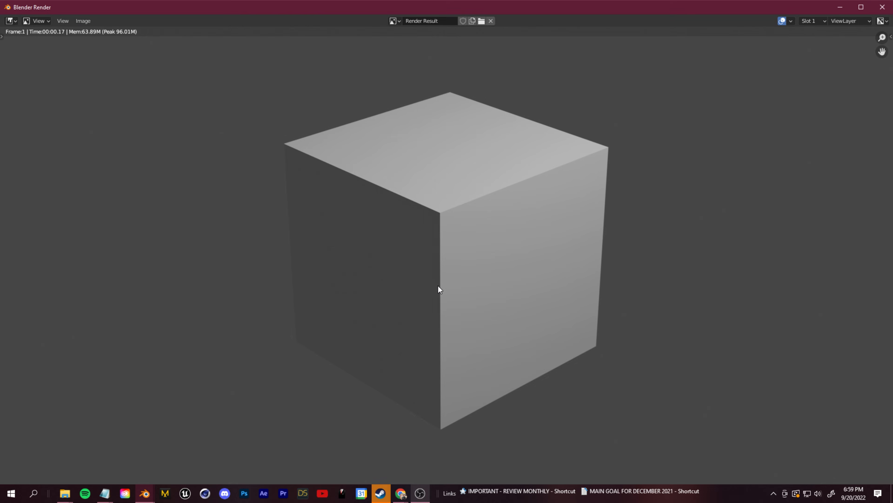
# Inspect the rendered image of the cube at different zoom levels and close the render window
pyautogui.scroll(6, 337, 243)
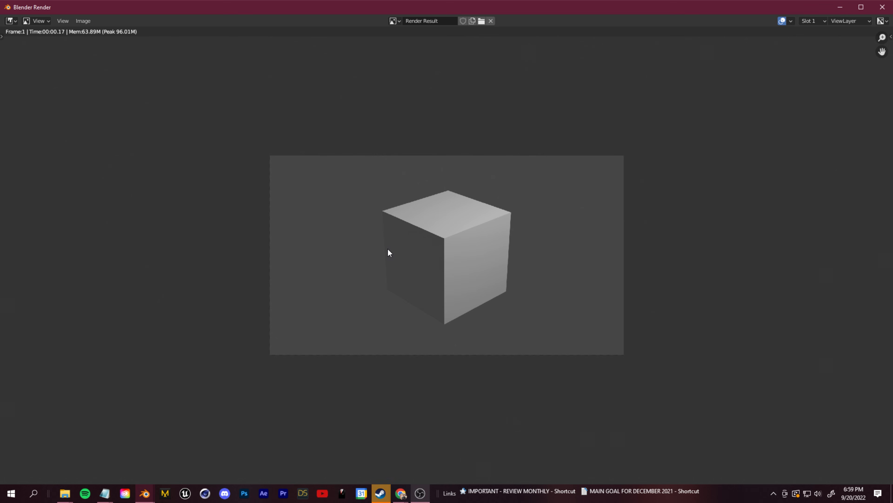
pyautogui.scroll(-4, 512, 173)
pyautogui.click(883, 7)
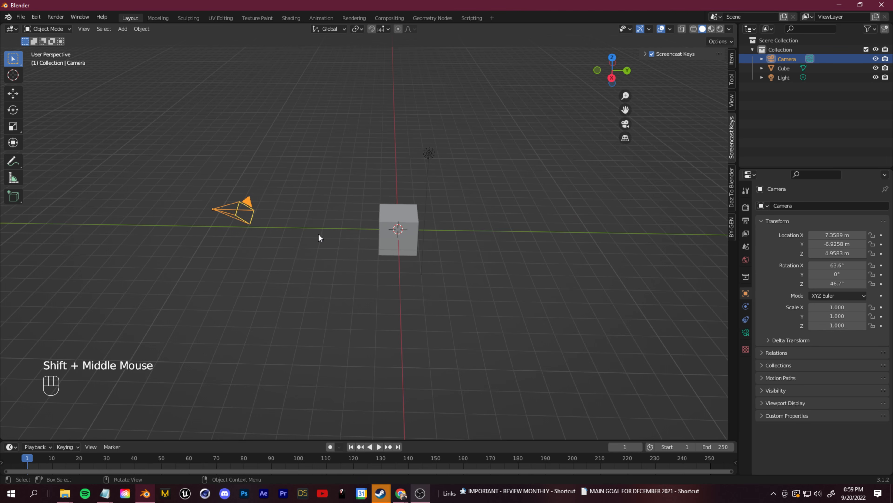
# Deselect the camera so that no object in the scene is selected
pyautogui.click(334, 274)
pyautogui.rightClick(315, 313)
pyautogui.click(211, 334)
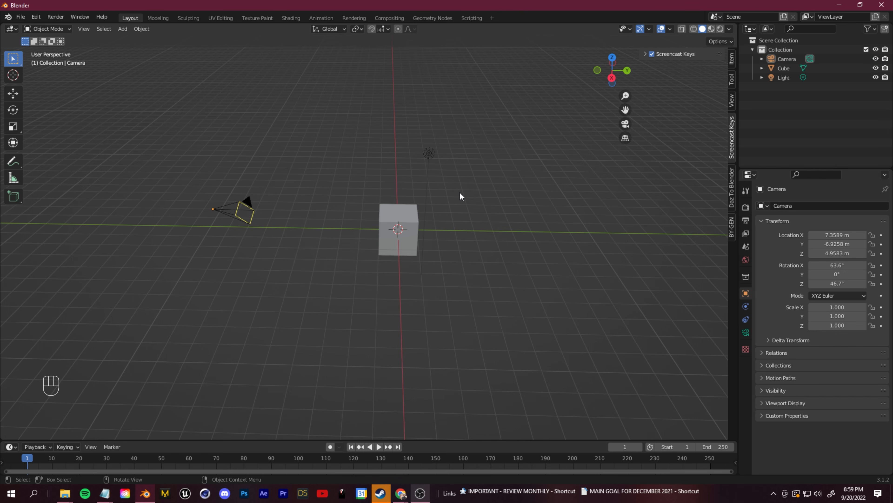
# View the cube, camera and light from another side and reposition them in the viewport
pyautogui.moveTo(472, 196); pyautogui.dragTo(527, 195, button='middle')
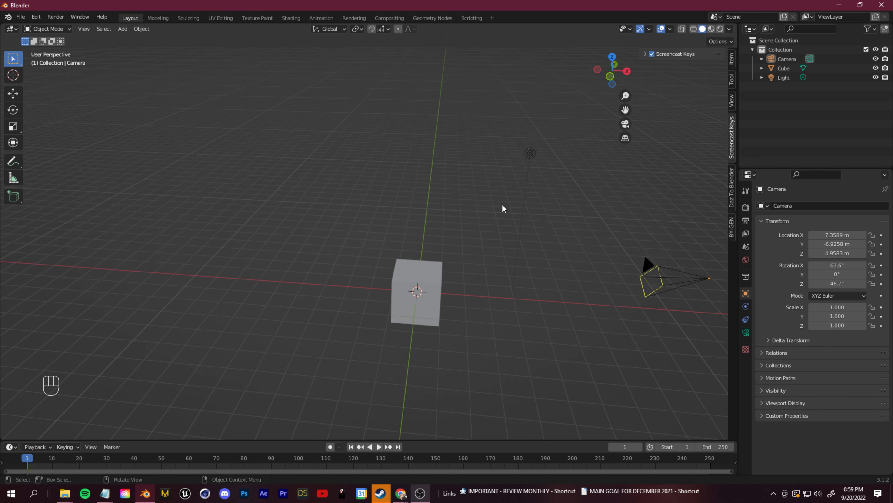
pyautogui.press('shift')
pyautogui.keyDown('shift'); pyautogui.moveTo(454, 250); pyautogui.dragTo(415, 201, button='middle'); pyautogui.keyUp('shift')
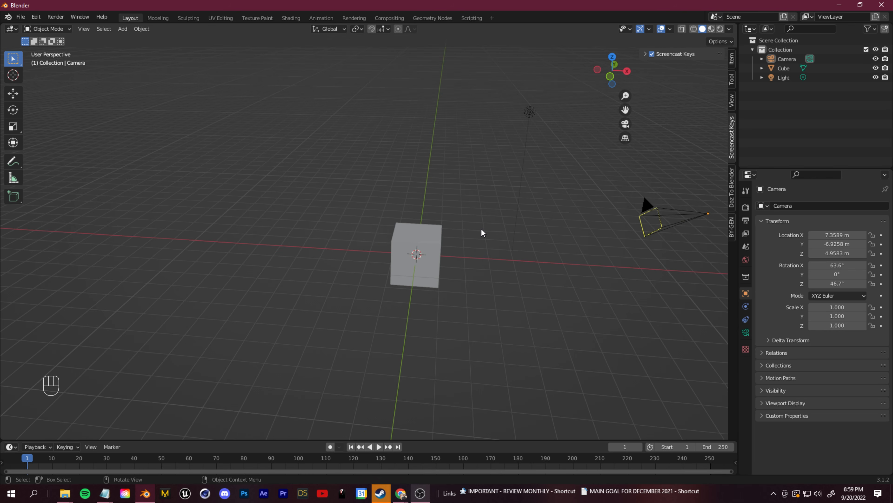
# Examine the cube up close and the whole scene from farther away
pyautogui.scroll(4, 457, 260)
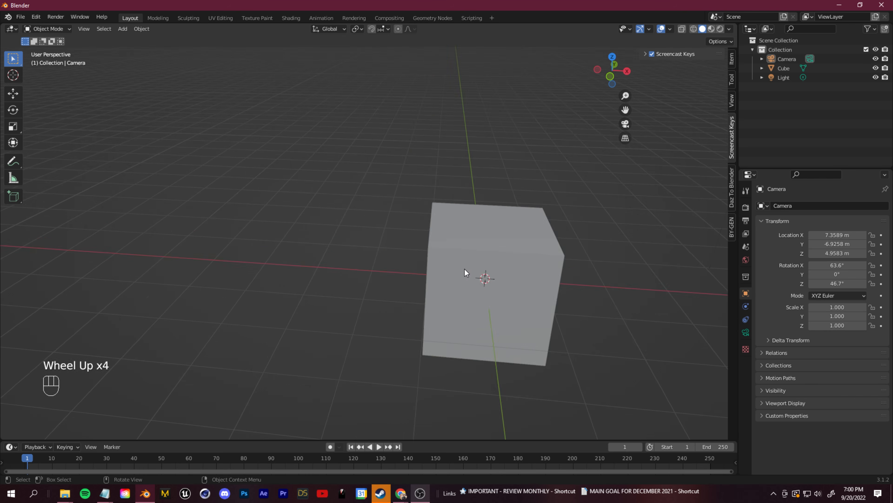
pyautogui.scroll(-2, 466, 265)
pyautogui.scroll(-2, 464, 271)
pyautogui.scroll(6, 459, 279)
pyautogui.scroll(-2, 439, 273)
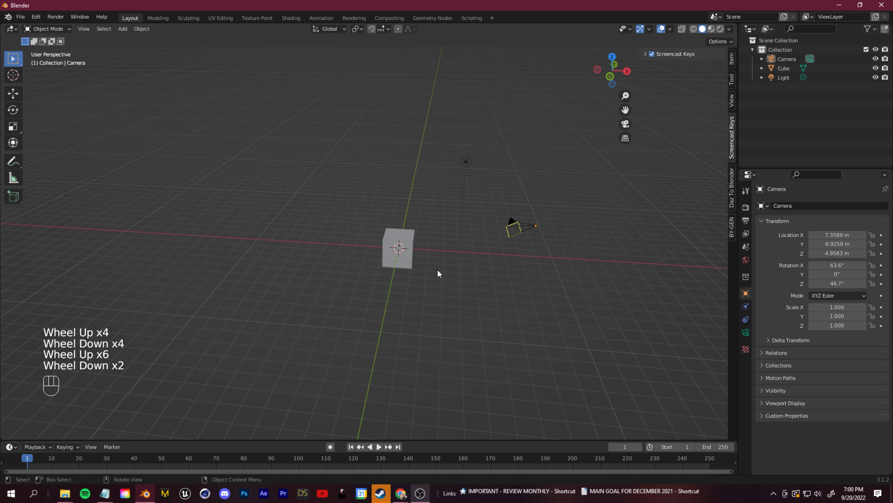
pyautogui.keyDown('ctrl'); pyautogui.moveTo(429, 286); pyautogui.dragTo(424, 244, button='middle'); pyautogui.keyUp('ctrl')
pyautogui.scroll(-2, 404, 222)
pyautogui.scroll(2, 401, 219)
pyautogui.scroll(-2, 396, 213)
pyautogui.scroll(2, 390, 208)
pyautogui.scroll(-2, 384, 200)
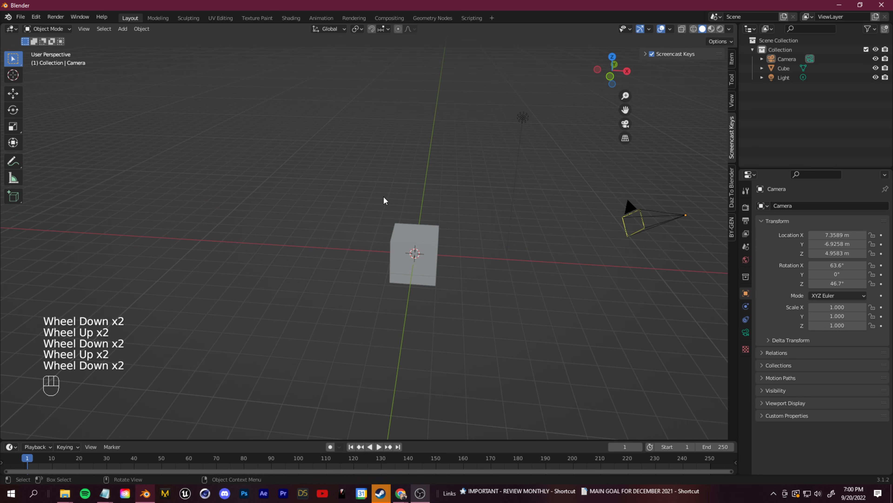
# Examine the cube and its surroundings from several angles, offsets and distances
pyautogui.moveTo(429, 209); pyautogui.dragTo(405, 202, button='middle')
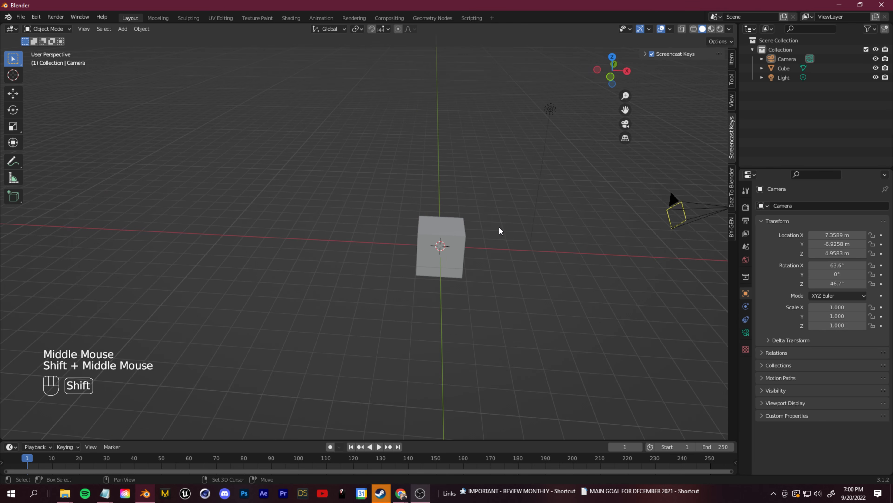
pyautogui.scroll(2, 464, 246)
pyautogui.scroll(-2, 473, 254)
pyautogui.scroll(3, 469, 255)
pyautogui.scroll(-3, 462, 255)
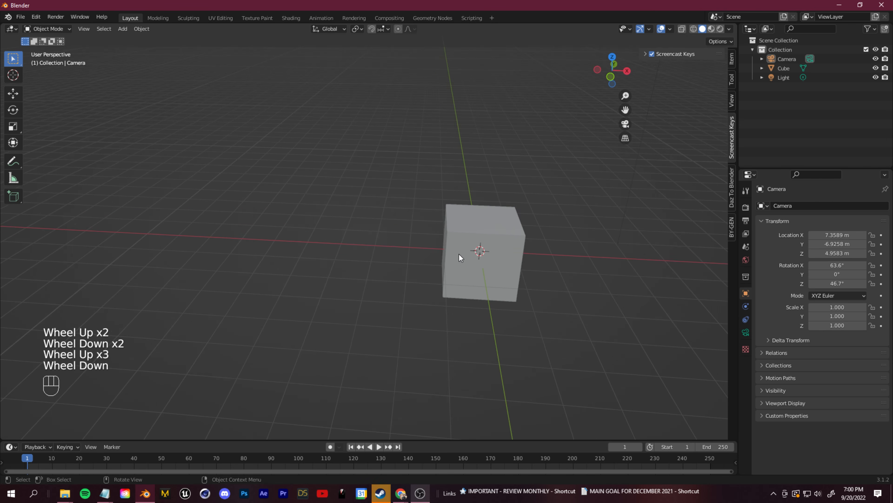
pyautogui.moveTo(460, 235); pyautogui.dragTo(484, 235, button='middle')
pyautogui.moveTo(483, 236); pyautogui.dragTo(478, 227, button='middle')
pyautogui.scroll(1, 399, 215)
pyautogui.keyDown('shift'); pyautogui.moveTo(406, 275); pyautogui.dragTo(457, 291, button='middle'); pyautogui.keyUp('shift')
pyautogui.scroll(1, 400, 215)
pyautogui.moveTo(469, 261); pyautogui.dragTo(467, 201, button='middle')
pyautogui.hotkey('shift', 'a')
pyautogui.moveTo(467, 202)
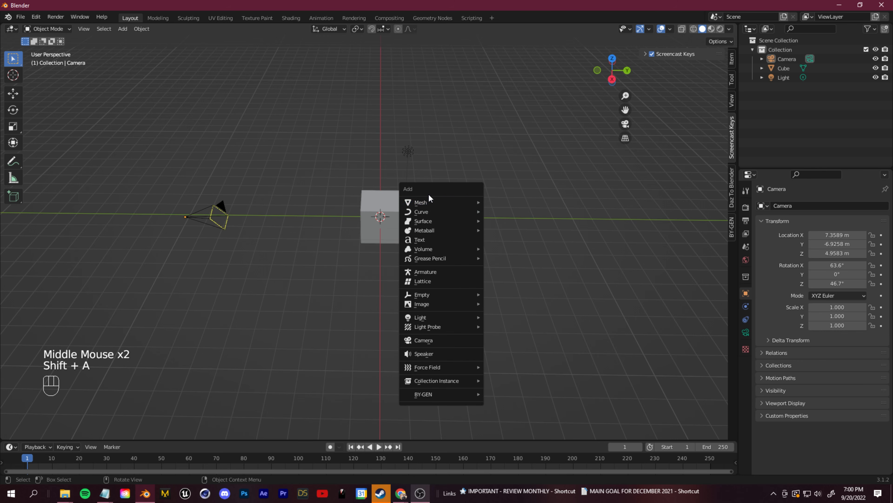
pyautogui.click(268, 84)
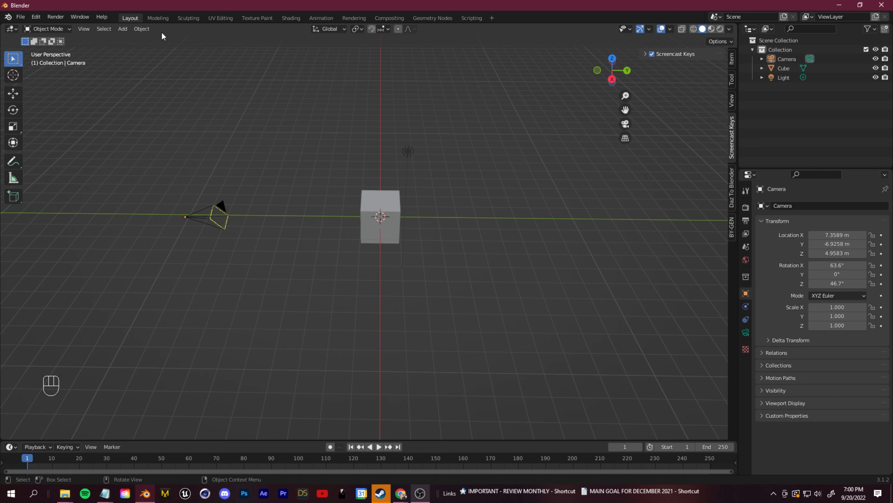
pyautogui.click(122, 27)
pyautogui.moveTo(135, 40)
pyautogui.click(141, 28)
pyautogui.click(82, 28)
pyautogui.click(389, 99)
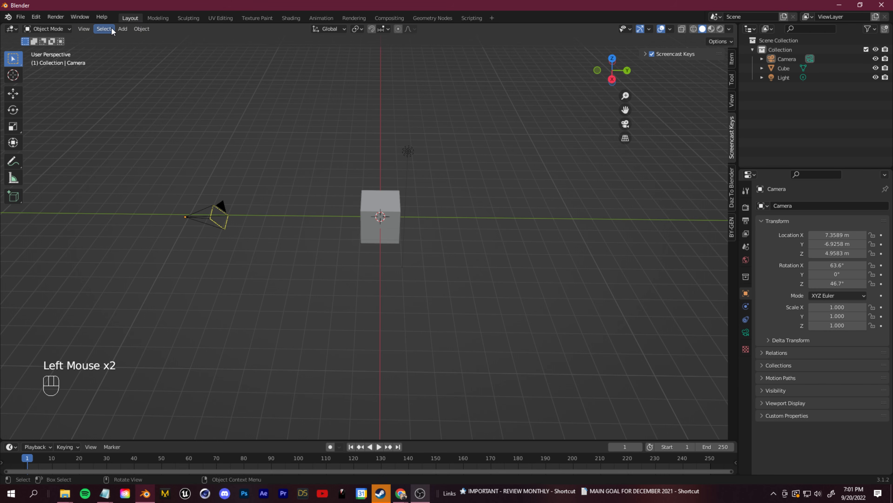
pyautogui.click(140, 29)
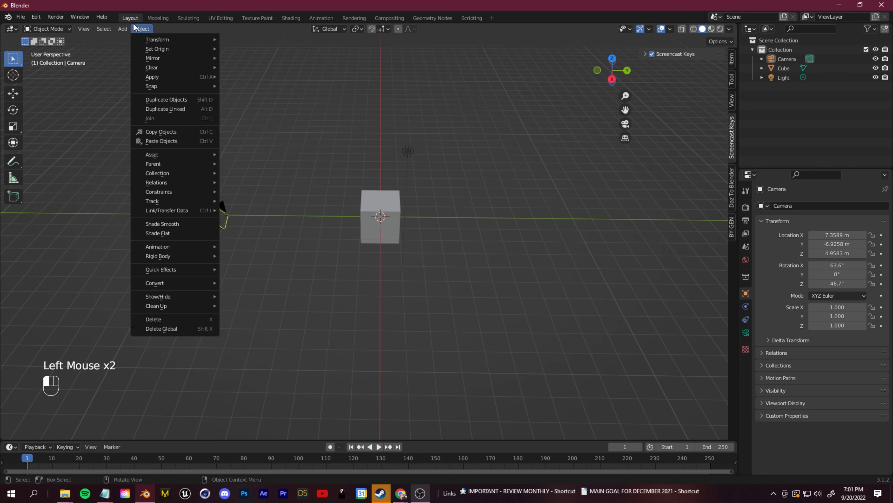
pyautogui.moveTo(121, 29)
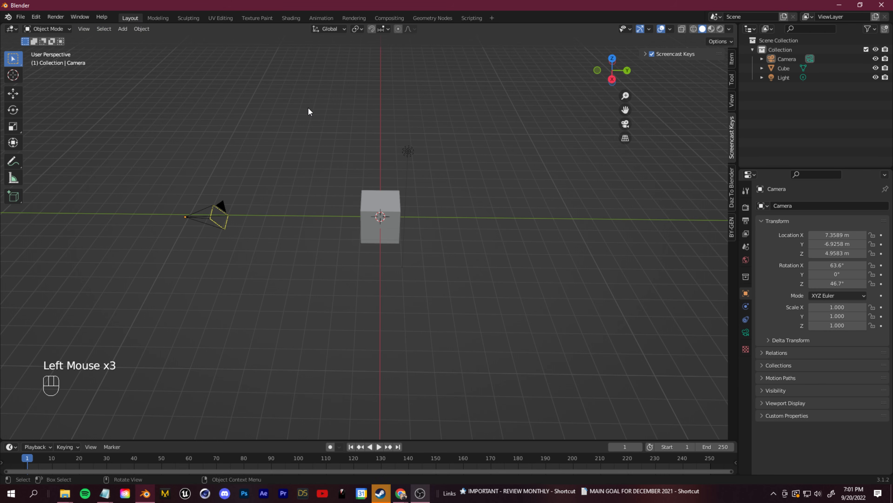
# Add a cone mesh at the centre of the scene
pyautogui.moveTo(320, 134); pyautogui.dragTo(347, 146, button='middle')
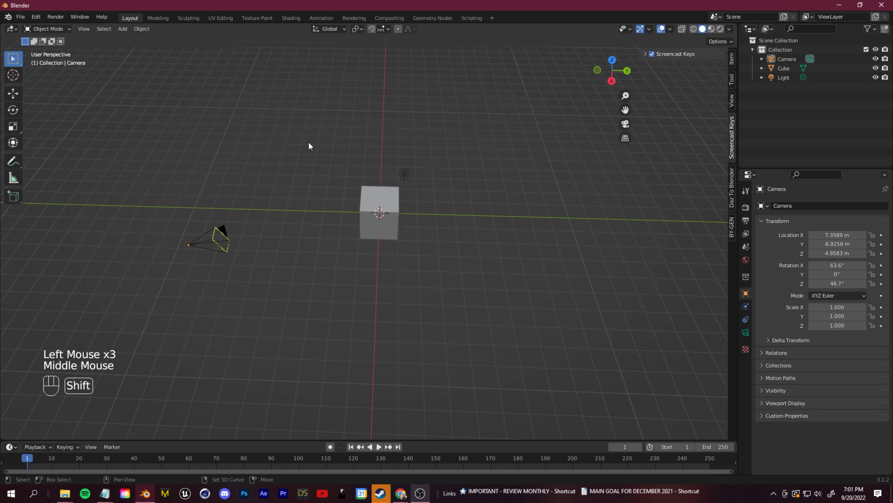
pyautogui.hotkey('shift', 'a')
pyautogui.moveTo(311, 144)
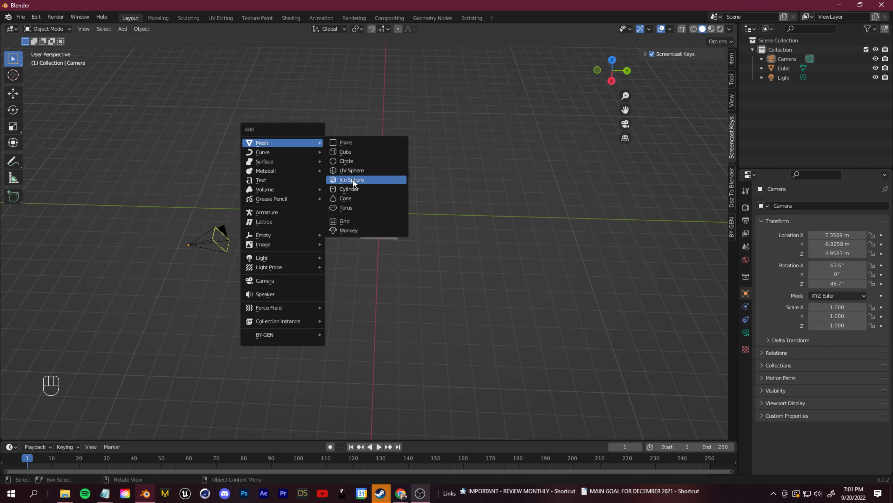
pyautogui.click(362, 197)
pyautogui.moveTo(362, 197); pyautogui.dragTo(402, 213, button='middle')
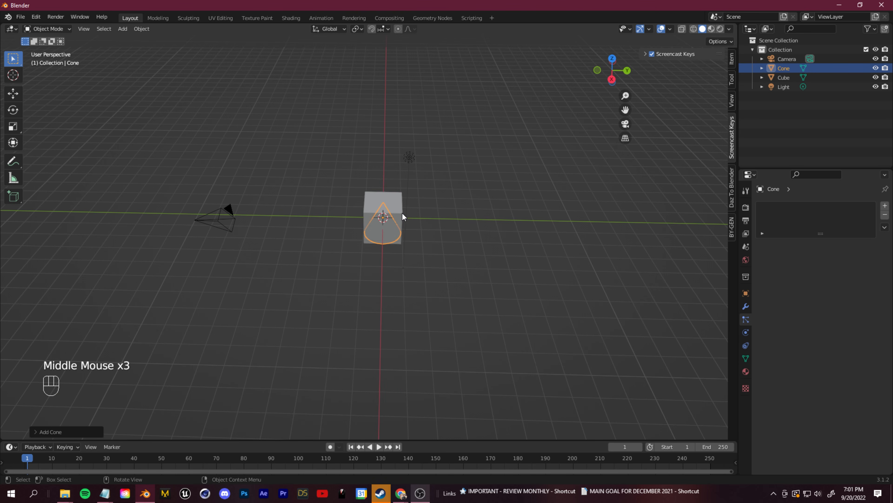
# Move the cone out of the cube so it stands clear of it on the side opposite the camera
pyautogui.press('g')
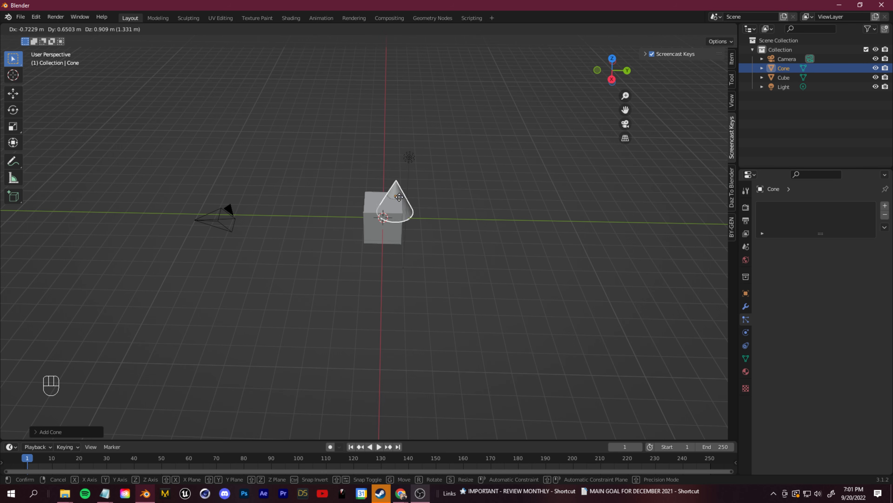
pyautogui.click(511, 208)
pyautogui.moveTo(510, 208); pyautogui.dragTo(413, 310, button='middle')
pyautogui.keyDown('shift'); pyautogui.moveTo(425, 254); pyautogui.dragTo(390, 273, button='middle'); pyautogui.keyUp('shift')
# Try moving the cone freely to another spot, and undo that move
pyautogui.press('g')
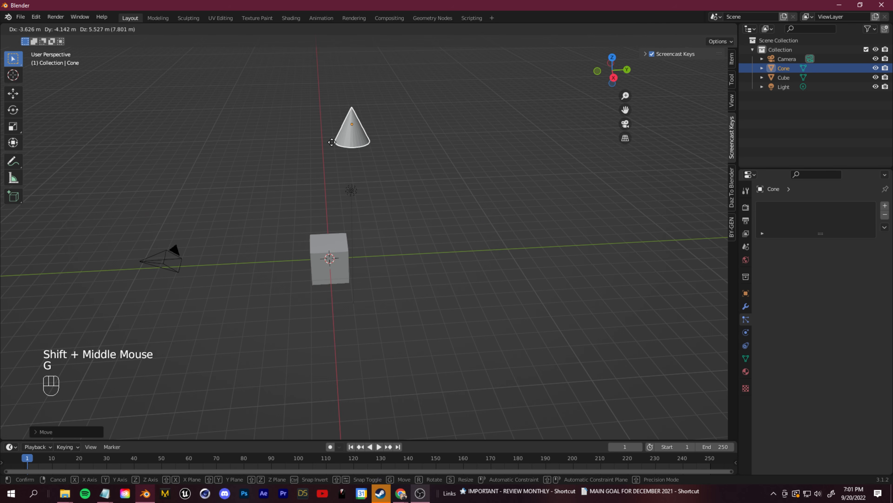
pyautogui.click(365, 168)
pyautogui.hotkey('ctrl', 'z')
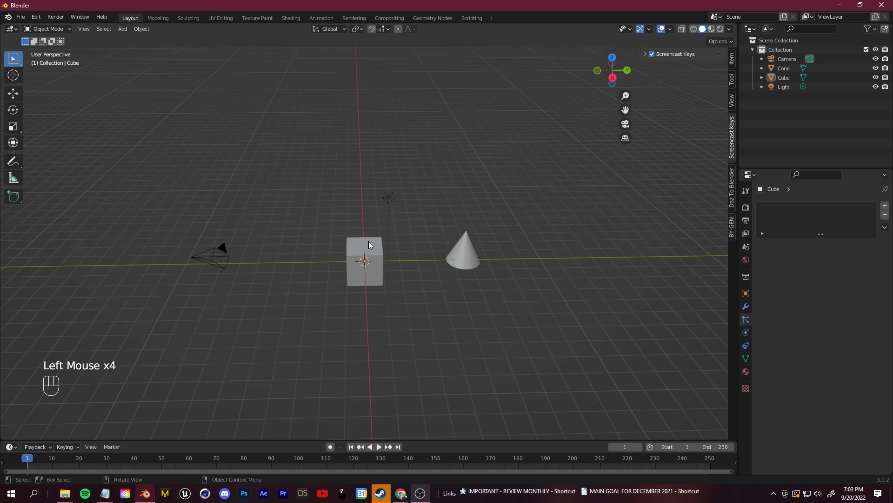
# Select the cube, try moving it freely, and undo the move
pyautogui.click(365, 238)
pyautogui.press('g')
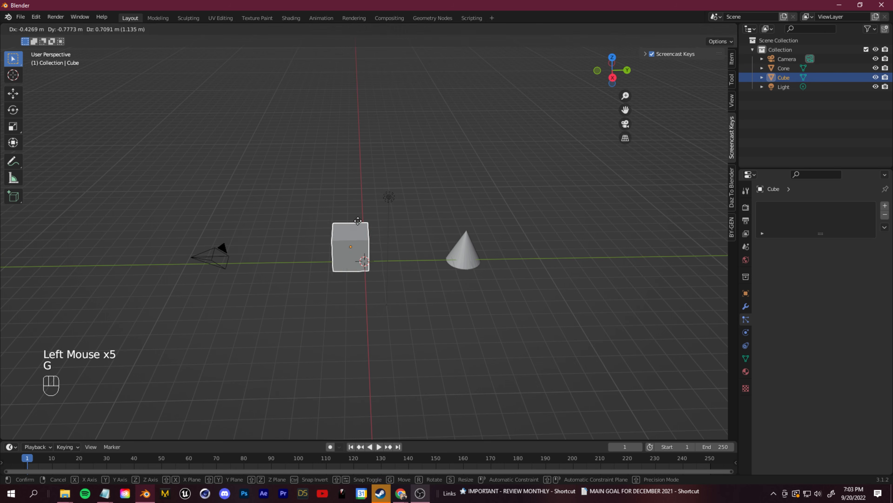
pyautogui.click(390, 250)
pyautogui.hotkey('shift', 'ctrl', 'z')
pyautogui.hotkey('ctrl', 'z')
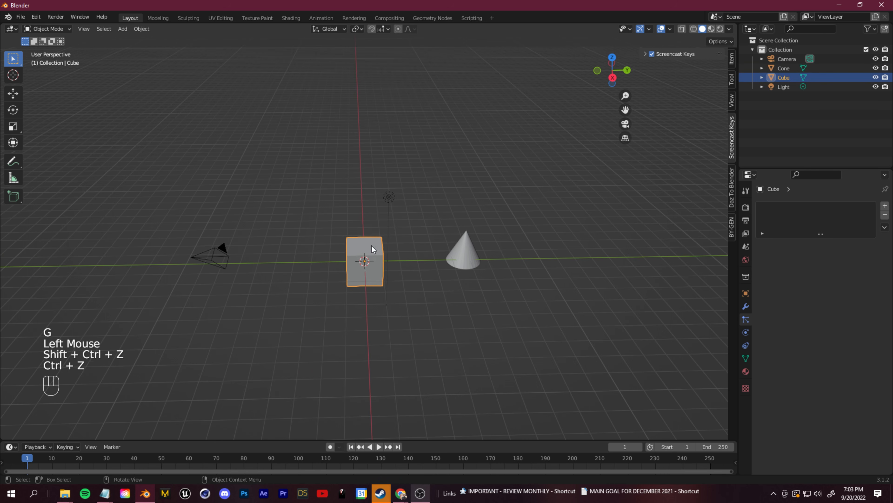
# Try scaling the cube freely, and undo the scaling
pyautogui.press('s')
pyautogui.click(369, 249)
pyautogui.hotkey('ctrl', 'z')
# Try rotating the cube freely, and undo the rotation
pyautogui.moveTo(369, 249); pyautogui.dragTo(369, 249, button='middle')
pyautogui.press('r')
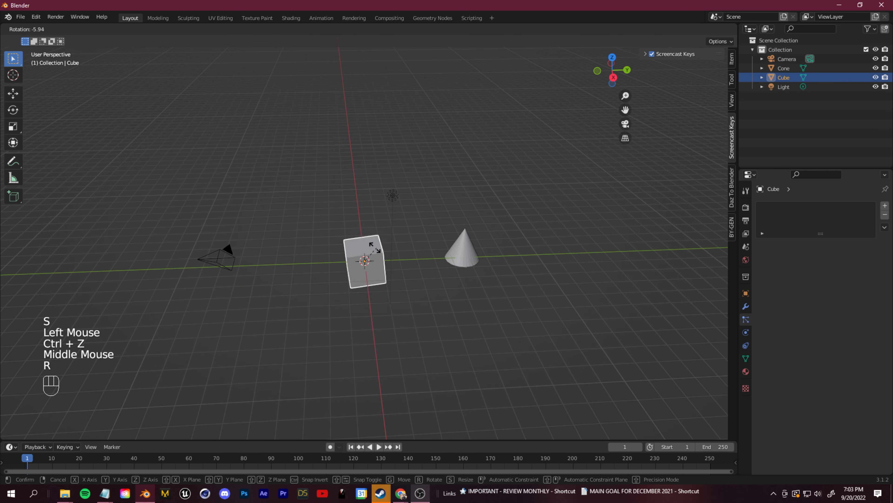
pyautogui.click(433, 249)
pyautogui.hotkey('ctrl', 'z')
pyautogui.moveTo(350, 267); pyautogui.dragTo(357, 229, button='middle')
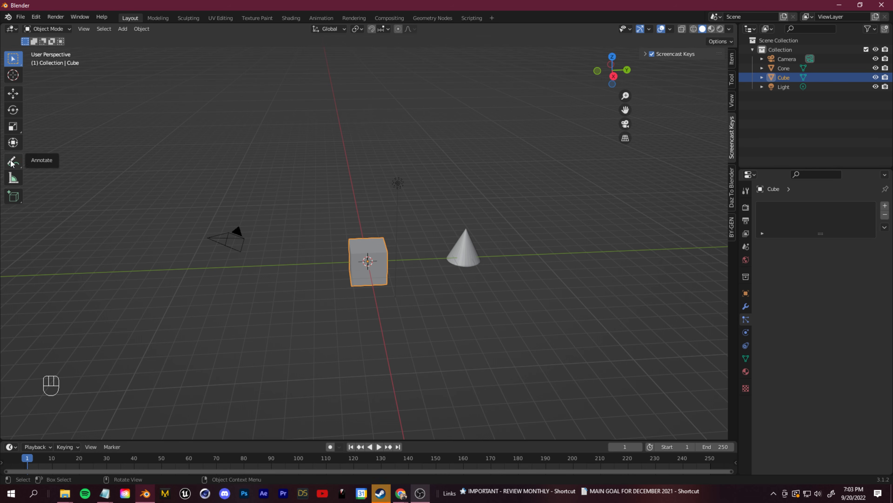
# Try the Transform tool on the cube, moving it about 9.3 m in the negative X direction, and undo the changes
pyautogui.click(11, 145)
pyautogui.moveTo(332, 215); pyautogui.dragTo(305, 222, button='middle')
pyautogui.moveTo(392, 276); pyautogui.dragTo(349, 265)
pyautogui.moveTo(349, 265); pyautogui.dragTo(512, 266, button='middle')
pyautogui.moveTo(460, 295); pyautogui.dragTo(278, 273)
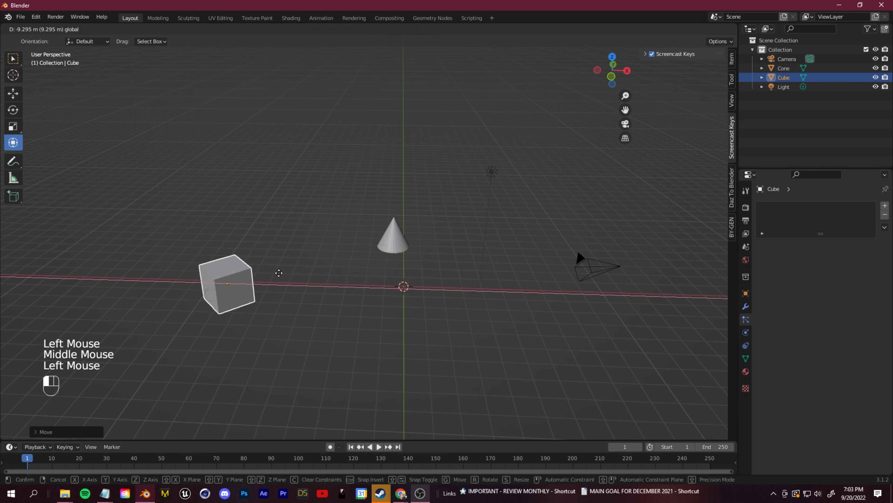
pyautogui.hotkey('ctrl', 'z')
pyautogui.hotkey('ctrl', 'z')
# Try the Scale tool on the cube, enlarging it uniformly and stretching it along Z, and undo the resizing
pyautogui.moveTo(455, 307); pyautogui.dragTo(398, 307, button='middle')
pyautogui.moveTo(444, 215); pyautogui.dragTo(425, 103)
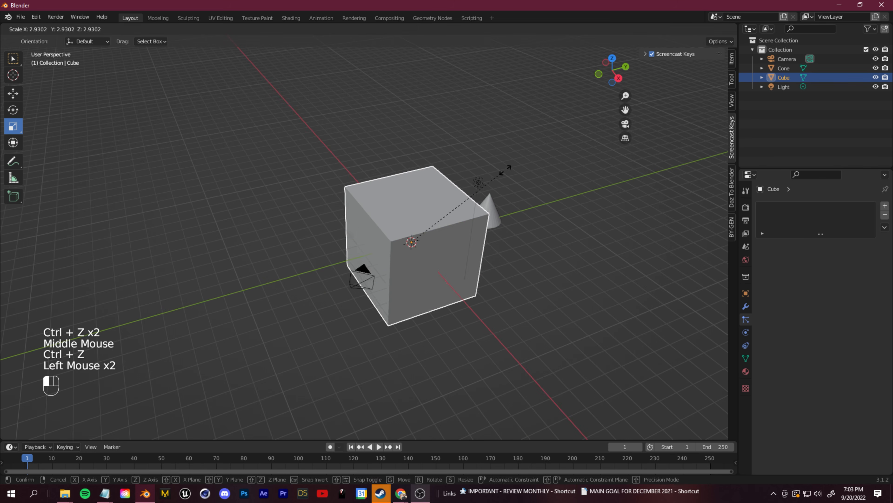
pyautogui.hotkey('ctrl', 'z')
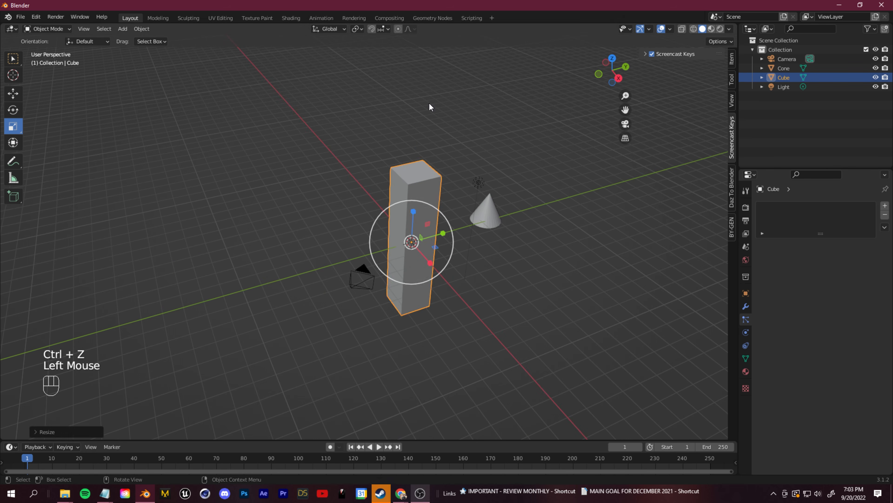
pyautogui.hotkey('ctrl', 'z')
pyautogui.hotkey('ctrl', 'z')
# Select the camera, cube, cone and light together with the Select Box tool
pyautogui.click(13, 109)
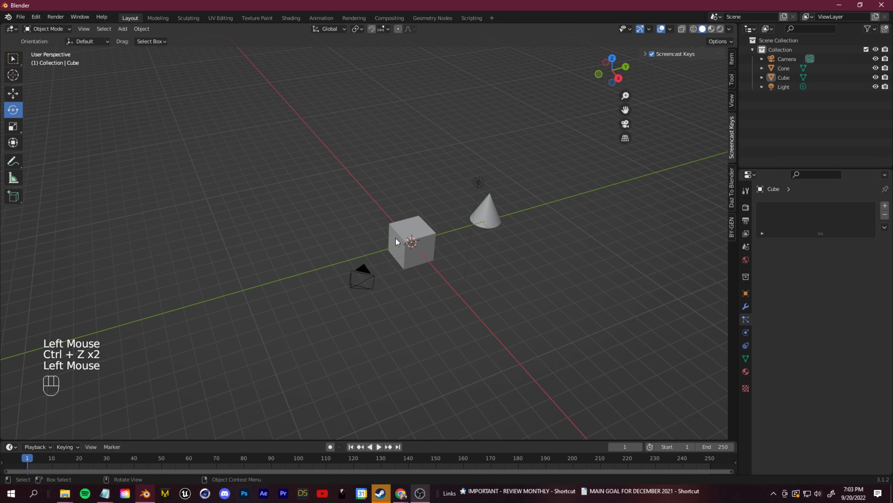
pyautogui.click(387, 242)
pyautogui.moveTo(13, 58); pyautogui.dragTo(73, 82)
pyautogui.moveTo(167, 115); pyautogui.dragTo(603, 365)
pyautogui.moveTo(13, 58); pyautogui.dragTo(66, 77)
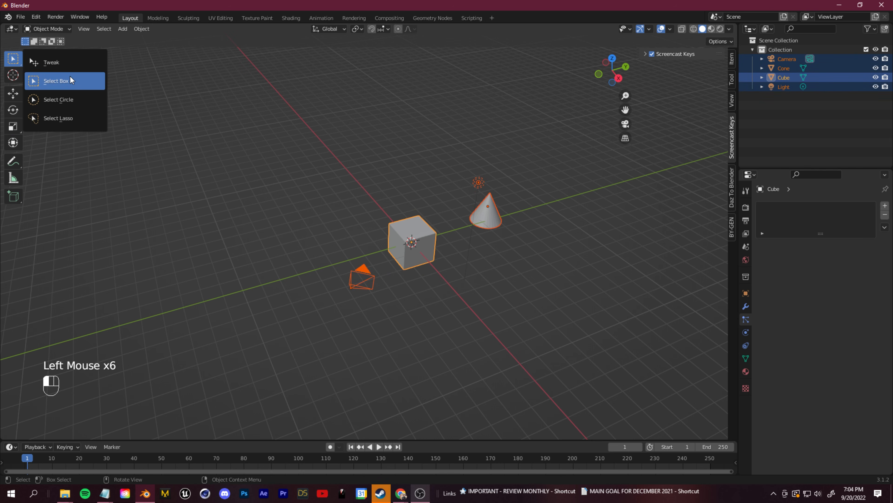
# Try the Select Circle tool on the cube and clear the selection
pyautogui.moveTo(4, 60); pyautogui.dragTo(62, 103)
pyautogui.click(409, 178)
pyautogui.click(420, 255)
pyautogui.click(165, 127)
# Try a freeform selection in the scene with the Select Lasso tool
pyautogui.moveTo(13, 59); pyautogui.dragTo(62, 119)
pyautogui.moveTo(367, 177)
pyautogui.mouseDown()
pyautogui.moveTo(392, 254)
pyautogui.moveTo(481, 137)
pyautogui.mouseUp()
pyautogui.moveTo(481, 137); pyautogui.dragTo(481, 137)
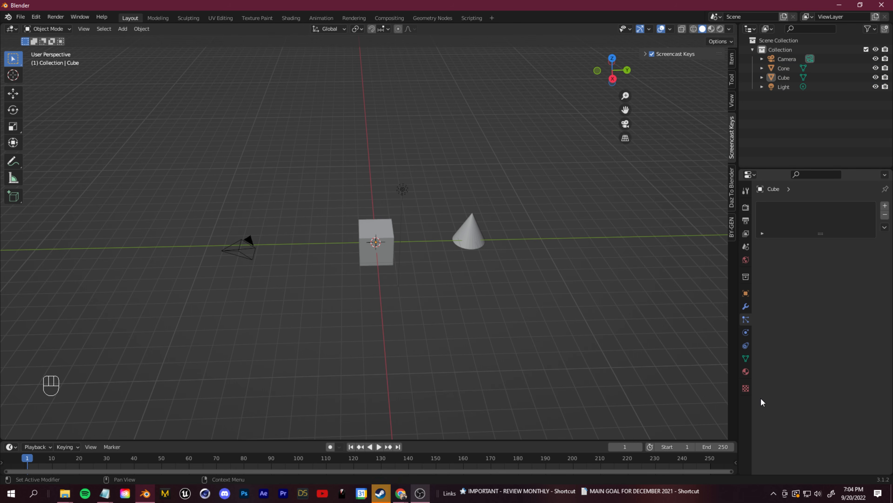
# Look through the property categories from Render and Output to Object, Modifiers and Particles
pyautogui.click(747, 207)
pyautogui.click(746, 221)
pyautogui.click(746, 233)
pyautogui.click(746, 247)
pyautogui.click(747, 260)
pyautogui.click(746, 276)
pyautogui.click(747, 294)
pyautogui.click(747, 306)
pyautogui.click(746, 319)
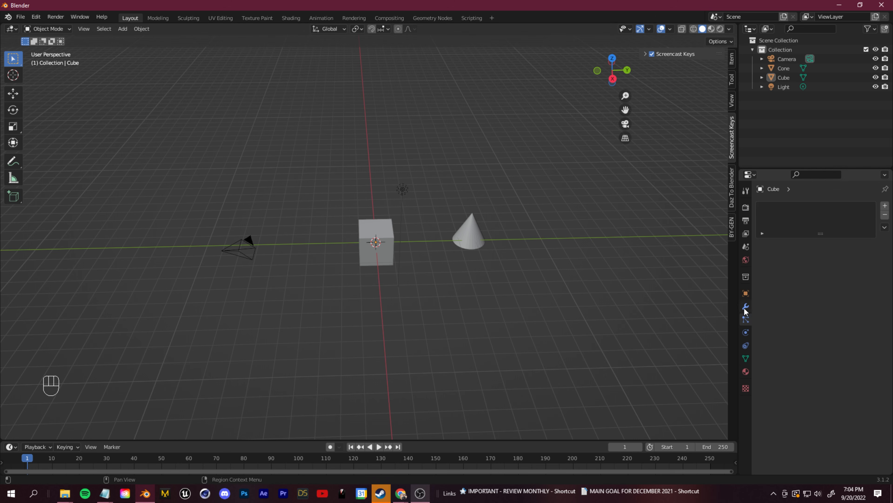
# Review the cube's particle, physics, constraint, object data, material and texture properties, ending on its object data
pyautogui.click(746, 319)
pyautogui.click(745, 333)
pyautogui.click(746, 332)
pyautogui.click(746, 345)
pyautogui.click(745, 358)
pyautogui.click(747, 372)
pyautogui.click(748, 387)
pyautogui.click(748, 387)
pyautogui.click(747, 372)
pyautogui.click(747, 358)
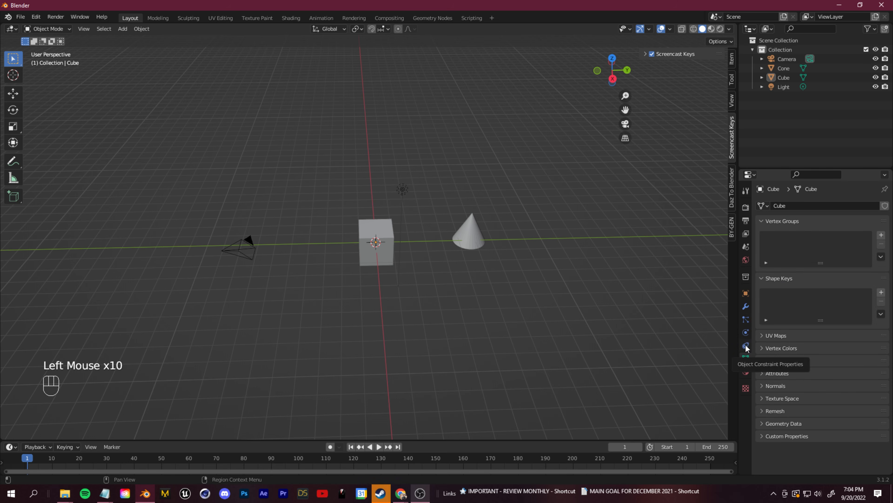
# Show the scene's render properties and collapse the Sampling settings
pyautogui.click(746, 207)
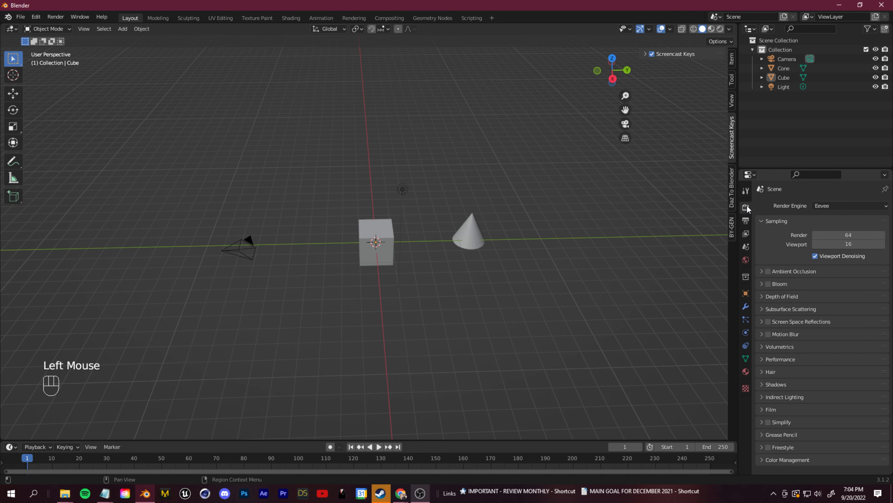
pyautogui.click(763, 222)
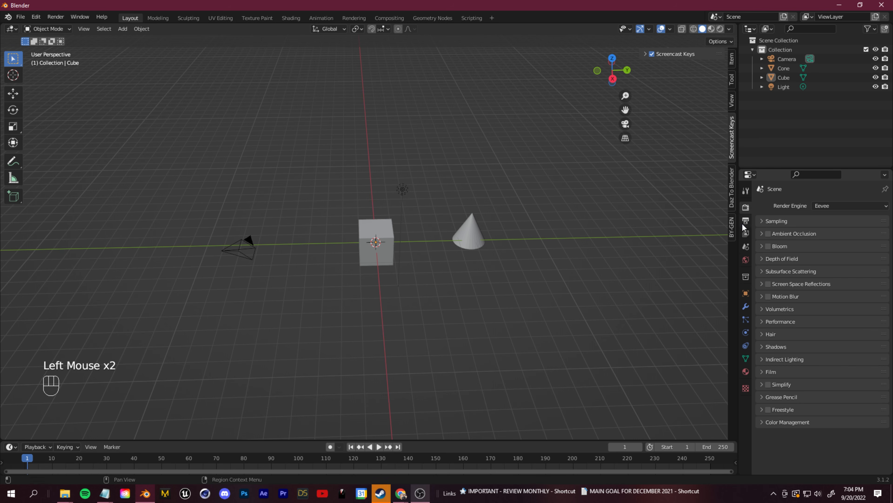
# Review the render engine setting in the scene's render properties
pyautogui.click(856, 208)
pyautogui.scroll(2, 538, 221)
pyautogui.moveTo(538, 221); pyautogui.dragTo(393, 245, button='middle')
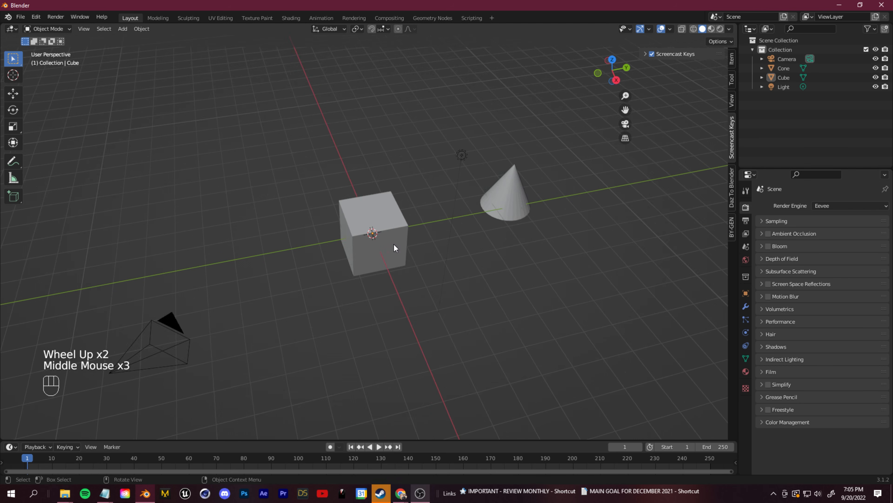
pyautogui.scroll(-1, 413, 182)
pyautogui.moveTo(472, 243); pyautogui.dragTo(490, 262, button='middle')
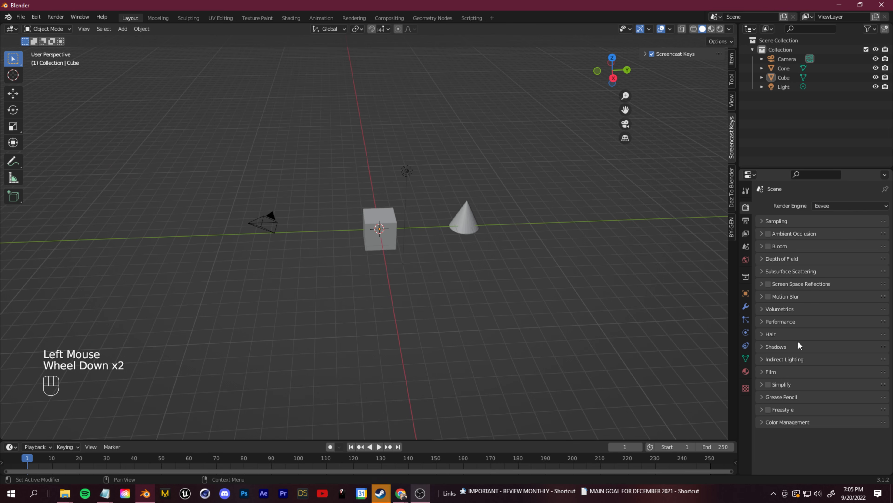
# Look through the scene's output properties, including format, frame range and output settings
pyautogui.click(746, 221)
pyautogui.moveTo(499, 267); pyautogui.dragTo(563, 271, button='middle')
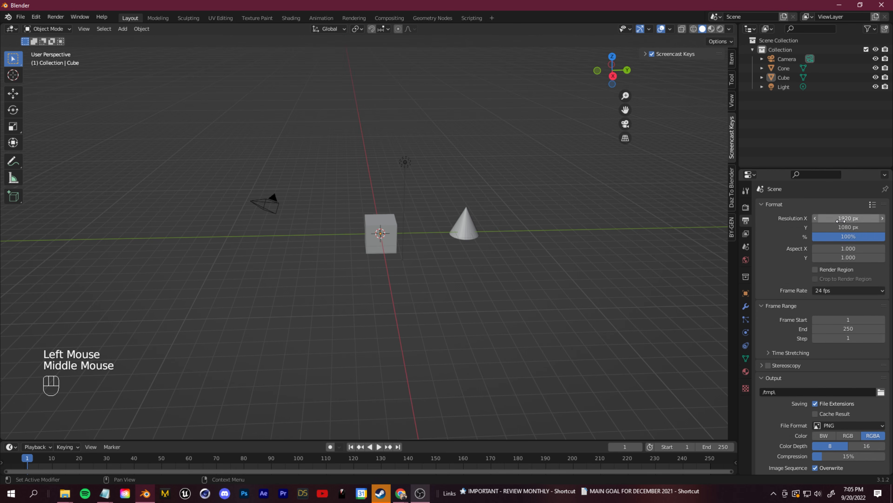
pyautogui.scroll(-2, 792, 299)
pyautogui.scroll(-1, 802, 317)
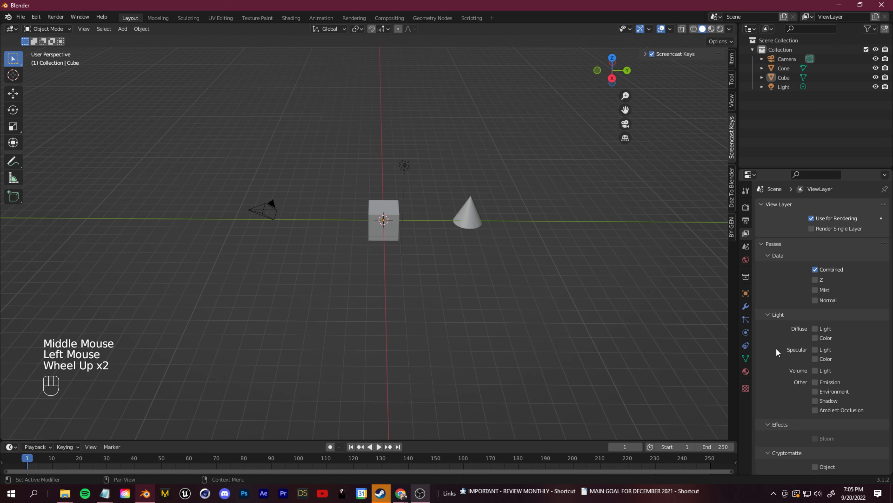
# Examine the view layer properties, from the data and light passes to Cryptomatte and Shader AOV
pyautogui.scroll(1, 778, 349)
pyautogui.doubleClick(762, 244)
pyautogui.scroll(-2, 788, 355)
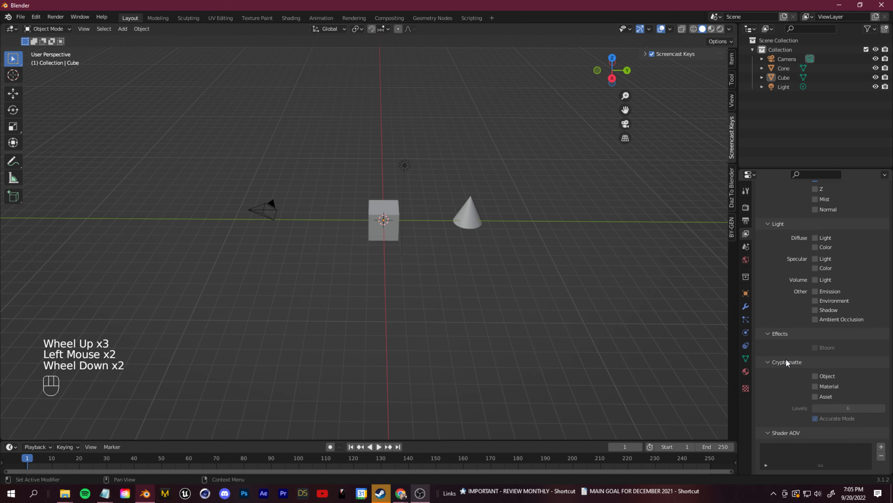
# Review the scene properties and the world's surface settings
pyautogui.click(745, 246)
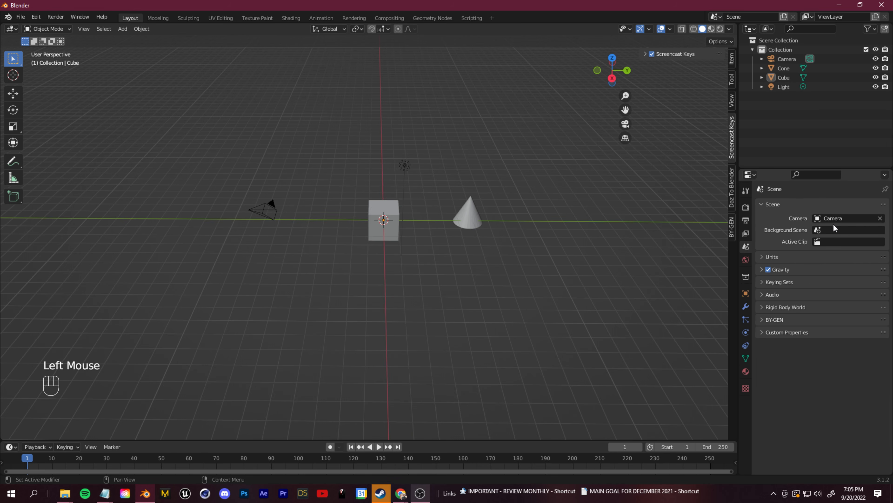
pyautogui.click(746, 261)
pyautogui.moveTo(651, 250)
pyautogui.mouseDown(button='middle')
pyautogui.moveTo(660, 254)
pyautogui.moveTo(640, 260)
pyautogui.mouseUp(button='middle')
pyautogui.moveTo(637, 260); pyautogui.dragTo(625, 264, button='middle')
pyautogui.moveTo(468, 258); pyautogui.dragTo(478, 266, button='middle')
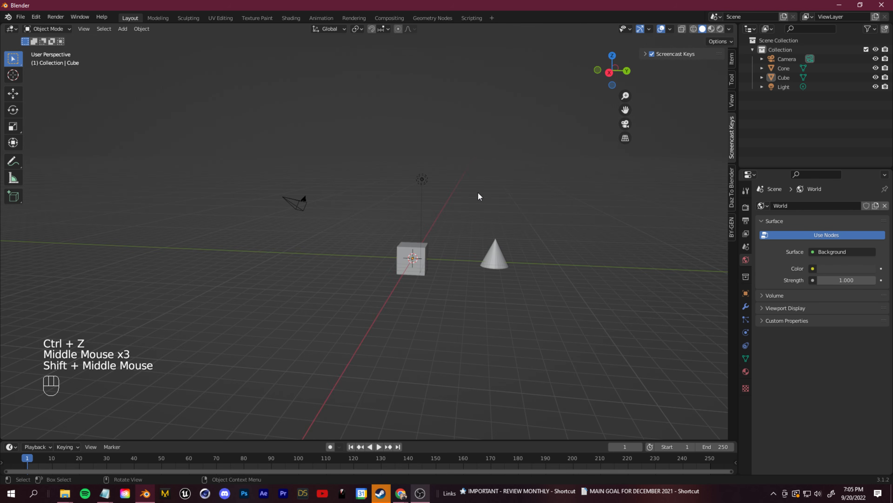
pyautogui.moveTo(479, 196); pyautogui.dragTo(513, 215, button='middle')
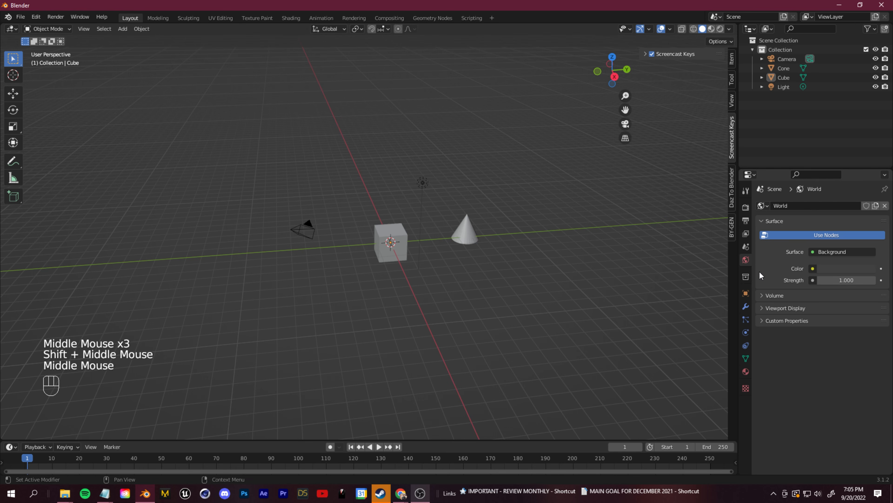
# Show the object properties and select the cone to inspect its transform values
pyautogui.click(746, 293)
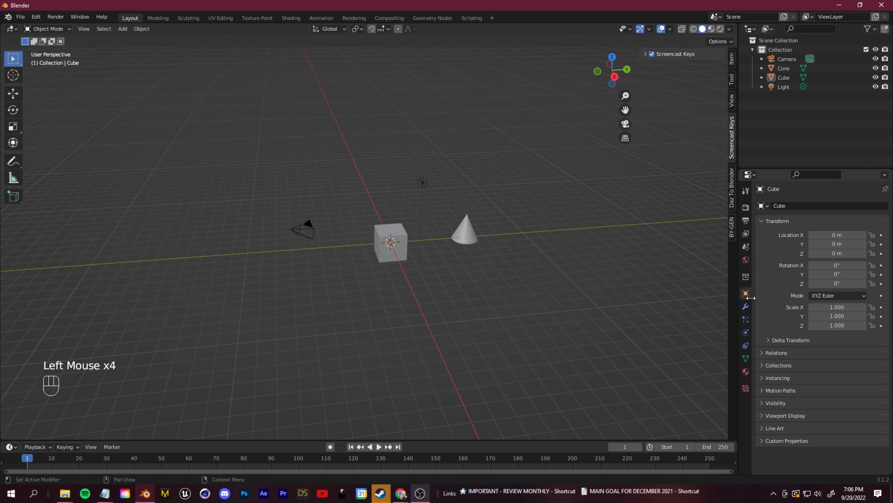
pyautogui.moveTo(584, 247); pyautogui.dragTo(720, 291, button='middle')
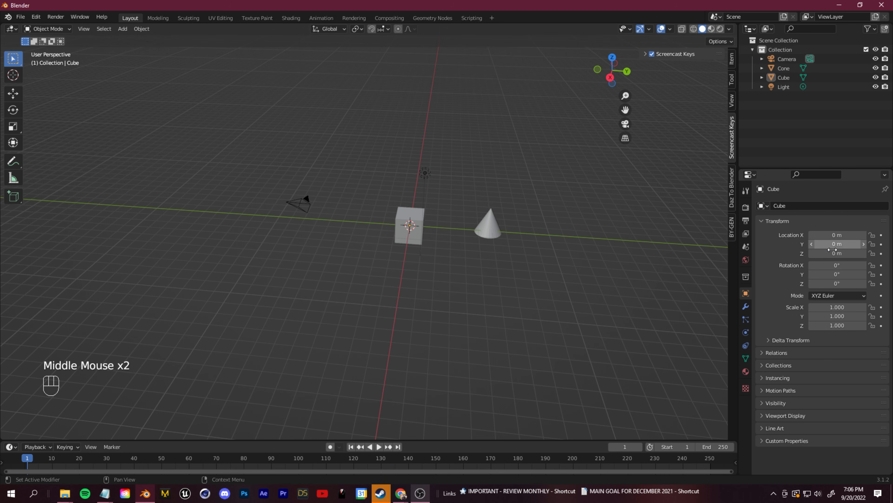
pyautogui.click(492, 232)
pyautogui.moveTo(503, 260); pyautogui.dragTo(495, 240, button='middle')
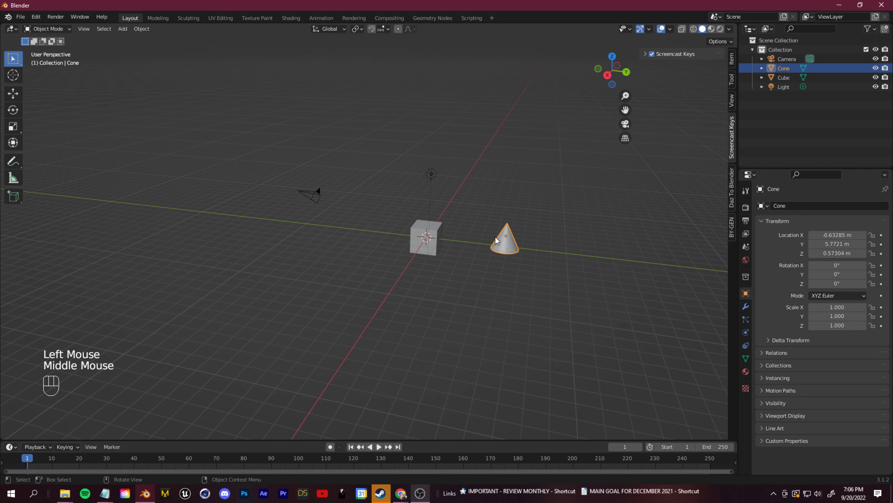
pyautogui.click(766, 221)
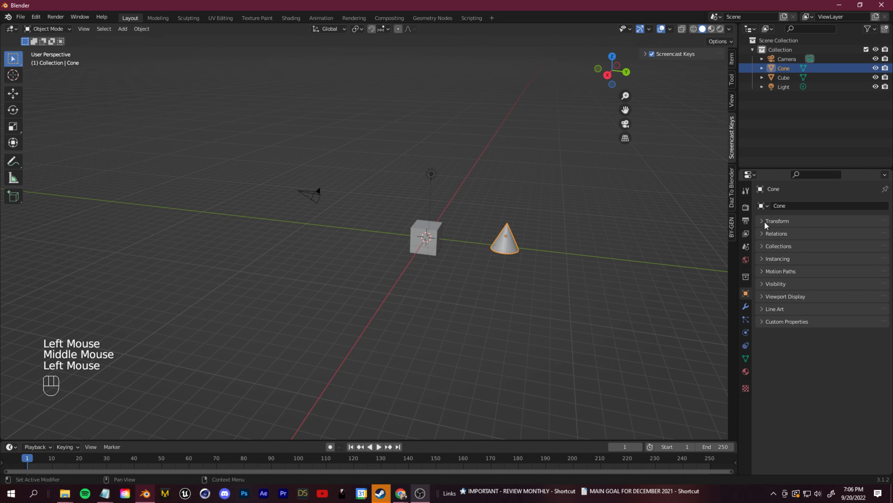
pyautogui.click(765, 221)
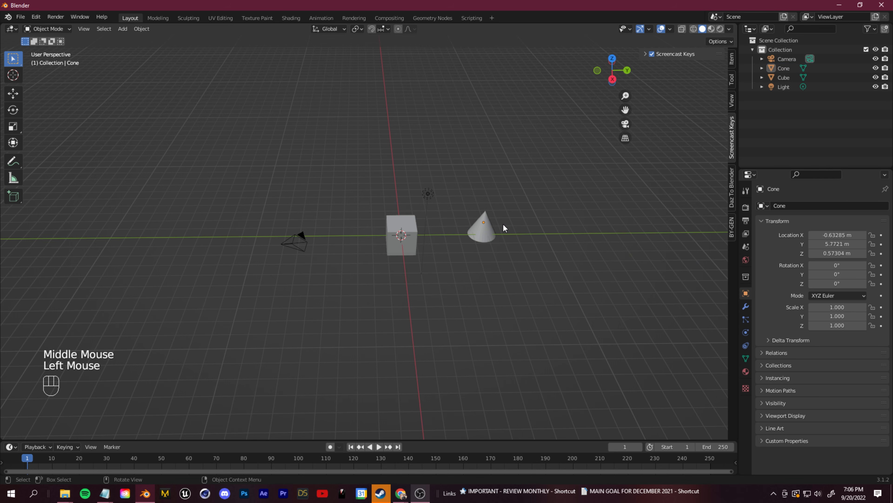
# Try moving the cone freely to the other side of the cube, and undo the move
pyautogui.click(497, 227)
pyautogui.press('g')
pyautogui.click(321, 183)
pyautogui.moveTo(369, 197); pyautogui.dragTo(449, 224, button='middle')
pyautogui.hotkey('ctrl', 'z')
pyautogui.hotkey('ctrl', 'z')
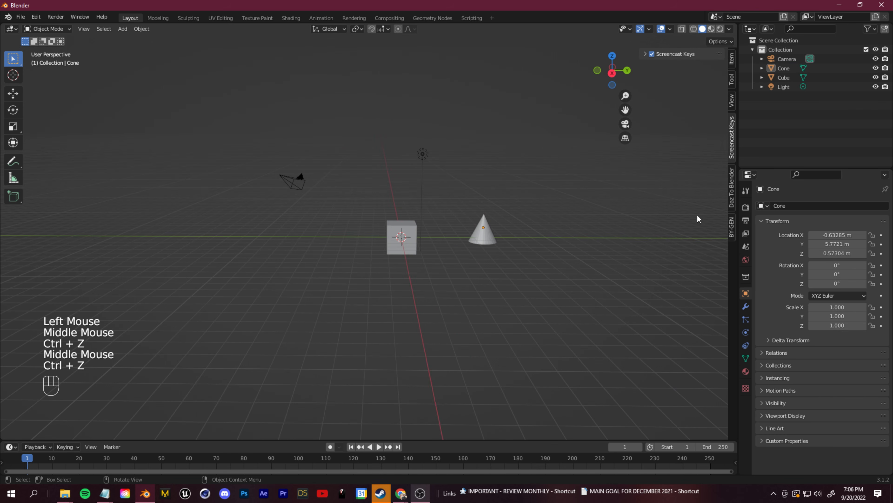
pyautogui.keyDown('shift'); pyautogui.moveTo(569, 203); pyautogui.dragTo(571, 224, button='middle'); pyautogui.keyUp('shift')
pyautogui.moveTo(572, 224); pyautogui.dragTo(598, 243, button='middle')
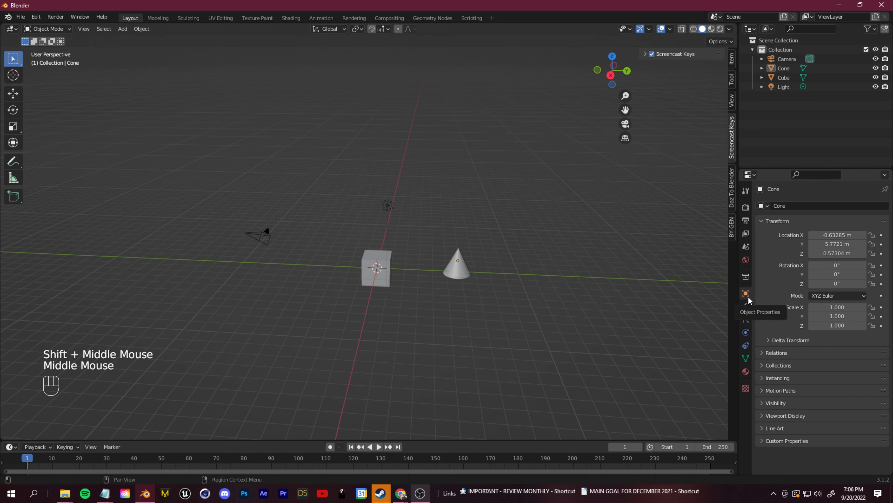
# Try shifting the cone through its location values in the object properties, and undo the change
pyautogui.moveTo(837, 234); pyautogui.dragTo(818, 244)
pyautogui.hotkey('ctrl', 'z')
pyautogui.hotkey('ctrl', 'z')
# Set the cone's scale to 0.5 on the X, Y and Z axes, copying the X value to the others
pyautogui.moveTo(625, 272); pyautogui.dragTo(625, 268, button='middle')
pyautogui.click(854, 310)
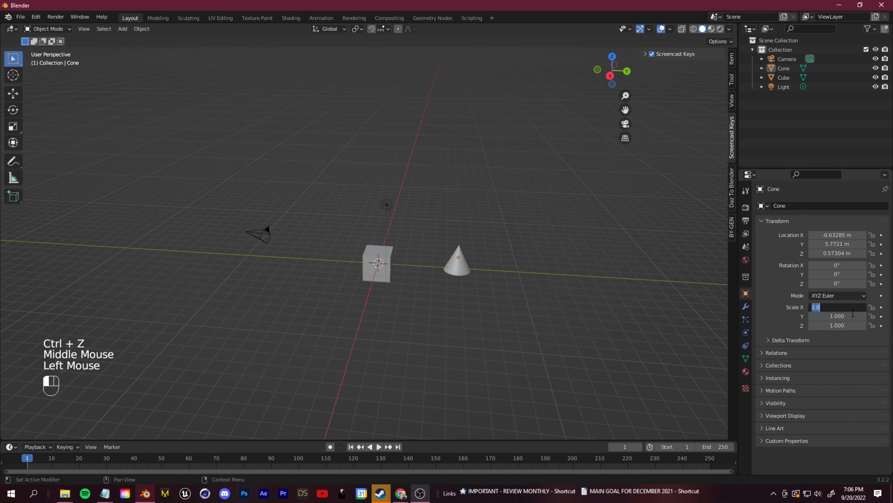
pyautogui.write('0')
pyautogui.write('.65')
pyautogui.press('BackSpace')
pyautogui.press('BackSpace')
pyautogui.write('5')
pyautogui.hotkey('ctrl', 'a')
pyautogui.hotkey('ctrl', 'c')
pyautogui.click(837, 316)
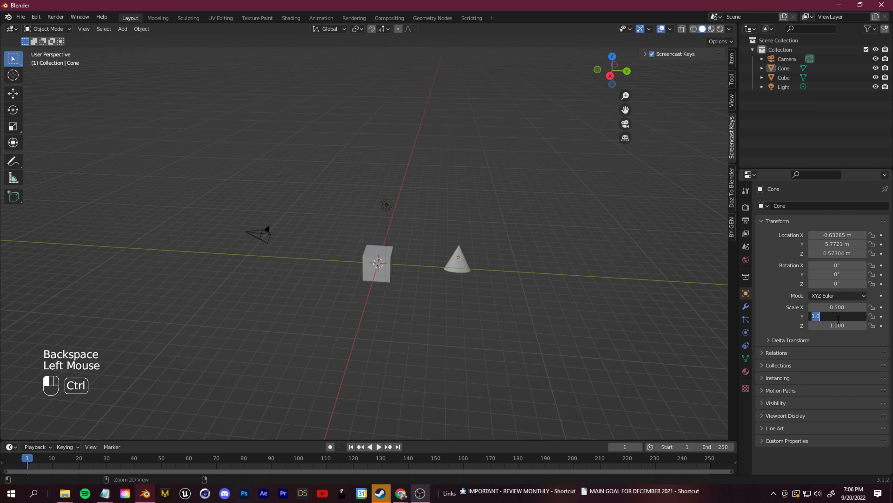
pyautogui.hotkey('ctrl', 'v')
pyautogui.click(837, 325)
pyautogui.hotkey('ctrl', 'v')
pyautogui.moveTo(496, 288); pyautogui.dragTo(500, 284, button='middle')
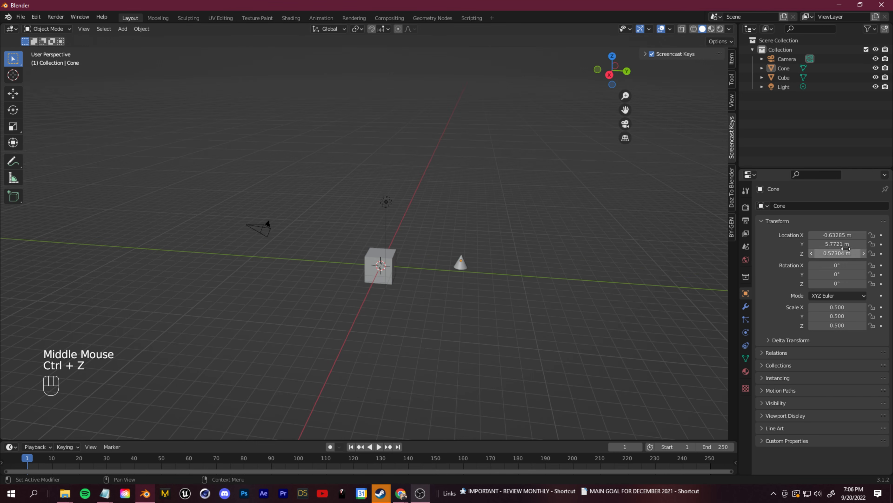
# Set the cone's Y rotation to 90°
pyautogui.moveTo(837, 266)
pyautogui.mouseDown()
pyautogui.moveTo(865, 265)
pyautogui.moveTo(837, 274)
pyautogui.mouseUp()
pyautogui.hotkey('ctrl', 'z')
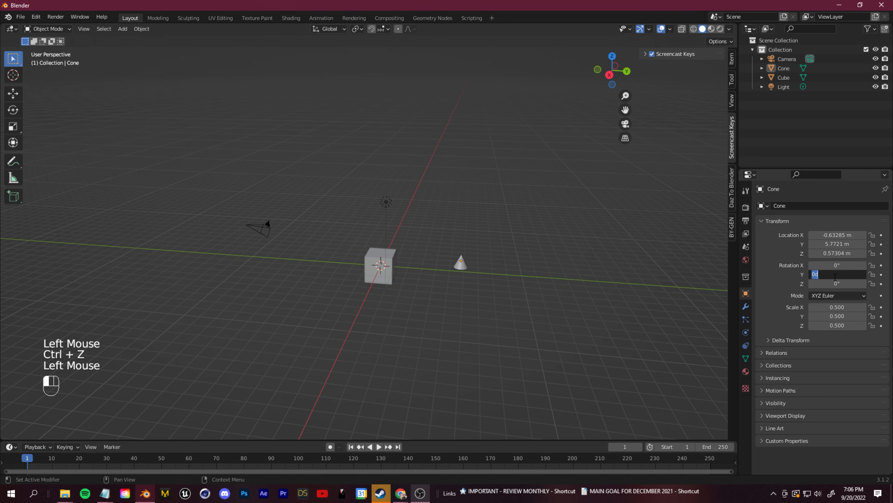
pyautogui.write('90')
pyautogui.press('Return')
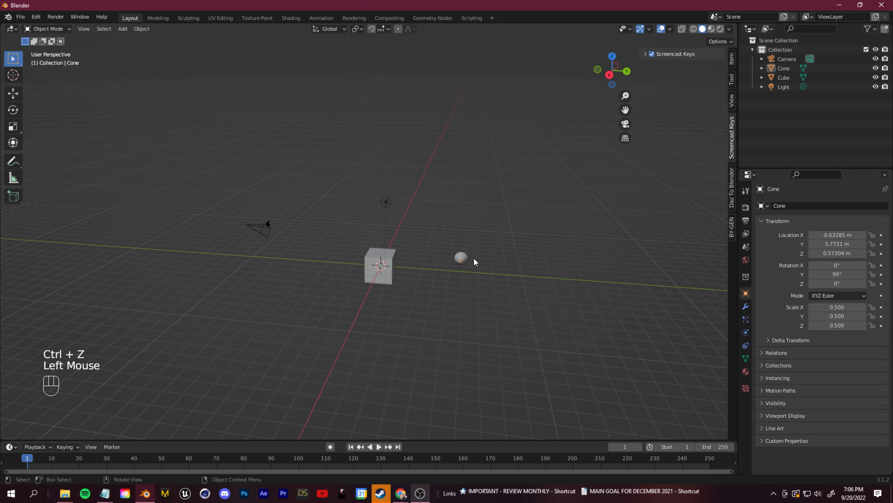
pyautogui.moveTo(479, 260); pyautogui.dragTo(601, 252, button='middle')
pyautogui.scroll(3, 496, 277)
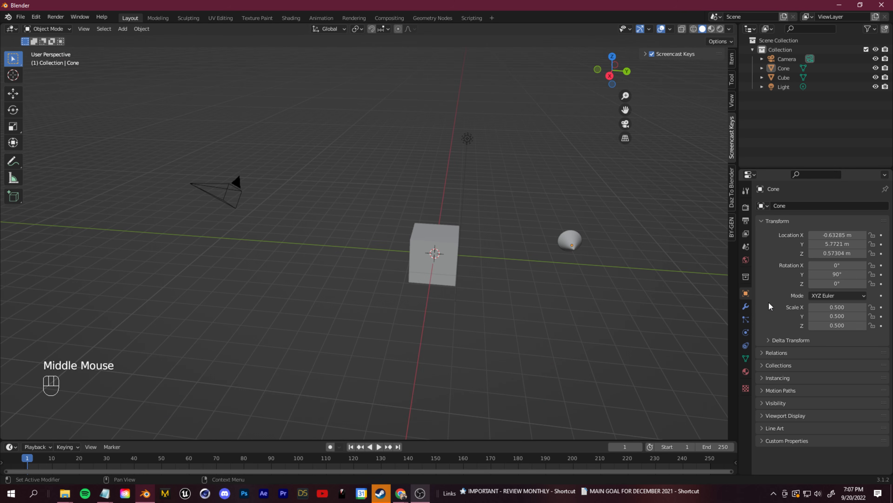
# Select the cube and look through the modifiers available for it, without adding one
pyautogui.click(746, 307)
pyautogui.moveTo(510, 297); pyautogui.dragTo(482, 297, button='middle')
pyautogui.doubleClick(410, 282)
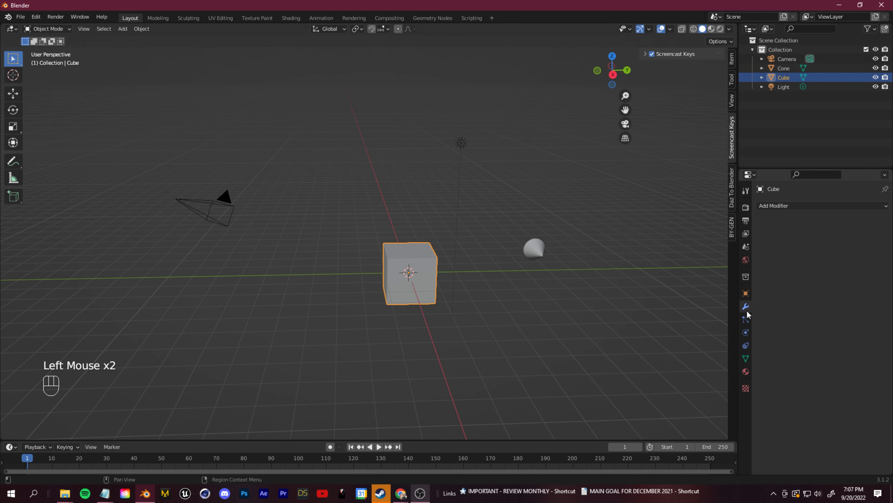
pyautogui.click(813, 206)
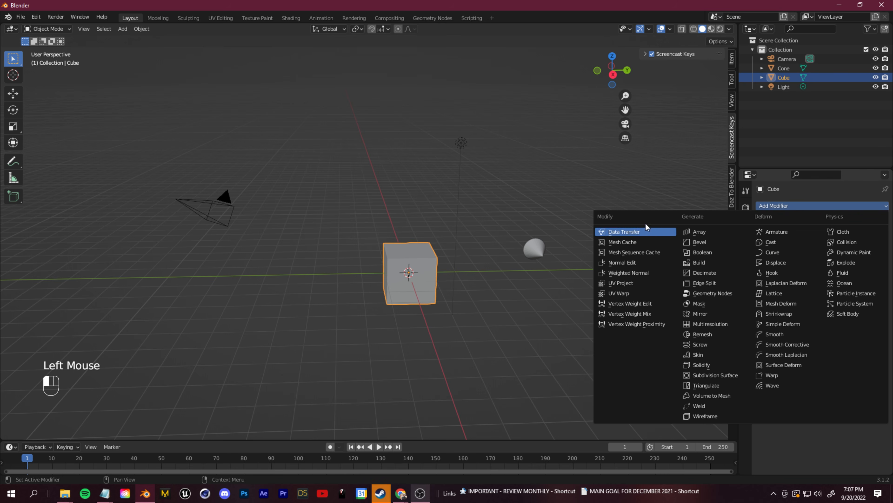
pyautogui.click(809, 206)
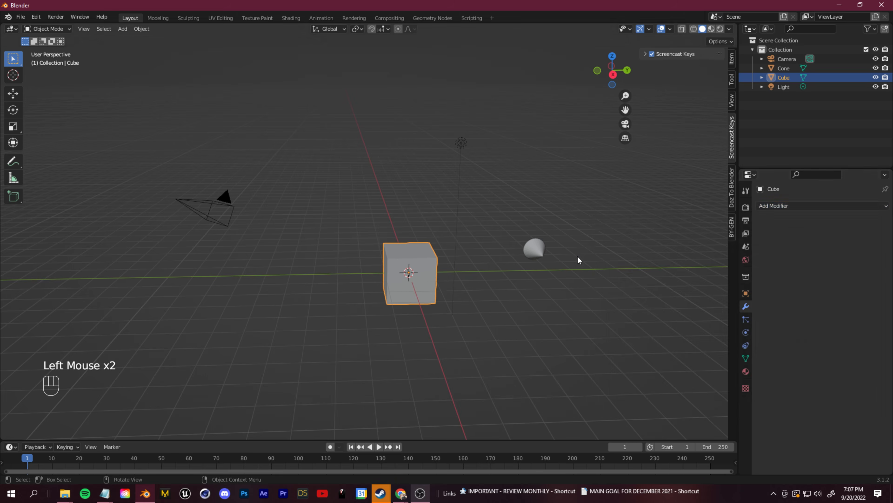
pyautogui.click(809, 207)
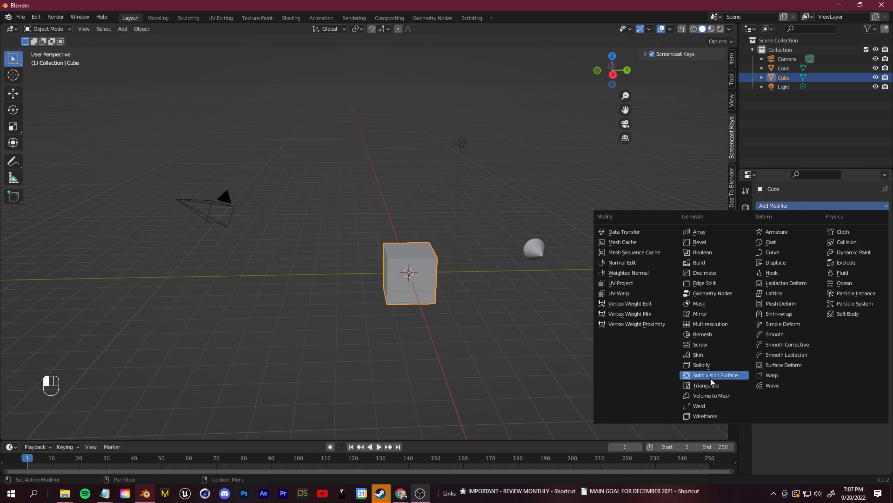
pyautogui.click(779, 205)
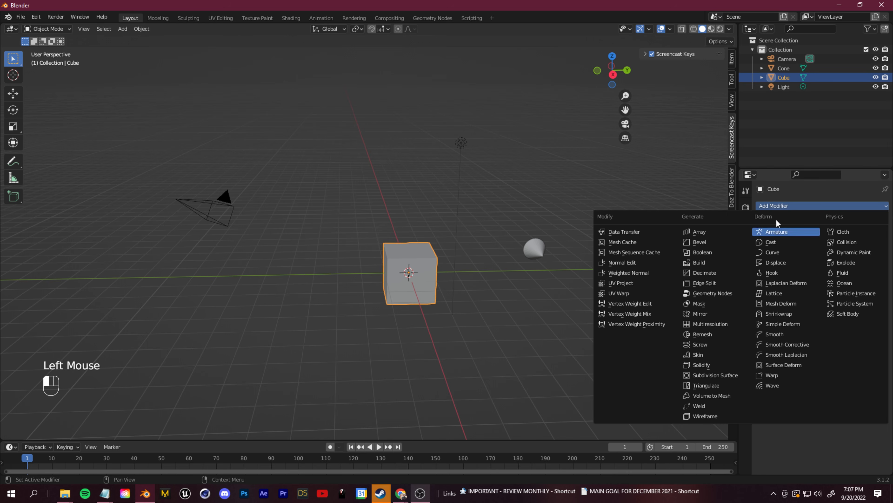
# Review the cube's particle and physics properties and the object constraints available for it
pyautogui.click(745, 320)
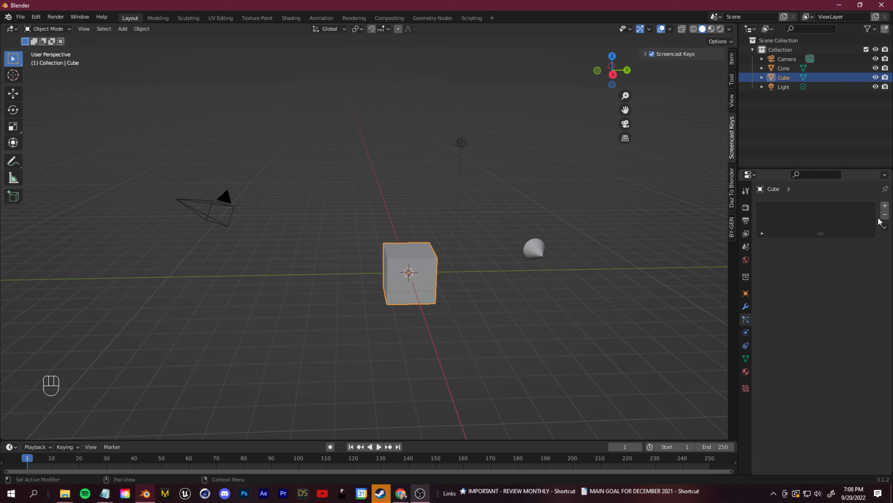
pyautogui.click(884, 206)
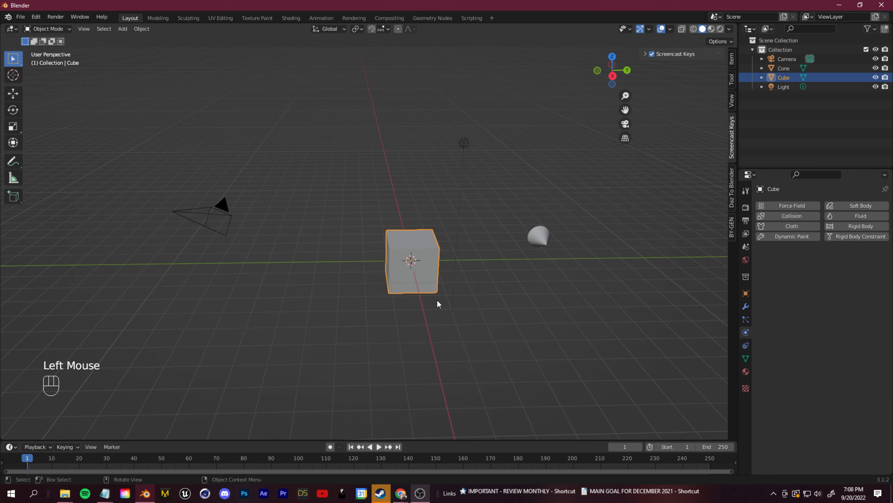
pyautogui.moveTo(436, 299); pyautogui.dragTo(708, 278, button='middle')
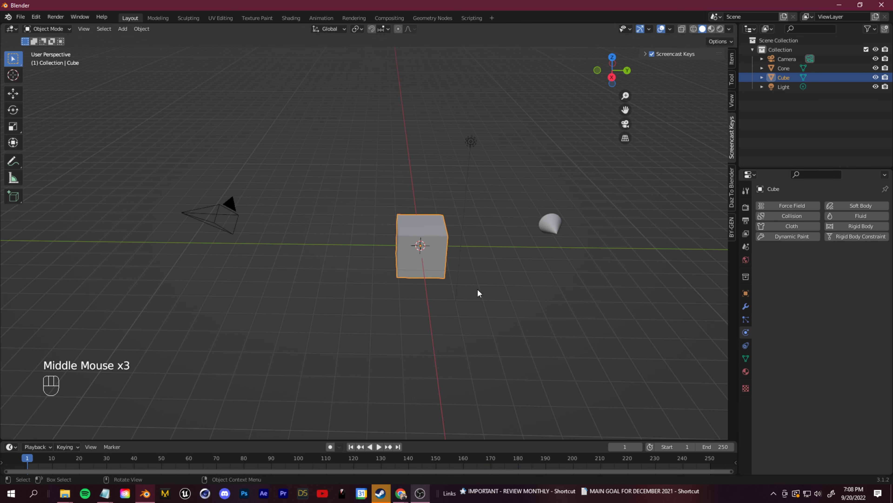
pyautogui.moveTo(479, 286); pyautogui.dragTo(464, 287, button='middle')
pyautogui.click(746, 345)
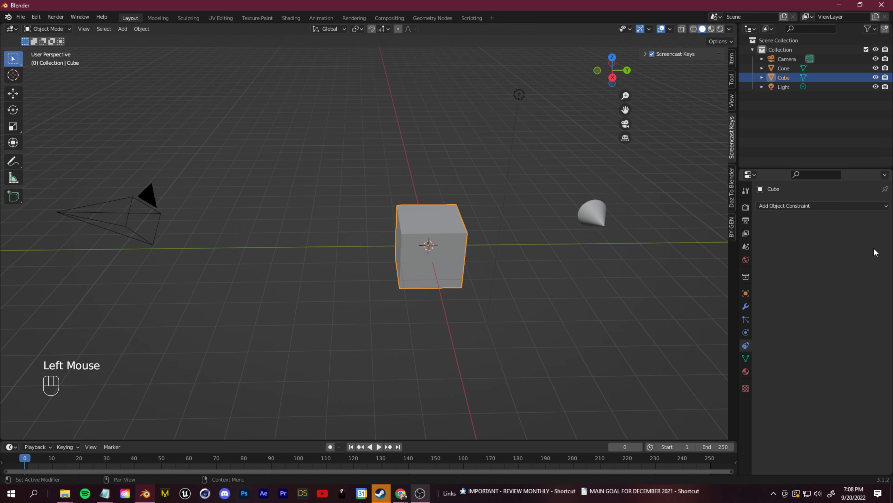
pyautogui.click(841, 205)
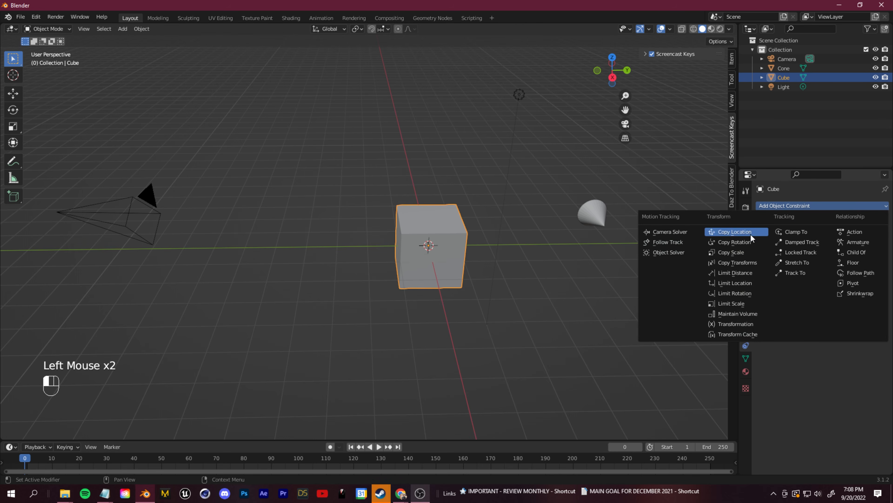
# Compare the cube's object data with its object properties and examine its vertex groups and shape keys
pyautogui.click(746, 358)
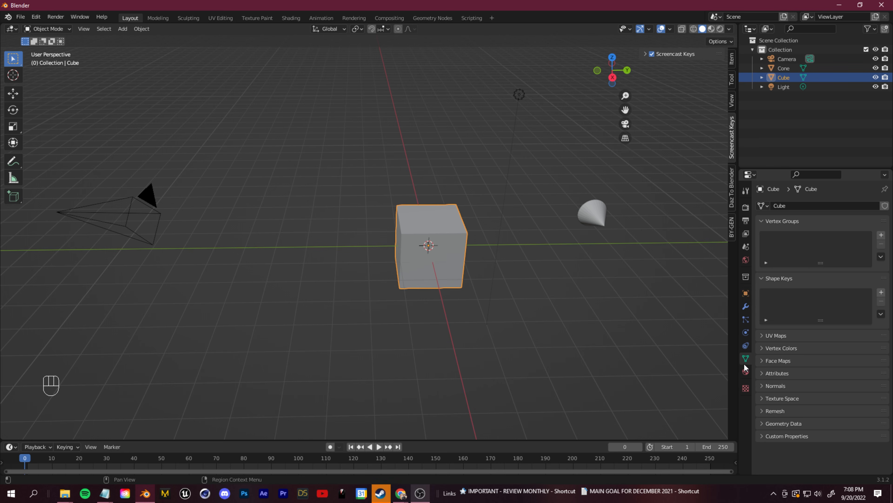
pyautogui.click(745, 293)
pyautogui.click(745, 358)
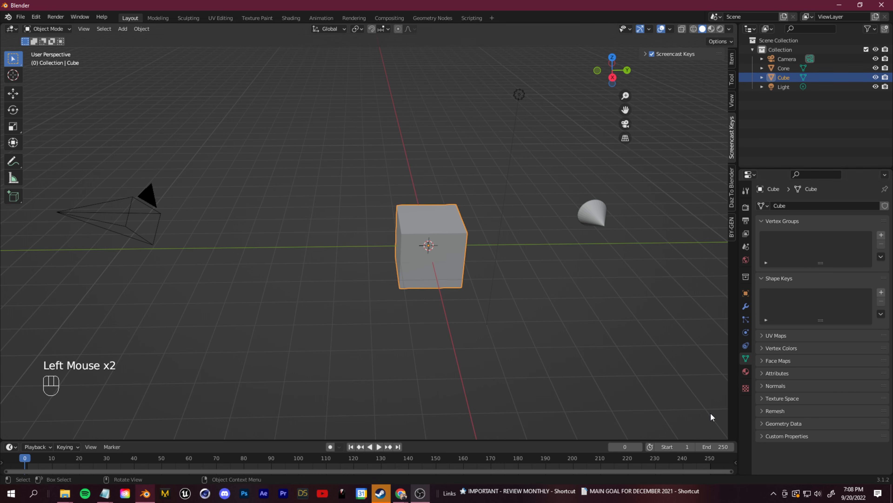
pyautogui.scroll(-1, 674, 405)
pyautogui.scroll(2, 674, 405)
pyautogui.moveTo(674, 405); pyautogui.dragTo(650, 271, button='middle')
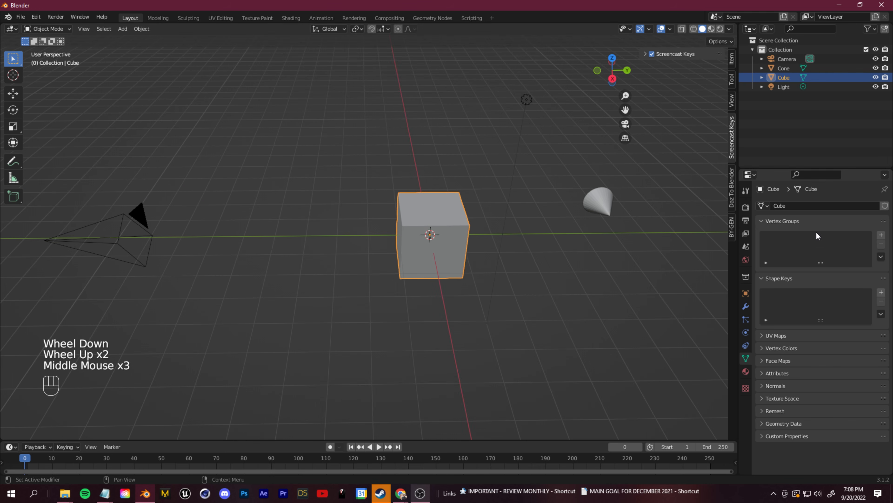
pyautogui.click(814, 243)
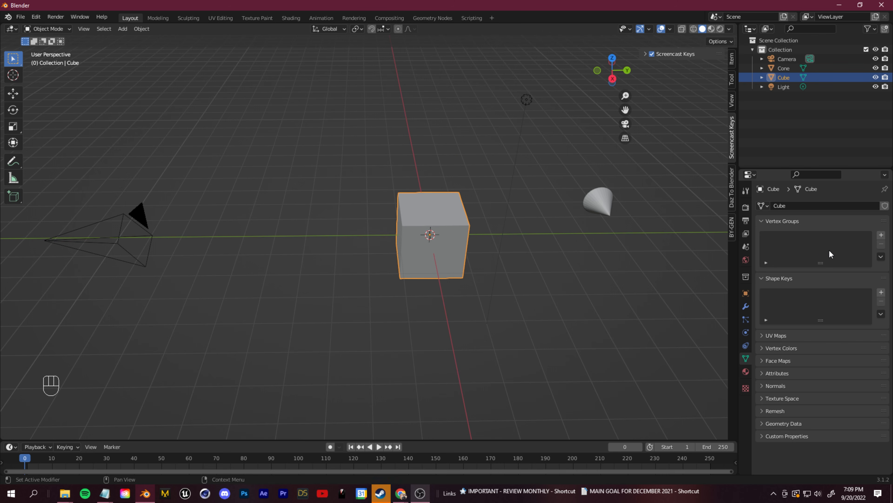
# Examine the UV maps and vertex colors sections of the cube's object data
pyautogui.scroll(-2, 817, 254)
pyautogui.click(763, 336)
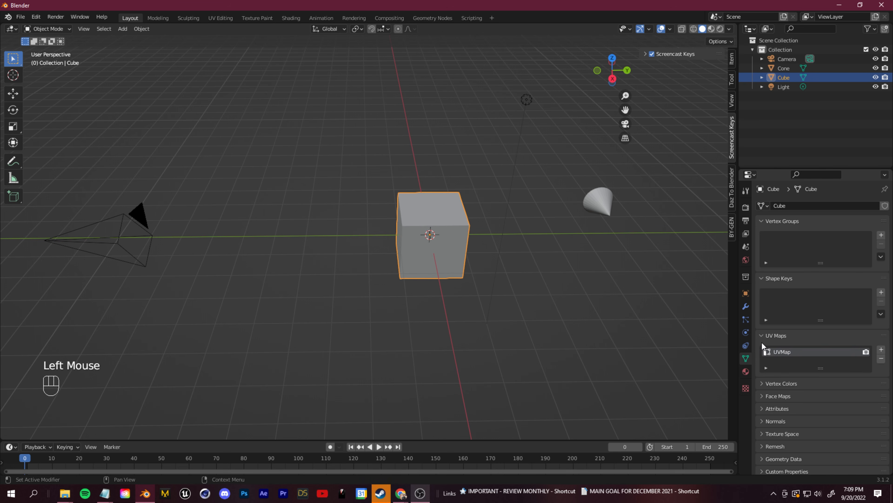
pyautogui.click(761, 336)
pyautogui.click(762, 347)
pyautogui.click(762, 347)
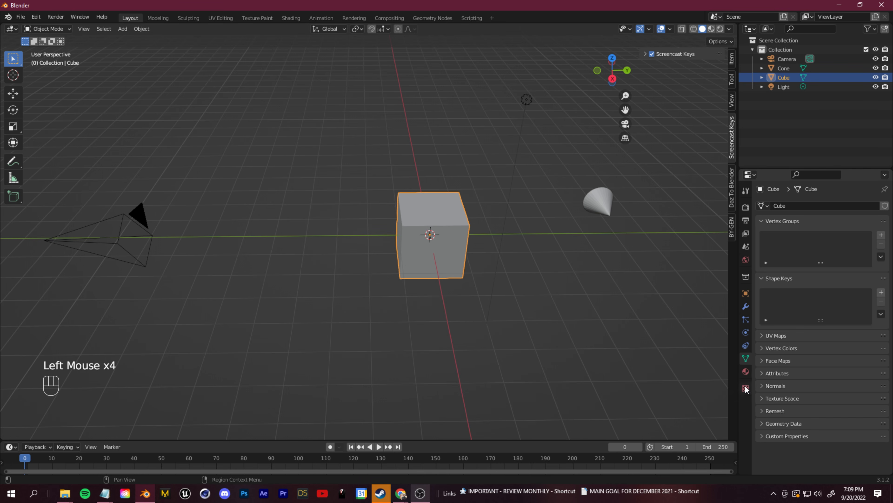
# Review the surface settings of the cube's material
pyautogui.click(745, 371)
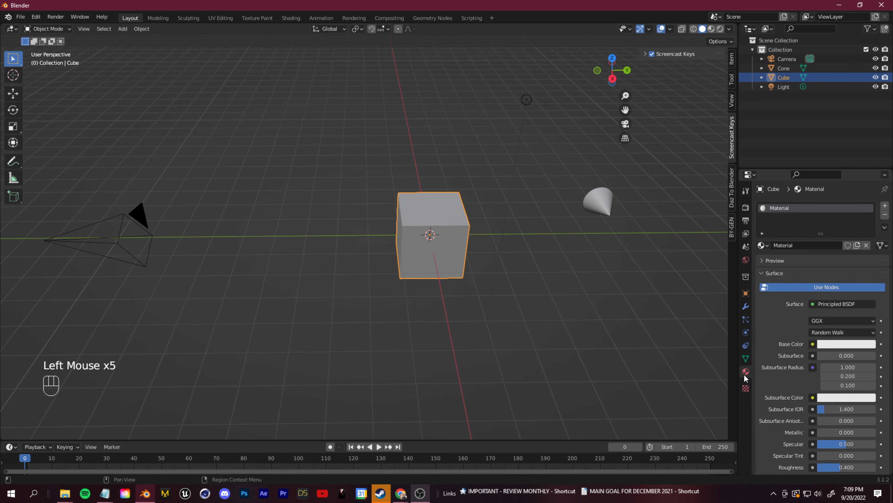
pyautogui.moveTo(549, 248); pyautogui.dragTo(496, 170, button='middle')
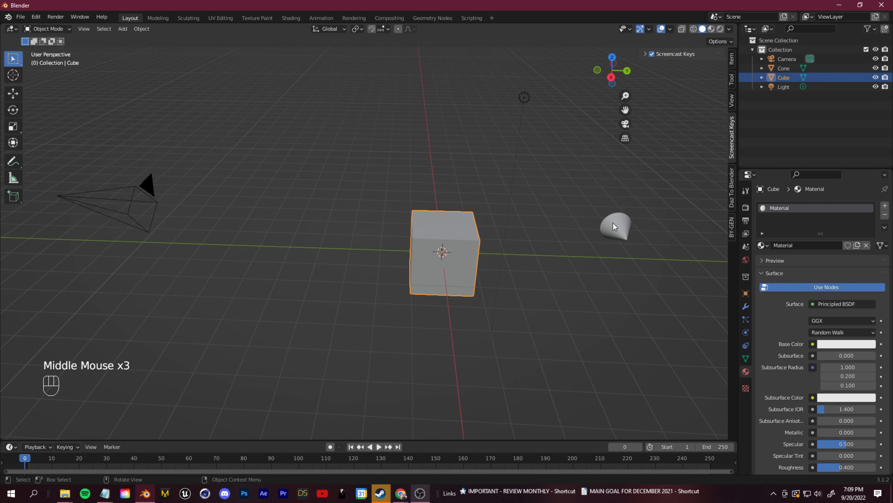
pyautogui.moveTo(469, 289); pyautogui.dragTo(486, 181, button='middle')
pyautogui.scroll(-1, 413, 221)
pyautogui.moveTo(540, 264); pyautogui.dragTo(779, 333, button='middle')
pyautogui.scroll(-4, 788, 340)
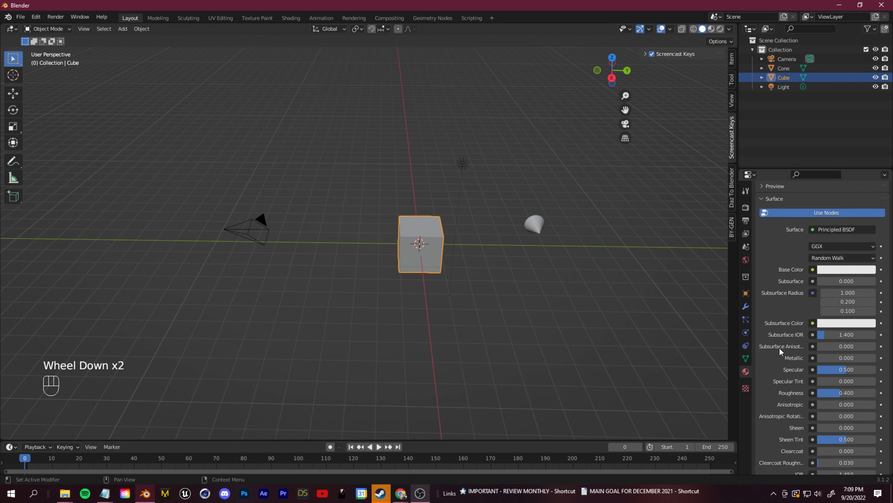
pyautogui.scroll(4, 774, 375)
pyautogui.click(745, 375)
pyautogui.click(745, 375)
# Bring up the scene's render properties and look through the interaction modes available for the cube
pyautogui.click(746, 207)
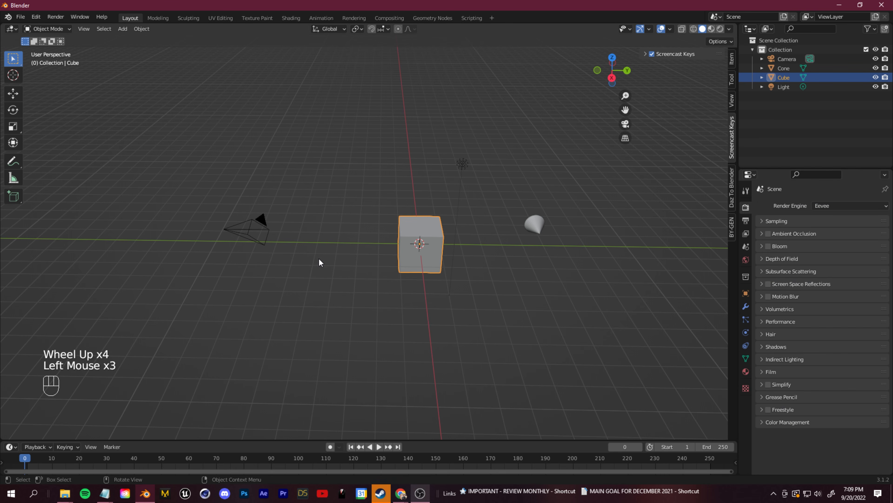
pyautogui.moveTo(317, 260); pyautogui.dragTo(533, 230, button='middle')
pyautogui.click(421, 229)
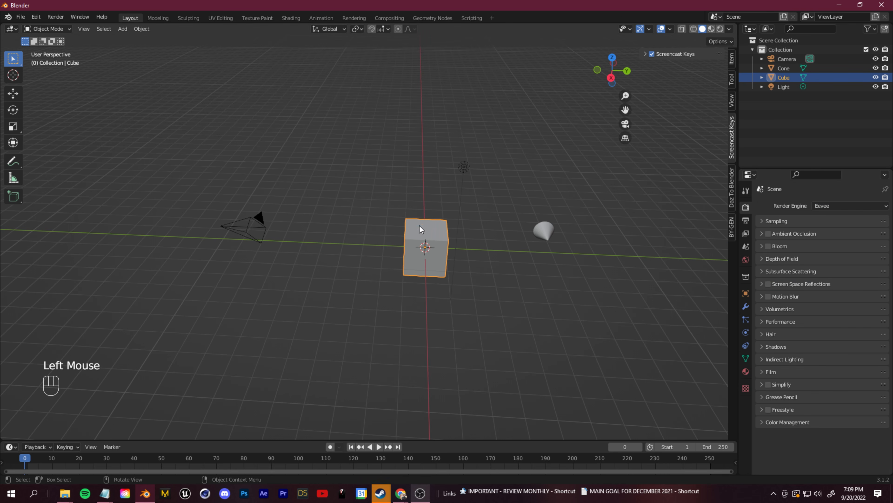
pyautogui.click(59, 29)
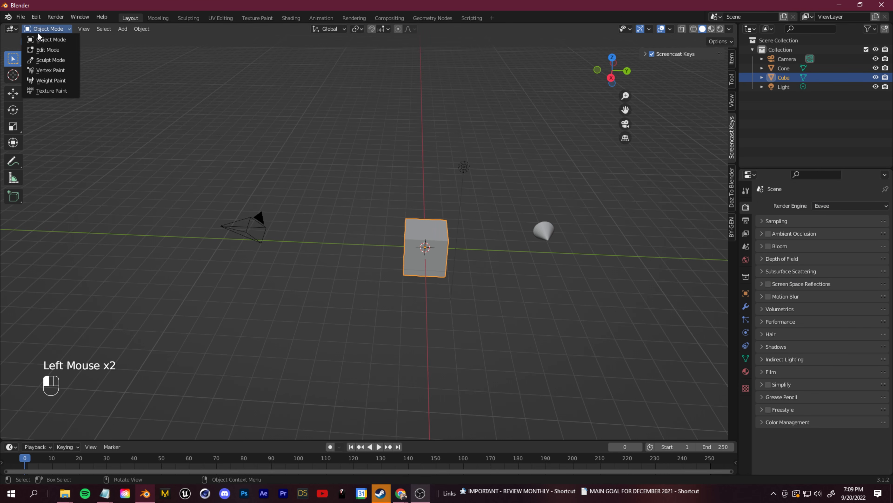
pyautogui.click(49, 30)
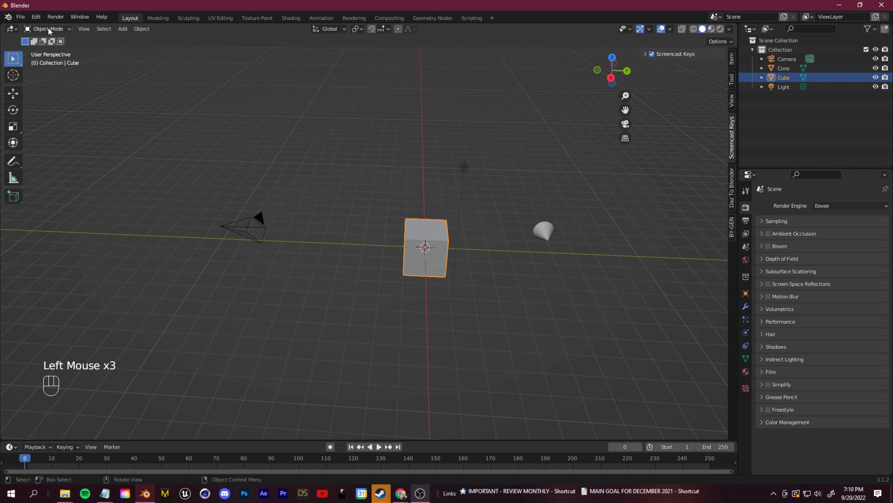
pyautogui.click(48, 28)
pyautogui.click(56, 31)
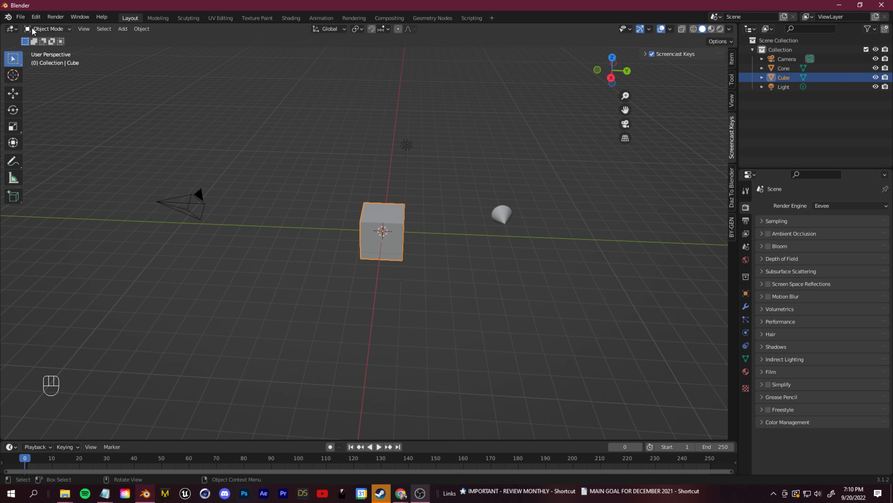
pyautogui.click(53, 28)
pyautogui.click(240, 171)
# Select the cube and switch it to Edit Mode
pyautogui.moveTo(240, 172); pyautogui.dragTo(259, 174, button='middle')
pyautogui.click(381, 232)
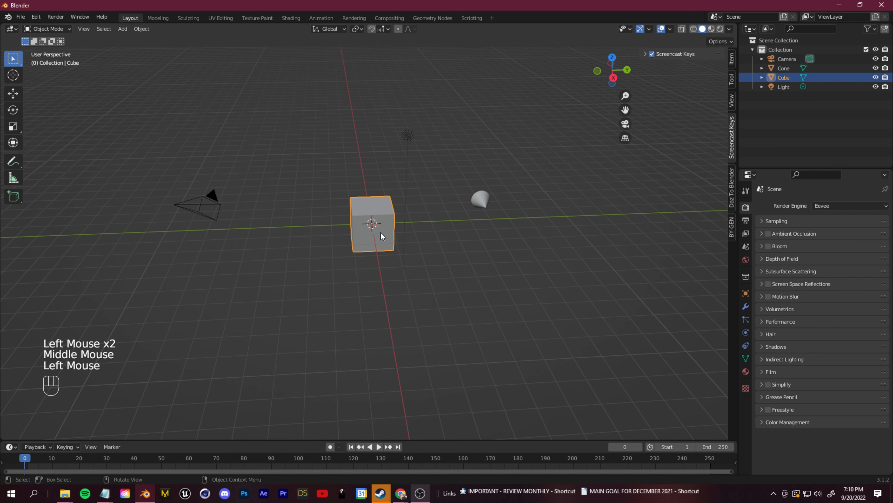
pyautogui.click(453, 245)
pyautogui.click(388, 230)
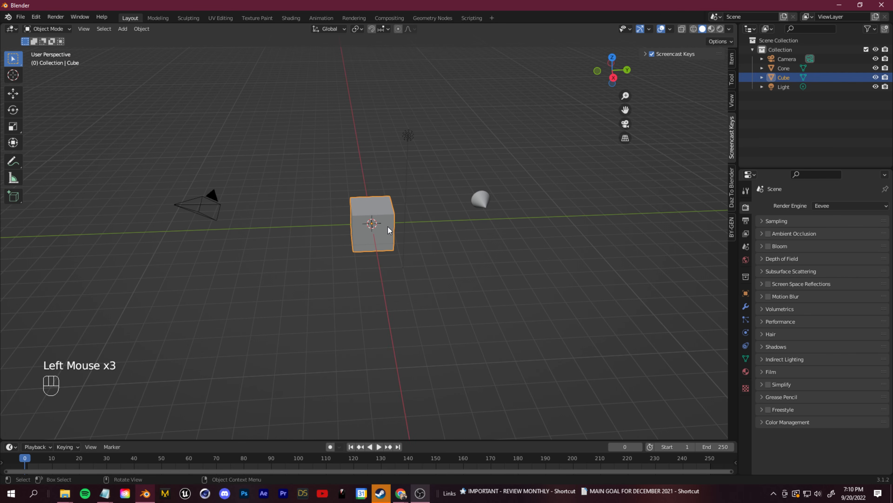
pyautogui.moveTo(354, 304); pyautogui.dragTo(358, 302, button='middle')
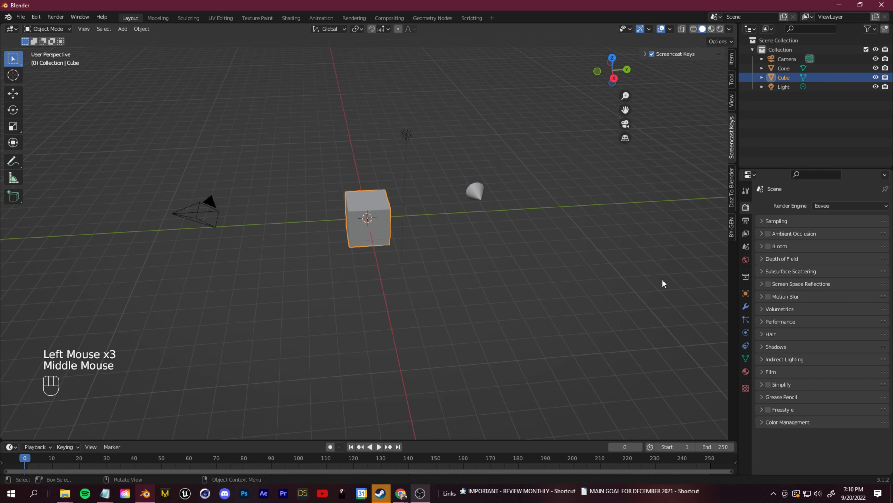
pyautogui.click(47, 29)
pyautogui.click(53, 37)
pyautogui.scroll(5, 254, 211)
pyautogui.moveTo(254, 210); pyautogui.dragTo(226, 217, button='middle')
pyautogui.keyDown('shift'); pyautogui.moveTo(289, 220); pyautogui.dragTo(460, 252, button='middle'); pyautogui.keyUp('shift')
pyautogui.keyDown('shift'); pyautogui.moveTo(520, 241); pyautogui.dragTo(343, 225, button='middle'); pyautogui.keyUp('shift')
# Try to select the cone while the cube is still in Edit Mode
pyautogui.click(592, 199)
pyautogui.click(592, 199)
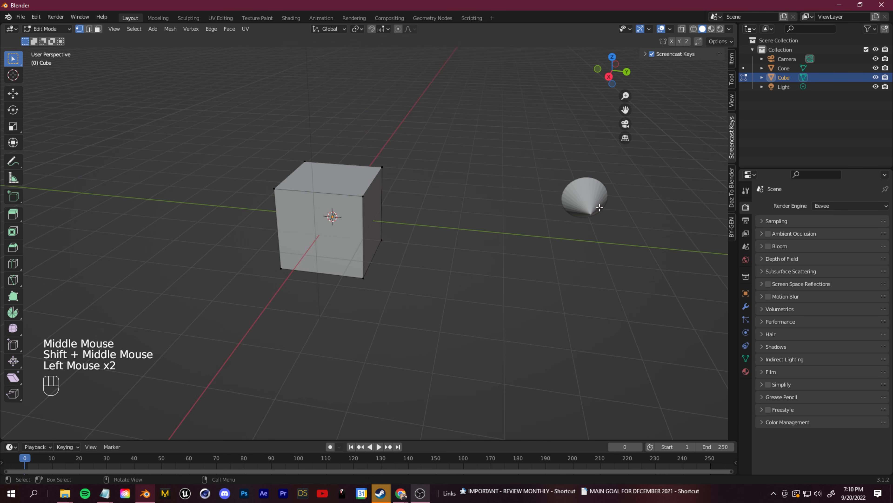
pyautogui.click(579, 196)
pyautogui.click(566, 180)
pyautogui.click(563, 179)
pyautogui.moveTo(542, 167); pyautogui.dragTo(592, 206)
pyautogui.click(556, 167)
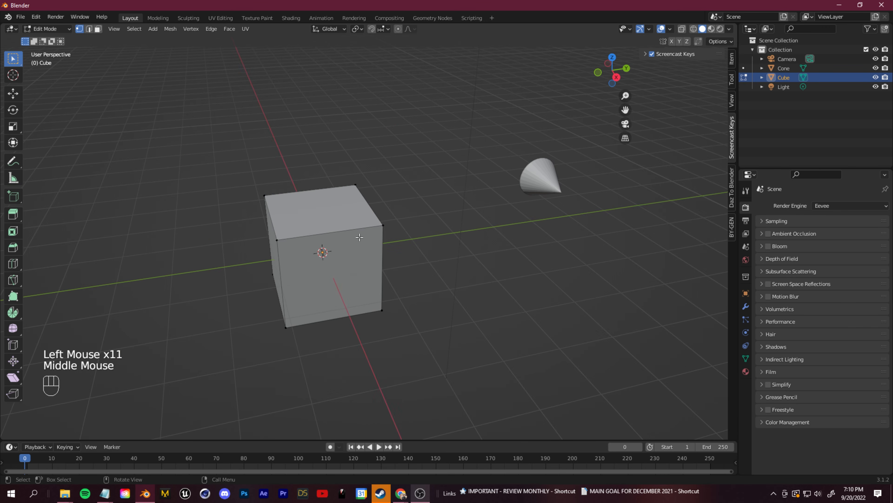
pyautogui.keyDown('shift'); pyautogui.moveTo(450, 232); pyautogui.dragTo(432, 222, button='middle'); pyautogui.keyUp('shift')
pyautogui.moveTo(433, 222); pyautogui.dragTo(421, 211, button='middle')
# Leave Edit Mode on the cube and put the cone into Edit Mode instead
pyautogui.click(56, 31)
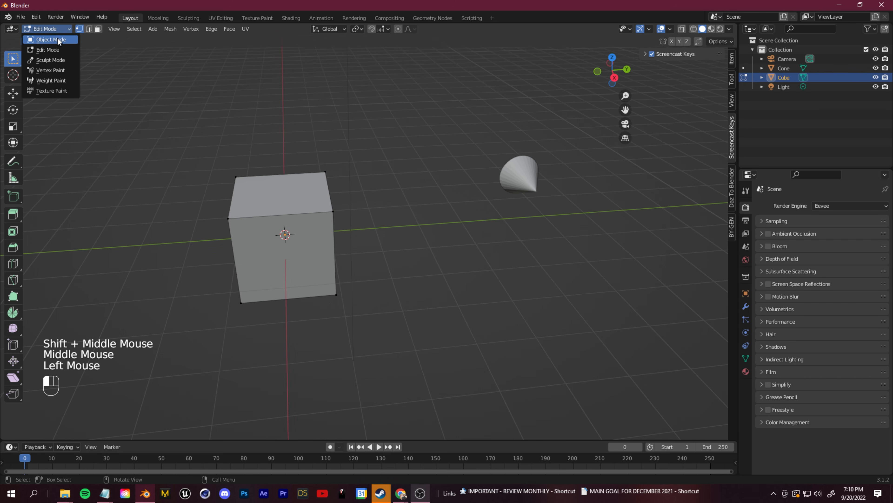
pyautogui.click(57, 40)
pyautogui.click(527, 173)
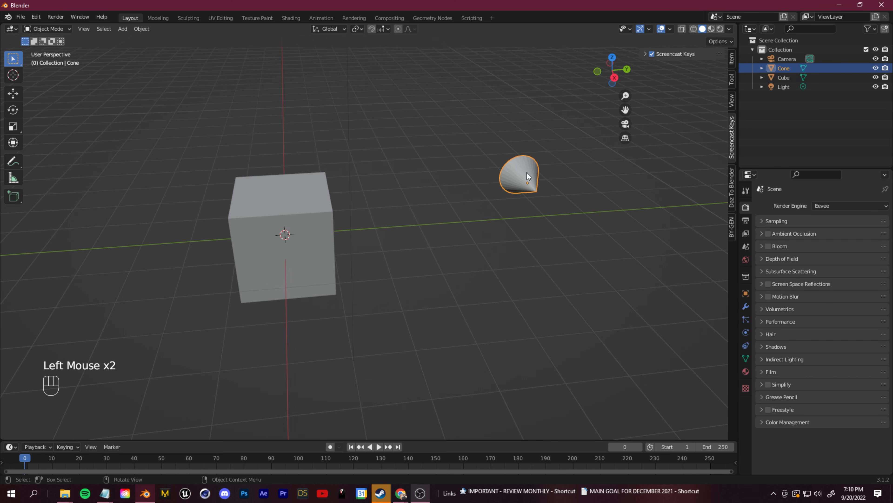
pyautogui.click(48, 30)
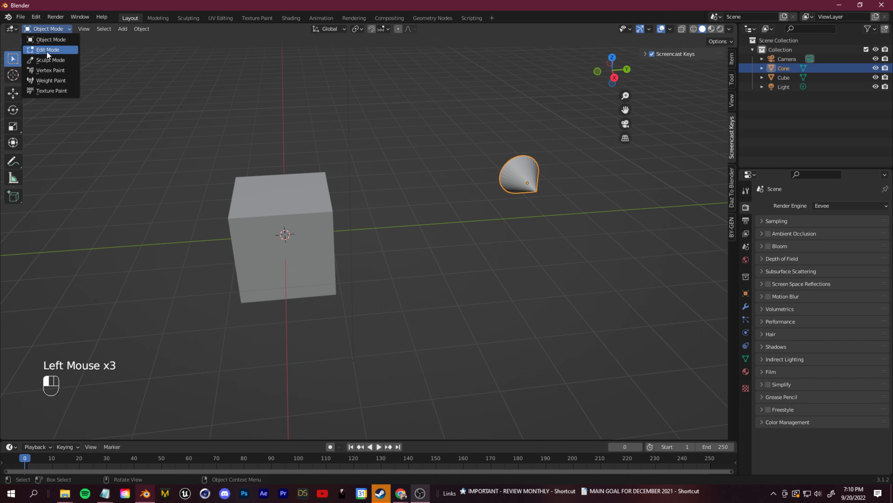
pyautogui.press('Tab')
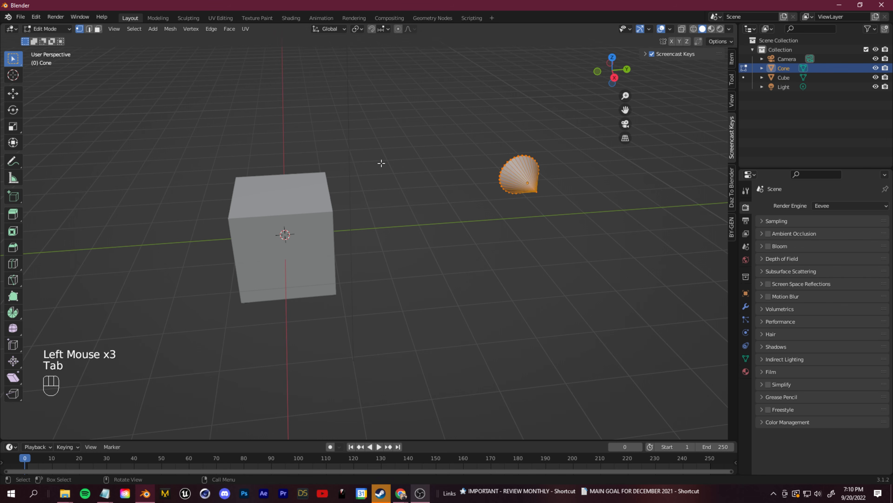
pyautogui.moveTo(415, 175); pyautogui.dragTo(468, 162, button='middle')
pyautogui.keyDown('shift'); pyautogui.moveTo(468, 162); pyautogui.dragTo(305, 194, button='middle'); pyautogui.keyUp('shift')
pyautogui.scroll(2, 281, 187)
pyautogui.scroll(-1, 261, 180)
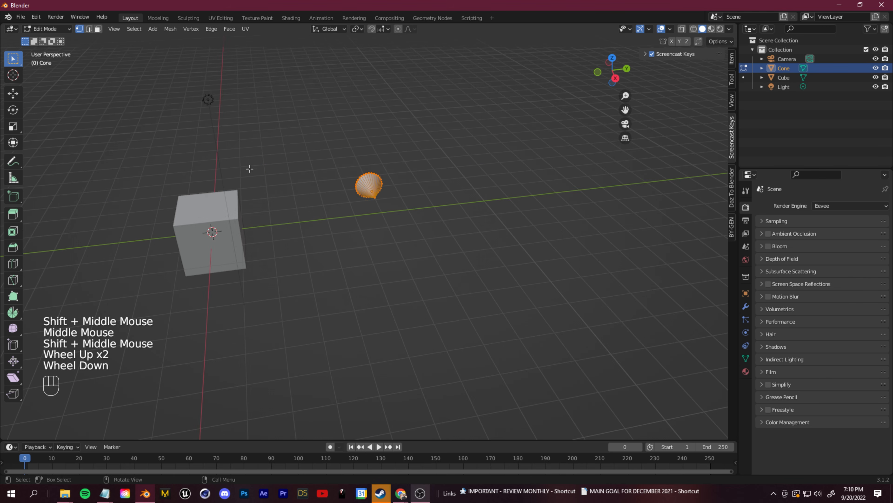
# Return to Object Mode and select the cube
pyautogui.click(53, 32)
pyautogui.click(44, 39)
pyautogui.keyDown('shift'); pyautogui.moveTo(316, 148); pyautogui.dragTo(438, 244, button='middle'); pyautogui.keyUp('shift')
pyautogui.click(364, 167)
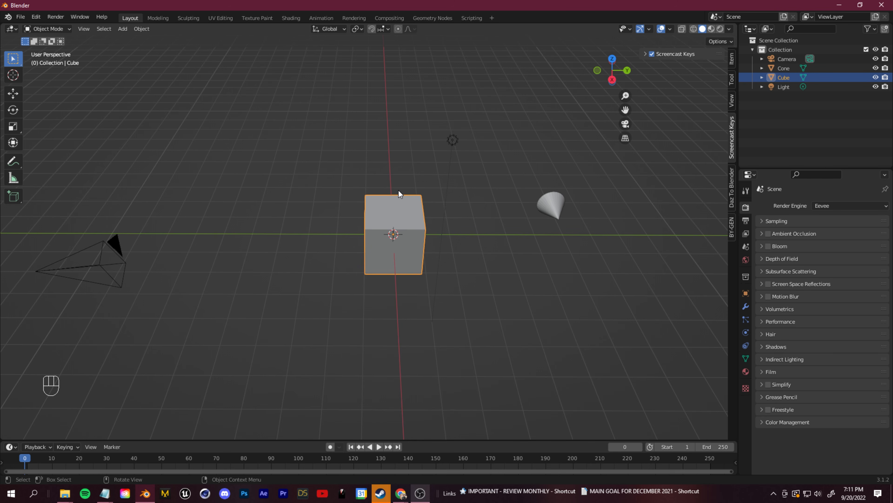
pyautogui.moveTo(398, 190); pyautogui.dragTo(144, 61, button='middle')
pyautogui.click(59, 31)
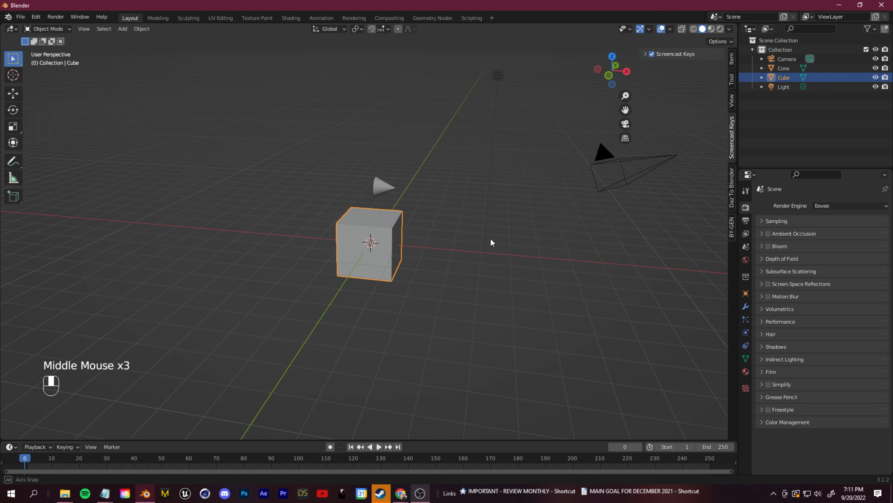
pyautogui.moveTo(490, 238); pyautogui.dragTo(401, 250, button='middle')
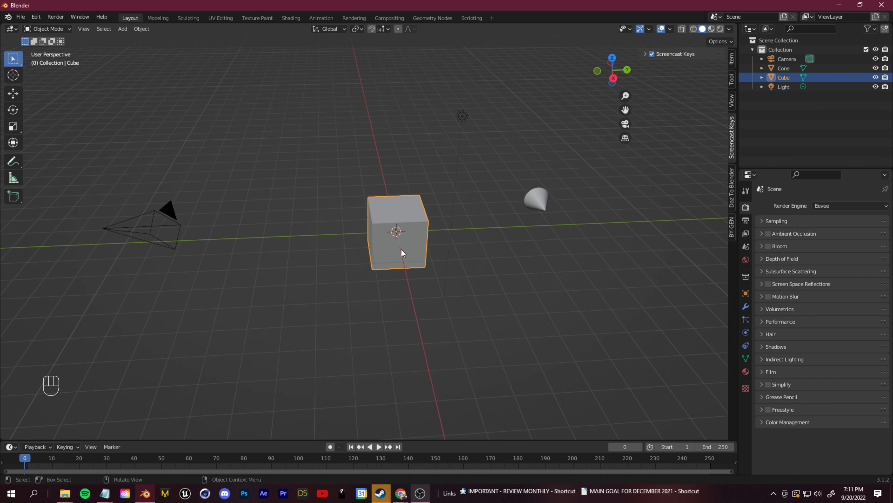
pyautogui.moveTo(506, 247); pyautogui.dragTo(446, 221, button='middle')
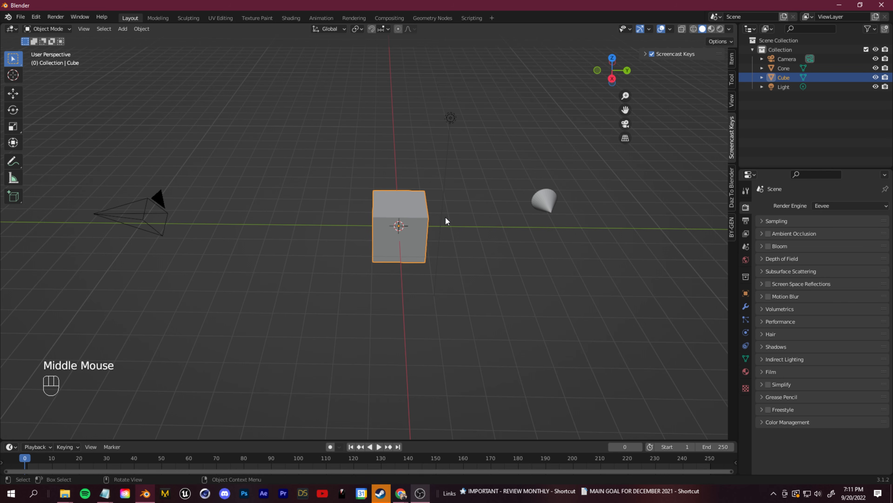
# Add a Subdivision Surface modifier to the cube
pyautogui.click(404, 210)
pyautogui.click(745, 306)
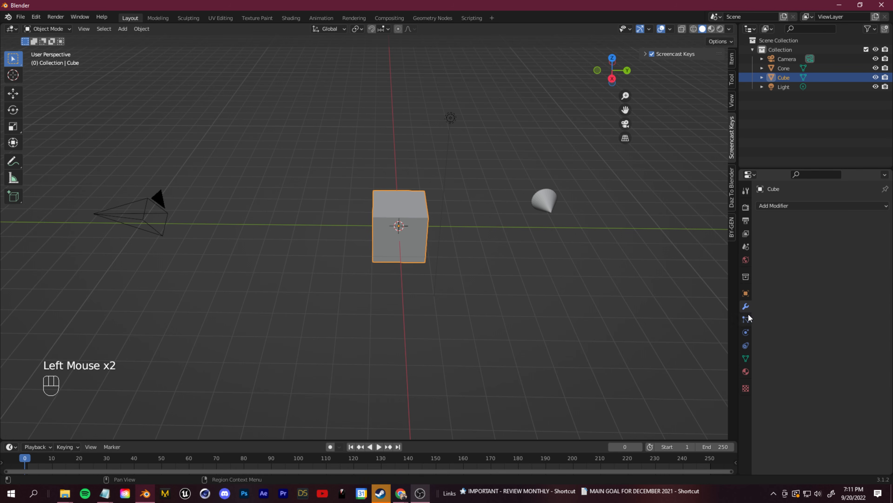
pyautogui.click(811, 205)
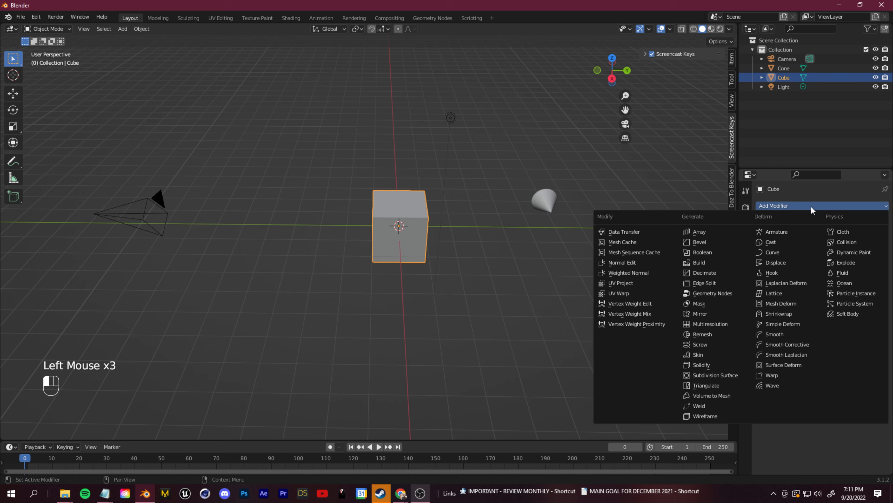
pyautogui.click(726, 374)
pyautogui.scroll(3, 398, 246)
pyautogui.moveTo(451, 248); pyautogui.dragTo(626, 240, button='middle')
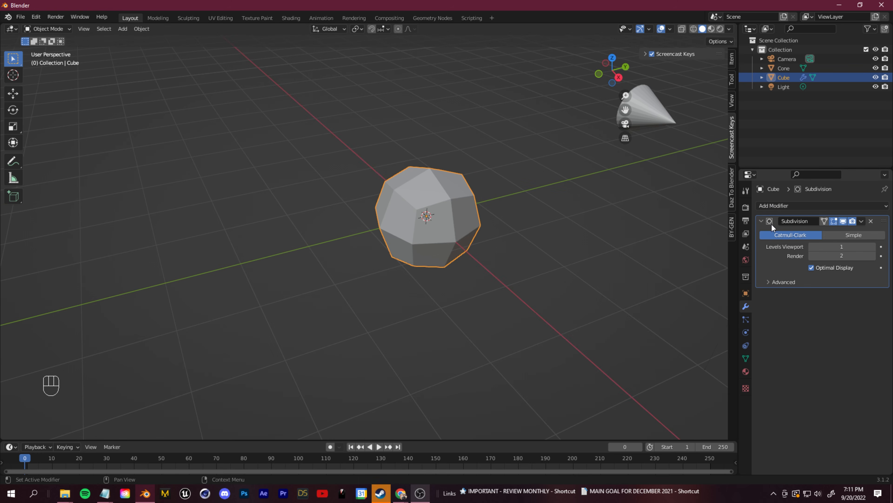
# Set the Subdivision modifier's viewport level to 2
pyautogui.click(835, 246)
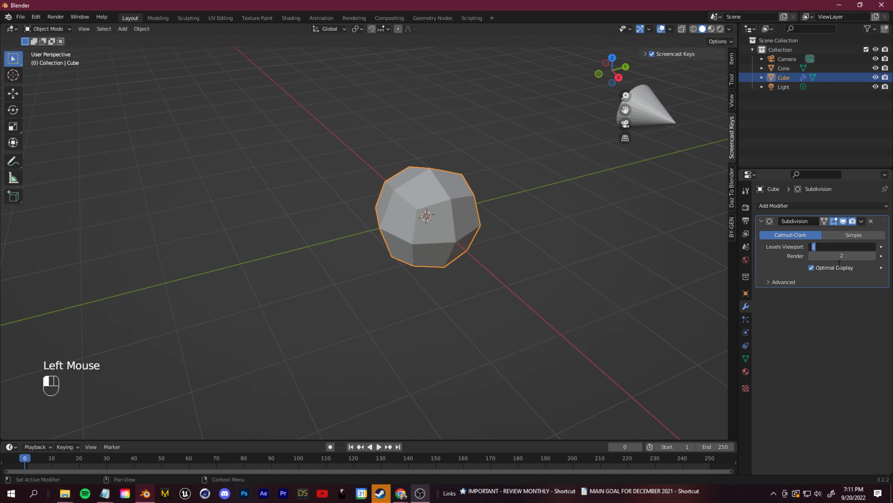
pyautogui.write('2')
pyautogui.press('Return')
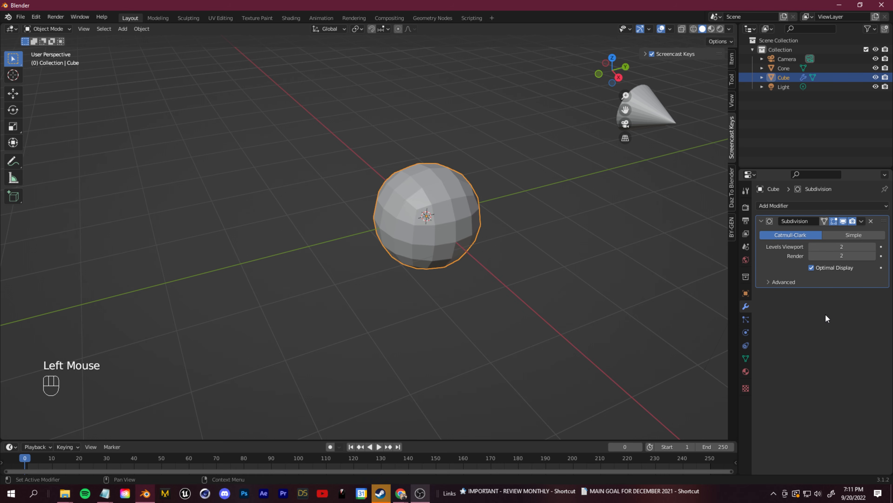
# Set both the viewport and render levels of the Subdivision modifier to 3
pyautogui.click(857, 251)
pyautogui.press('Return')
pyautogui.click(841, 256)
pyautogui.write('3')
pyautogui.press('Return')
pyautogui.moveTo(530, 255); pyautogui.dragTo(502, 236, button='middle')
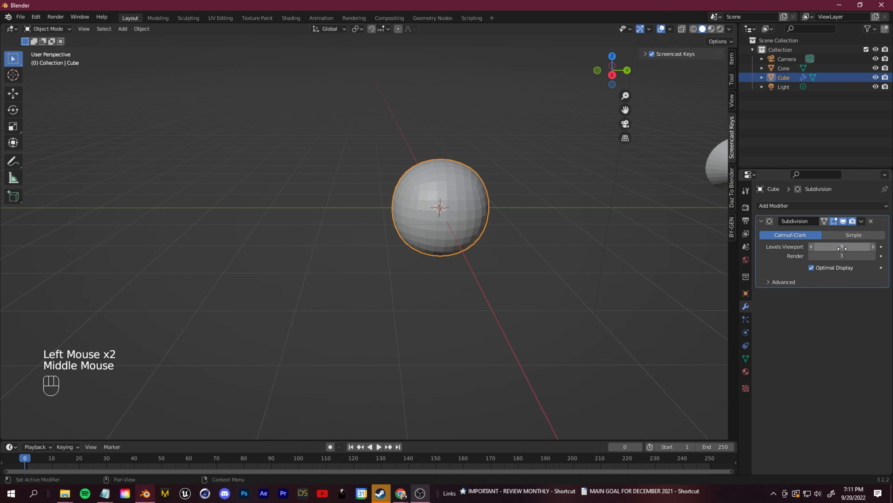
# Raise the Subdivision modifier's viewport and render levels to 4 each
pyautogui.click(873, 247)
pyautogui.click(873, 256)
pyautogui.moveTo(505, 211); pyautogui.dragTo(499, 235, button='middle')
pyautogui.click(617, 281)
pyautogui.keyDown('shift'); pyautogui.moveTo(576, 188); pyautogui.dragTo(546, 223, button='middle'); pyautogui.keyUp('shift')
pyautogui.click(527, 214)
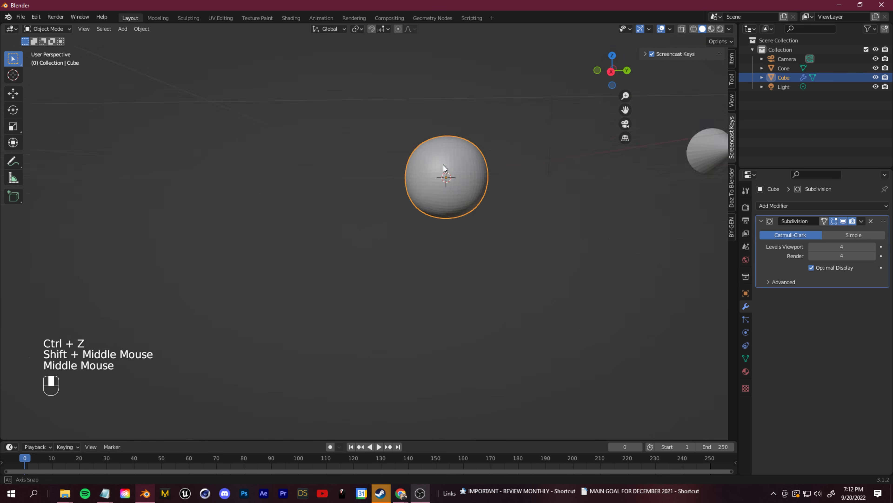
pyautogui.keyDown('shift'); pyautogui.moveTo(444, 164); pyautogui.dragTo(482, 220, button='middle'); pyautogui.keyUp('shift')
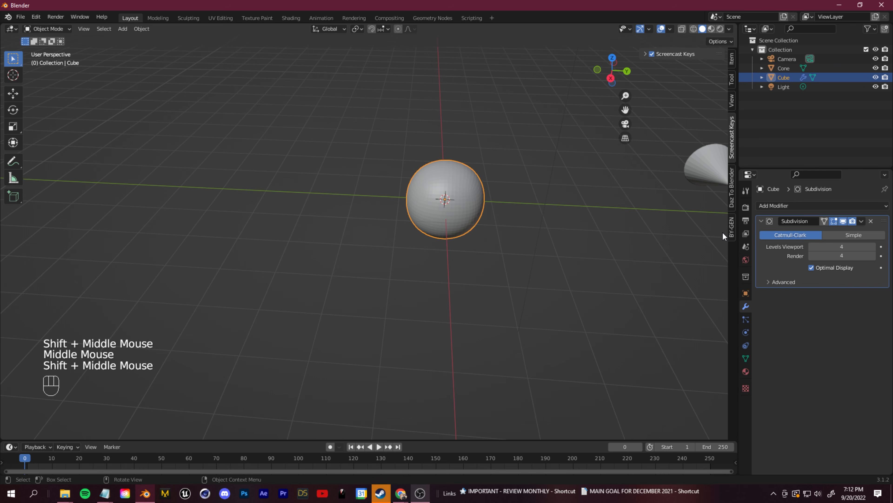
# Enter Edit Mode on the subdivided cube and try selecting individual corner vertices of its cage
pyautogui.press('Tab')
pyautogui.moveTo(338, 179); pyautogui.dragTo(351, 241, button='middle')
pyautogui.click(495, 193)
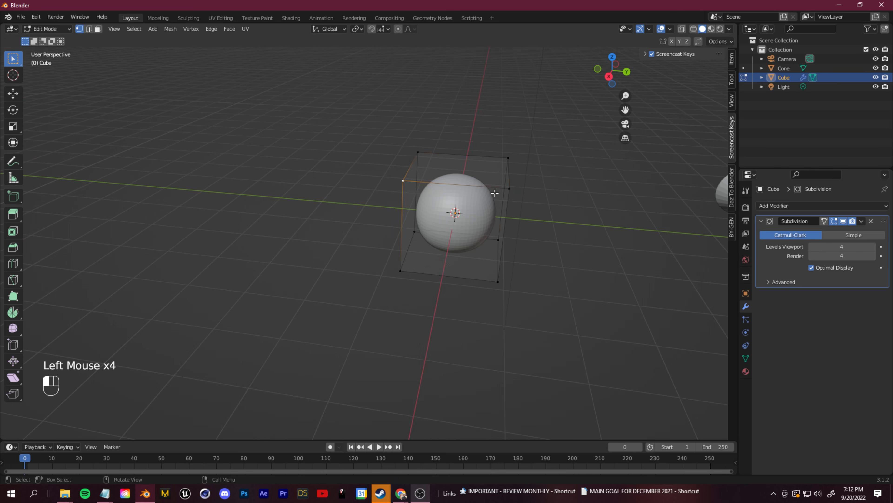
pyautogui.click(507, 170)
# Try moving the far upper corner vertex of the cube's cage freely, and undo the move
pyautogui.click(417, 155)
pyautogui.press('g')
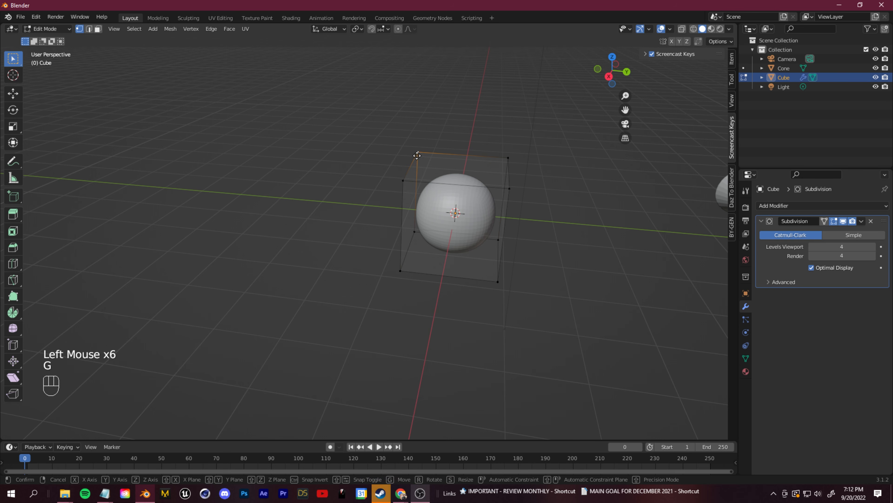
pyautogui.click(278, 44)
pyautogui.moveTo(305, 80); pyautogui.dragTo(358, 142, button='middle')
pyautogui.hotkey('ctrl', 'z')
pyautogui.hotkey('ctrl', 'z')
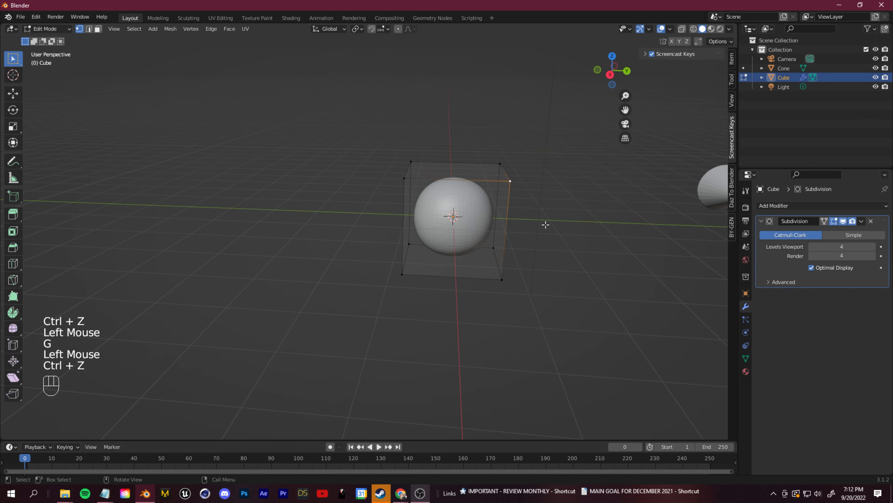
# Try selecting several corner vertices of the cube's cage one after another
pyautogui.moveTo(543, 217); pyautogui.dragTo(513, 236, button='middle')
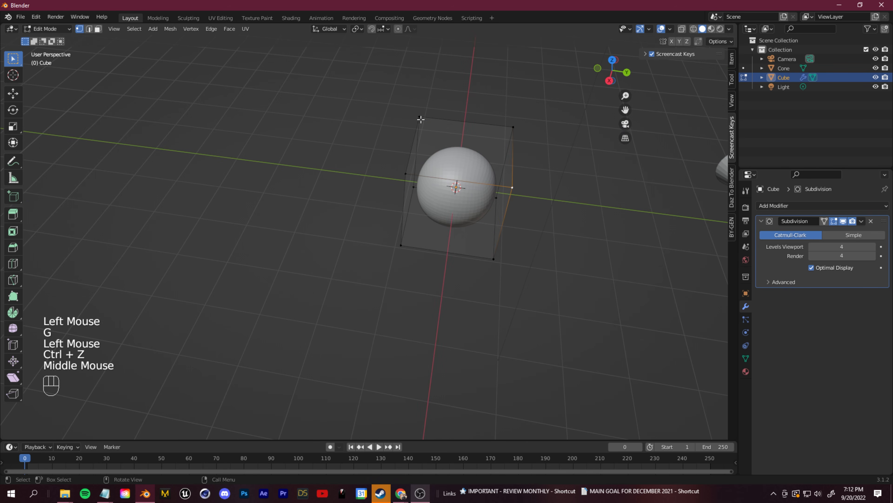
pyautogui.click(421, 119)
pyautogui.click(511, 127)
pyautogui.click(403, 175)
pyautogui.click(515, 189)
pyautogui.moveTo(369, 190); pyautogui.dragTo(380, 185, button='middle')
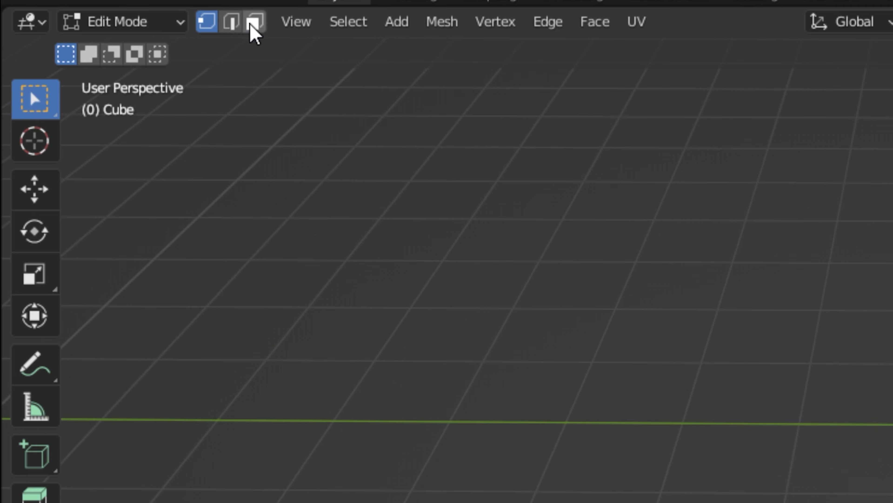
# Switch to edge selection and pick several individual edges of the cube's cage
pyautogui.click(252, 23)
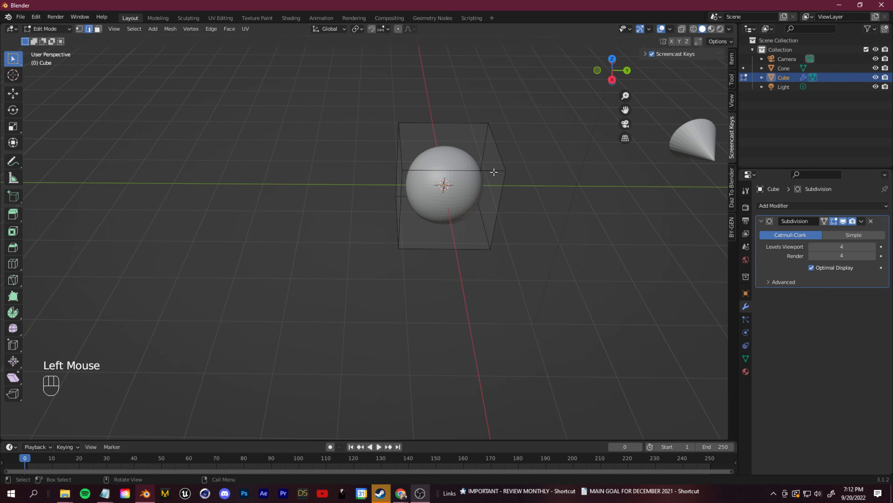
pyautogui.click(494, 172)
pyautogui.click(496, 158)
pyautogui.click(450, 120)
# Switch to face selection and pick individual faces of the cube's cage, including the top one
pyautogui.click(97, 28)
pyautogui.click(444, 208)
pyautogui.click(440, 147)
pyautogui.moveTo(398, 186); pyautogui.dragTo(477, 202, button='middle')
pyautogui.click(426, 221)
pyautogui.moveTo(427, 222); pyautogui.dragTo(322, 224, button='middle')
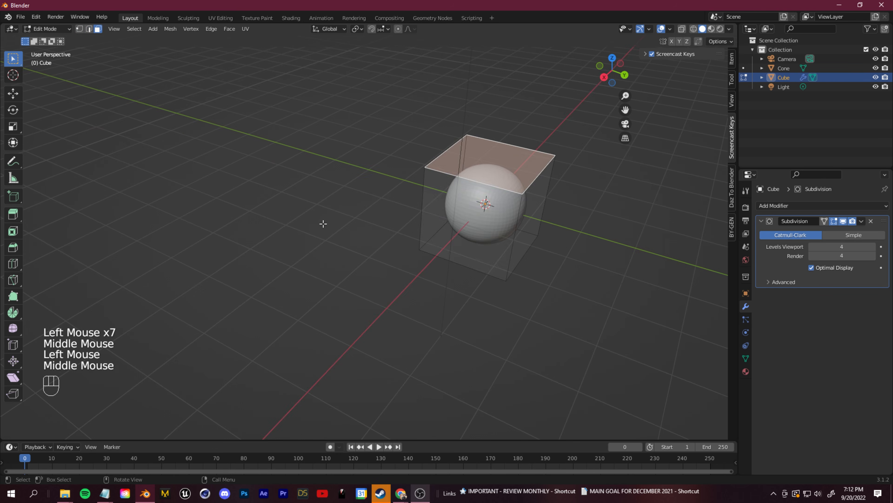
# Try shrinking the cage's front face and moving it sideways, and undo both changes
pyautogui.click(487, 237)
pyautogui.moveTo(460, 215); pyautogui.dragTo(521, 197, button='middle')
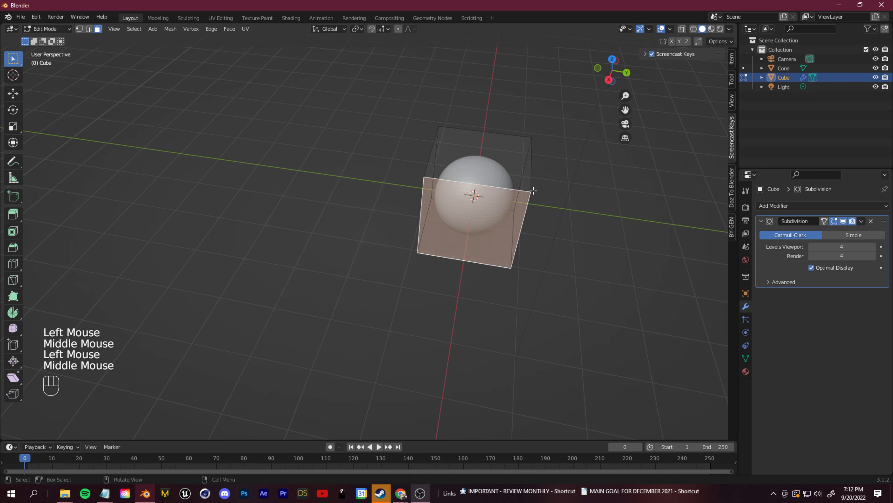
pyautogui.press('s')
pyautogui.click(500, 209)
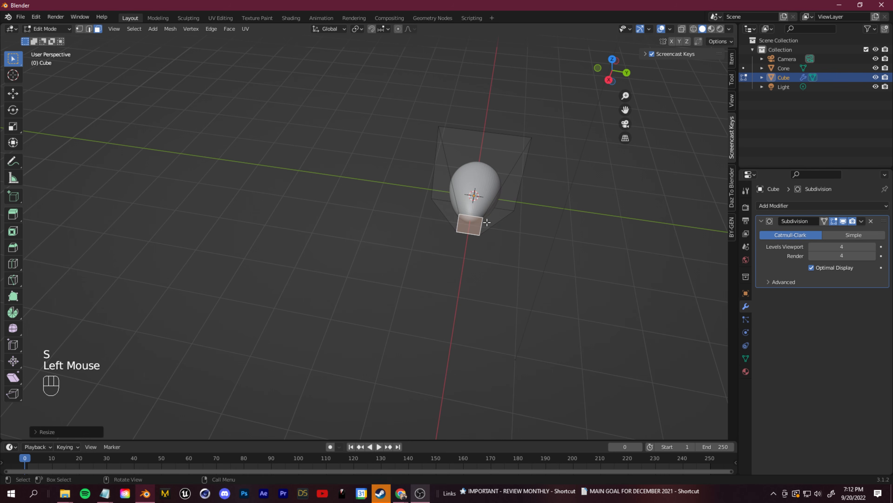
pyautogui.press('g')
pyautogui.click(442, 200)
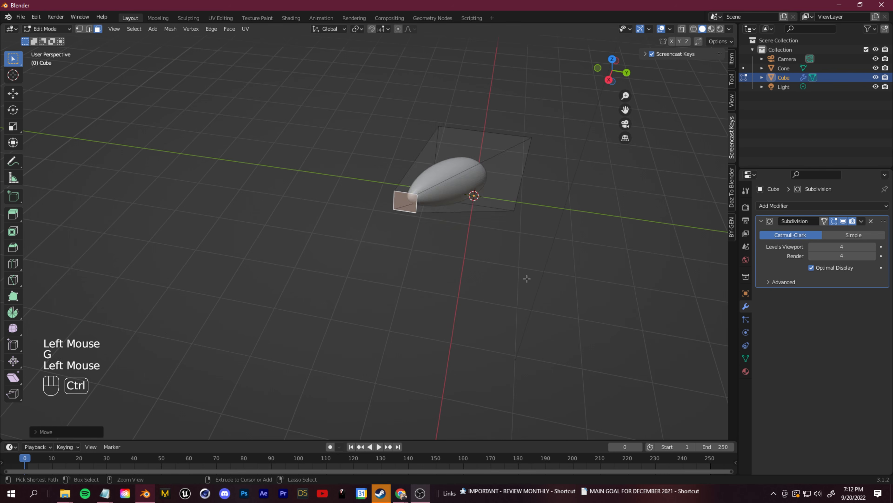
pyautogui.hotkey('ctrl', 'z')
pyautogui.hotkey('ctrl', 'z')
# Extrude the top face of the cube's cage upward into a tall block
pyautogui.moveTo(417, 242); pyautogui.dragTo(494, 153, button='middle')
pyautogui.click(487, 154)
pyautogui.press('e')
pyautogui.click(486, 50)
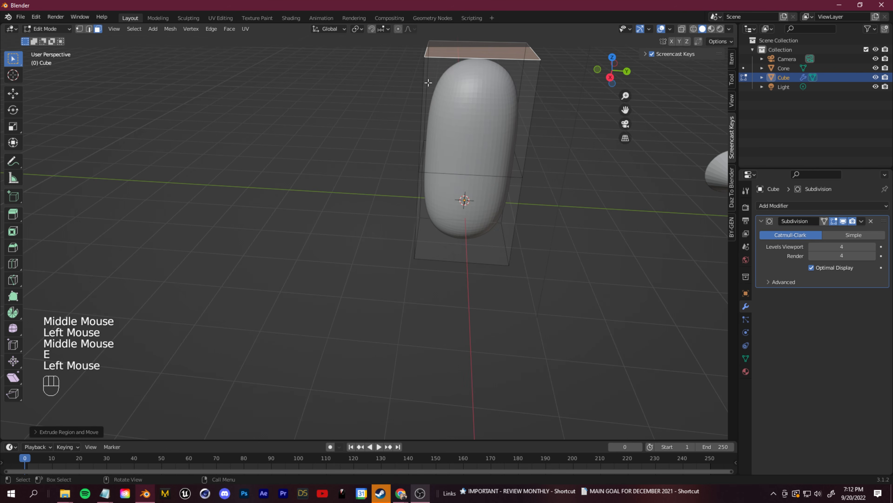
# Extrude the two opposite side faces of the upper block outward along Y to form crossguard arms
pyautogui.moveTo(355, 109); pyautogui.dragTo(426, 116, button='middle')
pyautogui.click(427, 116)
pyautogui.press('e')
pyautogui.click(288, 158)
pyautogui.moveTo(288, 158); pyautogui.dragTo(144, 170, button='middle')
pyautogui.scroll(-2, 201, 158)
pyautogui.click(431, 188)
pyautogui.press('e')
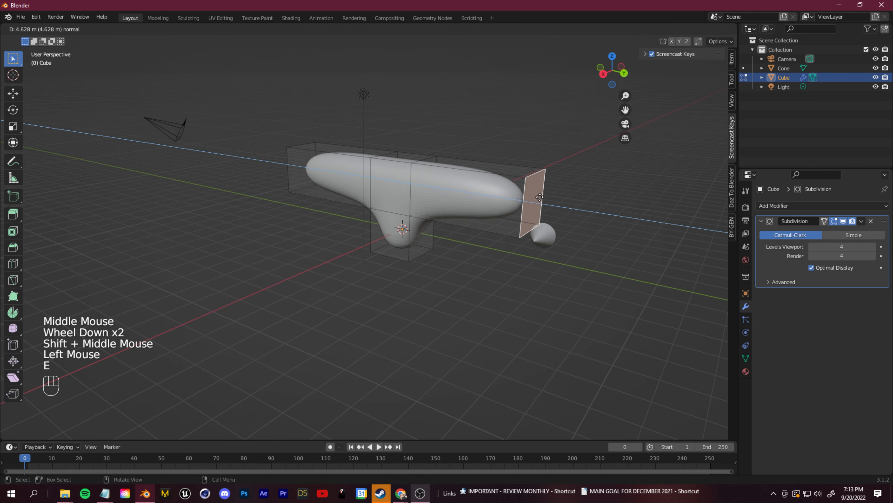
pyautogui.click(493, 197)
# Extrude the cage's bottom face downward as a handle and move its end face into position
pyautogui.moveTo(492, 197); pyautogui.dragTo(366, 175, button='middle')
pyautogui.moveTo(366, 176); pyautogui.dragTo(352, 140, button='middle')
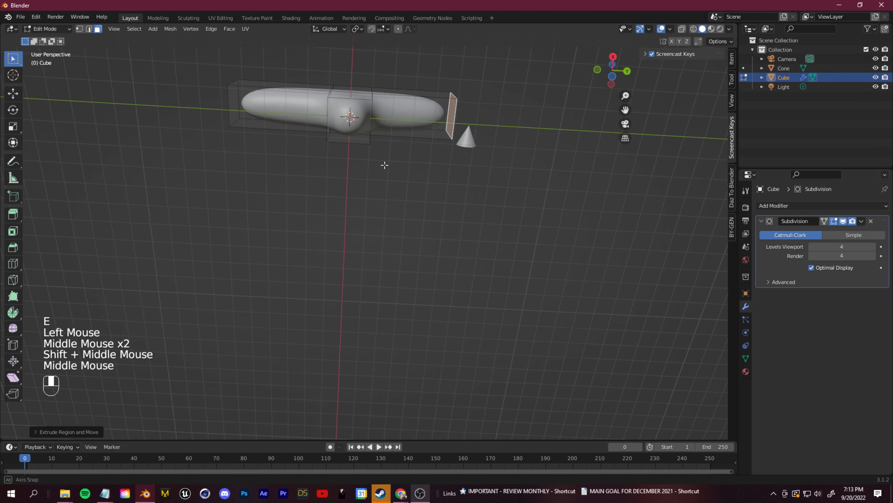
pyautogui.click(349, 119)
pyautogui.press('e')
pyautogui.click(357, 173)
pyautogui.moveTo(358, 173); pyautogui.dragTo(423, 220, button='middle')
pyautogui.press('g')
pyautogui.click(334, 156)
pyautogui.moveTo(334, 156); pyautogui.dragTo(413, 176, button='middle')
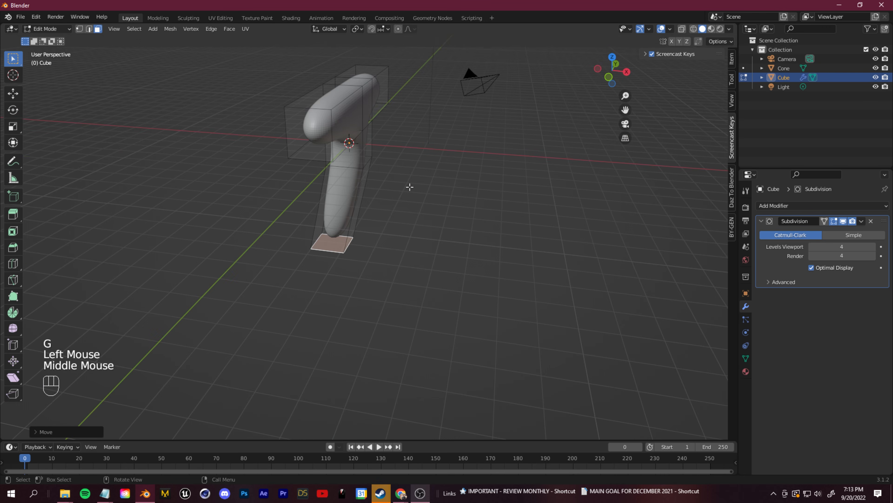
pyautogui.press('g')
pyautogui.click(411, 225)
# Extrude and scale the top face above the arms to shape a flared collar and a long blade
pyautogui.moveTo(411, 224); pyautogui.dragTo(415, 113, button='middle')
pyautogui.scroll(1, 425, 167)
pyautogui.click(409, 193)
pyautogui.press('e')
pyautogui.click(409, 186)
pyautogui.press('s')
pyautogui.click(404, 227)
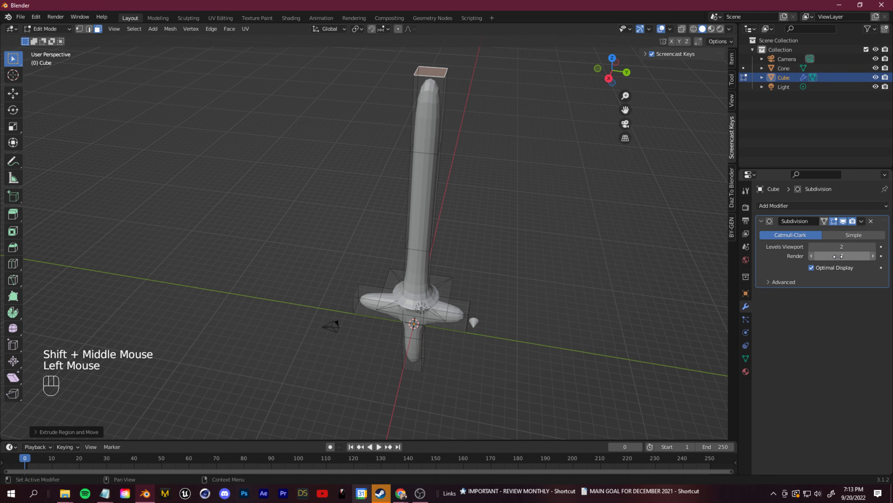
# Set the Subdivision modifier's viewport and render levels to 2 each
pyautogui.click(838, 256)
pyautogui.moveTo(598, 262); pyautogui.dragTo(453, 218, button='middle')
pyautogui.scroll(3, 454, 218)
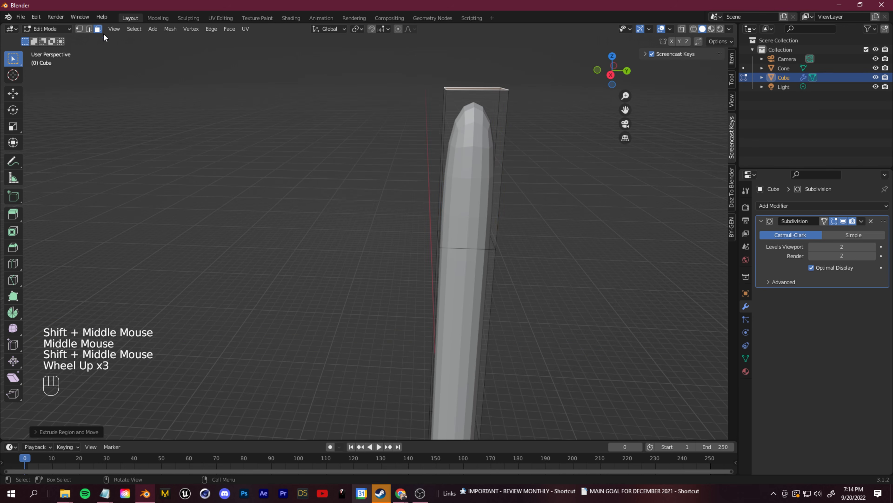
# Switch to vertex selection and scale the four end vertices of the blade to about 0.18 for a pointed tip
pyautogui.click(79, 29)
pyautogui.moveTo(475, 158); pyautogui.dragTo(507, 112, button='middle')
pyautogui.click(513, 103)
pyautogui.keyDown('shift'); pyautogui.click(459, 101); pyautogui.keyUp('shift')
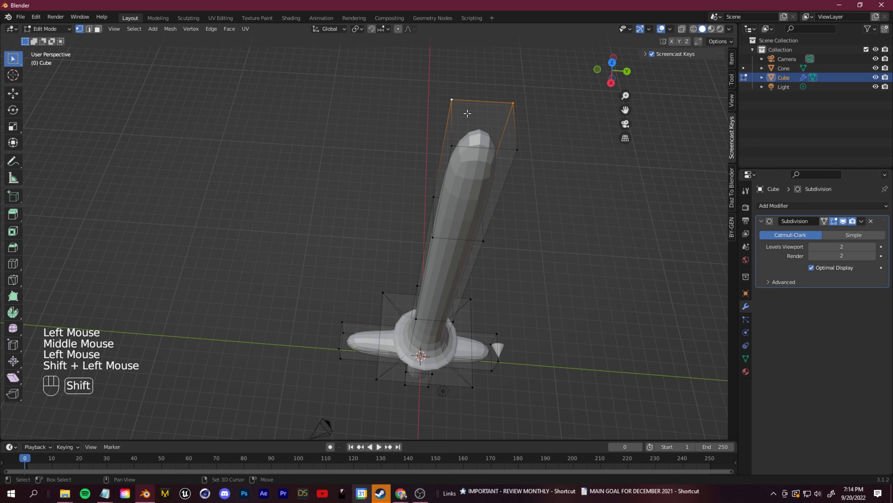
pyautogui.keyDown('shift'); pyautogui.click(523, 154); pyautogui.keyUp('shift')
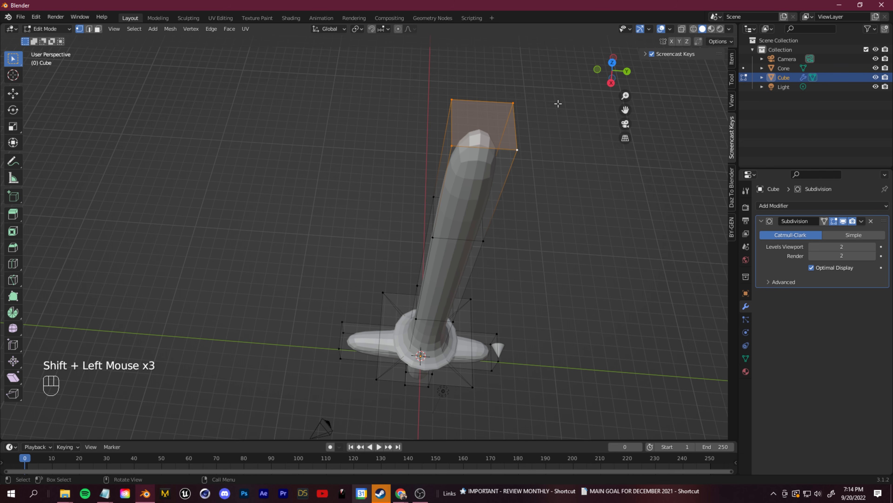
pyautogui.press('s')
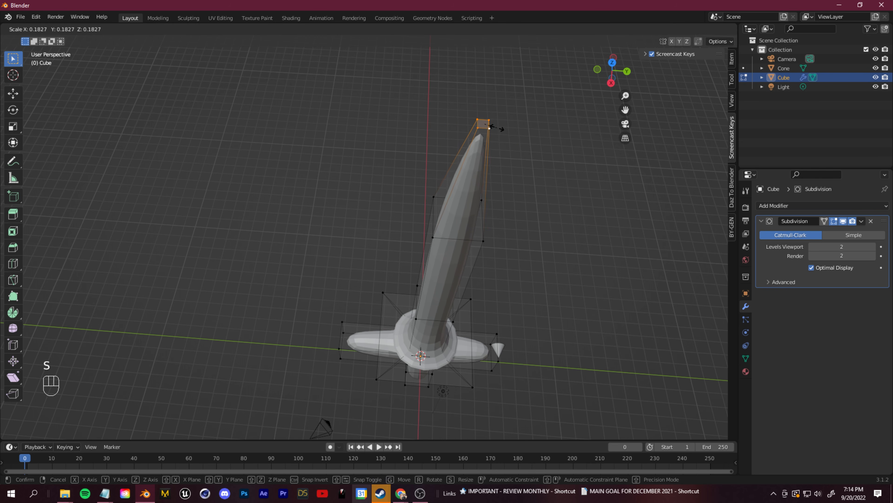
pyautogui.click(496, 131)
# Try scaling the ring of vertices just below the blade's tip, and undo the change
pyautogui.moveTo(531, 281); pyautogui.dragTo(530, 269, button='middle')
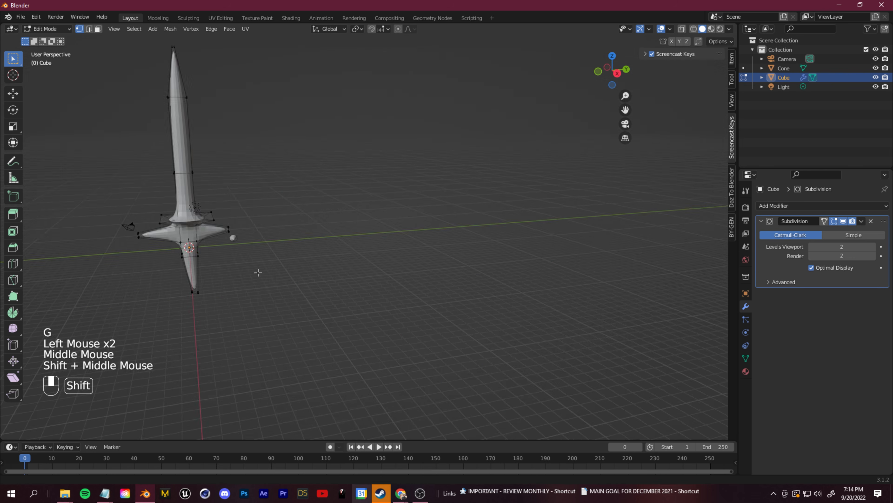
pyautogui.keyDown('shift'); pyautogui.moveTo(257, 271); pyautogui.dragTo(436, 313, button='middle'); pyautogui.keyUp('shift')
pyautogui.moveTo(436, 314); pyautogui.dragTo(479, 337, button='middle')
pyautogui.scroll(2, 439, 305)
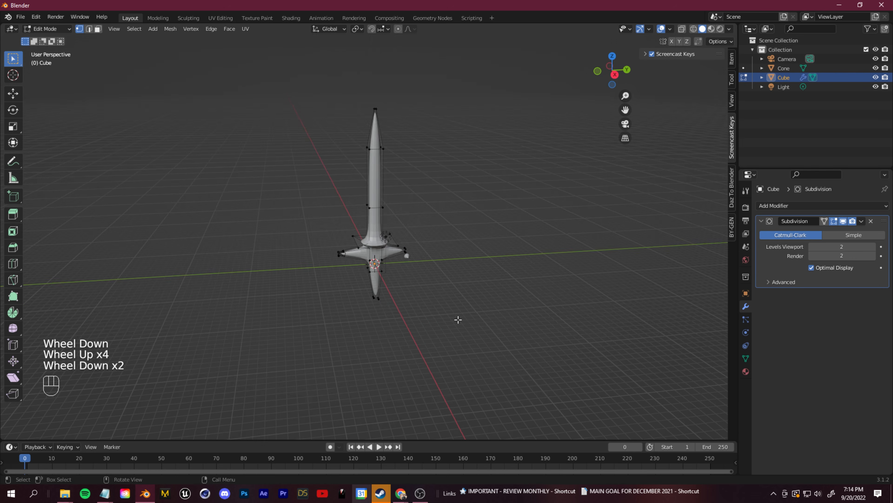
pyautogui.scroll(2, 408, 227)
pyautogui.scroll(-1, 399, 214)
pyautogui.keyDown('shift'); pyautogui.moveTo(399, 214); pyautogui.dragTo(397, 246, button='middle'); pyautogui.keyUp('shift')
pyautogui.moveTo(329, 119); pyautogui.dragTo(448, 154)
pyautogui.press('s')
pyautogui.click(442, 118)
pyautogui.hotkey('ctrl', 'z')
# Switch to face selection and extrude the front face of the crossguard's centre outward into a long arm
pyautogui.moveTo(443, 118); pyautogui.dragTo(387, 215, button='middle')
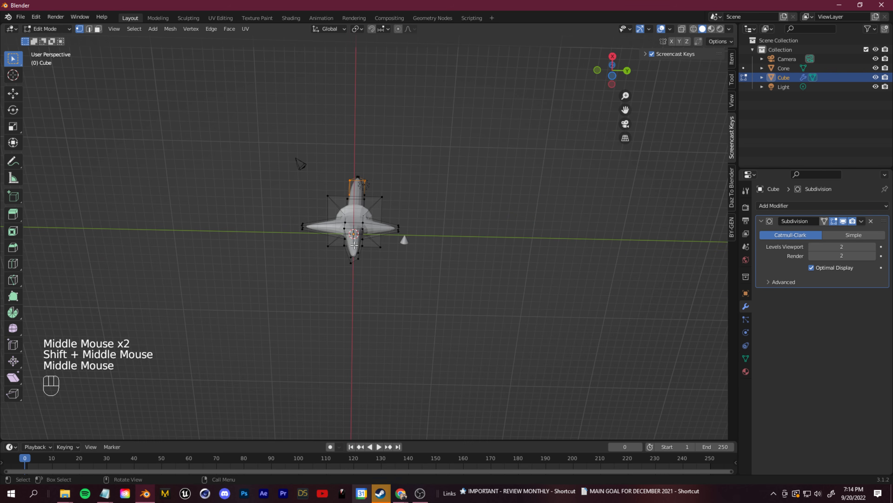
pyautogui.click(98, 30)
pyautogui.moveTo(369, 184); pyautogui.dragTo(387, 276, button='middle')
pyautogui.click(347, 173)
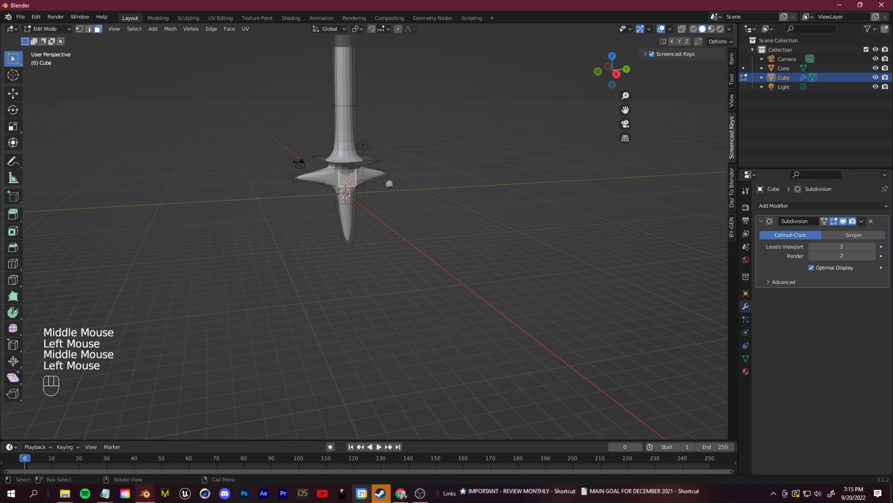
pyautogui.moveTo(349, 178); pyautogui.dragTo(427, 185, button='middle')
pyautogui.press('e')
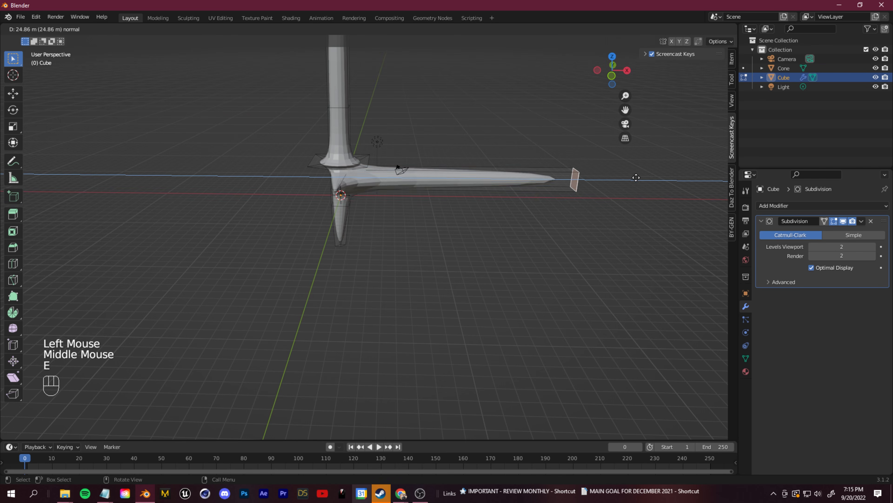
pyautogui.click(577, 185)
pyautogui.moveTo(577, 185); pyautogui.dragTo(524, 240, button='middle')
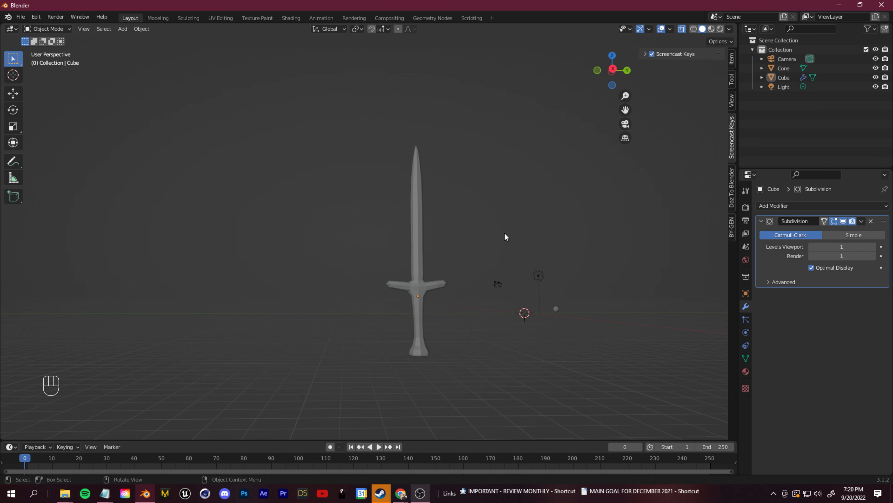
# Select the finished sword and switch it to Sculpt Mode
pyautogui.moveTo(503, 232); pyautogui.dragTo(411, 241, button='middle')
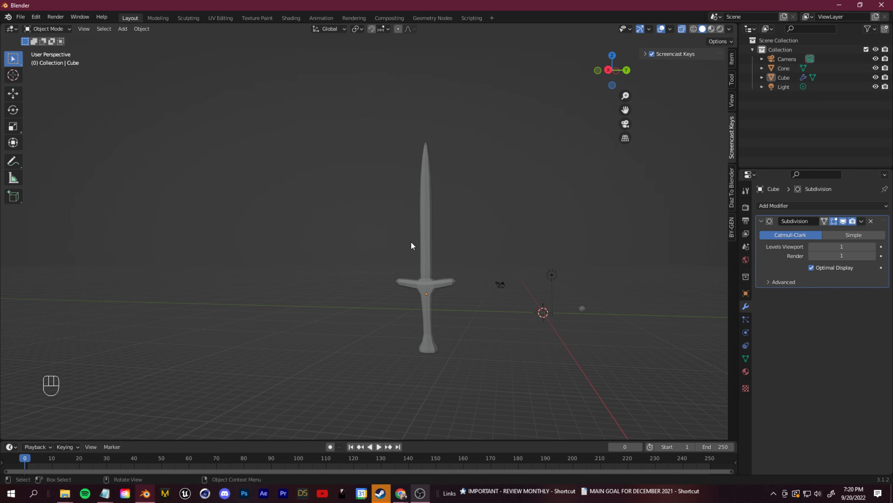
pyautogui.scroll(-1, 412, 245)
pyautogui.scroll(2, 412, 246)
pyautogui.click(429, 211)
pyautogui.moveTo(386, 199); pyautogui.dragTo(365, 155, button='middle')
pyautogui.click(60, 34)
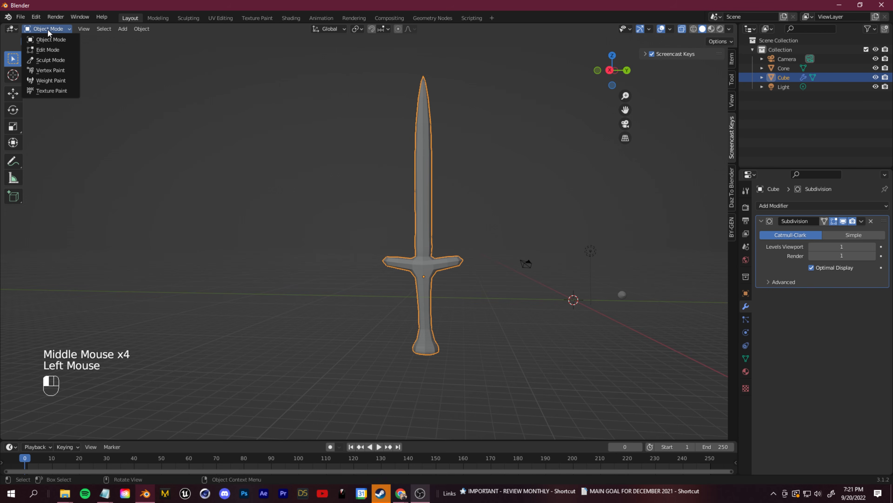
pyautogui.click(56, 61)
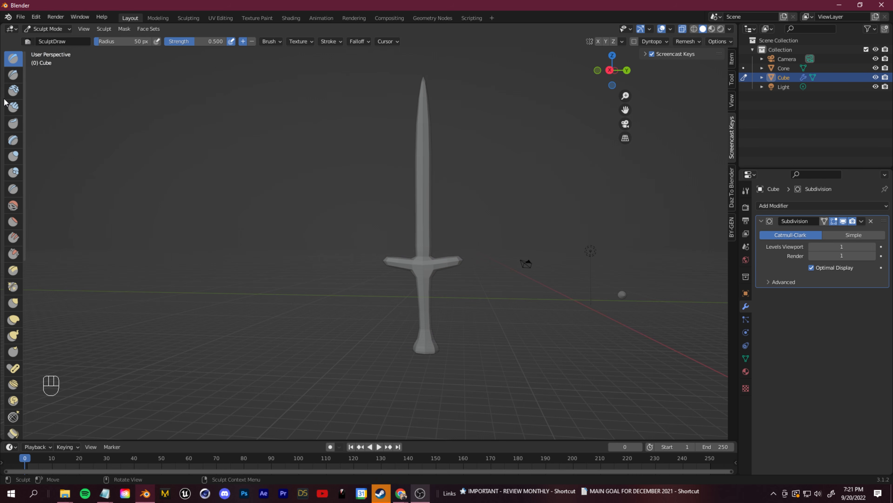
# Try pulling one end of the crossguard outward with the Grab brush, and undo the stroke
pyautogui.scroll(-2, 17, 333)
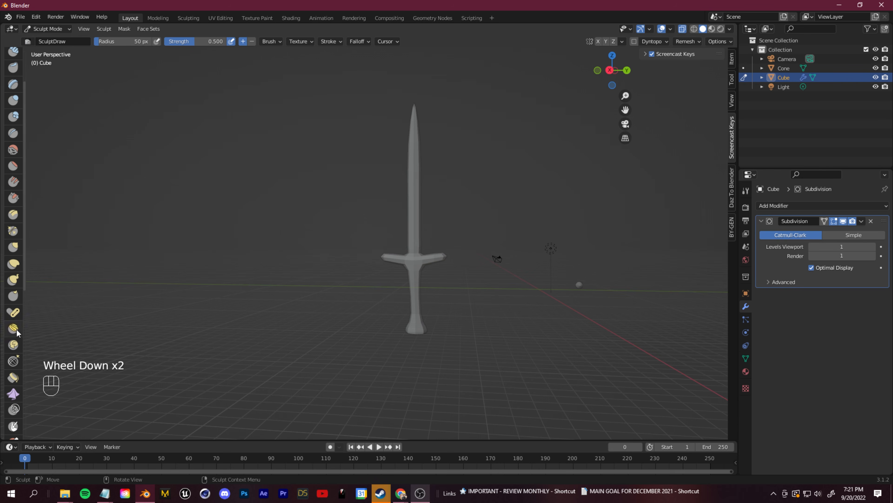
pyautogui.click(14, 263)
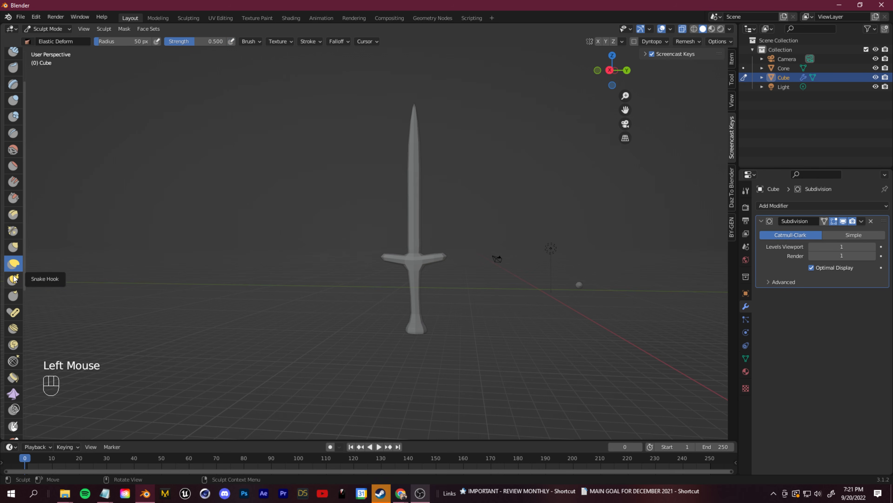
pyautogui.click(13, 247)
pyautogui.moveTo(387, 260)
pyautogui.mouseDown()
pyautogui.moveTo(343, 245)
pyautogui.moveTo(304, 285)
pyautogui.mouseUp()
pyautogui.hotkey('ctrl', 'z')
# Try a Clay brush stroke on the crossguard, undo it, and choose the Inflate brush
pyautogui.moveTo(307, 284); pyautogui.dragTo(219, 345, button='middle')
pyautogui.scroll(2, 379, 348)
pyautogui.keyDown('shift'); pyautogui.scroll(-2, 379, 348); pyautogui.keyUp('shift')
pyautogui.scroll(-1, 405, 353)
pyautogui.moveTo(404, 353)
pyautogui.keyDown('shift'); pyautogui.mouseDown(button='middle')
pyautogui.moveTo(399, 369)
pyautogui.moveTo(382, 353)
pyautogui.mouseUp(button='middle'); pyautogui.keyUp('shift')
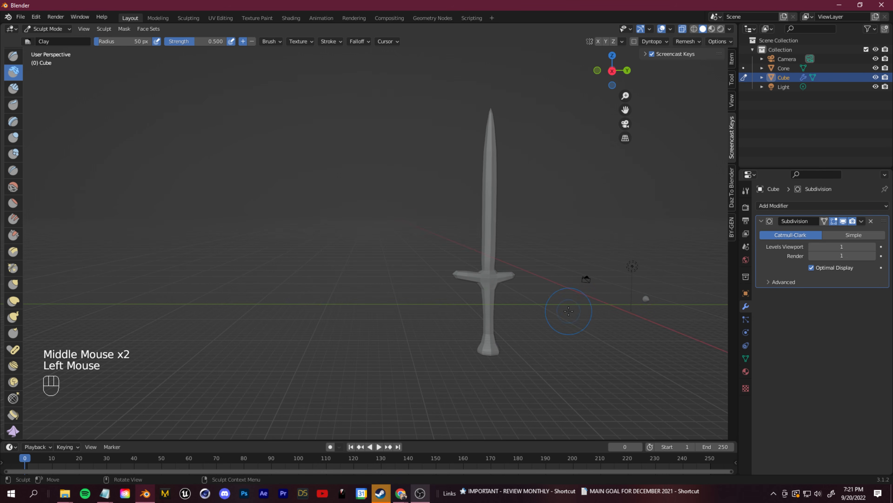
pyautogui.hotkey('ctrl', 'z')
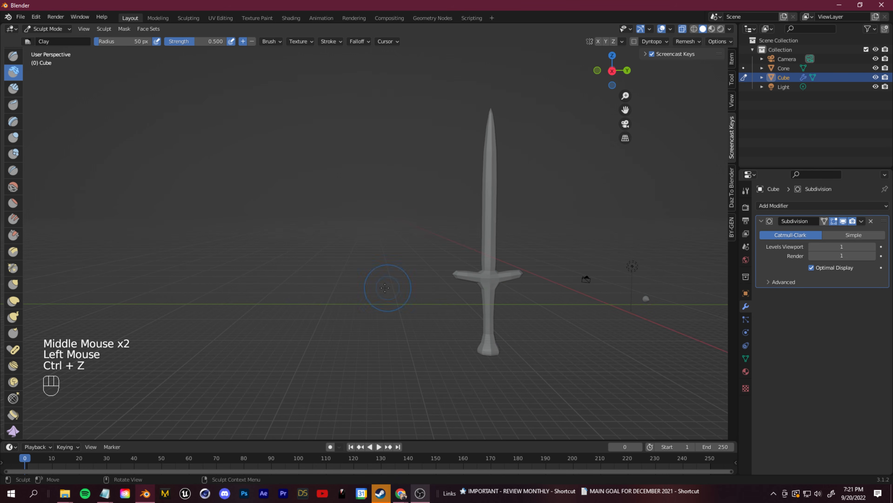
pyautogui.click(14, 137)
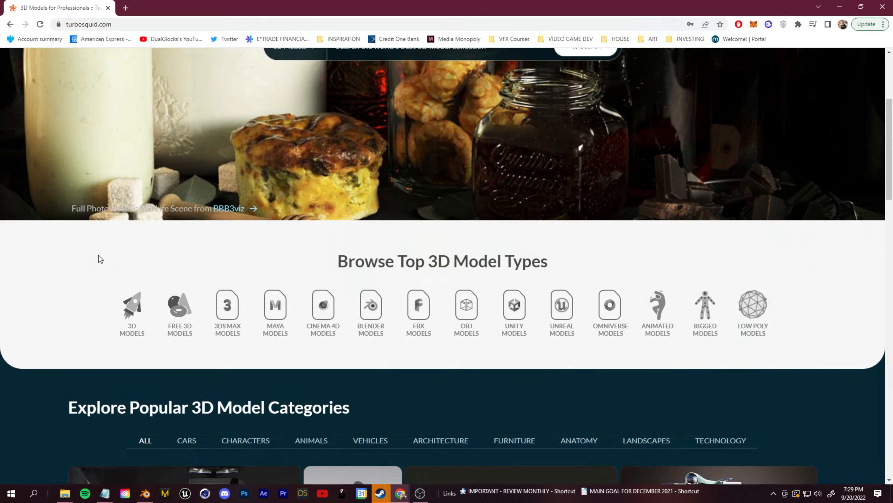
# Switch to the TurboSquid website, browse its 3D model categories, and search for "skull"
pyautogui.scroll(5, 98, 254)
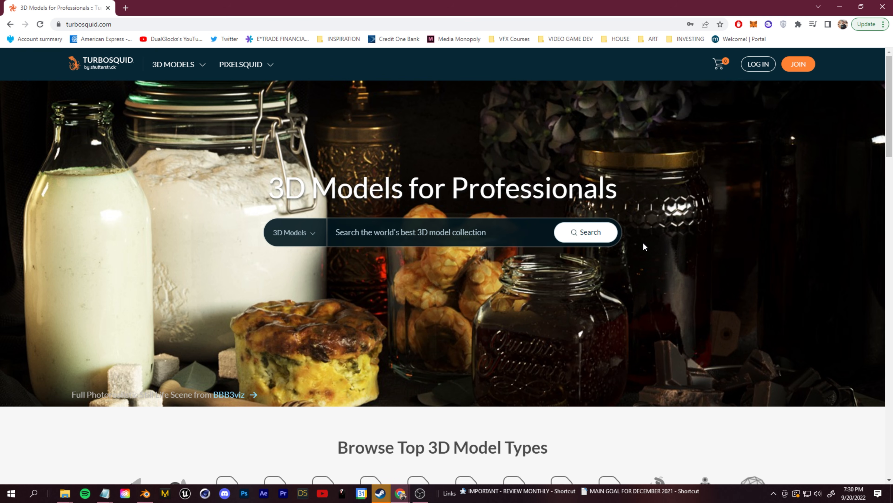
pyautogui.moveTo(176, 66)
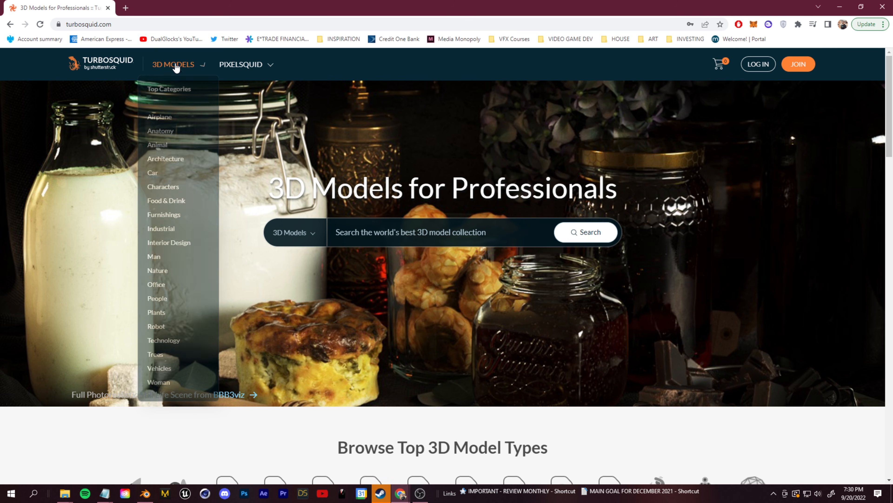
pyautogui.scroll(-10, 171, 315)
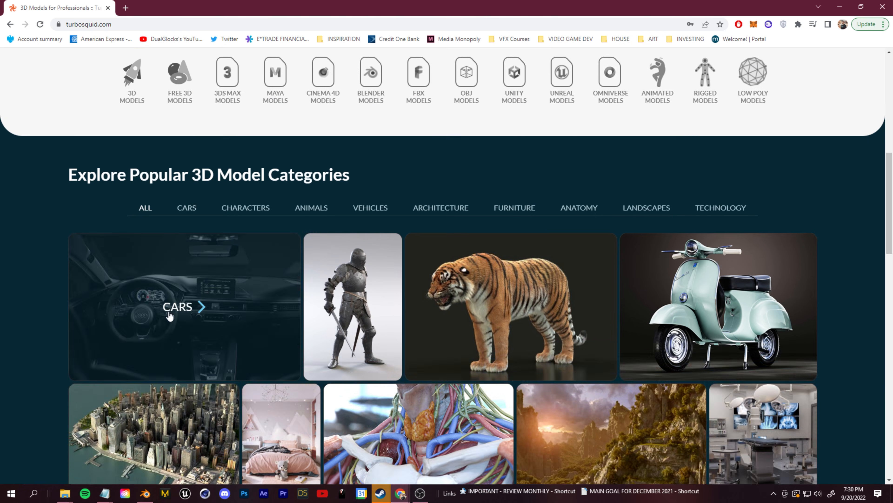
pyautogui.scroll(4, 286, 327)
pyautogui.scroll(6, 286, 327)
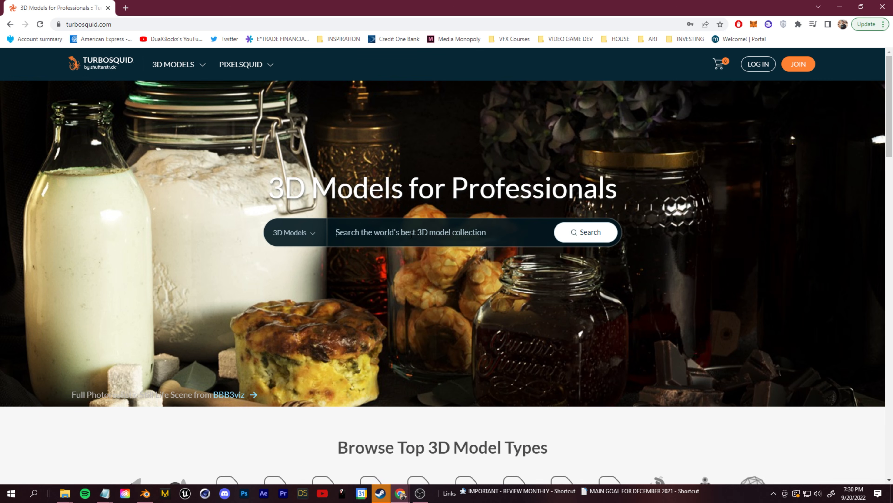
pyautogui.write('sk')
pyautogui.press('Return')
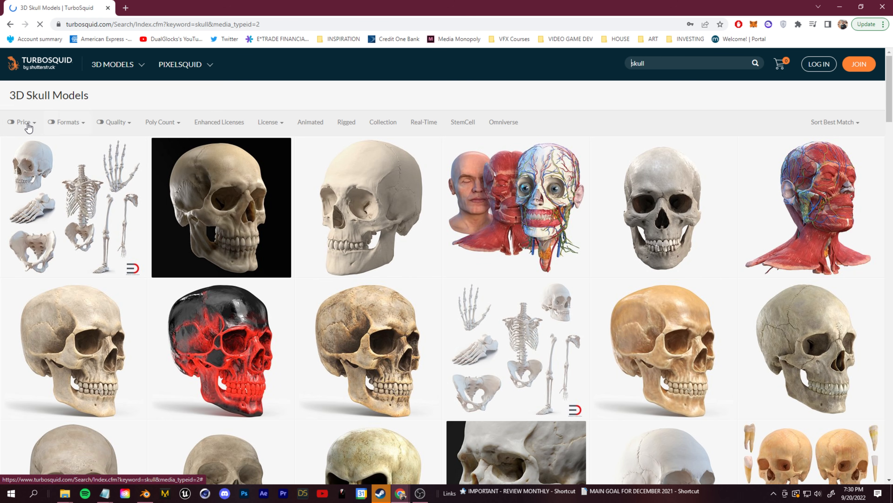
# Filter the skull search results to free models and open the file format filter
pyautogui.click(31, 130)
pyautogui.click(16, 186)
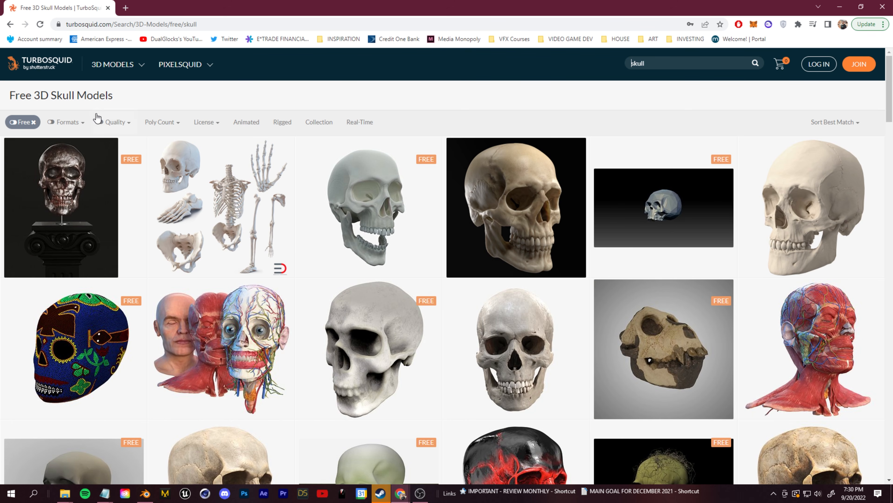
pyautogui.click(74, 124)
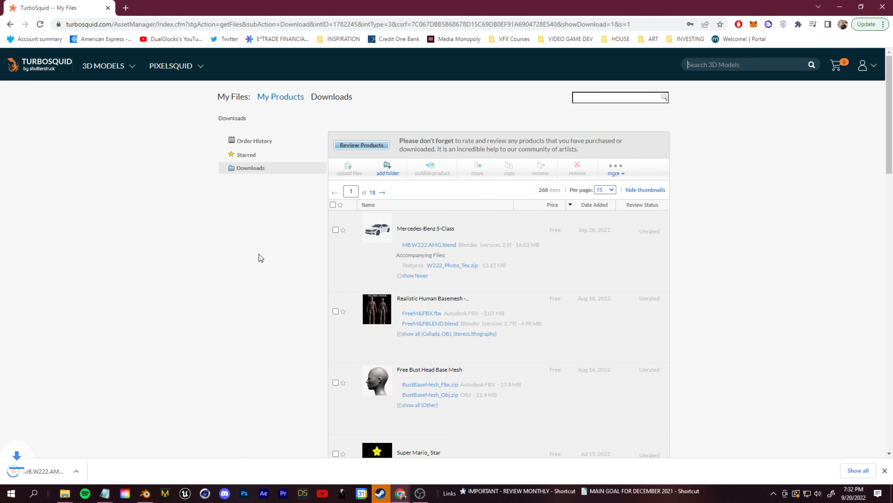
# Download and save the Mercedes-Benz S-Class texture archive W222_Photo_Tex.zip from the downloads page
pyautogui.click(462, 265)
pyautogui.click(602, 359)
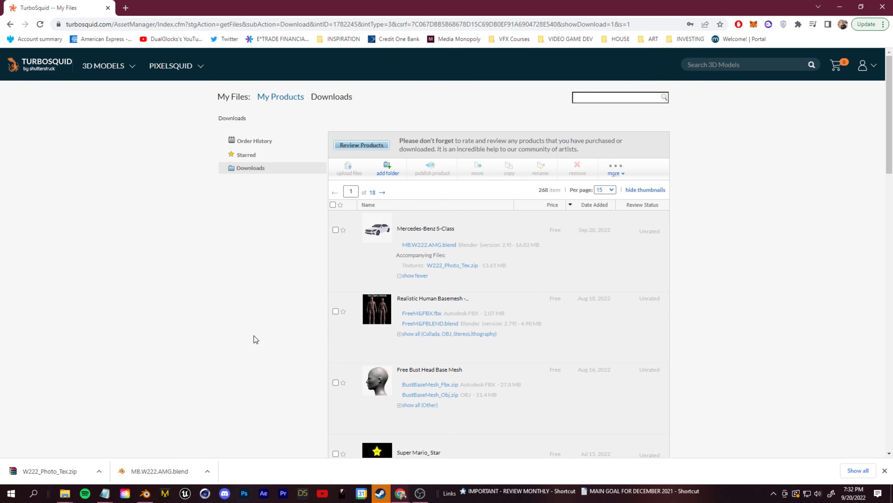
pyautogui.scroll(-2, 193, 342)
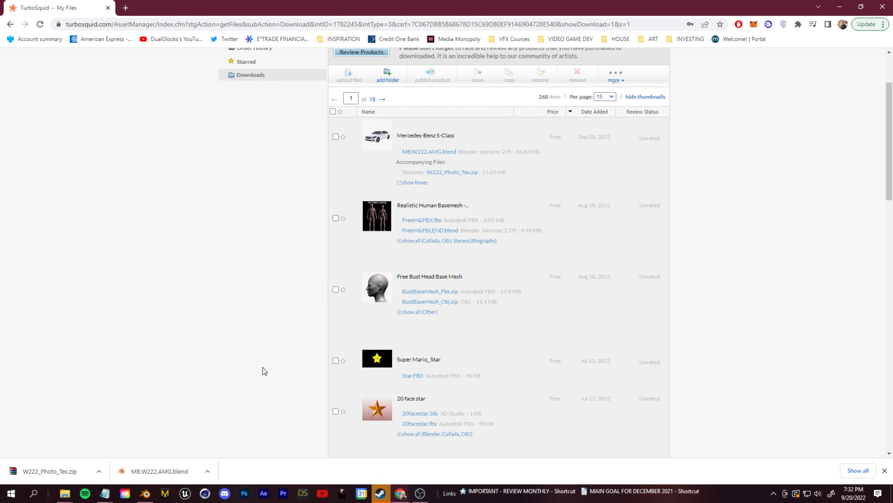
# Switch to Blender and look through the file formats available for import
pyautogui.click(145, 493)
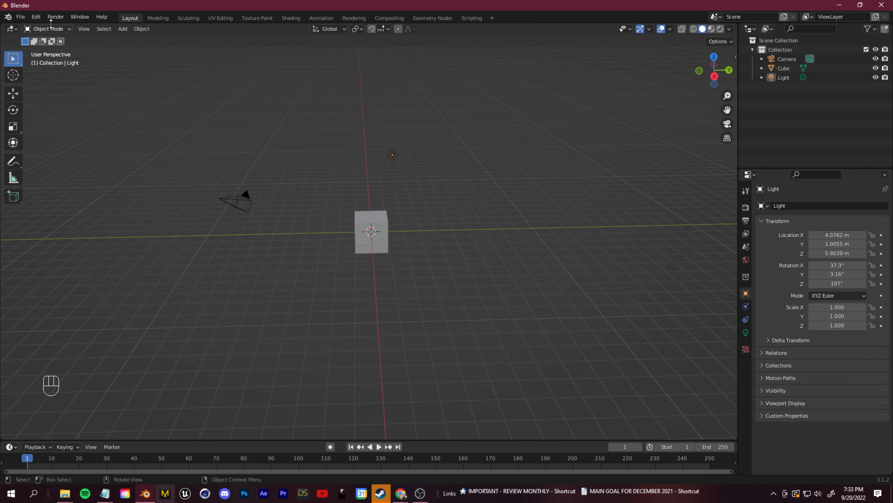
pyautogui.click(20, 17)
pyautogui.moveTo(56, 142)
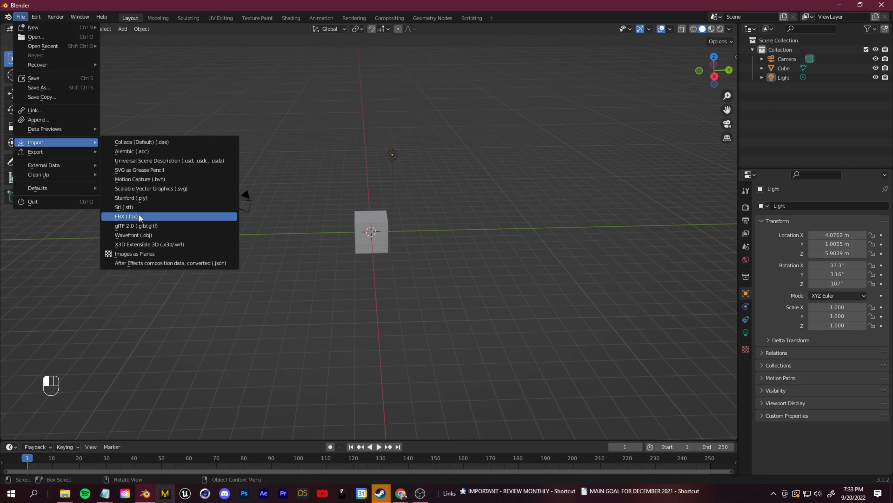
# Return to the browser, open the downloaded MB.W222.AMG.blend in Blender, and view the car from several angles
pyautogui.hotkey('alt', 'Tab')
pyautogui.click(159, 467)
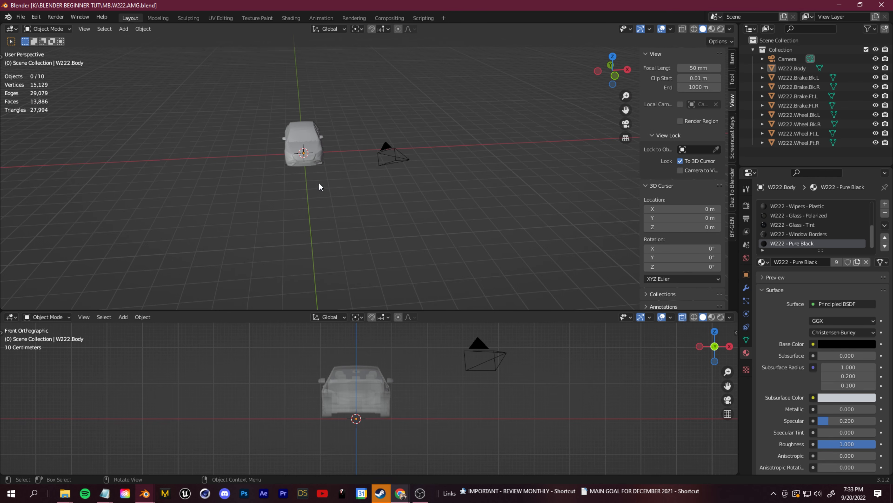
pyautogui.moveTo(319, 183); pyautogui.dragTo(343, 193, button='middle')
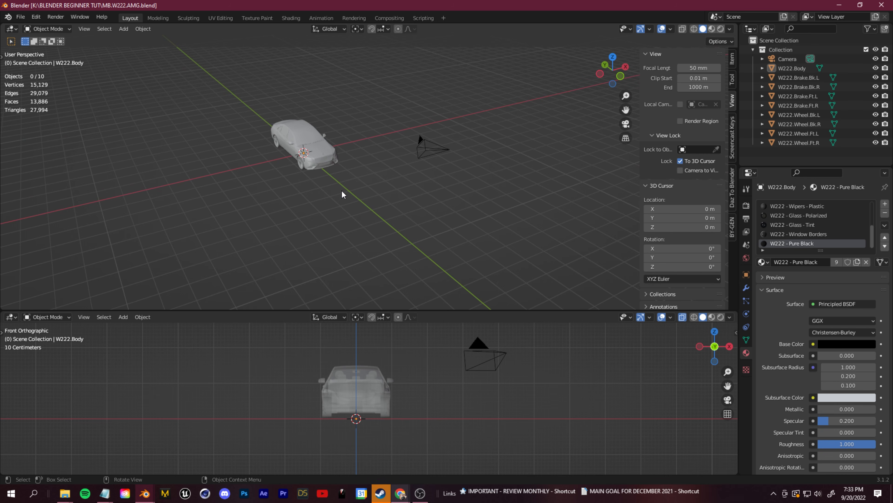
pyautogui.moveTo(265, 239); pyautogui.dragTo(172, 231, button='middle')
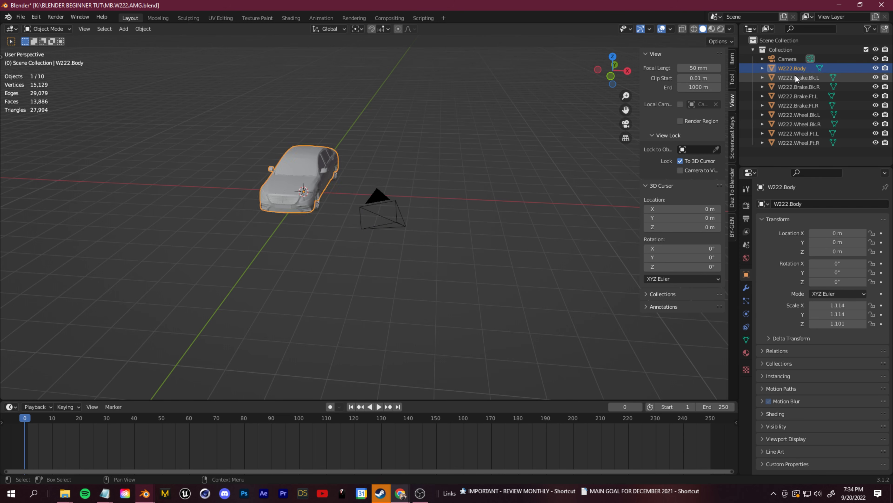
# Check the car's separate parts by selecting the four W222.Brake objects one after another
pyautogui.click(794, 77)
pyautogui.click(796, 86)
pyautogui.click(793, 97)
pyautogui.click(793, 105)
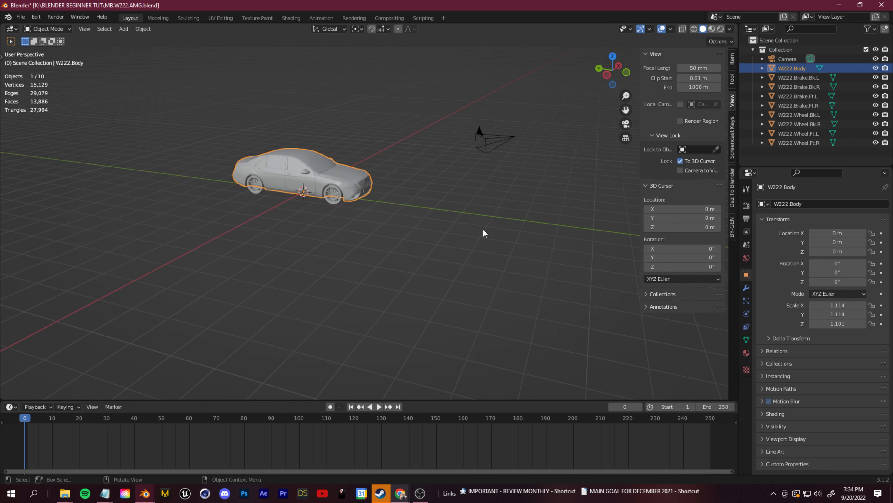
# Try timeline playback and place the playhead at frame 23
pyautogui.click(483, 229)
pyautogui.click(81, 427)
pyautogui.press('space')
pyautogui.moveTo(80, 424)
pyautogui.mouseDown()
pyautogui.moveTo(20, 421)
pyautogui.moveTo(87, 422)
pyautogui.mouseUp()
# Select and deselect the car body, set the viewport to Rendered shading, and inspect the car
pyautogui.scroll(4, 220, 230)
pyautogui.keyDown('shift'); pyautogui.moveTo(354, 213); pyautogui.dragTo(402, 223, button='middle'); pyautogui.keyUp('shift')
pyautogui.click(385, 222)
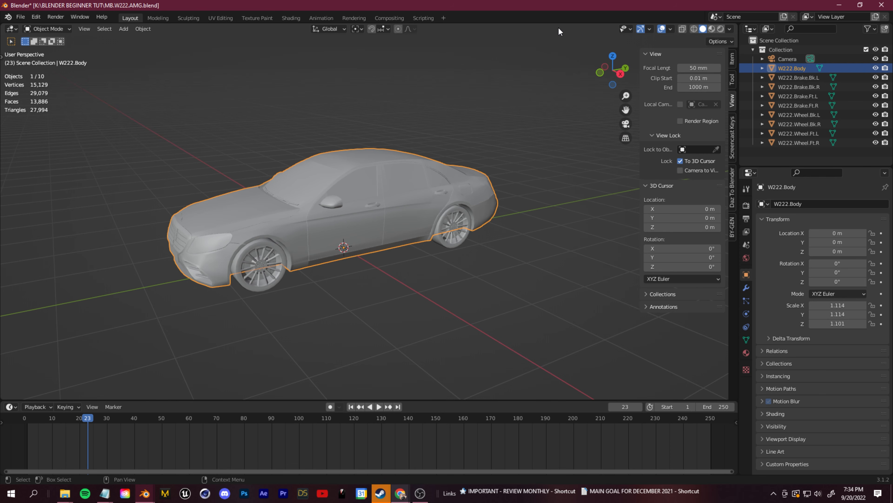
pyautogui.click(359, 284)
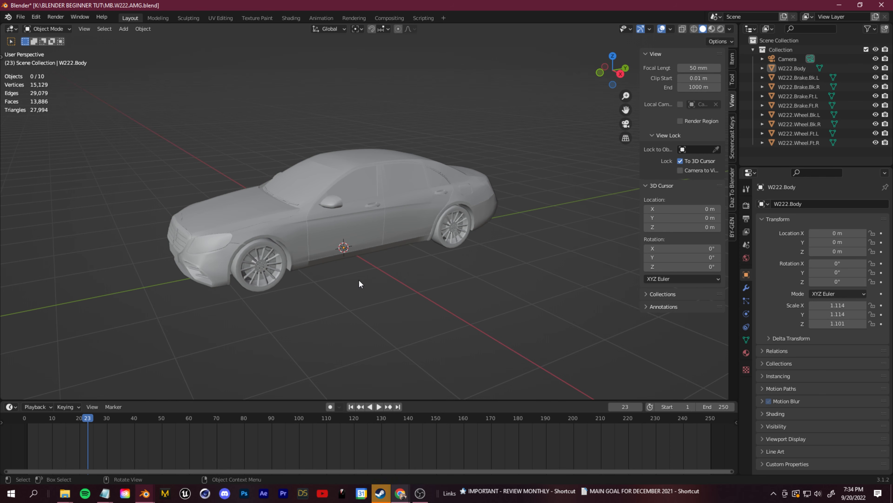
pyautogui.click(720, 31)
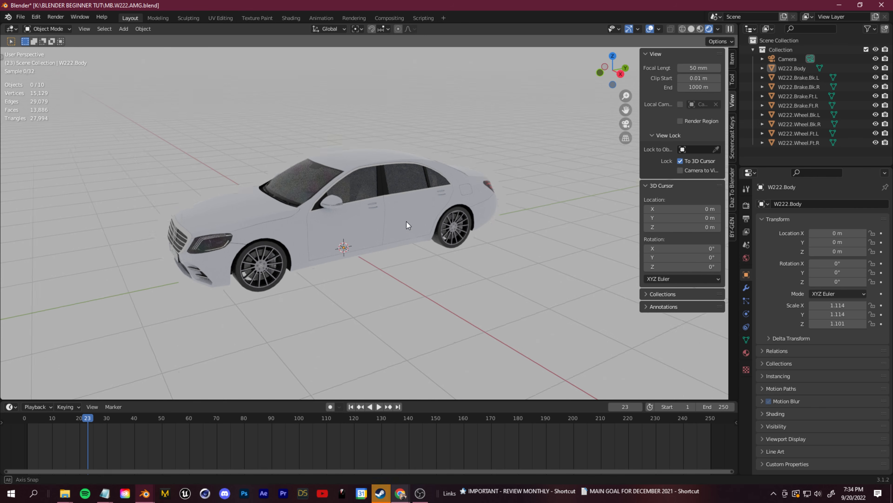
pyautogui.moveTo(404, 222); pyautogui.dragTo(452, 295, button='middle')
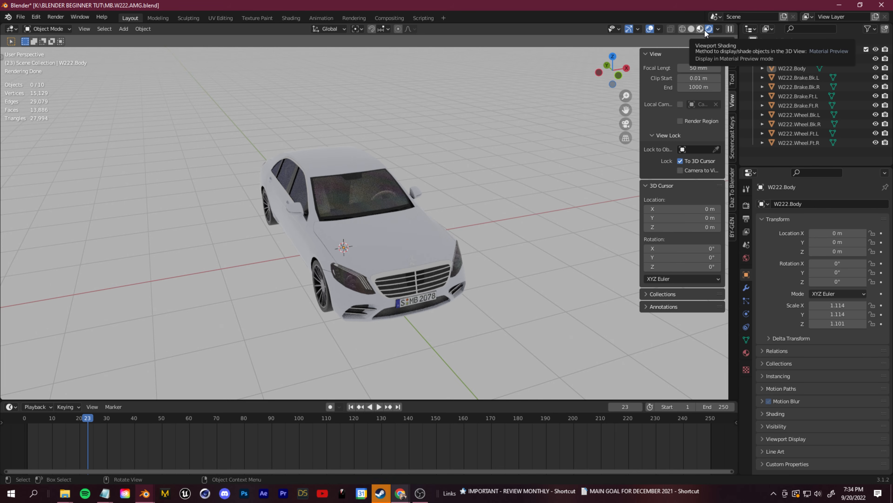
# Switch the viewport to Material Preview shading and examine the car's wheels, interior and front end
pyautogui.click(703, 30)
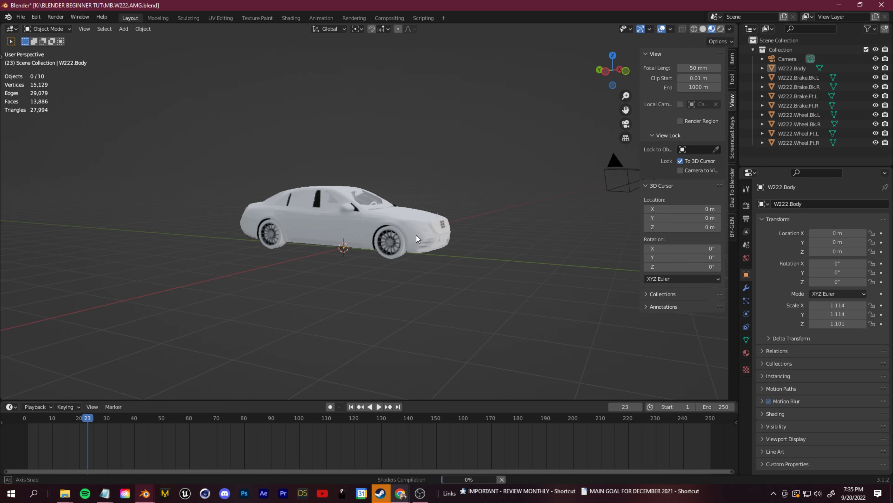
pyautogui.scroll(5, 463, 238)
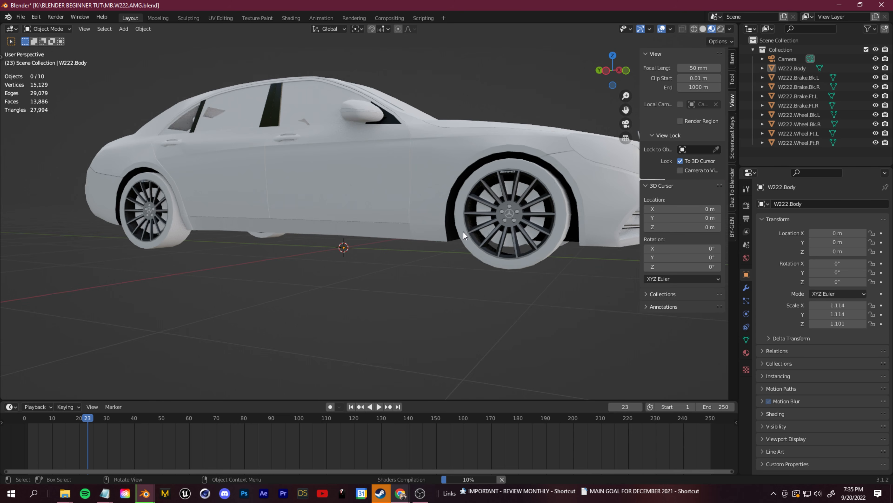
pyautogui.scroll(-4, 463, 232)
pyautogui.moveTo(455, 184); pyautogui.dragTo(456, 211, button='middle')
pyautogui.click(452, 215)
pyautogui.scroll(2, 427, 280)
pyautogui.moveTo(517, 327); pyautogui.dragTo(511, 307, button='middle')
pyautogui.click(514, 263)
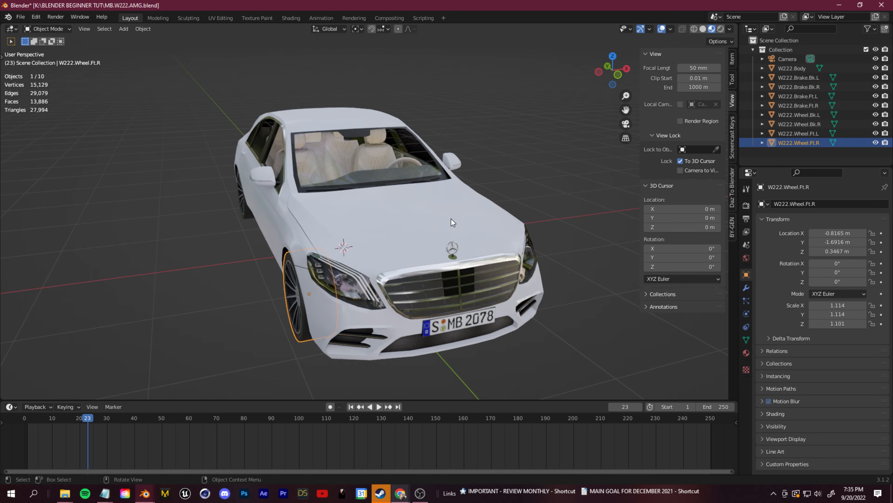
pyautogui.moveTo(458, 226); pyautogui.dragTo(472, 246)
pyautogui.scroll(-2, 487, 289)
pyautogui.moveTo(507, 315); pyautogui.dragTo(532, 303, button='middle')
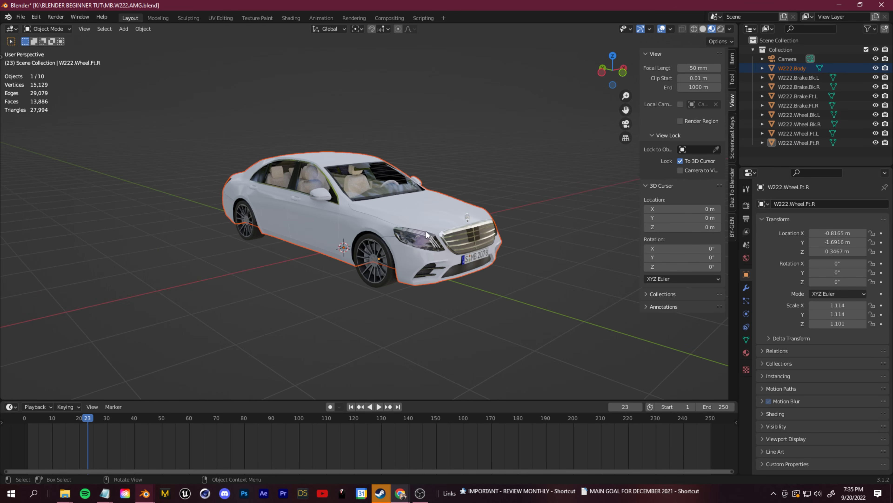
# Open the material properties of W222.Wheel.Ft.R and remove its material slots
pyautogui.click(747, 352)
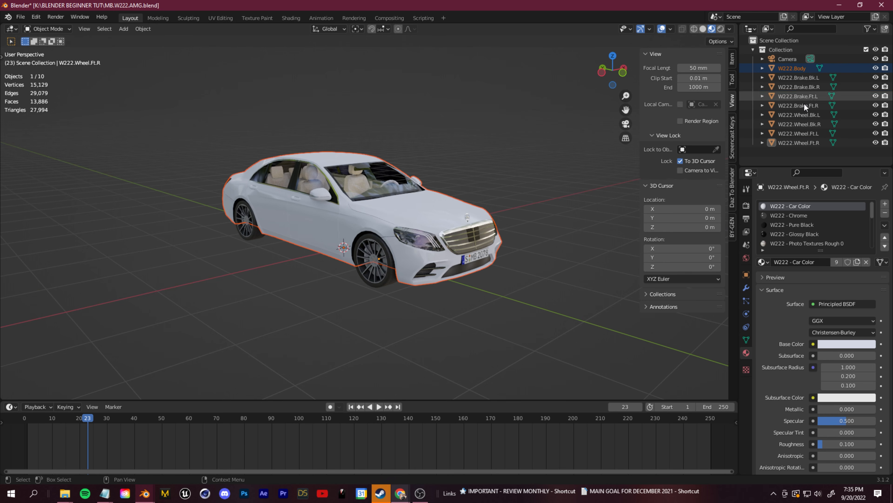
pyautogui.click(887, 213)
pyautogui.click(887, 214)
pyautogui.click(887, 214)
pyautogui.click(887, 214)
pyautogui.click(887, 214)
pyautogui.click(887, 213)
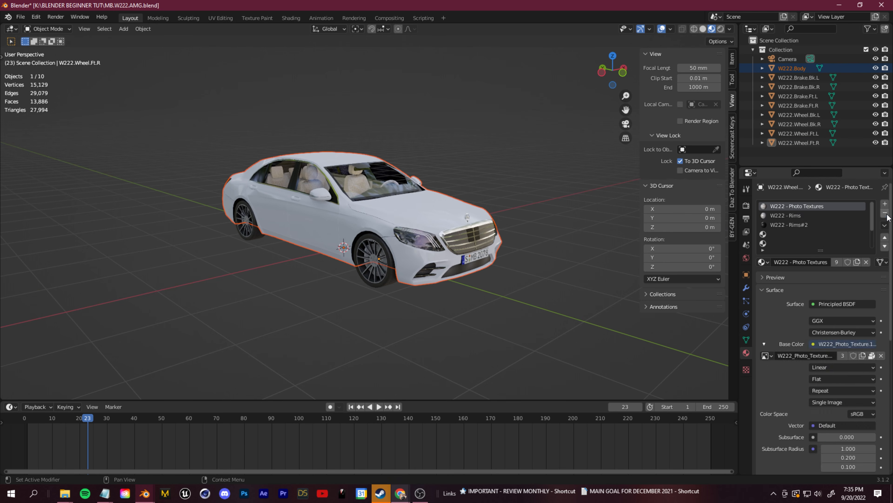
pyautogui.click(887, 213)
pyautogui.click(887, 213)
pyautogui.click(887, 214)
pyautogui.click(887, 214)
pyautogui.click(887, 213)
pyautogui.click(887, 214)
pyautogui.click(887, 214)
# Select W222.Brake.Bk.L and remove its material slots
pyautogui.click(803, 79)
pyautogui.click(885, 213)
pyautogui.click(885, 213)
pyautogui.click(885, 214)
pyautogui.click(885, 213)
pyautogui.click(885, 213)
pyautogui.click(885, 214)
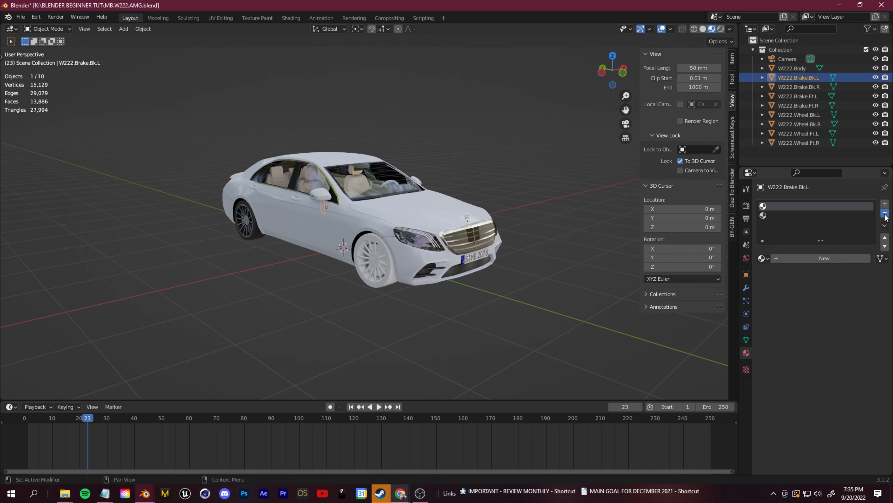
# Select W222.Brake.Bk.R and remove its material slots
pyautogui.click(799, 87)
pyautogui.click(885, 213)
pyautogui.click(886, 213)
pyautogui.click(885, 214)
pyautogui.click(886, 213)
pyautogui.click(885, 214)
pyautogui.click(886, 214)
# Select W222.Brake.Ft.R and start removing its material slots
pyautogui.click(809, 105)
pyautogui.click(885, 213)
pyautogui.click(885, 213)
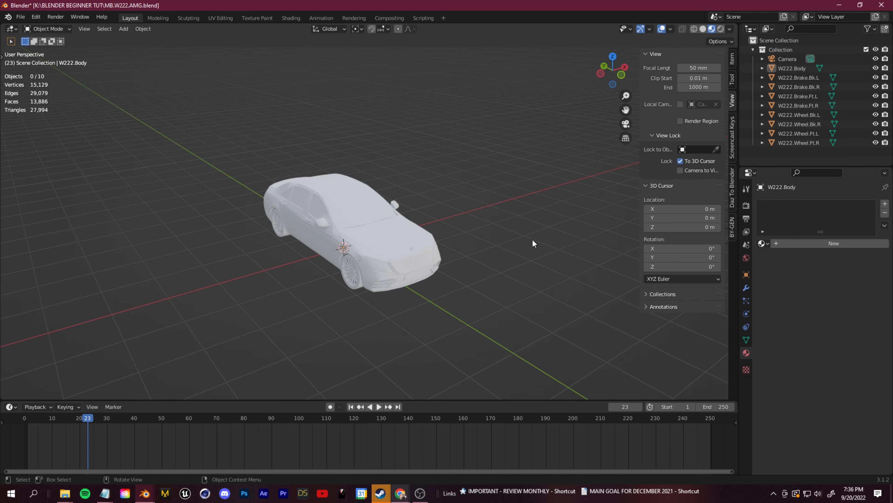
# Examine the car without materials from several angles and up close
pyautogui.moveTo(532, 241); pyautogui.dragTo(453, 233, button='middle')
pyautogui.click(408, 201)
pyautogui.click(491, 238)
pyautogui.moveTo(443, 200); pyautogui.dragTo(265, 115, button='middle')
pyautogui.scroll(6, 506, 219)
pyautogui.scroll(-5, 501, 222)
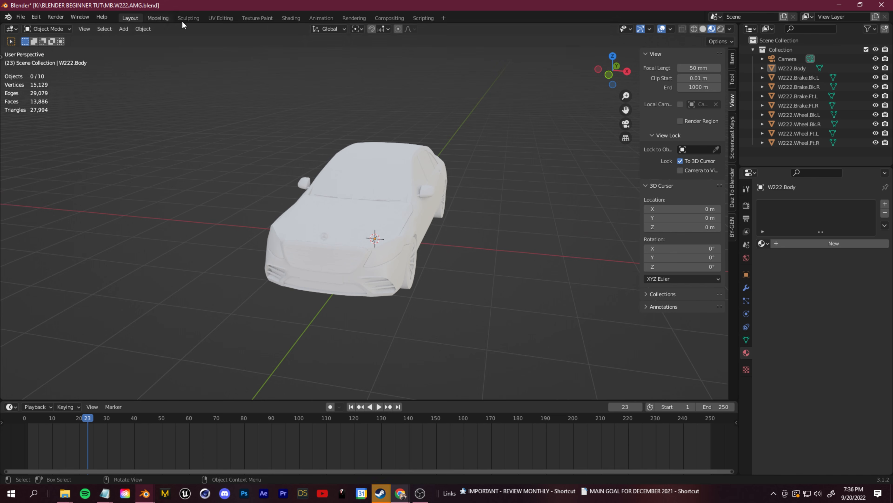
# Enlarge the timeline area below the viewport, try playback, and return the playhead to frame 0
pyautogui.moveTo(165, 402); pyautogui.dragTo(179, 309)
pyautogui.moveTo(83, 322); pyautogui.dragTo(23, 325)
pyautogui.press('space')
pyautogui.click(311, 355)
pyautogui.moveTo(317, 310); pyautogui.dragTo(25, 326)
pyautogui.click(382, 311)
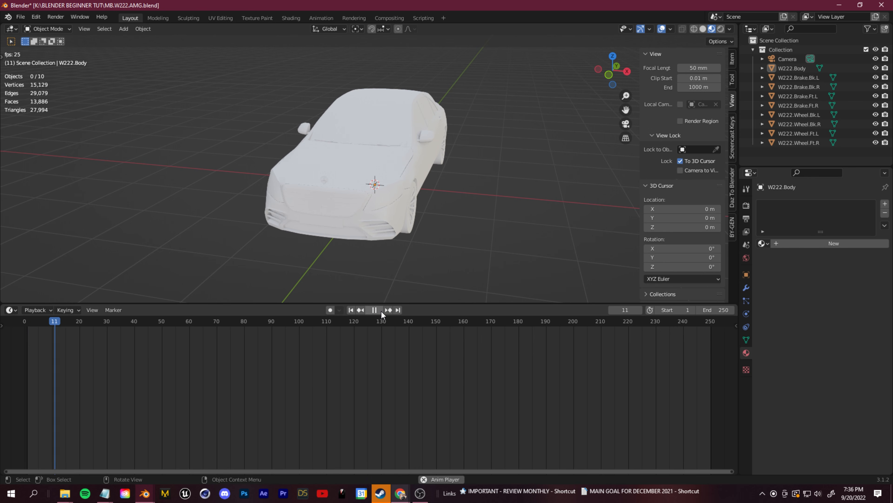
pyautogui.press('Escape')
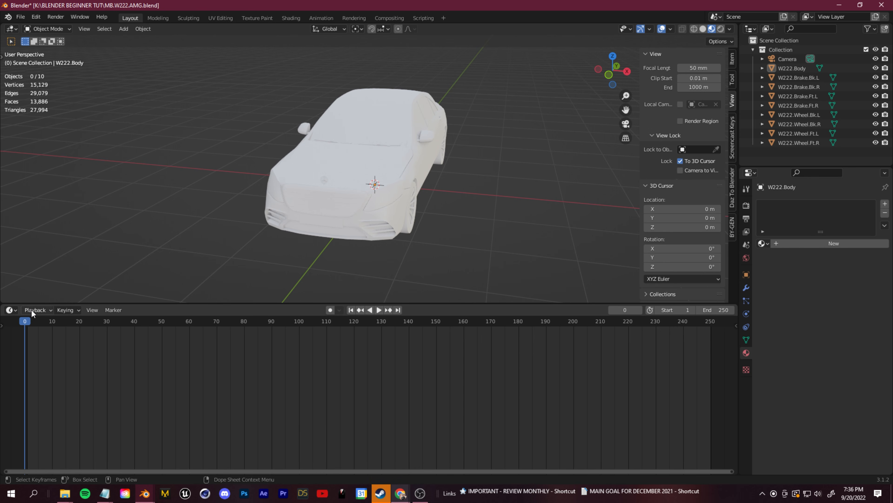
# Change the timeline area into a Shader Editor
pyautogui.click(11, 310)
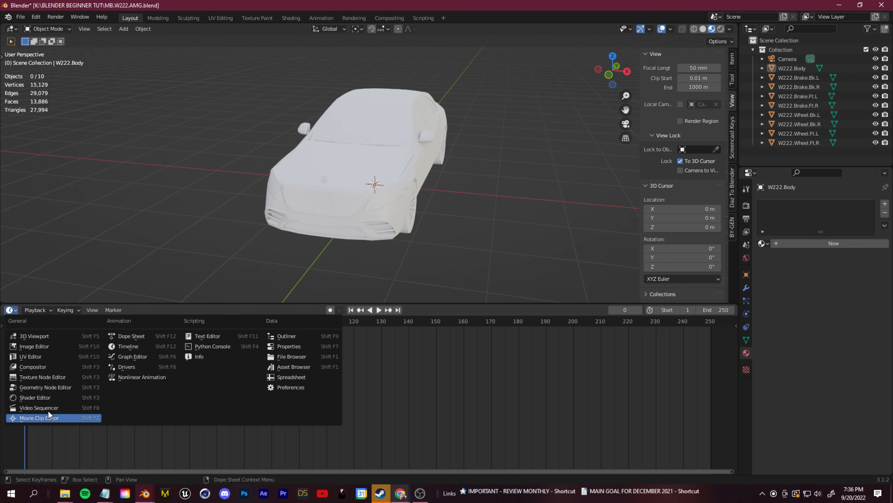
pyautogui.click(10, 311)
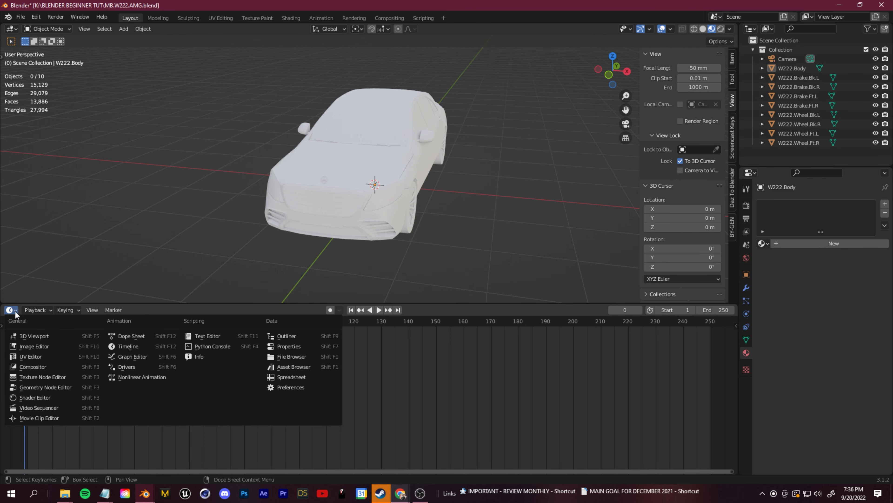
pyautogui.click(39, 397)
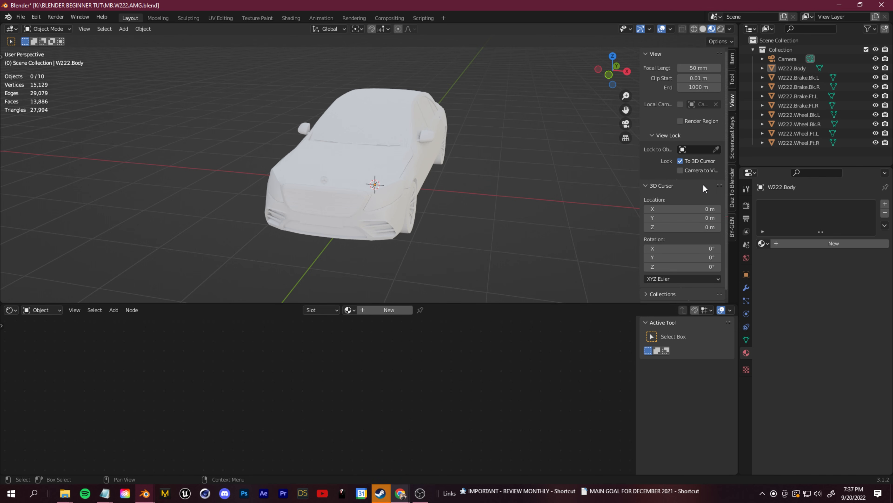
# Add a new material to the car body and bring up its material properties
pyautogui.click(355, 179)
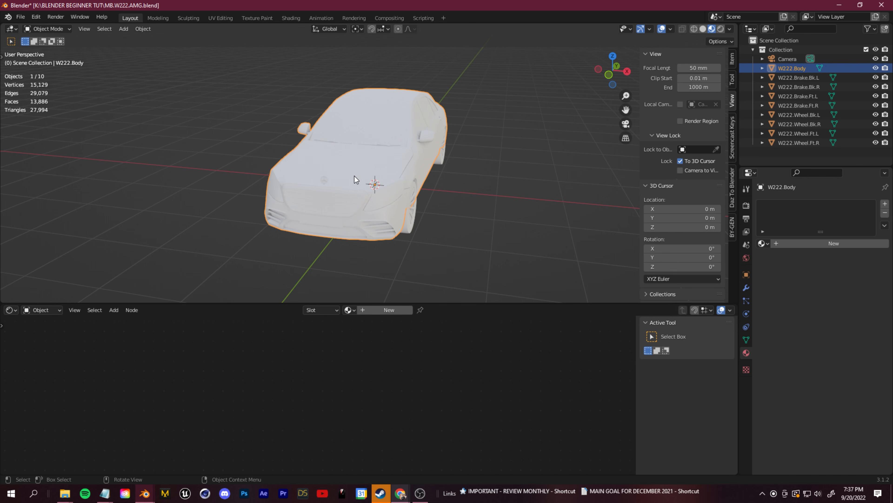
pyautogui.click(388, 312)
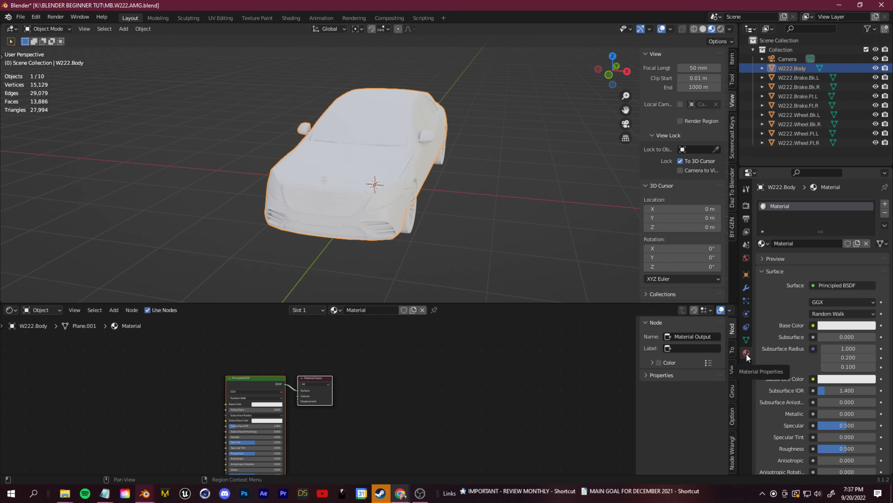
pyautogui.click(747, 340)
pyautogui.click(746, 274)
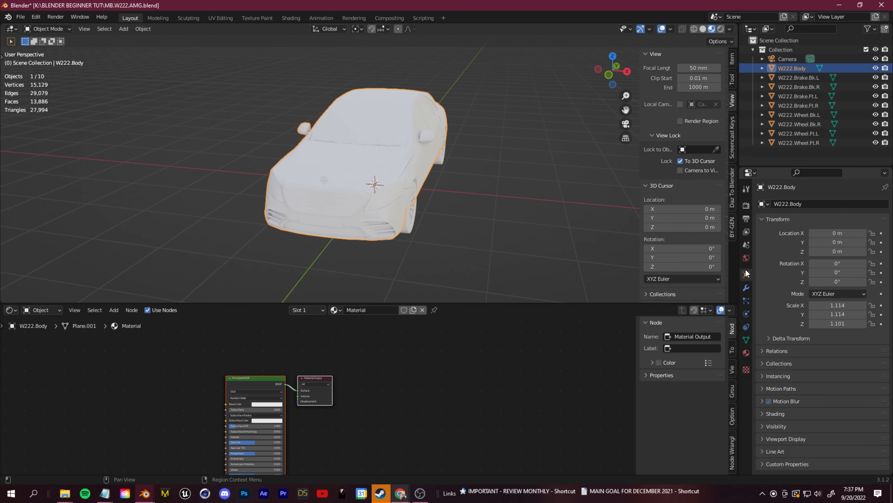
pyautogui.click(746, 354)
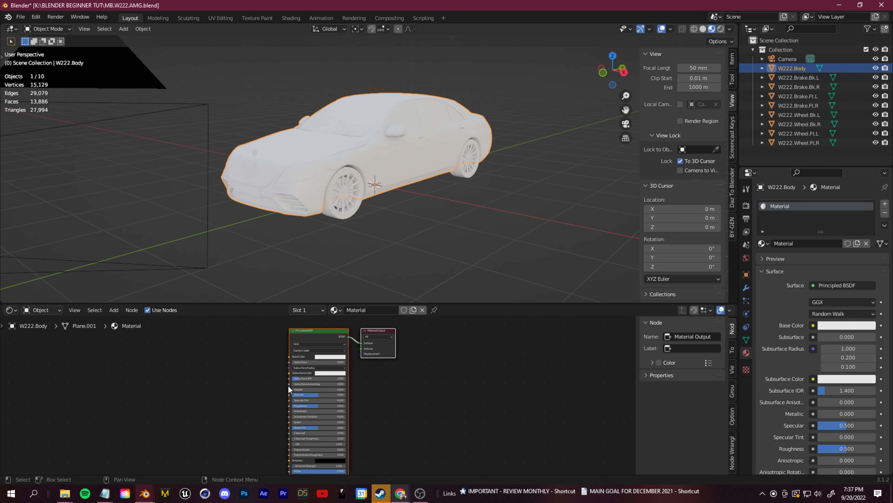
# Look over the car body material's nodes, and turn Use Nodes off and back on
pyautogui.scroll(3, 288, 390)
pyautogui.scroll(-3, 214, 364)
pyautogui.moveTo(351, 350); pyautogui.dragTo(352, 377, button='middle')
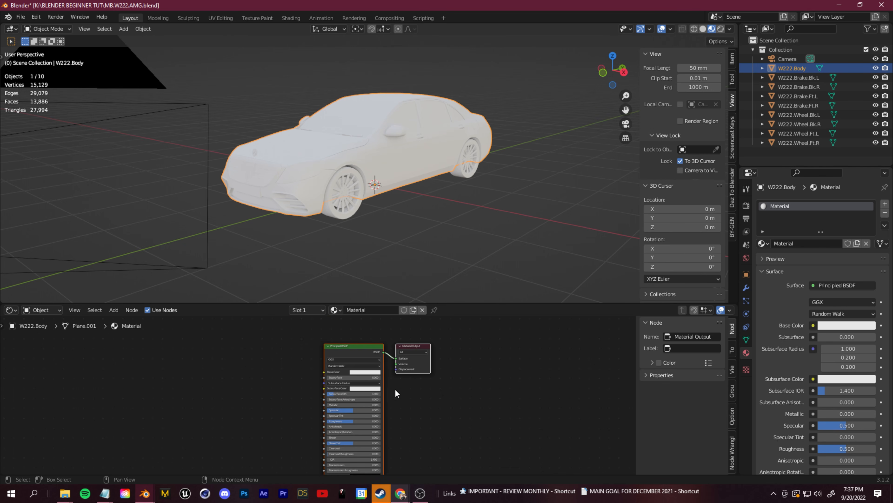
pyautogui.click(148, 311)
pyautogui.click(148, 310)
pyautogui.scroll(-1, 223, 389)
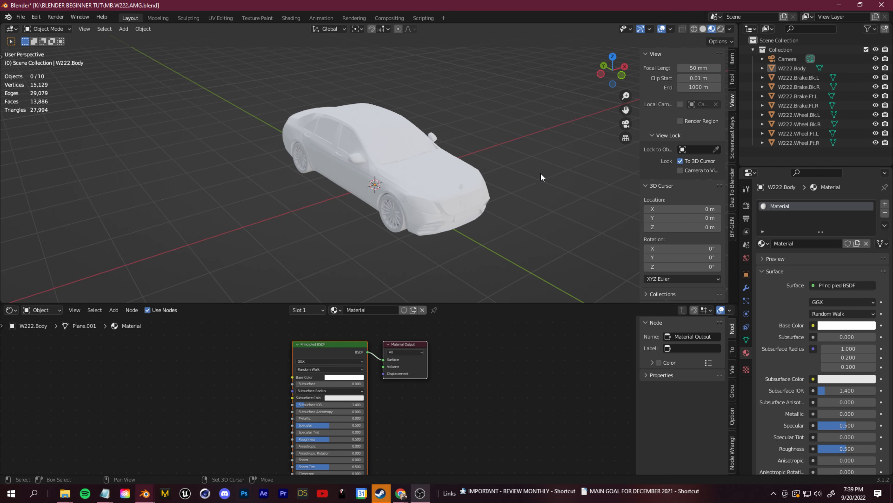
# Change the Base Color of the car body material to black
pyautogui.keyDown('shift'); pyautogui.moveTo(487, 214); pyautogui.dragTo(449, 210, button='middle'); pyautogui.keyUp('shift')
pyautogui.moveTo(284, 353); pyautogui.dragTo(252, 352, button='middle')
pyautogui.scroll(-3, 779, 348)
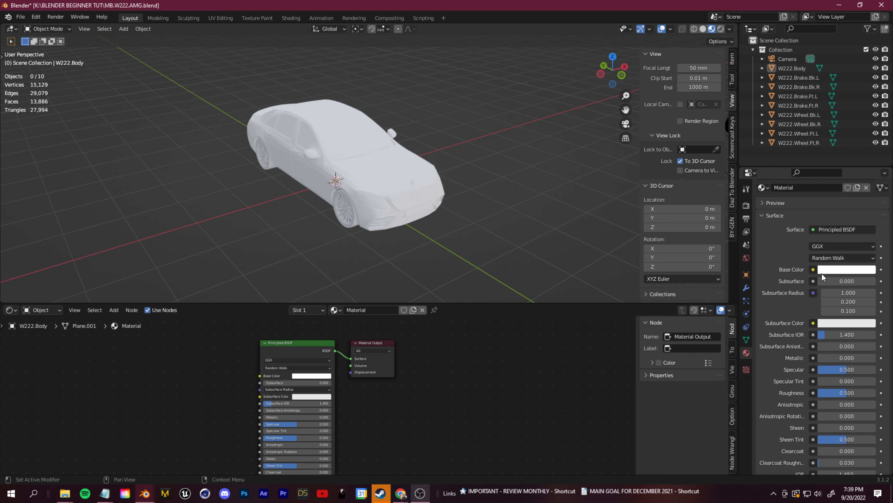
pyautogui.click(308, 375)
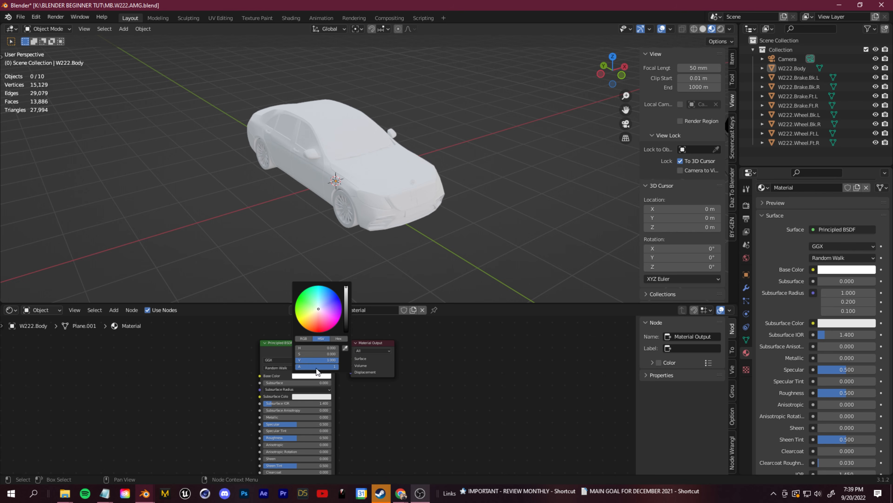
pyautogui.moveTo(328, 306)
pyautogui.mouseDown()
pyautogui.moveTo(299, 296)
pyautogui.moveTo(338, 320)
pyautogui.moveTo(299, 297)
pyautogui.moveTo(311, 328)
pyautogui.moveTo(318, 310)
pyautogui.moveTo(347, 311)
pyautogui.moveTo(347, 331)
pyautogui.mouseUp()
pyautogui.moveTo(432, 254); pyautogui.dragTo(450, 239, button='middle')
pyautogui.keyDown('shift'); pyautogui.moveTo(450, 239); pyautogui.dragTo(372, 203, button='middle'); pyautogui.keyUp('shift')
# Rearrange the Material Output and Principled BSDF nodes with more space between them
pyautogui.moveTo(377, 365); pyautogui.dragTo(467, 369)
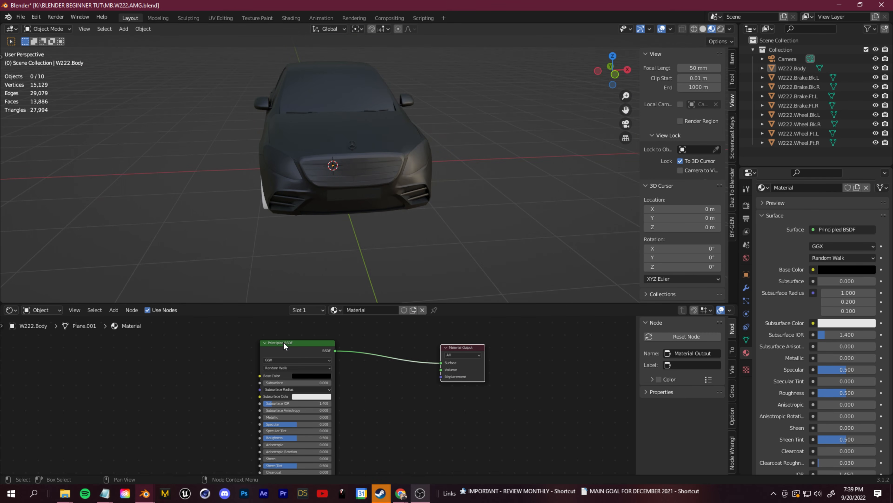
pyautogui.moveTo(283, 342); pyautogui.dragTo(322, 331)
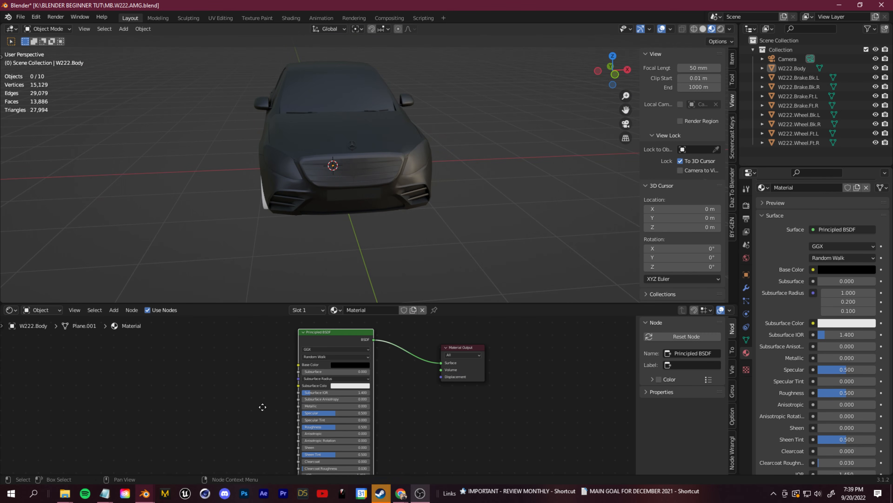
pyautogui.moveTo(262, 407); pyautogui.dragTo(269, 386, button='middle')
pyautogui.scroll(-2, 774, 407)
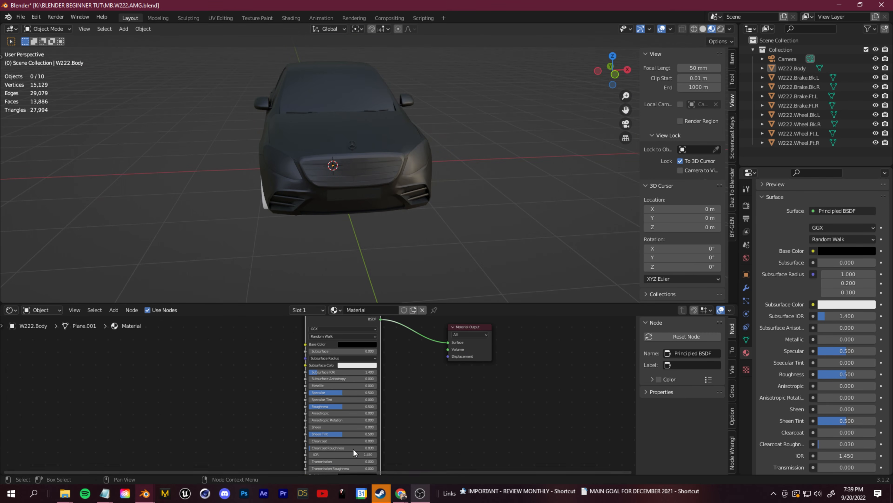
# Try the car body material with Specular at 0.650 and Roughness at 0.914
pyautogui.scroll(3, 353, 449)
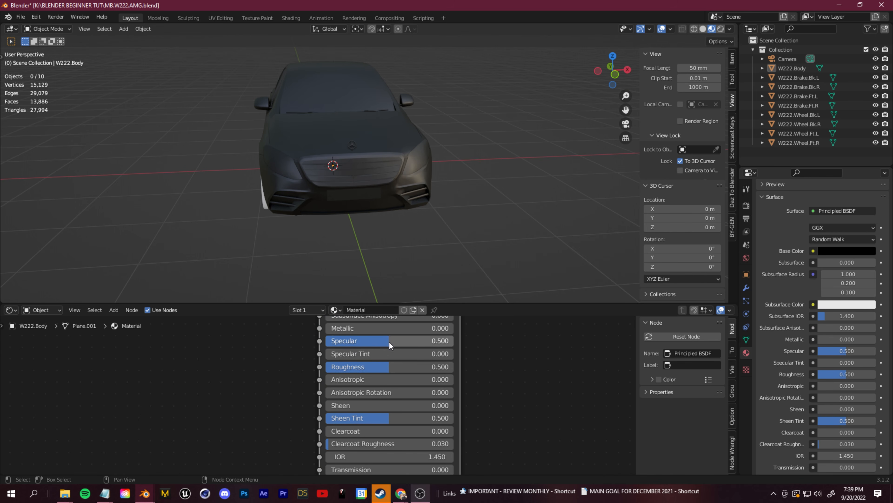
pyautogui.moveTo(385, 340); pyautogui.dragTo(437, 340)
pyautogui.moveTo(352, 246); pyautogui.dragTo(421, 261, button='middle')
pyautogui.moveTo(430, 344); pyautogui.dragTo(409, 344)
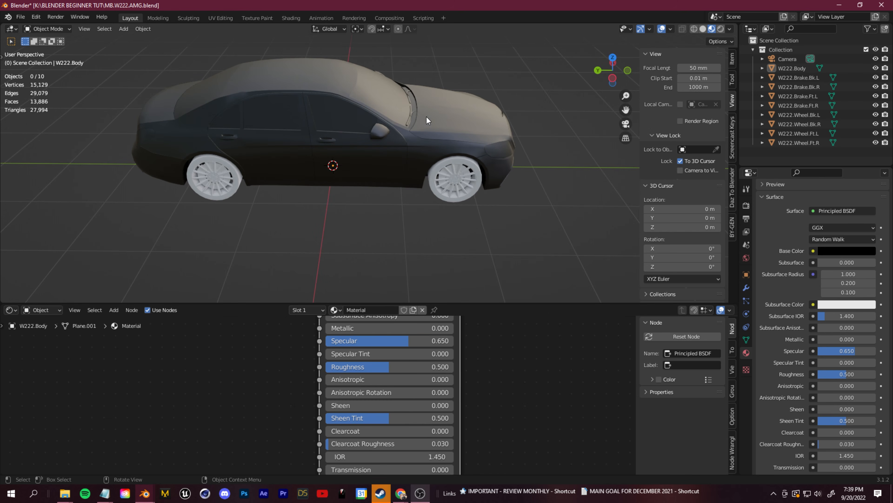
pyautogui.moveTo(450, 152); pyautogui.dragTo(384, 363, button='middle')
pyautogui.moveTo(384, 363); pyautogui.dragTo(443, 363)
pyautogui.moveTo(406, 299); pyautogui.dragTo(440, 238, button='middle')
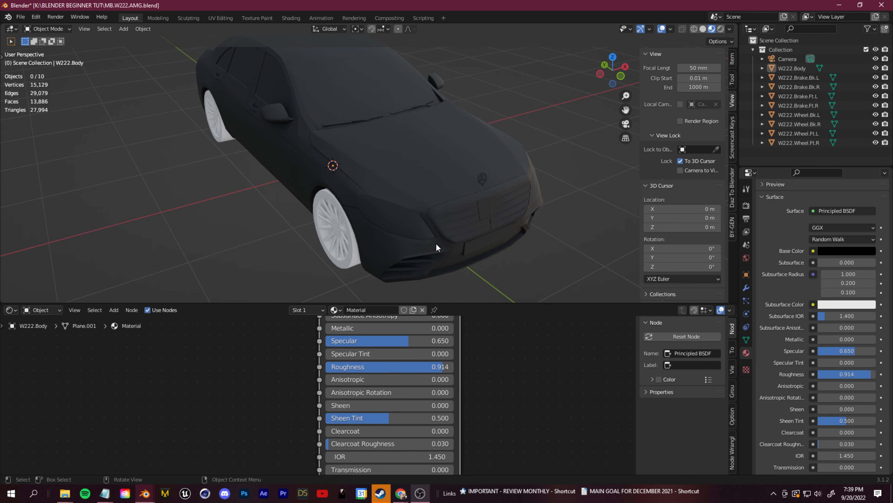
# Try a lower Specular of 0.332 and Roughness of 0.355 on the car body material
pyautogui.moveTo(426, 364)
pyautogui.mouseDown()
pyautogui.moveTo(411, 364)
pyautogui.moveTo(397, 340)
pyautogui.moveTo(377, 340)
pyautogui.moveTo(443, 366)
pyautogui.moveTo(371, 366)
pyautogui.mouseUp()
pyautogui.moveTo(373, 207); pyautogui.dragTo(309, 200, button='middle')
pyautogui.scroll(-2, 309, 200)
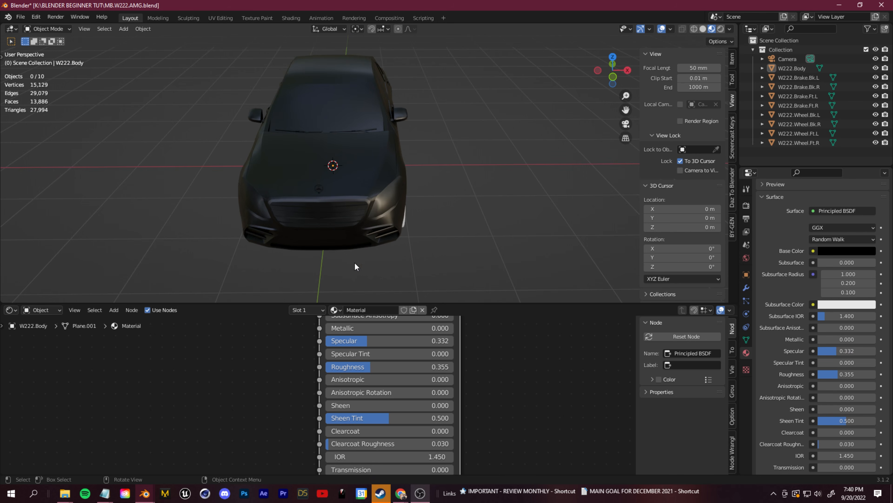
# Set the car body material's Specular to 0.836 and its Roughness to 0.373
pyautogui.scroll(1, 354, 266)
pyautogui.moveTo(370, 367)
pyautogui.mouseDown()
pyautogui.moveTo(343, 366)
pyautogui.moveTo(354, 368)
pyautogui.mouseUp()
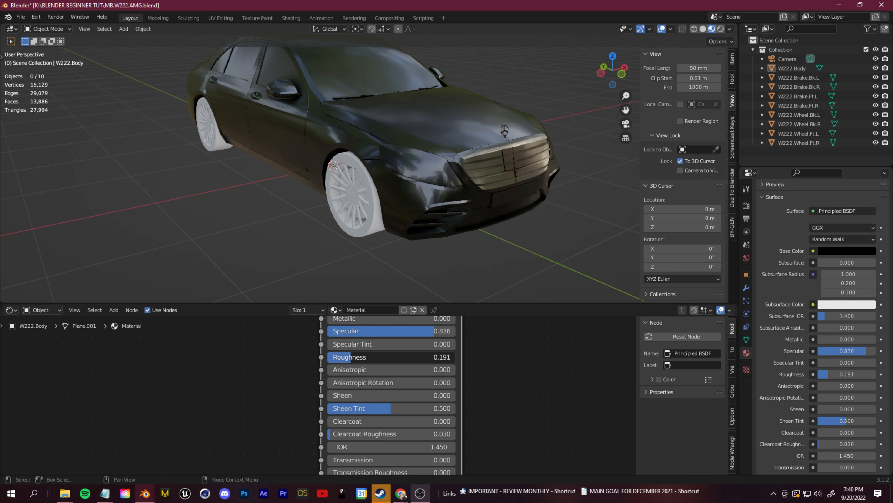
pyautogui.moveTo(444, 356)
pyautogui.mouseDown()
pyautogui.moveTo(366, 357)
pyautogui.moveTo(394, 357)
pyautogui.moveTo(374, 357)
pyautogui.mouseUp()
pyautogui.moveTo(387, 219); pyautogui.dragTo(338, 222, button='middle')
pyautogui.scroll(-3, 220, 359)
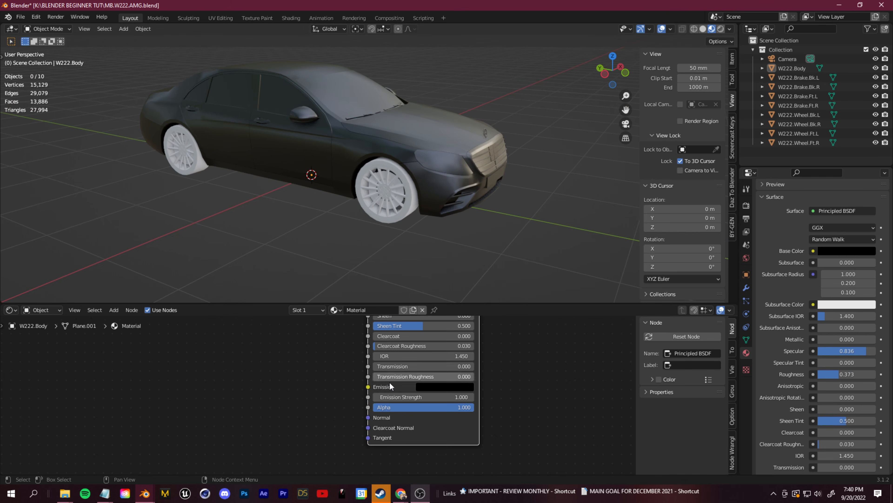
# Look over the remaining Principled BSDF inputs and inspect the painted car from the side and front
pyautogui.scroll(-3, 389, 386)
pyautogui.moveTo(383, 372); pyautogui.dragTo(318, 399, button='middle')
pyautogui.scroll(2, 280, 397)
pyautogui.moveTo(343, 218); pyautogui.dragTo(281, 220, button='middle')
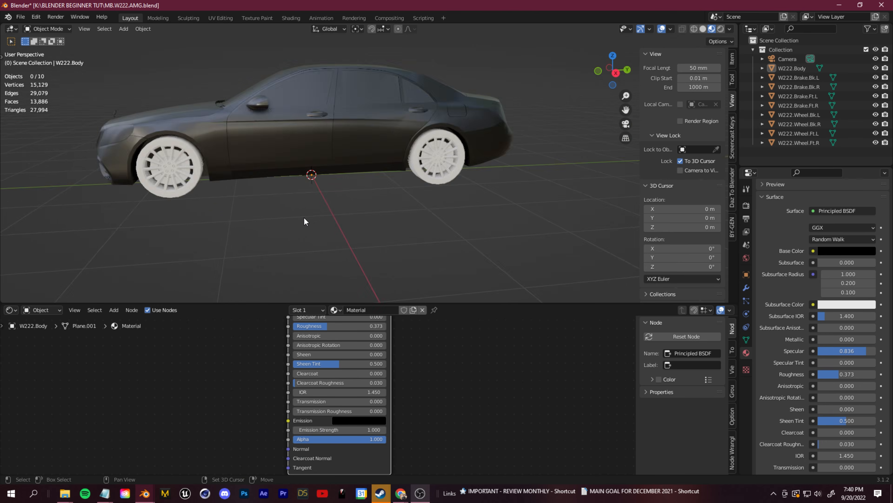
pyautogui.moveTo(304, 216); pyautogui.dragTo(285, 210, button='middle')
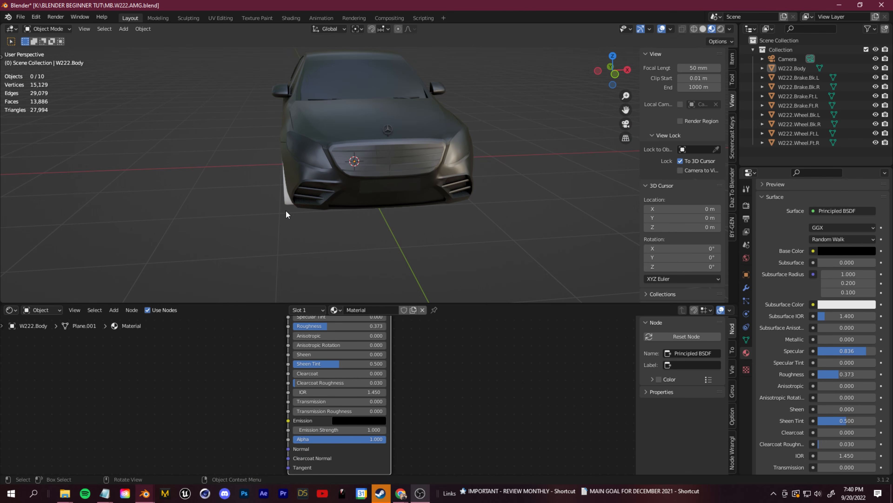
pyautogui.scroll(-4, 281, 371)
pyautogui.moveTo(317, 246); pyautogui.dragTo(319, 153, button='middle')
pyautogui.scroll(4, 320, 153)
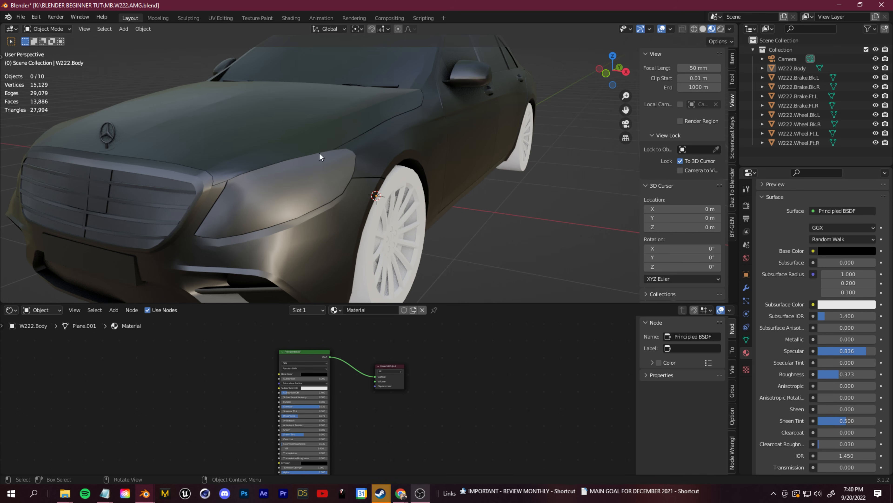
# Select the car body object in the viewport
pyautogui.click(277, 195)
pyautogui.moveTo(345, 231); pyautogui.dragTo(412, 228, button='middle')
pyautogui.scroll(-5, 412, 227)
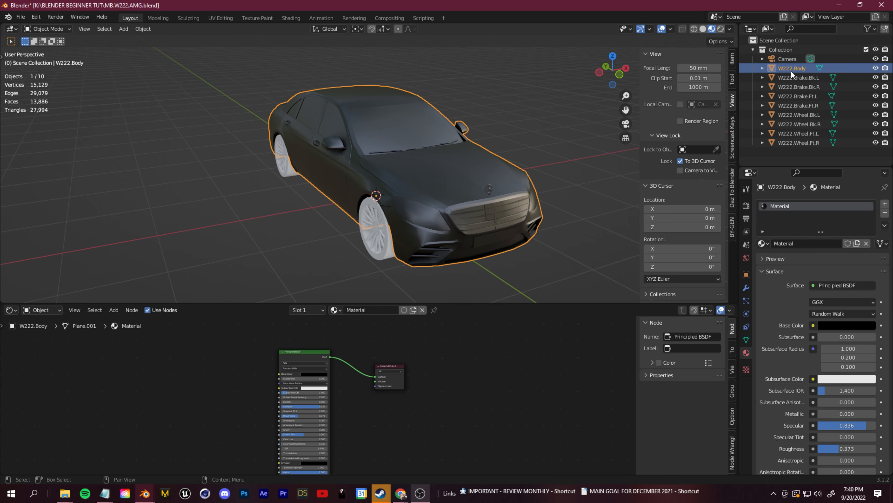
# Examine how the single material covers the whole car body, from the front and the side
pyautogui.moveTo(408, 273); pyautogui.dragTo(233, 172, button='middle')
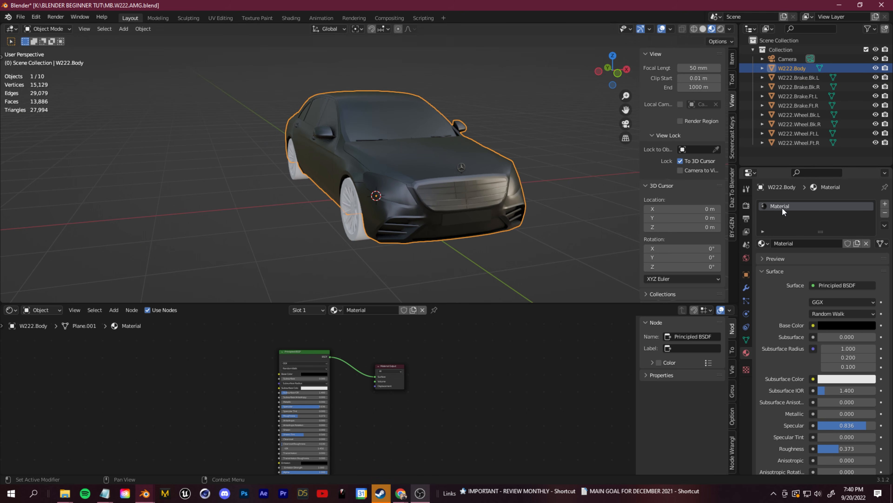
pyautogui.scroll(6, 547, 233)
pyautogui.scroll(-5, 432, 188)
pyautogui.scroll(-3, 429, 186)
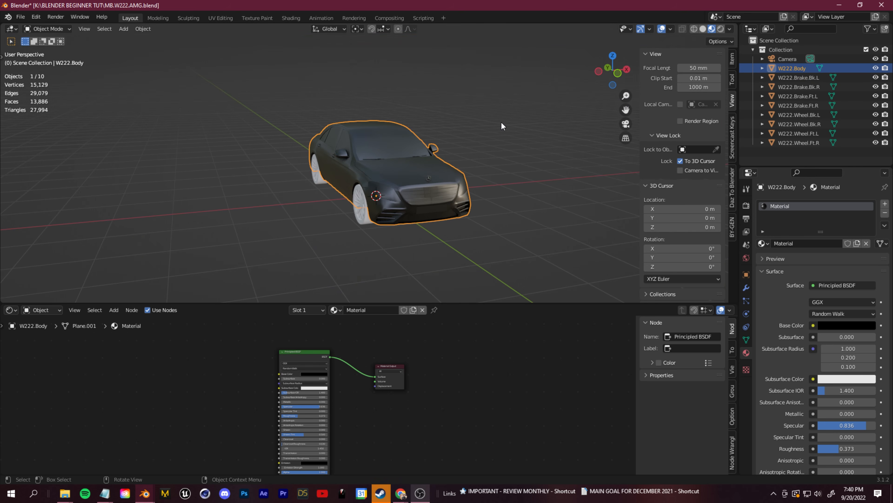
pyautogui.moveTo(538, 171); pyautogui.dragTo(516, 201, button='middle')
pyautogui.scroll(5, 495, 208)
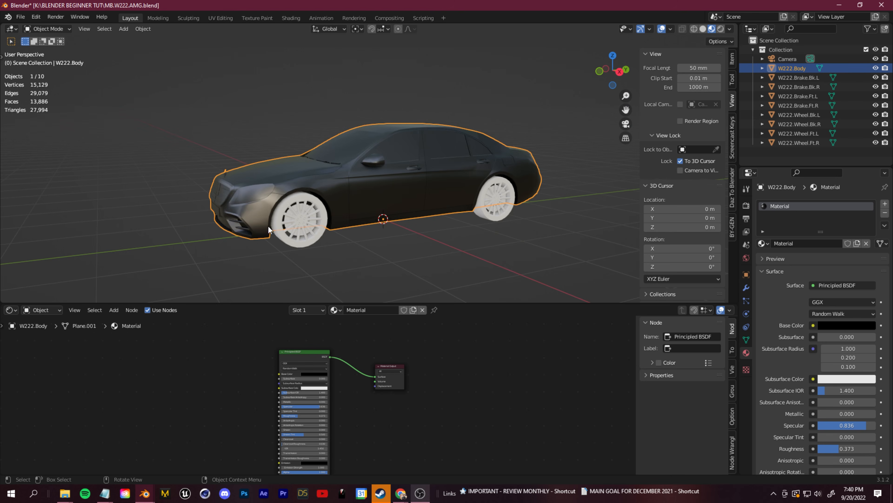
pyautogui.moveTo(268, 227); pyautogui.dragTo(378, 229, button='middle')
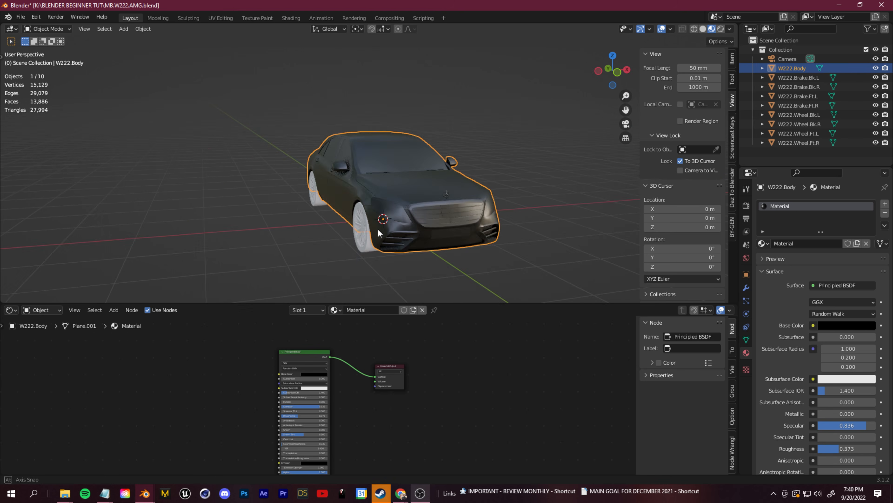
pyautogui.scroll(5, 455, 250)
pyautogui.moveTo(528, 257); pyautogui.dragTo(505, 258, button='middle')
pyautogui.keyDown('shift'); pyautogui.moveTo(505, 258); pyautogui.dragTo(410, 235, button='middle'); pyautogui.keyUp('shift')
pyautogui.scroll(-3, 390, 166)
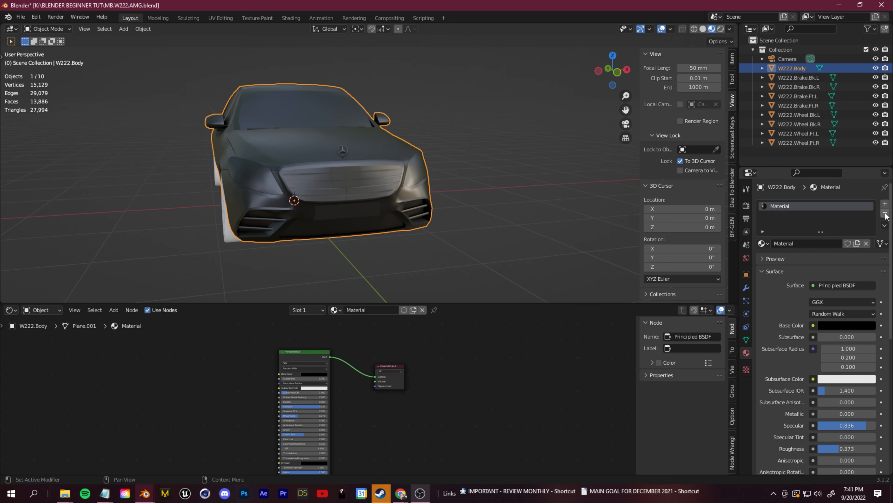
# Add a second material slot to the car body and rename the first material "matte body color"
pyautogui.click(885, 205)
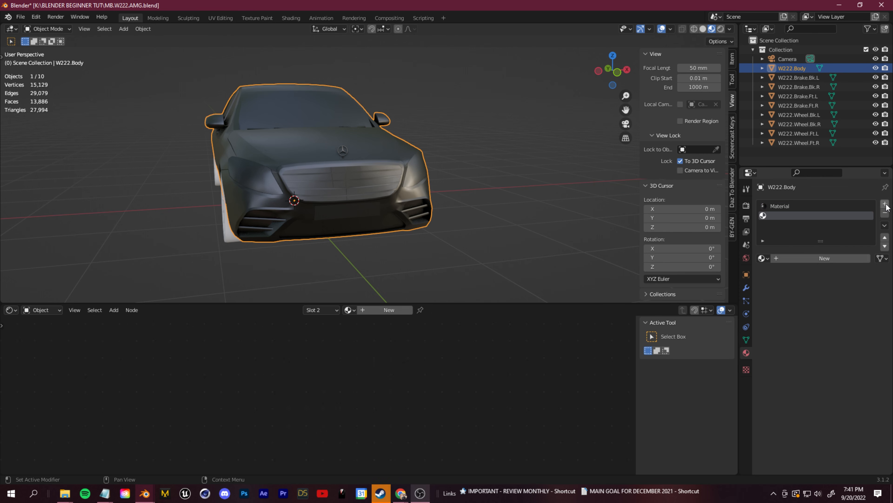
pyautogui.doubleClick(784, 206)
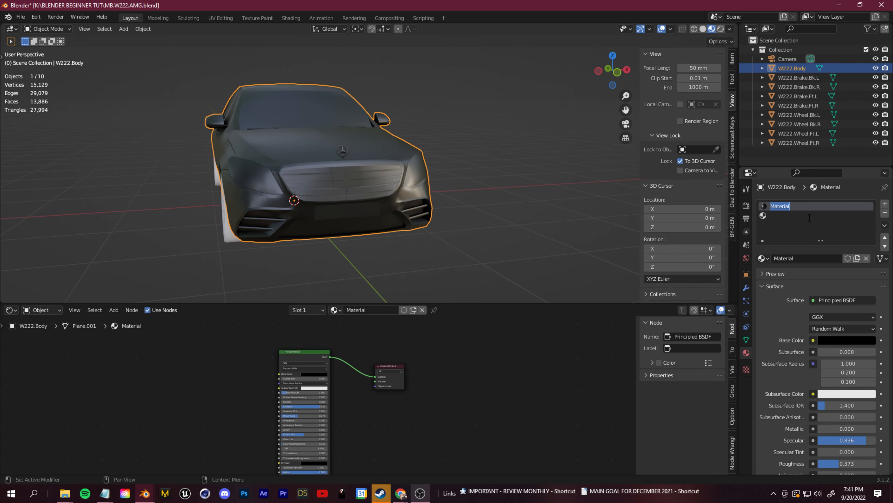
pyautogui.write('matte body c')
pyautogui.press('Return')
# Create a new material in the car body's empty second slot and name it "silver logo color"
pyautogui.click(783, 217)
pyautogui.scroll(3, 352, 172)
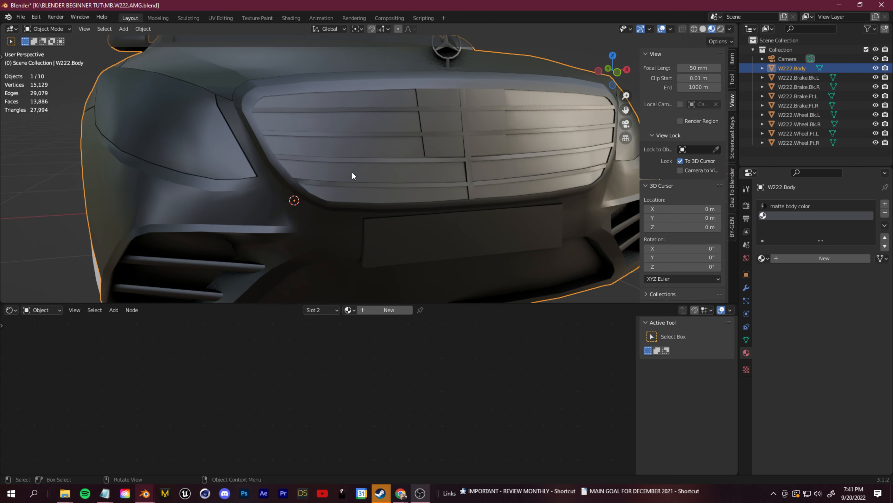
pyautogui.keyDown('shift'); pyautogui.moveTo(419, 132); pyautogui.dragTo(395, 212, button='middle'); pyautogui.keyUp('shift')
pyautogui.scroll(6, 395, 211)
pyautogui.keyDown('shift'); pyautogui.moveTo(453, 192); pyautogui.dragTo(421, 170, button='middle'); pyautogui.keyUp('shift')
pyautogui.scroll(-10, 421, 169)
pyautogui.scroll(6, 404, 183)
pyautogui.keyDown('shift'); pyautogui.moveTo(299, 247); pyautogui.dragTo(381, 216, button='middle'); pyautogui.keyUp('shift')
pyautogui.scroll(1, 497, 130)
pyautogui.keyDown('shift'); pyautogui.moveTo(497, 129); pyautogui.dragTo(396, 219, button='middle'); pyautogui.keyUp('shift')
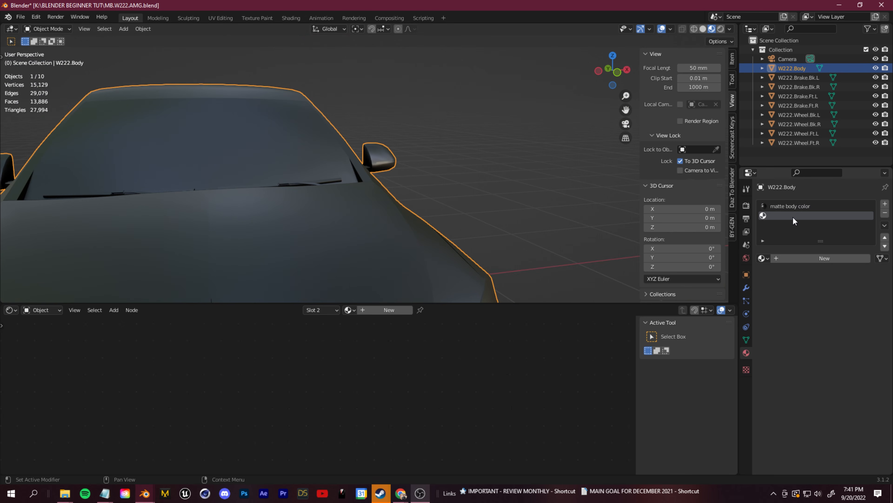
pyautogui.click(824, 258)
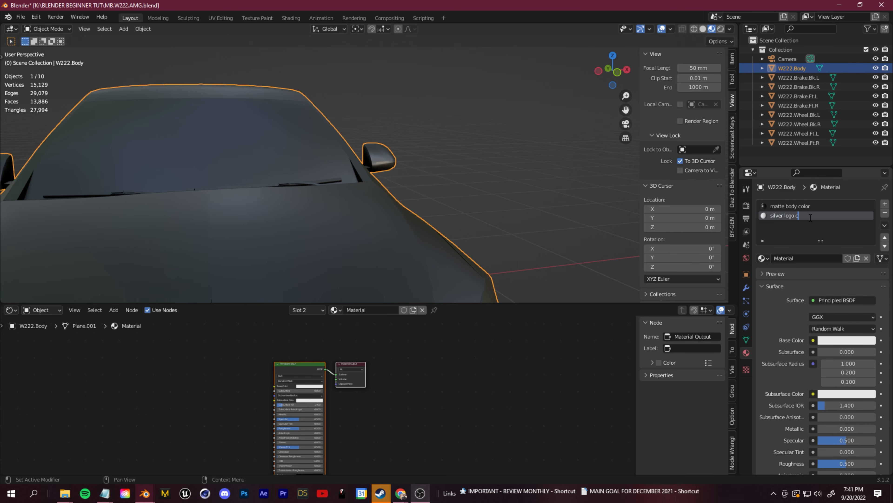
pyautogui.write('olor')
pyautogui.press('Return')
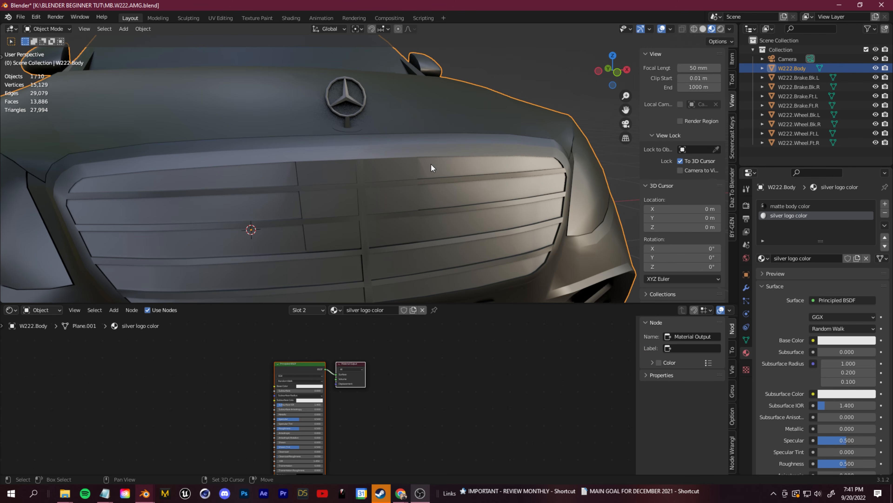
# Inspect the hood star logo, grille and body panels up close and from several angles
pyautogui.keyDown('shift'); pyautogui.moveTo(431, 164); pyautogui.dragTo(459, 190, button='middle'); pyautogui.keyUp('shift')
pyautogui.scroll(2, 398, 224)
pyautogui.scroll(-4, 467, 225)
pyautogui.scroll(7, 404, 240)
pyautogui.scroll(-5, 399, 220)
pyautogui.scroll(4, 412, 211)
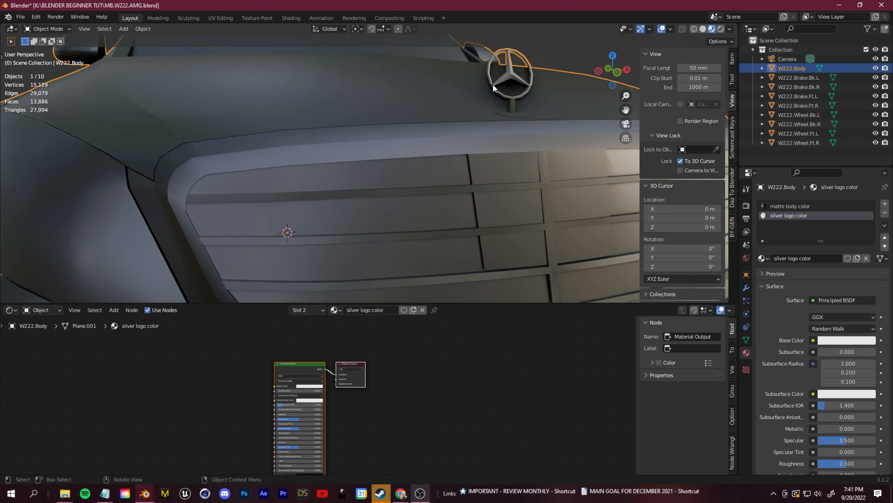
pyautogui.scroll(-5, 502, 112)
pyautogui.moveTo(452, 151); pyautogui.dragTo(443, 159, button='middle')
pyautogui.keyDown('shift'); pyautogui.moveTo(340, 203); pyautogui.dragTo(445, 184, button='middle'); pyautogui.keyUp('shift')
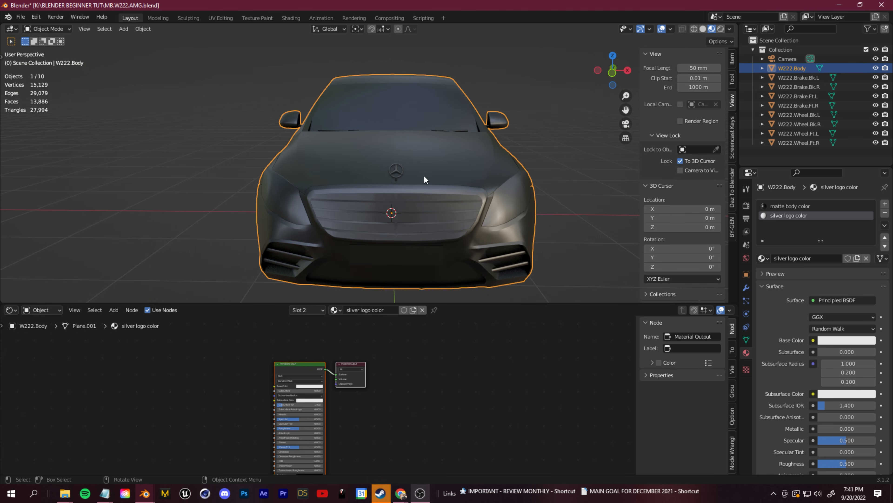
pyautogui.moveTo(366, 200); pyautogui.dragTo(409, 215, button='middle')
pyautogui.scroll(3, 409, 214)
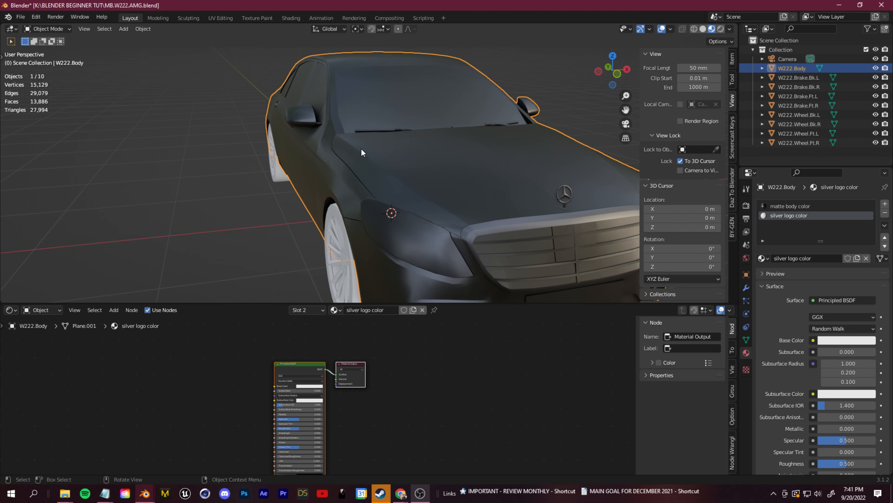
pyautogui.keyDown('shift'); pyautogui.moveTo(462, 173); pyautogui.dragTo(435, 167, button='middle'); pyautogui.keyUp('shift')
pyautogui.scroll(-8, 400, 192)
pyautogui.moveTo(294, 187); pyautogui.dragTo(232, 180, button='middle')
pyautogui.scroll(7, 306, 198)
pyautogui.keyDown('shift'); pyautogui.moveTo(304, 192); pyautogui.dragTo(466, 203, button='middle'); pyautogui.keyUp('shift')
pyautogui.moveTo(408, 202)
pyautogui.mouseDown(button='middle')
pyautogui.moveTo(485, 212)
pyautogui.moveTo(415, 206)
pyautogui.mouseUp(button='middle')
pyautogui.scroll(-2, 447, 207)
pyautogui.keyDown('shift'); pyautogui.moveTo(477, 210); pyautogui.dragTo(257, 175, button='middle'); pyautogui.keyUp('shift')
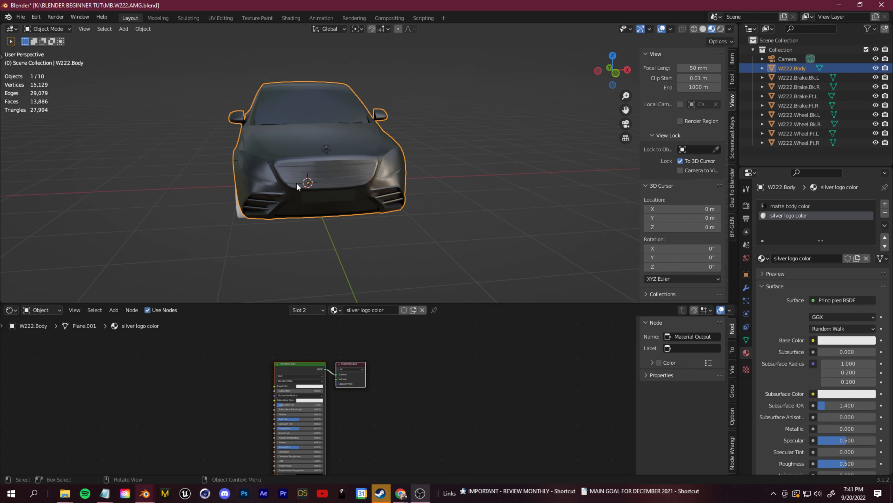
# Put the car body in Edit Mode with edge selection and select one edge of the hood star logo
pyautogui.press('Tab')
pyautogui.scroll(4, 295, 180)
pyautogui.scroll(-2, 260, 168)
pyautogui.moveTo(261, 168); pyautogui.dragTo(217, 160, button='middle')
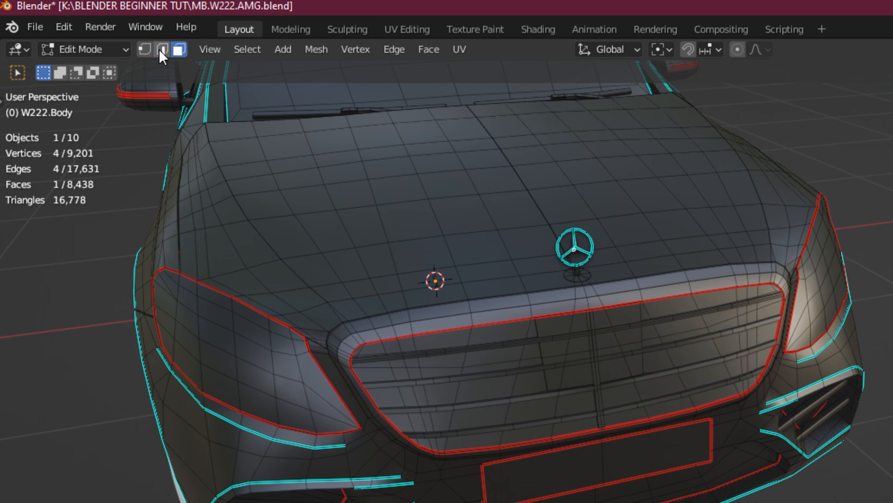
pyautogui.click(88, 29)
pyautogui.scroll(4, 290, 118)
pyautogui.click(421, 170)
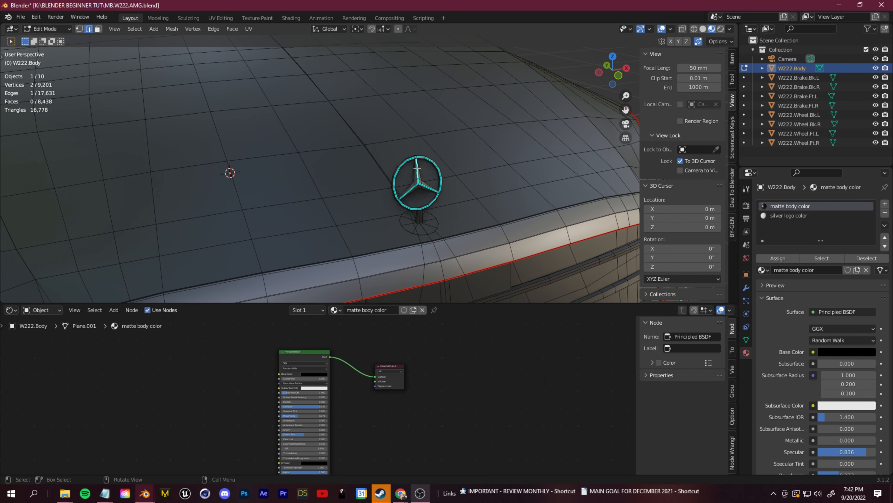
# Extend the selection to all geometry linked to the selected edge of the star logo
pyautogui.click(134, 29)
pyautogui.click(132, 30)
pyautogui.click(134, 29)
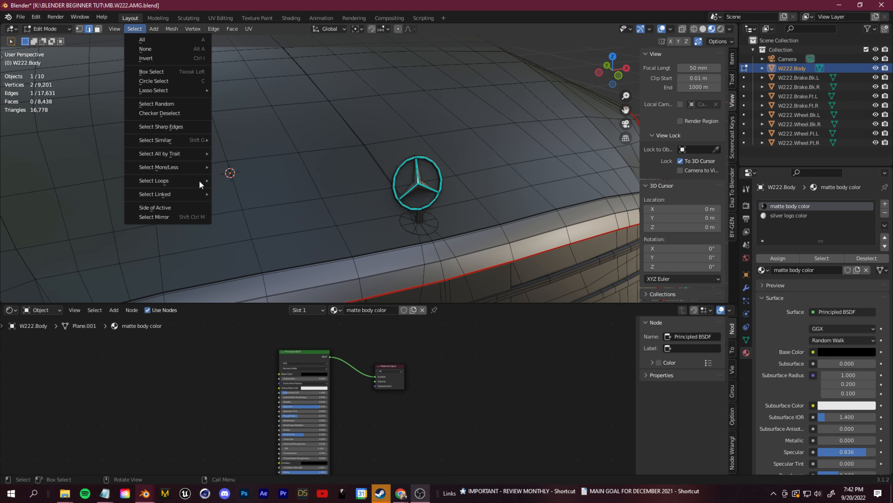
pyautogui.moveTo(172, 178)
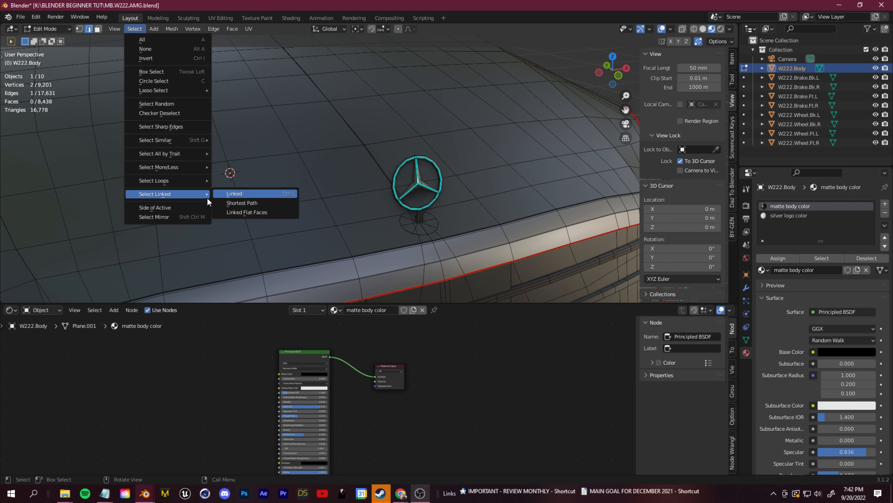
pyautogui.hotkey('ctrl', 'l')
pyautogui.moveTo(319, 213); pyautogui.dragTo(456, 229, button='middle')
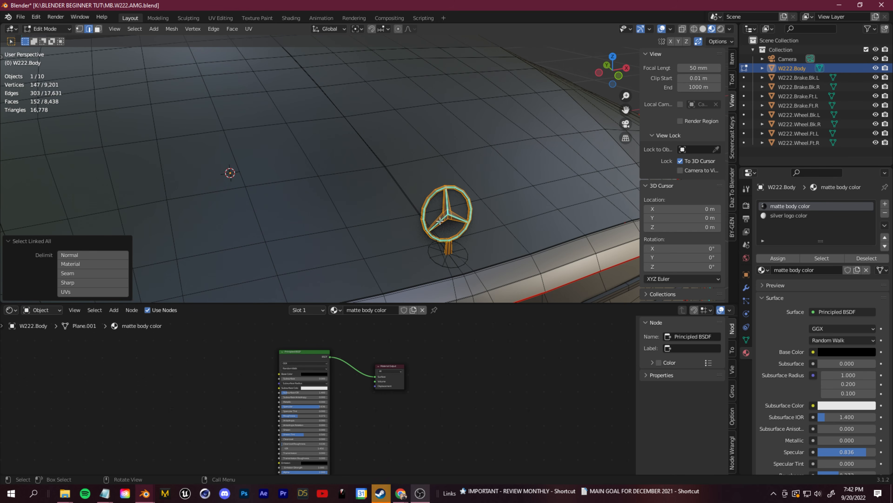
# Expand the star logo selection with Select More and shrink it again with Select Less
pyautogui.scroll(-3, 440, 220)
pyautogui.scroll(3, 282, 176)
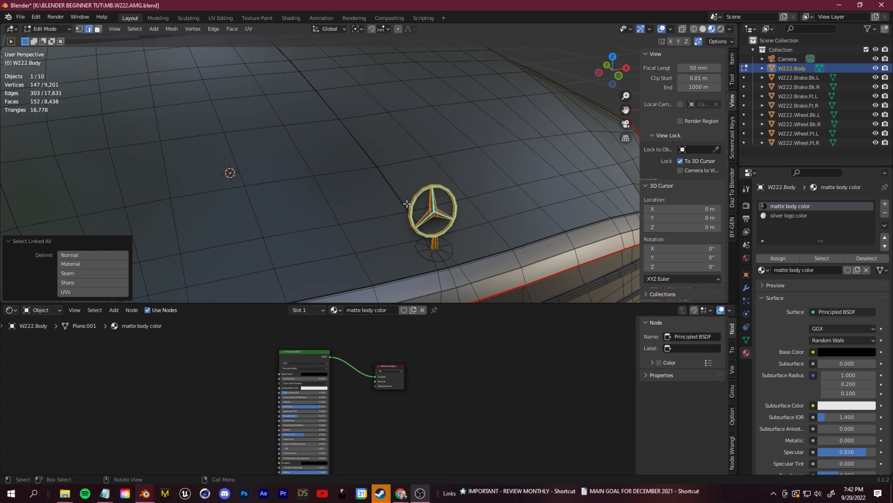
pyautogui.click(134, 29)
pyautogui.moveTo(176, 164)
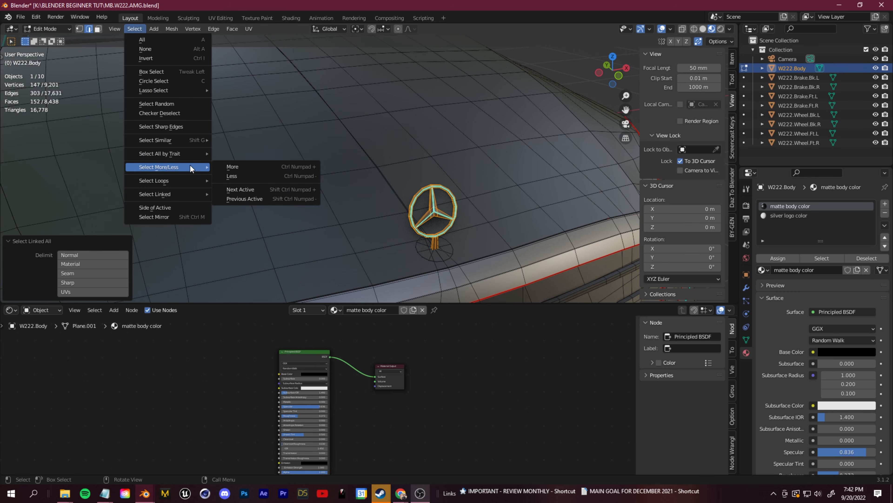
pyautogui.click(288, 166)
pyautogui.click(134, 29)
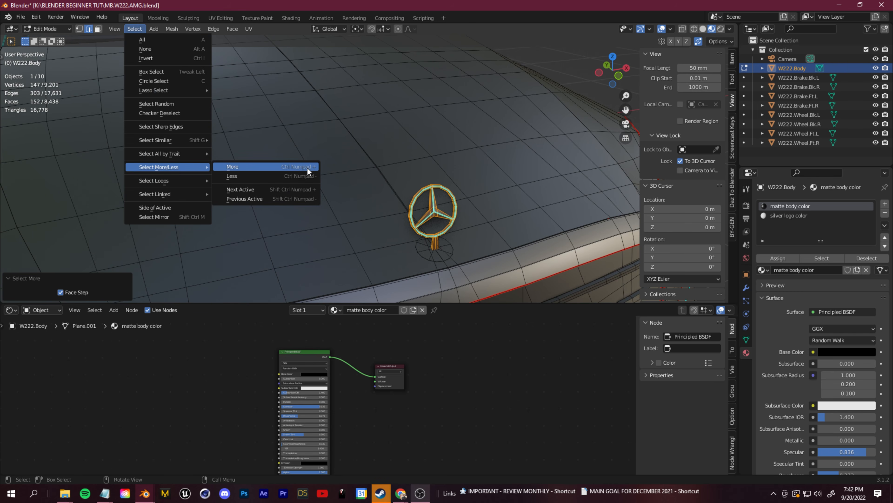
pyautogui.click(295, 175)
# Assign the "silver logo color" material to the selected hood star logo and return to Object Mode
pyautogui.moveTo(356, 174); pyautogui.dragTo(405, 110, button='middle')
pyautogui.scroll(-4, 291, 166)
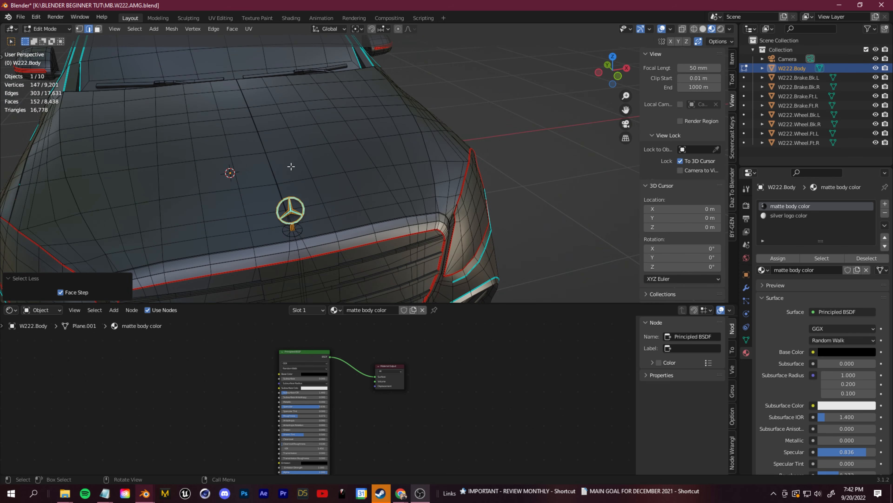
pyautogui.moveTo(210, 215); pyautogui.dragTo(293, 207, button='middle')
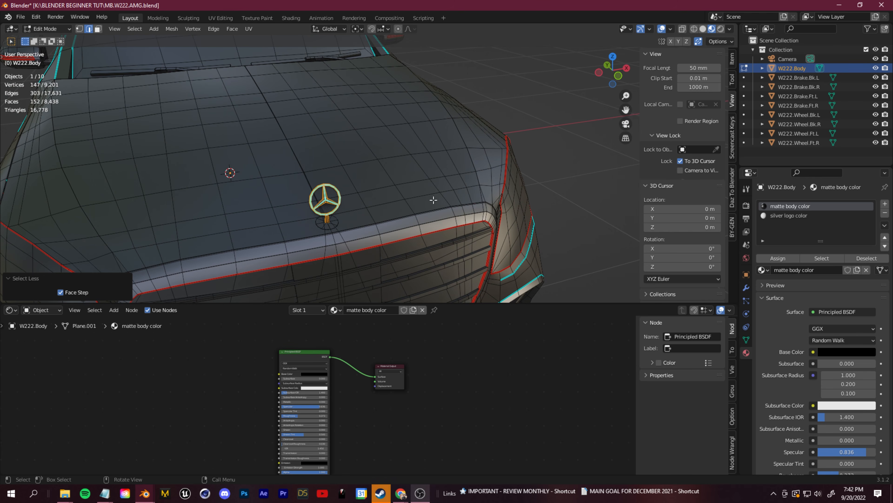
pyautogui.click(794, 215)
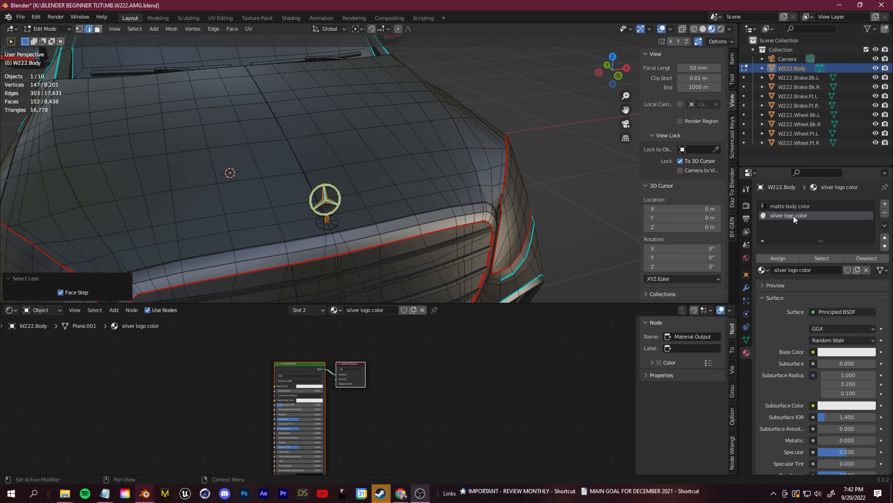
pyautogui.click(778, 258)
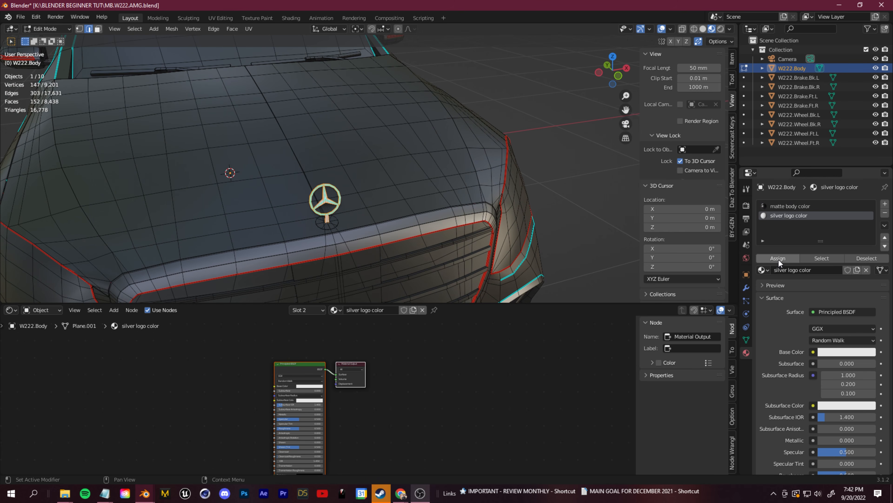
pyautogui.click(56, 26)
pyautogui.click(45, 35)
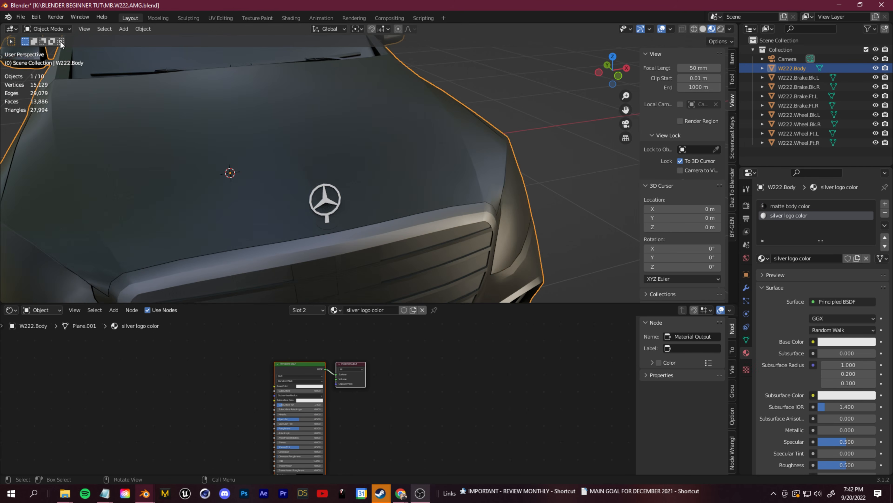
# Examine the hood star logo against the matte body from the front of the car
pyautogui.scroll(-3, 537, 230)
pyautogui.moveTo(409, 208)
pyautogui.mouseDown(button='middle')
pyautogui.moveTo(430, 201)
pyautogui.moveTo(416, 208)
pyautogui.mouseUp(button='middle')
pyautogui.click(274, 153)
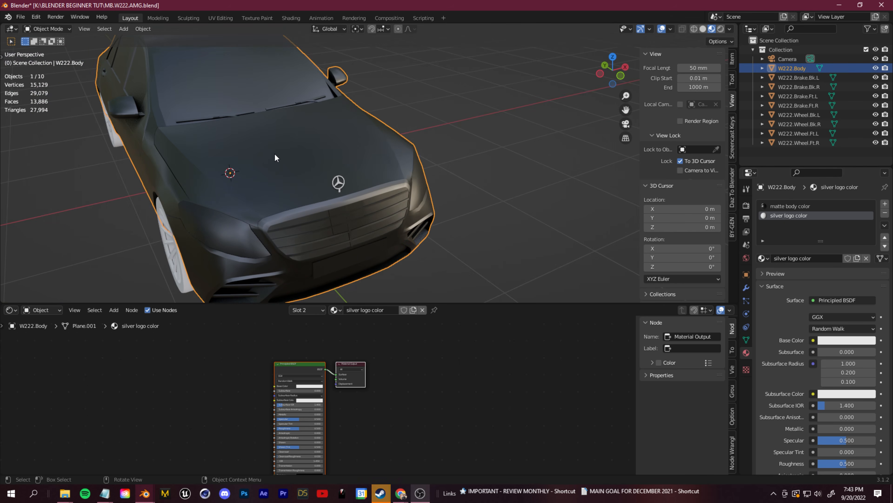
pyautogui.moveTo(304, 200); pyautogui.dragTo(379, 184, button='middle')
pyautogui.keyDown('shift'); pyautogui.moveTo(328, 220); pyautogui.dragTo(350, 210, button='middle'); pyautogui.keyUp('shift')
pyautogui.scroll(-2, 237, 172)
pyautogui.scroll(1, 235, 171)
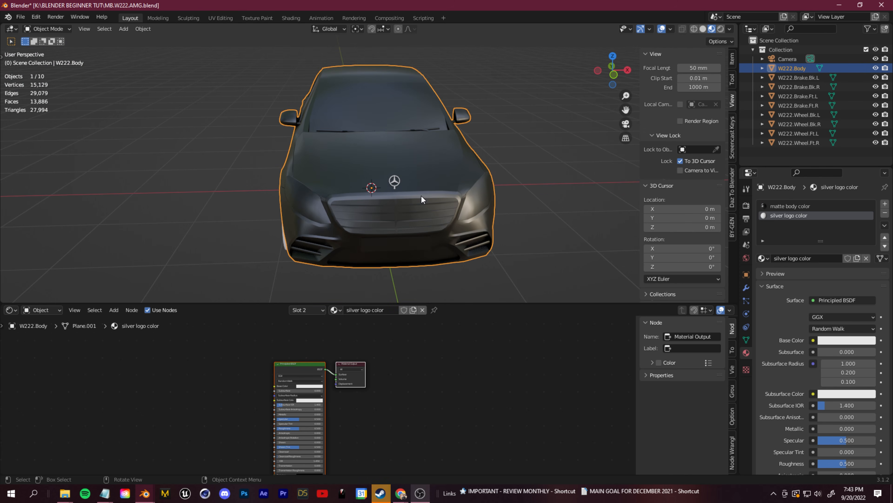
# Put the car body in Edit Mode with face selection and select the front grille bars as linked geometry delimited by seams
pyautogui.click(49, 29)
pyautogui.click(43, 49)
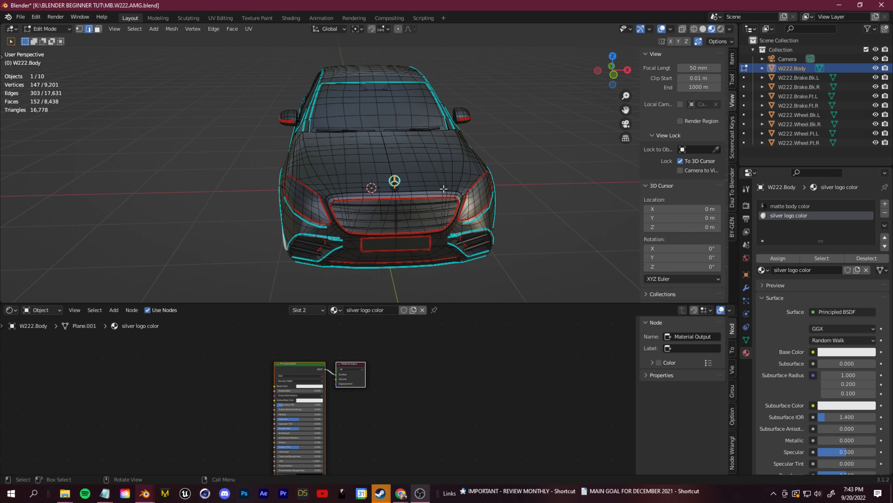
pyautogui.moveTo(358, 231); pyautogui.dragTo(360, 225, button='middle')
pyautogui.scroll(2, 394, 204)
pyautogui.click(432, 185)
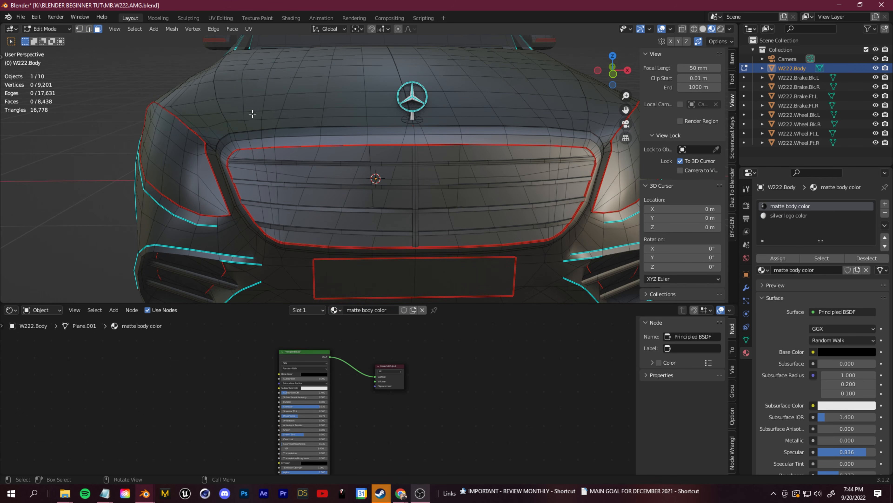
pyautogui.click(397, 187)
pyautogui.click(141, 27)
pyautogui.moveTo(183, 196)
pyautogui.click(236, 194)
pyautogui.scroll(-3, 362, 211)
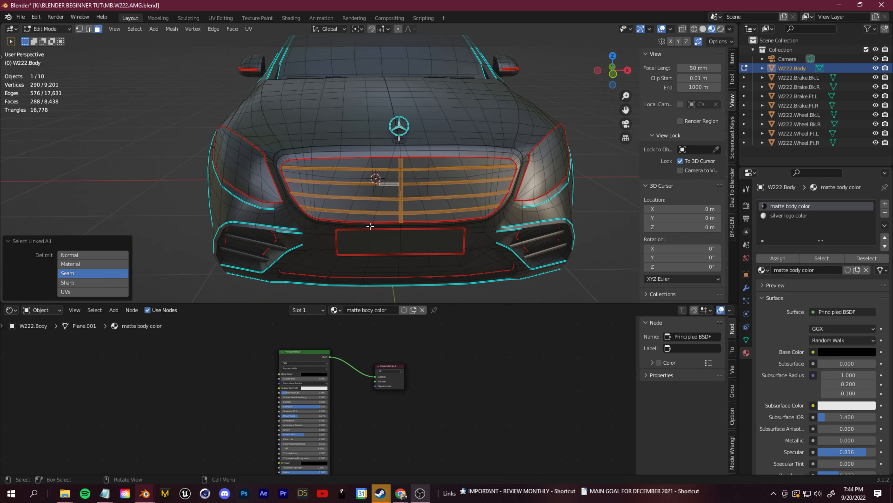
# Add a third material slot to the car body with a new material named "front grill"
pyautogui.click(784, 215)
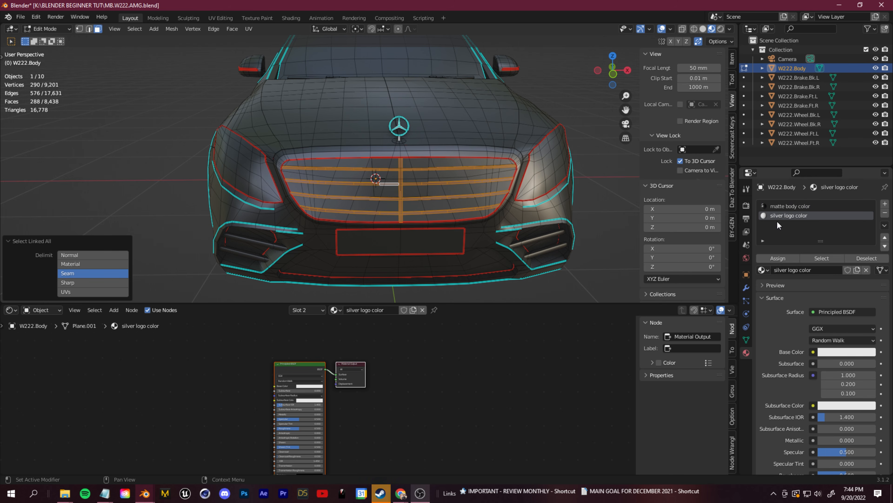
pyautogui.click(885, 203)
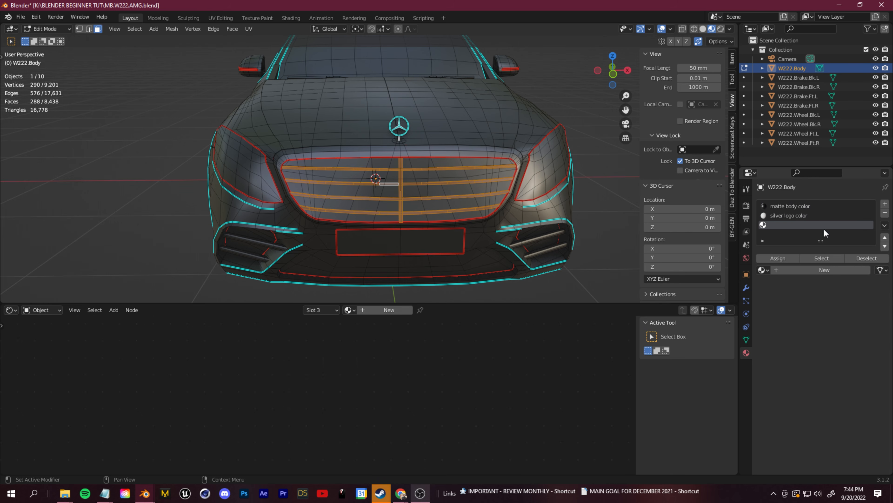
pyautogui.click(812, 271)
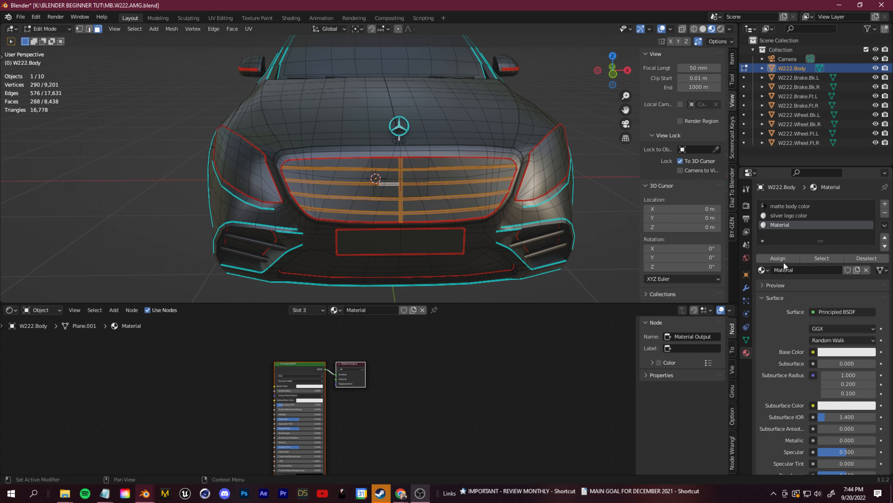
pyautogui.write('front grill')
pyautogui.press('Return')
# Give the "front grill" material a grey base color and 0.595 roughness, assign it to the selected grille bars and return to Object Mode
pyautogui.click(844, 352)
pyautogui.moveTo(868, 234); pyautogui.dragTo(869, 243)
pyautogui.scroll(-4, 774, 406)
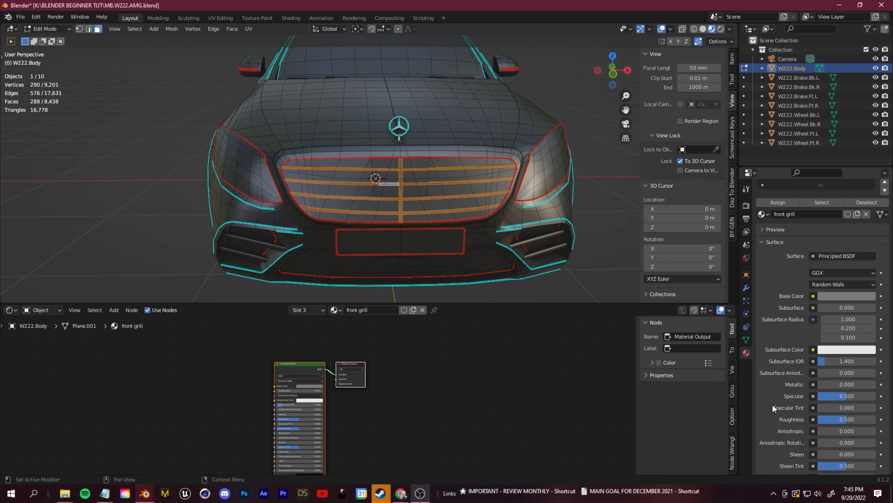
pyautogui.moveTo(849, 422); pyautogui.dragTo(854, 422)
pyautogui.scroll(4, 847, 403)
pyautogui.click(778, 258)
pyautogui.click(49, 29)
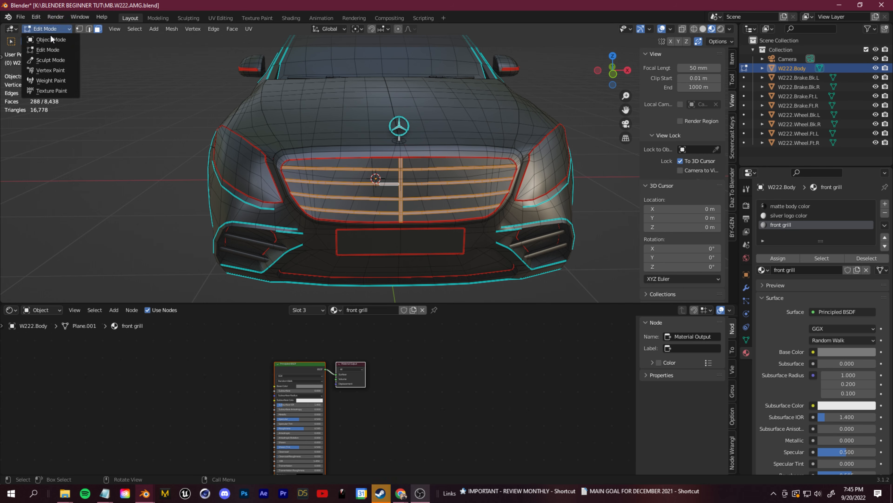
pyautogui.click(43, 38)
# Examine the car's grille, headlights, hood and windshield from several angles
pyautogui.moveTo(215, 183); pyautogui.dragTo(307, 209, button='middle')
pyautogui.scroll(-4, 307, 209)
pyautogui.moveTo(500, 235); pyautogui.dragTo(460, 234, button='middle')
pyautogui.scroll(5, 389, 200)
pyautogui.scroll(-3, 263, 143)
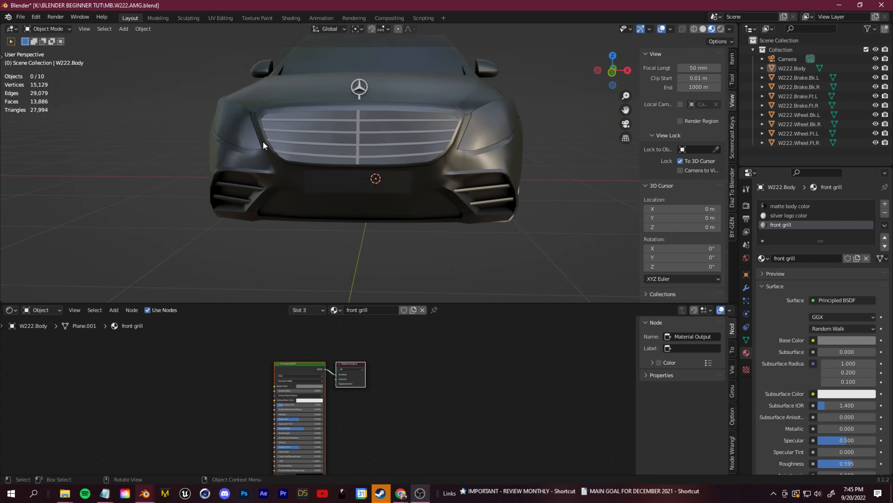
pyautogui.moveTo(263, 144); pyautogui.dragTo(277, 143, button='middle')
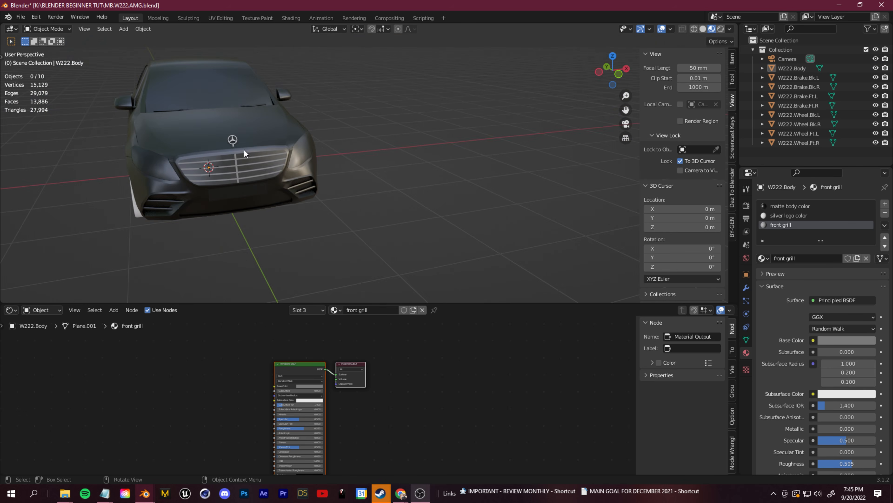
pyautogui.moveTo(245, 150); pyautogui.dragTo(451, 176, button='middle')
pyautogui.click(309, 130)
pyautogui.click(386, 188)
pyautogui.click(248, 179)
pyautogui.moveTo(191, 162); pyautogui.dragTo(230, 160, button='middle')
pyautogui.click(229, 159)
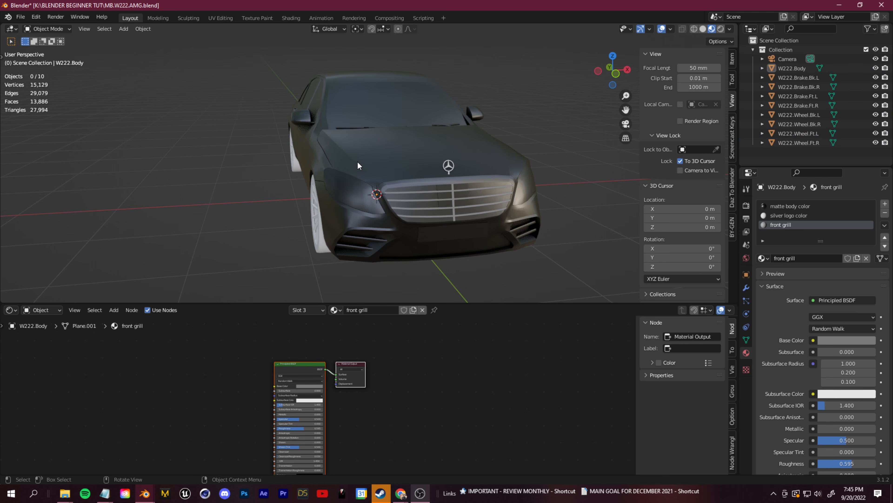
pyautogui.click(355, 202)
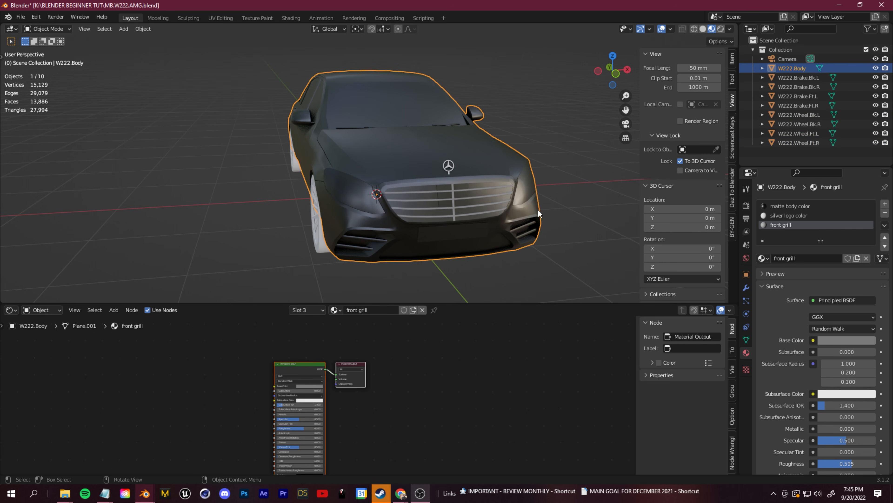
pyautogui.moveTo(538, 212); pyautogui.dragTo(471, 199, button='middle')
pyautogui.moveTo(465, 152); pyautogui.dragTo(407, 107, button='middle')
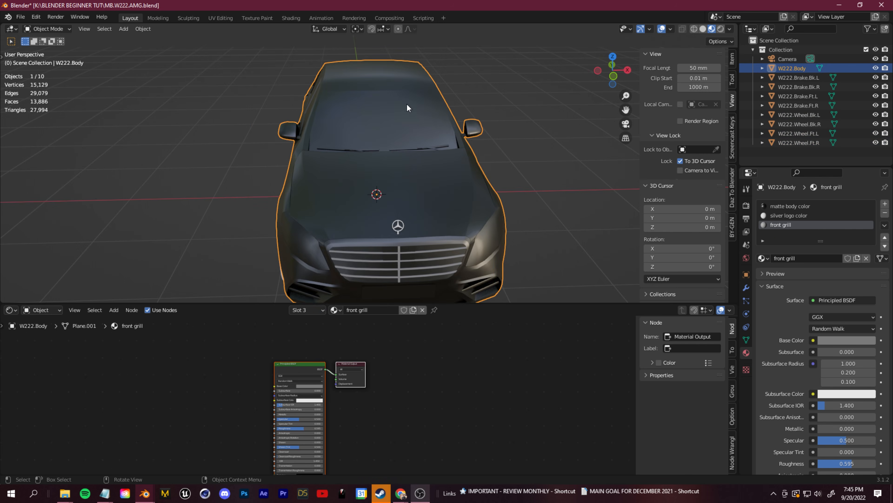
pyautogui.moveTo(360, 133); pyautogui.dragTo(434, 151, button='middle')
pyautogui.moveTo(492, 177); pyautogui.dragTo(327, 160, button='middle')
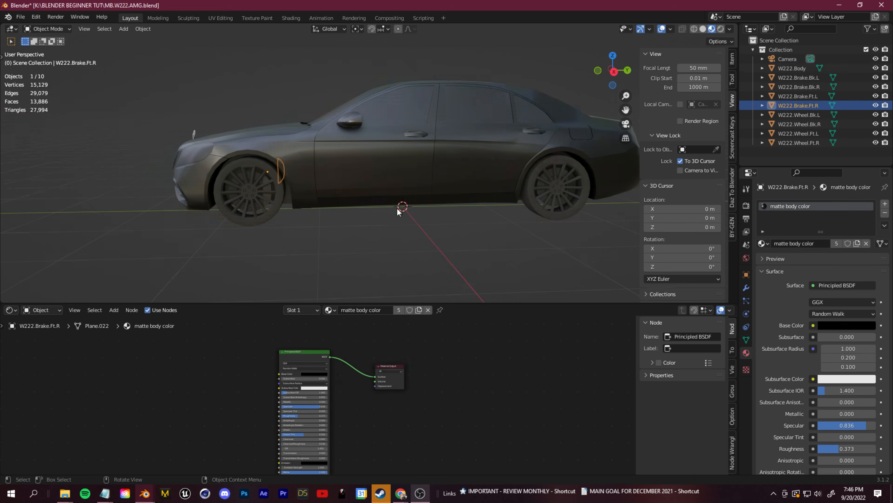
# Select the front wheel W222.Wheel.Ft.L and put it in Edit Mode with face selection
pyautogui.keyDown('shift'); pyautogui.moveTo(397, 209); pyautogui.dragTo(499, 222, button='middle'); pyautogui.keyUp('shift')
pyautogui.scroll(1, 414, 232)
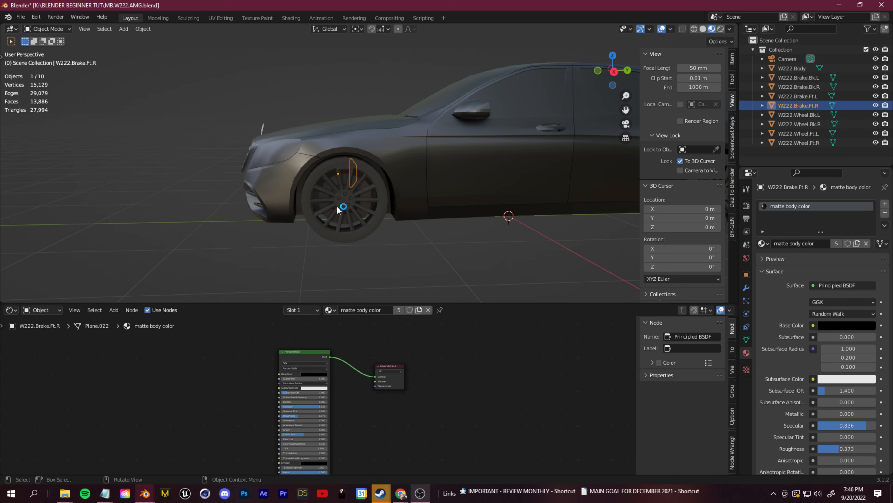
pyautogui.click(343, 199)
pyautogui.keyDown('shift'); pyautogui.moveTo(360, 224); pyautogui.dragTo(435, 244, button='middle'); pyautogui.keyUp('shift')
pyautogui.scroll(3, 472, 260)
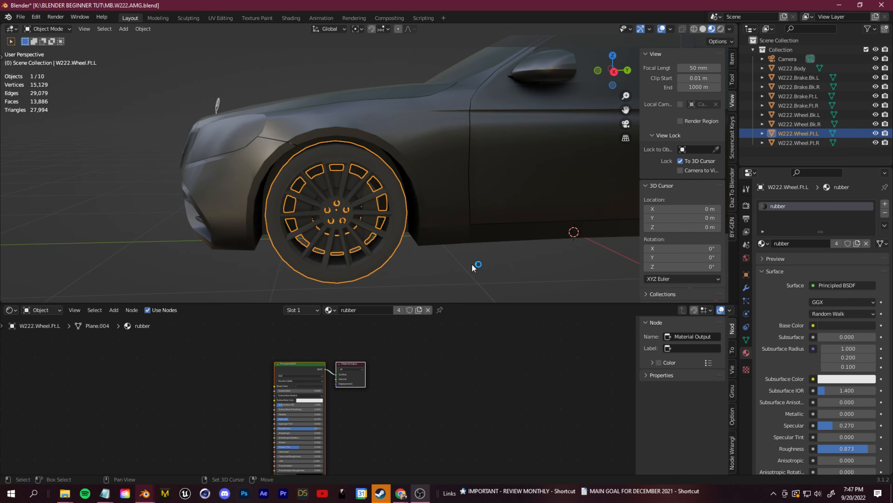
pyautogui.keyDown('shift'); pyautogui.moveTo(284, 186); pyautogui.dragTo(367, 160, button='middle'); pyautogui.keyUp('shift')
pyautogui.press('Tab')
pyautogui.press('Home')
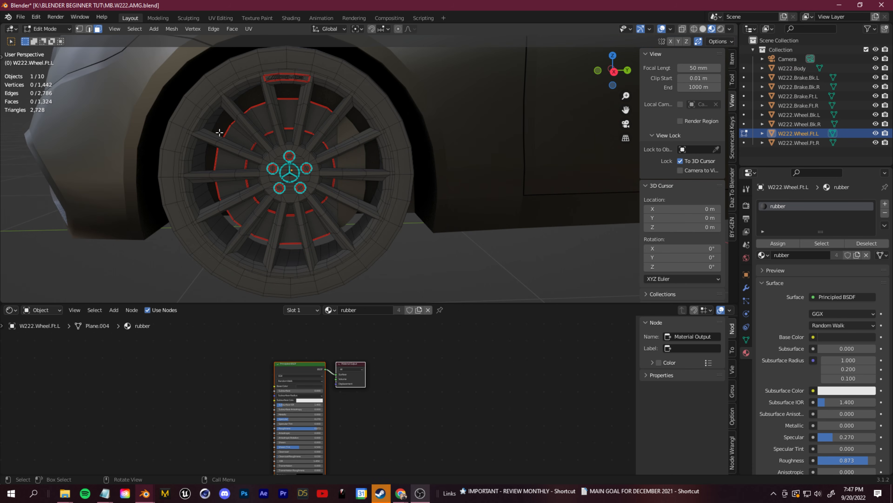
# Select the front wheel's whole spoked rim as linked geometry delimited by seams
pyautogui.click(135, 28)
pyautogui.moveTo(169, 193)
pyautogui.click(247, 193)
pyautogui.scroll(-4, 247, 194)
pyautogui.moveTo(247, 194); pyautogui.dragTo(340, 175, button='middle')
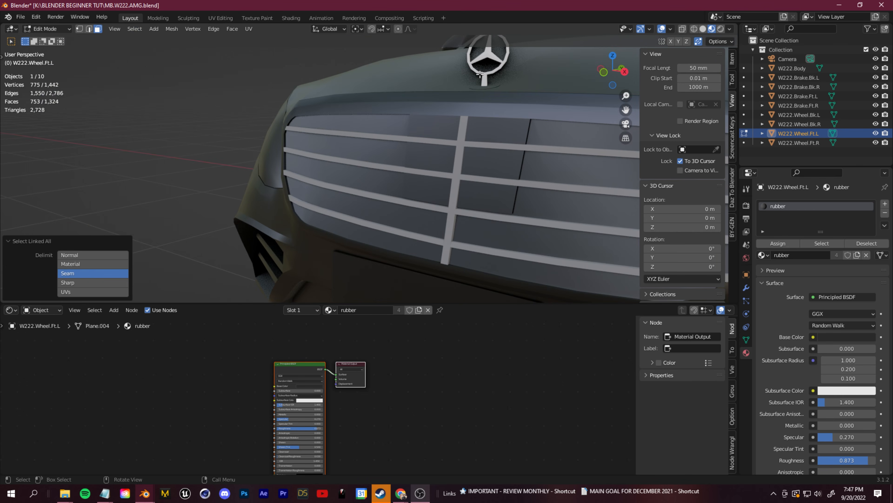
pyautogui.moveTo(507, 44); pyautogui.dragTo(424, 39, button='middle')
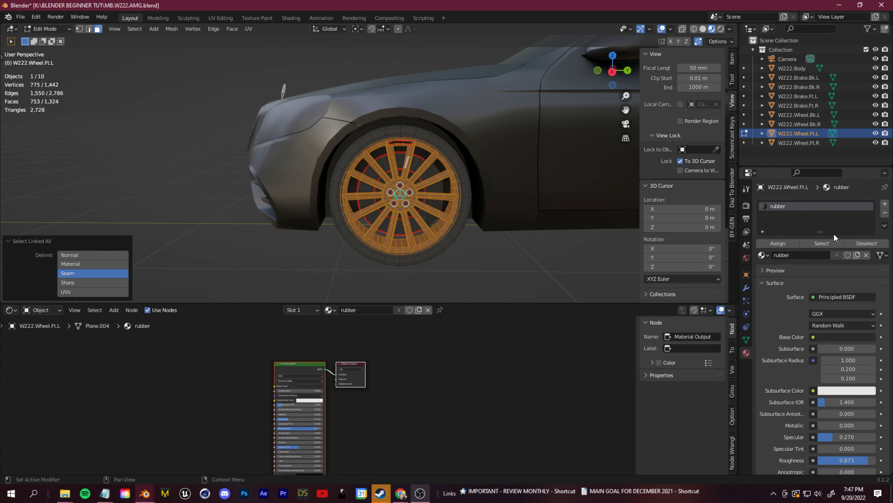
# Add a second material slot to the wheel with the existing "silver logo color", assign it to the rim and return to Object Mode
pyautogui.click(883, 206)
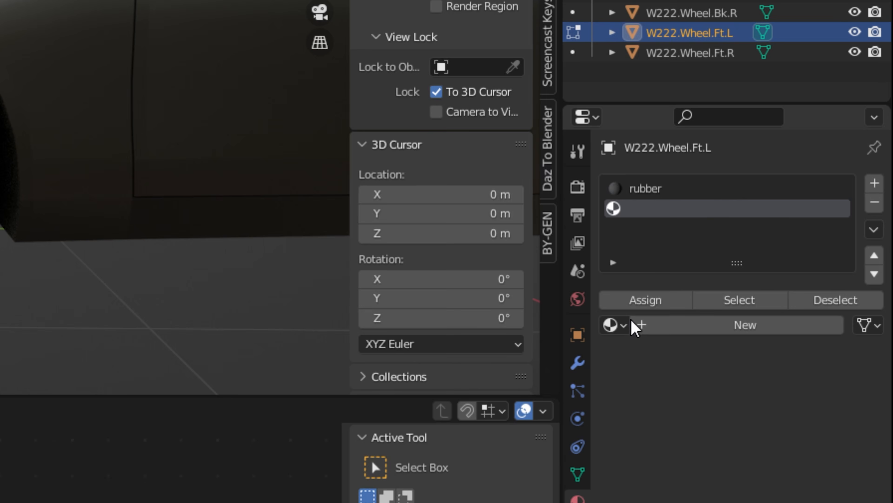
pyautogui.click(766, 270)
pyautogui.click(670, 411)
pyautogui.click(644, 299)
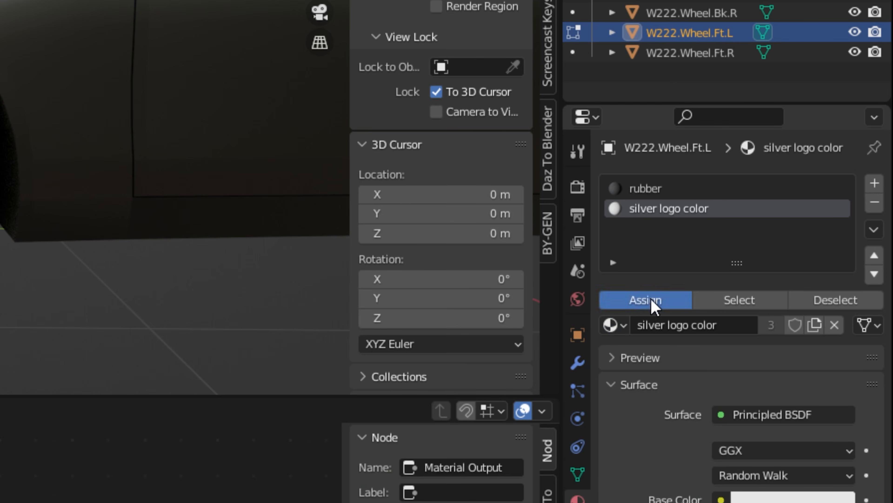
pyautogui.click(46, 29)
pyautogui.click(46, 39)
pyautogui.click(226, 150)
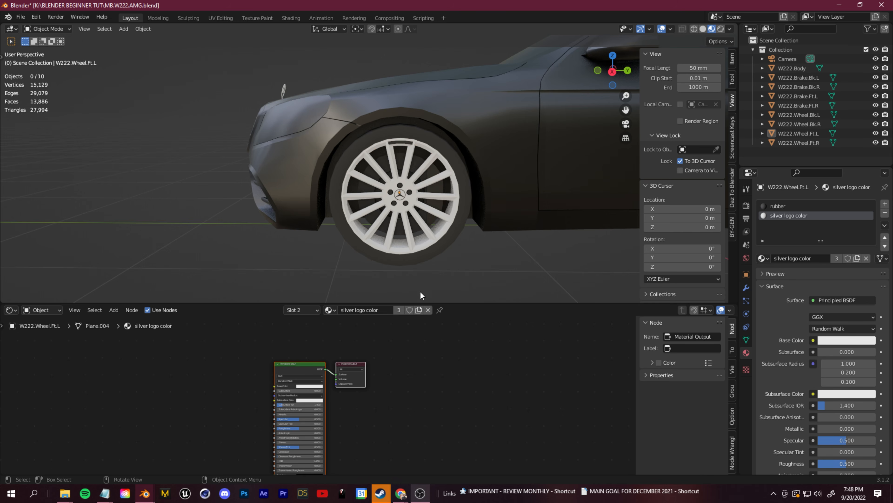
# Try removing the rubber material slot from the front wheel and undo the removal
pyautogui.moveTo(427, 299); pyautogui.dragTo(440, 294, button='middle')
pyautogui.click(779, 206)
pyautogui.scroll(2, 416, 148)
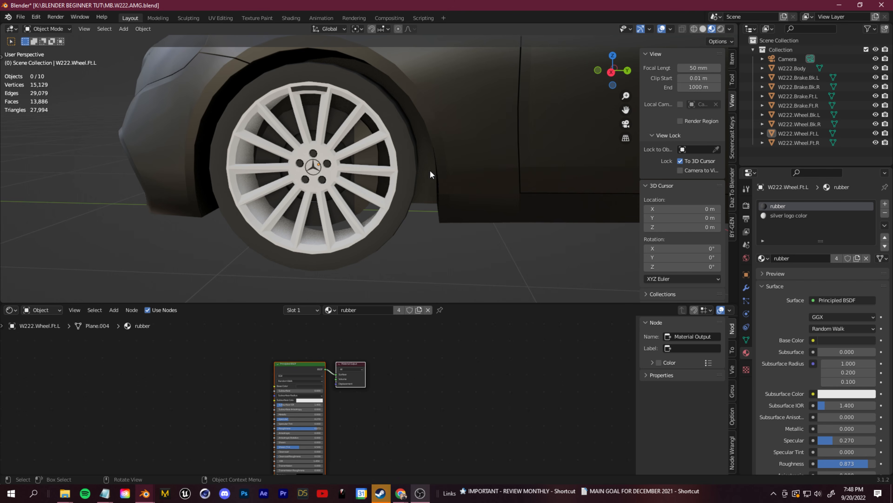
pyautogui.click(885, 212)
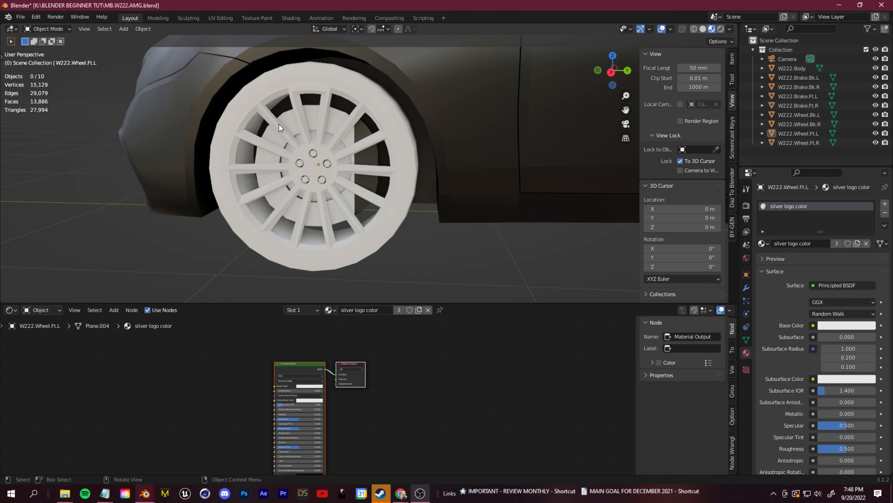
pyautogui.hotkey('ctrl', 'z')
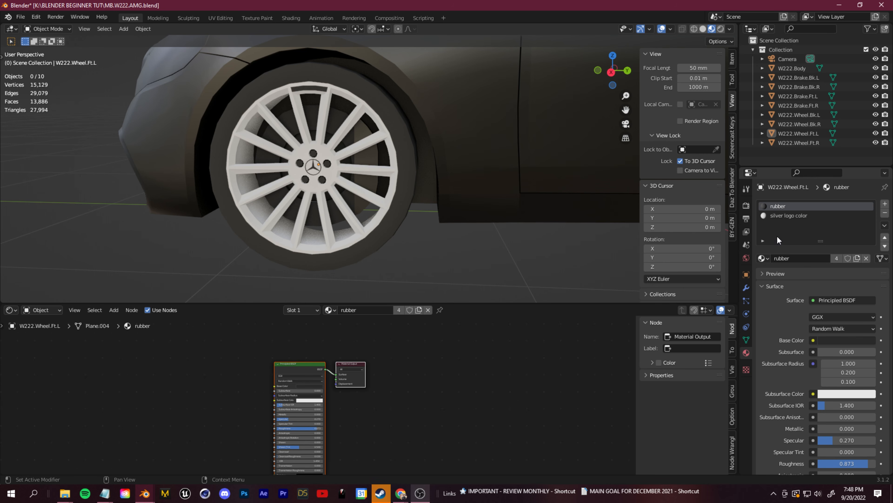
# Put W222.Body in Edit Mode with face selection and select one face in the middle of the windshield
pyautogui.click(762, 258)
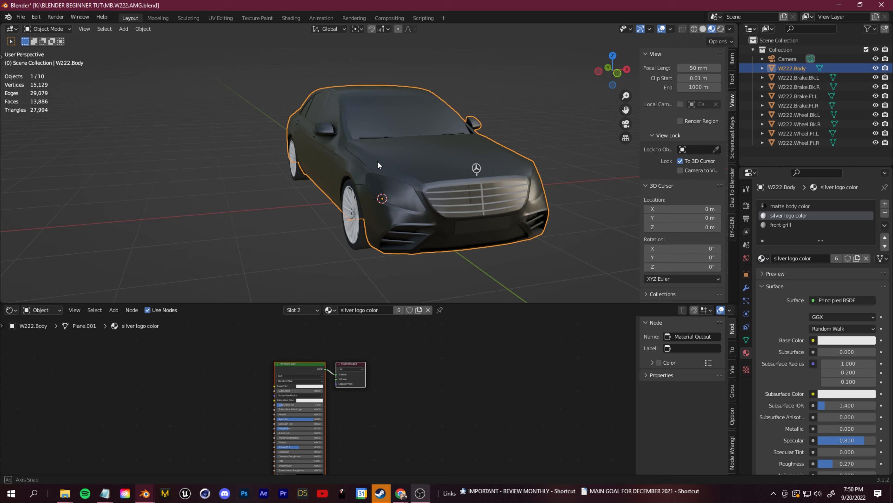
pyautogui.press('Tab')
pyautogui.moveTo(400, 151); pyautogui.dragTo(419, 164, button='middle')
pyautogui.click(98, 29)
pyautogui.click(387, 157)
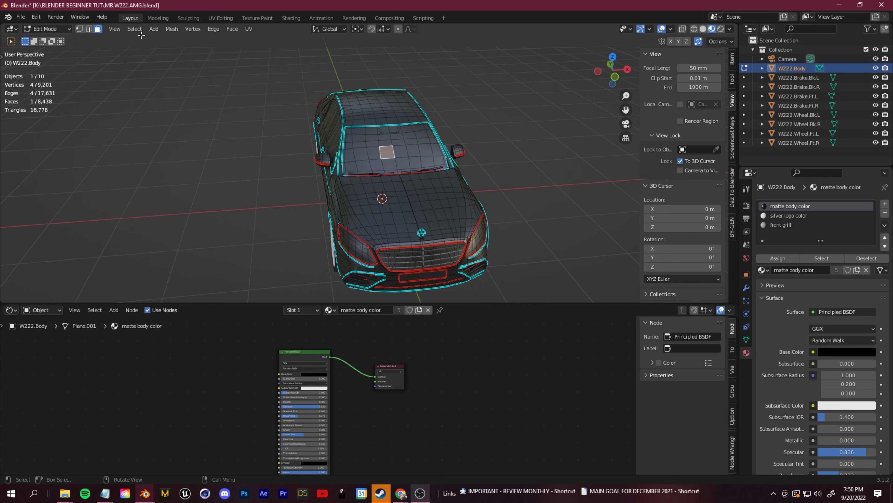
# Try selecting all geometry linked to the windshield face and undo the selection
pyautogui.click(133, 28)
pyautogui.moveTo(192, 195)
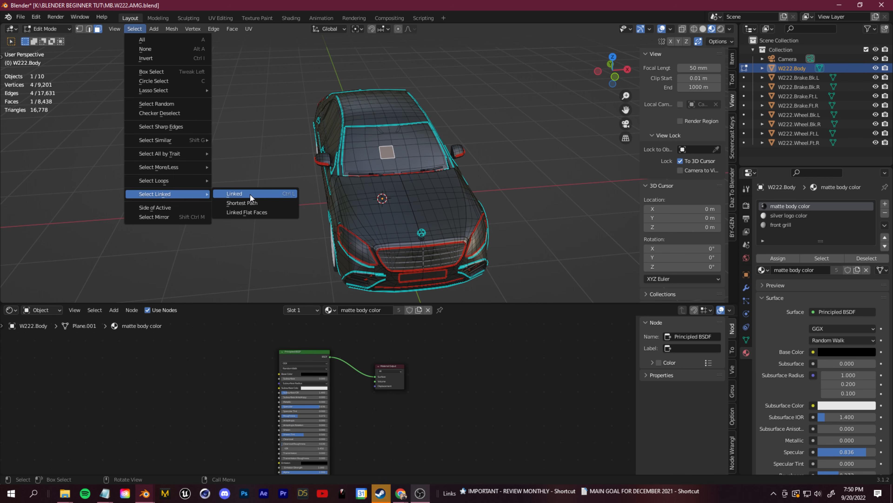
pyautogui.click(251, 195)
pyautogui.hotkey('ctrl', 'z')
# Box-select the windshield's central faces and add the remaining faces along its upper edge to the selection
pyautogui.scroll(5, 422, 176)
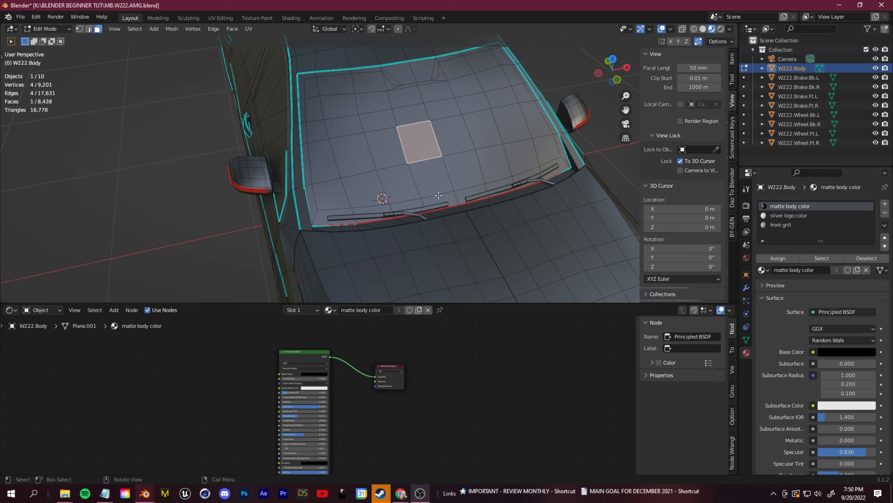
pyautogui.moveTo(439, 195); pyautogui.dragTo(405, 183, button='middle')
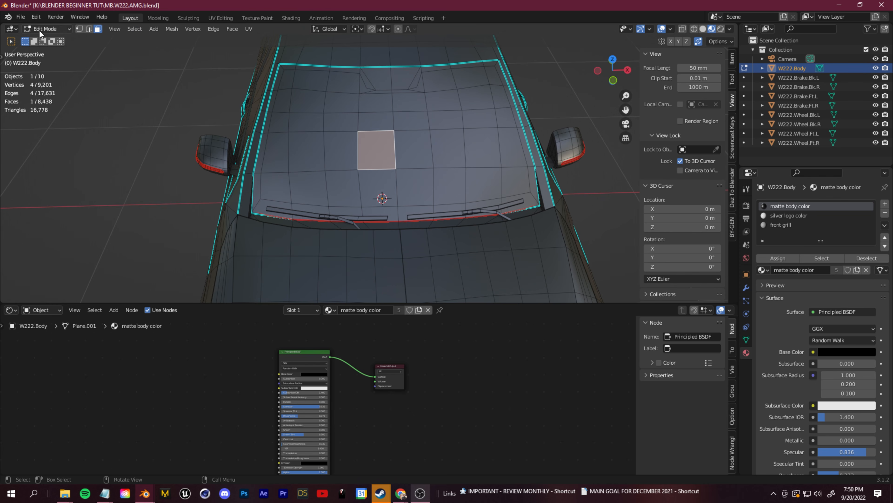
pyautogui.click(3, 55)
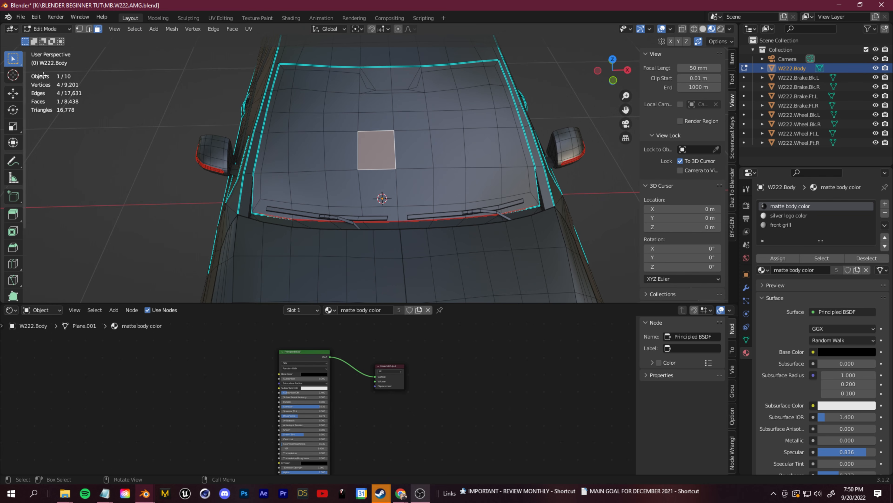
pyautogui.press('b')
pyautogui.moveTo(286, 81); pyautogui.dragTo(506, 206)
pyautogui.moveTo(443, 72); pyautogui.dragTo(416, 134, button='middle')
pyautogui.keyDown('shift'); pyautogui.click(513, 60); pyautogui.keyUp('shift')
pyautogui.keyDown('shift'); pyautogui.click(492, 62); pyautogui.keyUp('shift')
pyautogui.keyDown('shift'); pyautogui.click(458, 67); pyautogui.keyUp('shift')
pyautogui.keyDown('shift'); pyautogui.click(334, 71); pyautogui.keyUp('shift')
pyautogui.keyDown('shift'); pyautogui.click(301, 70); pyautogui.keyUp('shift')
pyautogui.keyDown('shift'); pyautogui.click(263, 68); pyautogui.keyUp('shift')
# Add the windshield faces along the wipers and in the lower corner to the selection
pyautogui.moveTo(317, 164); pyautogui.dragTo(323, 147, button='middle')
pyautogui.keyDown('shift'); pyautogui.click(322, 205); pyautogui.keyUp('shift')
pyautogui.keyDown('shift'); pyautogui.click(366, 203); pyautogui.keyUp('shift')
pyautogui.keyDown('shift'); pyautogui.click(410, 200); pyautogui.keyUp('shift')
pyautogui.keyDown('shift'); pyautogui.click(450, 194); pyautogui.keyUp('shift')
pyautogui.keyDown('shift'); pyautogui.click(496, 191); pyautogui.keyUp('shift')
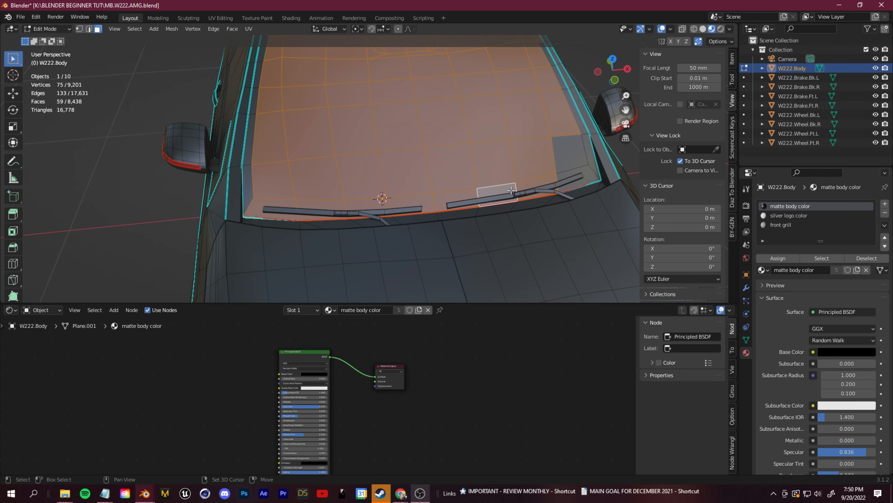
pyautogui.keyDown('shift'); pyautogui.click(580, 171); pyautogui.keyUp('shift')
pyautogui.keyDown('shift'); pyautogui.click(570, 152); pyautogui.keyUp('shift')
# Add the column of faces along the windshield's remaining side edge to complete the glass selection
pyautogui.moveTo(593, 155); pyautogui.dragTo(577, 165, button='middle')
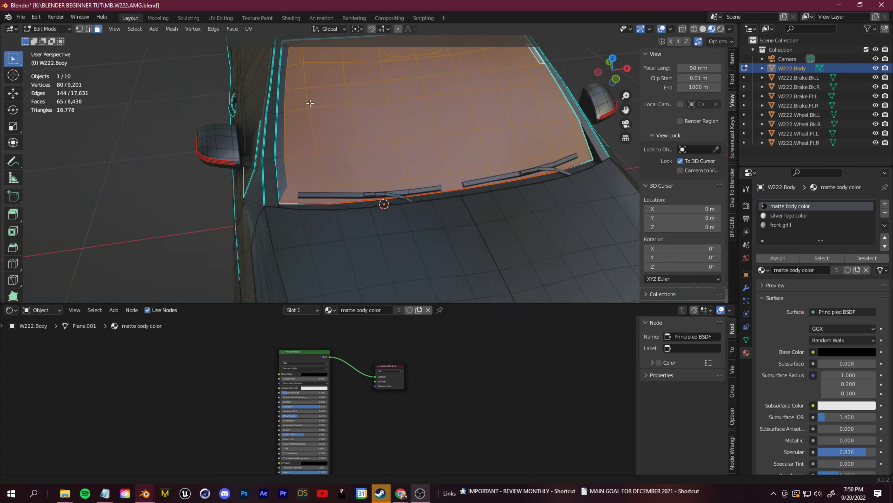
pyautogui.moveTo(309, 103); pyautogui.dragTo(308, 202, button='middle')
pyautogui.keyDown('shift'); pyautogui.click(308, 206); pyautogui.keyUp('shift')
pyautogui.keyDown('shift'); pyautogui.click(309, 129); pyautogui.keyUp('shift')
pyautogui.keyDown('shift'); pyautogui.click(308, 163); pyautogui.keyUp('shift')
pyautogui.keyDown('shift'); pyautogui.click(307, 101); pyautogui.keyUp('shift')
pyautogui.keyDown('shift'); pyautogui.click(312, 80); pyautogui.keyUp('shift')
pyautogui.moveTo(410, 135); pyautogui.dragTo(193, 78, button='middle')
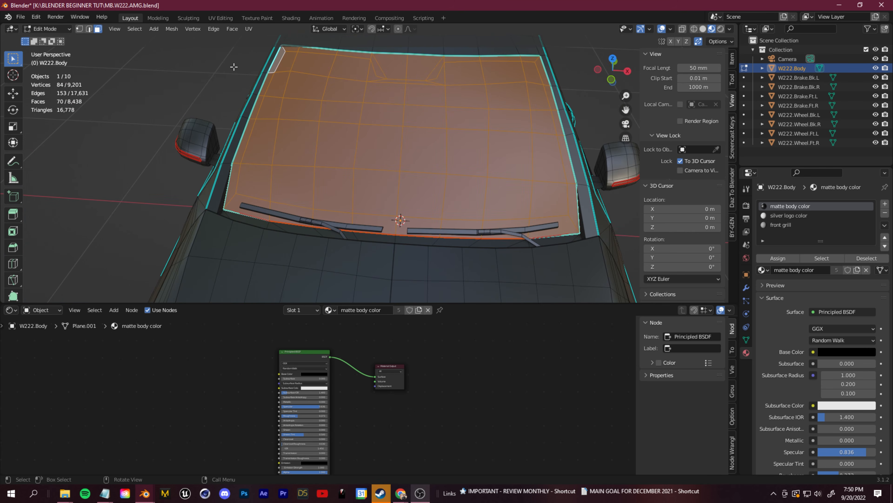
pyautogui.scroll(-2, 360, 164)
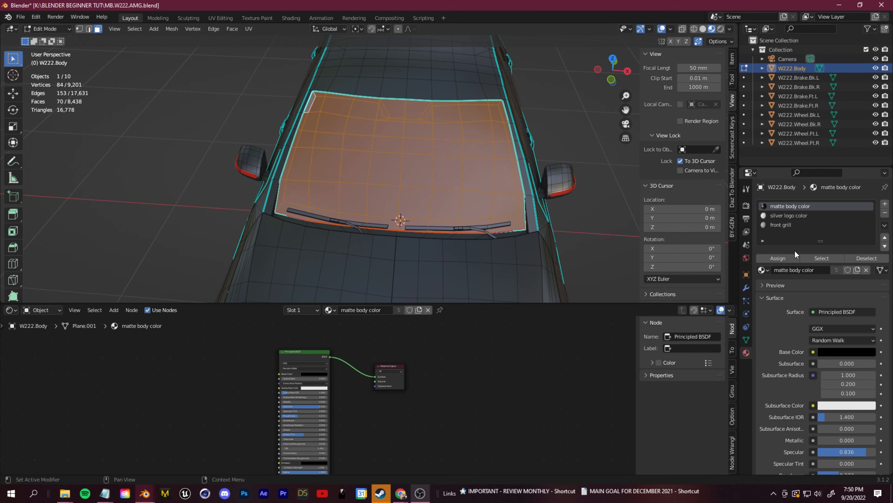
# Add a new material named "windshield glass" to the car body, assign it to the selected windshield faces and return to Object Mode
pyautogui.click(885, 204)
pyautogui.click(809, 270)
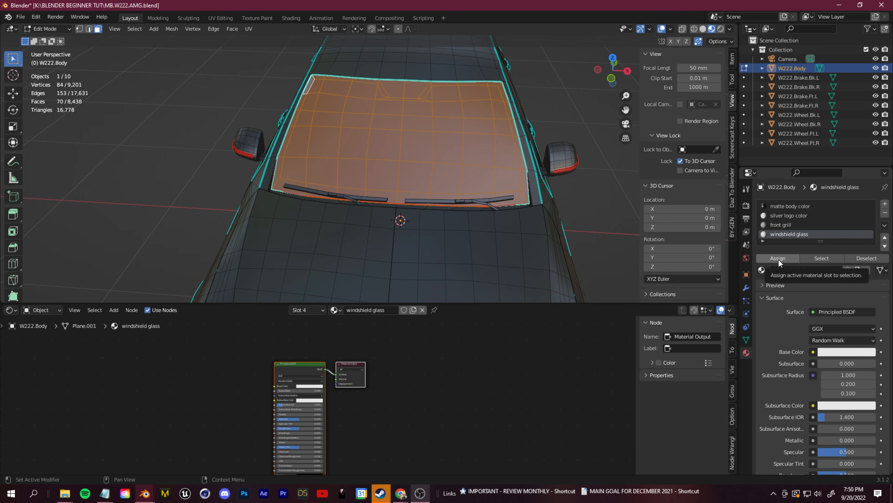
pyautogui.click(779, 260)
pyautogui.click(56, 28)
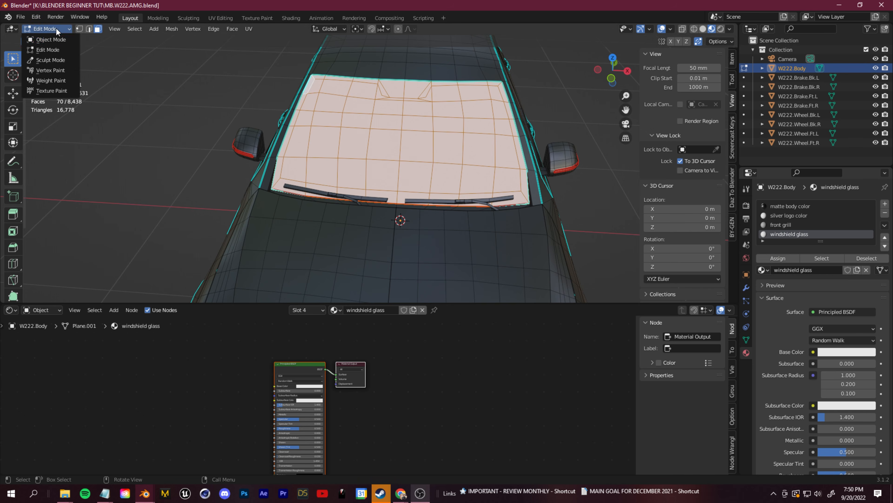
pyautogui.click(54, 38)
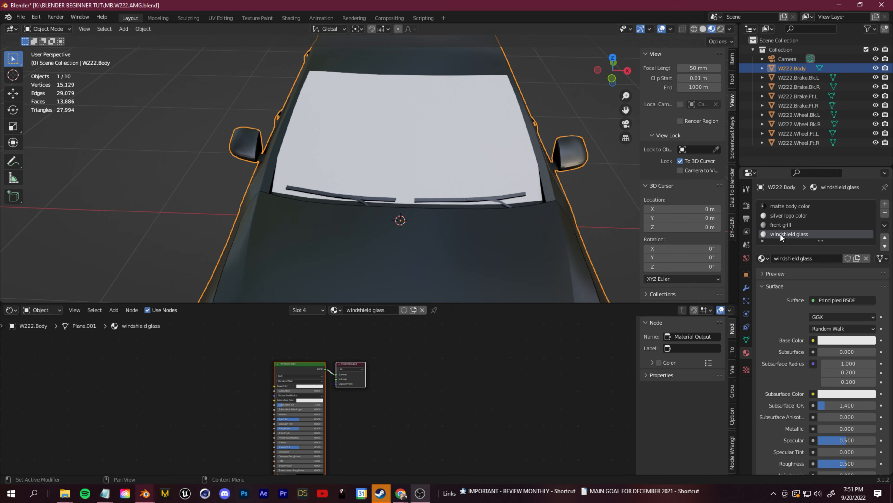
# Examine the windshield's new material from the front and side, keeping the car body as the selected object
pyautogui.moveTo(366, 179); pyautogui.dragTo(422, 175, button='middle')
pyautogui.scroll(-2, 422, 176)
pyautogui.moveTo(549, 200); pyautogui.dragTo(506, 212, button='middle')
pyautogui.click(439, 135)
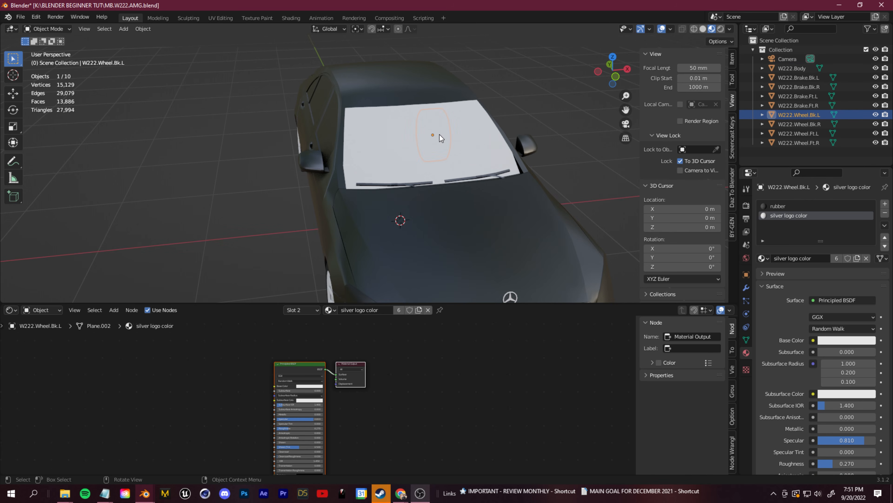
pyautogui.click(459, 159)
pyautogui.moveTo(574, 220); pyautogui.dragTo(497, 220, button='middle')
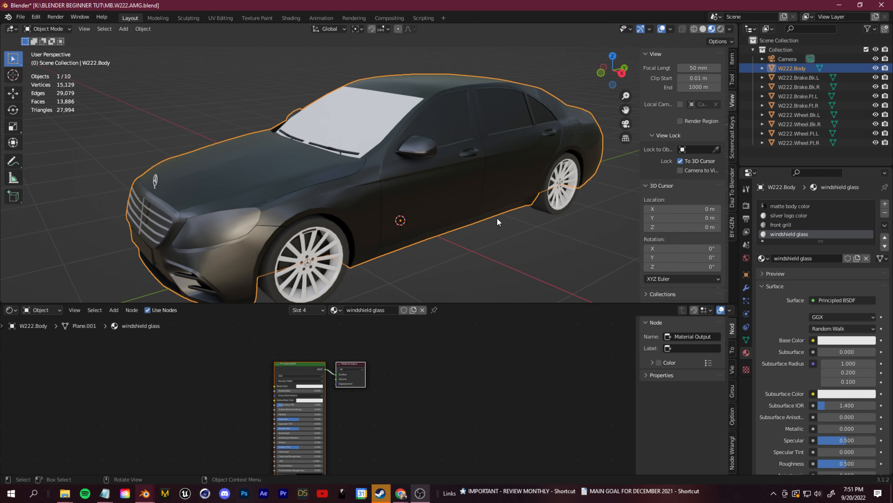
pyautogui.moveTo(467, 227); pyautogui.dragTo(532, 230, button='middle')
# In the windshield glass viewport display settings, enable Backface Culling, set Blend Mode to Alpha Clip and Shadow Mode to None
pyautogui.scroll(-12, 774, 306)
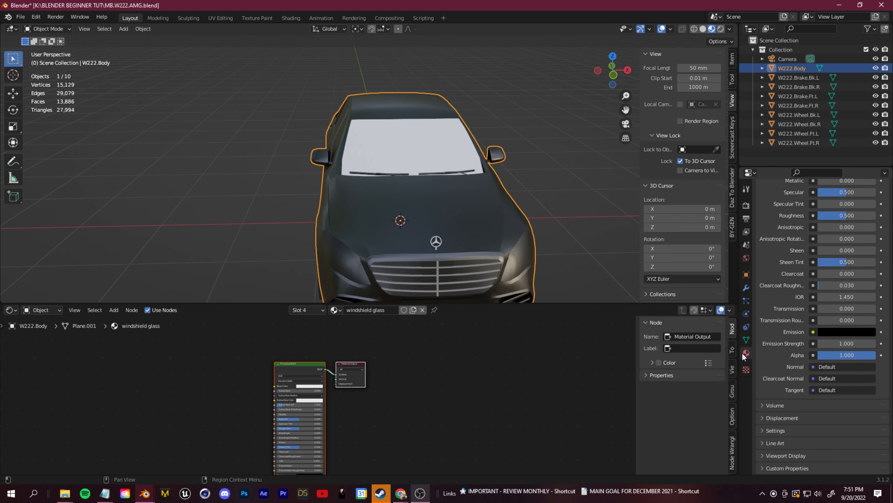
pyautogui.click(762, 456)
pyautogui.scroll(-8, 783, 416)
pyautogui.scroll(-1, 783, 416)
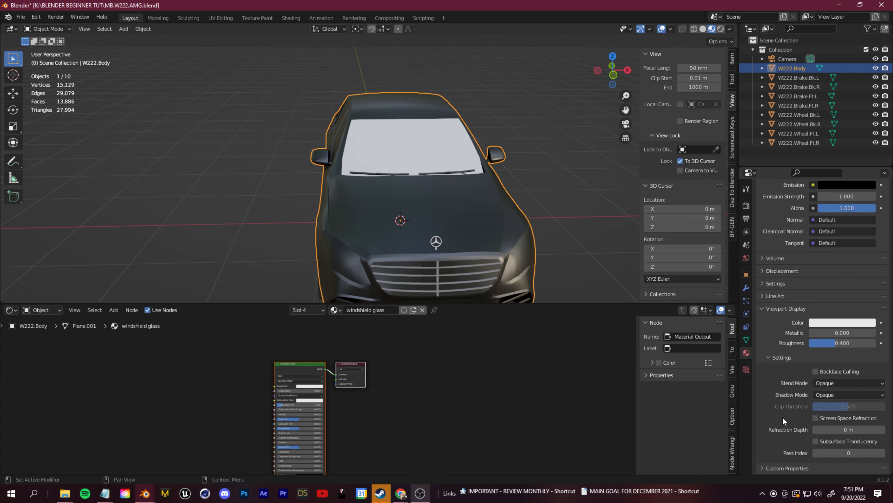
pyautogui.click(841, 383)
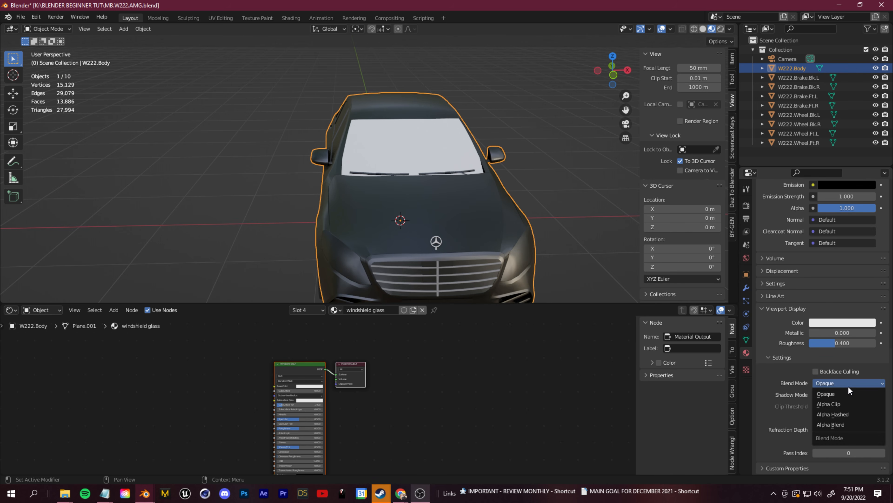
pyautogui.click(835, 382)
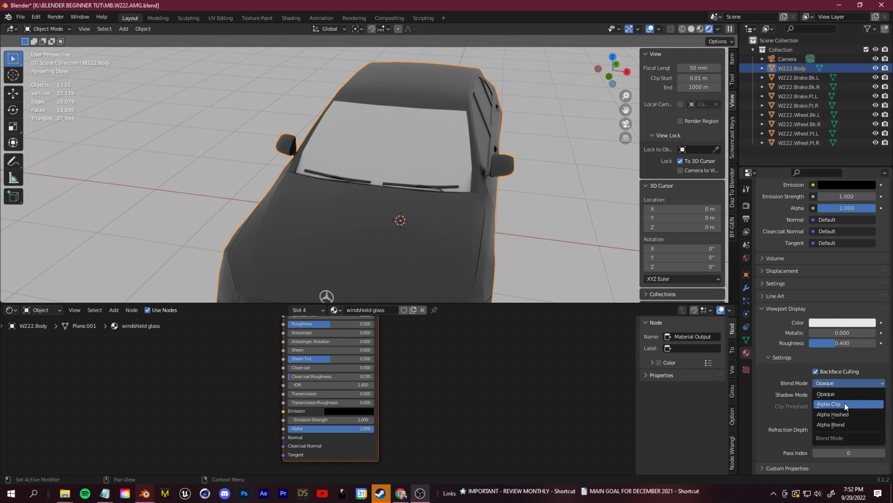
pyautogui.click(845, 403)
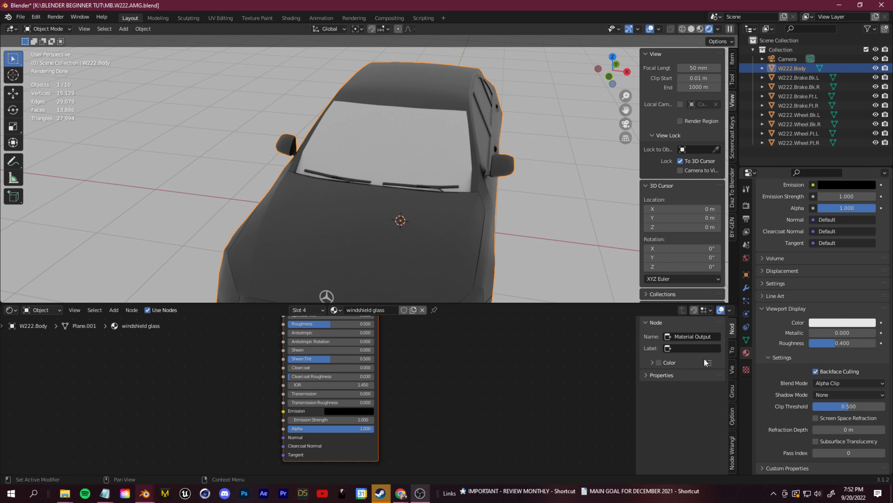
# Lower the Alpha of the windshield glass Principled BSDF node to about 0.218
pyautogui.keyDown('shift'); pyautogui.scroll(5, 215, 375); pyautogui.keyUp('shift')
pyautogui.moveTo(213, 391); pyautogui.dragTo(222, 441, button='middle')
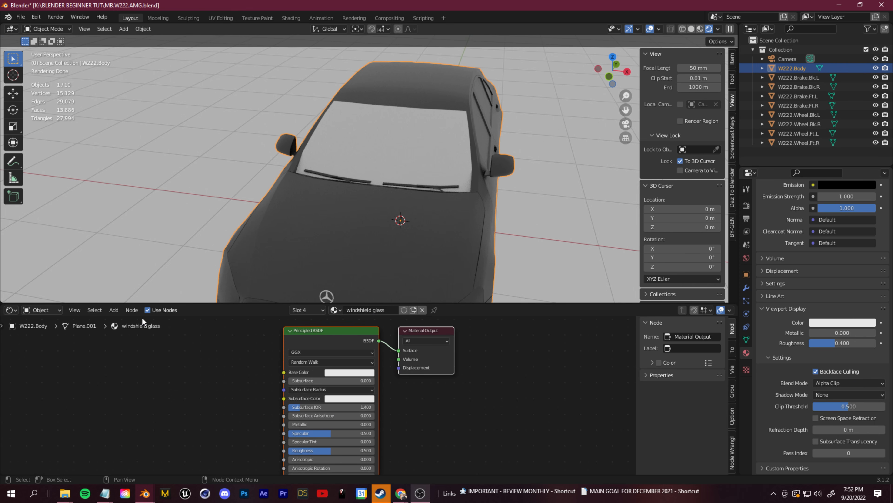
pyautogui.moveTo(218, 379); pyautogui.dragTo(145, 402, button='middle')
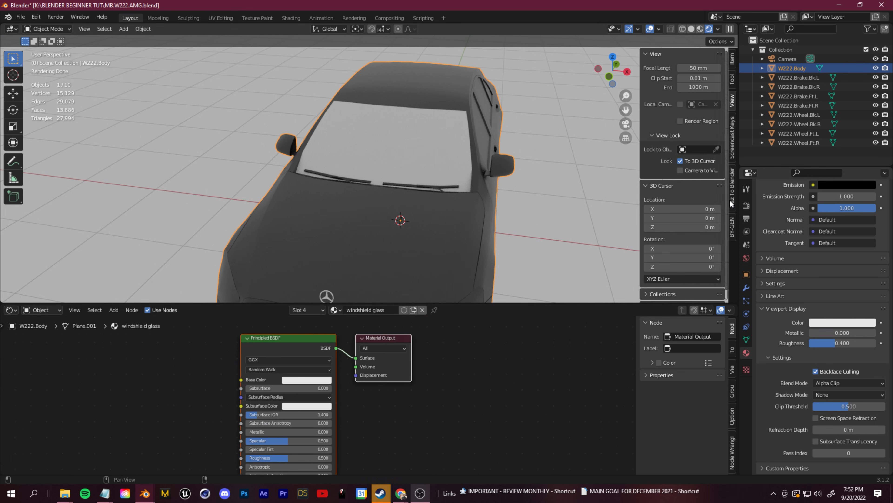
pyautogui.moveTo(184, 425); pyautogui.dragTo(233, 347, button='middle')
pyautogui.moveTo(227, 453); pyautogui.dragTo(243, 383, button='middle')
pyautogui.moveTo(380, 418); pyautogui.dragTo(326, 419)
pyautogui.moveTo(310, 193); pyautogui.dragTo(457, 230, button='middle')
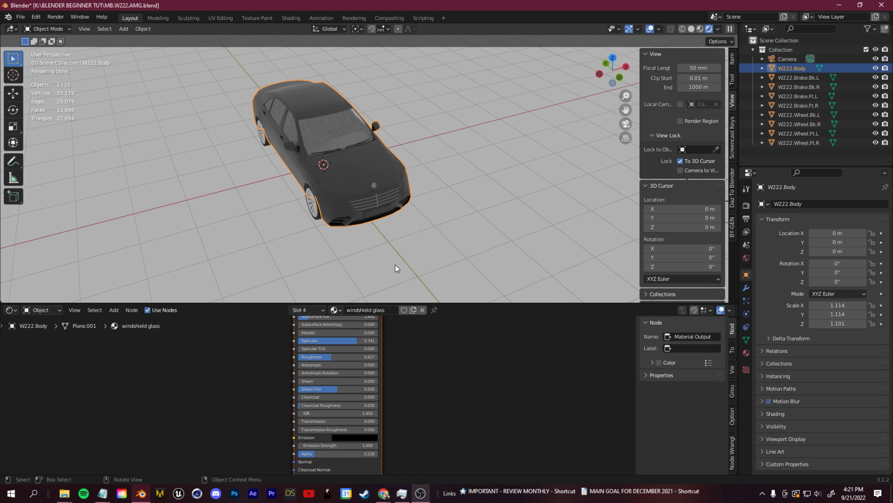
# Put the car body in Edit Mode and select both front headlights as linked geometry delimited by seams
pyautogui.moveTo(395, 265); pyautogui.dragTo(265, 163, button='middle')
pyautogui.keyDown('shift'); pyautogui.moveTo(330, 188); pyautogui.dragTo(387, 164, button='middle'); pyautogui.keyUp('shift')
pyautogui.scroll(2, 388, 163)
pyautogui.keyDown('shift'); pyautogui.moveTo(465, 171); pyautogui.dragTo(467, 191, button='middle'); pyautogui.keyUp('shift')
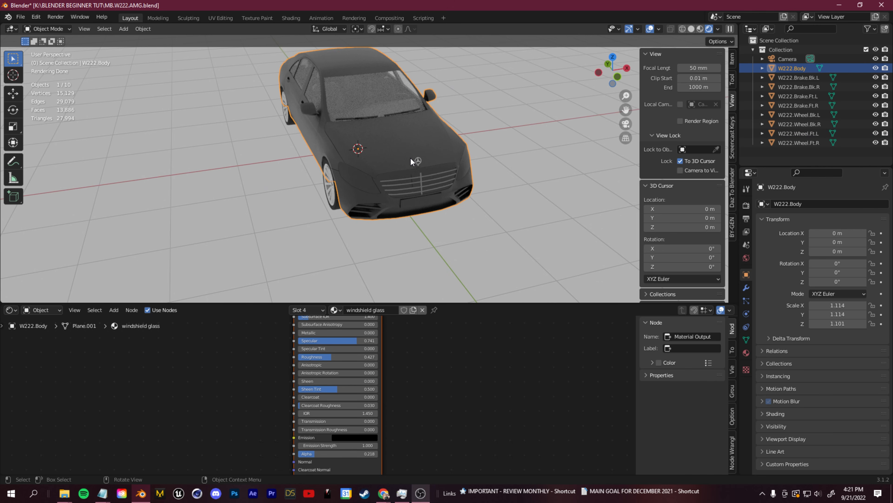
pyautogui.press('Tab')
pyautogui.scroll(4, 387, 158)
pyautogui.click(336, 175)
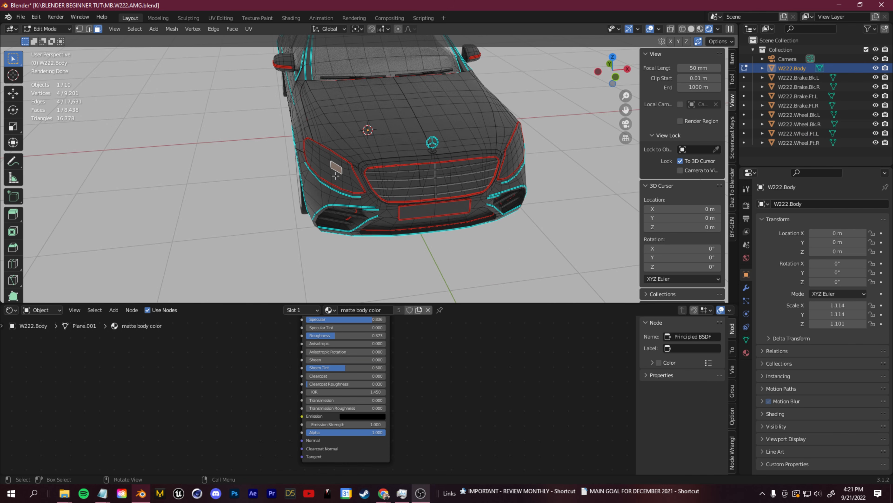
pyautogui.click(133, 30)
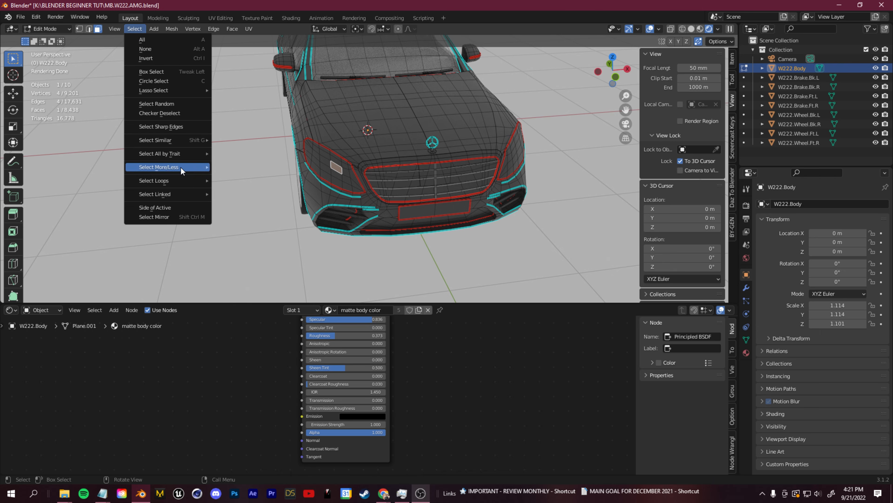
pyautogui.moveTo(315, 184)
pyautogui.mouseDown(button='middle')
pyautogui.moveTo(328, 185)
pyautogui.moveTo(306, 186)
pyautogui.mouseUp(button='middle')
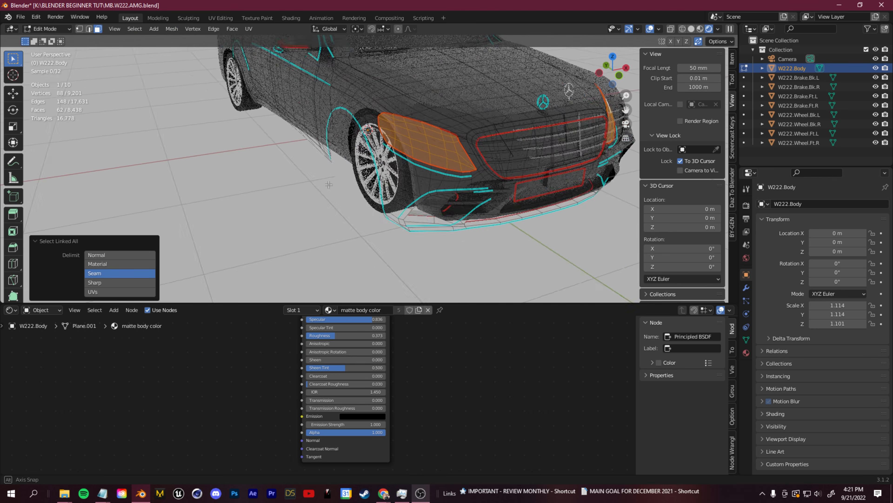
pyautogui.scroll(-1, 306, 187)
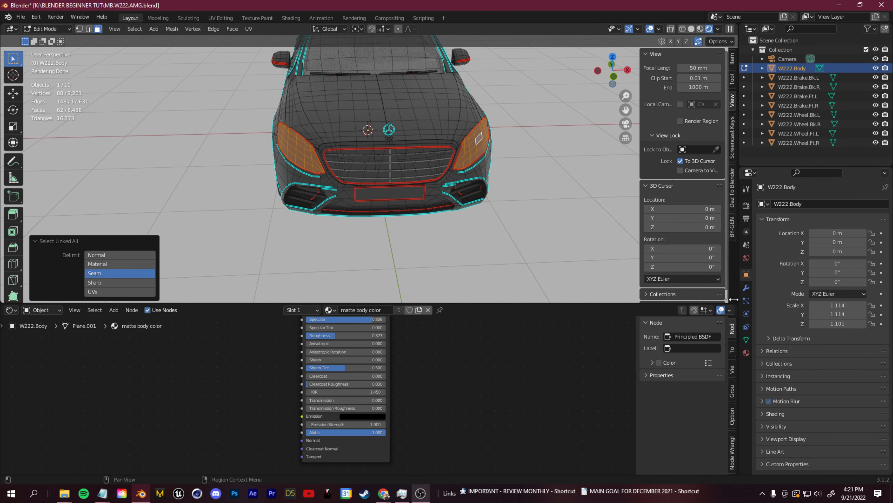
# Add a new material named "Glowing headlights" to the car body, assign it to the selected headlights and return to Object Mode
pyautogui.click(746, 353)
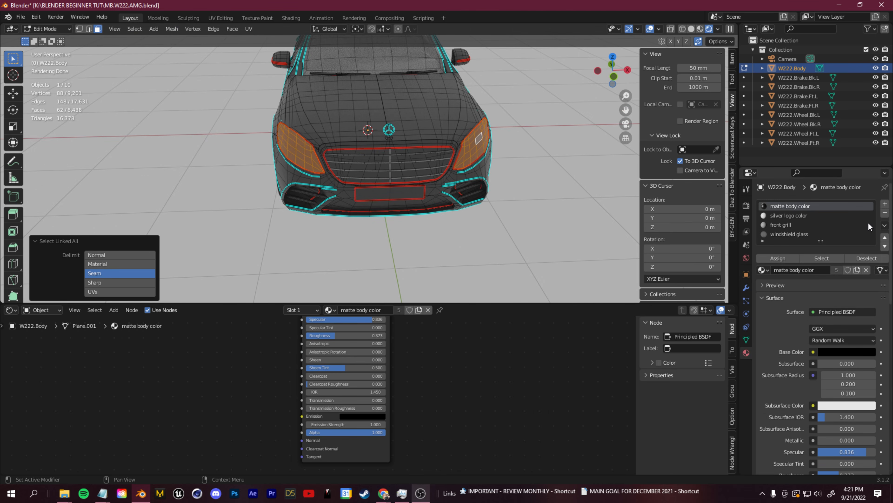
pyautogui.click(885, 204)
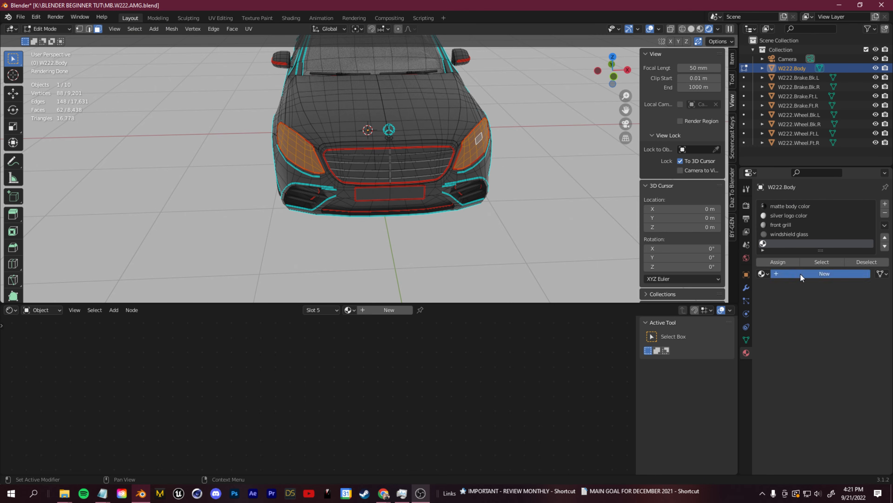
pyautogui.click(800, 274)
pyautogui.write('GL')
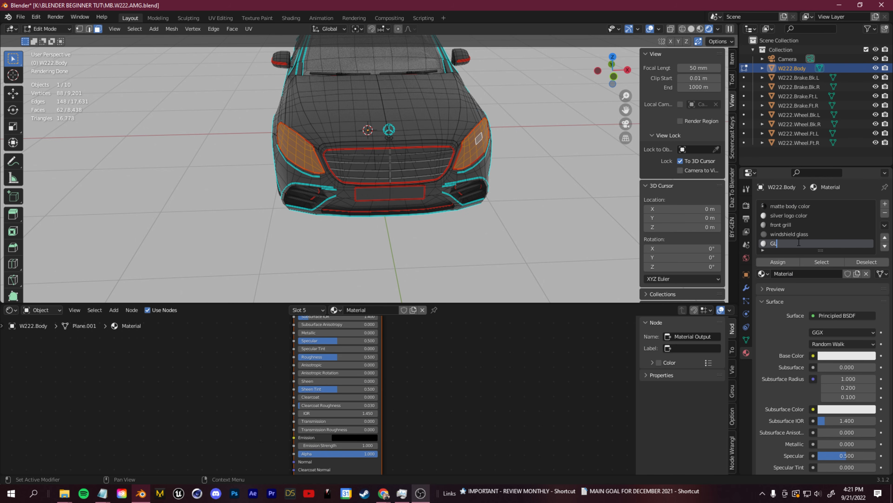
pyautogui.write('owing headlights')
pyautogui.press('Return')
pyautogui.press('Tab')
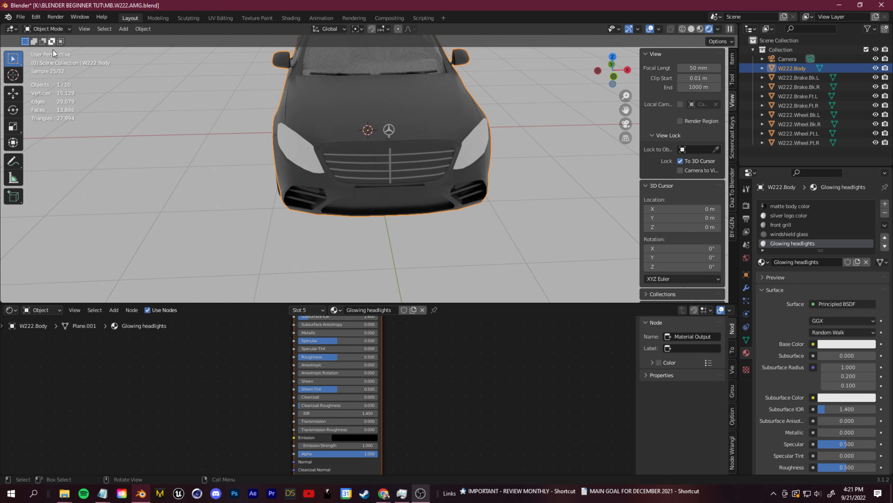
pyautogui.moveTo(53, 49); pyautogui.dragTo(299, 152, button='middle')
pyautogui.moveTo(410, 185); pyautogui.dragTo(554, 228, button='middle')
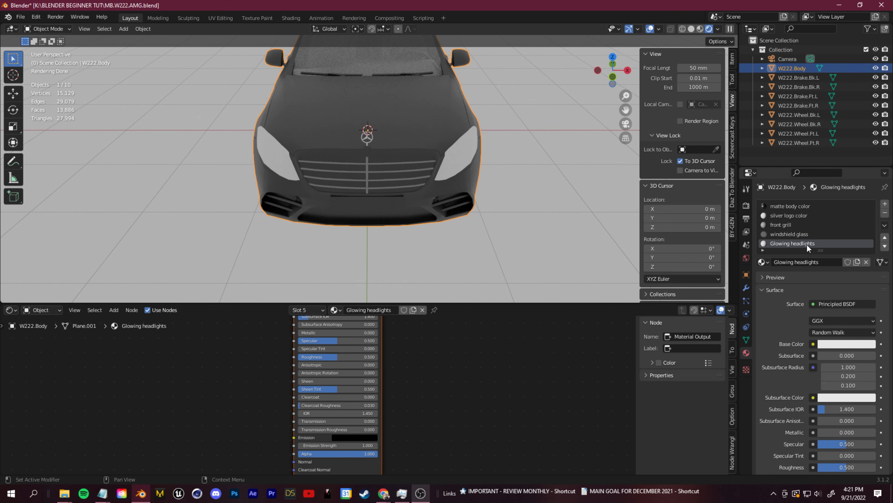
# Give the Glowing headlights material's Principled BSDF a light cyan Emission colour and raise its Emission Strength to about 7.2
pyautogui.moveTo(488, 351); pyautogui.dragTo(520, 370, button='middle')
pyautogui.click(10, 310)
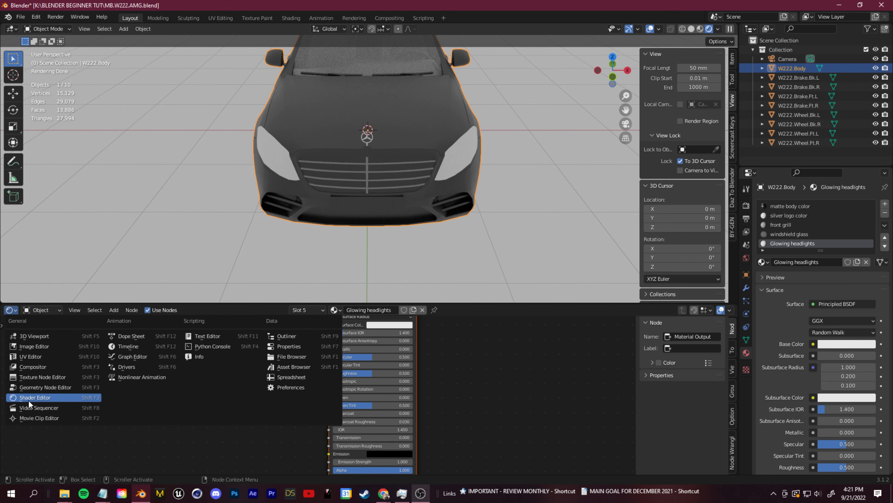
pyautogui.click(35, 397)
pyautogui.scroll(3, 363, 415)
pyautogui.moveTo(500, 403); pyautogui.dragTo(503, 382, button='middle')
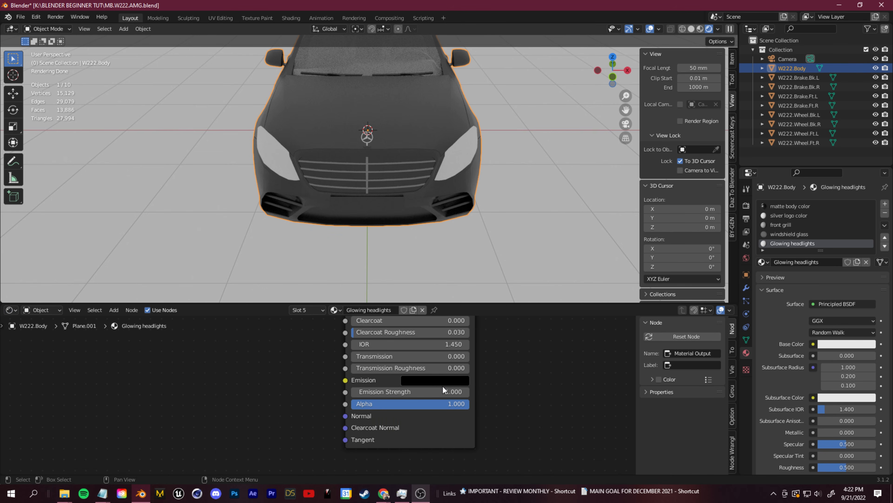
pyautogui.click(427, 383)
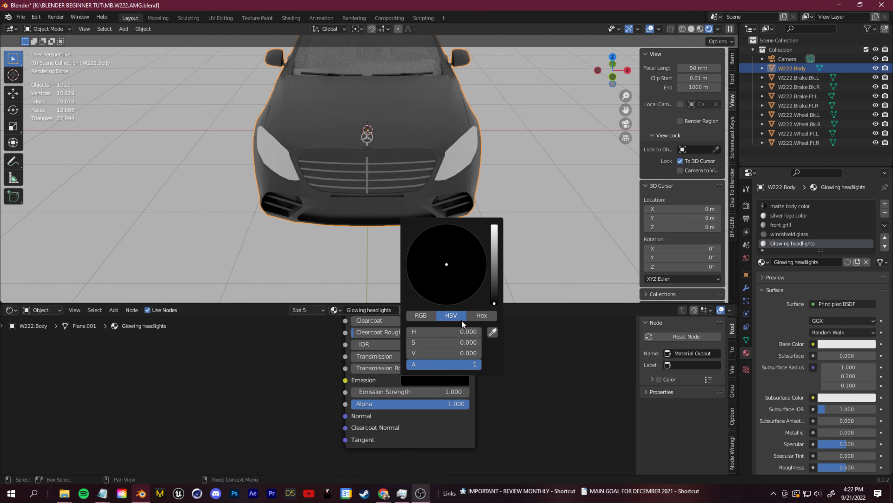
pyautogui.click(447, 382)
pyautogui.moveTo(495, 297); pyautogui.dragTo(494, 225)
pyautogui.moveTo(448, 259); pyautogui.dragTo(449, 250)
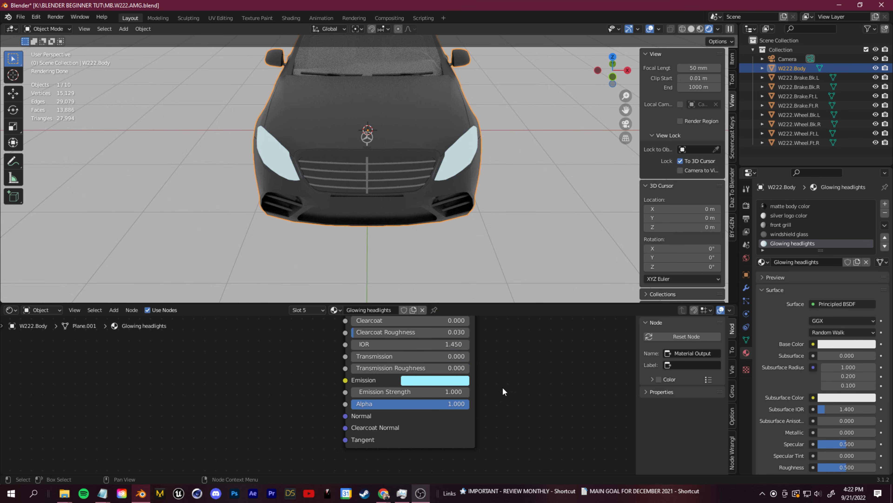
pyautogui.moveTo(446, 392); pyautogui.dragTo(468, 392)
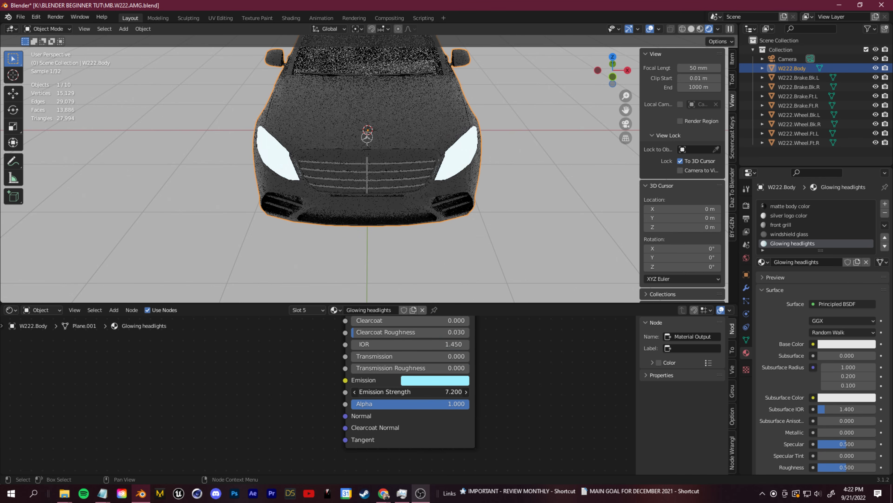
# Deselect the car body, switch the render engine to Eevee and enable Bloom
pyautogui.click(380, 197)
pyautogui.click(171, 201)
pyautogui.moveTo(171, 201); pyautogui.dragTo(260, 194, button='middle')
pyautogui.scroll(2, 473, 179)
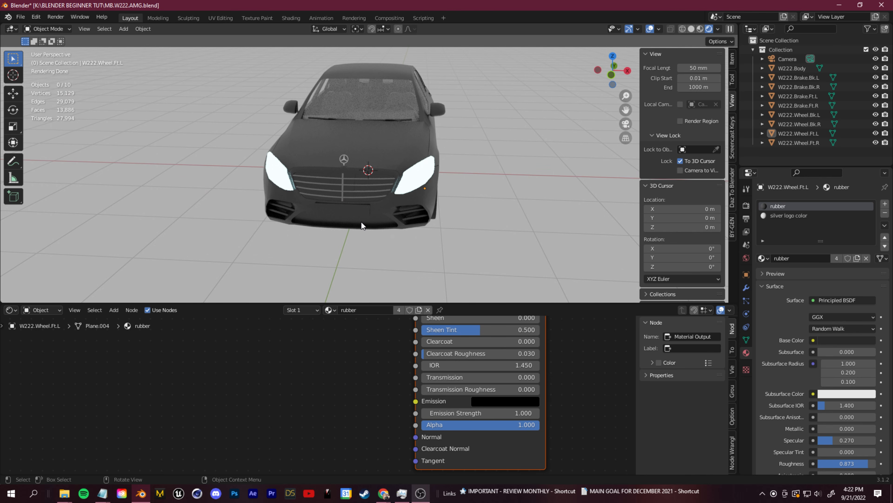
pyautogui.click(747, 205)
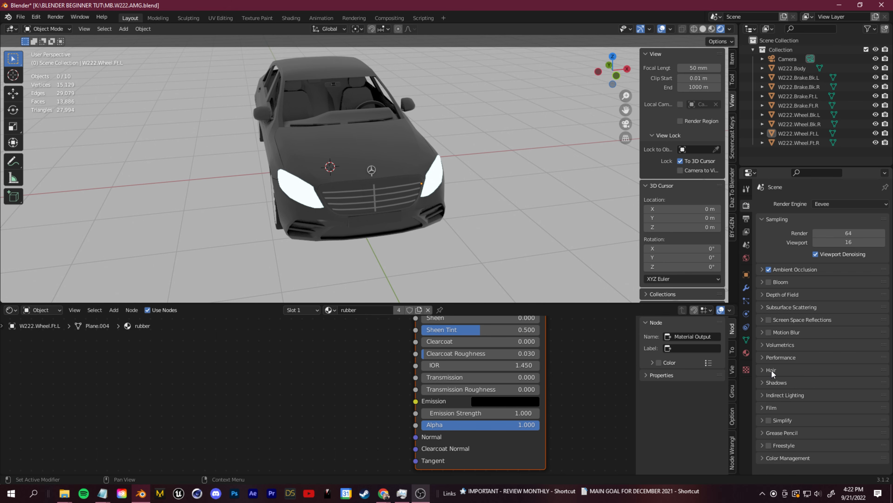
pyautogui.click(769, 282)
# Examine the headlights' glow on the car from several angles and distances
pyautogui.moveTo(385, 242); pyautogui.dragTo(455, 227, button='middle')
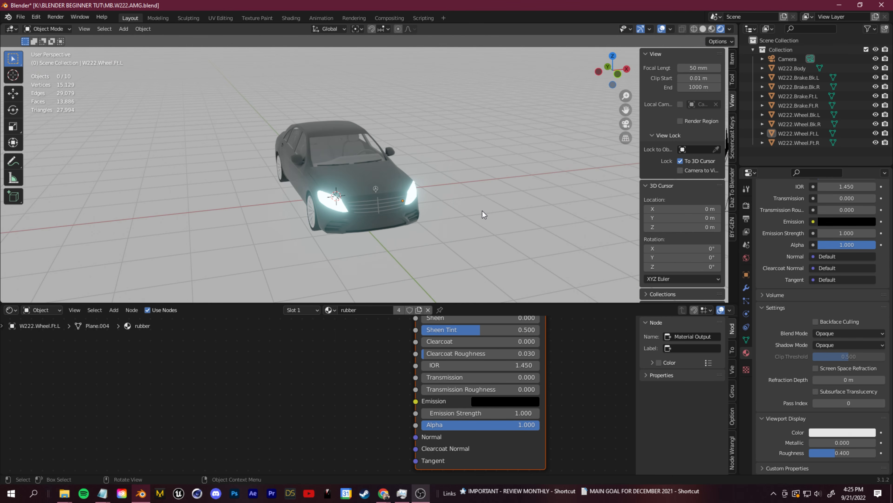
pyautogui.moveTo(464, 195)
pyautogui.mouseDown(button='middle')
pyautogui.moveTo(436, 179)
pyautogui.moveTo(437, 208)
pyautogui.moveTo(478, 186)
pyautogui.moveTo(413, 186)
pyautogui.moveTo(463, 198)
pyautogui.mouseUp(button='middle')
pyautogui.scroll(5, 413, 185)
pyautogui.scroll(-5, 463, 197)
pyautogui.scroll(3, 399, 213)
pyautogui.scroll(-3, 419, 208)
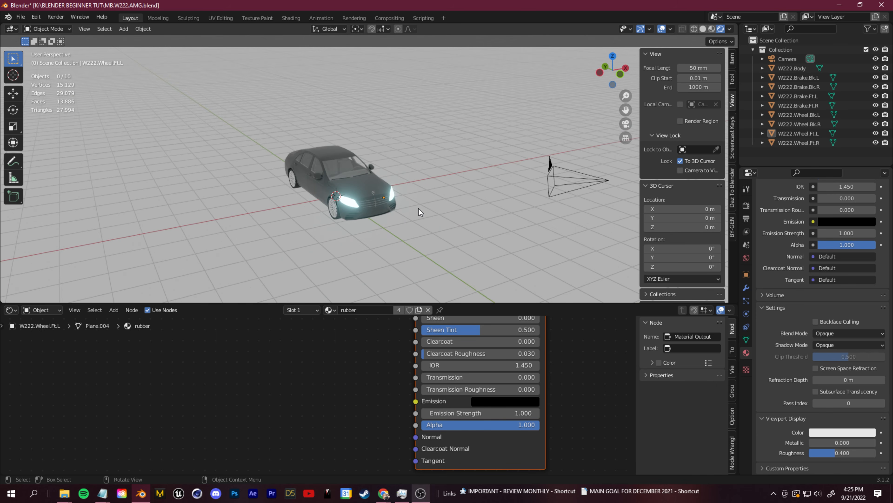
pyautogui.scroll(2, 416, 208)
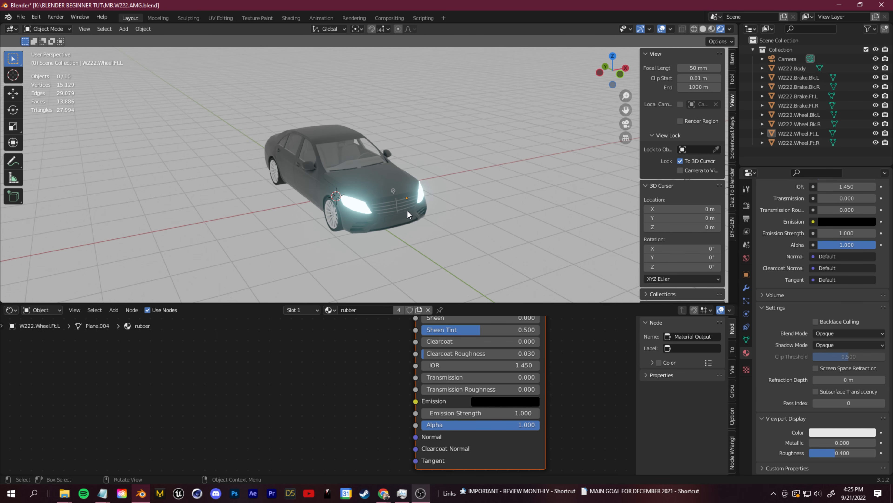
pyautogui.moveTo(407, 211); pyautogui.dragTo(387, 168, button='middle')
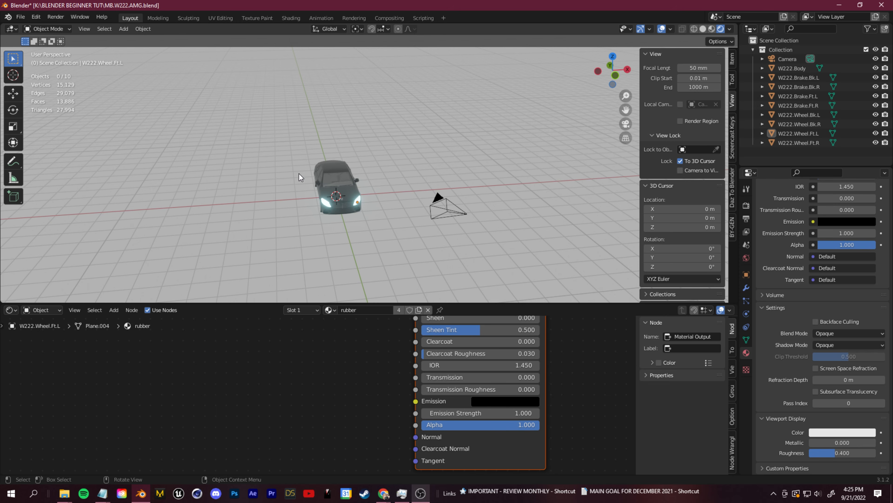
# Add an area light and place it in front of the car at about X 3.44 m, Y -3.36 m, Z 2.19 m
pyautogui.hotkey('shift', 'a')
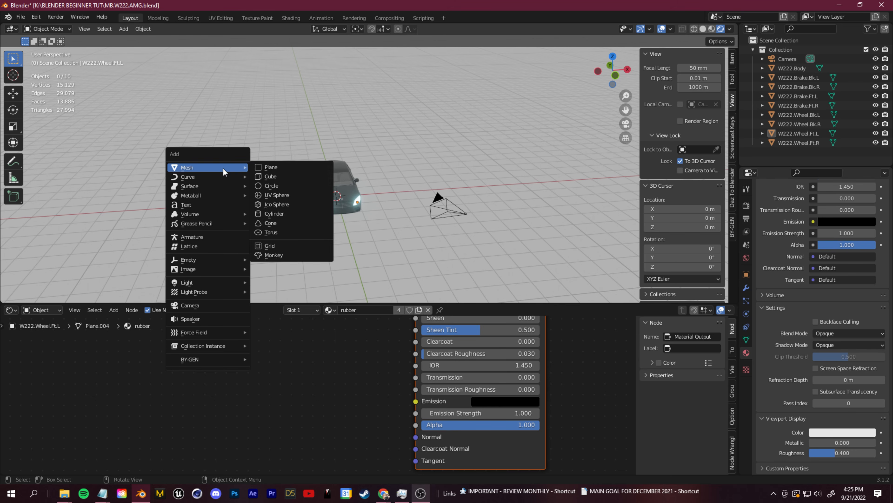
pyautogui.moveTo(225, 283)
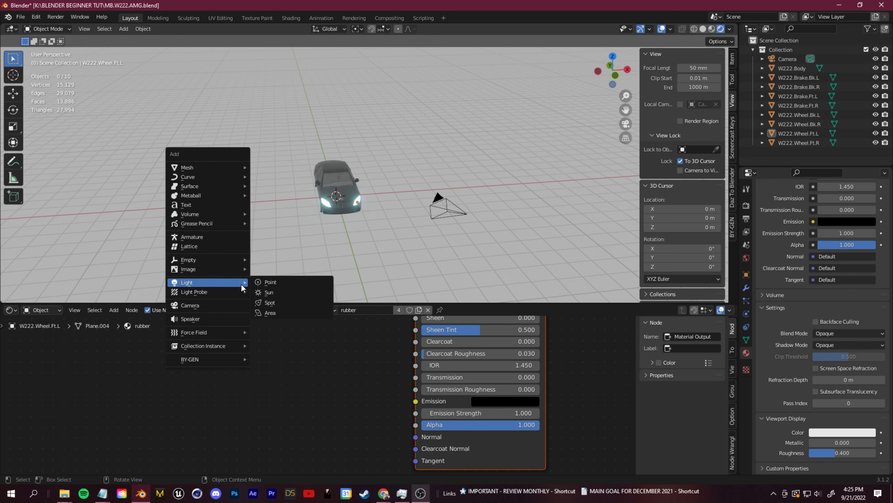
pyautogui.click(278, 313)
pyautogui.moveTo(299, 203); pyautogui.dragTo(353, 203, button='middle')
pyautogui.press('g')
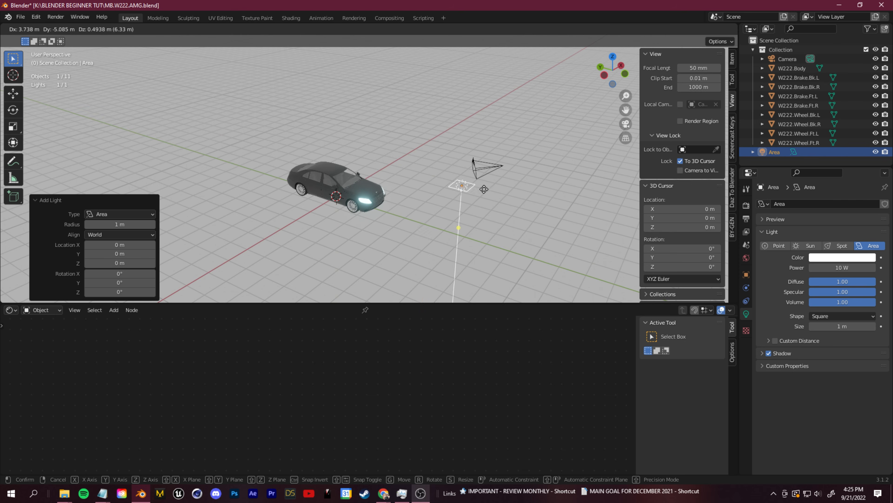
pyautogui.click(446, 155)
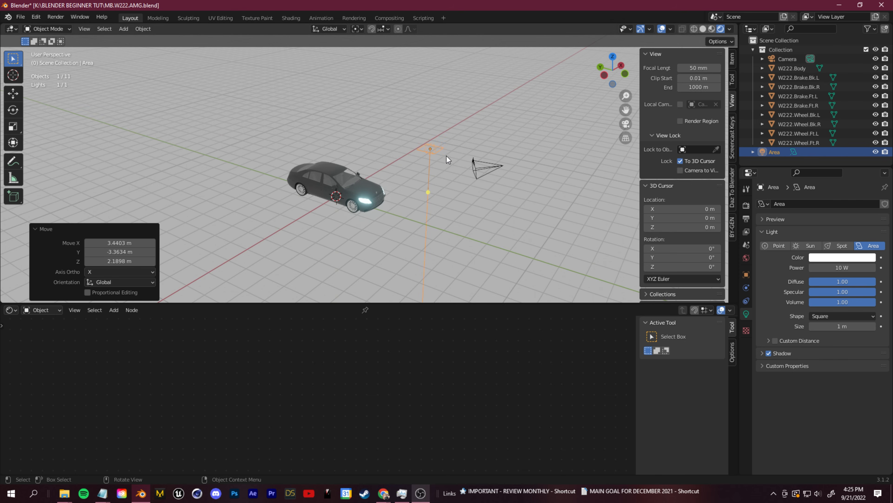
# Rotate the area light to about X 20.8°, Y 89.4°, Z -20.8° and move it to about X 5.54 m, Y -5.56 m, Z 0.73 m
pyautogui.click(747, 274)
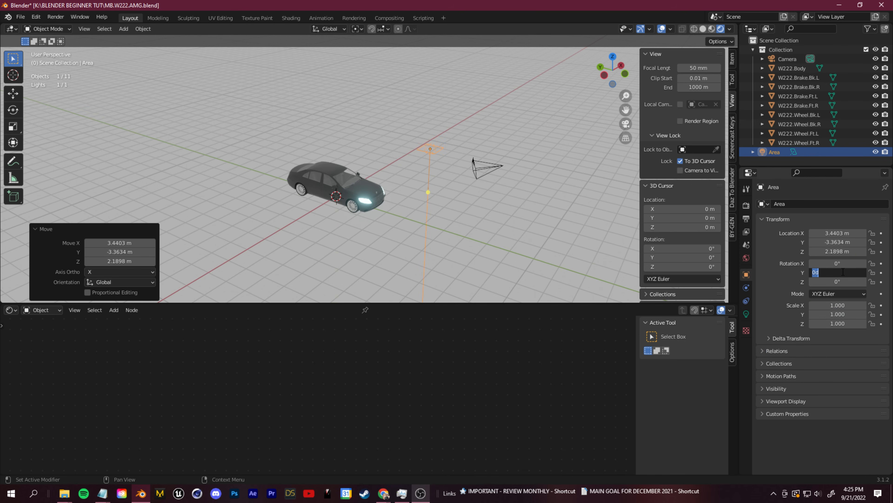
pyautogui.press('Return')
pyautogui.moveTo(345, 183); pyautogui.dragTo(354, 210, button='middle')
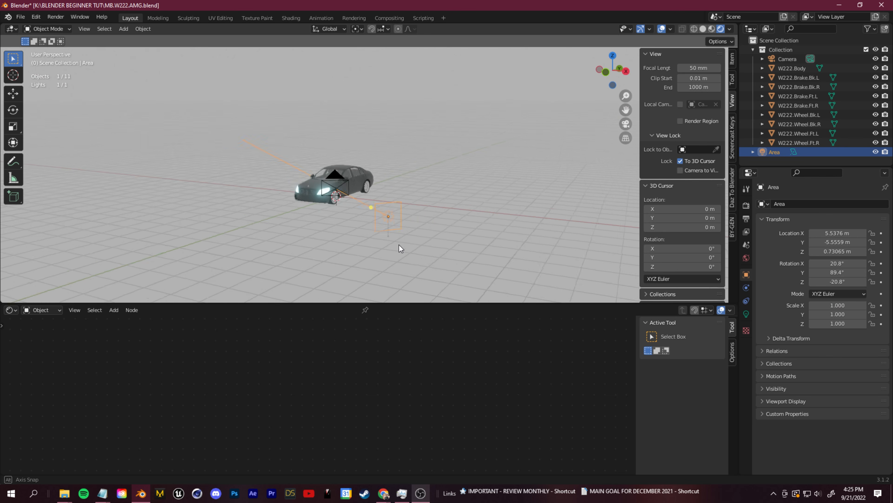
# Scale the area light beside the car up to about 2.96 on all axes
pyautogui.moveTo(399, 245); pyautogui.dragTo(424, 202, button='middle')
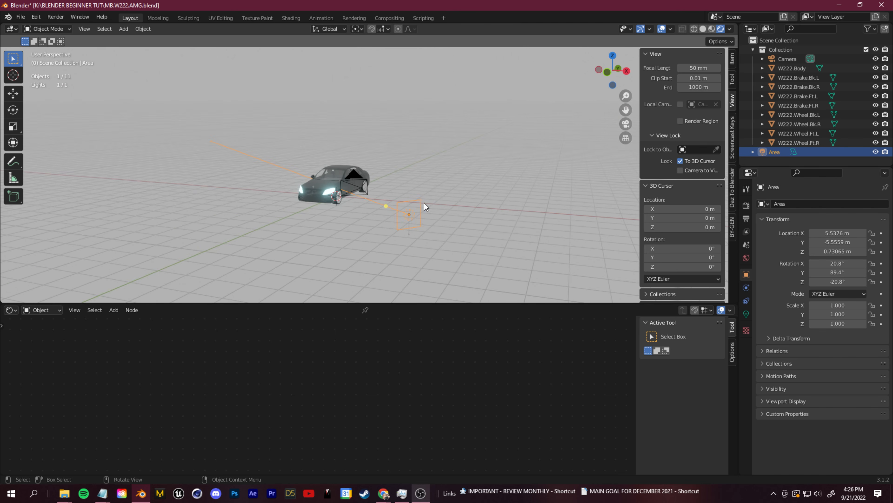
pyautogui.press('s')
pyautogui.click(458, 168)
pyautogui.moveTo(457, 168); pyautogui.dragTo(480, 208, button='middle')
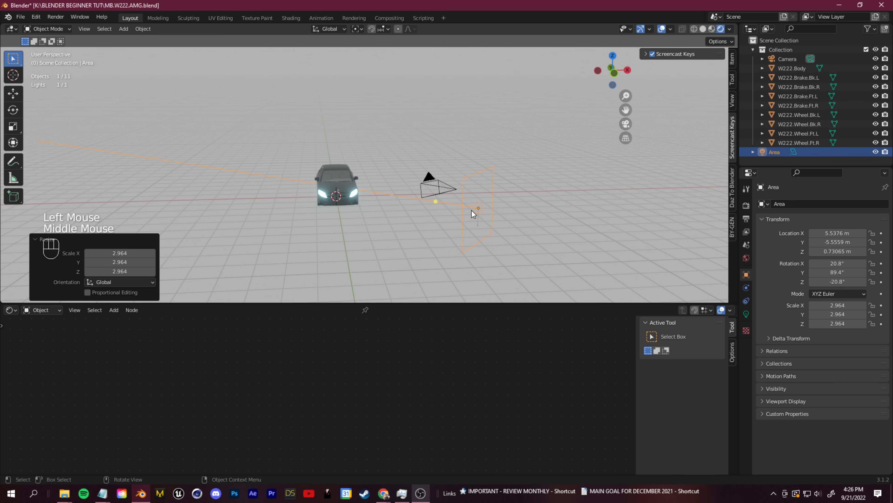
# Duplicate the enlarged area light, aim the copy at the car, and place it about 7.6 m in front along Y
pyautogui.moveTo(471, 210); pyautogui.dragTo(499, 211, button='middle')
pyautogui.hotkey('shift', 'd')
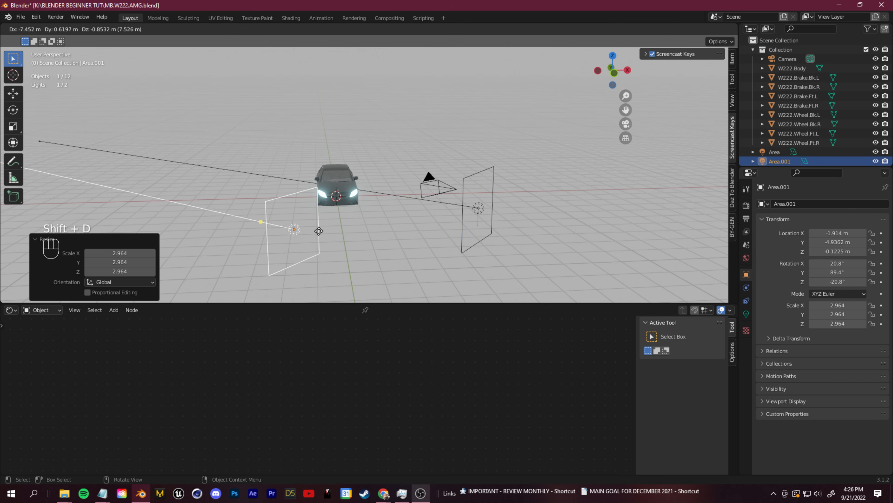
pyautogui.click(322, 213)
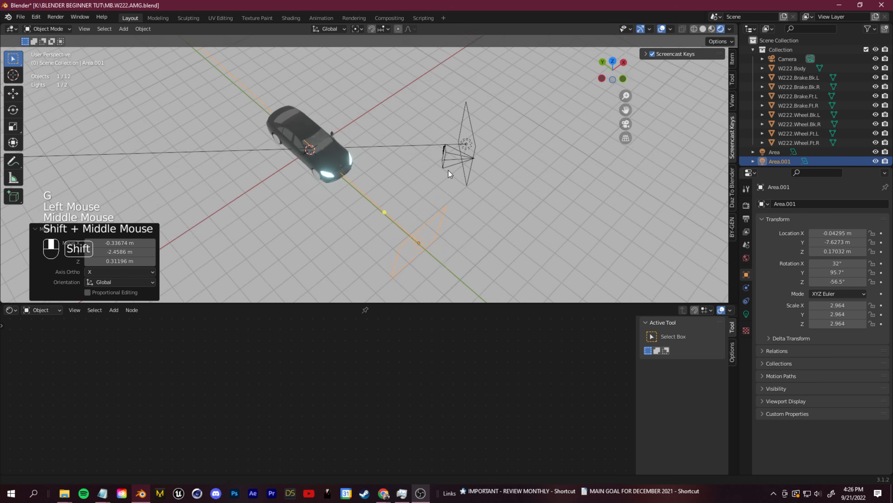
pyautogui.keyDown('shift'); pyautogui.moveTo(448, 170); pyautogui.dragTo(424, 194, button='middle'); pyautogui.keyUp('shift')
pyautogui.moveTo(424, 194); pyautogui.dragTo(384, 136, button='middle')
pyautogui.keyDown('shift'); pyautogui.moveTo(281, 131); pyautogui.dragTo(411, 151, button='middle'); pyautogui.keyUp('shift')
pyautogui.click(511, 229)
pyautogui.click(504, 222)
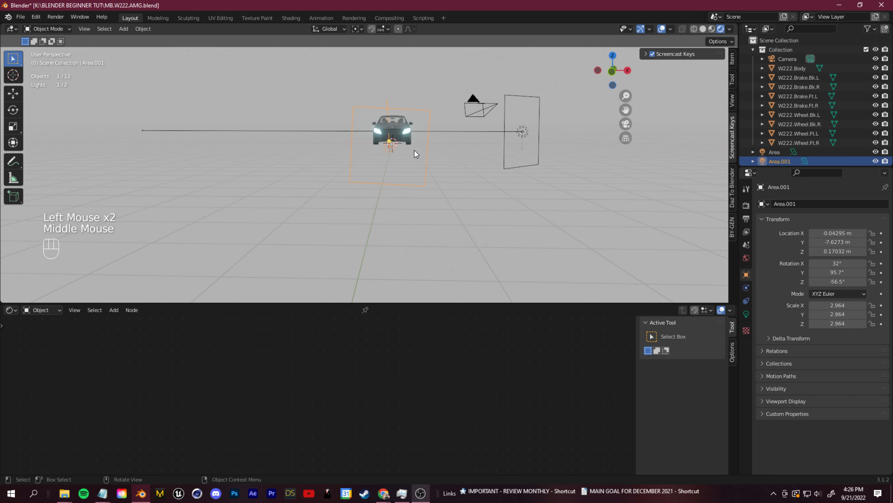
# Duplicate the front area light to the car's unlit front side, aim it at the car, and move it to about X -5.64 m, Y -6.78 m
pyautogui.hotkey('shift', 'd')
pyautogui.click(232, 136)
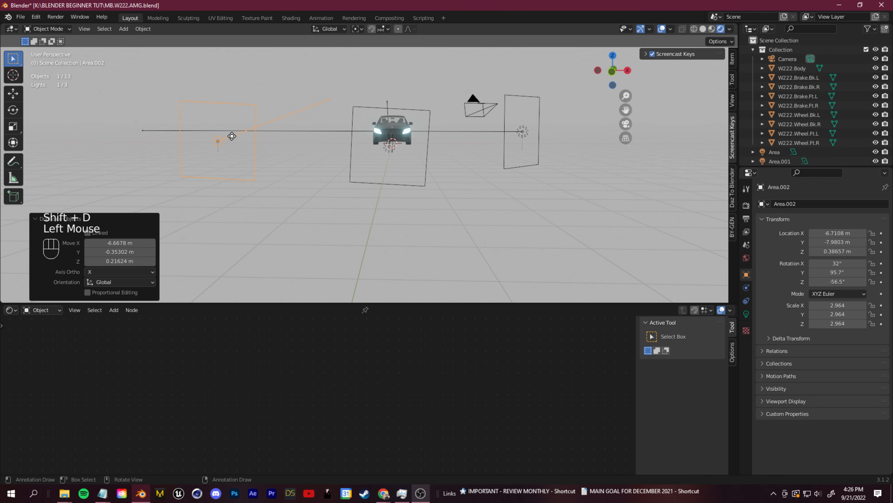
pyautogui.moveTo(330, 173); pyautogui.dragTo(473, 251, button='middle')
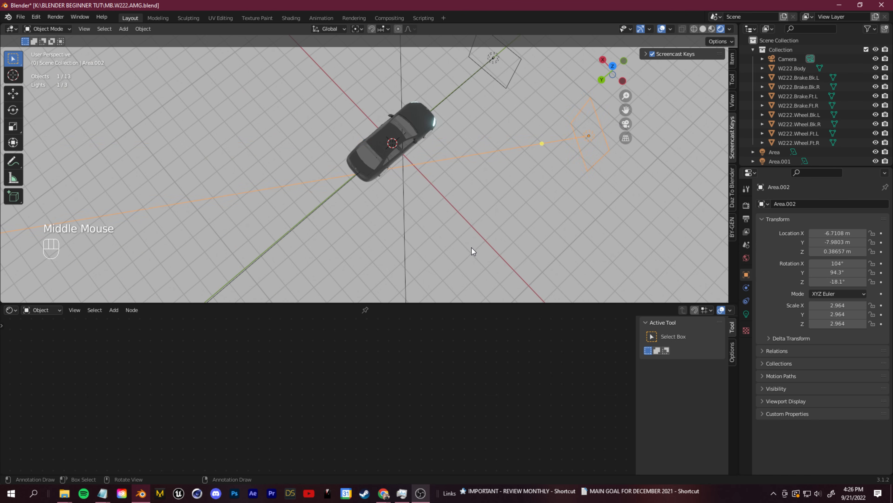
pyautogui.moveTo(543, 144); pyautogui.dragTo(538, 136)
pyautogui.scroll(1, 539, 136)
pyautogui.moveTo(538, 136); pyautogui.dragTo(322, 113, button='middle')
pyautogui.keyDown('shift'); pyautogui.scroll(1, 322, 113); pyautogui.keyUp('shift')
pyautogui.press('g')
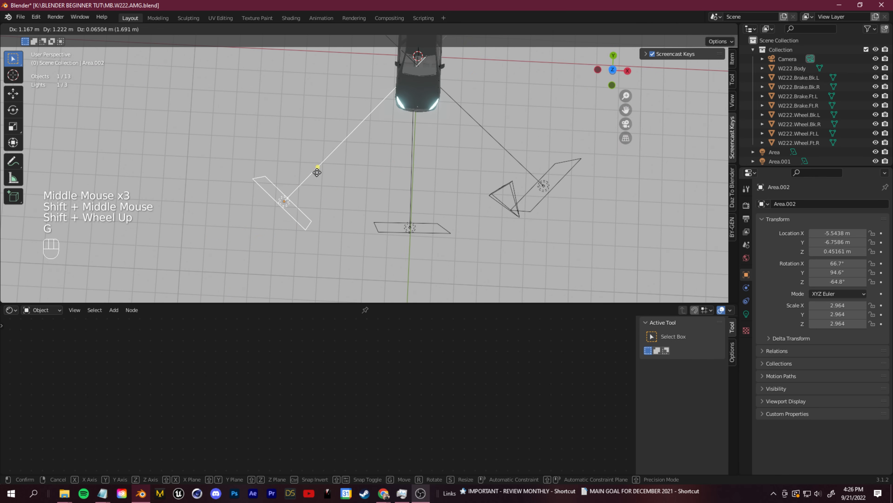
pyautogui.click(482, 180)
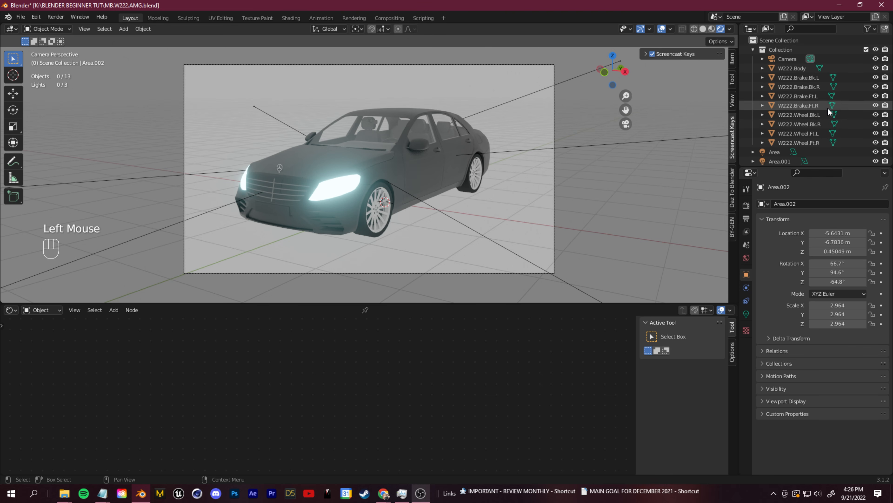
# Select each of the three area lights in turn to identify them in the camera view
pyautogui.scroll(2, 792, 117)
pyautogui.scroll(-1, 793, 118)
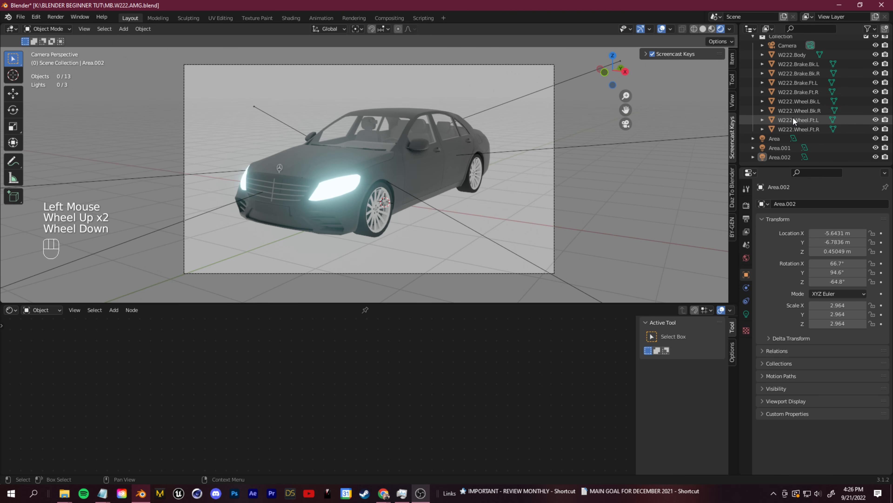
pyautogui.click(784, 138)
pyautogui.click(777, 149)
pyautogui.click(778, 157)
pyautogui.click(778, 140)
pyautogui.click(781, 157)
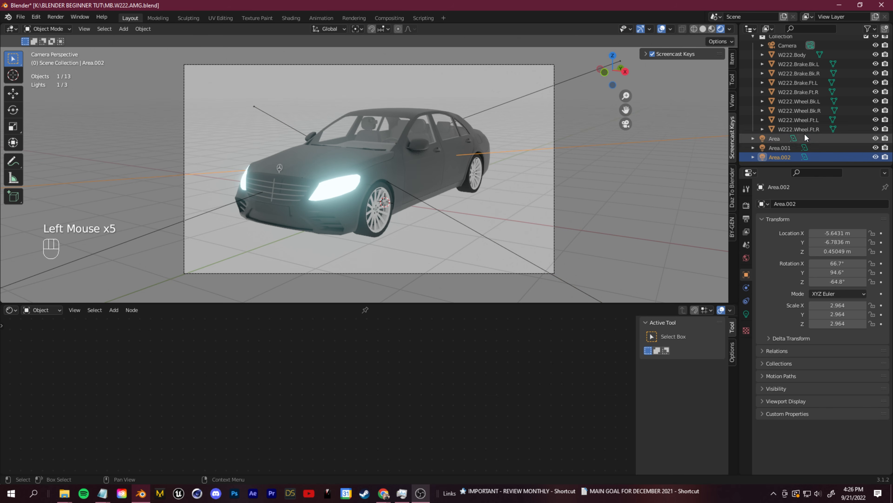
pyautogui.click(798, 127)
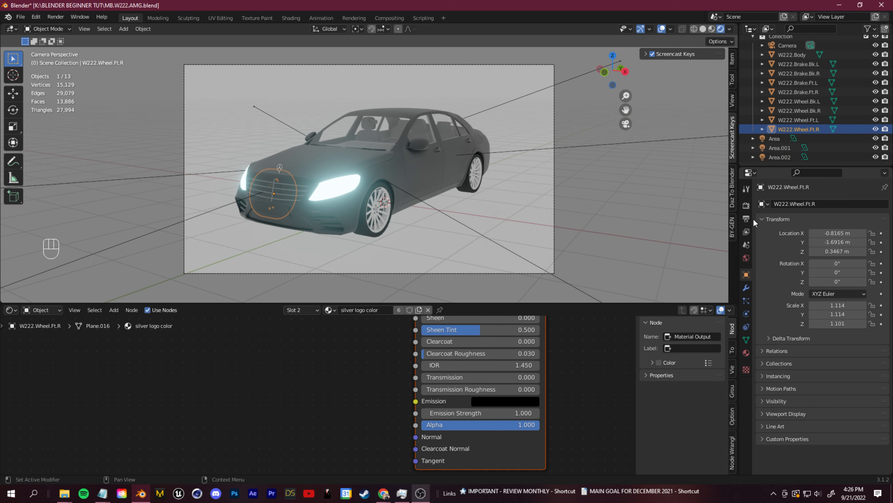
# Set the power of the area lights to 200 W, starting with Area and ending on Area.002
pyautogui.click(778, 139)
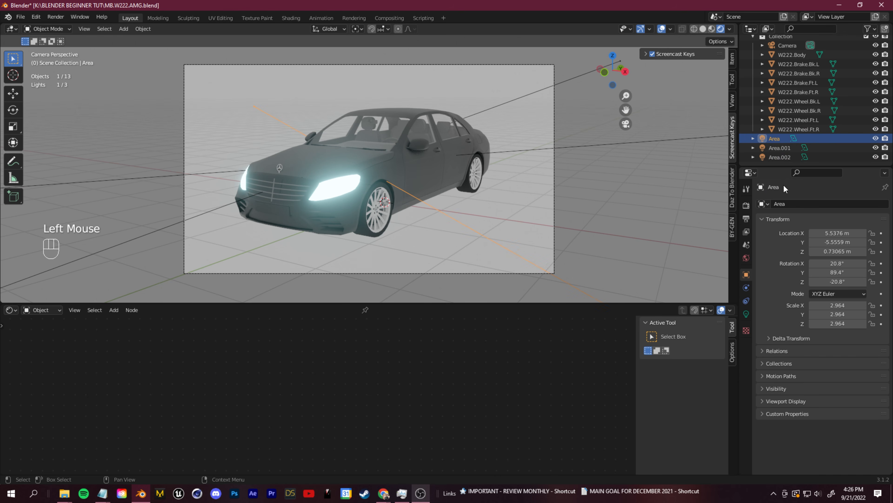
pyautogui.click(747, 314)
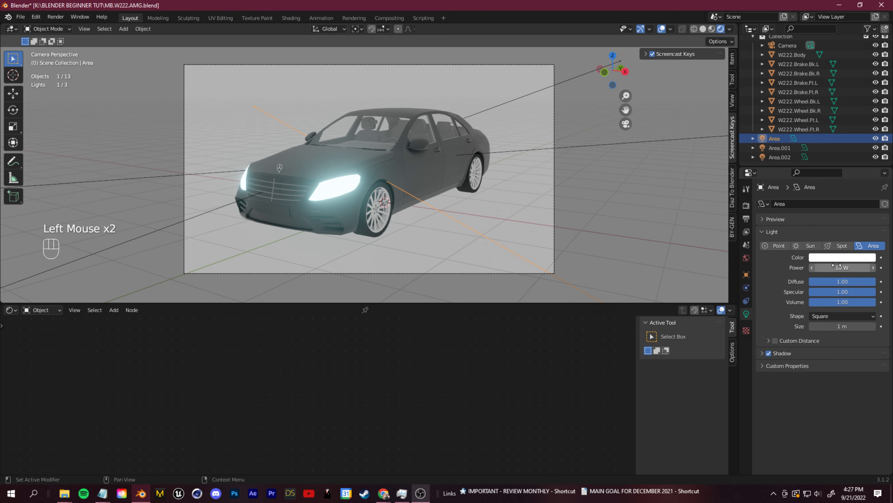
pyautogui.moveTo(841, 268); pyautogui.dragTo(851, 268)
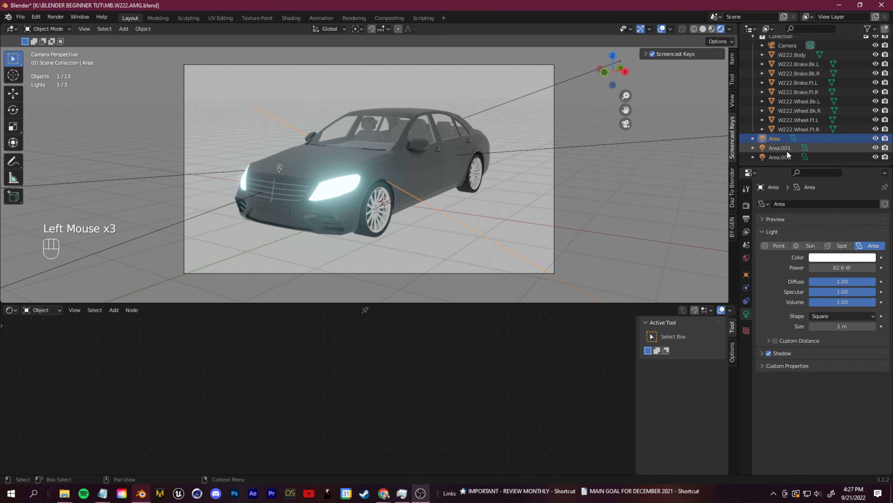
pyautogui.click(853, 268)
pyautogui.write('200')
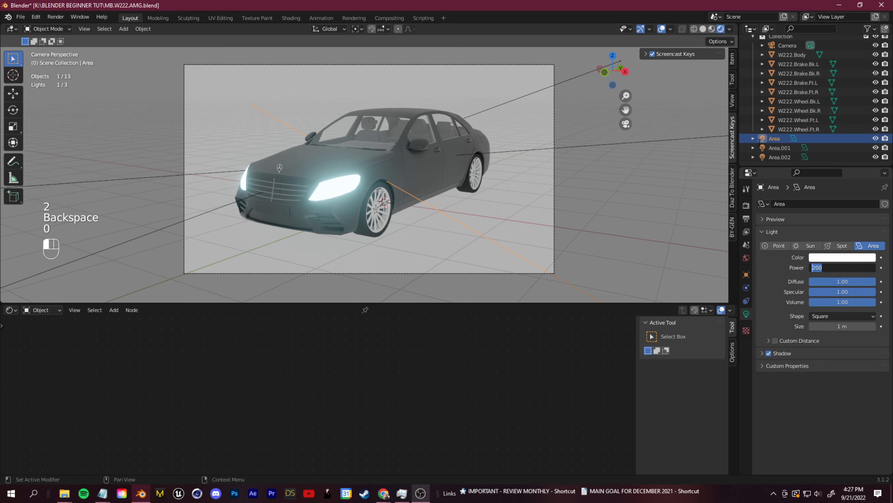
pyautogui.click(780, 157)
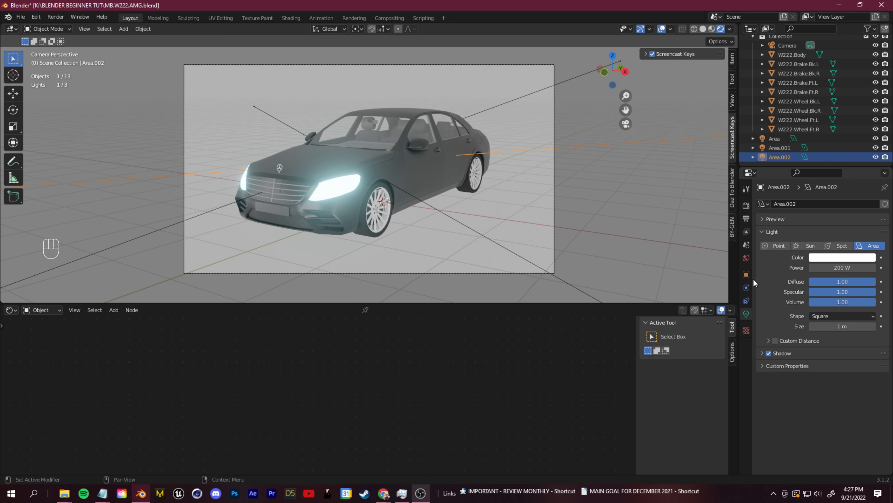
# Replace the RGB input of the world background color with a plain dark grey color
pyautogui.click(749, 259)
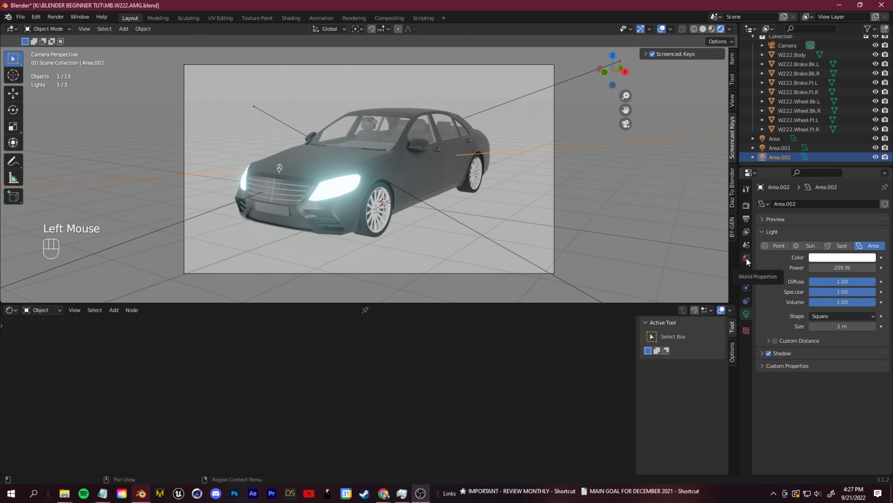
pyautogui.click(747, 259)
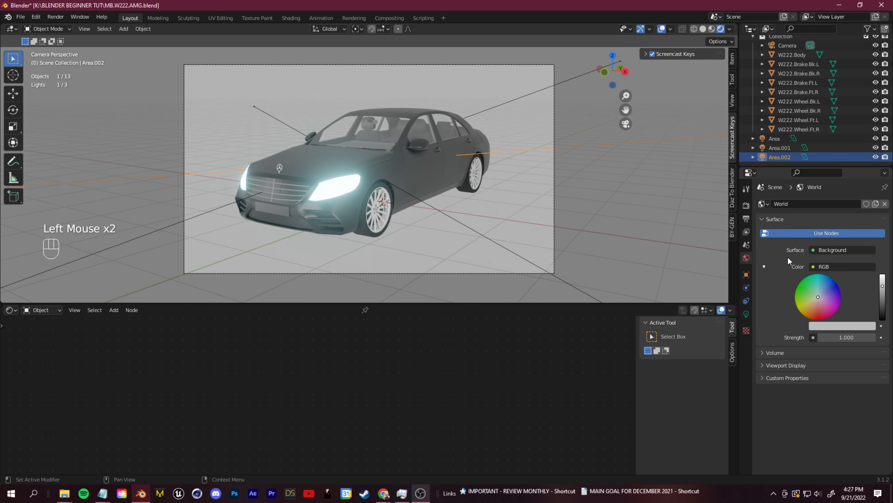
pyautogui.click(769, 269)
pyautogui.click(764, 266)
pyautogui.click(832, 250)
pyautogui.click(810, 270)
pyautogui.rightClick(790, 265)
pyautogui.click(829, 275)
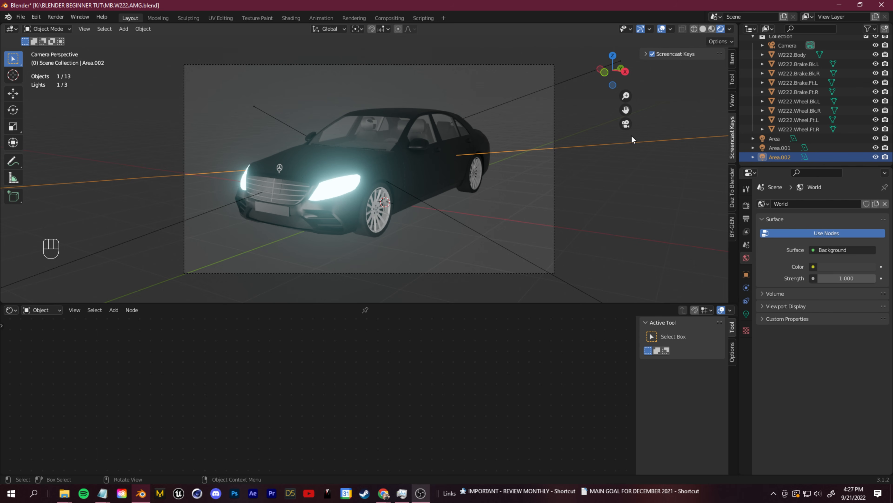
# Toggle the visibility of the Area.002 and Area lights off and on to compare their effect on the car
pyautogui.click(878, 157)
pyautogui.click(878, 157)
pyautogui.click(876, 157)
pyautogui.click(876, 158)
pyautogui.click(876, 139)
pyautogui.click(876, 140)
pyautogui.click(877, 139)
pyautogui.click(876, 139)
pyautogui.click(757, 158)
pyautogui.click(757, 158)
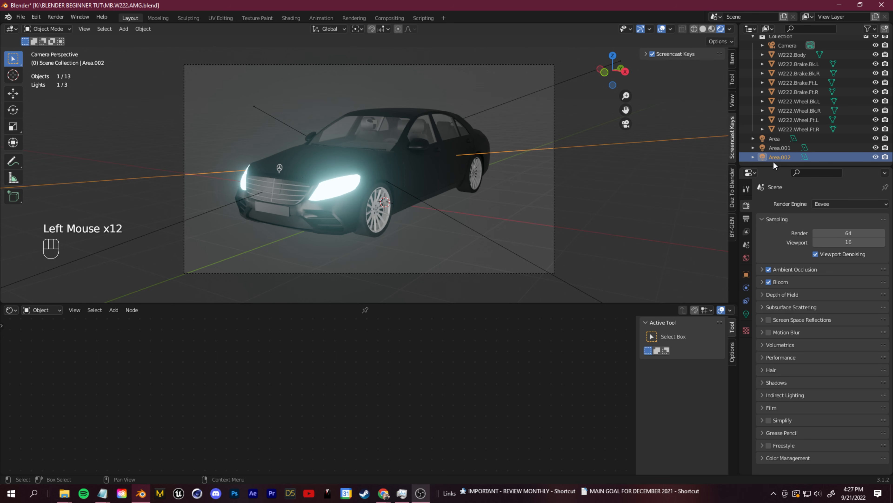
pyautogui.click(876, 157)
pyautogui.click(875, 157)
pyautogui.click(746, 258)
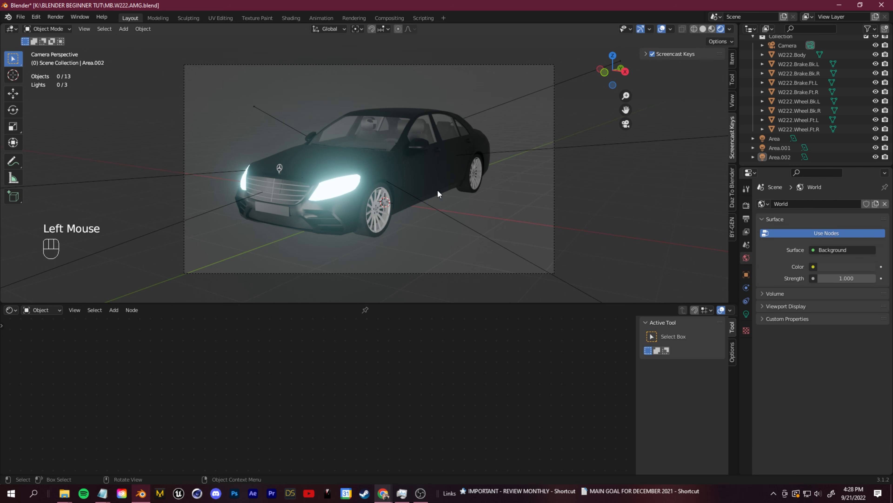
# Examine the car, its headlights and the surrounding area lights from several angles outside the camera view
pyautogui.moveTo(314, 184); pyautogui.dragTo(438, 211, button='middle')
pyautogui.scroll(-5, 438, 211)
pyautogui.scroll(-2, 236, 114)
pyautogui.moveTo(236, 114); pyautogui.dragTo(381, 178, button='middle')
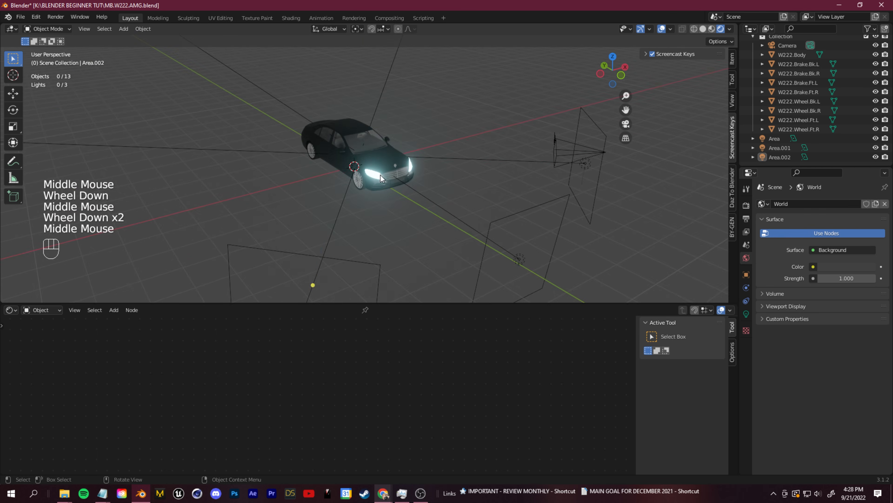
pyautogui.scroll(1, 434, 163)
pyautogui.moveTo(434, 162); pyautogui.dragTo(437, 183, button='middle')
pyautogui.scroll(2, 478, 144)
pyautogui.moveTo(478, 144); pyautogui.dragTo(390, 194, button='middle')
pyautogui.scroll(-1, 389, 194)
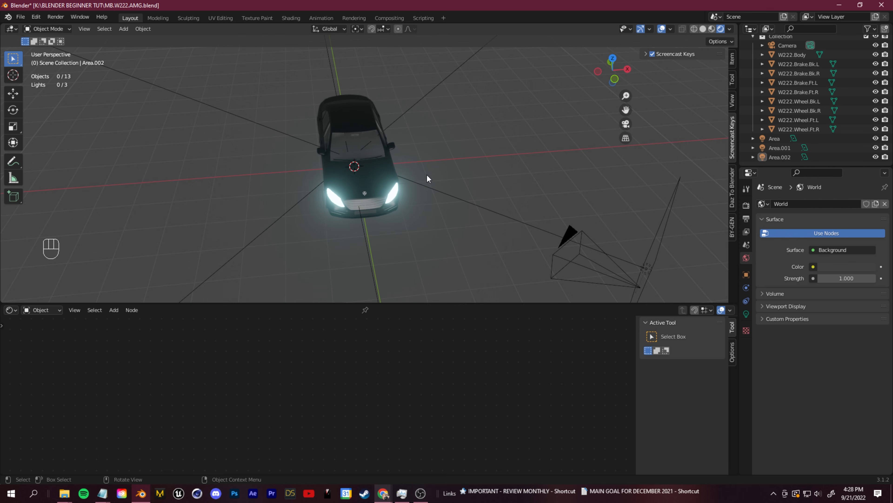
pyautogui.moveTo(353, 102); pyautogui.dragTo(420, 180, button='middle')
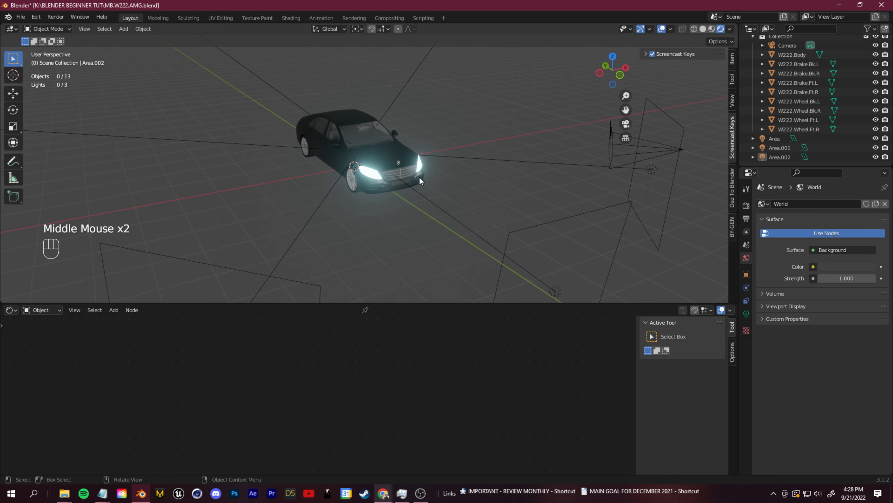
pyautogui.scroll(-2, 414, 175)
pyautogui.moveTo(449, 205); pyautogui.dragTo(297, 89, button='middle')
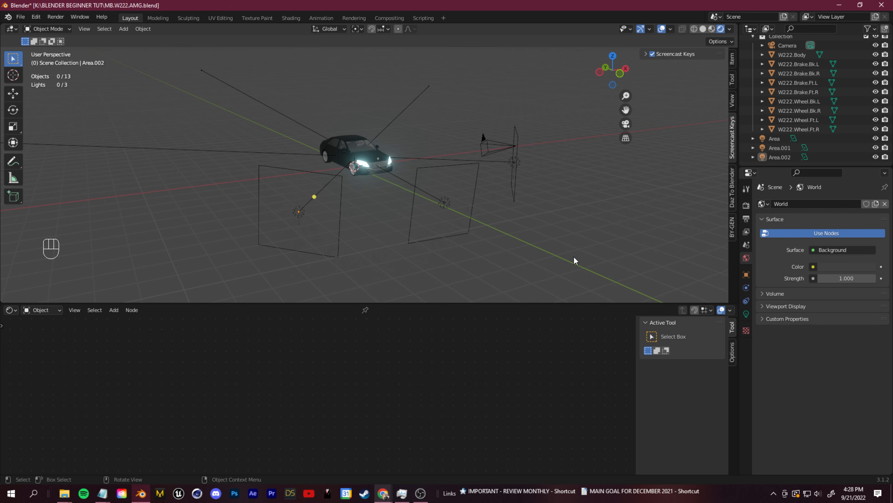
pyautogui.moveTo(496, 242); pyautogui.dragTo(426, 151, button='middle')
pyautogui.moveTo(572, 234); pyautogui.dragTo(556, 224, button='middle')
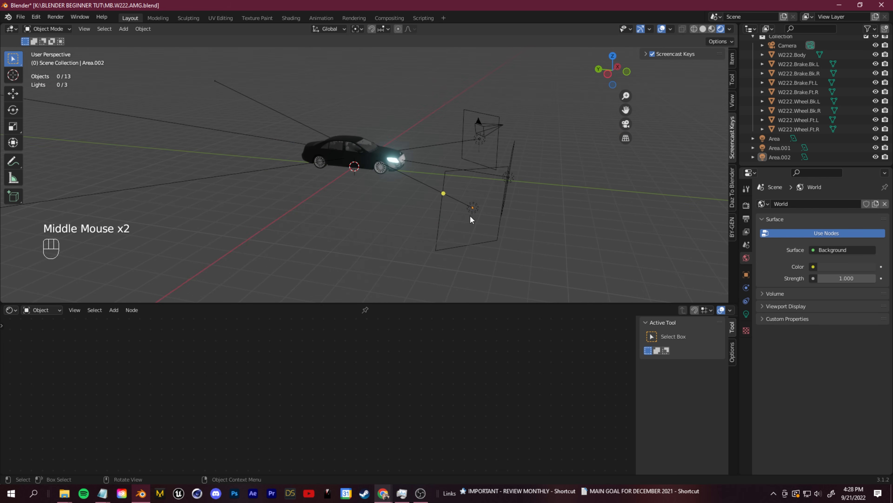
# Switch to the Poly Haven site in Chrome and open its HDRIs catalogue
pyautogui.click(383, 493)
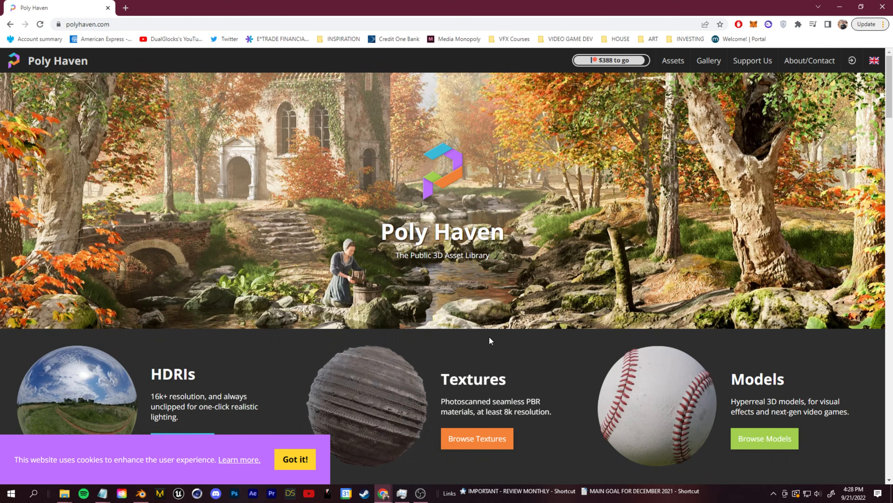
pyautogui.scroll(-4, 548, 335)
pyautogui.scroll(-1, 562, 300)
pyautogui.scroll(3, 668, 264)
pyautogui.scroll(-3, 765, 232)
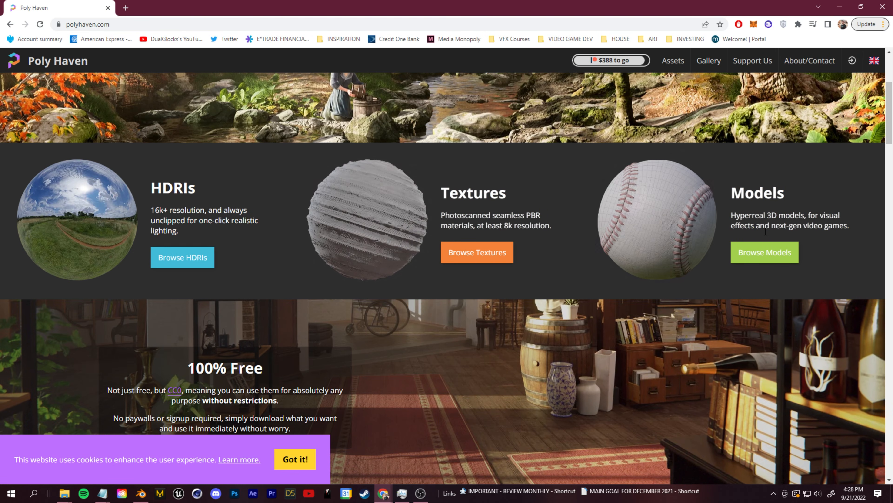
pyautogui.click(173, 260)
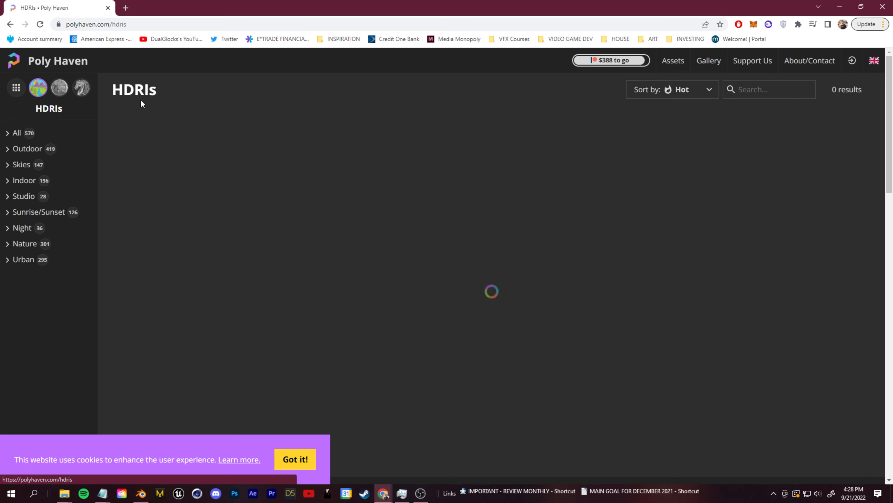
# Browse the Poly Haven HDRI catalogue for an environment that suits the car scene
pyautogui.scroll(-1, 337, 274)
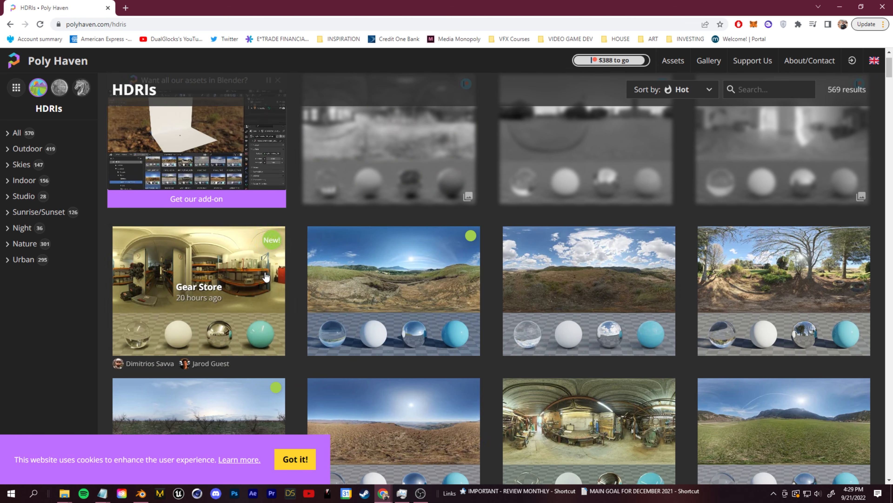
pyautogui.scroll(-3, 373, 282)
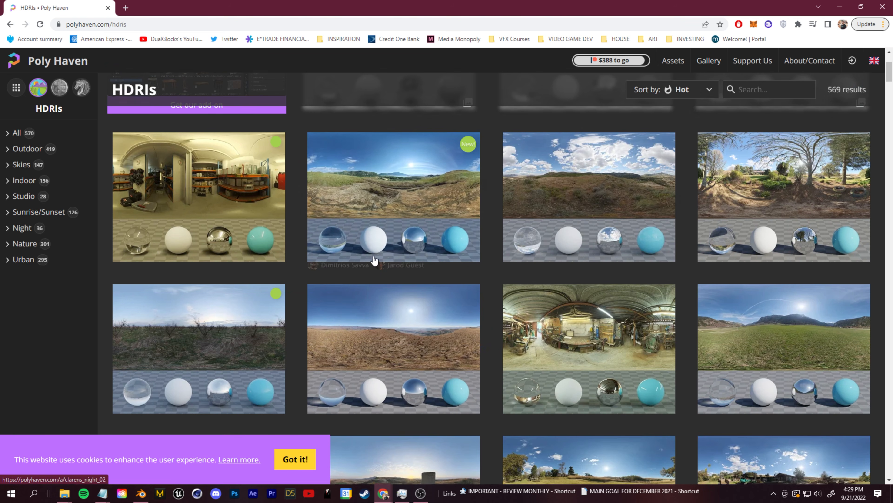
pyautogui.scroll(-3, 411, 261)
pyautogui.scroll(4, 457, 249)
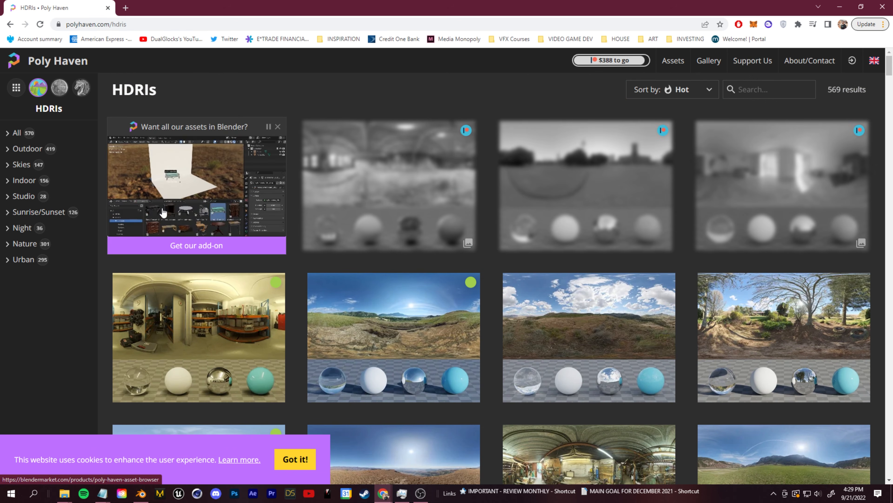
pyautogui.scroll(-5, 348, 261)
pyautogui.scroll(-7, 424, 276)
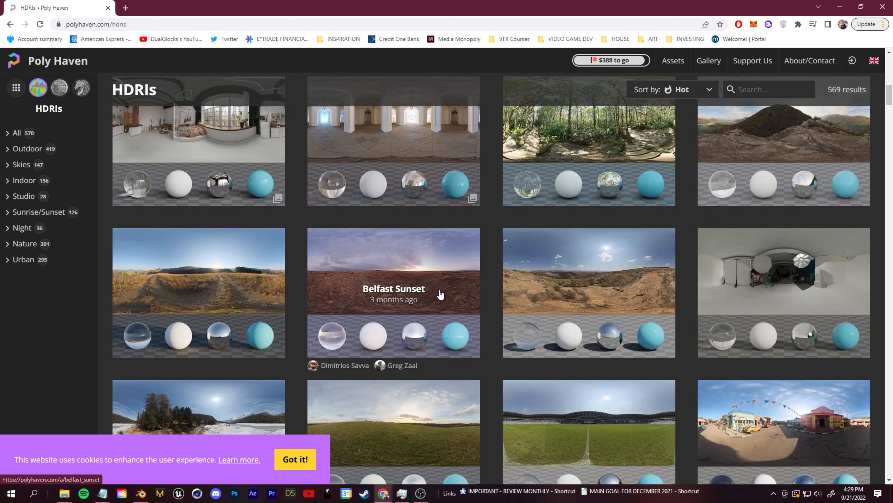
pyautogui.scroll(-10, 411, 310)
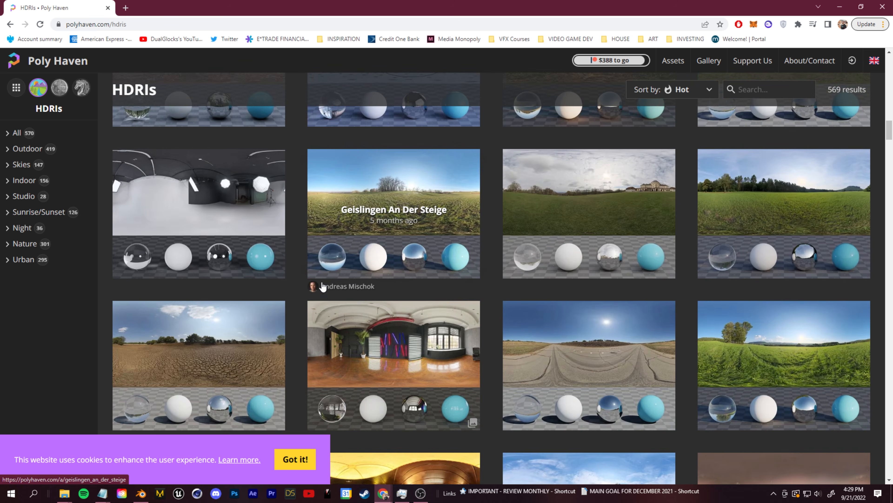
pyautogui.scroll(-10, 527, 267)
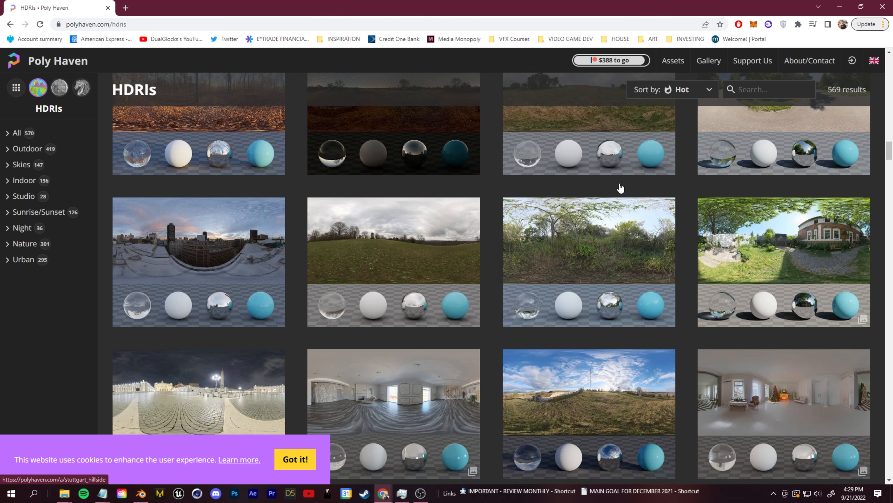
pyautogui.scroll(-5, 620, 190)
pyautogui.scroll(-2, 379, 216)
pyautogui.scroll(-8, 379, 218)
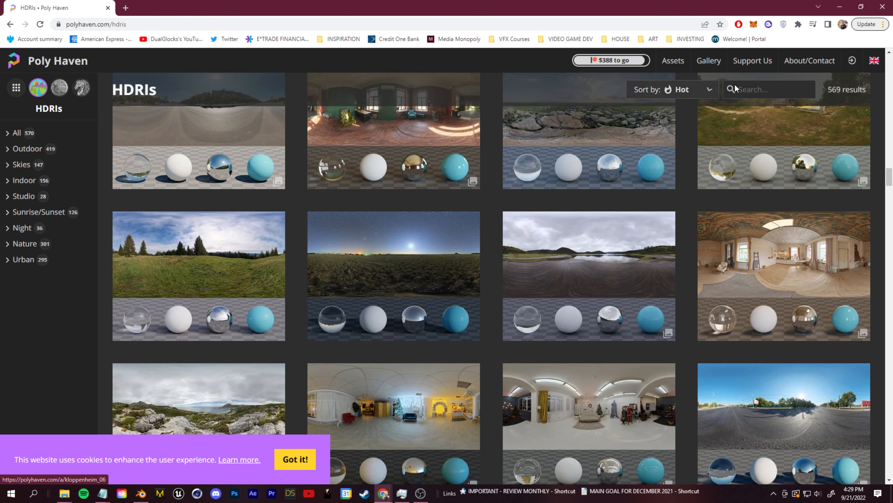
# Search the HDRIs for "city" and download Blue Lagoon Night as a 4K EXR
pyautogui.click(763, 90)
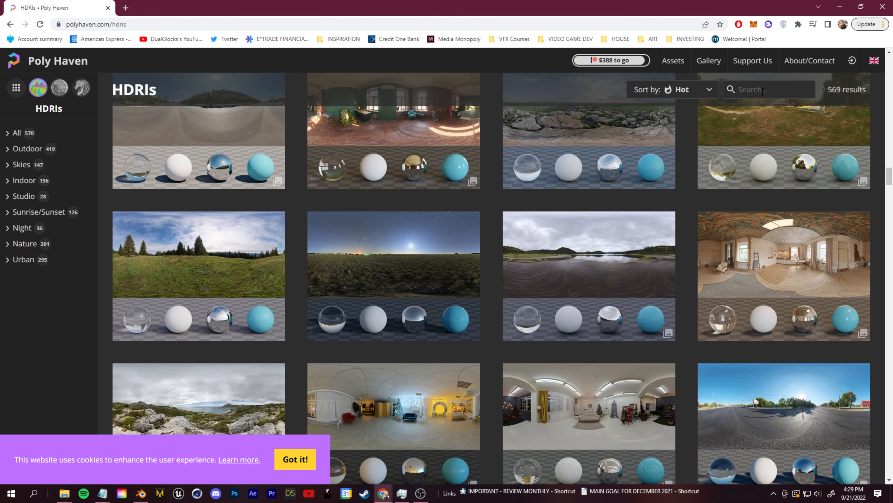
pyautogui.write('d')
pyautogui.write('ity')
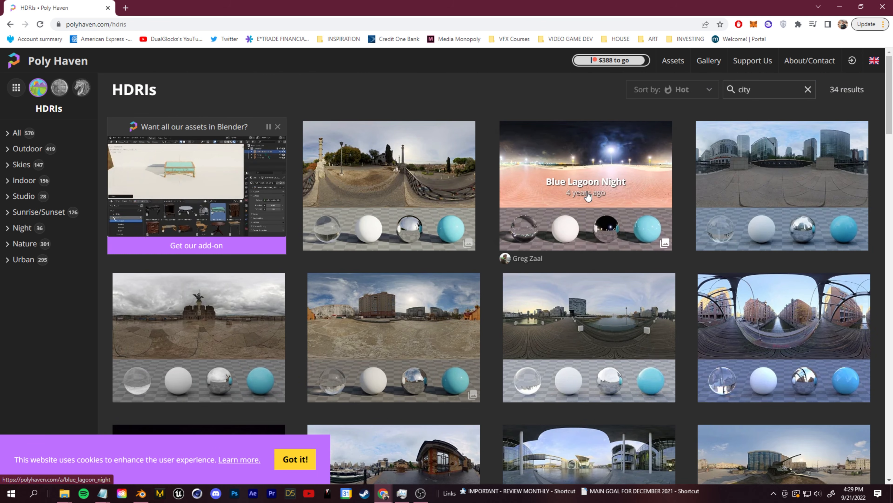
pyautogui.scroll(-8, 272, 323)
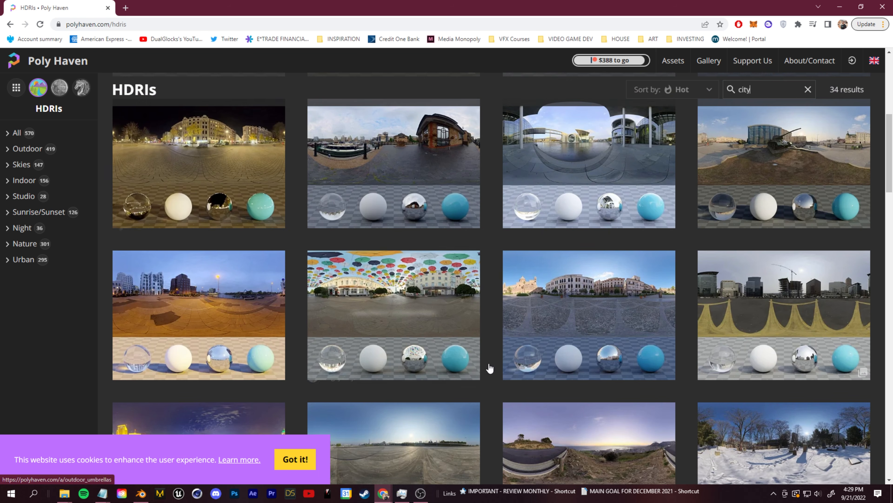
pyautogui.scroll(8, 409, 320)
pyautogui.click(596, 190)
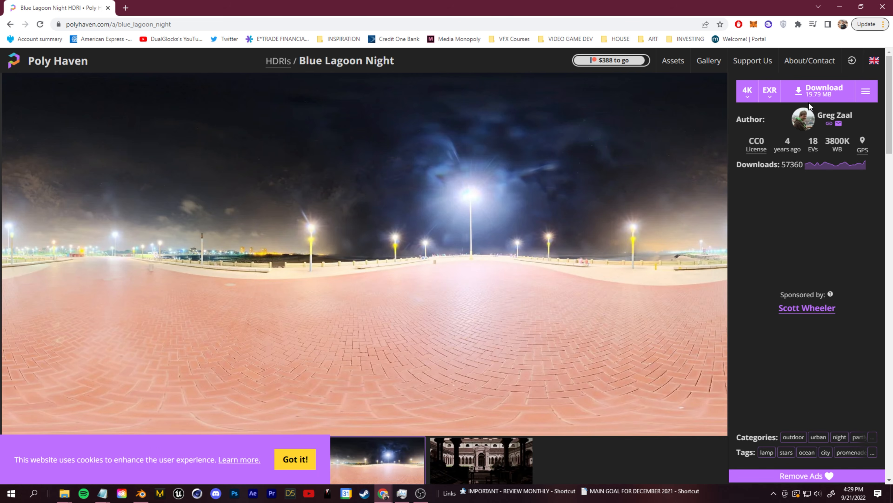
pyautogui.click(823, 91)
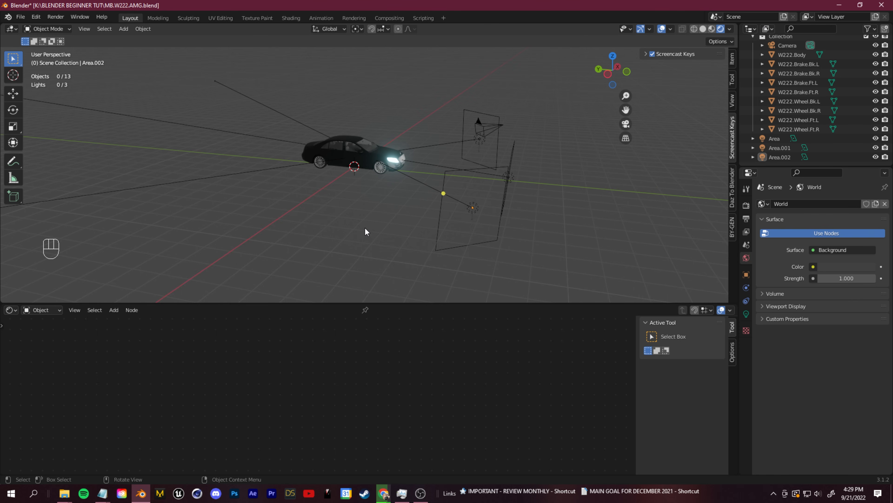
# Switch to Blender and give the world background color an Environment Texture using blue_lagoon_night_4k.exr
pyautogui.moveTo(365, 227); pyautogui.dragTo(306, 226, button='middle')
pyautogui.click(746, 258)
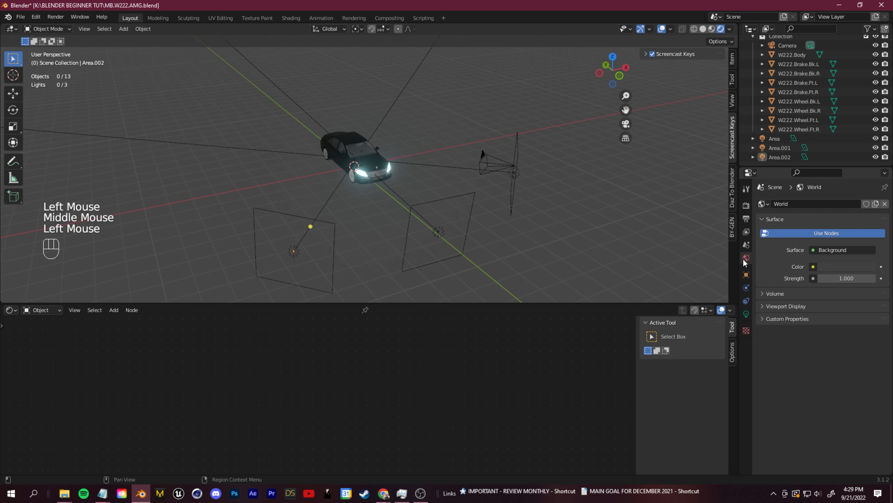
pyautogui.click(814, 267)
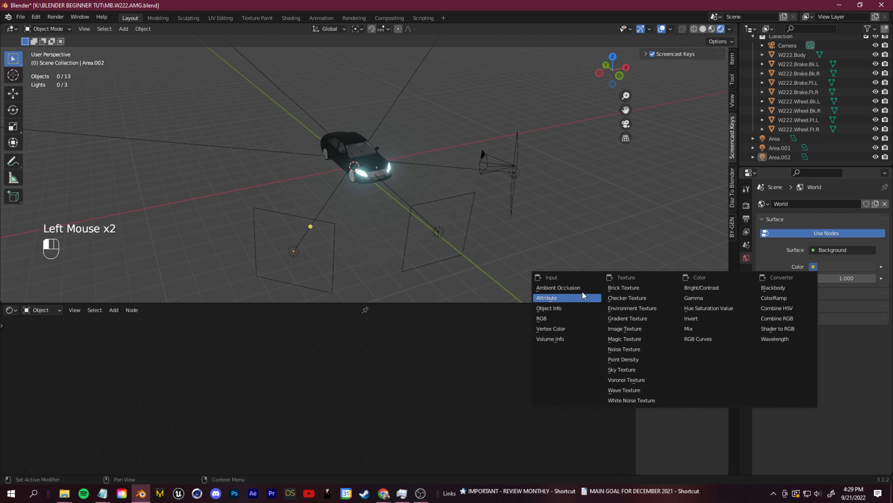
pyautogui.click(620, 308)
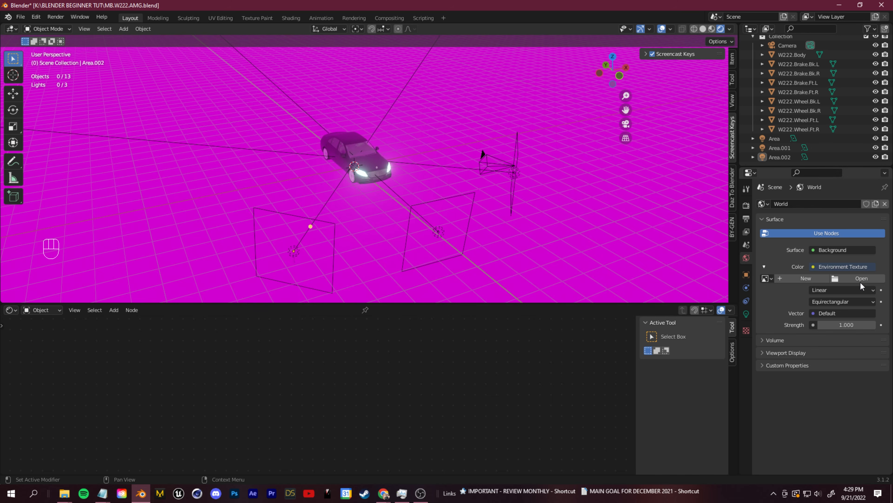
pyautogui.click(868, 279)
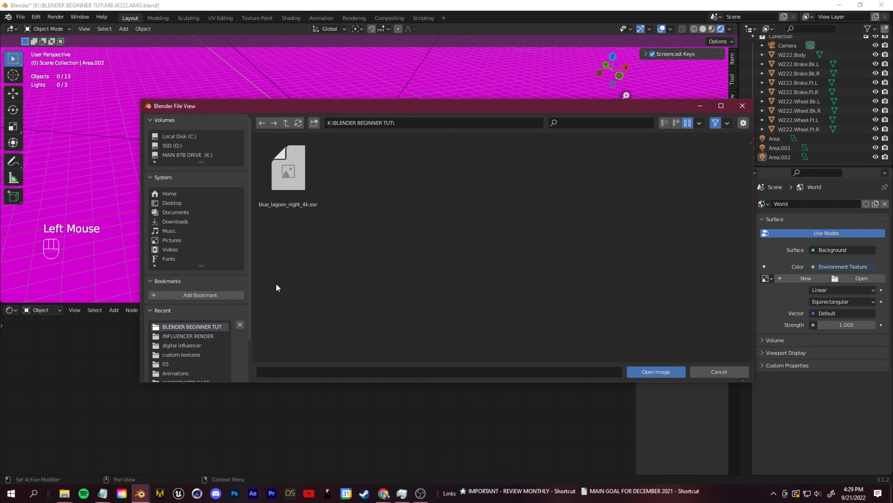
pyautogui.click(287, 206)
pyautogui.moveTo(396, 109); pyautogui.dragTo(392, 124)
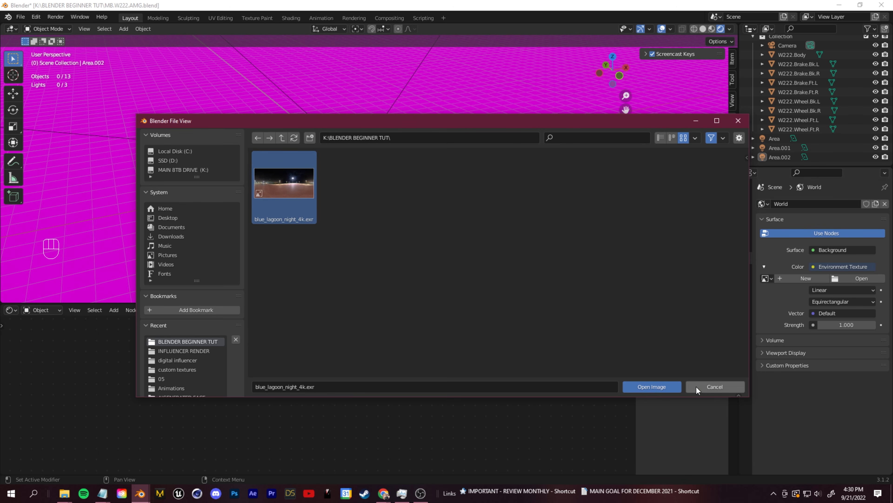
pyautogui.click(663, 386)
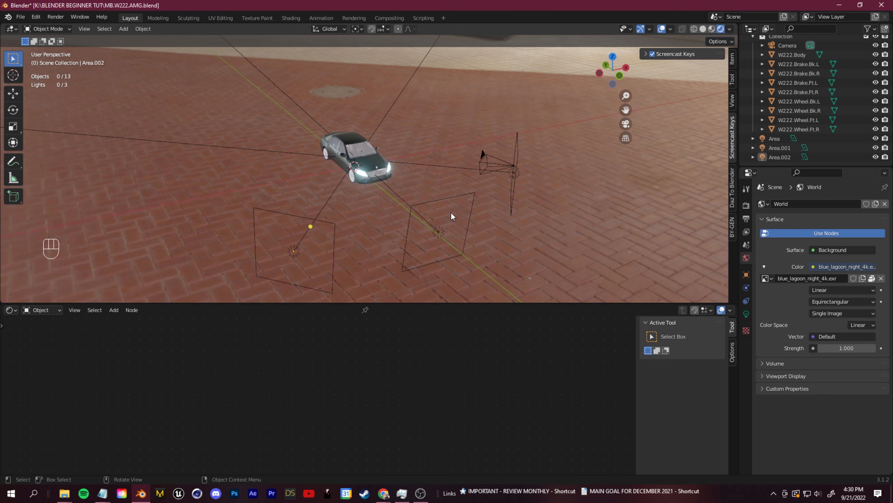
# Examine the car and its area lights against the HDRI surroundings from several angles
pyautogui.moveTo(459, 212); pyautogui.dragTo(367, 207, button='middle')
pyautogui.scroll(2, 342, 197)
pyautogui.scroll(1, 343, 199)
pyautogui.scroll(-1, 366, 211)
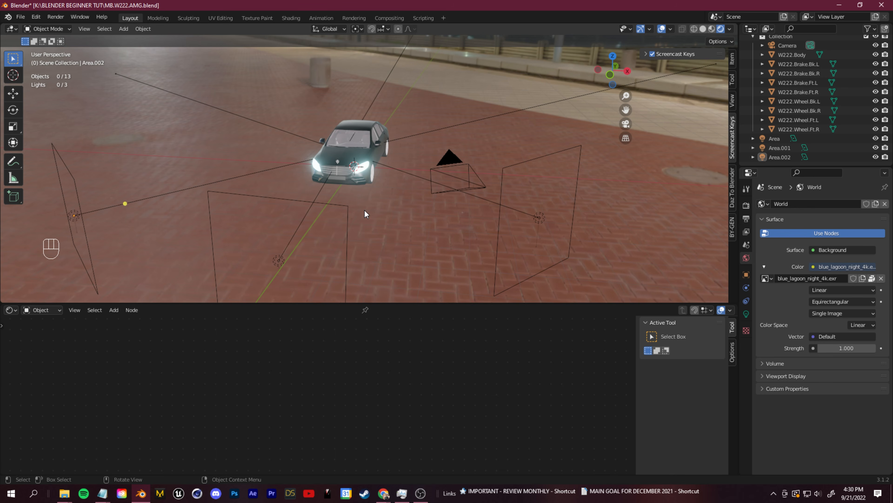
pyautogui.moveTo(418, 190); pyautogui.dragTo(369, 160, button='middle')
pyautogui.scroll(-3, 317, 192)
pyautogui.scroll(2, 369, 160)
pyautogui.moveTo(494, 141); pyautogui.dragTo(836, 280, button='middle')
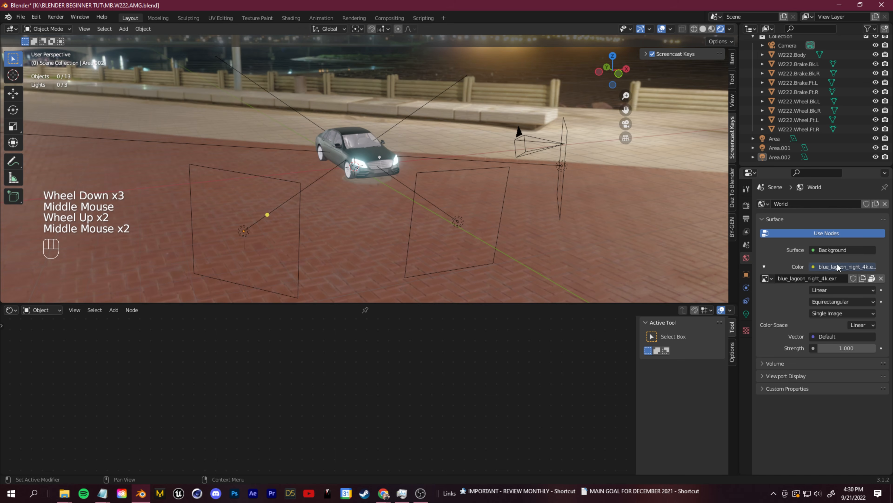
# Make the render film transparent to hide the HDRI background behind the car
pyautogui.click(746, 206)
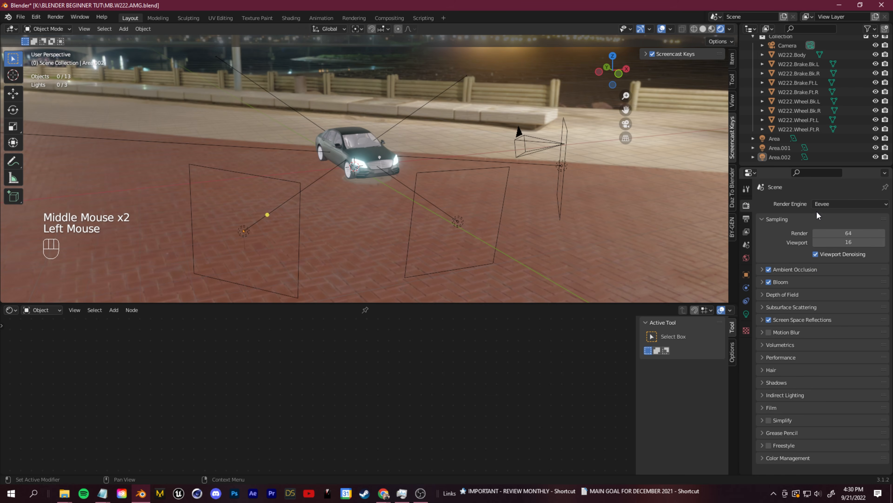
pyautogui.click(761, 409)
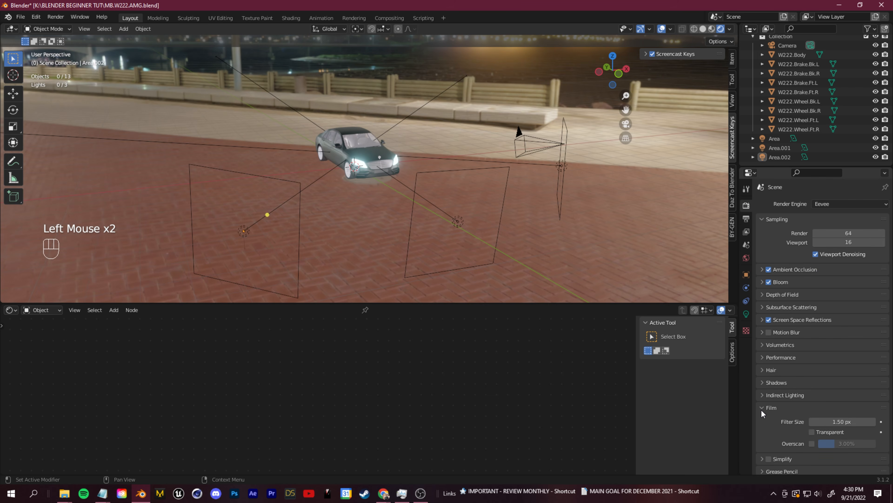
pyautogui.click(814, 432)
pyautogui.moveTo(500, 229); pyautogui.dragTo(315, 239, button='middle')
pyautogui.scroll(2, 349, 90)
pyautogui.moveTo(349, 90); pyautogui.dragTo(540, 95, button='middle')
pyautogui.scroll(-1, 451, 215)
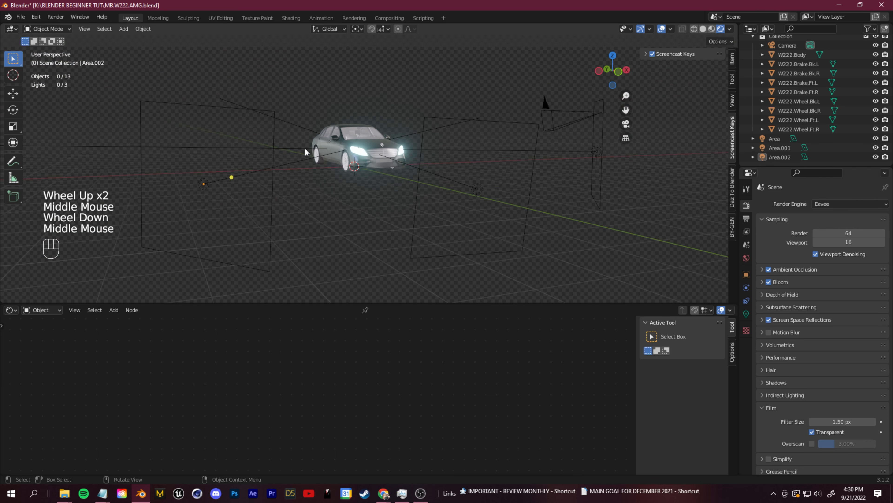
pyautogui.moveTo(609, 232); pyautogui.dragTo(516, 200, button='middle')
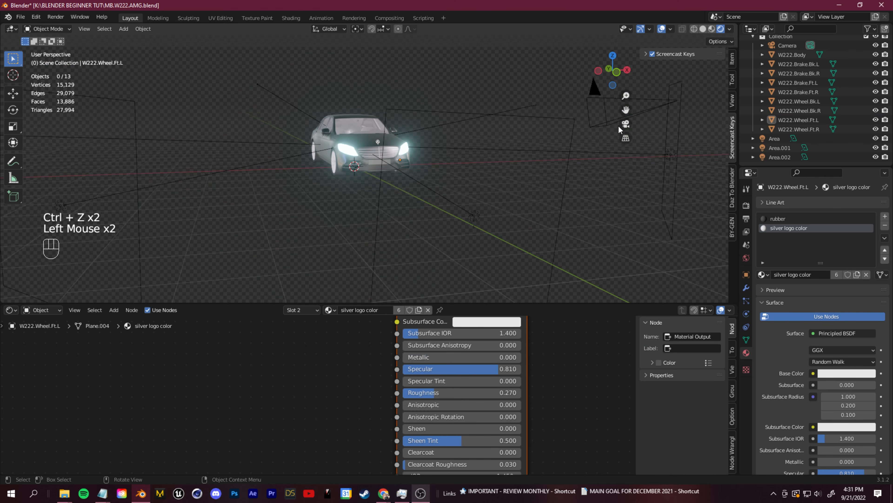
# In camera view, set the metallic value of the front wheel's silver logo color material to 0.814
pyautogui.click(624, 124)
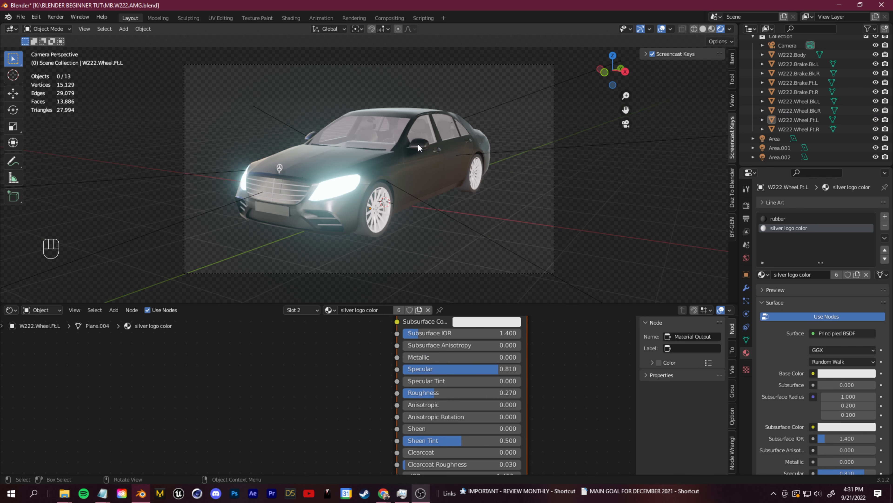
pyautogui.click(380, 216)
pyautogui.moveTo(580, 359); pyautogui.dragTo(549, 380, button='middle')
pyautogui.moveTo(340, 386); pyautogui.dragTo(320, 368, button='middle')
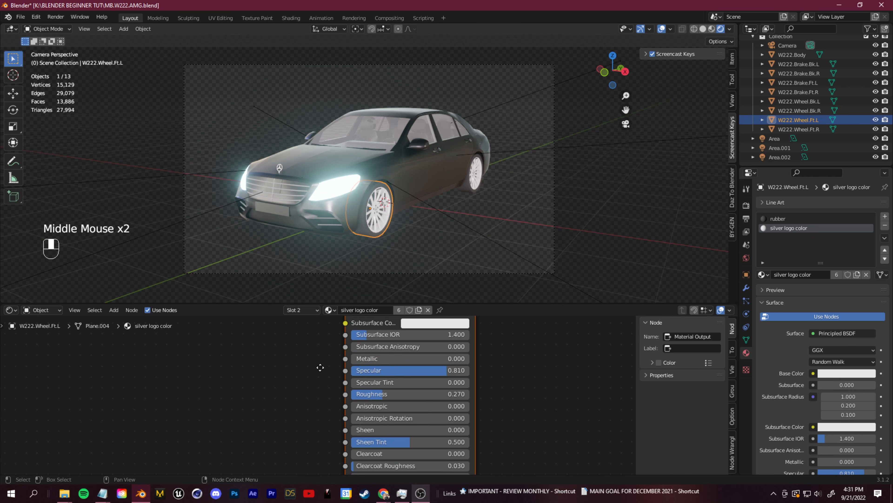
pyautogui.moveTo(358, 360); pyautogui.dragTo(454, 360)
pyautogui.click(587, 241)
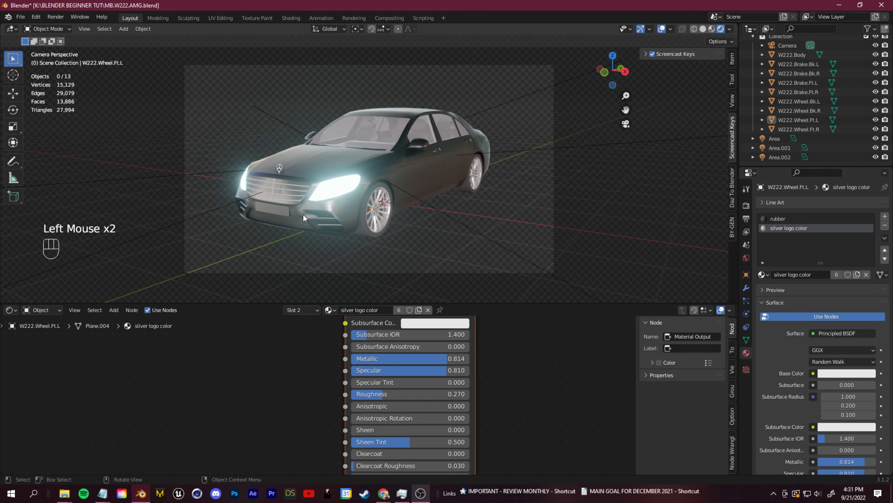
# Set the metallic value of the car body's windshield glass material to 0.709
pyautogui.click(418, 184)
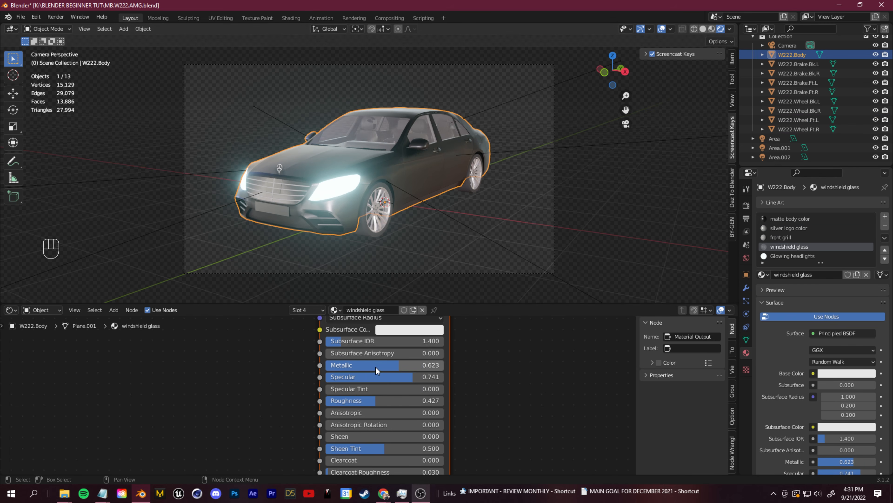
pyautogui.moveTo(379, 367); pyautogui.dragTo(443, 377)
pyautogui.hotkey('ctrl', 'z')
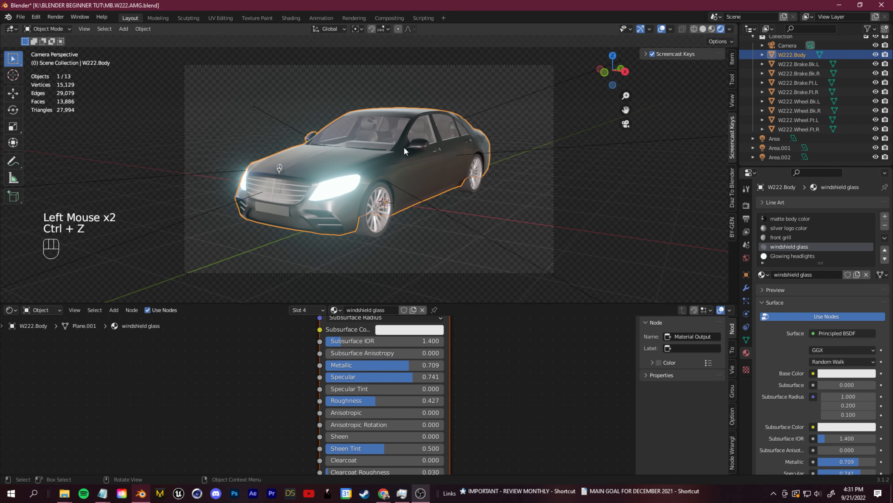
pyautogui.click(302, 167)
pyautogui.click(317, 169)
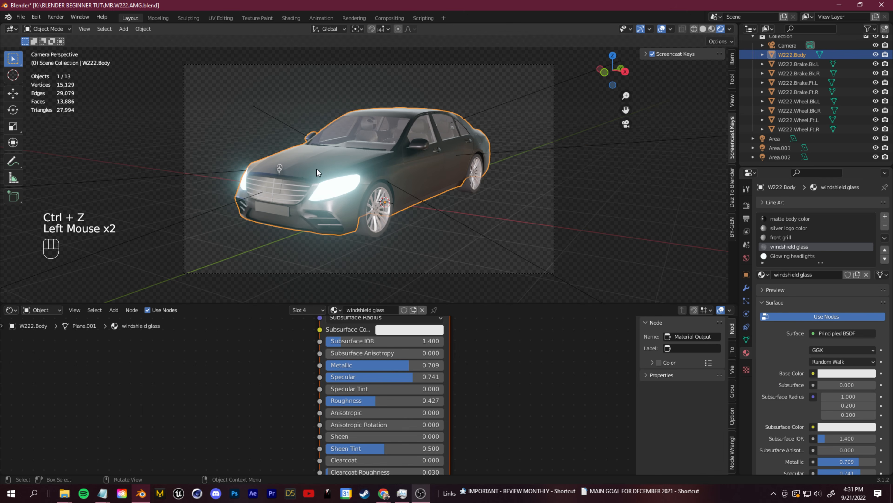
pyautogui.scroll(1, 796, 228)
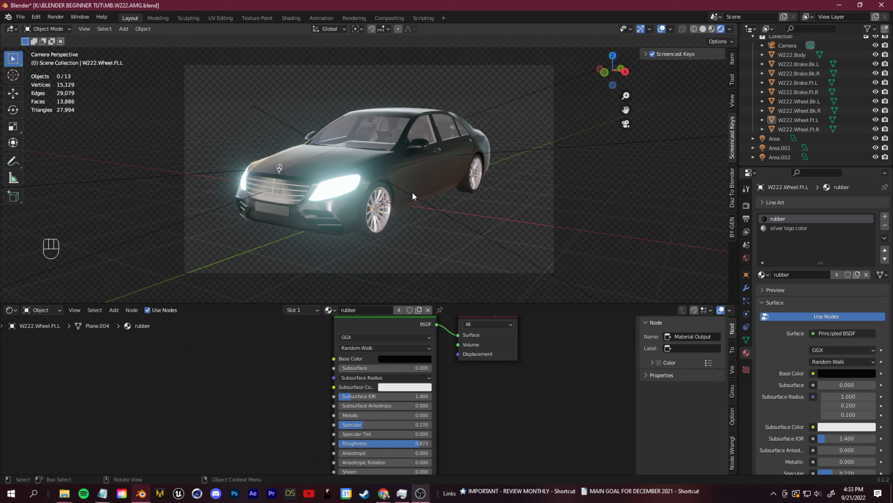
pyautogui.moveTo(415, 193); pyautogui.dragTo(496, 216, button='middle')
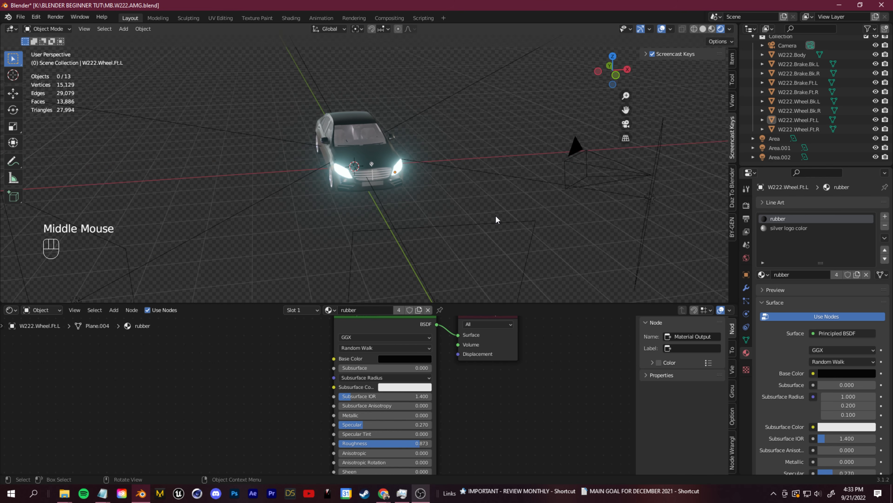
pyautogui.moveTo(494, 213); pyautogui.dragTo(345, 207, button='middle')
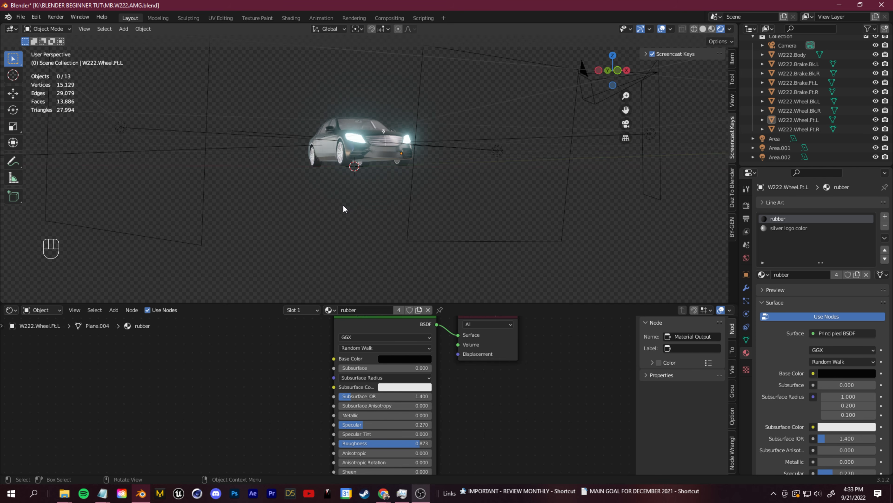
pyautogui.moveTo(344, 207); pyautogui.dragTo(340, 223, button='middle')
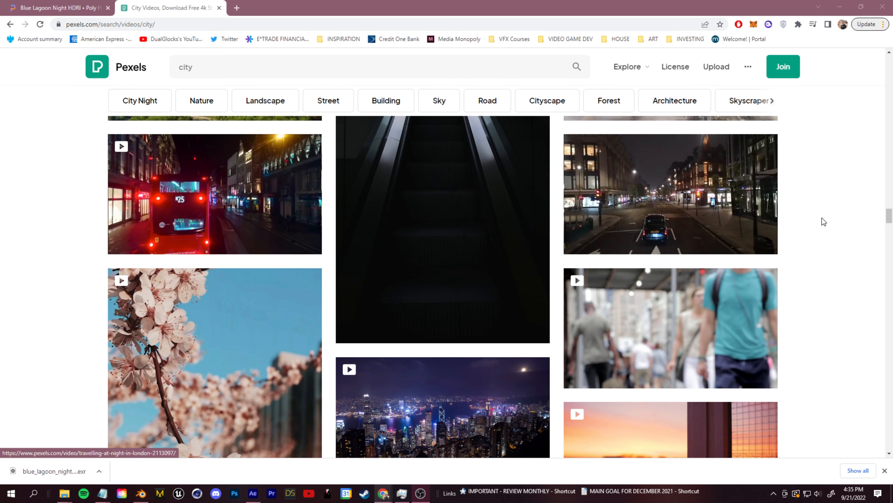
# Download the night street video with the black taxi from Pexels, saving it as Pexels Videos 2113097 in the BLENDER BEGINNER TUT folder
pyautogui.scroll(2, 820, 275)
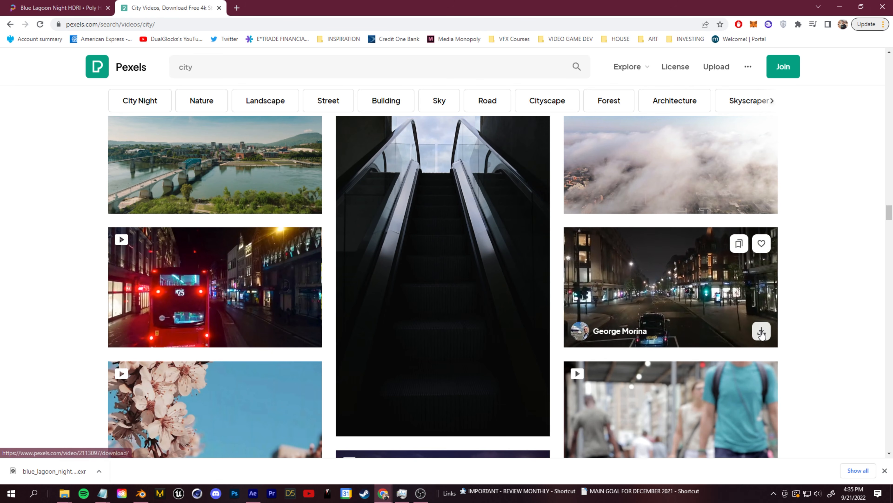
pyautogui.scroll(-3, 690, 216)
pyautogui.moveTo(691, 217)
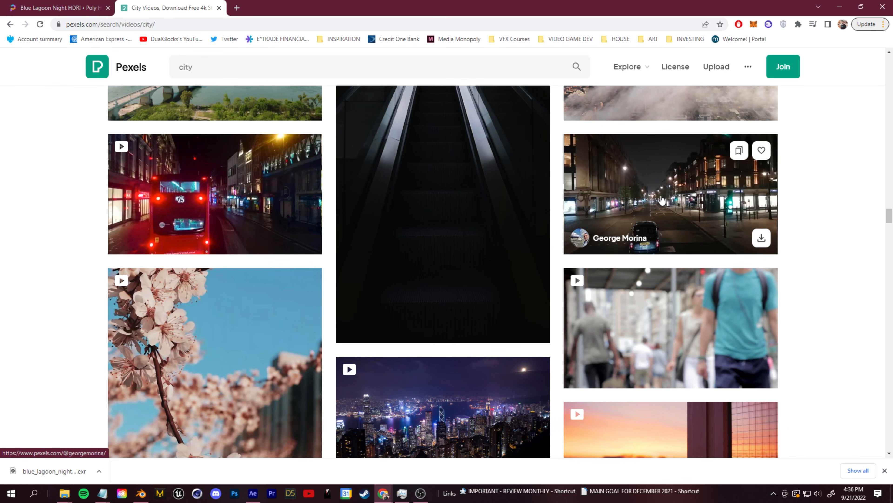
pyautogui.click(762, 238)
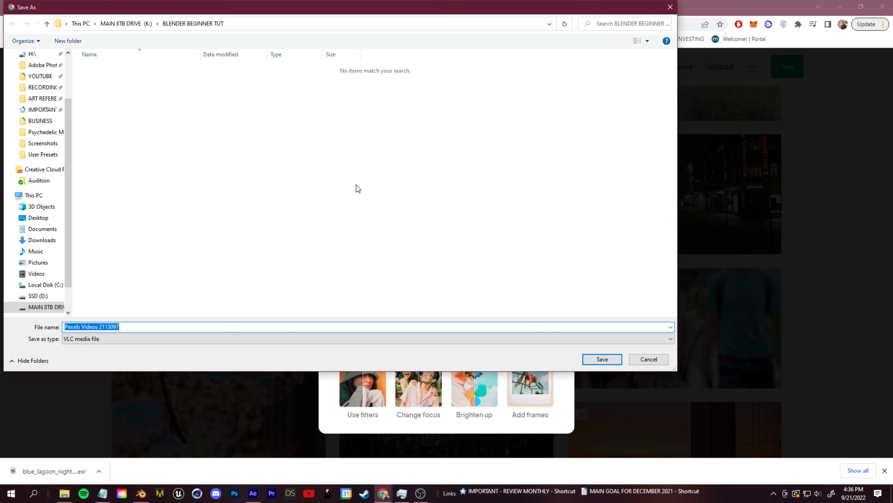
pyautogui.click(601, 359)
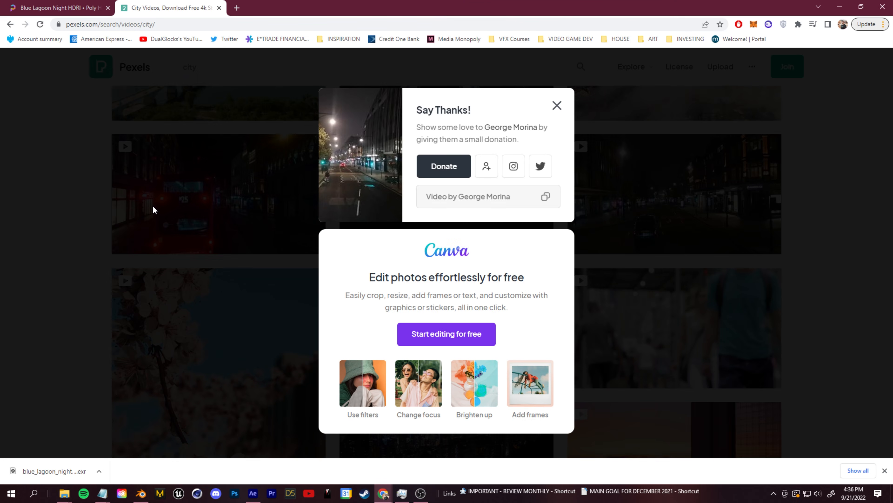
pyautogui.click(153, 205)
# Switch to After Effects, start a new project, import Pexels Videos 2113097.mp4 and create a composition from it
pyautogui.click(253, 493)
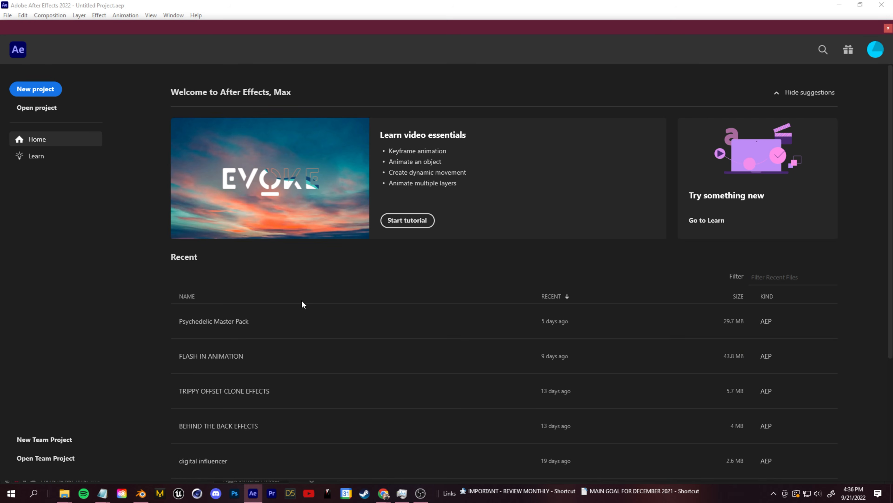
pyautogui.click(36, 89)
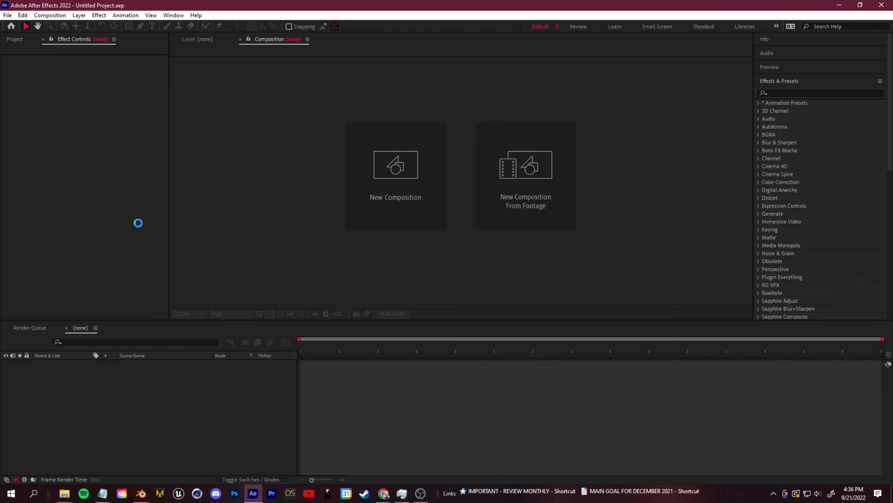
pyautogui.click(64, 493)
pyautogui.moveTo(373, 149); pyautogui.dragTo(75, 168)
pyautogui.moveTo(74, 124); pyautogui.dragTo(30, 316)
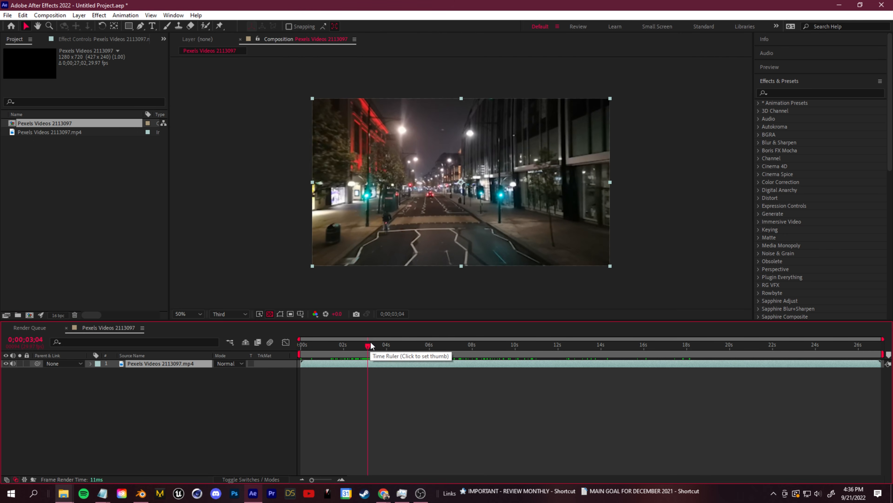
# Trim the composition to a work area from about 4 to 12.5 seconds and play back the trimmed clip
pyautogui.moveTo(370, 353); pyautogui.dragTo(390, 352)
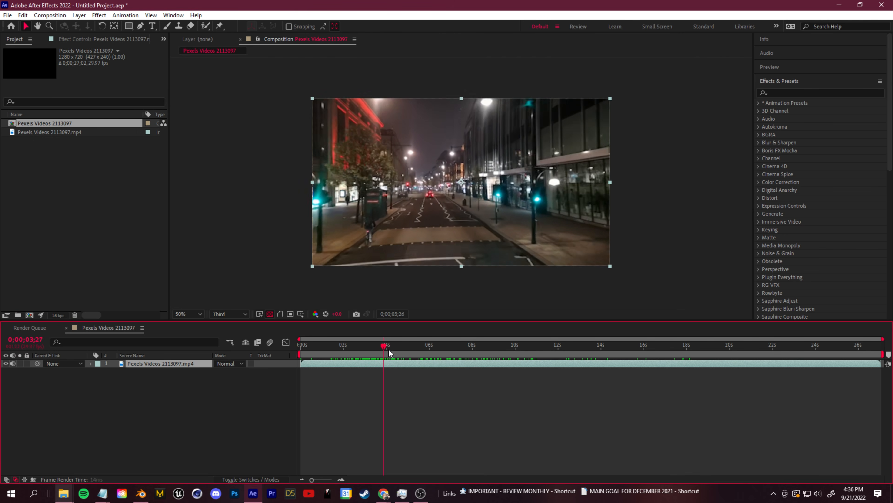
pyautogui.moveTo(300, 354); pyautogui.dragTo(570, 347)
pyautogui.moveTo(883, 354); pyautogui.dragTo(574, 360)
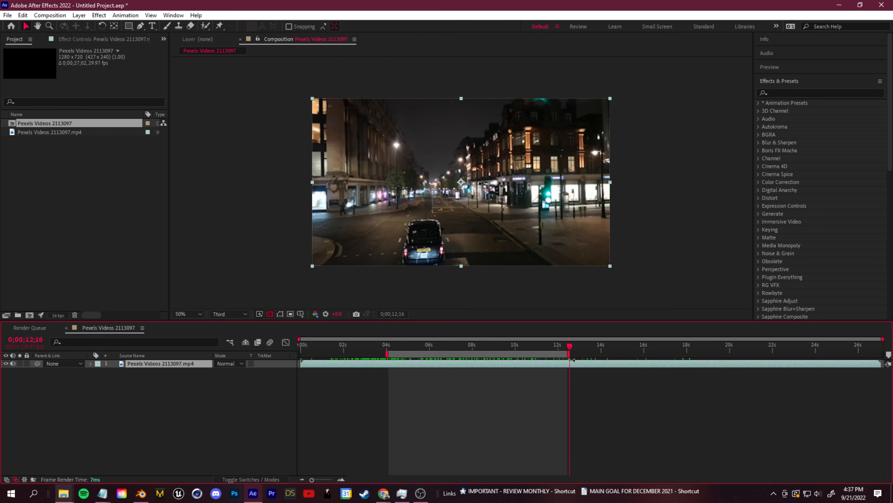
pyautogui.rightClick(544, 354)
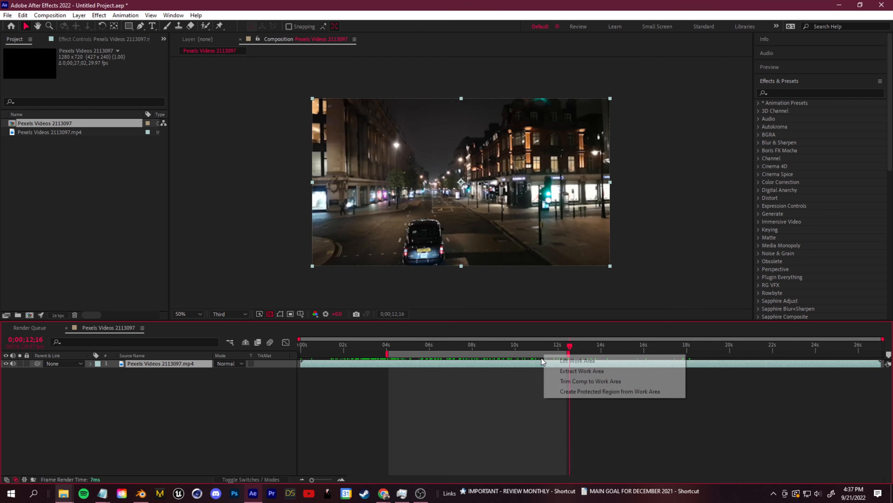
pyautogui.click(582, 386)
pyautogui.press('space')
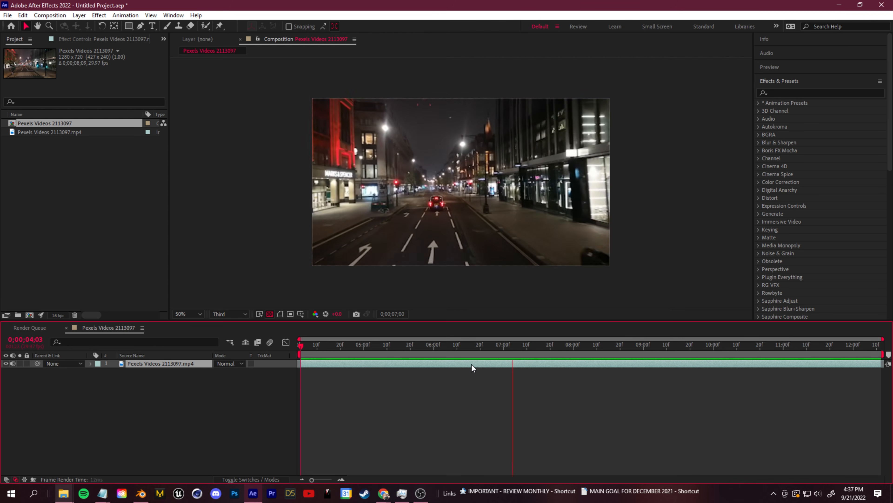
pyautogui.press('space')
pyautogui.moveTo(582, 348); pyautogui.dragTo(255, 362)
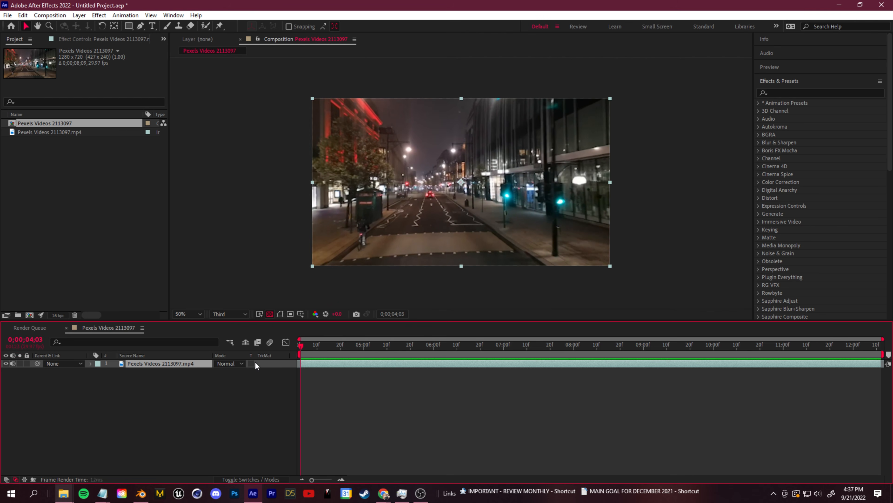
# Run Track Camera on the Pexels Videos 2113097.mp4 layer
pyautogui.rightClick(158, 365)
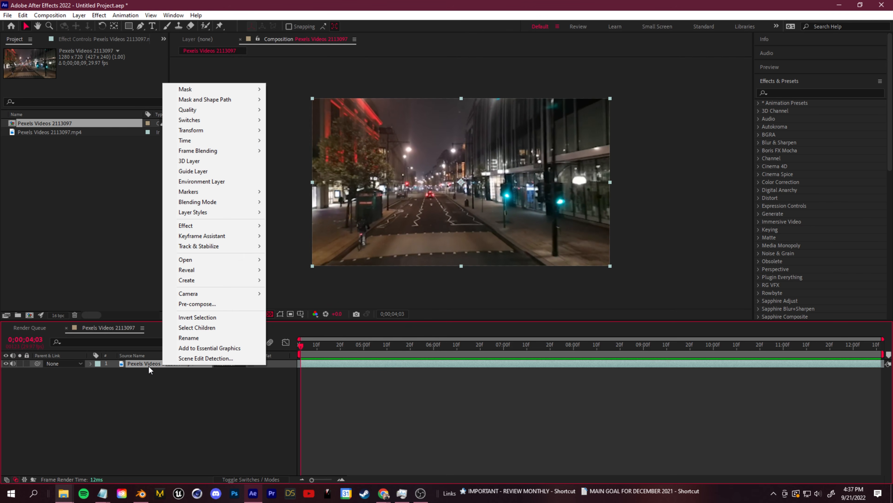
pyautogui.moveTo(217, 249)
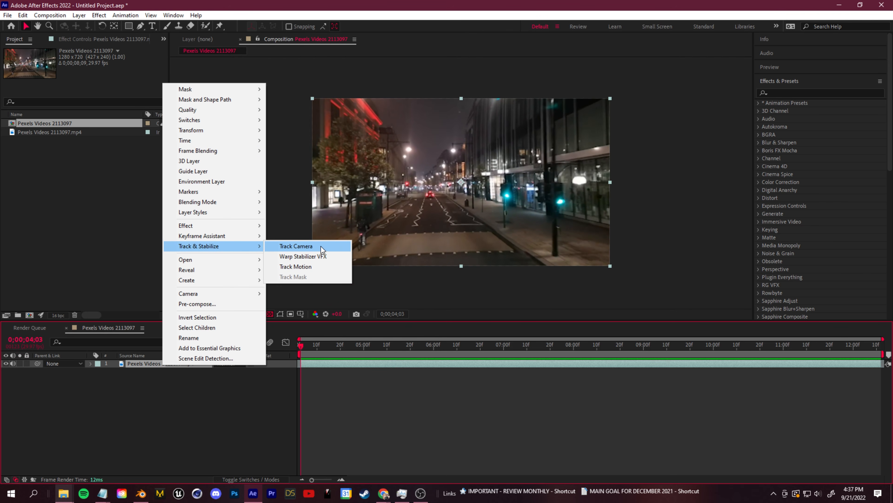
pyautogui.click(322, 248)
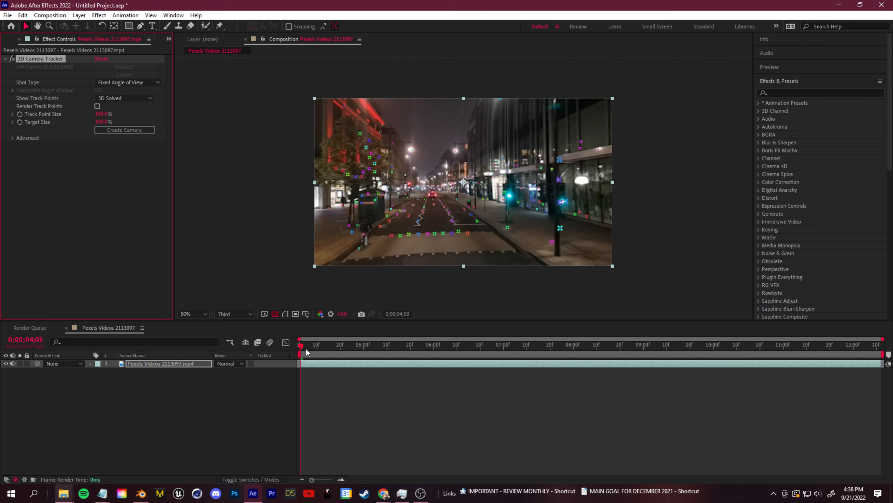
# Review the track points through the clip and create a solid and camera from points on the road at 0;00;08;10
pyautogui.moveTo(305, 348); pyautogui.dragTo(478, 367)
pyautogui.moveTo(417, 368); pyautogui.dragTo(285, 360)
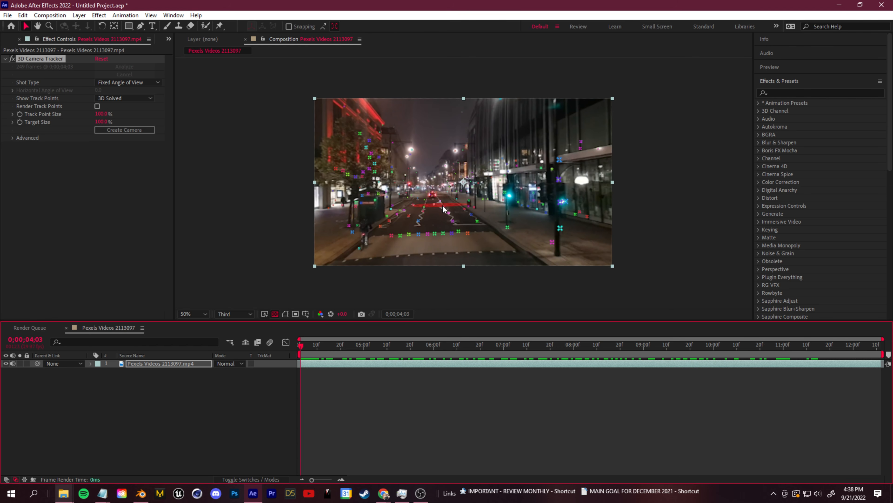
pyautogui.moveTo(303, 349); pyautogui.dragTo(597, 371)
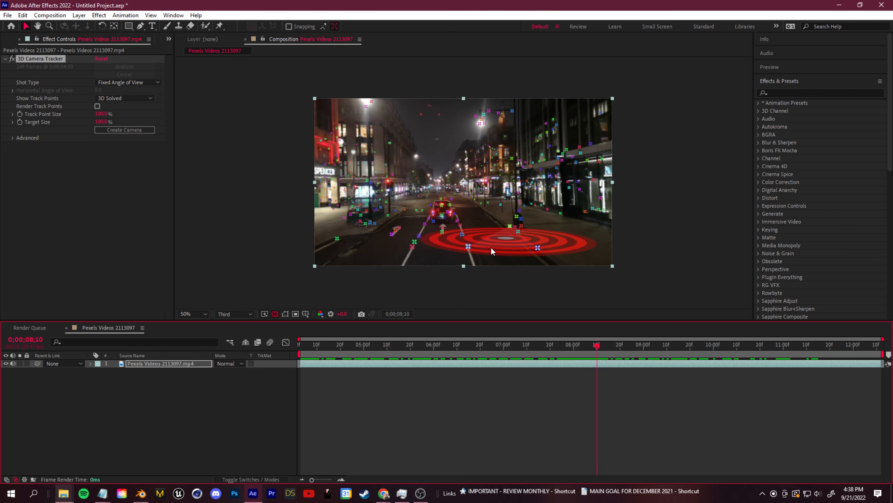
pyautogui.rightClick(491, 240)
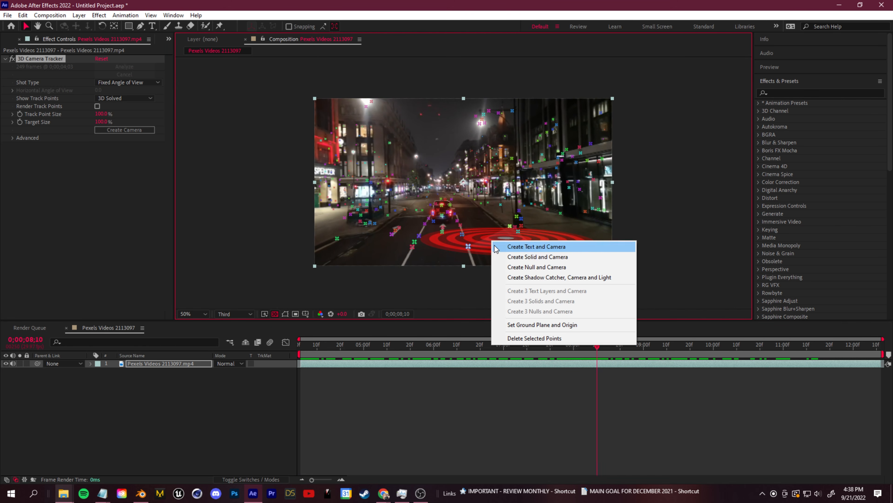
pyautogui.click(549, 259)
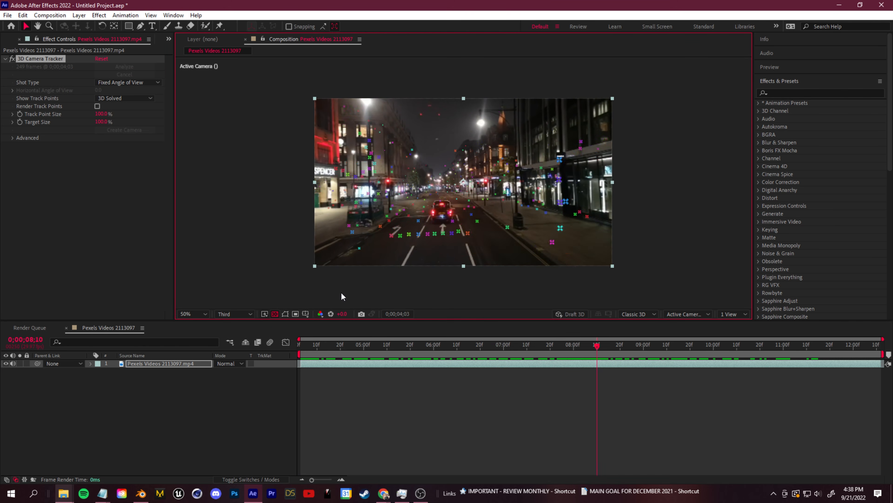
# Scale Track Solid 1 to 37% and align it with the road, positioned in the right-hand lane
pyautogui.click(557, 347)
pyautogui.moveTo(527, 368); pyautogui.dragTo(541, 386)
pyautogui.click(151, 363)
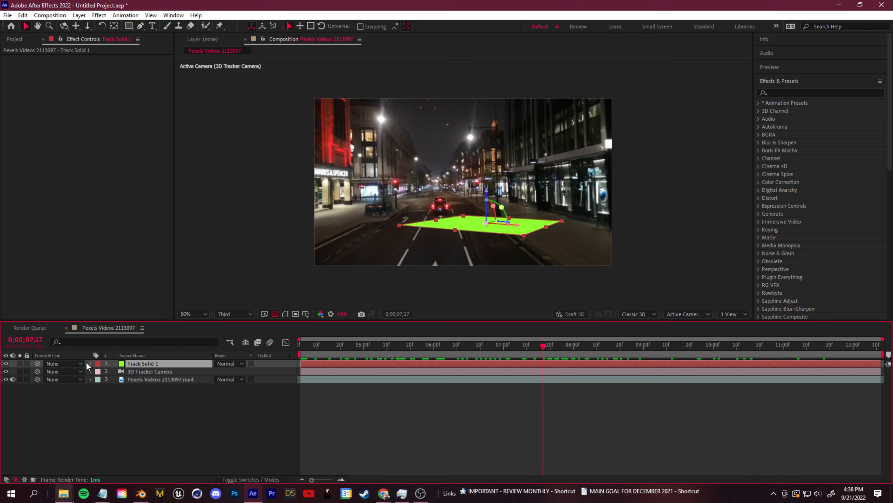
pyautogui.click(91, 363)
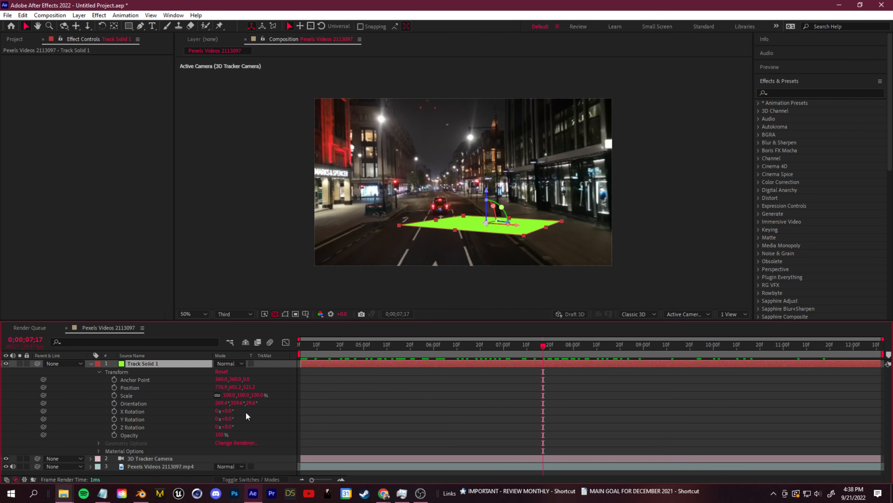
pyautogui.moveTo(237, 402); pyautogui.dragTo(219, 396)
pyautogui.hotkey('ctrl', 'z')
pyautogui.hotkey('ctrl', 'z')
pyautogui.moveTo(515, 223); pyautogui.dragTo(505, 223)
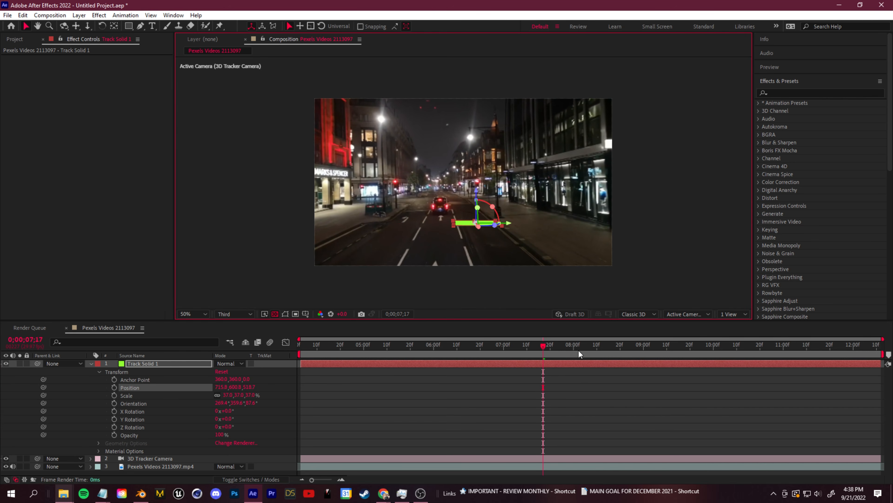
# Scrub and play through the composition to check how the green solid sticks to the road
pyautogui.click(555, 286)
pyautogui.click(541, 346)
pyautogui.moveTo(541, 347); pyautogui.dragTo(671, 374)
pyautogui.press('space')
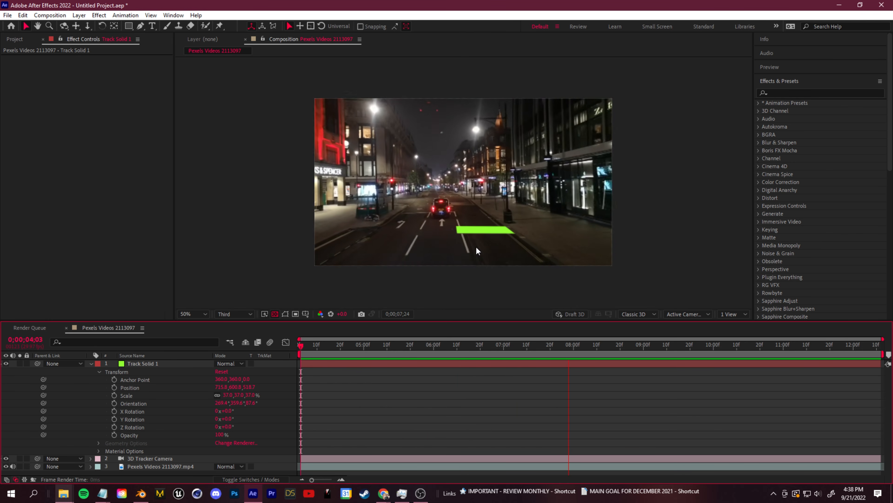
pyautogui.moveTo(673, 349); pyautogui.dragTo(794, 377)
pyautogui.press('space')
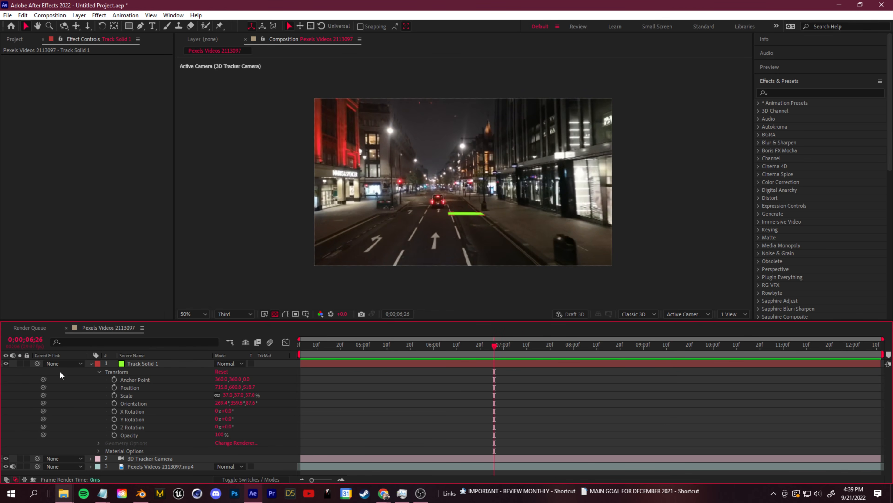
# Export the composition data to a JSON file named ae camera data in the BLENDER BEGINNER TUT folder
pyautogui.click(90, 363)
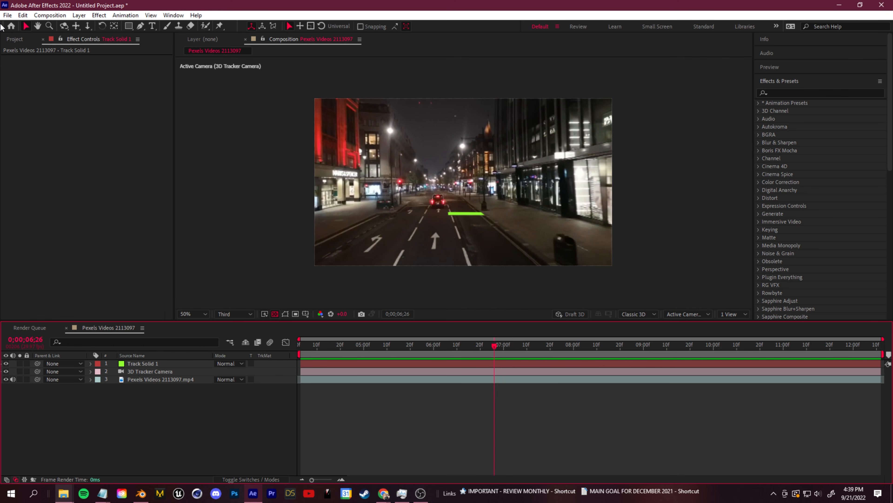
pyautogui.click(7, 15)
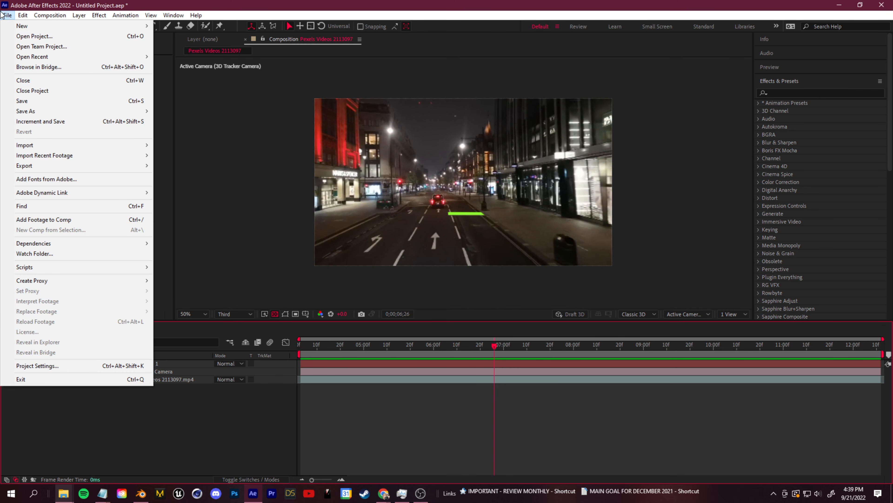
pyautogui.moveTo(108, 267)
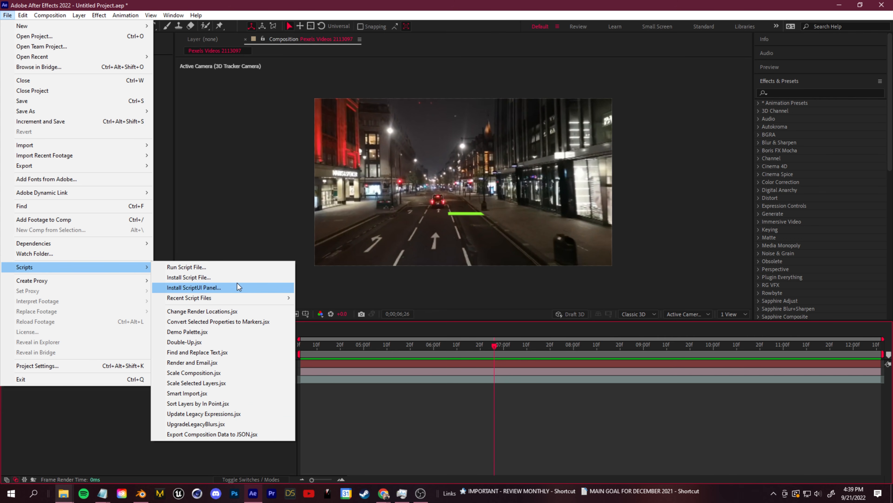
pyautogui.click(215, 435)
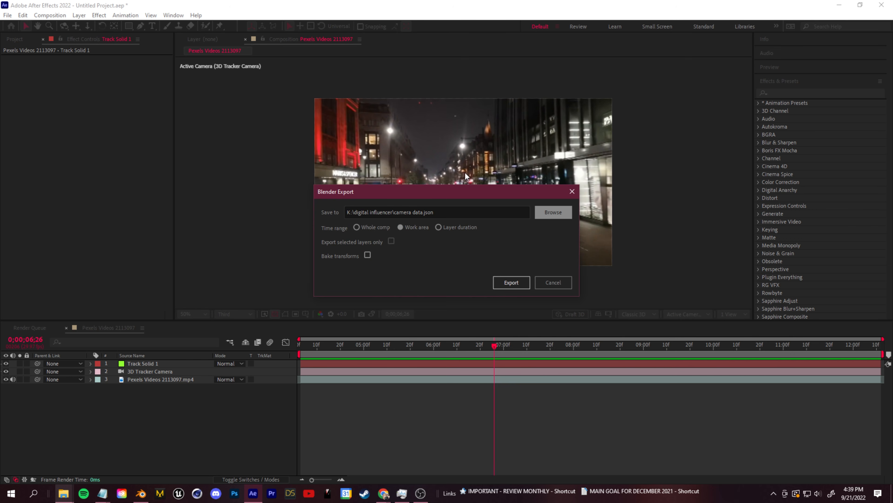
pyautogui.click(553, 212)
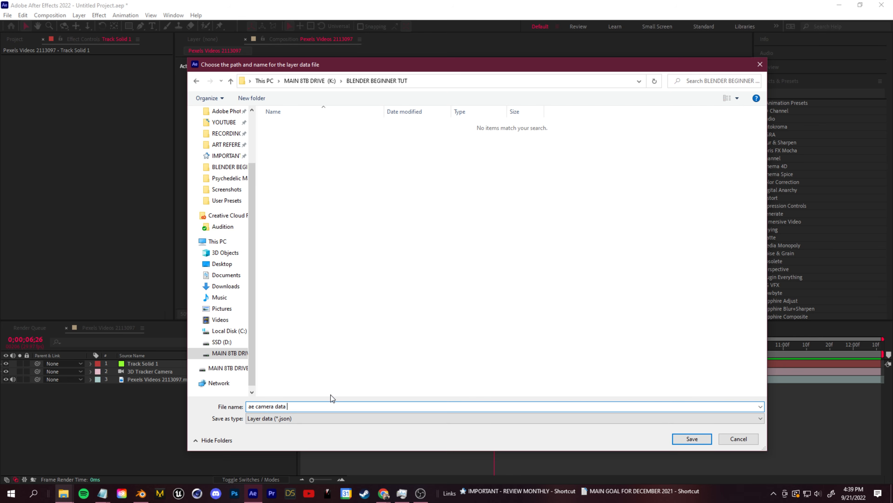
pyautogui.click(695, 438)
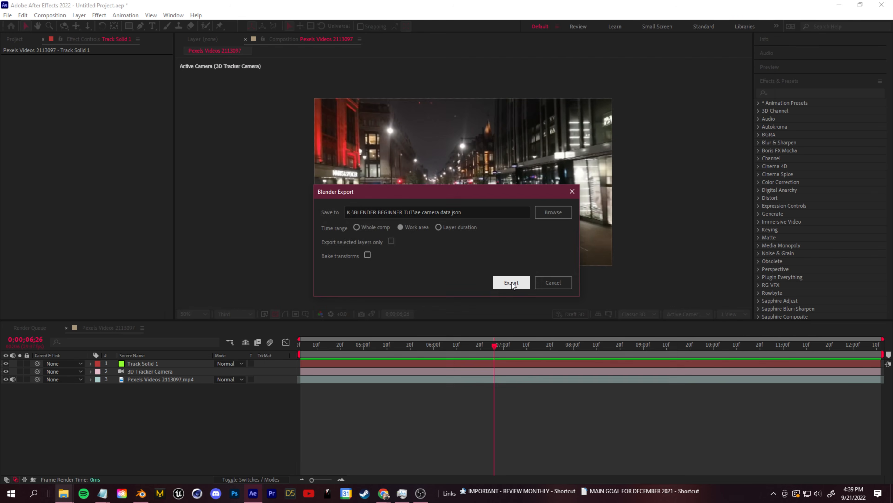
pyautogui.click(512, 283)
pyautogui.moveTo(511, 362); pyautogui.dragTo(299, 366)
# Switch to Blender and import the After Effects composition data from the exported ae camera data JSON file
pyautogui.click(138, 499)
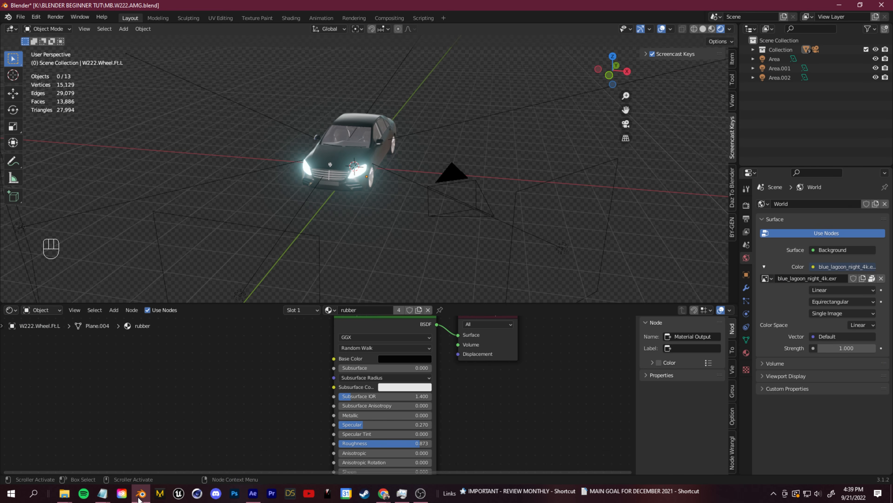
pyautogui.scroll(-5, 367, 182)
pyautogui.moveTo(368, 182); pyautogui.dragTo(391, 190, button='middle')
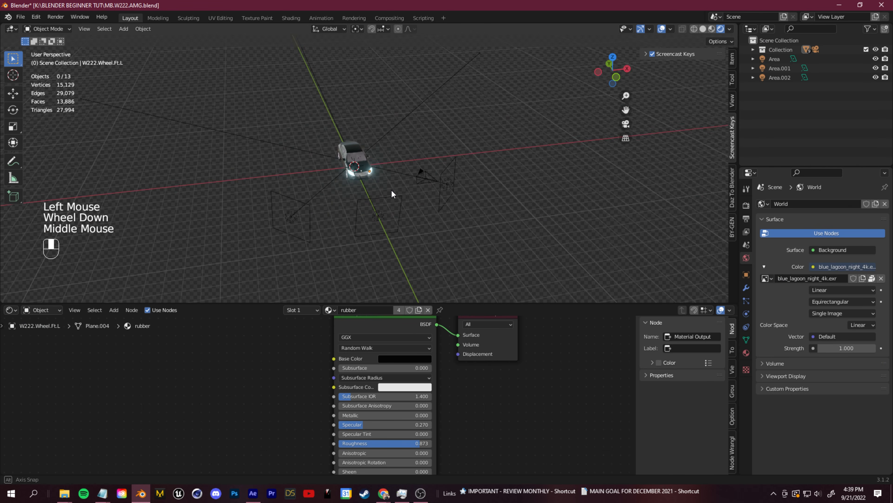
pyautogui.scroll(1, 441, 268)
pyautogui.scroll(-3, 288, 325)
pyautogui.moveTo(288, 325); pyautogui.dragTo(268, 347, button='middle')
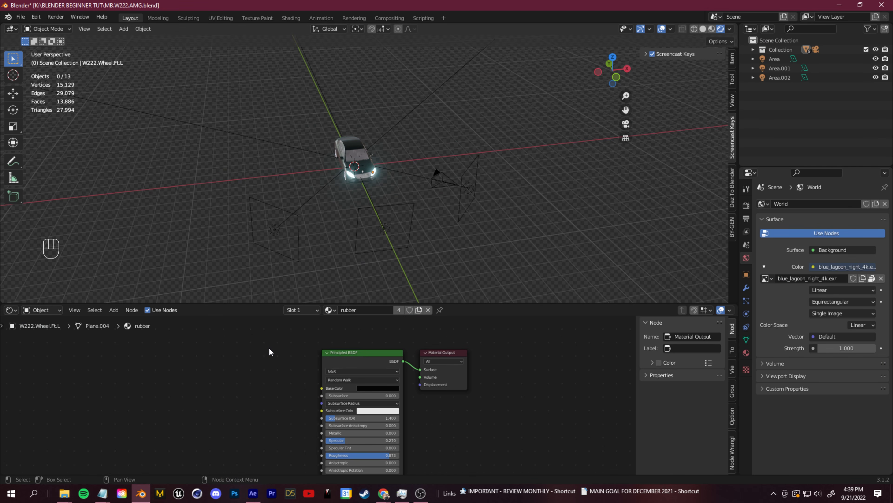
pyautogui.click(20, 17)
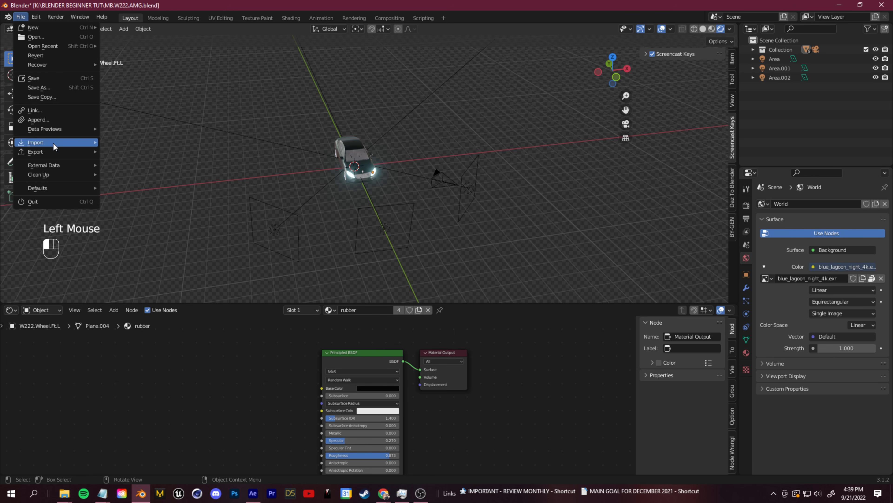
pyautogui.moveTo(53, 142)
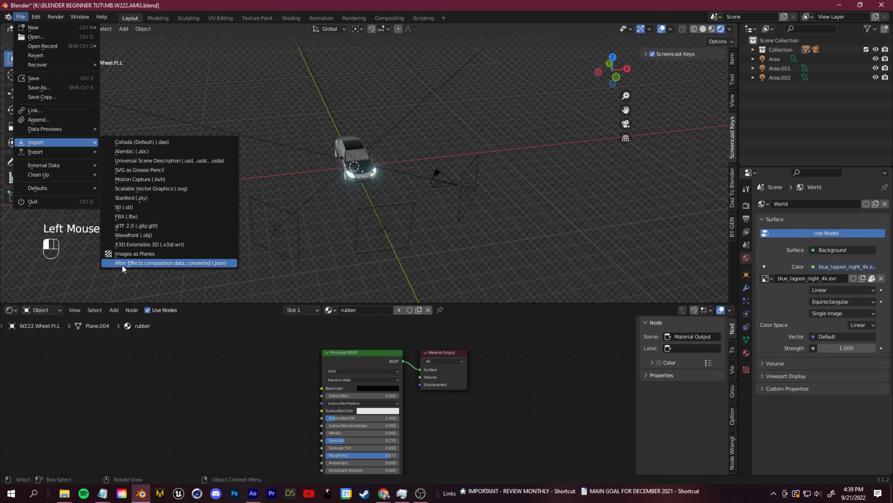
pyautogui.click(138, 264)
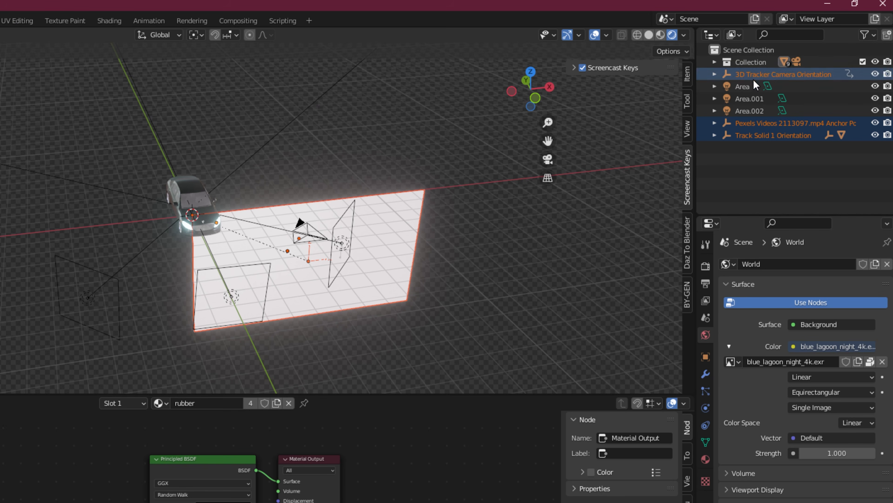
# Expand the 3D Tracker Camera Orientation's animation, switch the node editor to the Timeline, and scrub to frame 93
pyautogui.click(774, 75)
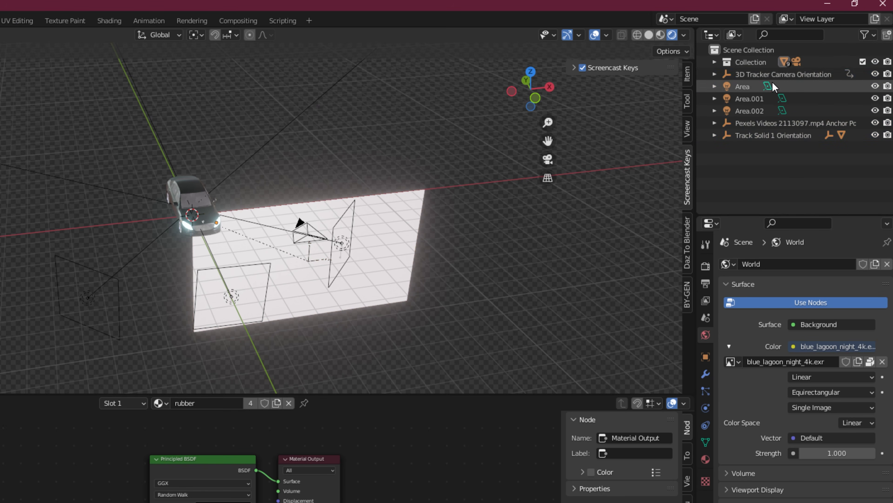
pyautogui.click(714, 74)
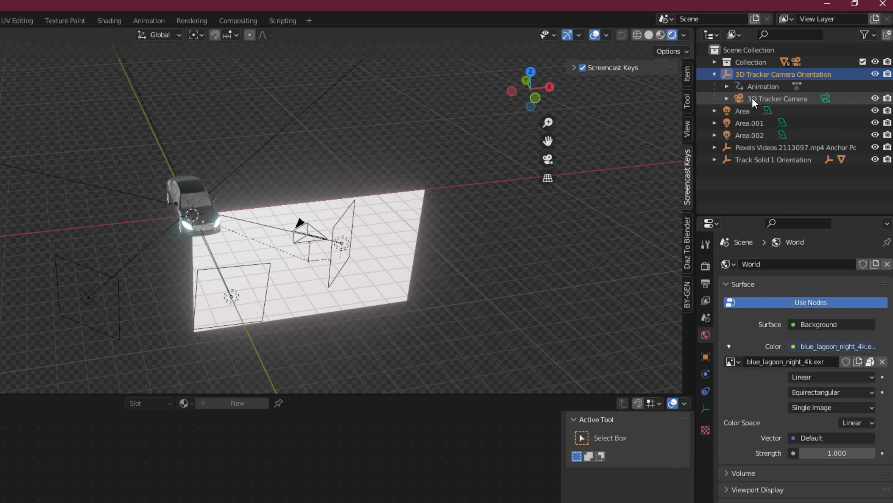
pyautogui.click(759, 100)
pyautogui.click(726, 86)
pyautogui.click(760, 99)
pyautogui.click(9, 310)
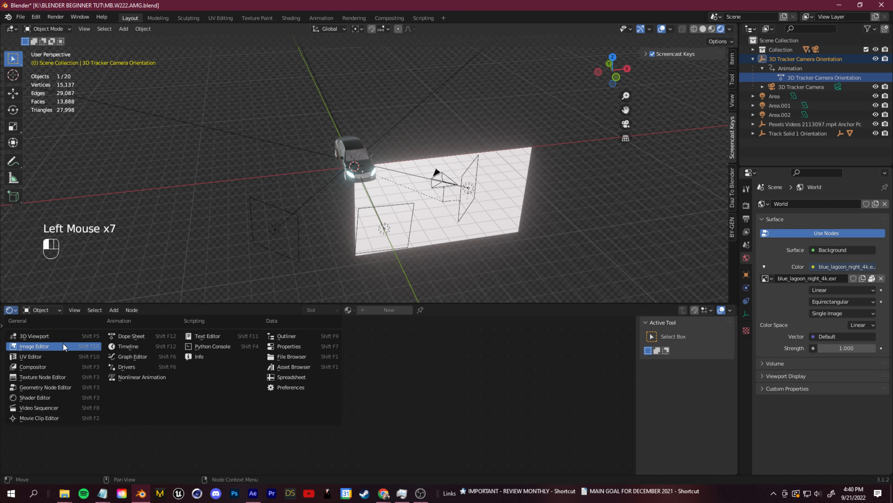
pyautogui.click(147, 356)
pyautogui.moveTo(28, 324); pyautogui.dragTo(282, 400)
# Check the current camera view and delete the old Camera object from Collection
pyautogui.click(630, 127)
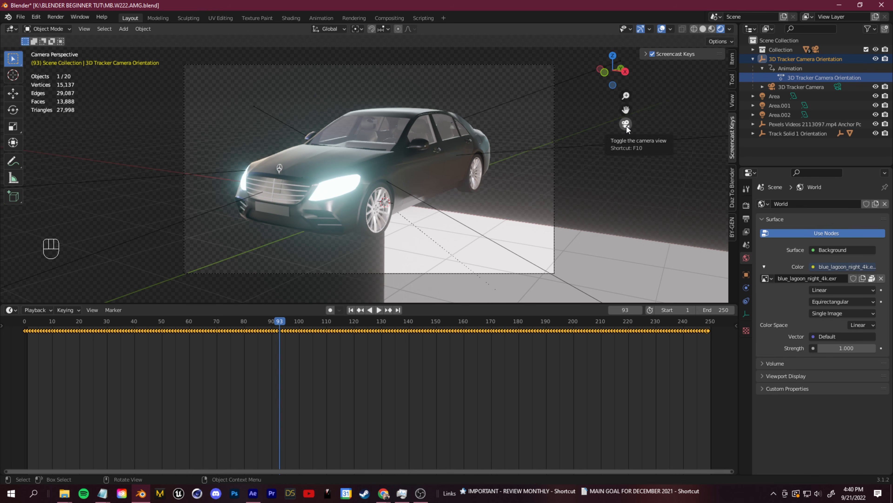
pyautogui.click(634, 128)
pyautogui.click(809, 141)
pyautogui.click(754, 59)
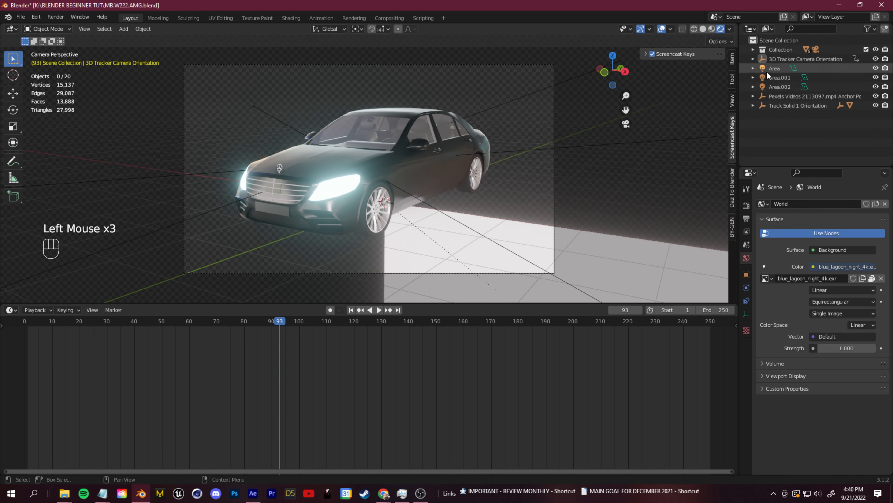
pyautogui.click(763, 49)
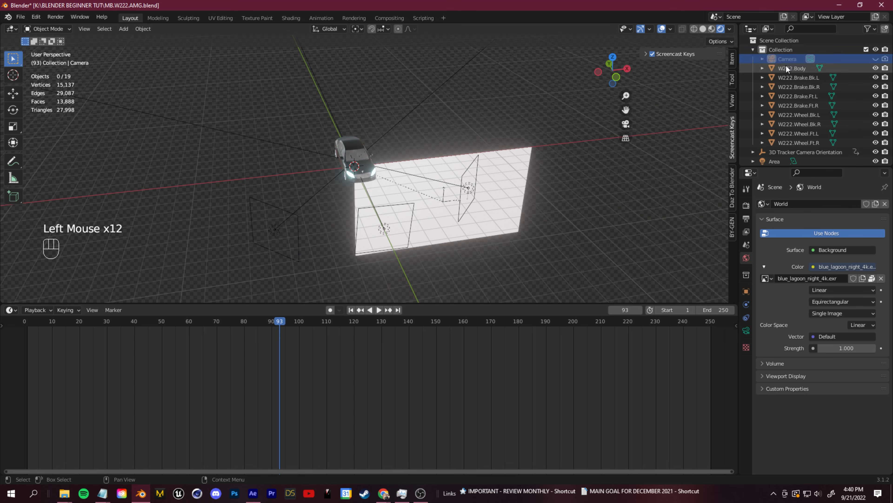
pyautogui.press('BackSpace')
pyautogui.click(776, 50)
pyautogui.click(753, 49)
# Select the 3D Tracker Camera, look through it, and scrub the timeline to check its motion
pyautogui.click(778, 58)
pyautogui.click(753, 59)
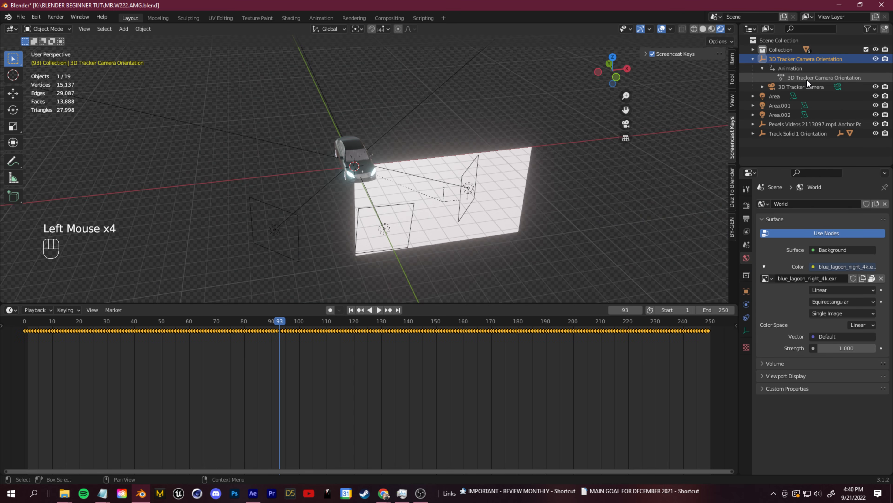
pyautogui.click(801, 87)
pyautogui.click(628, 124)
pyautogui.moveTo(246, 336); pyautogui.dragTo(164, 406)
# Examine where the imported Track Solid 1 sits relative to the car at different frames
pyautogui.click(364, 252)
pyautogui.moveTo(364, 252); pyautogui.dragTo(309, 198, button='middle')
pyautogui.click(293, 206)
pyautogui.moveTo(167, 327); pyautogui.dragTo(389, 359)
pyautogui.click(296, 337)
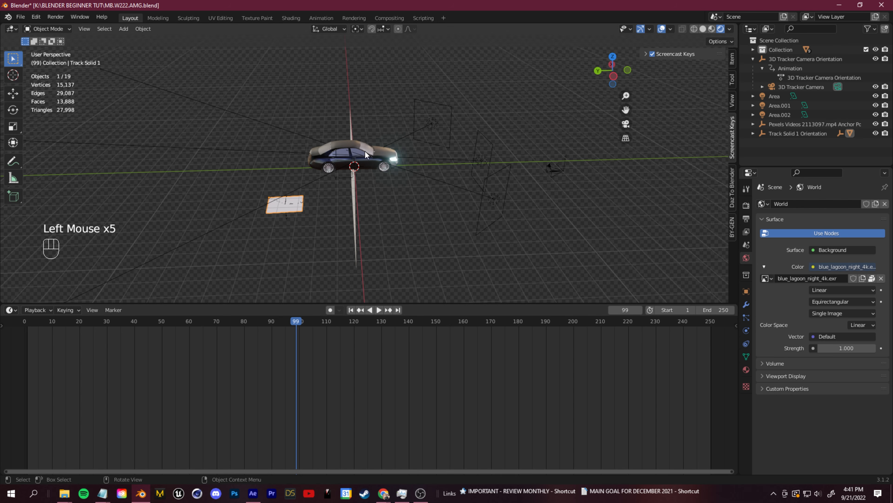
pyautogui.moveTo(420, 216); pyautogui.dragTo(401, 247, button='middle')
# View the Pexels Videos 2113097.mp4 plane through the camera at frame 105 and give it a new material in the Shader Editor
pyautogui.click(400, 247)
pyautogui.moveTo(336, 263); pyautogui.dragTo(334, 296, button='middle')
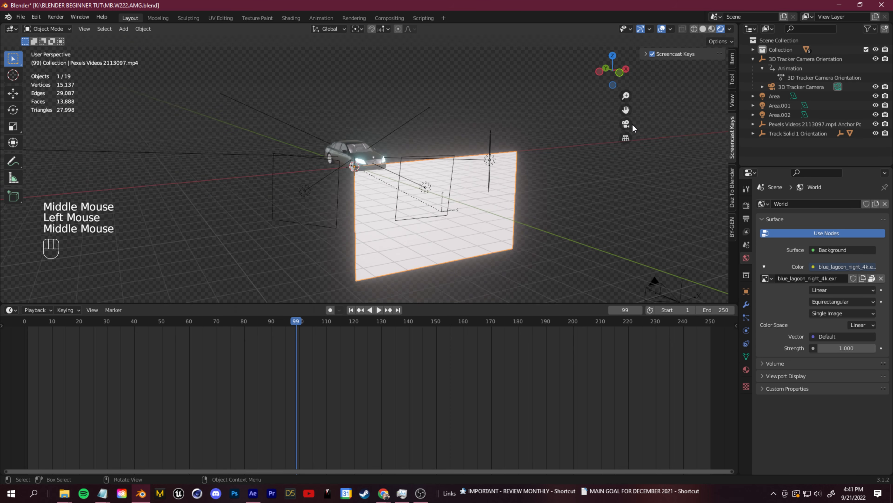
pyautogui.click(626, 124)
pyautogui.click(104, 345)
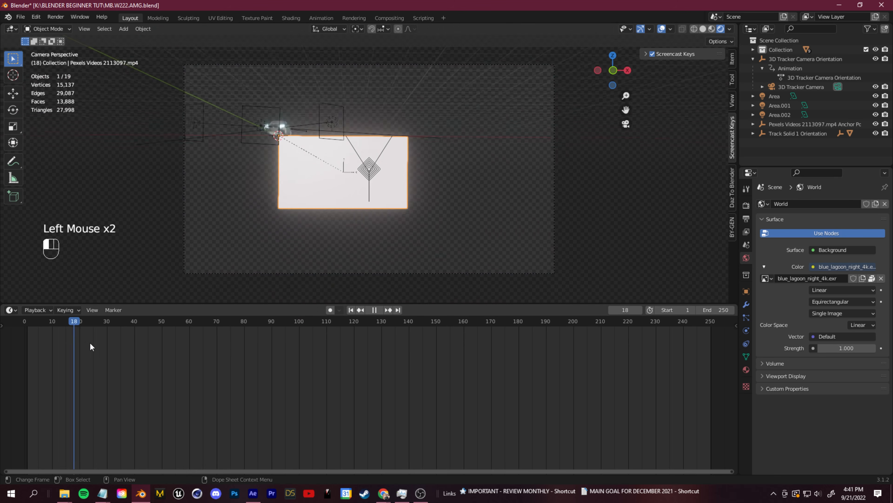
pyautogui.click(313, 338)
pyautogui.click(10, 309)
pyautogui.click(42, 400)
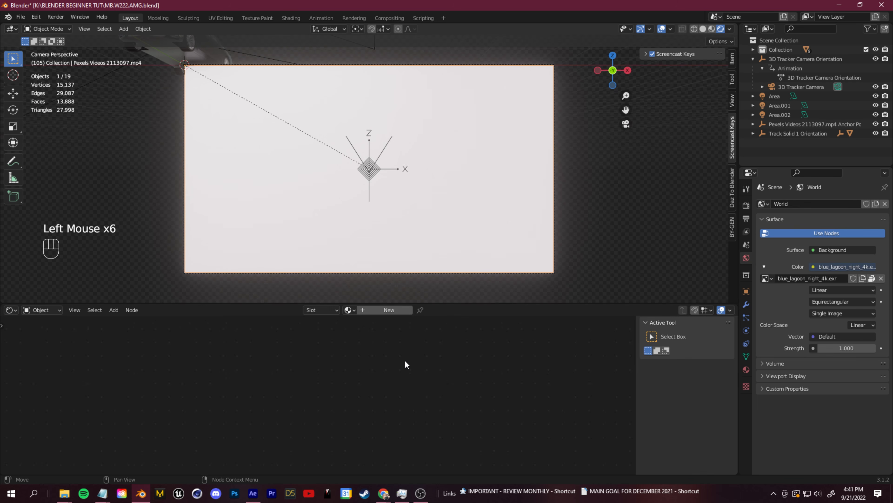
pyautogui.scroll(-2, 347, 359)
pyautogui.click(389, 309)
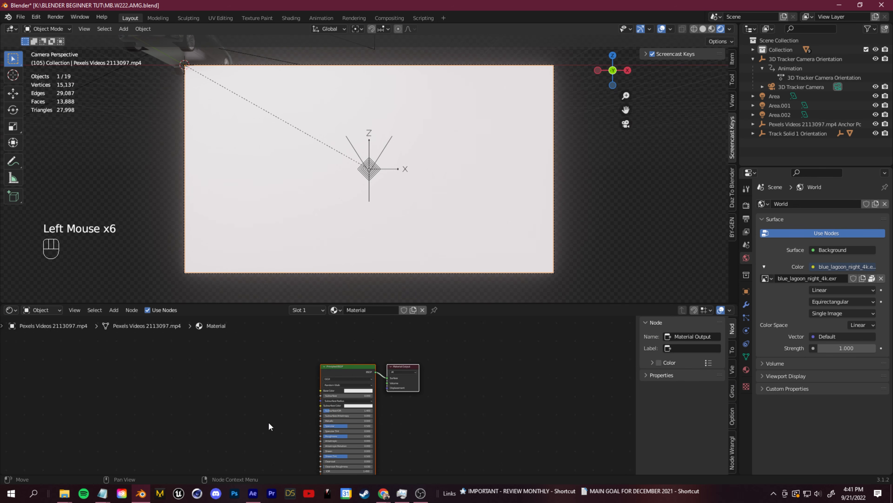
pyautogui.moveTo(276, 423); pyautogui.dragTo(267, 394, button='middle')
pyautogui.scroll(1, 190, 397)
# Add an Image Texture node beside the Principled BSDF in the video plane's material
pyautogui.click(143, 382)
pyautogui.moveTo(149, 390); pyautogui.dragTo(220, 392, button='middle')
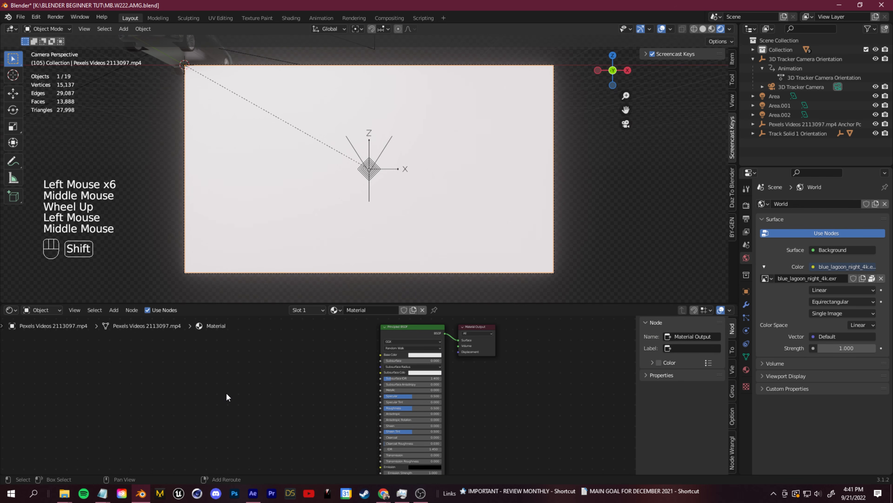
pyautogui.hotkey('shift', 'a')
pyautogui.write('image')
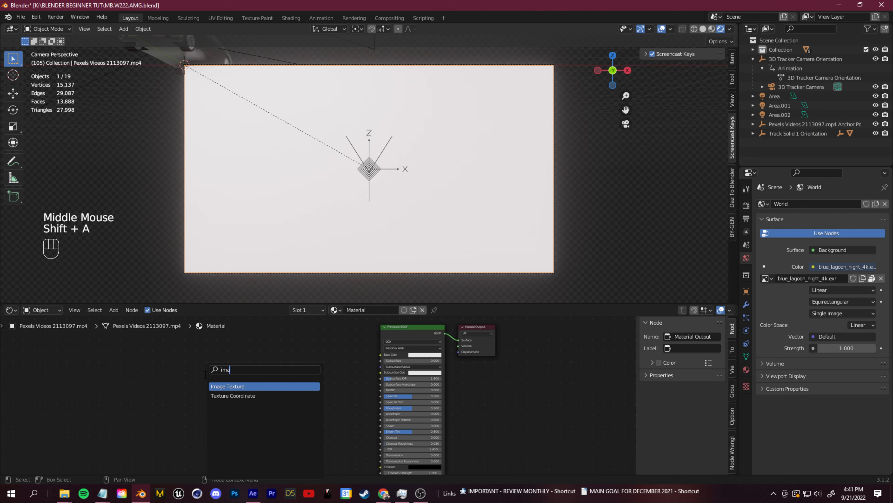
pyautogui.click(232, 386)
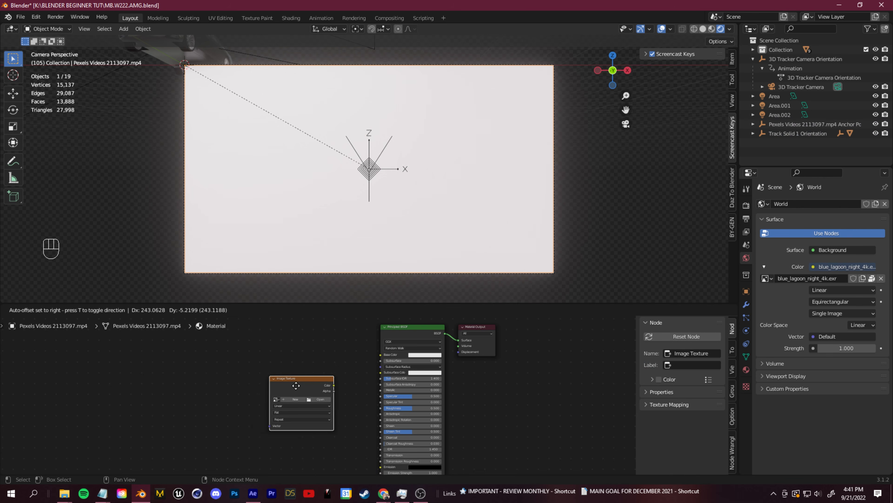
pyautogui.click(282, 384)
pyautogui.scroll(2, 354, 383)
pyautogui.scroll(-2, 302, 340)
pyautogui.scroll(-1, 375, 342)
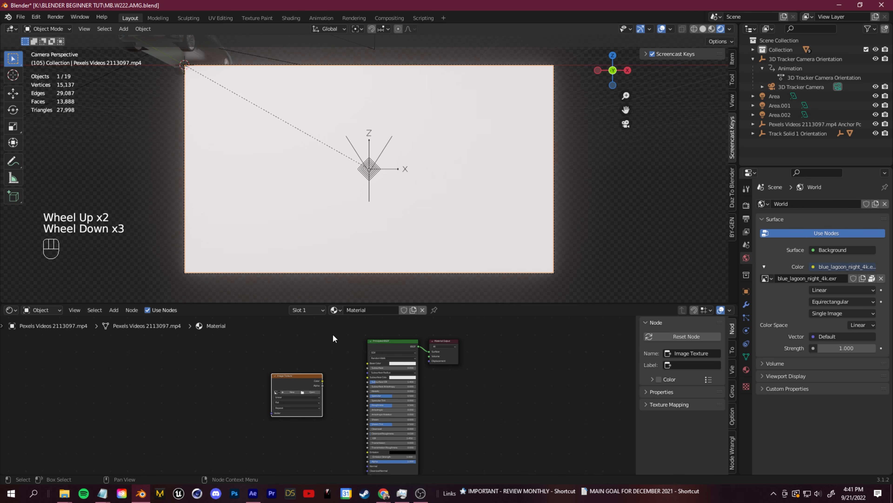
pyautogui.click(333, 349)
pyautogui.scroll(2, 333, 352)
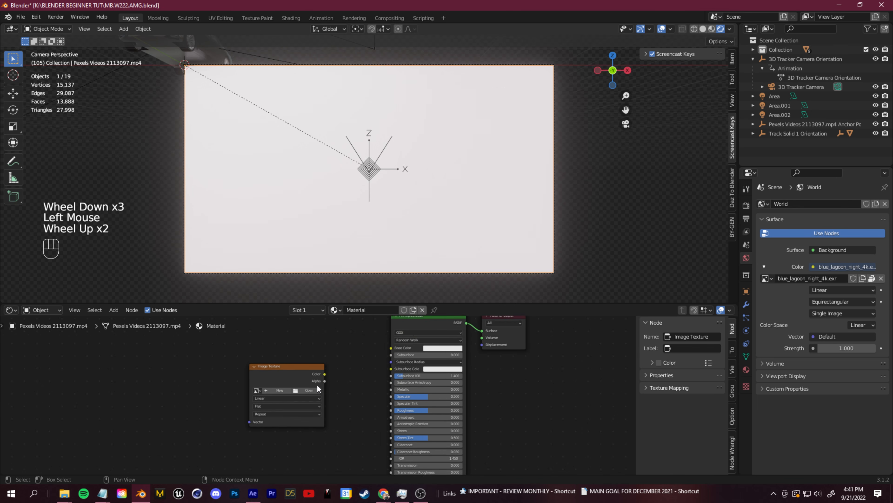
pyautogui.moveTo(329, 380); pyautogui.dragTo(352, 366, button='middle')
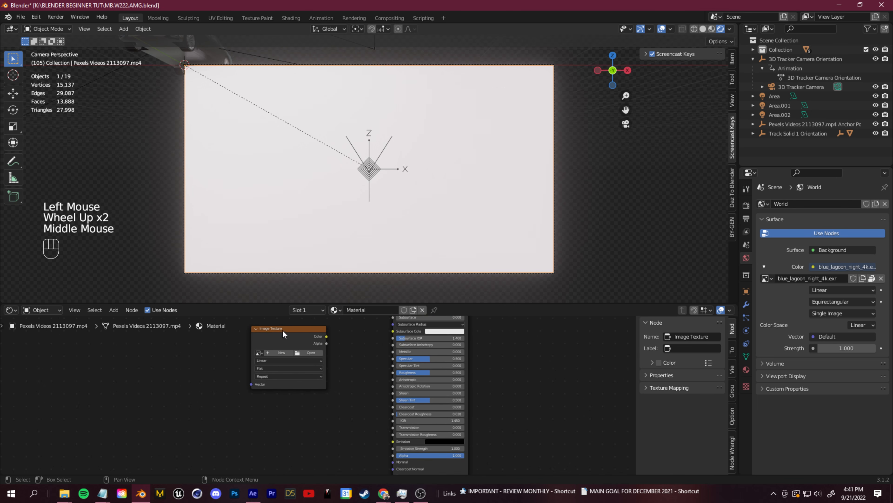
# Connect the Image Texture's Color output to Emission and load Pexels Videos 2113097.mp4 into the node
pyautogui.moveTo(327, 336); pyautogui.dragTo(394, 359)
pyautogui.moveTo(348, 365); pyautogui.dragTo(307, 428, button='middle')
pyautogui.click(267, 348)
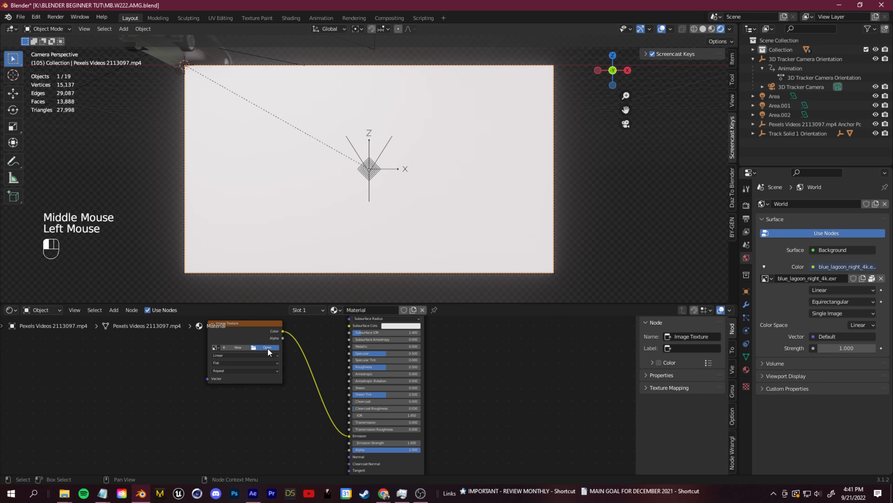
pyautogui.click(295, 171)
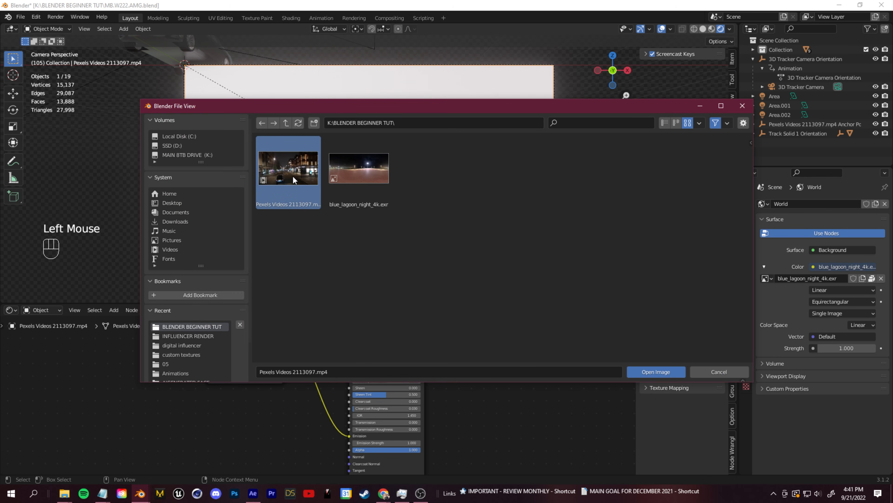
pyautogui.click(656, 372)
# Set the world background strength to 0
pyautogui.click(747, 258)
pyautogui.doubleClick(847, 348)
pyautogui.write('0')
pyautogui.press('Return')
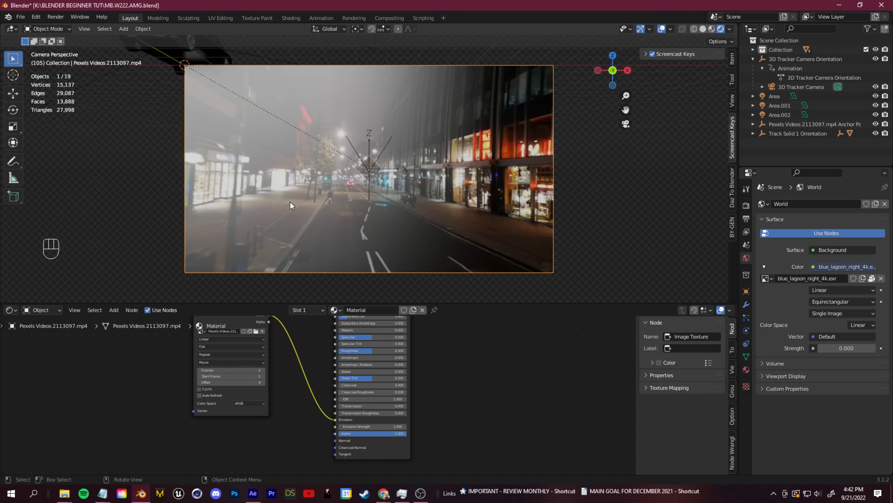
# Check the clip in After Effects and set the movie texture to 3250 frames, start frame 0 and offset 123 with Auto Refresh on
pyautogui.moveTo(255, 389); pyautogui.dragTo(331, 406, button='middle')
pyautogui.scroll(4, 331, 406)
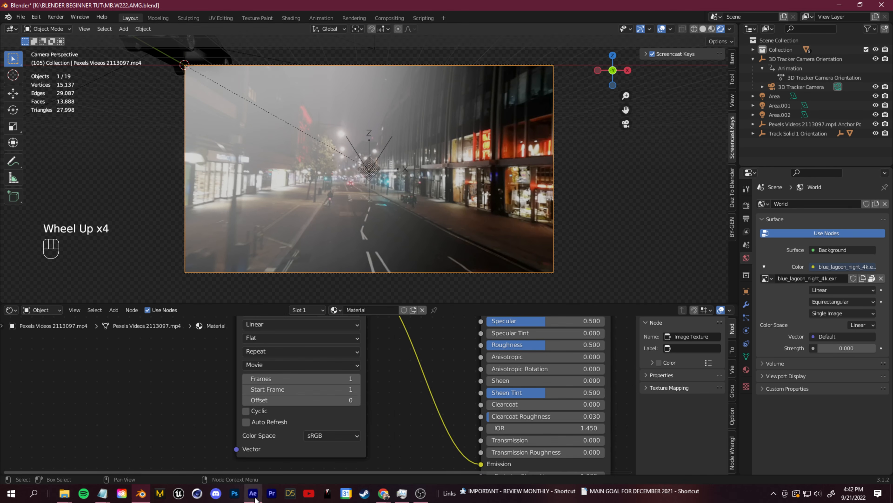
pyautogui.click(253, 493)
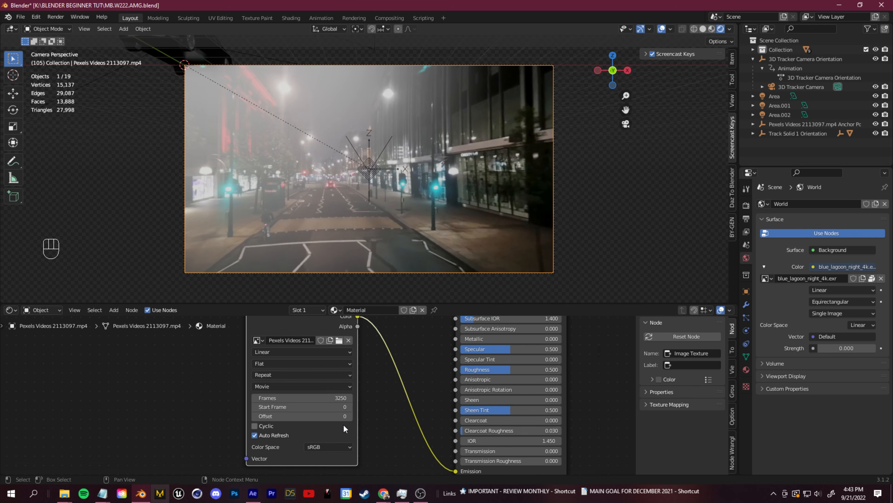
pyautogui.click(336, 416)
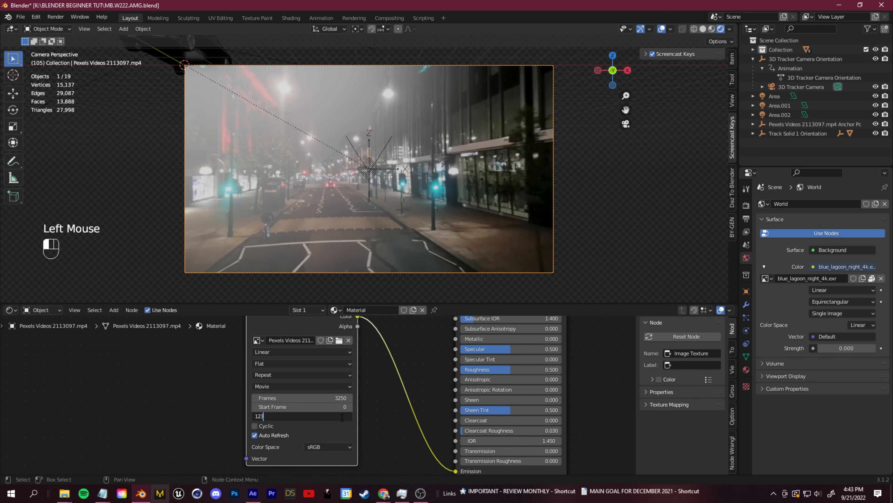
pyautogui.press('Return')
# Switch the node editor back to the Timeline, scrub and play the footage plane, and return to frame 0
pyautogui.click(11, 309)
pyautogui.click(130, 346)
pyautogui.moveTo(197, 321); pyautogui.dragTo(166, 334)
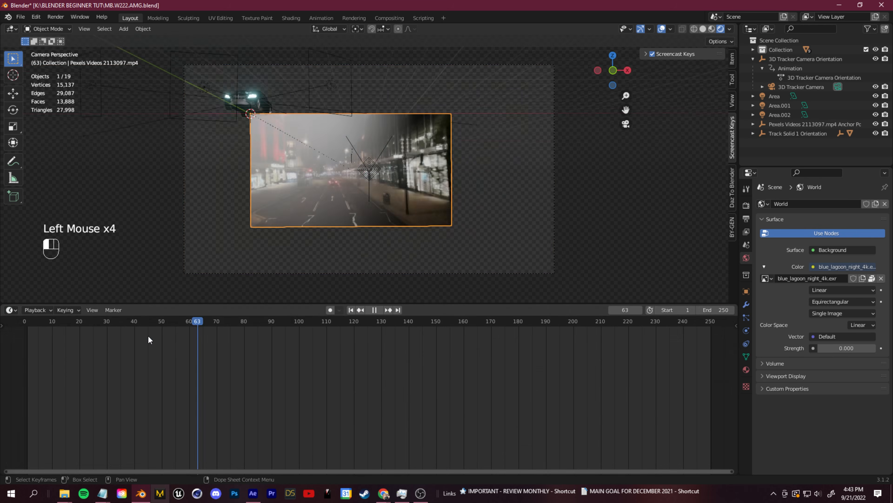
pyautogui.press('space')
pyautogui.press('space')
pyautogui.click(23, 335)
pyautogui.click(344, 188)
pyautogui.press('s')
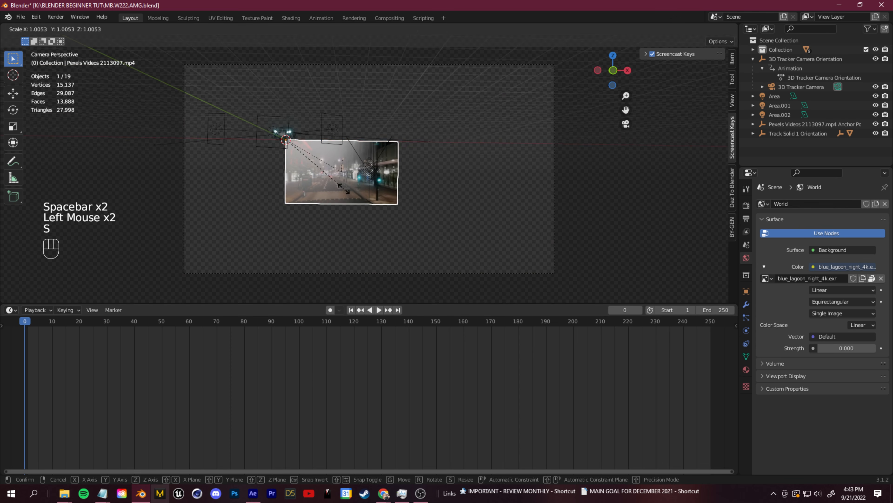
pyautogui.click(429, 242)
pyautogui.hotkey('ctrl', 'z')
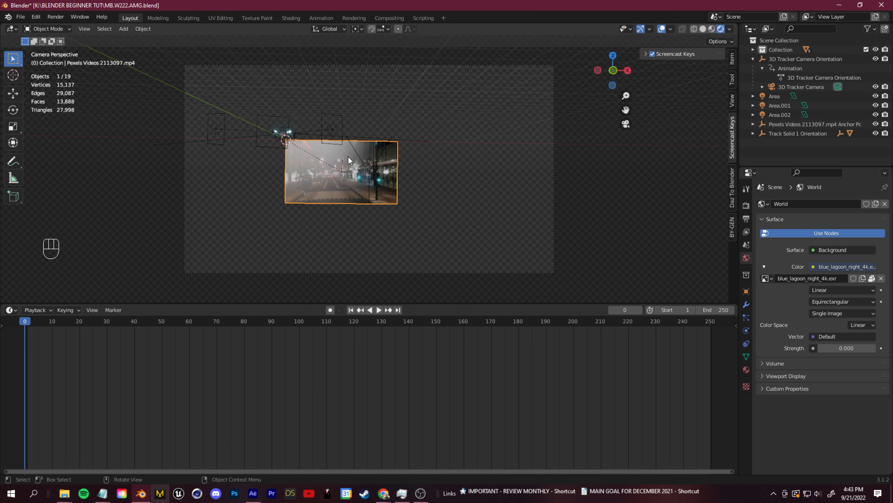
# Scale the video plane up uniformly by about 3.29 at frame 0
pyautogui.click(347, 203)
pyautogui.press('s')
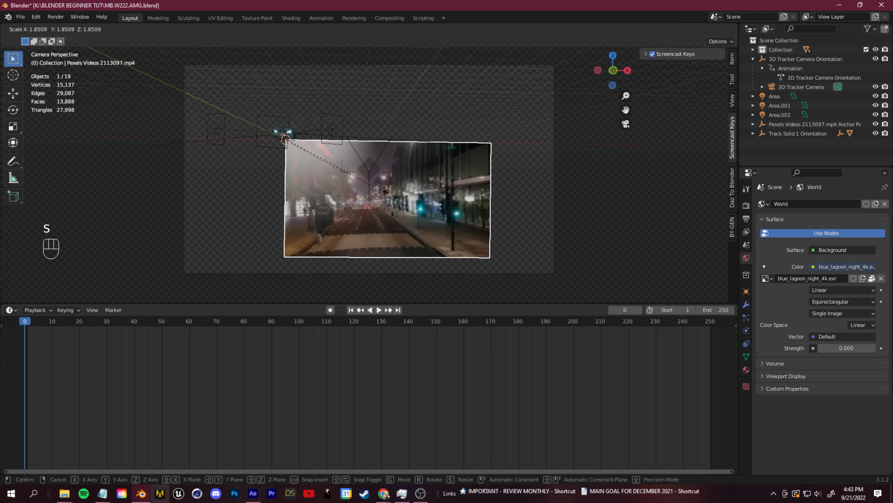
pyautogui.click(477, 209)
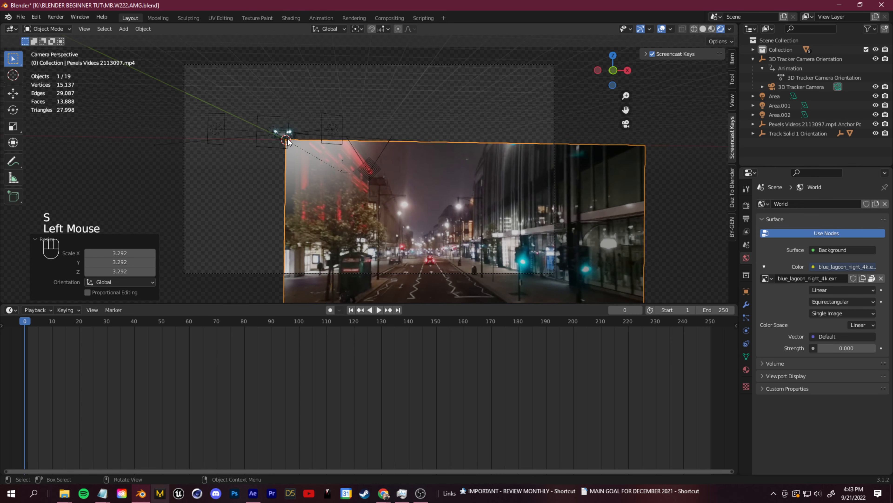
# Undo the video plane's last scaling and set its origin to its geometry
pyautogui.hotkey('ctrl', 'z')
pyautogui.click(266, 153)
pyautogui.click(143, 29)
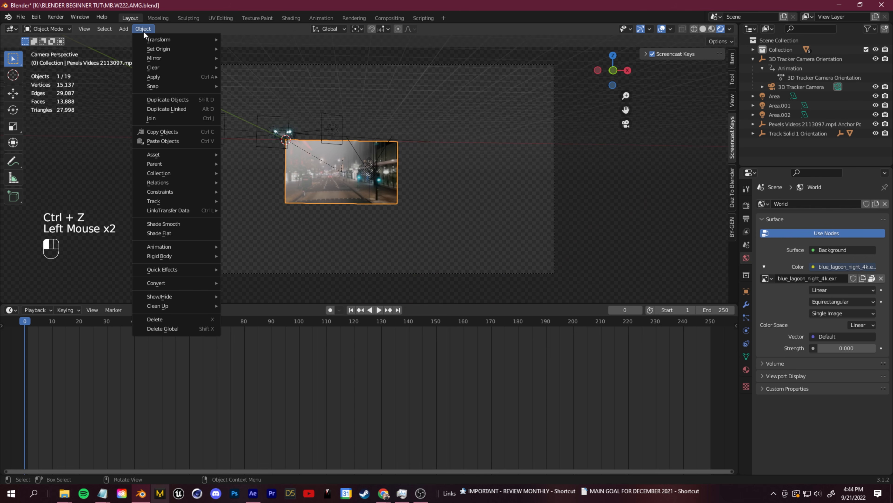
pyautogui.moveTo(183, 50)
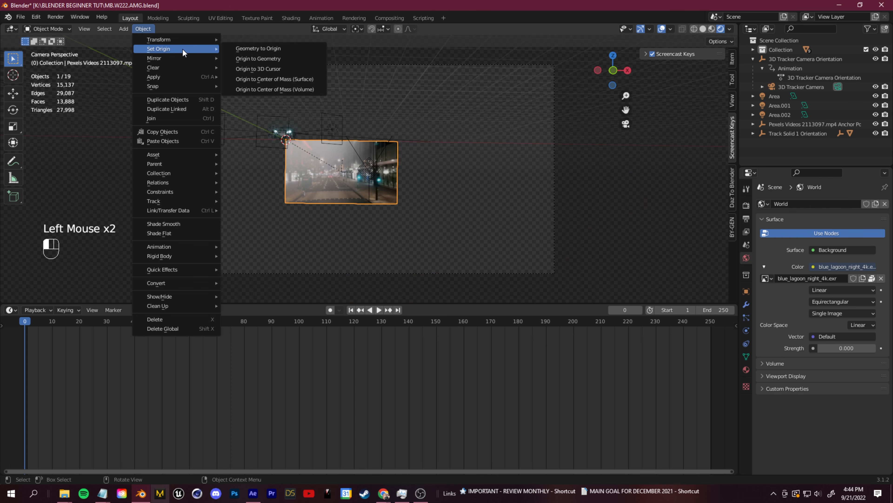
pyautogui.click(287, 58)
# Scale the video plane up uniformly from its new centre origin to cover the camera frame
pyautogui.press('s')
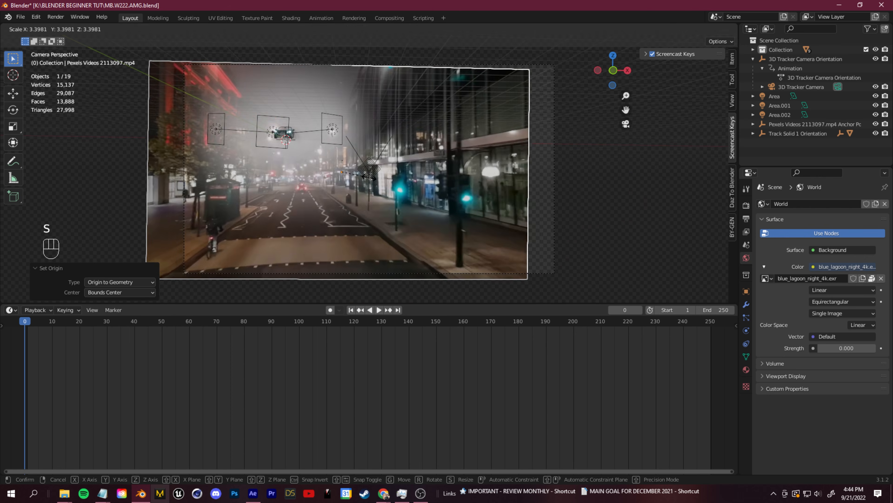
pyautogui.click(370, 183)
pyautogui.click(746, 219)
pyautogui.press('s')
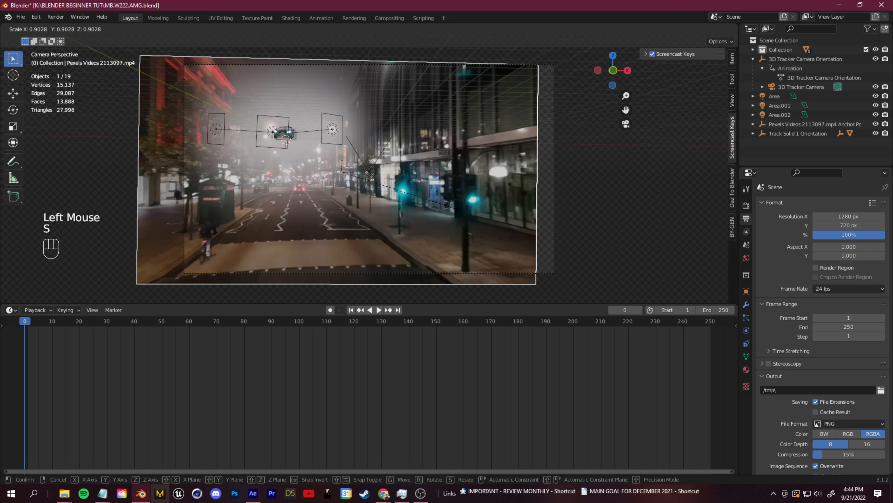
pyautogui.click(478, 232)
pyautogui.click(416, 219)
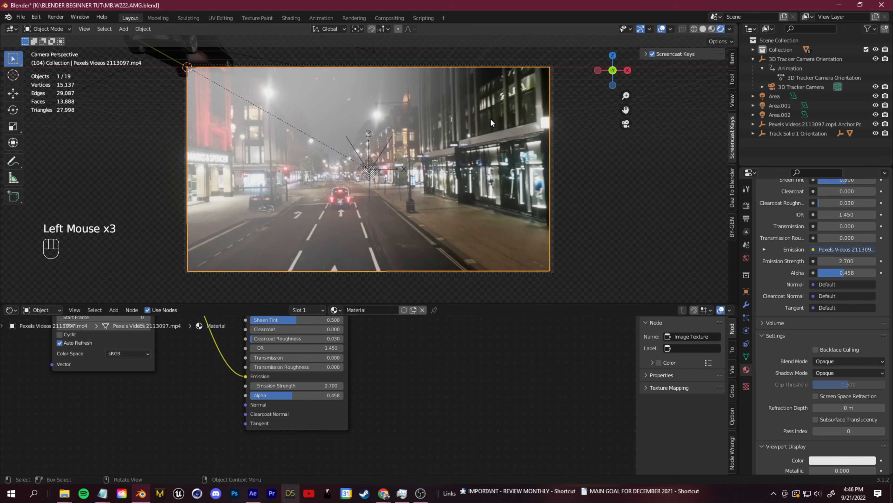
# Rename the video plane's material to footage
pyautogui.scroll(4, 791, 425)
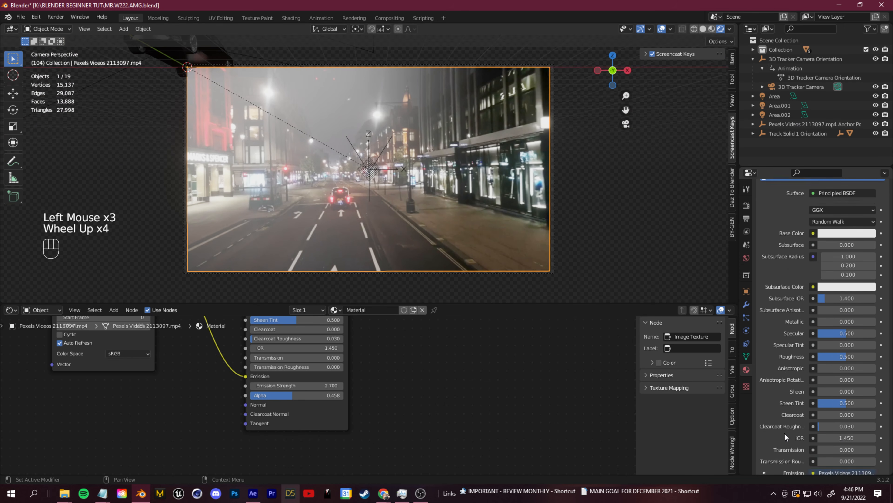
pyautogui.middleClick(795, 352)
pyautogui.scroll(5, 797, 316)
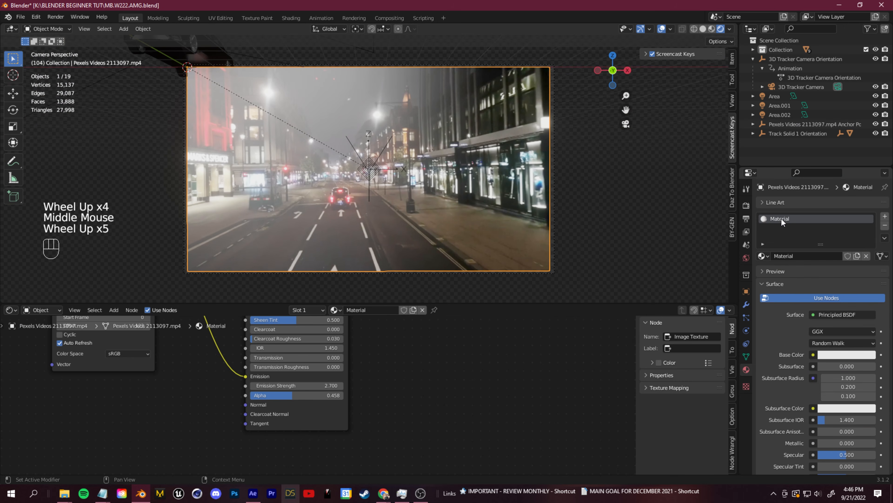
pyautogui.doubleClick(781, 219)
pyautogui.write('footab')
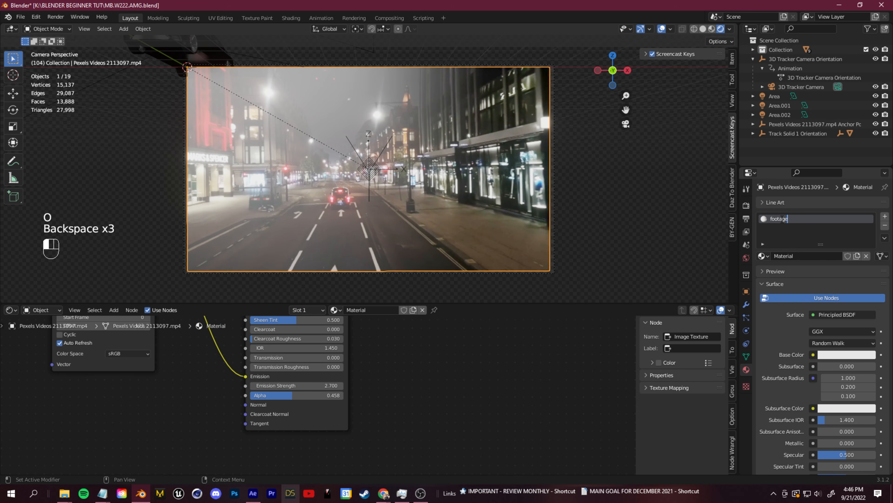
# Set the footage material's alpha to 0.386 and its blend mode to Alpha Blend, and check the plane in the camera view
pyautogui.scroll(-4, 769, 333)
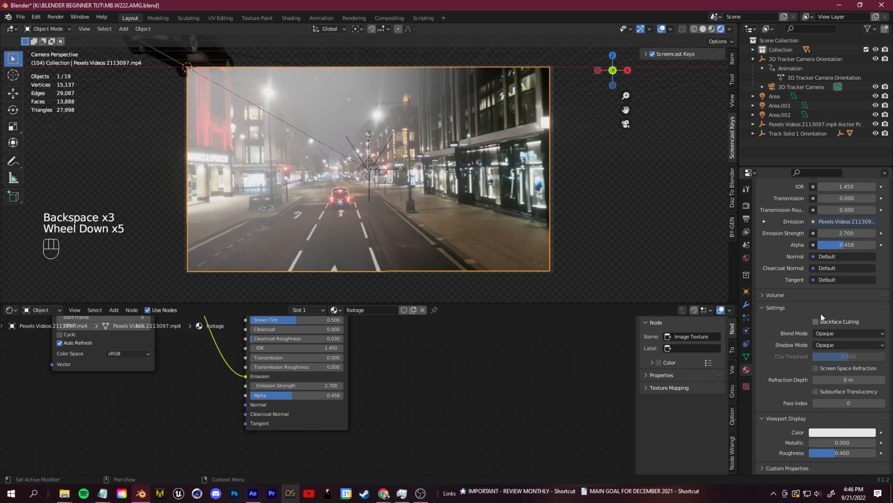
pyautogui.moveTo(857, 245); pyautogui.dragTo(862, 246)
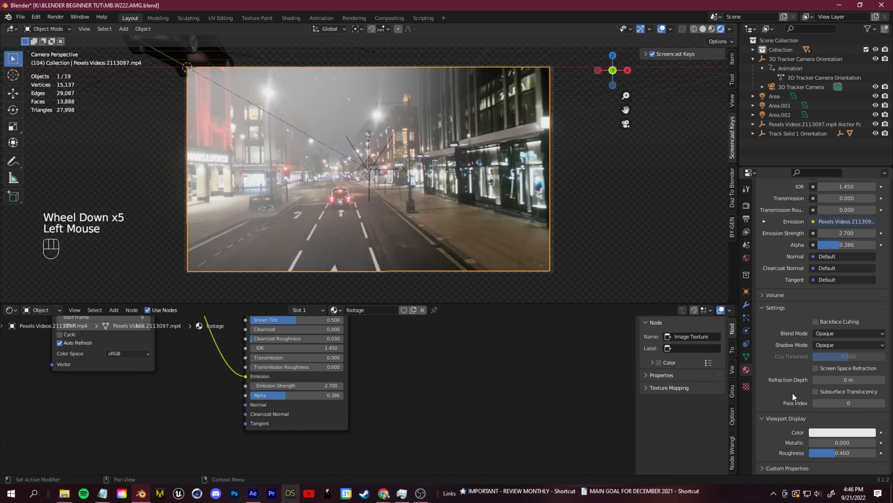
pyautogui.scroll(-1, 782, 347)
pyautogui.click(820, 333)
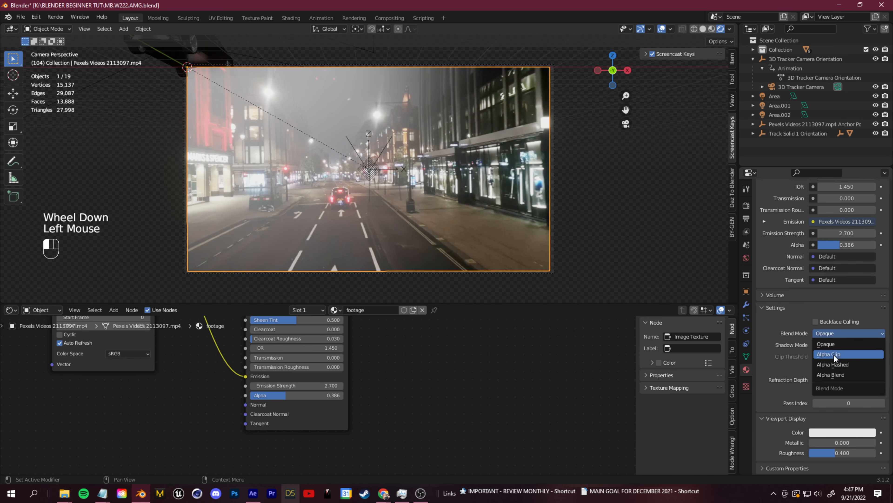
pyautogui.click(825, 343)
pyautogui.click(832, 333)
pyautogui.click(846, 374)
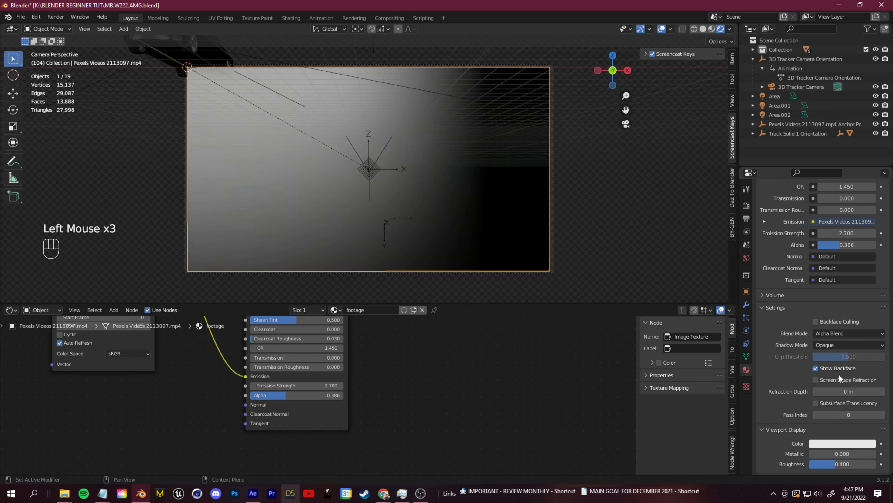
pyautogui.click(370, 223)
pyautogui.click(388, 221)
pyautogui.moveTo(373, 255)
pyautogui.mouseDown(button='middle')
pyautogui.moveTo(363, 252)
pyautogui.moveTo(385, 254)
pyautogui.mouseUp(button='middle')
pyautogui.click(626, 123)
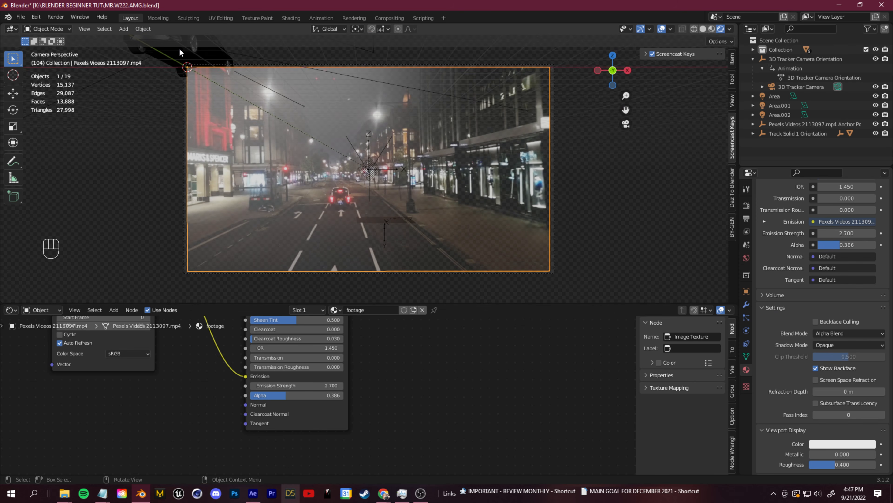
# Select the three area lights, Area, Area.001 and Area.002, and move them into Collection with the W222 parts
pyautogui.moveTo(245, 173); pyautogui.dragTo(267, 183, button='middle')
pyautogui.scroll(-2, 268, 183)
pyautogui.keyDown('shift'); pyautogui.moveTo(267, 183); pyautogui.dragTo(398, 169, button='middle'); pyautogui.keyUp('shift')
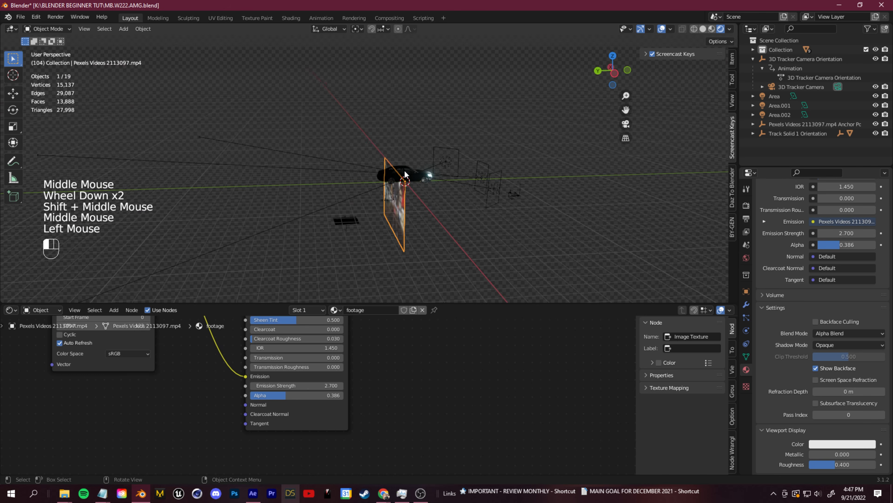
pyautogui.click(405, 173)
pyautogui.click(798, 138)
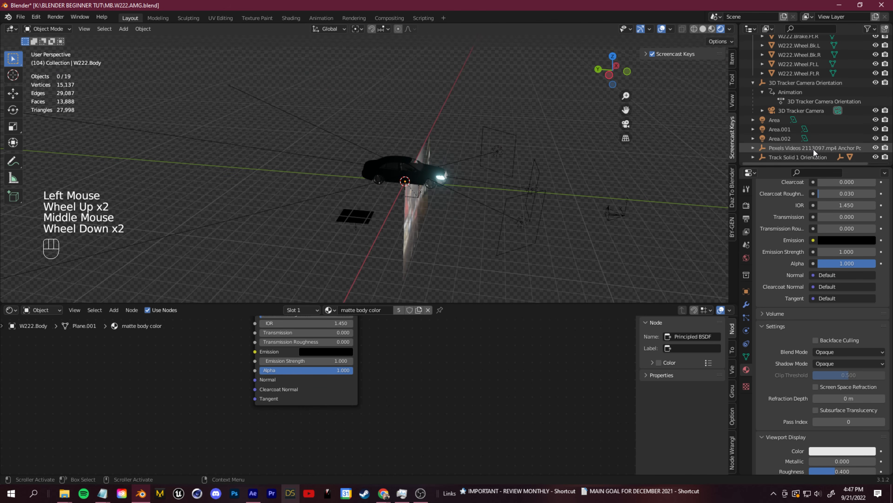
pyautogui.click(780, 122)
pyautogui.keyDown('shift'); pyautogui.click(798, 137); pyautogui.keyUp('shift')
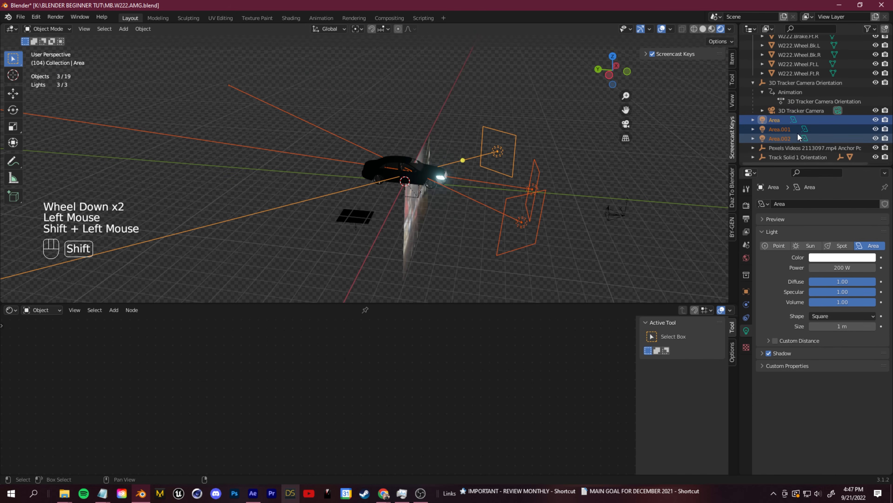
pyautogui.moveTo(777, 120); pyautogui.dragTo(781, 52)
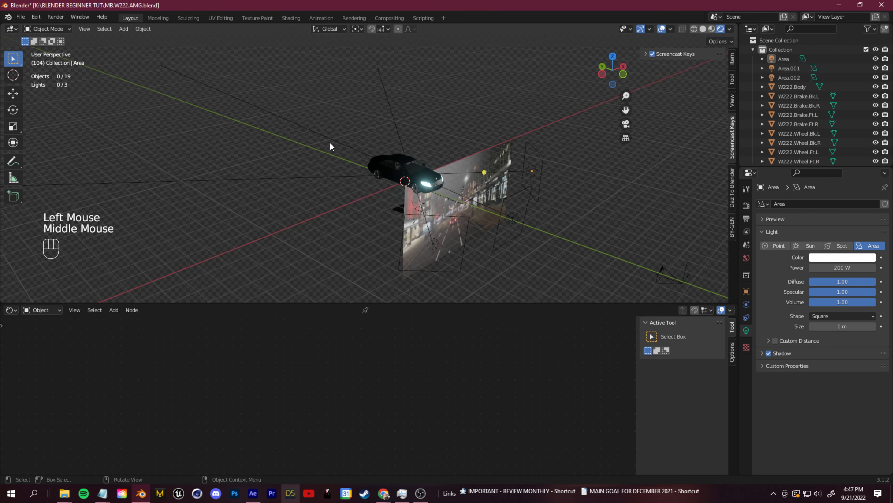
# Add a Plain Axes empty and rename it CAR CONTROL
pyautogui.hotkey('shift', 'a')
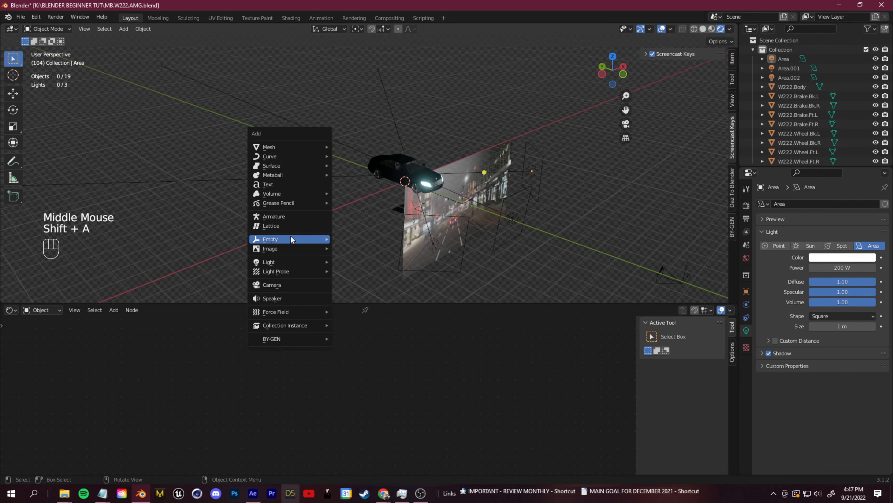
pyautogui.moveTo(291, 243)
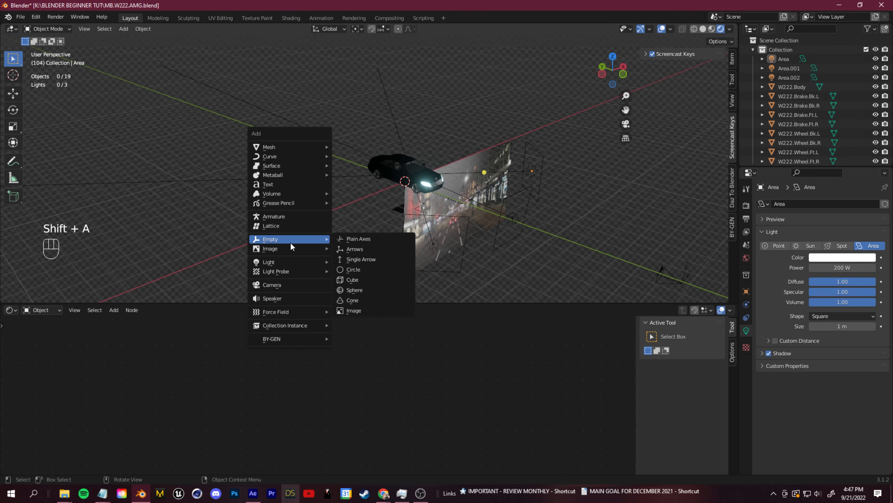
pyautogui.click(361, 240)
pyautogui.doubleClick(797, 87)
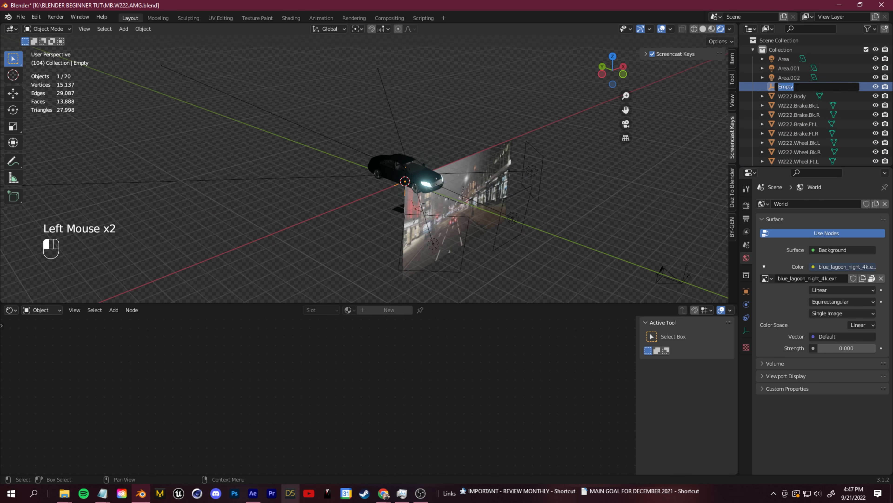
pyautogui.write('CAR CONTROL')
pyautogui.press('Return')
pyautogui.moveTo(796, 87)
pyautogui.mouseDown()
pyautogui.moveTo(806, 105)
pyautogui.moveTo(789, 78)
pyautogui.moveTo(789, 87)
pyautogui.mouseUp()
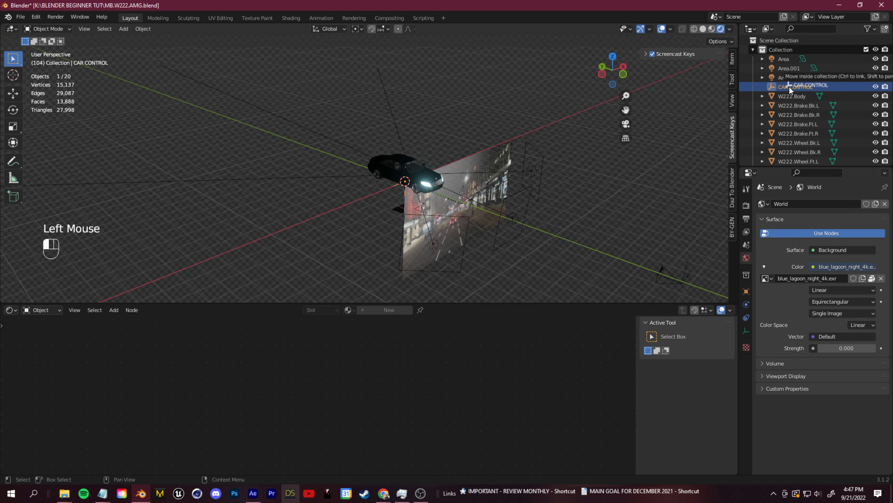
pyautogui.click(819, 88)
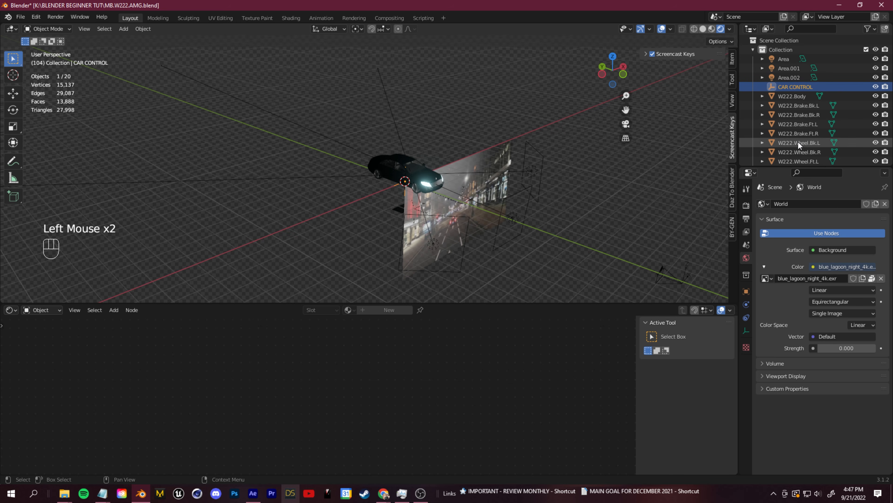
# Parent all W222 body, brake and wheel objects and the three area lights to the CAR CONTROL empty as Object
pyautogui.scroll(-1, 790, 134)
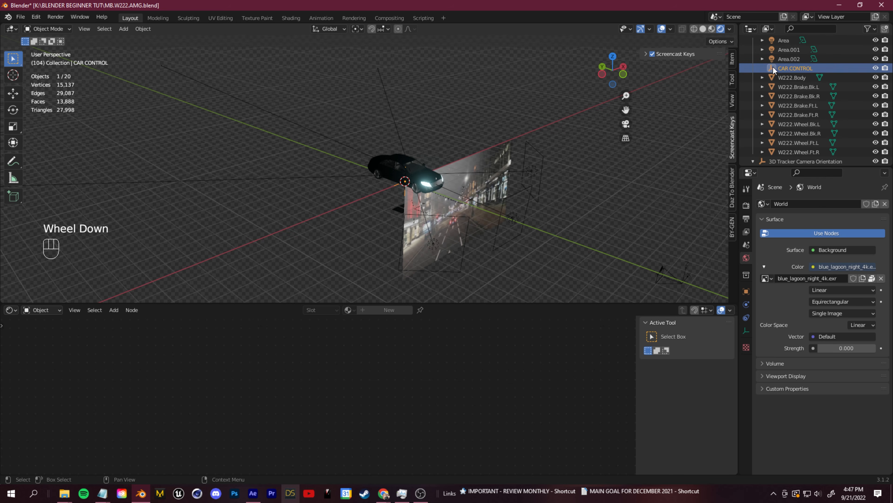
pyautogui.click(793, 69)
pyautogui.click(803, 152)
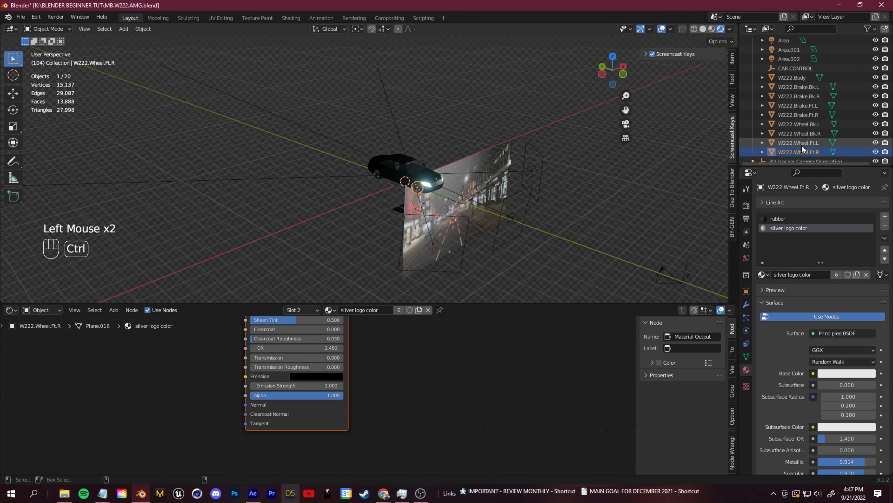
pyautogui.keyDown('ctrl'); pyautogui.click(802, 142); pyautogui.keyUp('ctrl')
pyautogui.keyDown('ctrl'); pyautogui.click(803, 133); pyautogui.keyUp('ctrl')
pyautogui.keyDown('ctrl'); pyautogui.click(805, 124); pyautogui.keyUp('ctrl')
pyautogui.keyDown('ctrl'); pyautogui.click(804, 115); pyautogui.keyUp('ctrl')
pyautogui.keyDown('ctrl'); pyautogui.click(797, 106); pyautogui.keyUp('ctrl')
pyautogui.keyDown('ctrl'); pyautogui.click(797, 96); pyautogui.keyUp('ctrl')
pyautogui.keyDown('ctrl'); pyautogui.click(798, 87); pyautogui.keyUp('ctrl')
pyautogui.keyDown('ctrl'); pyautogui.click(799, 77); pyautogui.keyUp('ctrl')
pyautogui.keyDown('ctrl'); pyautogui.click(802, 59); pyautogui.keyUp('ctrl')
pyautogui.keyDown('ctrl'); pyautogui.click(796, 49); pyautogui.keyUp('ctrl')
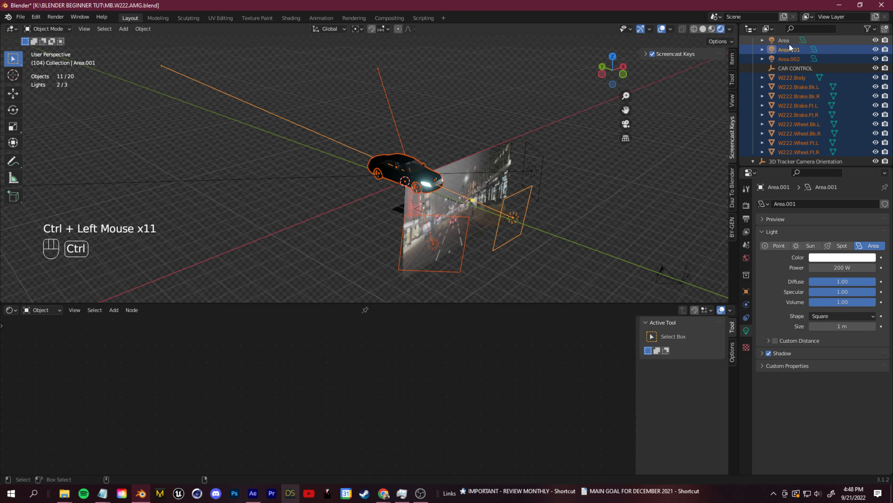
pyautogui.keyDown('ctrl'); pyautogui.click(796, 40); pyautogui.keyUp('ctrl')
pyautogui.scroll(2, 798, 42)
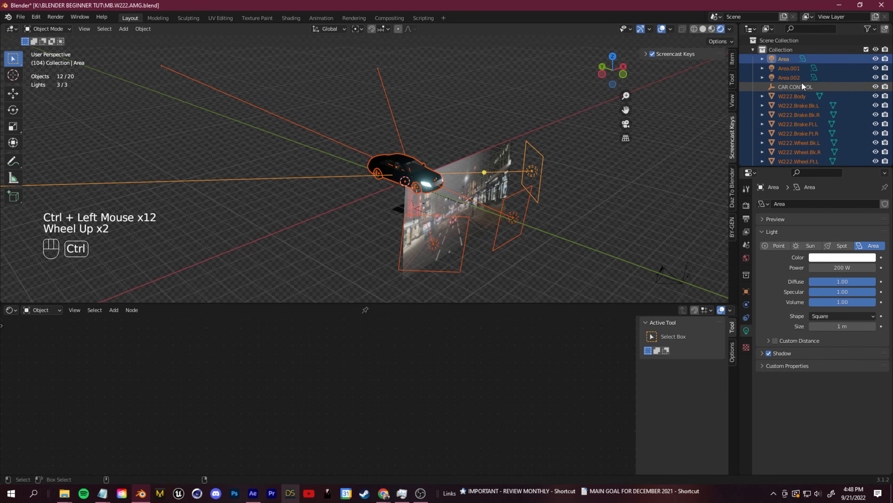
pyautogui.keyDown('ctrl'); pyautogui.click(822, 87); pyautogui.keyUp('ctrl')
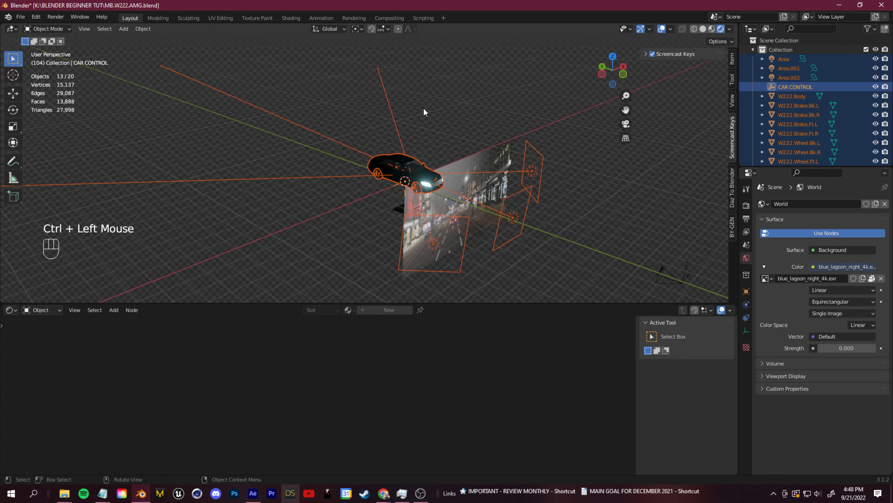
pyautogui.hotkey('ctrl', 'p')
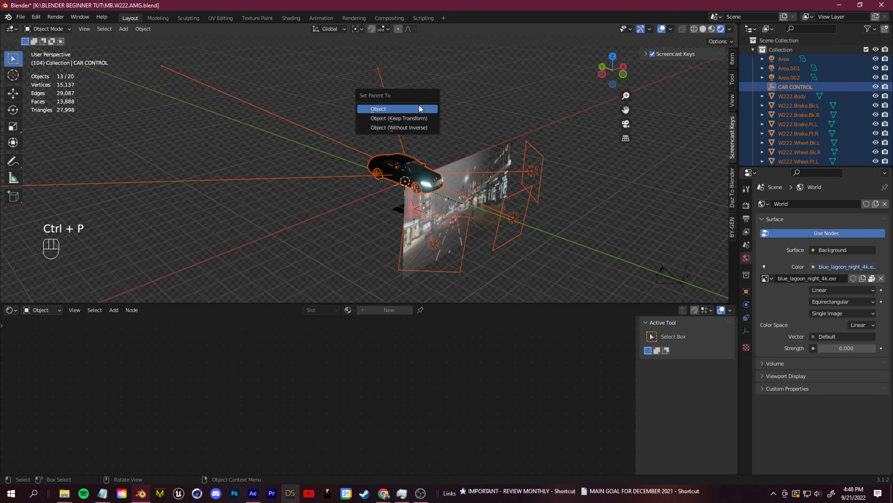
pyautogui.click(397, 109)
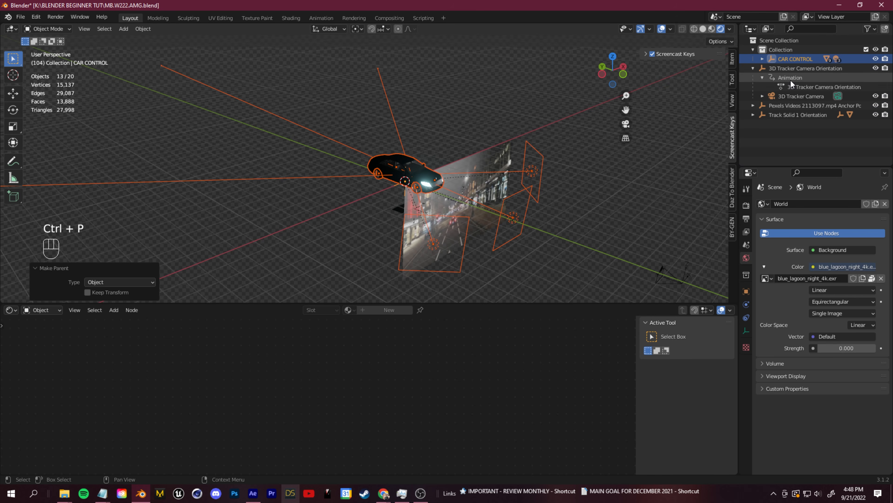
# Expand the CAR CONTROL hierarchy, check the objects parented under it, and collapse it again
pyautogui.click(787, 60)
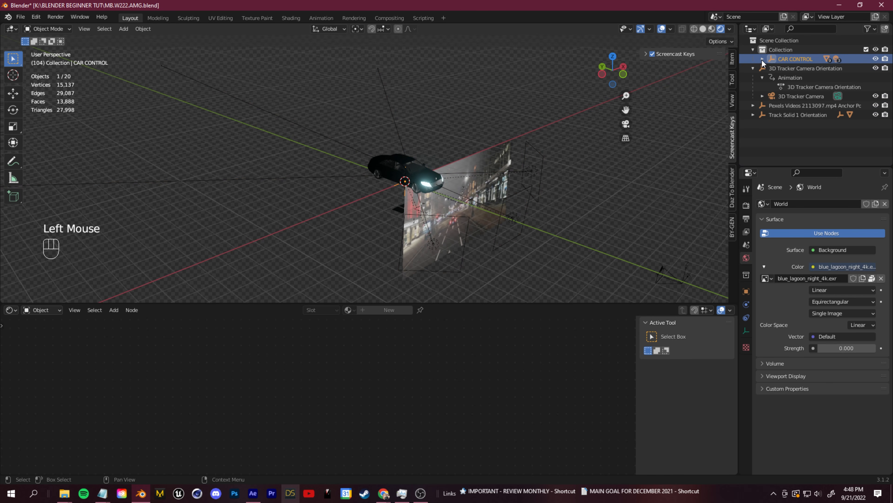
pyautogui.click(762, 60)
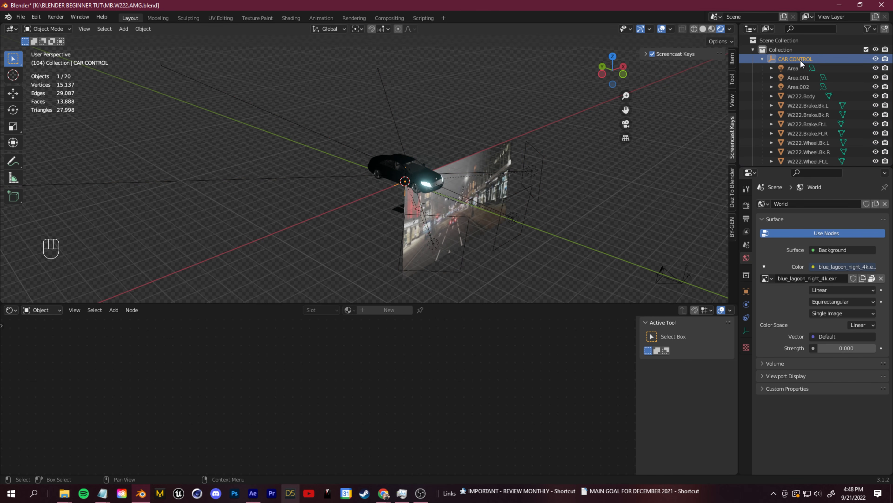
pyautogui.scroll(-3, 813, 128)
pyautogui.scroll(1, 804, 119)
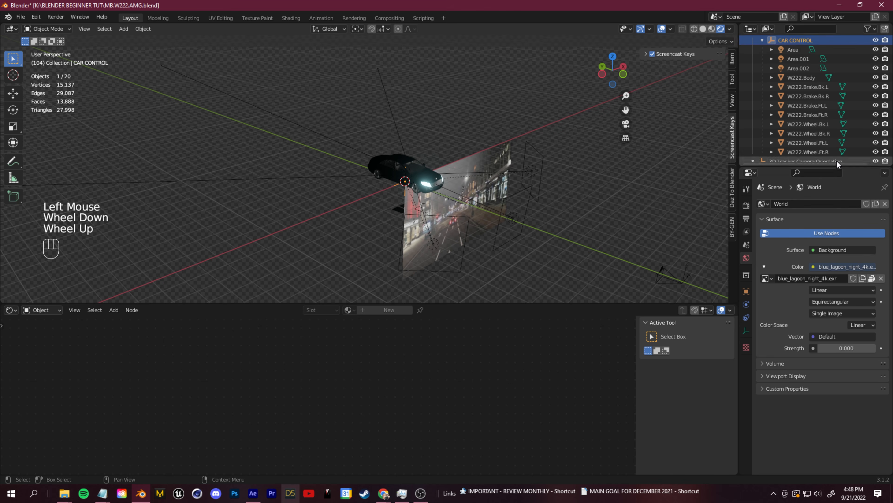
pyautogui.scroll(1, 805, 105)
pyautogui.click(764, 60)
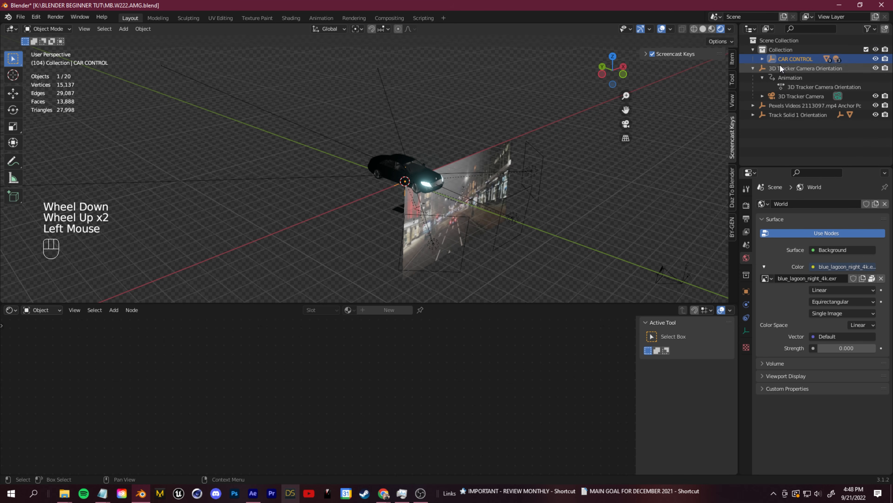
# Move the CAR CONTROL empty with the car freehand, finishing with a shift of about 2.59 m X, 0.39 m Y and -11.24 m Z
pyautogui.click(799, 59)
pyautogui.moveTo(458, 176); pyautogui.dragTo(470, 177, button='middle')
pyautogui.press('g')
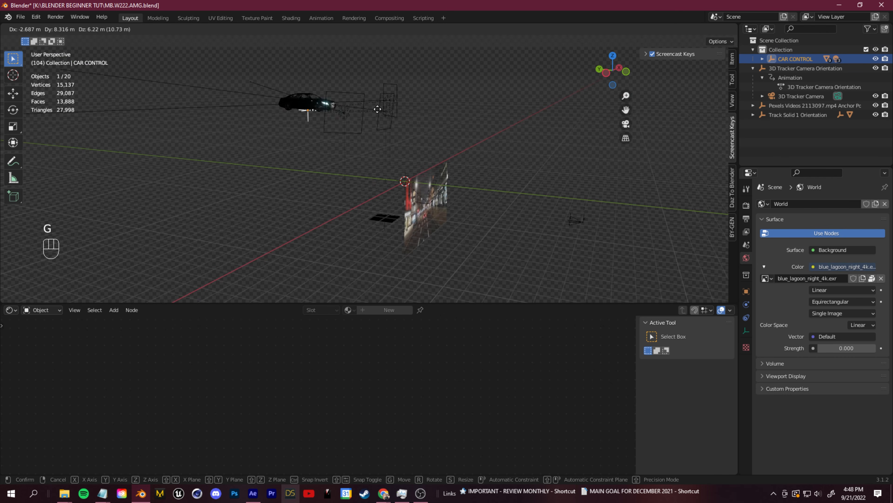
pyautogui.click(281, 168)
pyautogui.moveTo(281, 169); pyautogui.dragTo(515, 172, button='middle')
pyautogui.press('g')
pyautogui.click(524, 221)
# Move the CAR CONTROL empty about 7.08, -0.44, 3.38 m, shift it about 0.67, -1.56, -0.88 m, and check the tracked camera view
pyautogui.moveTo(524, 222); pyautogui.dragTo(490, 203, button='middle')
pyautogui.scroll(2, 295, 225)
pyautogui.scroll(-1, 451, 205)
pyautogui.press('g')
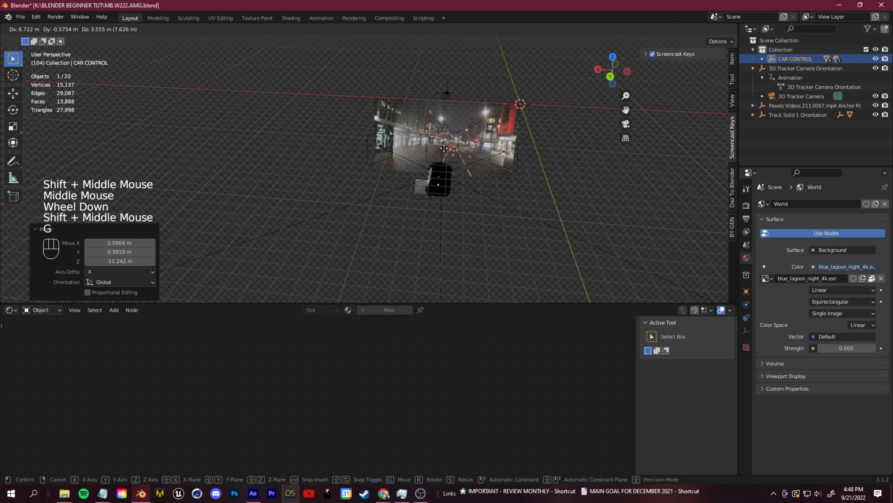
pyautogui.click(444, 156)
pyautogui.moveTo(443, 156); pyautogui.dragTo(493, 159, button='middle')
pyautogui.press('g')
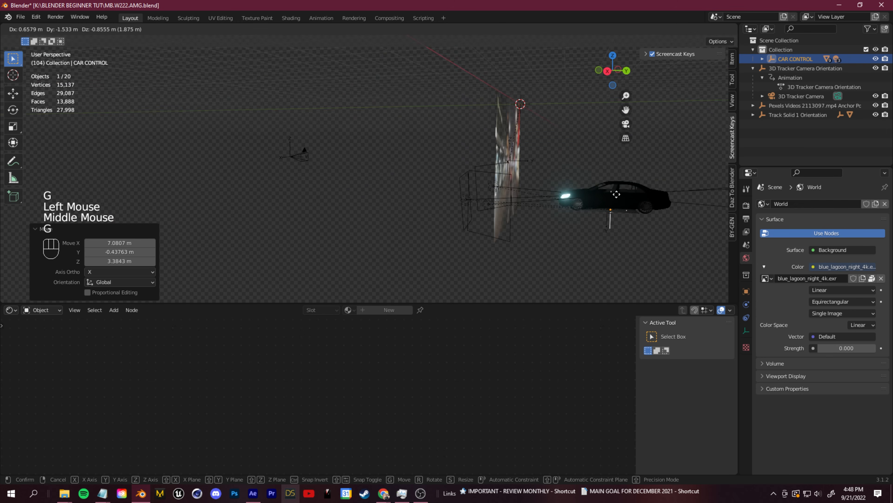
pyautogui.click(500, 222)
pyautogui.moveTo(500, 221); pyautogui.dragTo(349, 226, button='middle')
pyautogui.scroll(2, 429, 170)
pyautogui.keyDown('shift'); pyautogui.moveTo(429, 170); pyautogui.dragTo(528, 148, button='middle'); pyautogui.keyUp('shift')
pyautogui.click(625, 124)
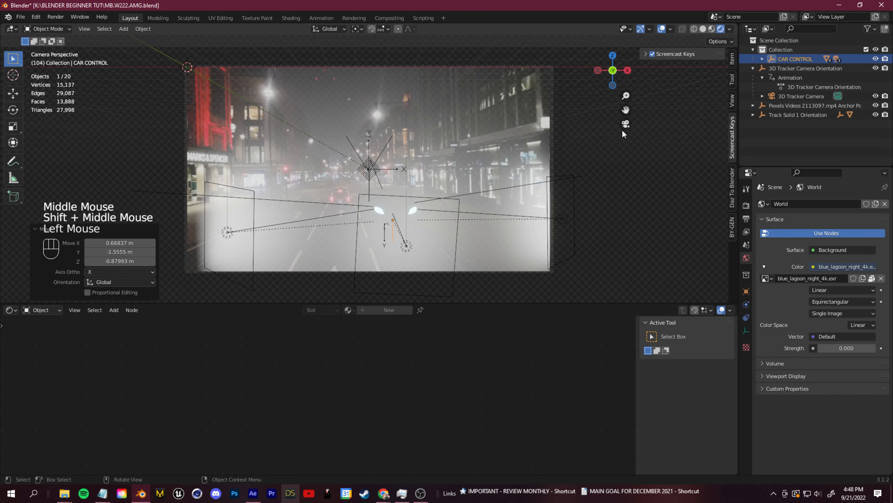
# Set the CAR CONTROL empty's Z rotation to 183° and move it about -0.4 m along X
pyautogui.click(747, 291)
pyautogui.moveTo(837, 271); pyautogui.dragTo(866, 277)
pyautogui.hotkey('ctrl', 'z')
pyautogui.hotkey('ctrl', 'z')
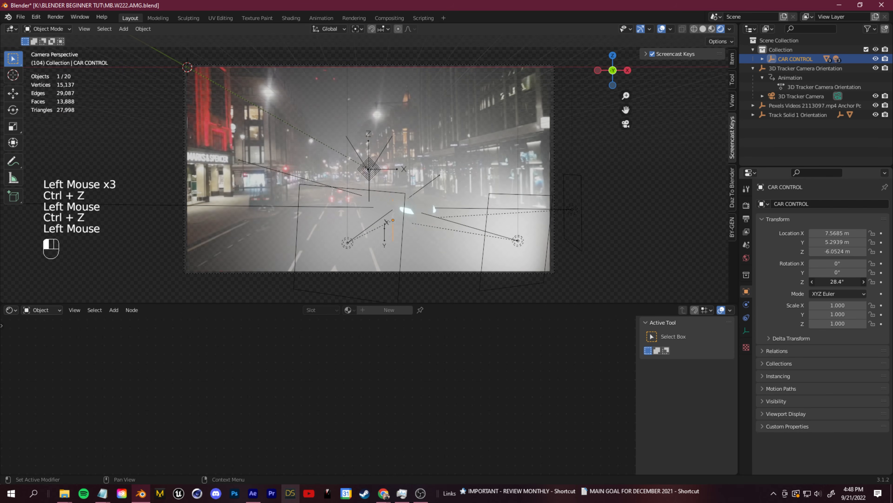
pyautogui.click(837, 282)
pyautogui.press('Return')
pyautogui.press('g')
pyautogui.click(489, 238)
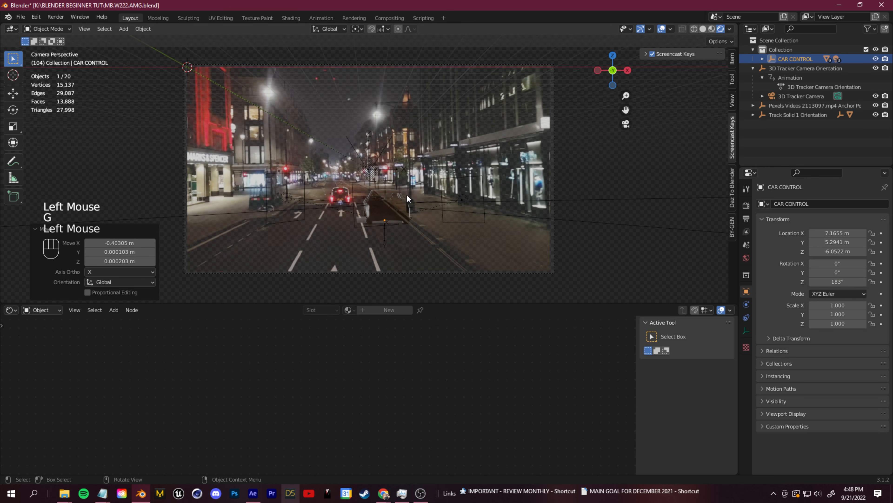
# Scale the CAR CONTROL empty with the car uniformly to about 0.68
pyautogui.click(255, 151)
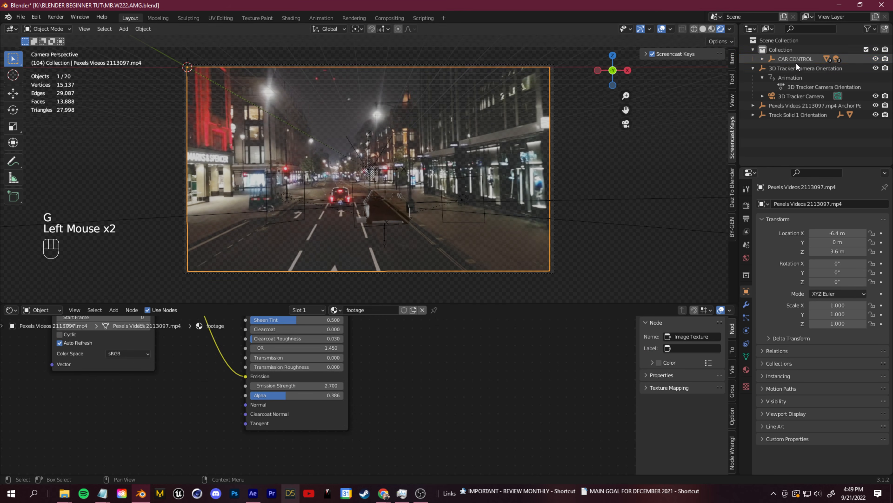
pyautogui.click(788, 59)
pyautogui.press('s')
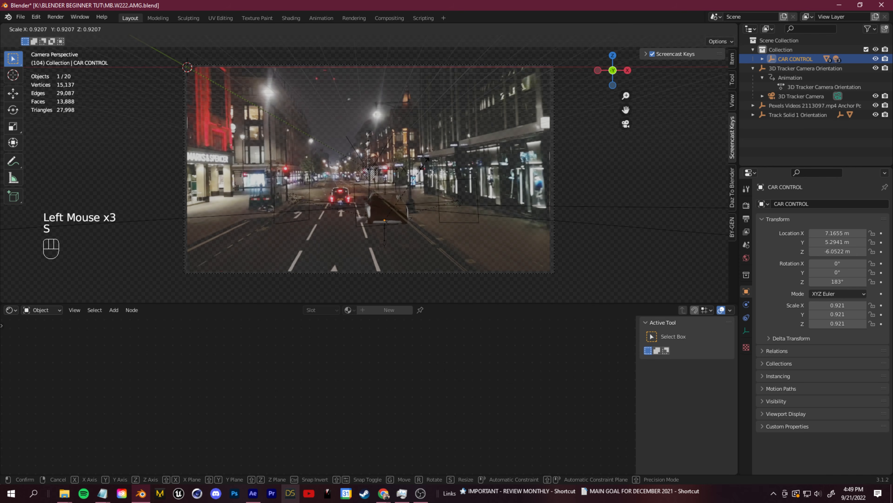
pyautogui.click(412, 171)
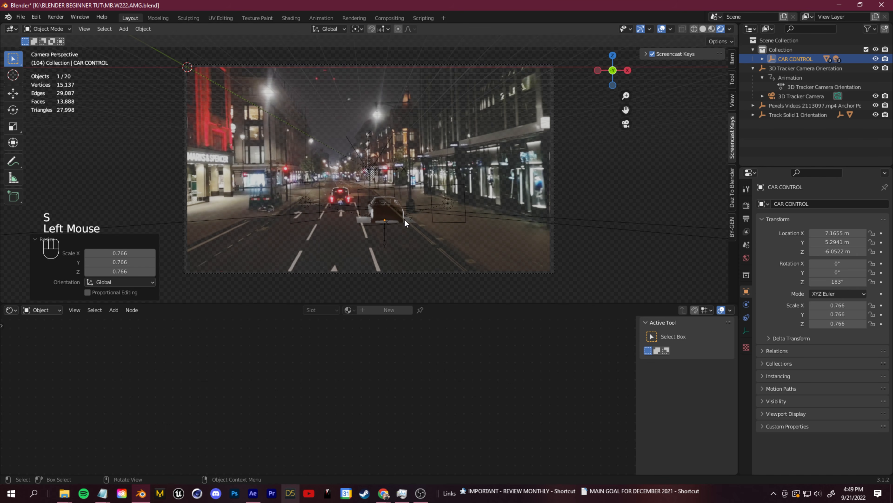
# Reorient Area.001 to about -4.8°, -7.22°, -55°, place it at Z 8.63 m above the car, and scale it to 1.257
pyautogui.click(762, 59)
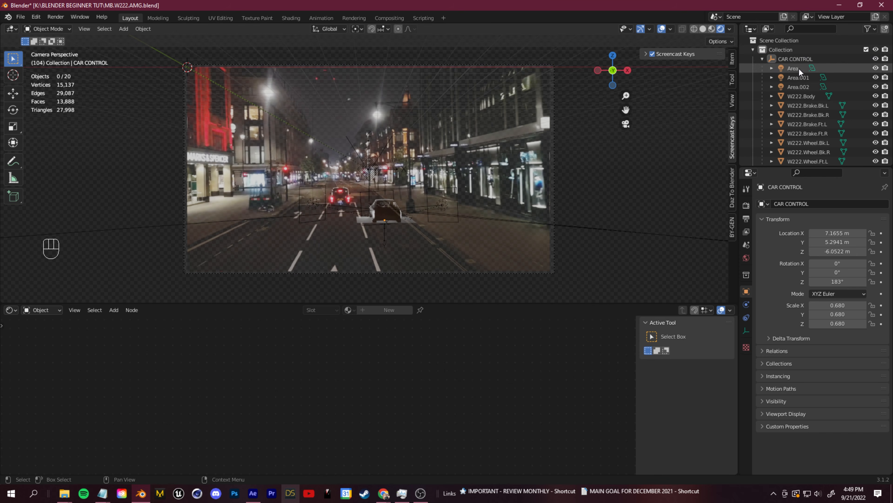
pyautogui.click(780, 77)
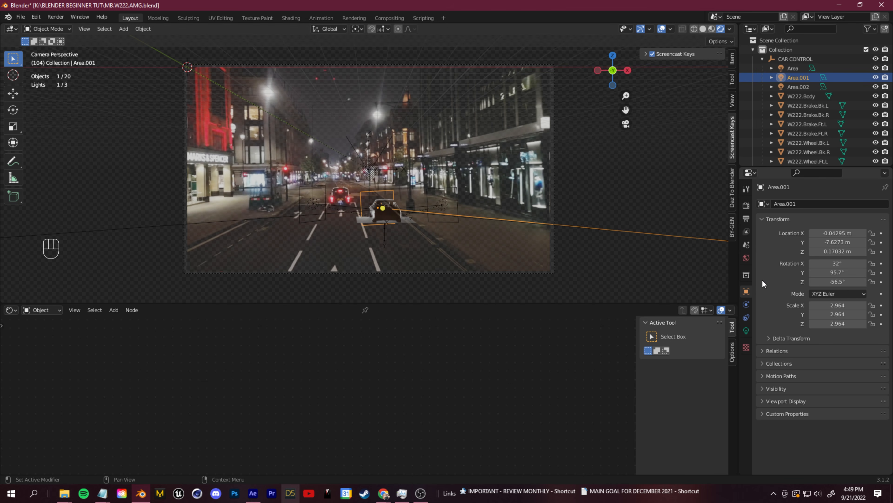
pyautogui.moveTo(834, 263); pyautogui.dragTo(821, 263)
pyautogui.moveTo(834, 272)
pyautogui.mouseDown()
pyautogui.moveTo(797, 272)
pyautogui.moveTo(831, 281)
pyautogui.mouseUp()
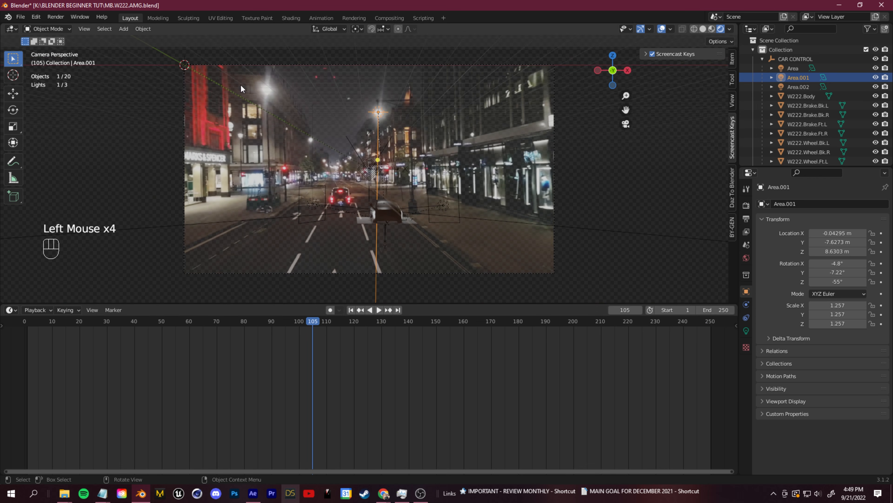
# Step the timeline to frame 106 and delete the Pexels Videos 2113097.mp4 footage plane
pyautogui.click(255, 218)
pyautogui.moveTo(292, 339); pyautogui.dragTo(314, 348)
pyautogui.doubleClick(397, 215)
pyautogui.click(262, 222)
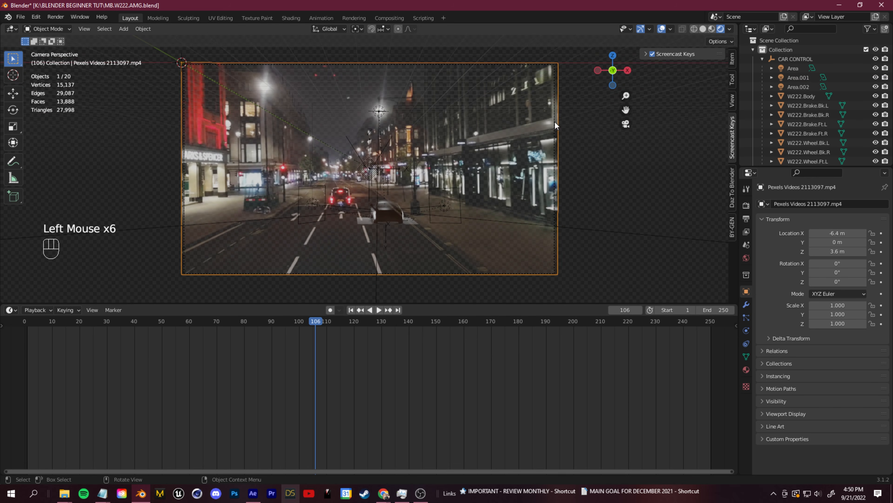
pyautogui.scroll(-4, 838, 124)
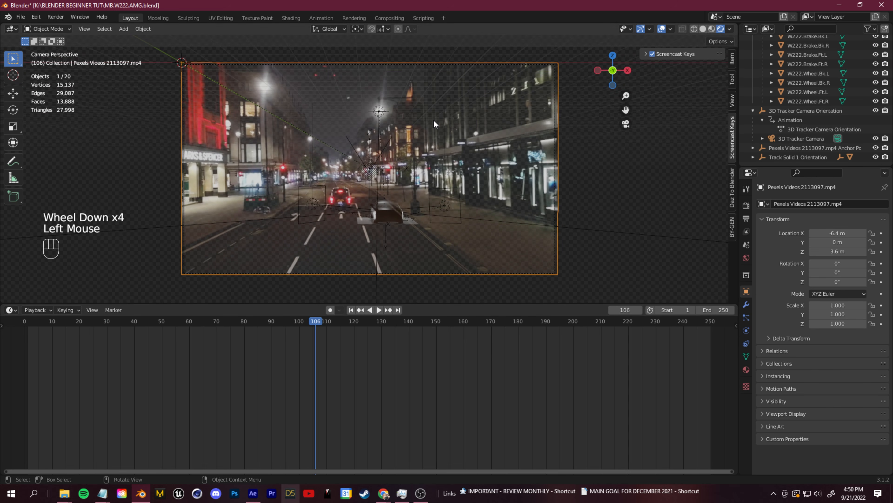
pyautogui.press('BackSpace')
# Move to frame 121, bring the back of the car into view, and open W222.Body in Edit Mode
pyautogui.moveTo(306, 325); pyautogui.dragTo(356, 334)
pyautogui.keyDown('shift'); pyautogui.moveTo(369, 218); pyautogui.dragTo(374, 209, button='middle'); pyautogui.keyUp('shift')
pyautogui.moveTo(375, 209); pyautogui.dragTo(313, 26, button='middle')
pyautogui.scroll(2, 387, 125)
pyautogui.moveTo(439, 183); pyautogui.dragTo(378, 185, button='middle')
pyautogui.keyDown('shift'); pyautogui.moveTo(378, 185); pyautogui.dragTo(416, 206, button='middle'); pyautogui.keyUp('shift')
pyautogui.click(480, 221)
pyautogui.scroll(2, 480, 221)
pyautogui.keyDown('shift'); pyautogui.moveTo(480, 221); pyautogui.dragTo(457, 248, button='middle'); pyautogui.keyUp('shift')
pyautogui.scroll(1, 398, 223)
pyautogui.keyDown('shift'); pyautogui.moveTo(399, 223); pyautogui.dragTo(438, 232, button='middle'); pyautogui.keyUp('shift')
pyautogui.scroll(1, 457, 222)
pyautogui.click(475, 209)
pyautogui.press('Tab')
# Select the faces of both tail lights on W222.Body using Select Linked delimited by Seam
pyautogui.scroll(2, 551, 243)
pyautogui.scroll(-2, 542, 255)
pyautogui.keyDown('shift'); pyautogui.scroll(-1, 542, 256); pyautogui.keyUp('shift')
pyautogui.keyDown('shift'); pyautogui.moveTo(543, 256); pyautogui.dragTo(172, 200, button='middle'); pyautogui.keyUp('shift')
pyautogui.keyDown('shift'); pyautogui.moveTo(454, 218); pyautogui.dragTo(448, 214, button='middle'); pyautogui.keyUp('shift')
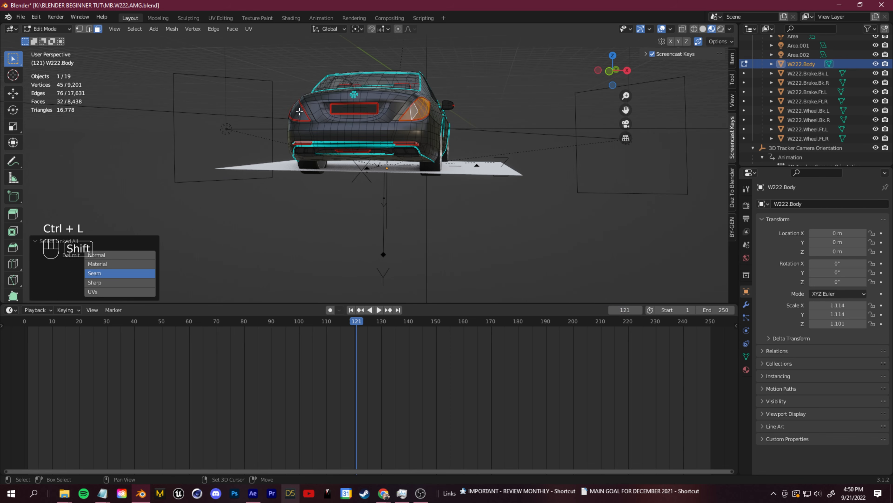
pyautogui.keyDown('shift'); pyautogui.click(300, 112); pyautogui.keyUp('shift')
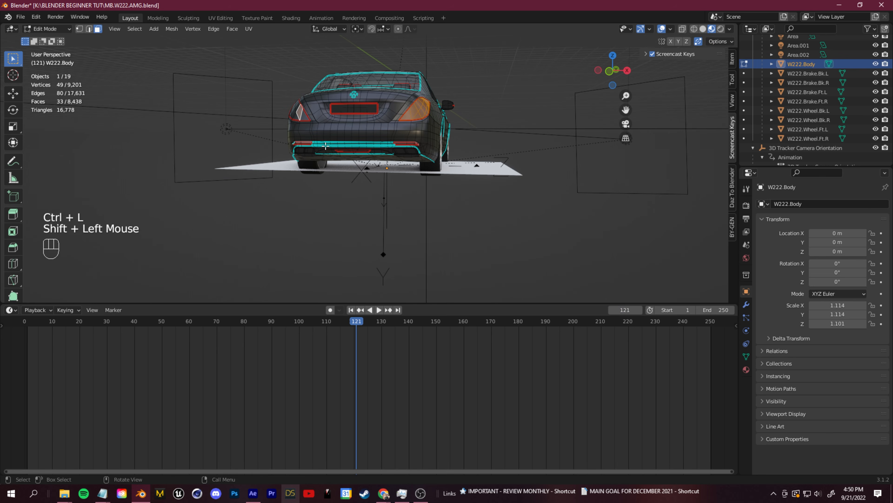
pyautogui.hotkey('ctrl', 'l')
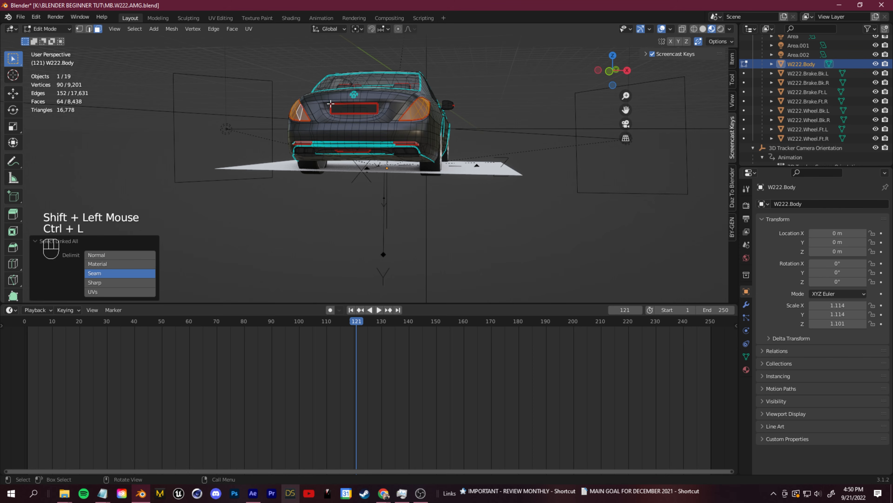
# Add a new material slot to W222.Body with a material named break lights
pyautogui.scroll(-6, 330, 103)
pyautogui.scroll(4, 331, 103)
pyautogui.click(746, 370)
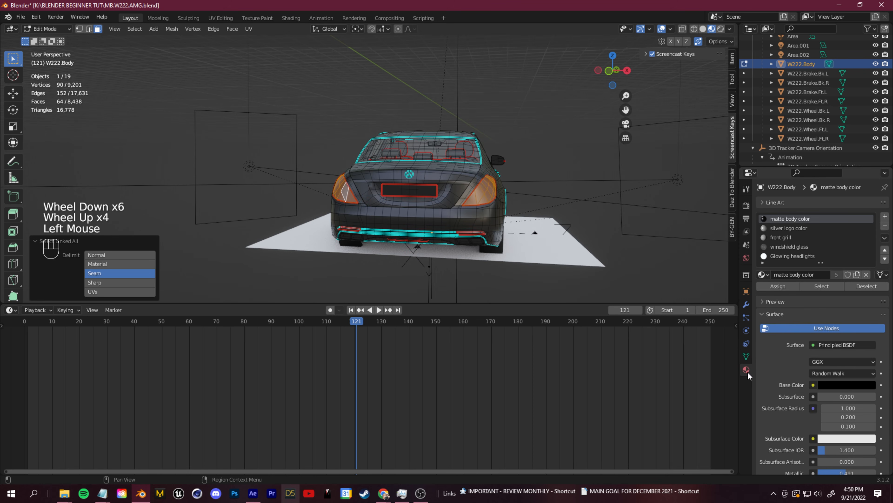
pyautogui.click(885, 217)
pyautogui.click(806, 262)
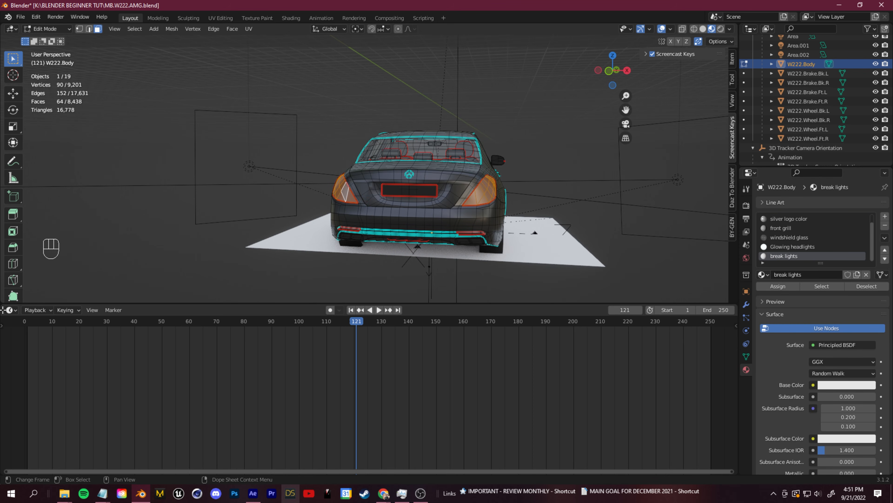
# Switch the timeline area to the Shader Editor and delete the default nodes of the break lights material
pyautogui.click(11, 309)
pyautogui.click(44, 402)
pyautogui.moveTo(340, 399); pyautogui.dragTo(251, 336, button='middle')
pyautogui.scroll(-2, 251, 336)
pyautogui.click(428, 404)
pyautogui.press('BackSpace')
pyautogui.rightClick(428, 401)
pyautogui.click(243, 364)
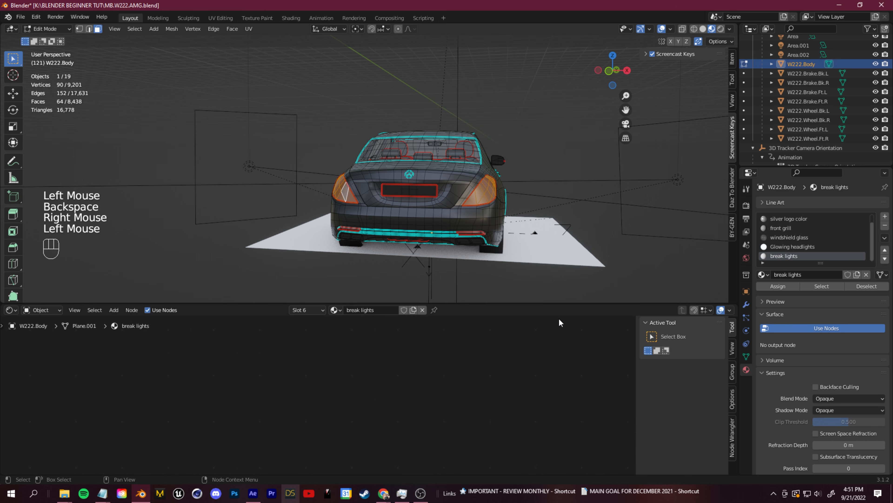
# Copy the shader and output nodes from the Glowing headlights material into the break lights material
pyautogui.click(800, 247)
pyautogui.moveTo(248, 328); pyautogui.dragTo(441, 423)
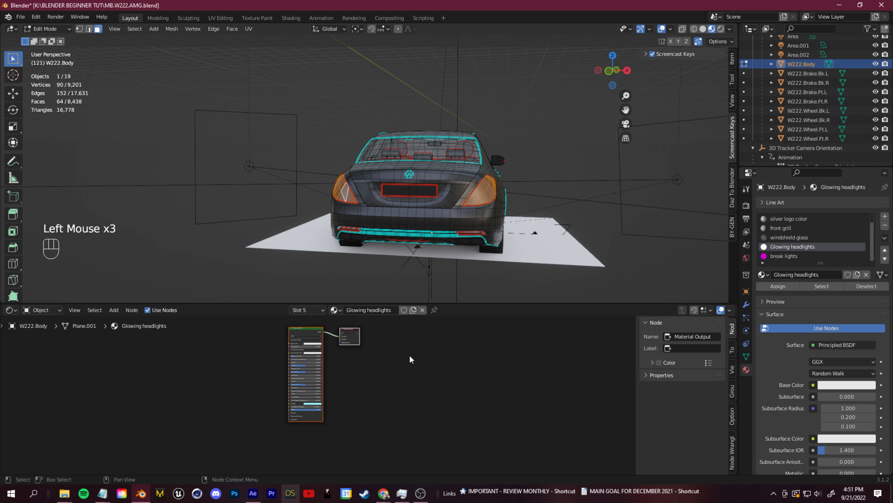
pyautogui.hotkey('ctrl', 'c')
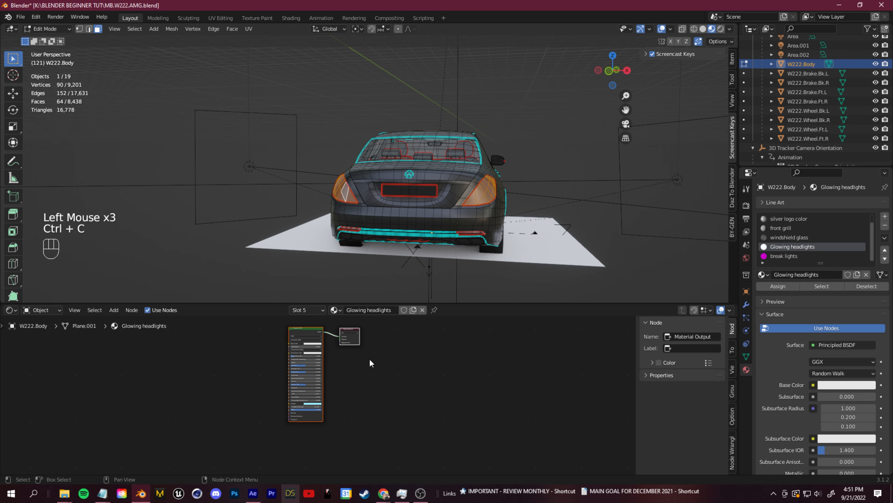
pyautogui.click(784, 255)
pyautogui.click(246, 355)
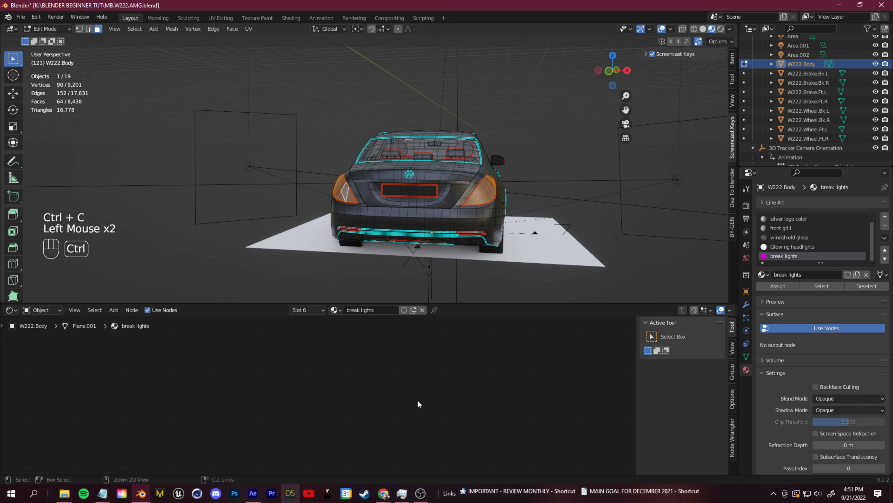
pyautogui.hotkey('ctrl', 'v')
pyautogui.click(374, 353)
pyautogui.moveTo(375, 353); pyautogui.dragTo(356, 357, button='middle')
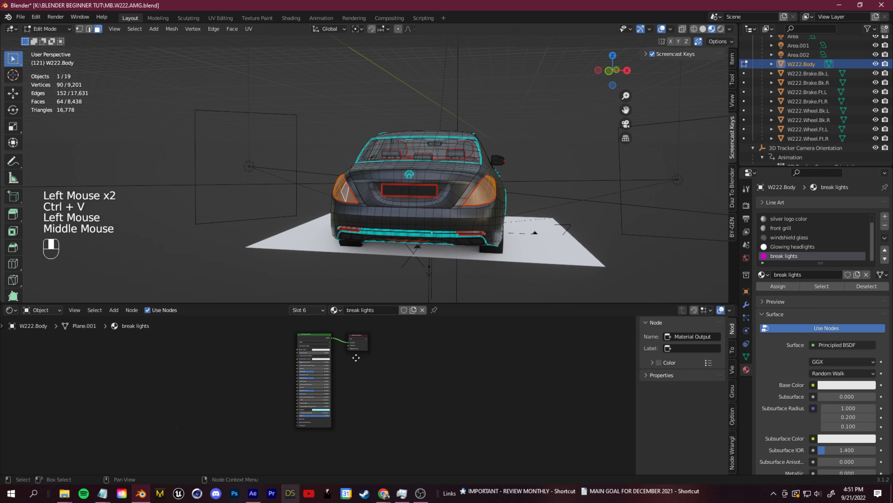
pyautogui.scroll(2, 356, 357)
# Assign the break lights material to the selected tail light faces and return to Object Mode
pyautogui.click(777, 286)
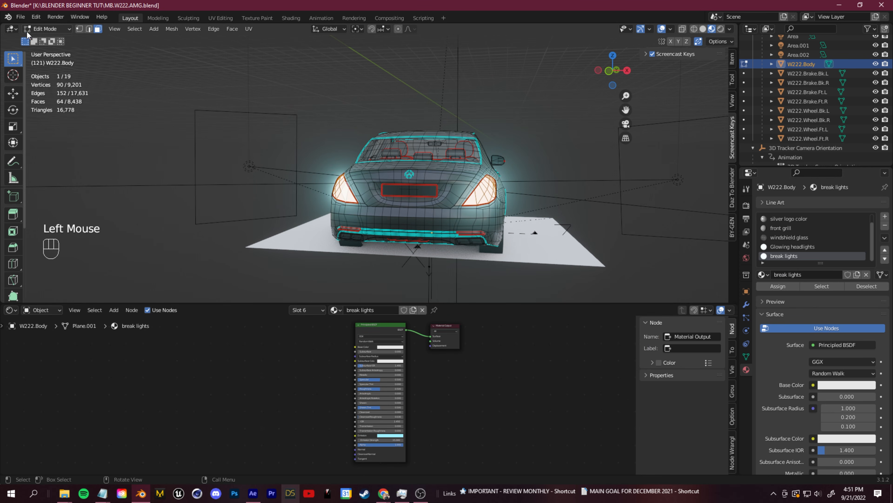
pyautogui.click(52, 34)
pyautogui.click(56, 32)
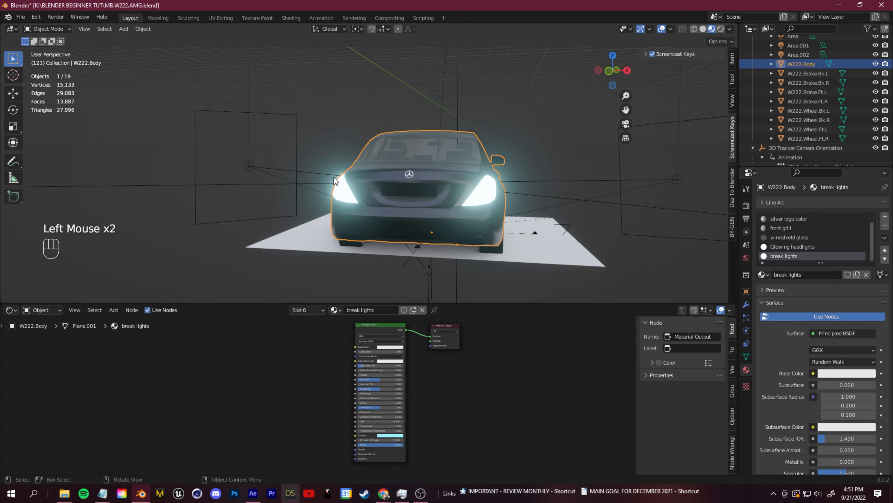
# Change the Emission color of the break lights material to red
pyautogui.scroll(2, 402, 347)
pyautogui.moveTo(518, 360); pyautogui.dragTo(495, 414, button='middle')
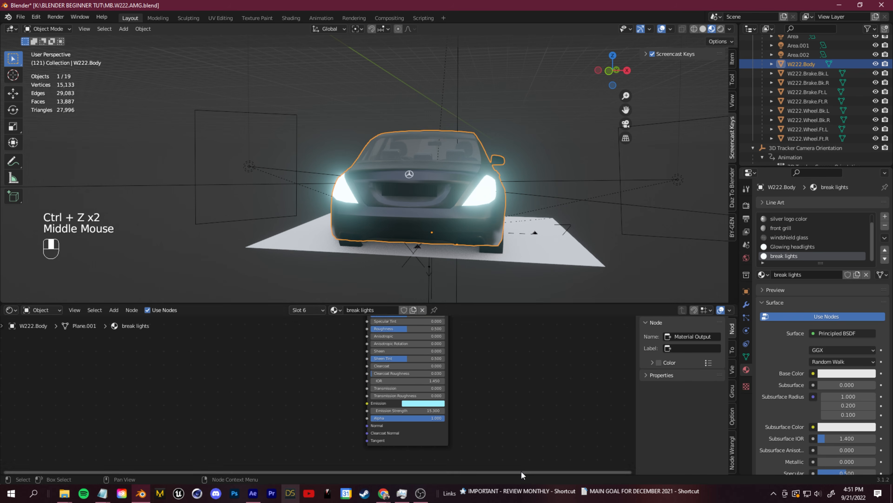
pyautogui.click(427, 404)
pyautogui.moveTo(443, 338); pyautogui.dragTo(431, 344)
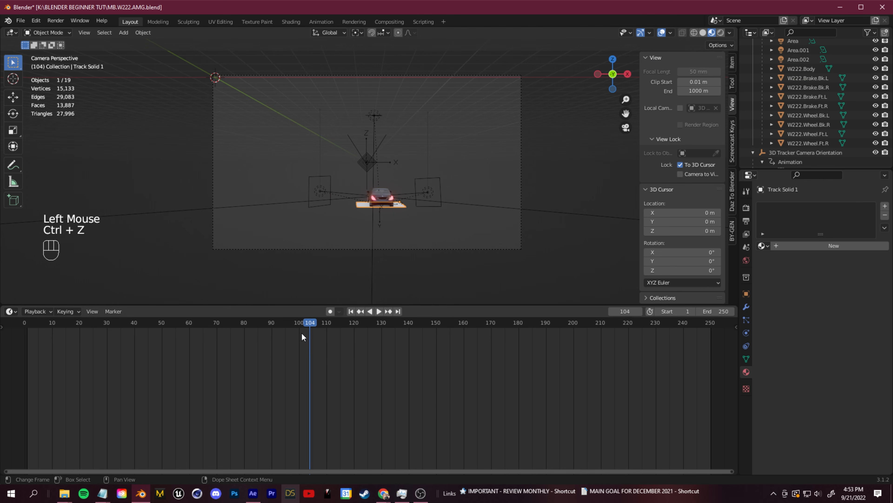
# Play the animation from an early frame to check the car's motion in the camera view, and return to frame 104
pyautogui.moveTo(301, 333); pyautogui.dragTo(67, 347)
pyautogui.press('space')
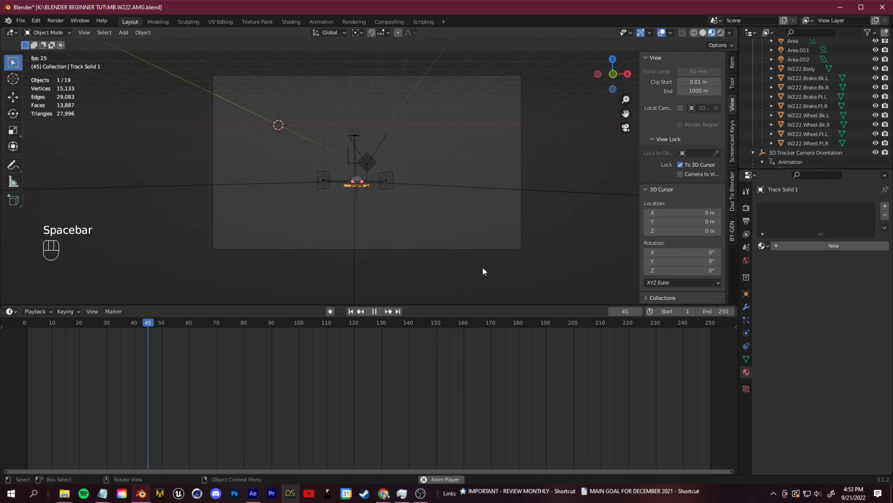
pyautogui.click(341, 186)
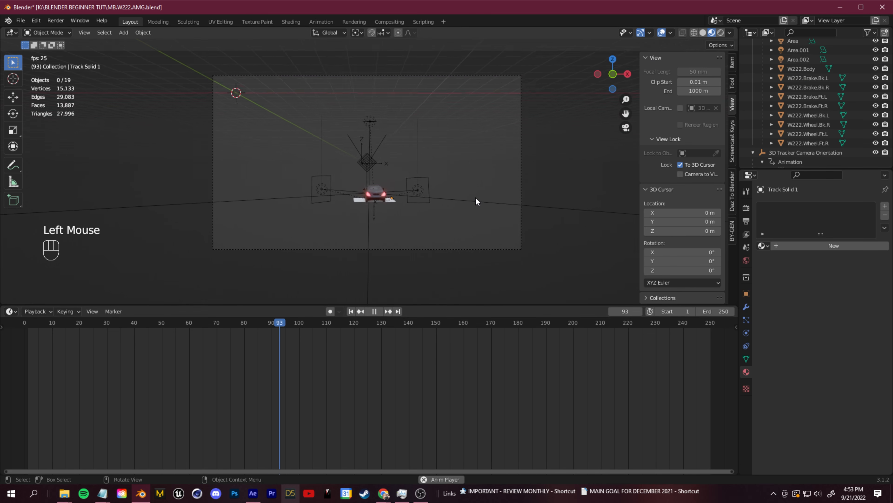
pyautogui.press('space')
pyautogui.moveTo(359, 323); pyautogui.dragTo(310, 330)
# Try scaling Track Solid 1 and setting its origin with Geometry to Origin, undoing each attempt
pyautogui.press('s')
pyautogui.click(420, 197)
pyautogui.hotkey('ctrl', 'z')
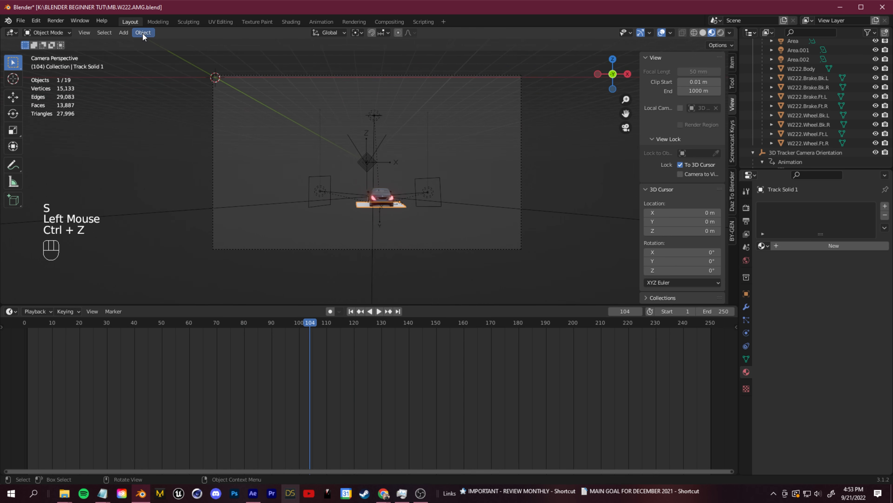
pyautogui.click(142, 33)
pyautogui.moveTo(186, 53)
pyautogui.click(255, 55)
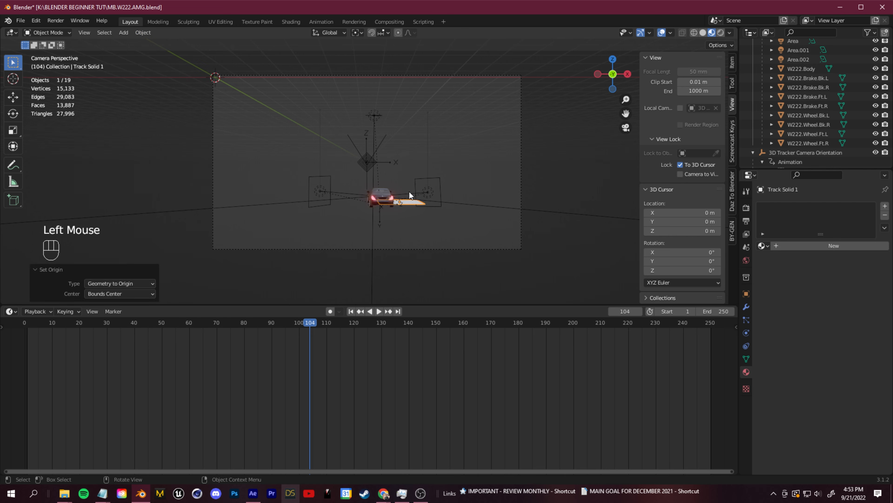
pyautogui.hotkey('ctrl', 'z')
# Set Track Solid 1's origin with Origin to Geometry, scale the plane to about 1.719, and advance to frame 122
pyautogui.click(148, 33)
pyautogui.moveTo(181, 53)
pyautogui.click(251, 64)
pyautogui.press('s')
pyautogui.click(434, 183)
pyautogui.moveTo(250, 335); pyautogui.dragTo(373, 366)
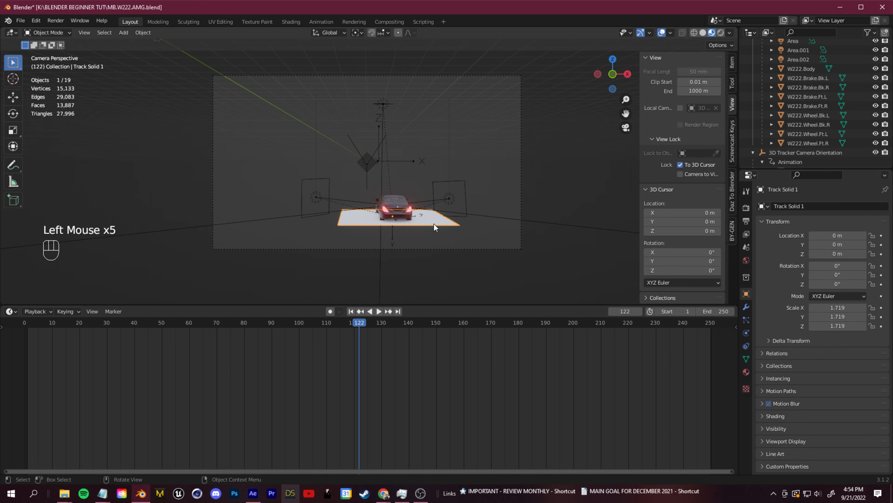
# Expand the Track Solid 1 Orientation hierarchy, hide Track Solid 1 in the viewport and disable it in renders
pyautogui.scroll(-3, 777, 143)
pyautogui.scroll(3, 776, 144)
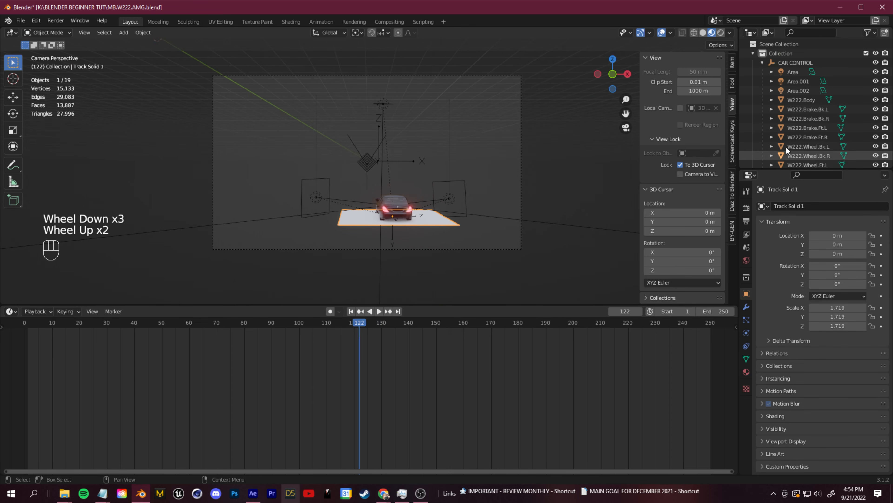
pyautogui.scroll(-2, 776, 143)
pyautogui.click(754, 159)
pyautogui.scroll(-1, 774, 160)
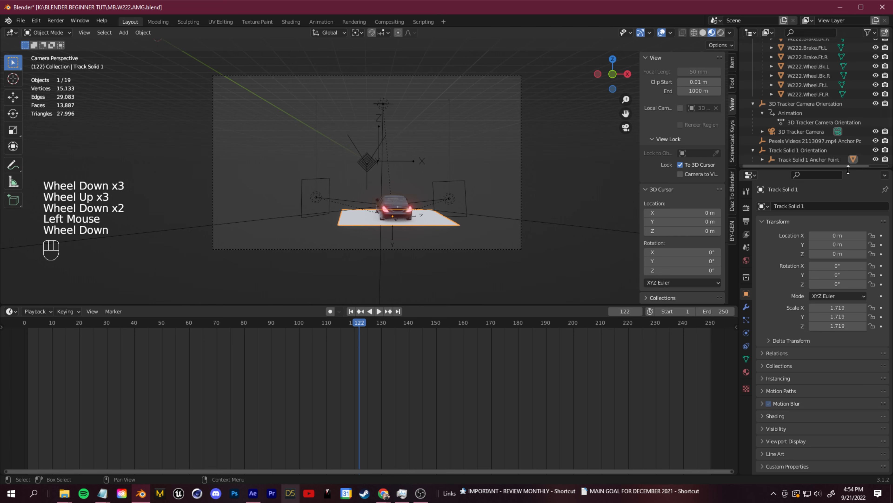
pyautogui.click(762, 160)
pyautogui.scroll(-1, 774, 160)
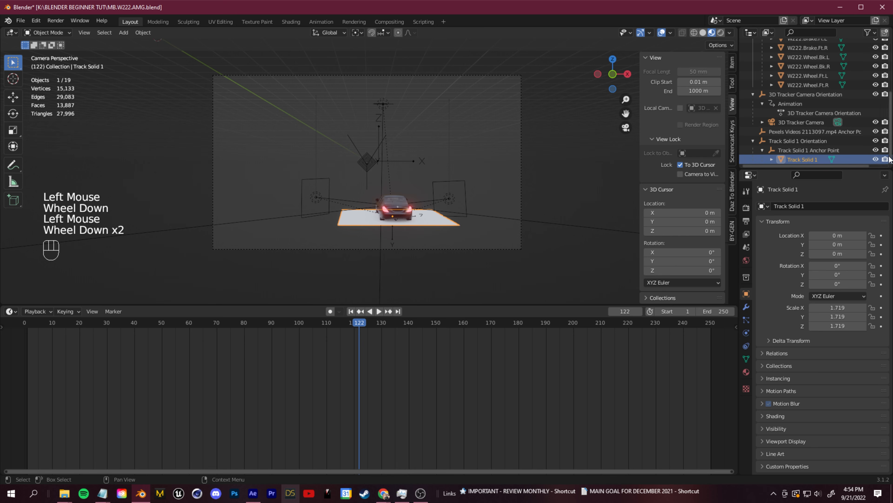
pyautogui.click(875, 160)
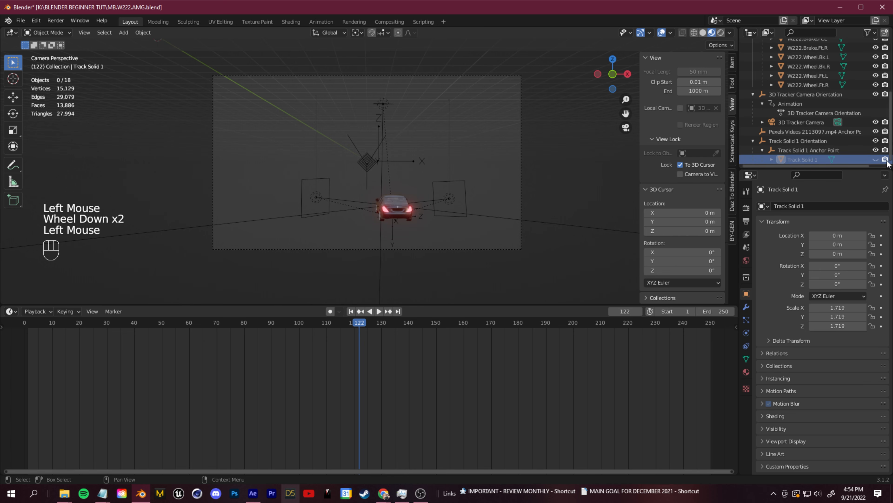
# Display the scene's output settings and scrub the animation between frames 4 and 139 to check the car's motion in the camera view
pyautogui.click(746, 221)
pyautogui.moveTo(154, 341); pyautogui.dragTo(195, 365)
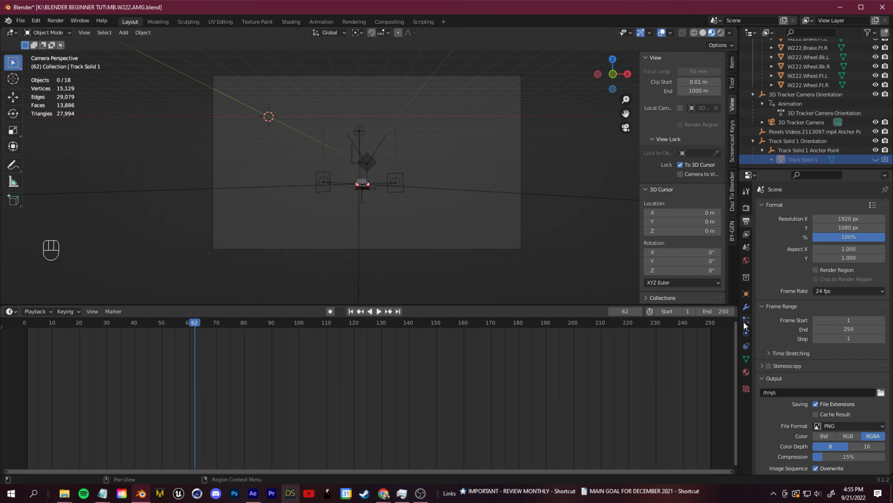
pyautogui.moveTo(310, 266); pyautogui.dragTo(332, 274, button='middle')
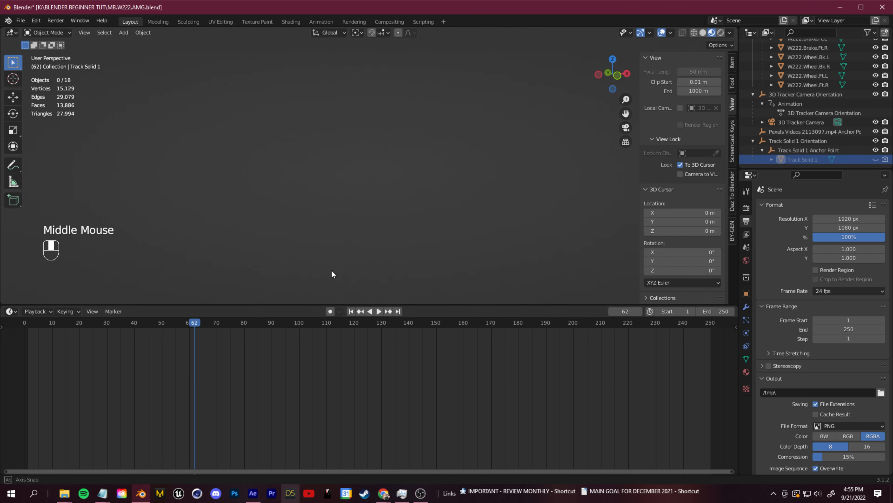
pyautogui.click(34, 333)
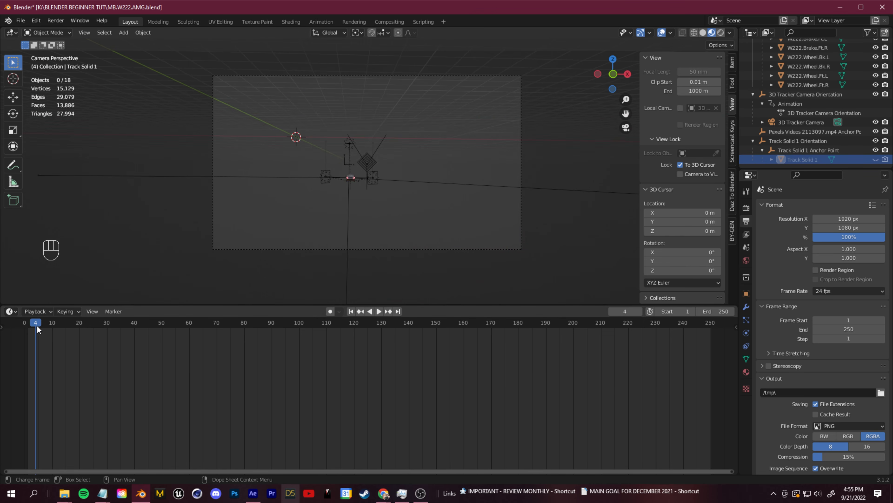
pyautogui.moveTo(36, 324); pyautogui.dragTo(406, 380)
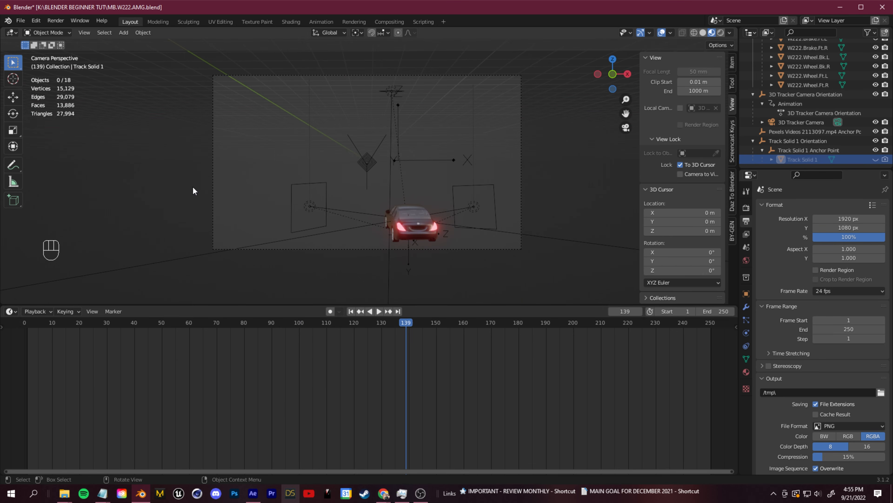
pyautogui.moveTo(400, 324); pyautogui.dragTo(249, 364)
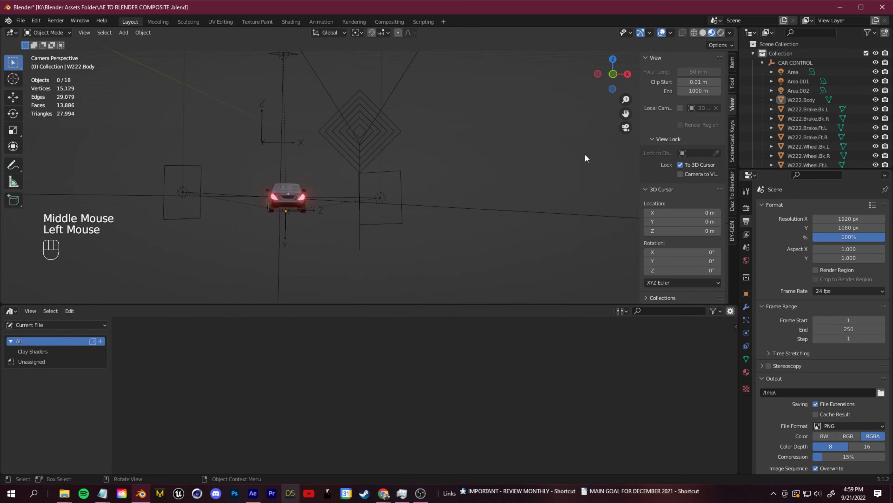
# Join the car's brake and wheel objects into W222.Body, leaving the three area lights under CAR CONTROL separate
pyautogui.scroll(2, 245, 215)
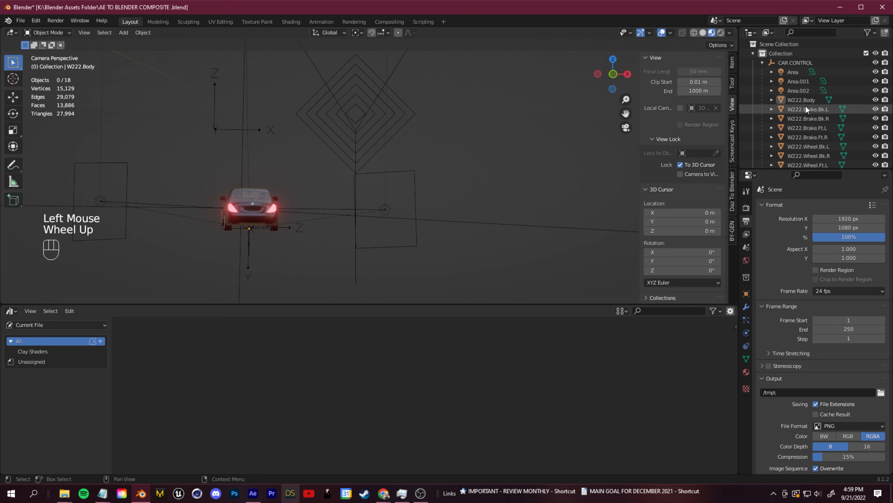
pyautogui.click(760, 62)
pyautogui.click(760, 62)
pyautogui.click(782, 64)
pyautogui.click(796, 72)
pyautogui.click(800, 90)
pyautogui.scroll(-1, 802, 91)
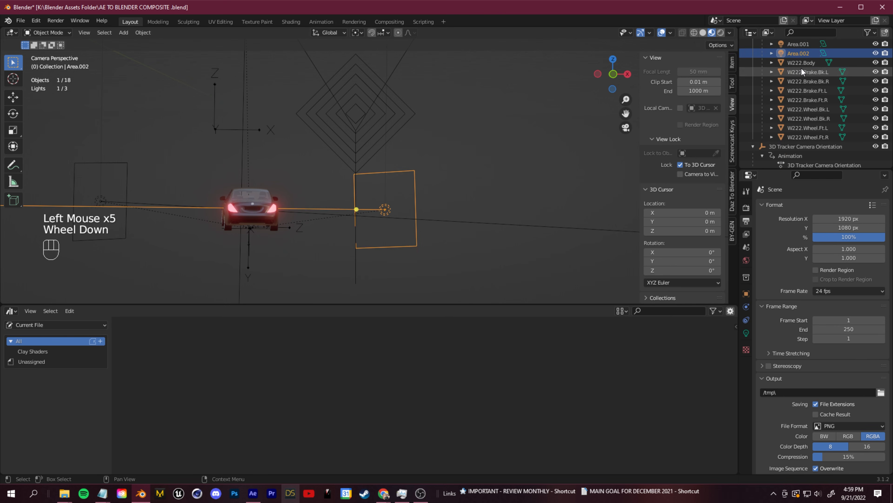
pyautogui.click(801, 63)
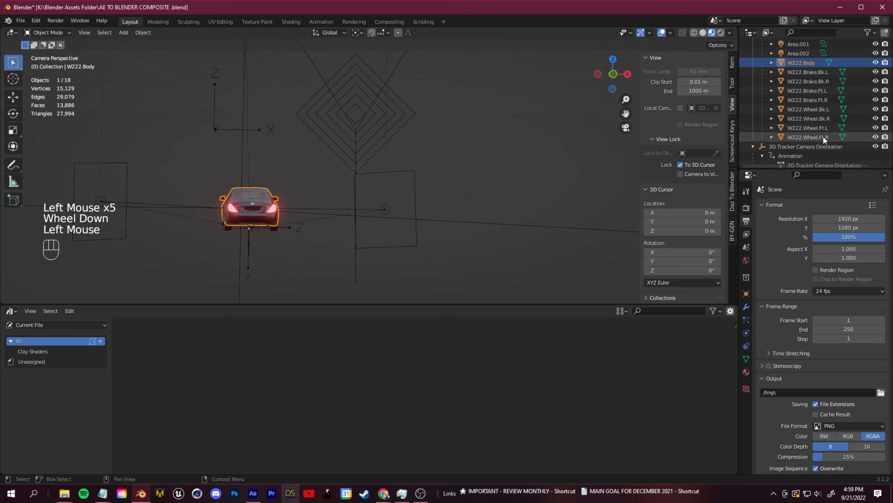
pyautogui.keyDown('shift'); pyautogui.click(817, 138); pyautogui.keyUp('shift')
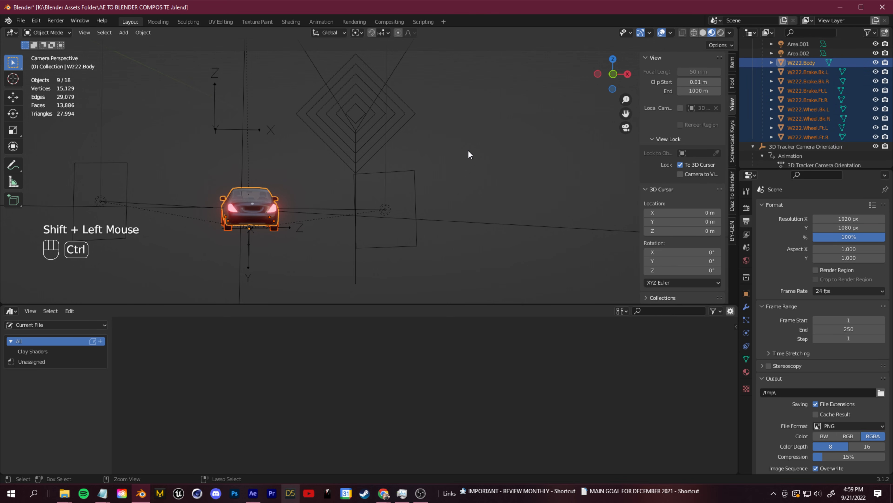
pyautogui.hotkey('ctrl', 'j')
pyautogui.scroll(2, 808, 87)
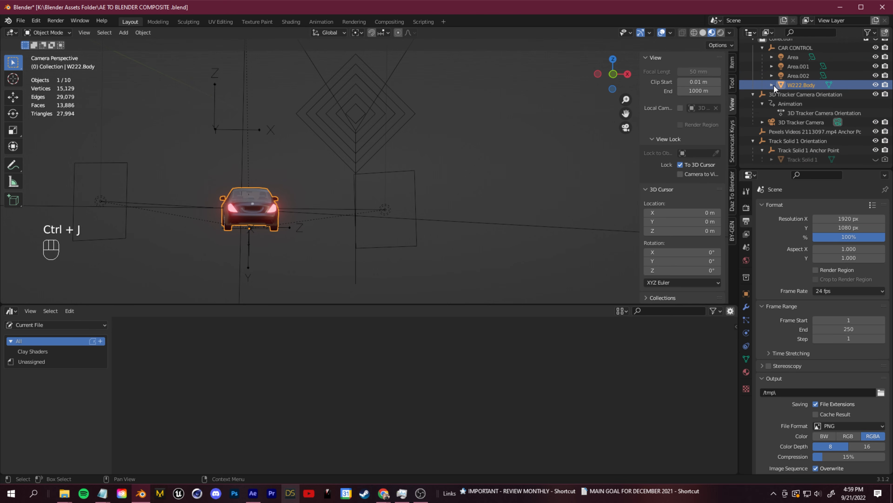
# Rename the joined W222.Body object as Car and mark it as an asset
pyautogui.doubleClick(802, 85)
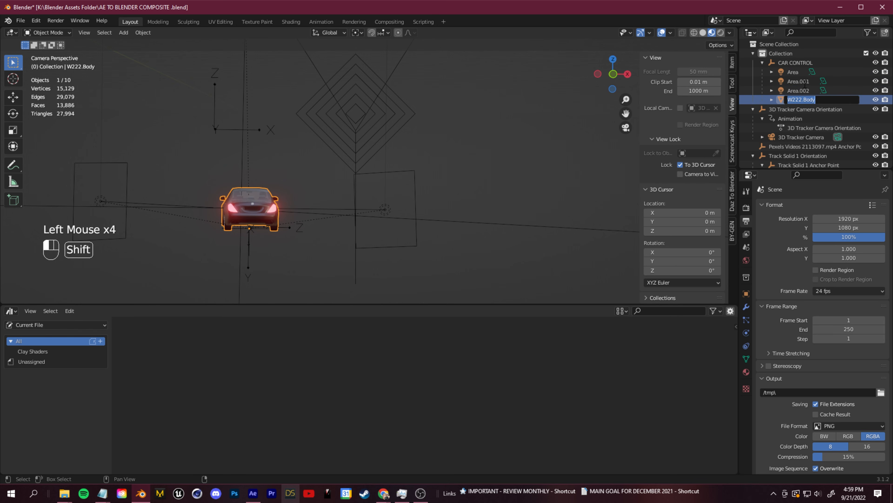
pyautogui.write('Car')
pyautogui.press('Return')
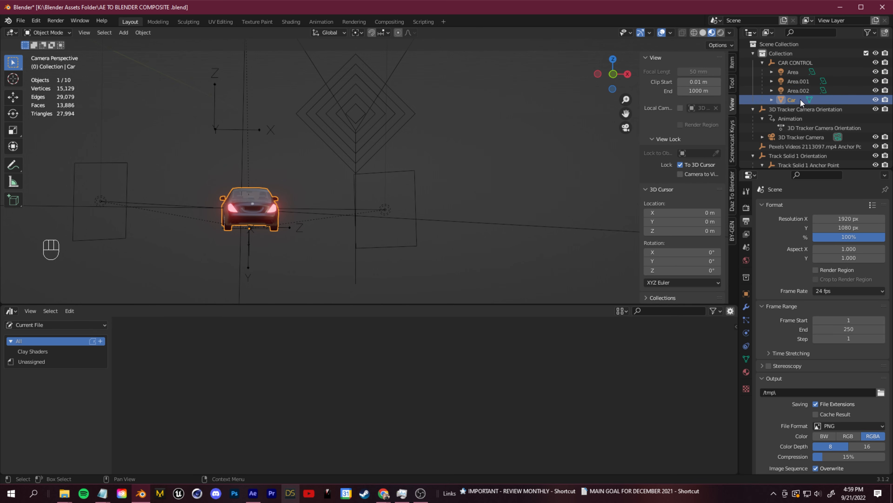
pyautogui.rightClick(800, 102)
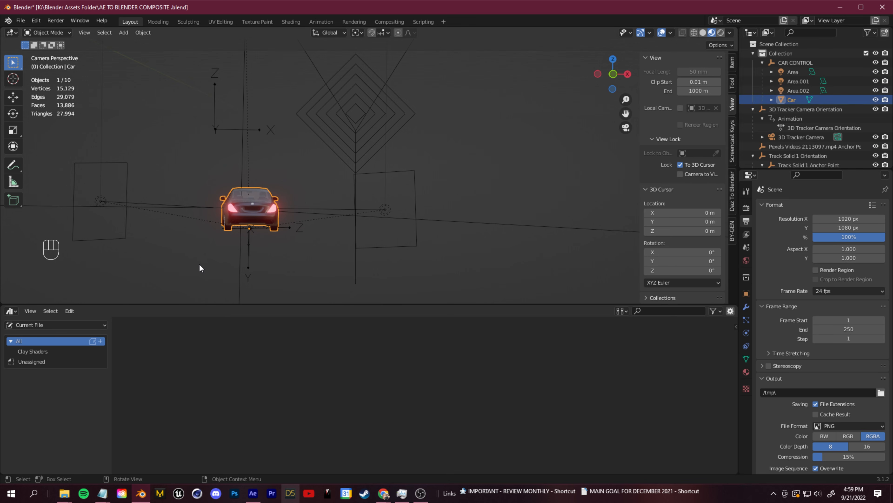
pyautogui.rightClick(794, 102)
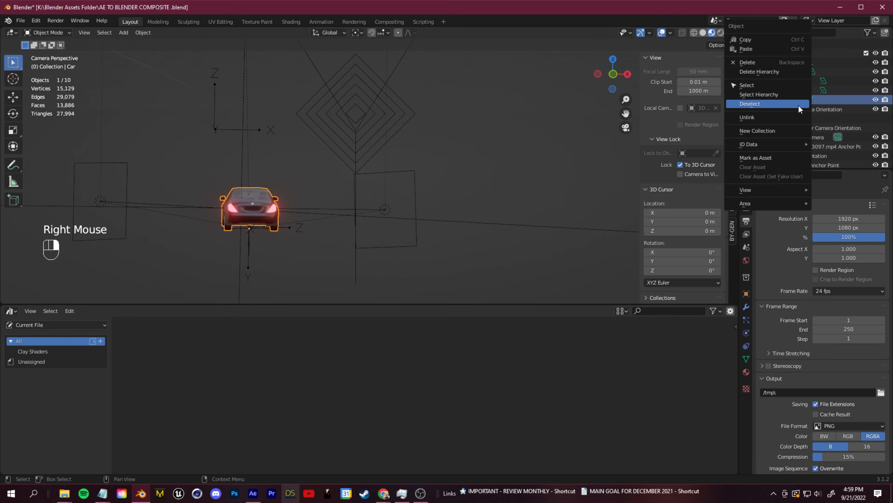
pyautogui.click(771, 159)
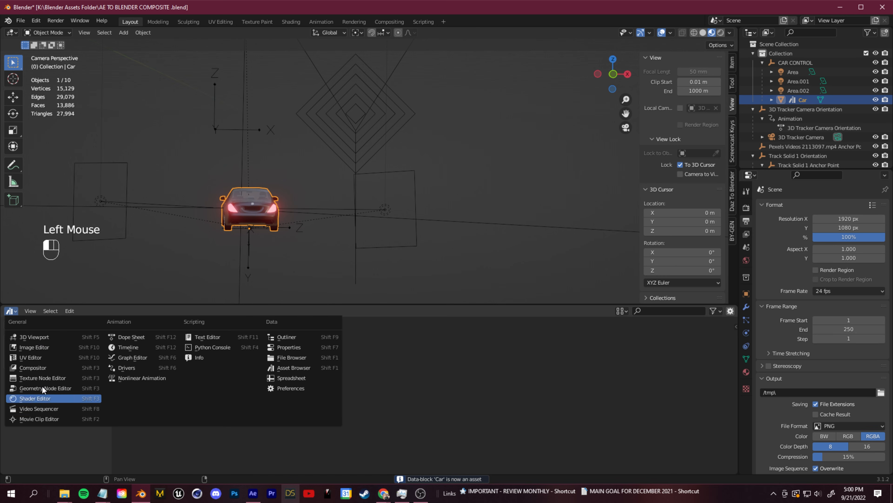
# Reload the Asset Browser by switching its area to another editor and back, and select the Car asset
pyautogui.click(11, 310)
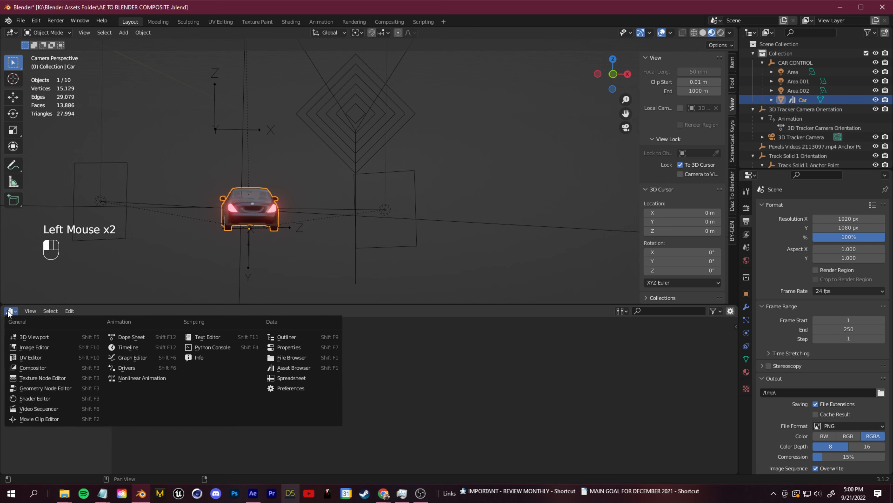
pyautogui.click(42, 409)
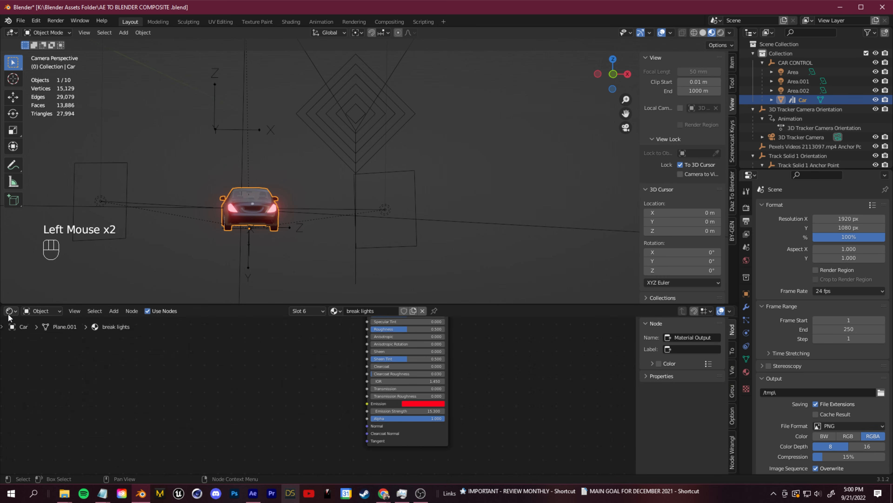
pyautogui.click(9, 311)
pyautogui.click(304, 366)
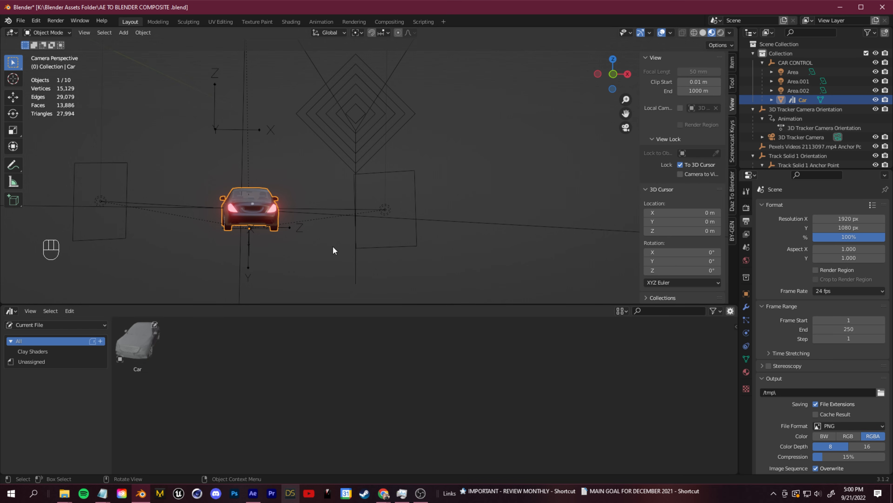
pyautogui.click(145, 355)
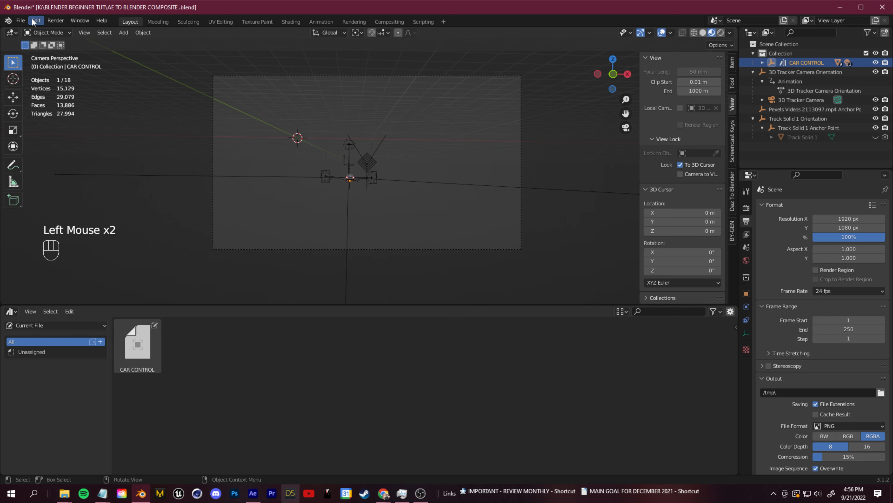
# Copy the asset library's folder path K:\Blender Assets Folder\ from the File Paths preferences and close Preferences
pyautogui.click(34, 21)
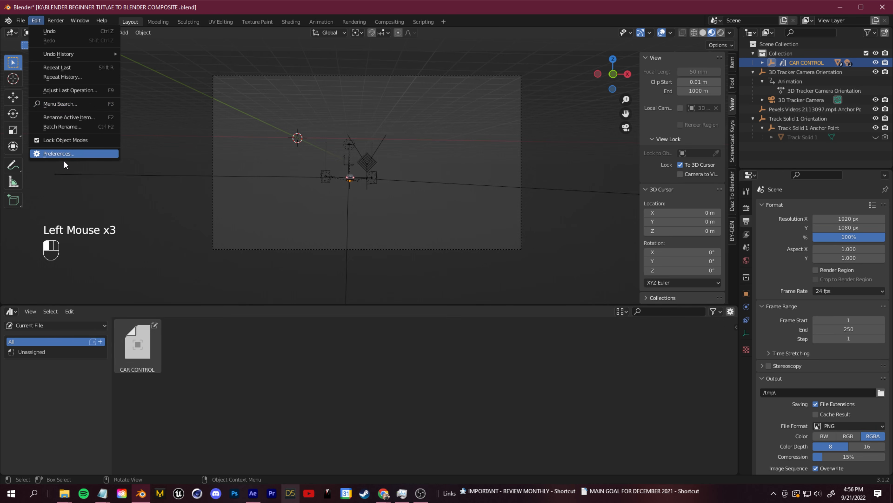
pyautogui.click(58, 155)
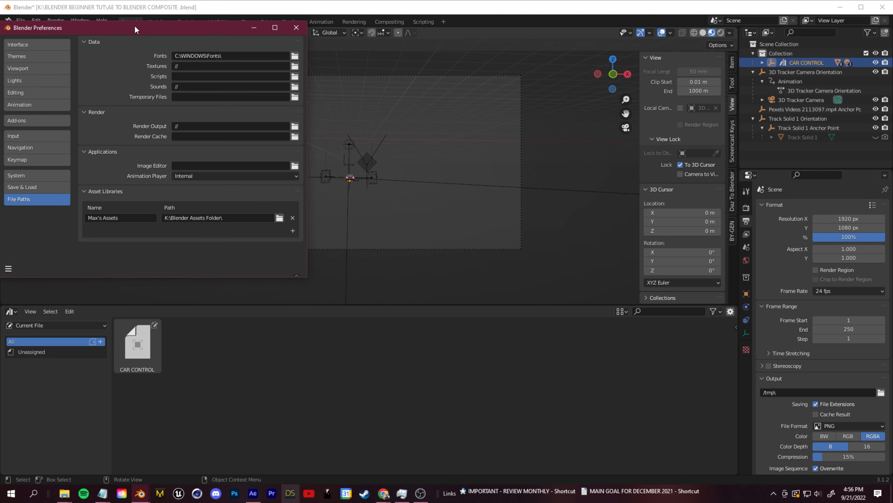
pyautogui.moveTo(136, 27); pyautogui.dragTo(220, 27)
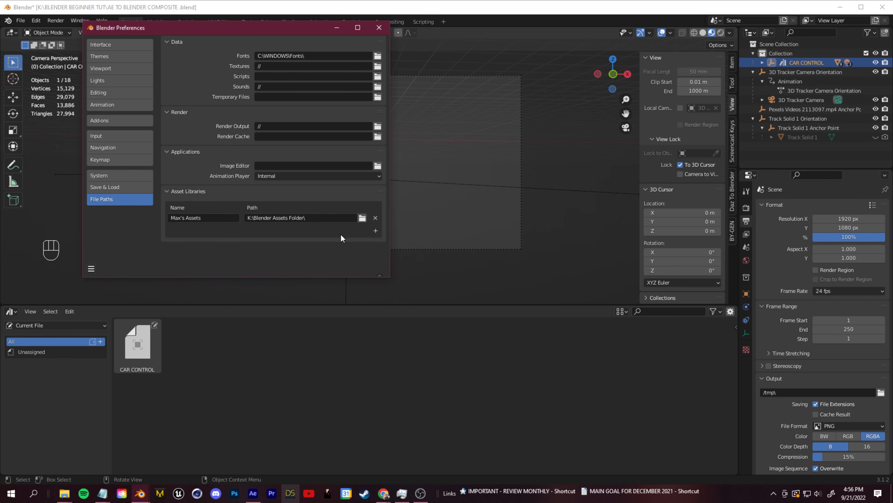
pyautogui.click(363, 218)
pyautogui.click(212, 32)
pyautogui.press('Escape')
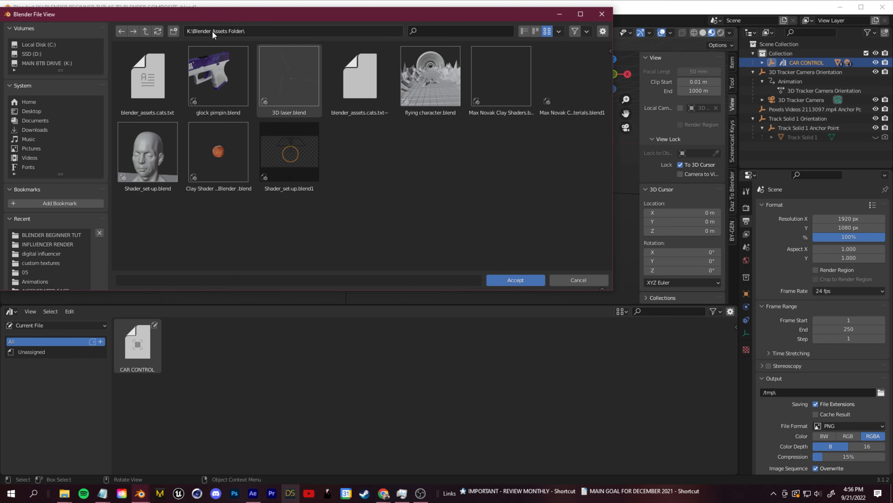
pyautogui.click(259, 32)
pyautogui.hotkey('ctrl', 'c')
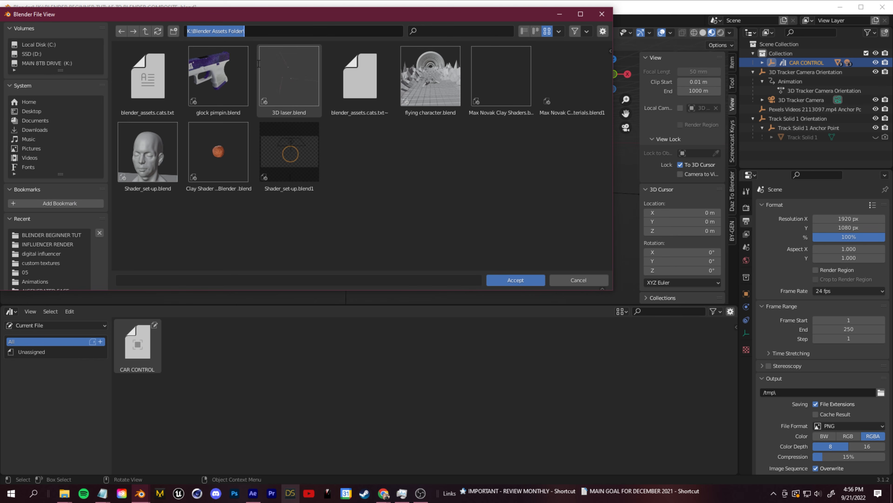
pyautogui.click(580, 283)
pyautogui.click(580, 281)
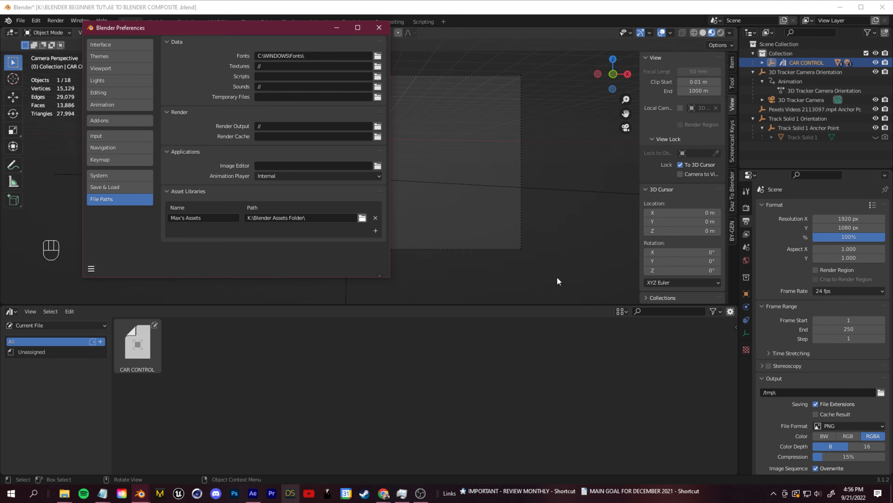
pyautogui.click(380, 27)
# Save the scene as AE TO BLENDER COMPOSITE .blend in K:\Blender Assets Folder\
pyautogui.click(20, 20)
pyautogui.moveTo(35, 21)
pyautogui.click(46, 93)
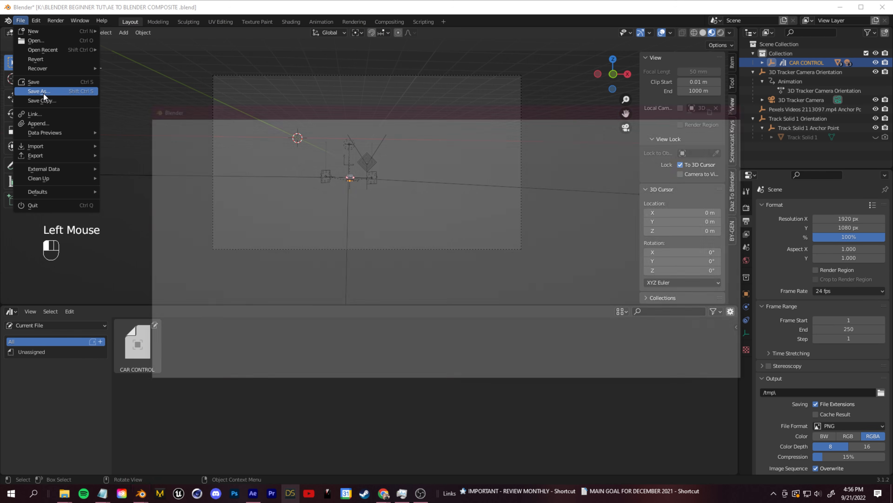
pyautogui.click(415, 124)
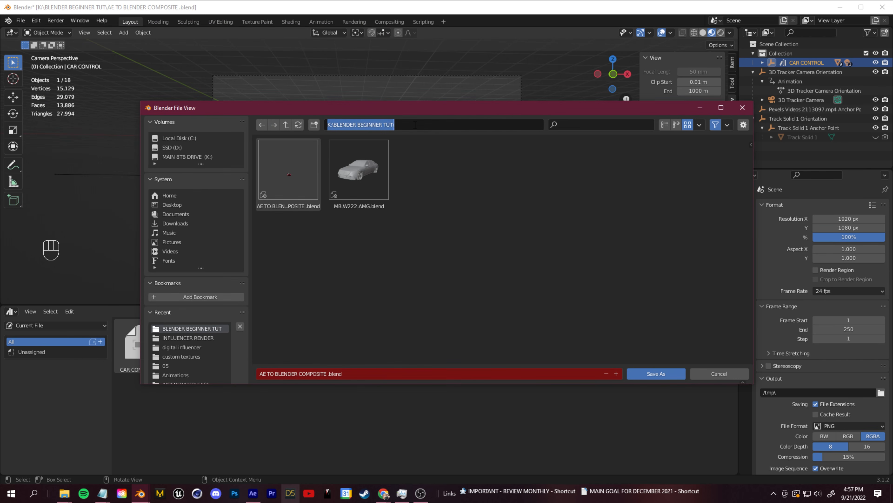
pyautogui.hotkey('ctrl', 'v')
pyautogui.press('Return')
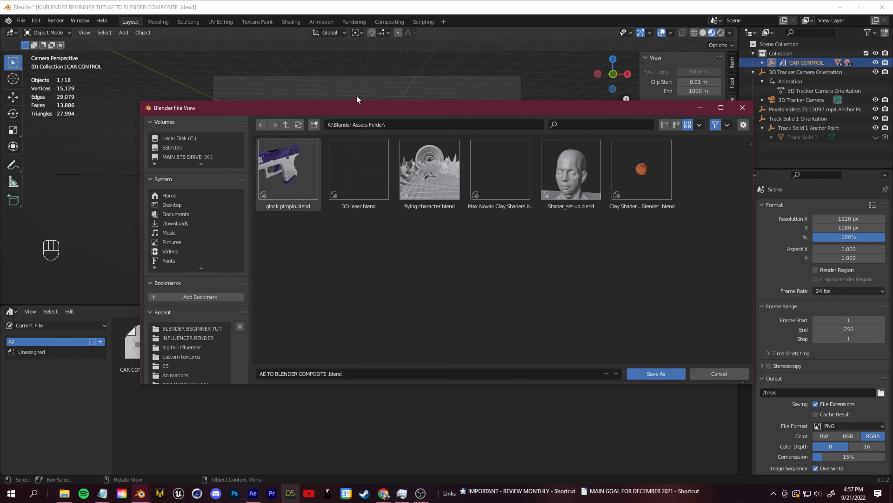
pyautogui.moveTo(338, 109); pyautogui.dragTo(258, 93)
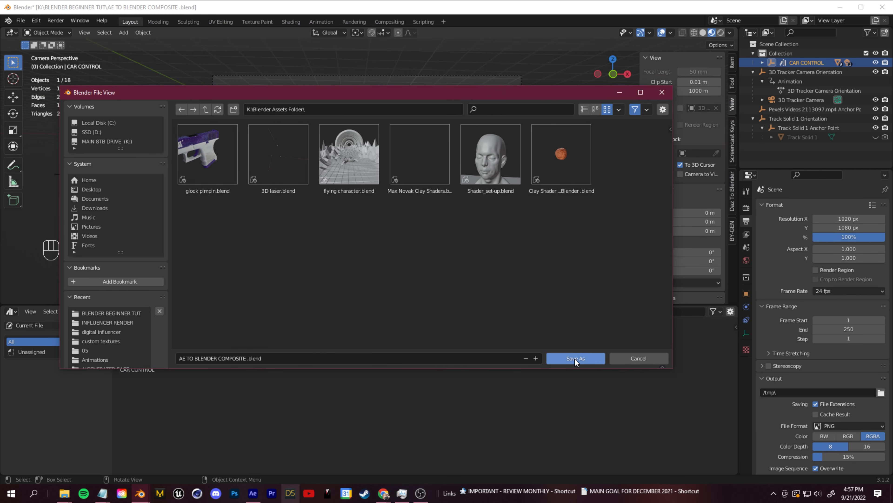
pyautogui.click(578, 357)
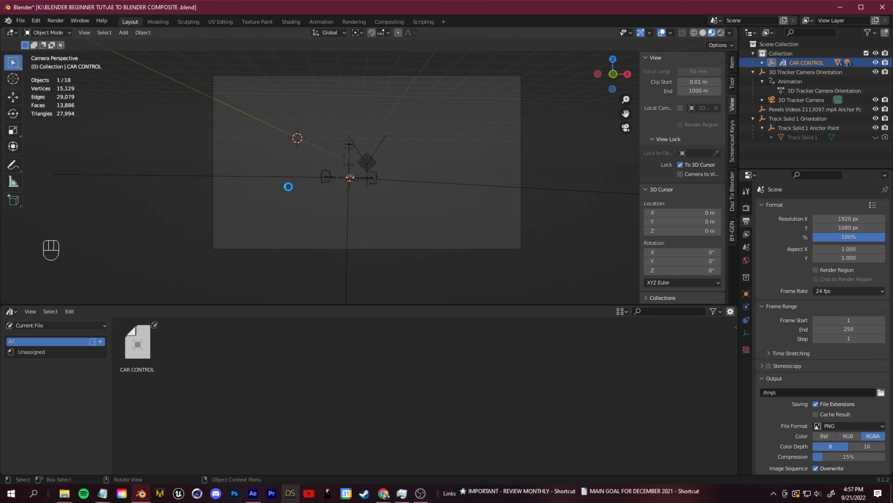
# Create a new General file with the default scene
pyautogui.click(20, 21)
pyautogui.moveTo(53, 31)
pyautogui.click(133, 34)
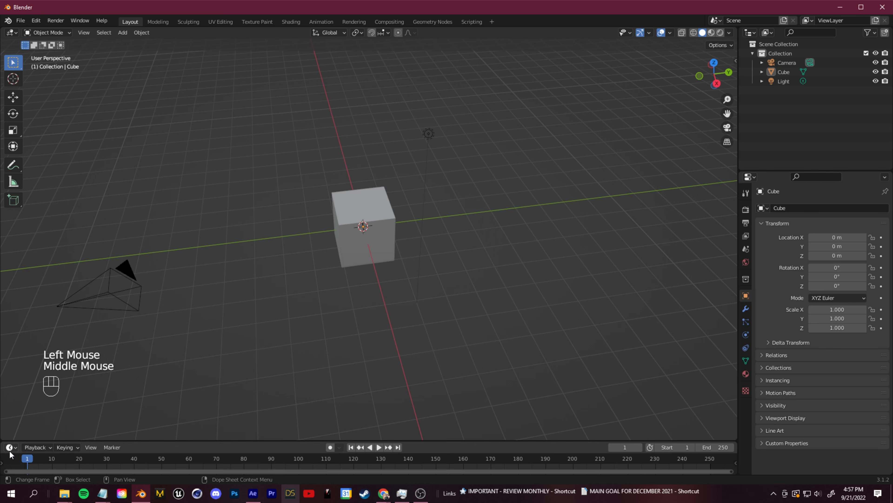
# Turn the Timeline area into an Asset Browser and enlarge it to about half of the workspace's height
pyautogui.click(10, 447)
pyautogui.click(292, 386)
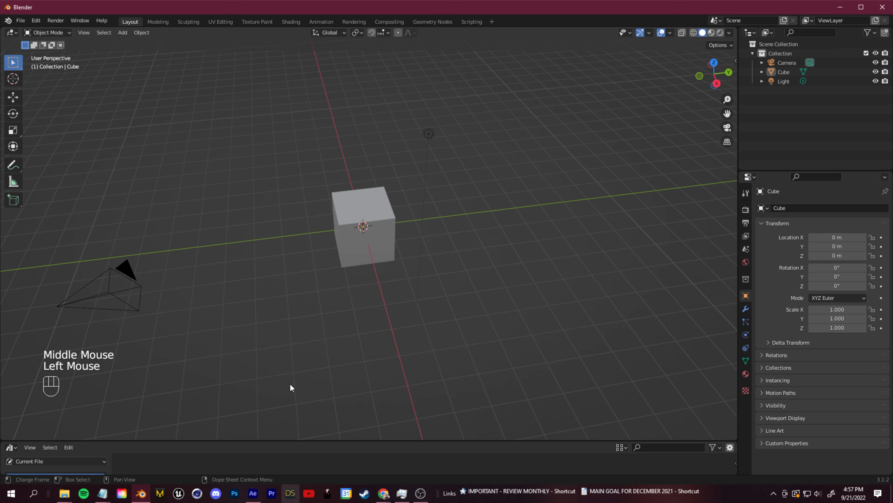
pyautogui.moveTo(145, 441); pyautogui.dragTo(166, 275)
pyautogui.moveTo(178, 328); pyautogui.dragTo(316, 355)
# Check the asset library path in the File Paths preferences, then load the Max's Assets library in the Asset Browser
pyautogui.click(38, 21)
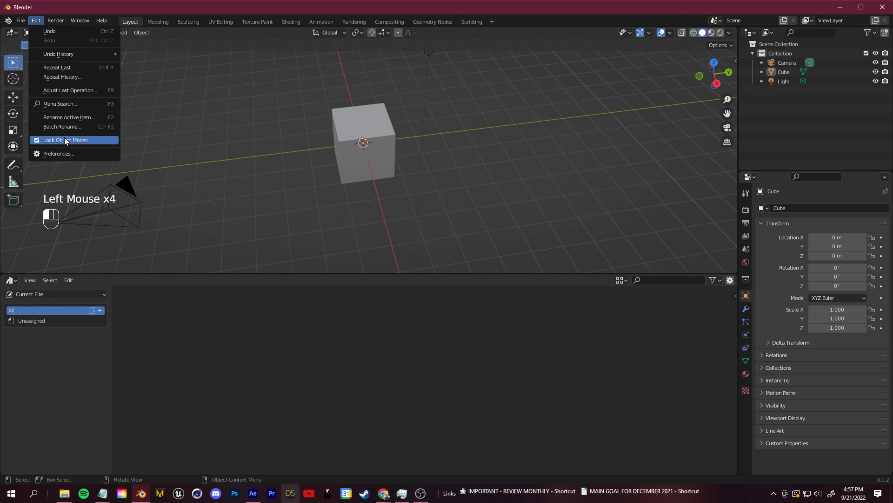
pyautogui.click(58, 154)
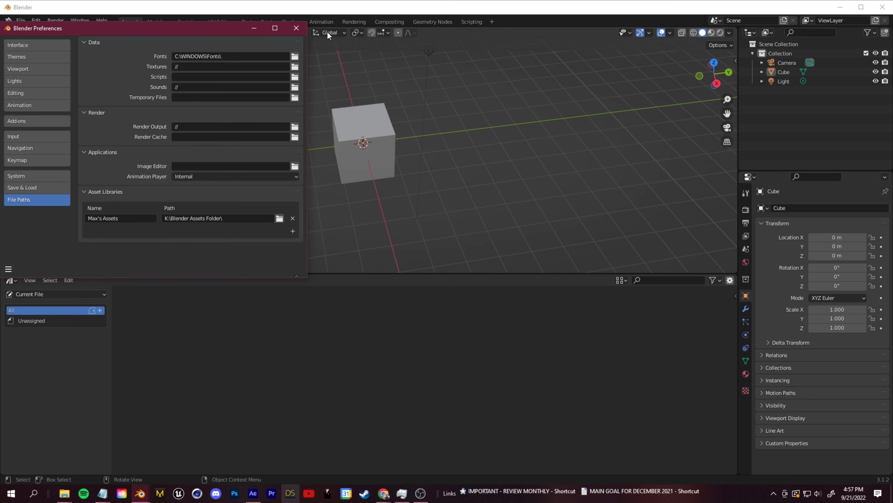
pyautogui.click(296, 27)
pyautogui.click(39, 294)
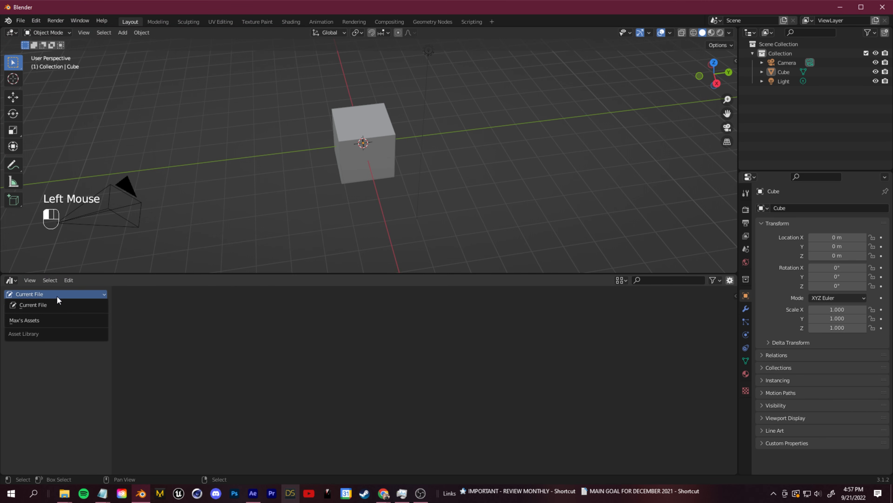
pyautogui.click(12, 320)
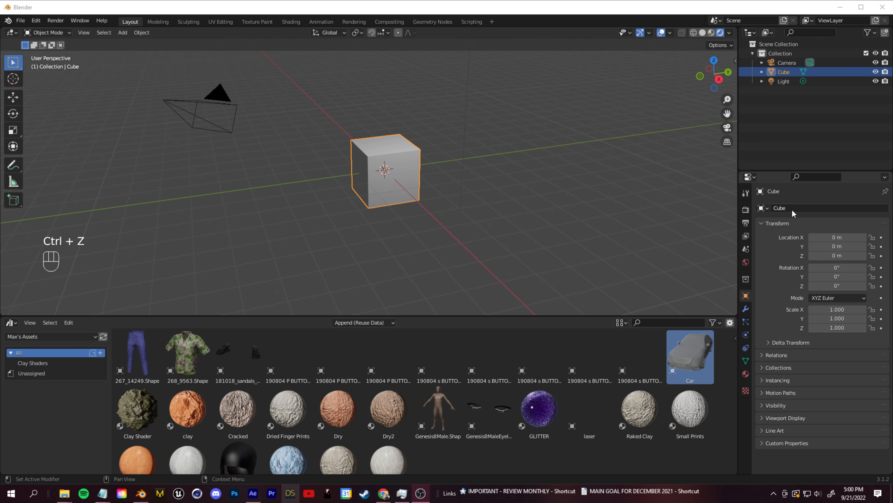
# Append the Car asset from the Max's Assets library into the scene
pyautogui.moveTo(691, 356); pyautogui.dragTo(432, 225)
pyautogui.moveTo(495, 252); pyautogui.dragTo(476, 235, button='middle')
pyautogui.scroll(3, 414, 220)
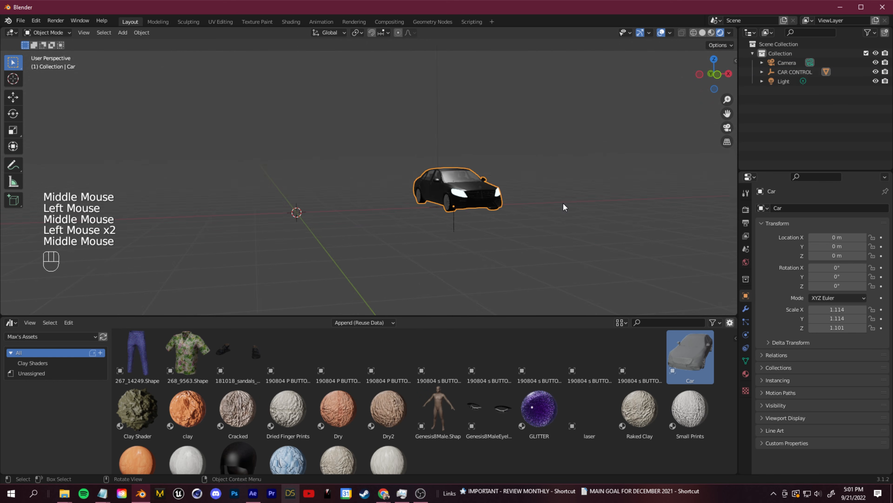
# Move the car to the world origin, at about X -6.2 m, Y -0.1 m, Z 0.02 m, and turn the Asset Browser back into the Timeline
pyautogui.keyDown('shift'); pyautogui.moveTo(565, 205); pyautogui.dragTo(535, 204, button='middle'); pyautogui.keyUp('shift')
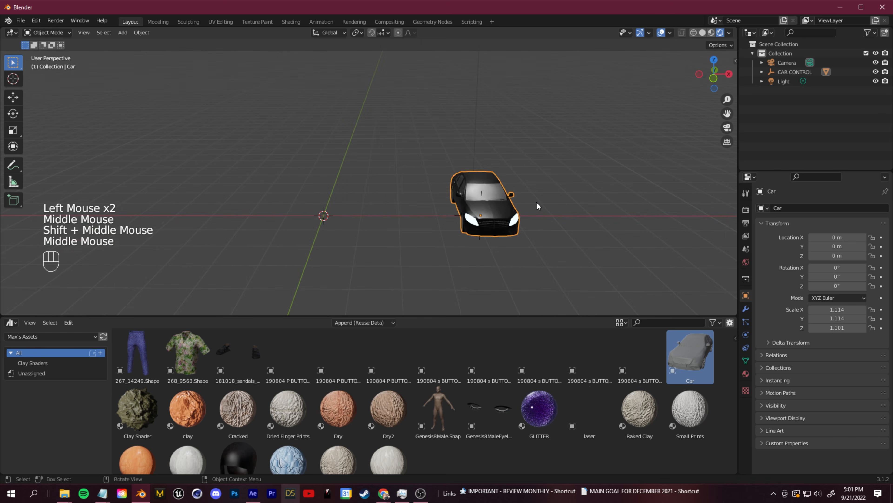
pyautogui.press('g')
pyautogui.click(475, 234)
pyautogui.moveTo(476, 234); pyautogui.dragTo(454, 215, button='middle')
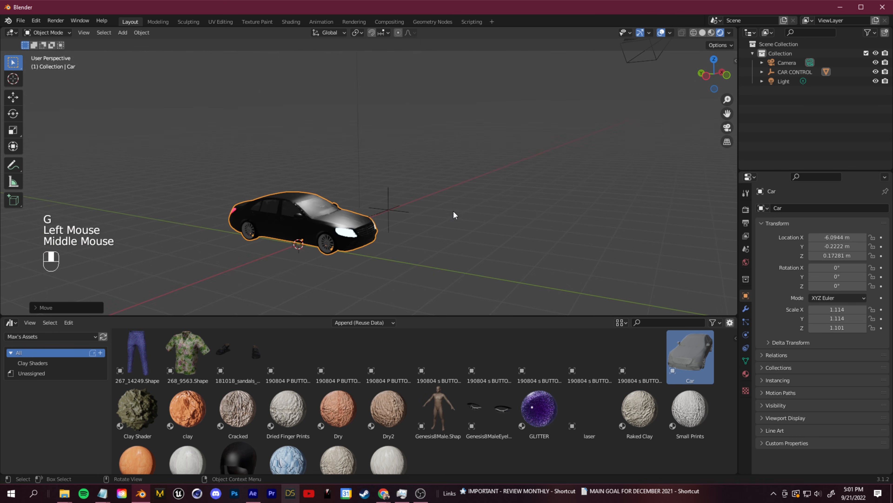
pyautogui.keyDown('shift'); pyautogui.moveTo(411, 195); pyautogui.dragTo(457, 250, button='middle'); pyautogui.keyUp('shift')
pyautogui.scroll(2, 489, 243)
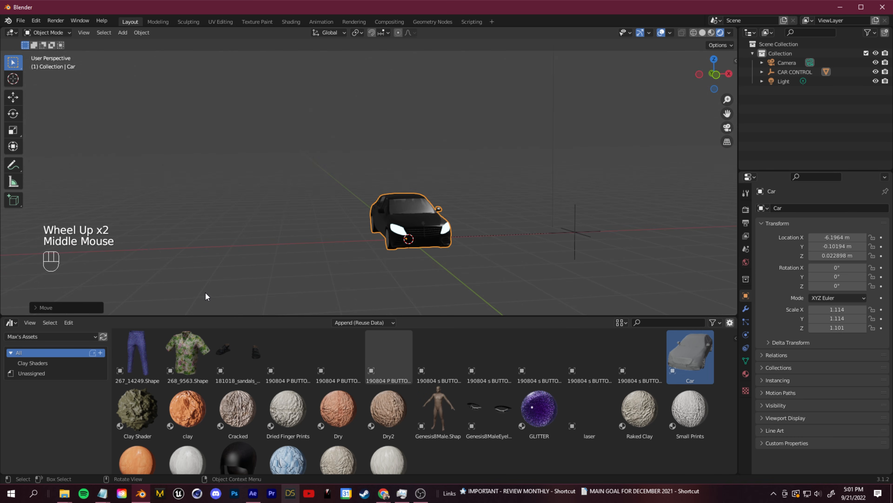
pyautogui.click(11, 322)
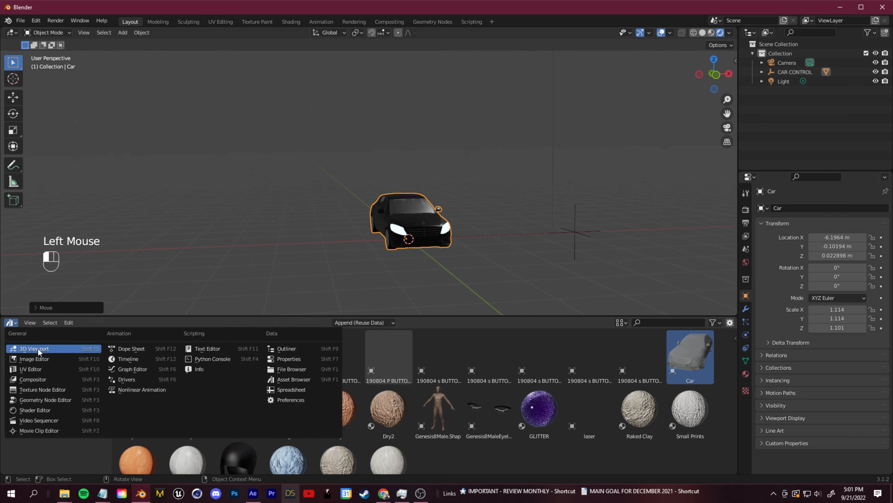
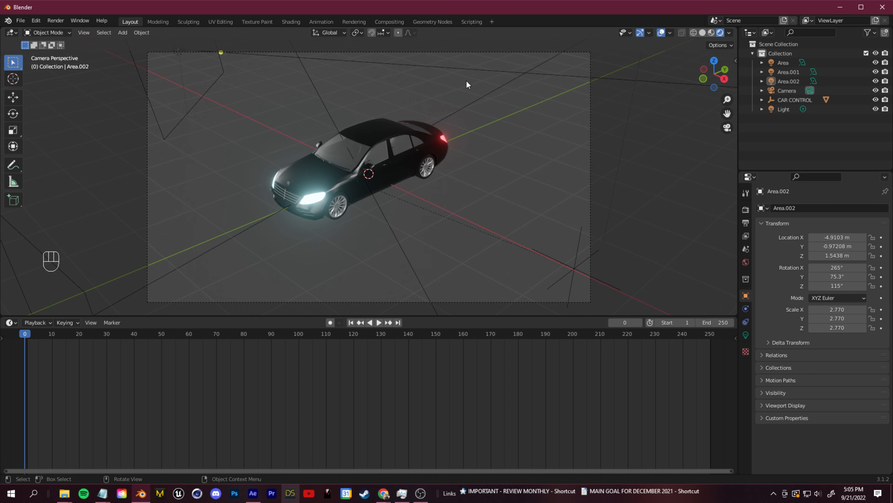
# Add a mesh plane as ground, scale it to about 3.77 and lower it under the car to about Z -0.16 m
pyautogui.hotkey('shift', 'a')
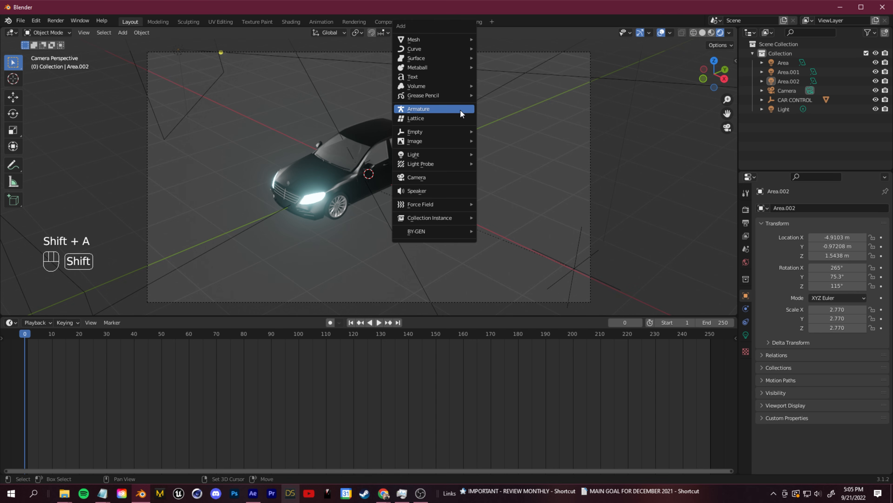
pyautogui.moveTo(440, 41)
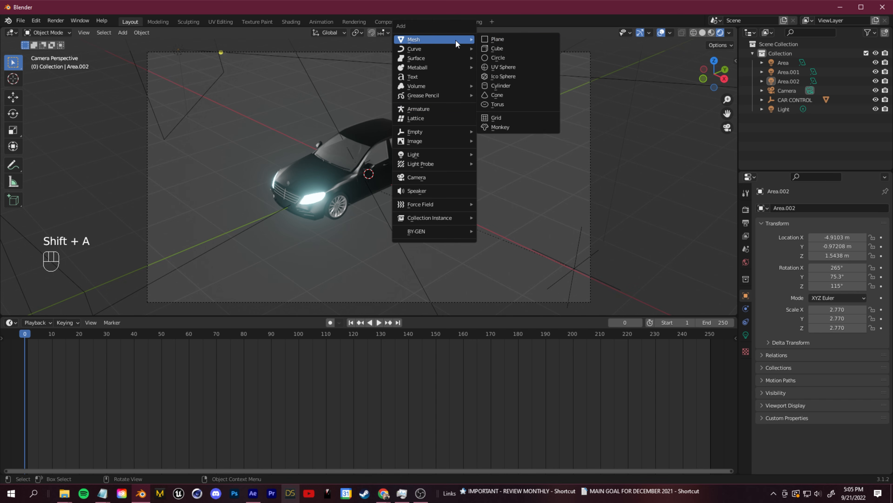
pyautogui.click(514, 39)
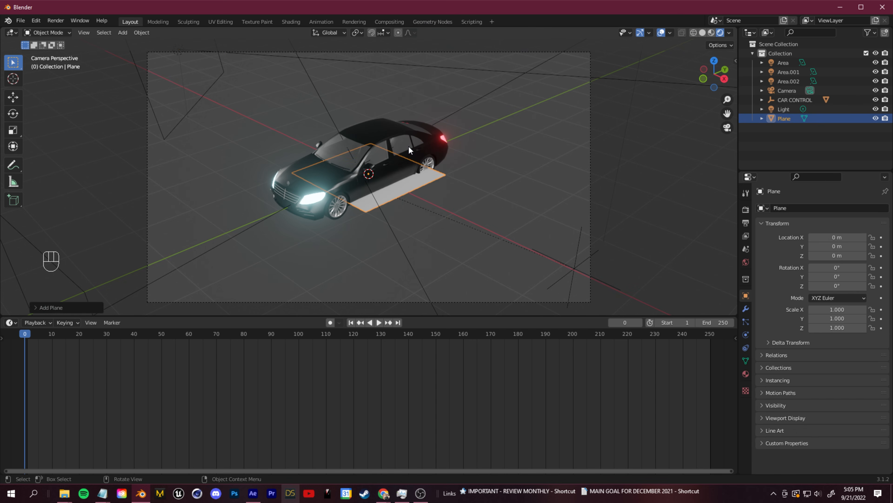
pyautogui.press('s')
pyautogui.click(524, 133)
pyautogui.press('g')
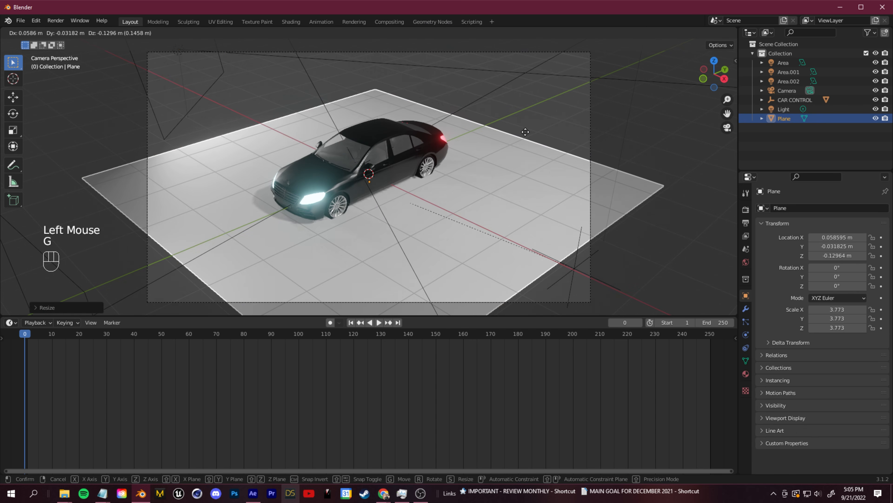
pyautogui.click(526, 133)
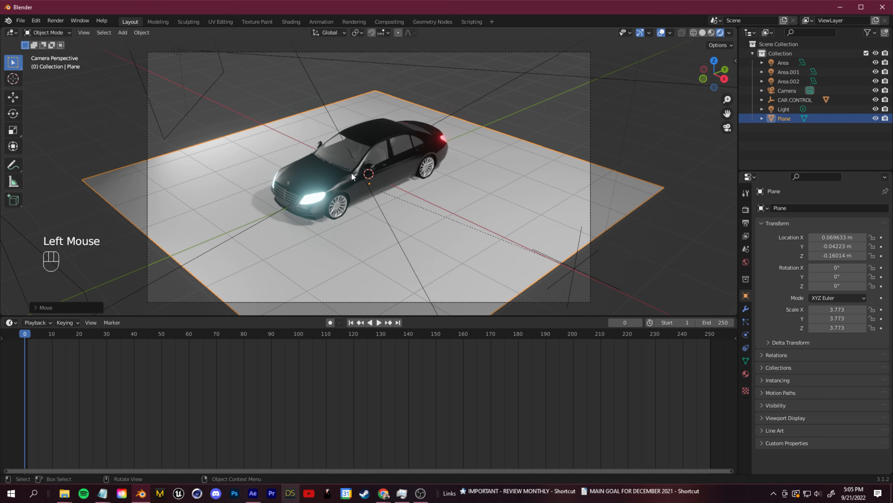
# Stretch the ground plane to a Y scale of about 10.98 and save the scene as full 3d scene.blend
pyautogui.click(747, 297)
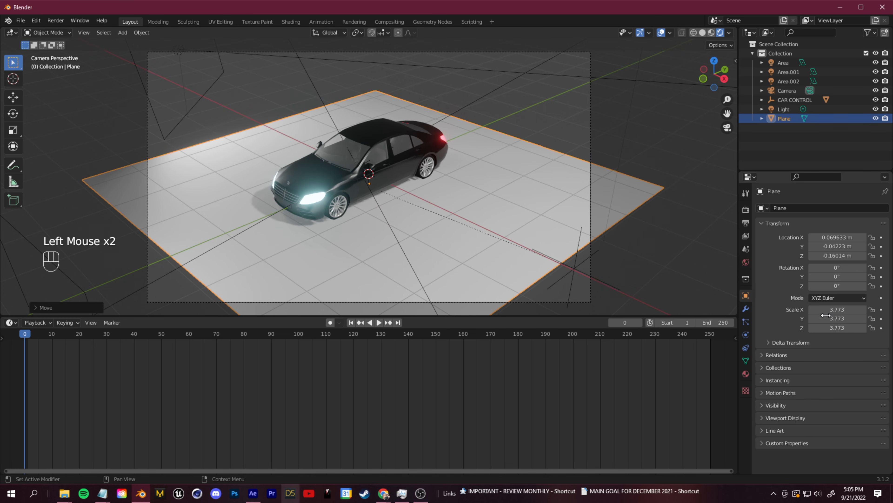
pyautogui.moveTo(829, 328); pyautogui.dragTo(859, 328)
pyautogui.hotkey('ctrl', 'z')
pyautogui.hotkey('ctrl', 'z')
pyautogui.moveTo(829, 318); pyautogui.dragTo(891, 319)
pyautogui.hotkey('ctrl', 's')
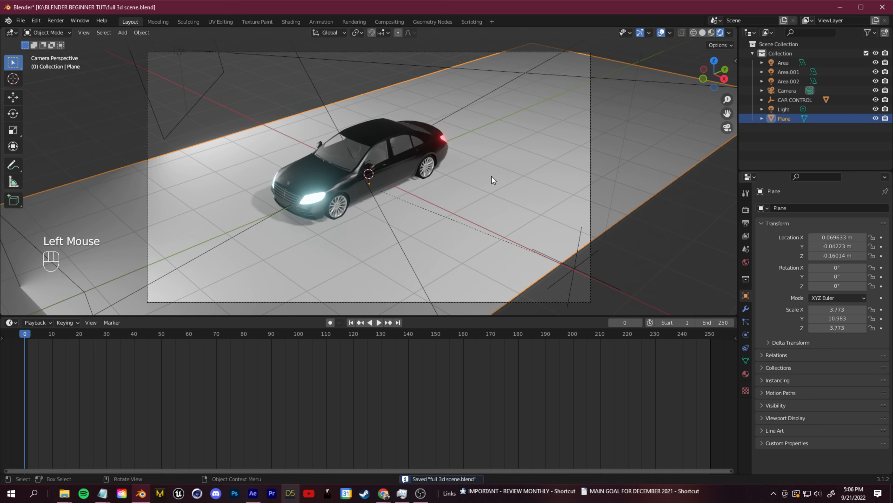
# Create a new material on the ground plane and name it street
pyautogui.click(745, 374)
pyautogui.click(819, 248)
pyautogui.doubleClick(796, 210)
pyautogui.write('street')
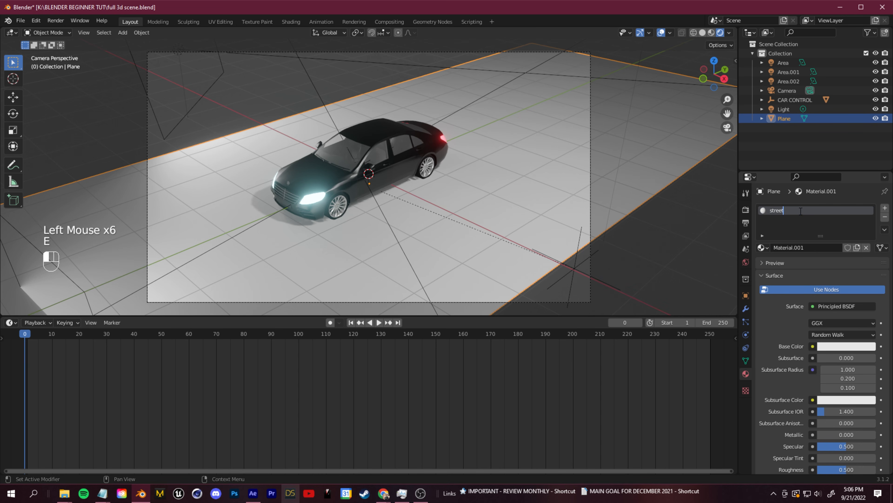
# Show the street material in an enlarged Shader Editor and space out the Principled BSDF and Material Output nodes
pyautogui.click(11, 323)
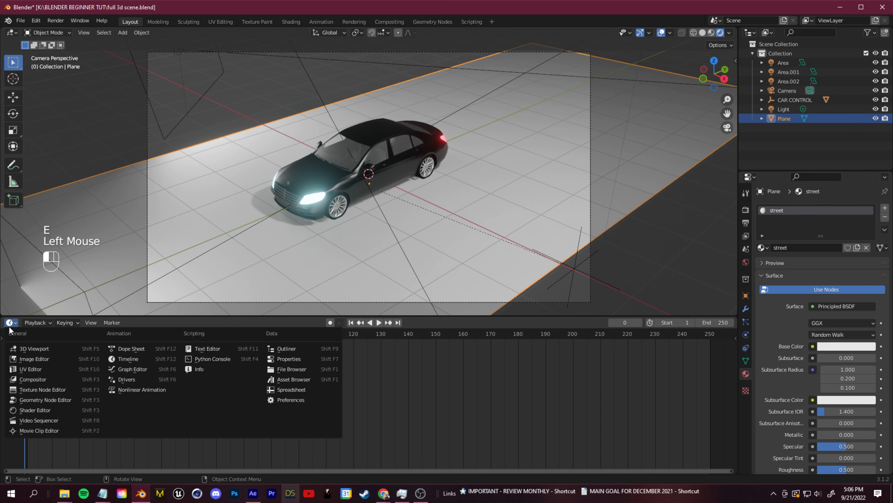
pyautogui.click(34, 410)
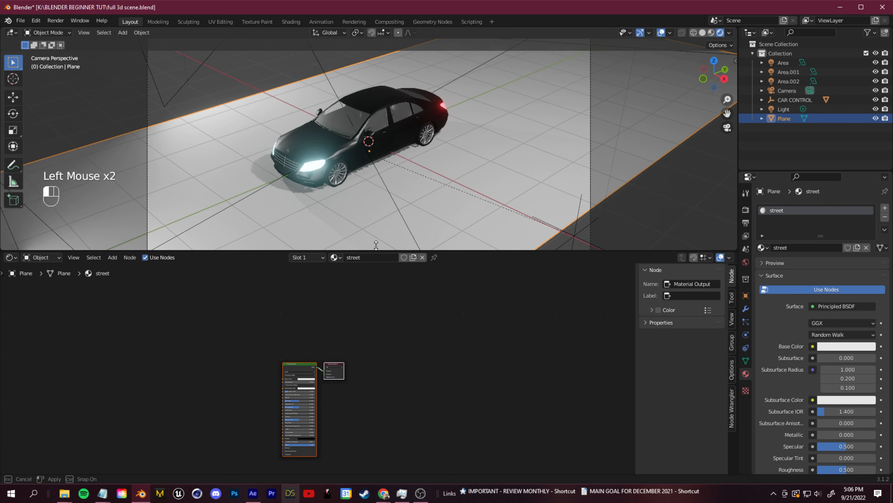
pyautogui.scroll(4, 239, 419)
pyautogui.click(211, 412)
pyautogui.keyDown('shift'); pyautogui.moveTo(211, 412); pyautogui.dragTo(382, 307, button='middle'); pyautogui.keyUp('shift')
pyautogui.moveTo(383, 305); pyautogui.dragTo(327, 303)
pyautogui.moveTo(488, 324); pyautogui.dragTo(515, 329)
pyautogui.moveTo(322, 299); pyautogui.dragTo(365, 287)
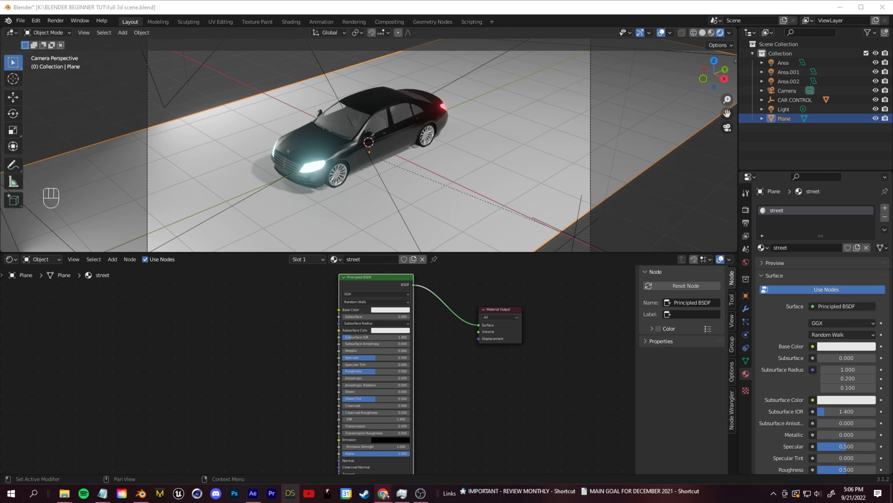
# Switch to Chrome, show the image results for street texture, and open the seamless black asphalt road picture
pyautogui.moveTo(892, 65); pyautogui.dragTo(618, 3)
pyautogui.click(146, 100)
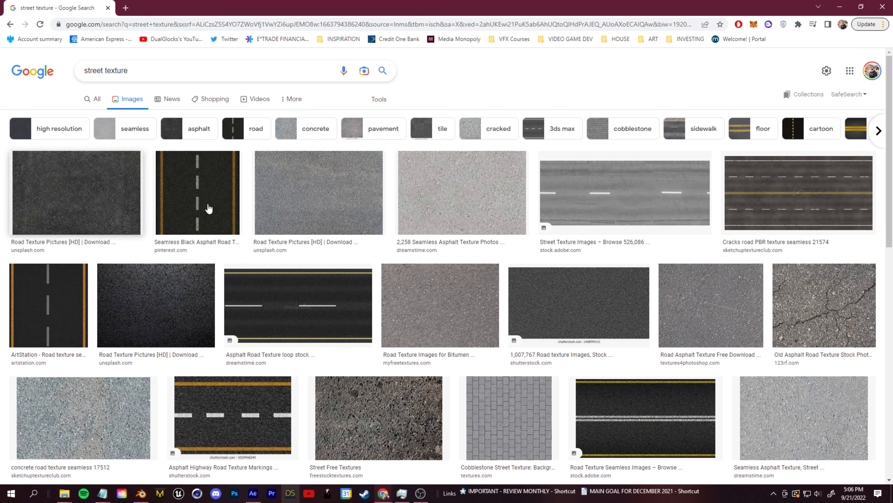
pyautogui.click(188, 191)
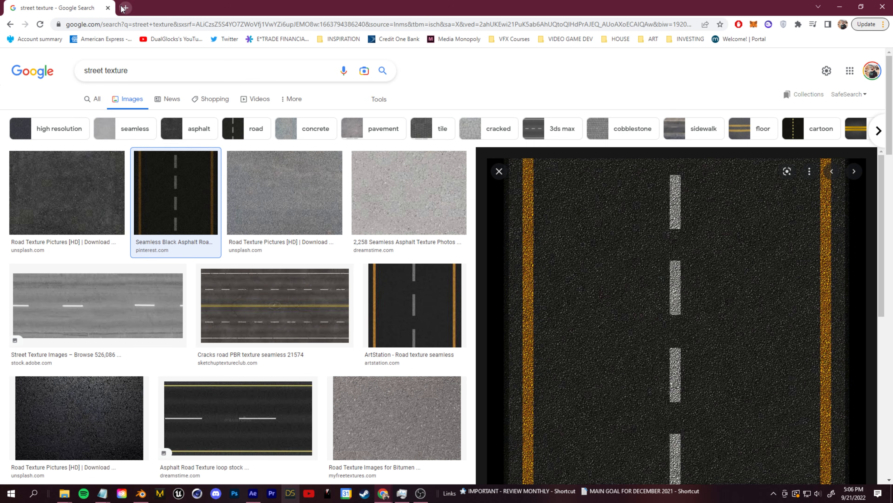
# Open Poly Haven in a new browser tab and browse its texture library
pyautogui.click(125, 7)
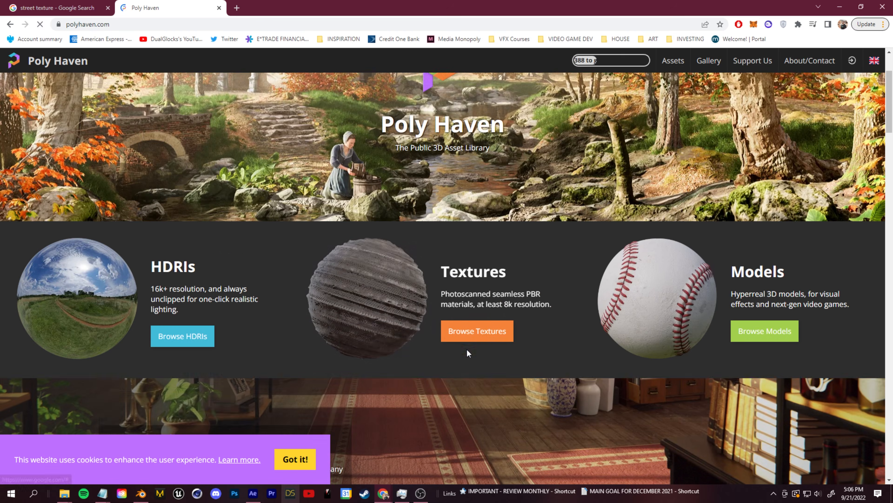
pyautogui.scroll(-1, 467, 352)
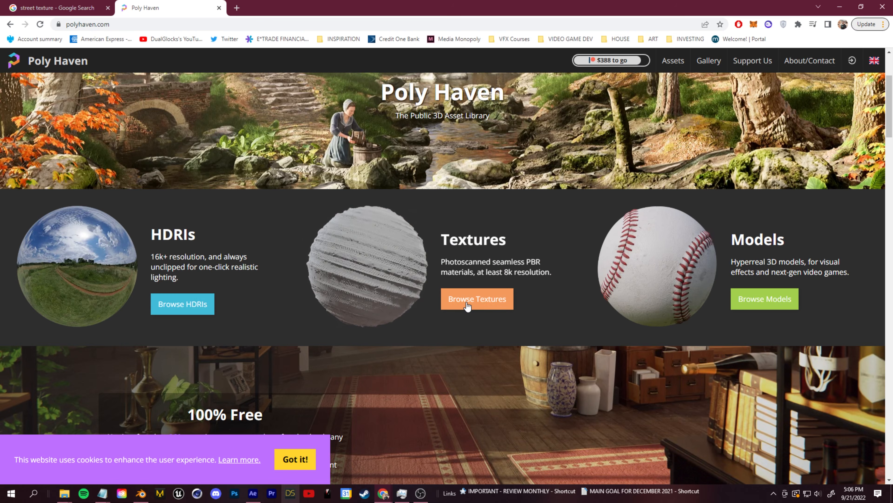
pyautogui.click(468, 303)
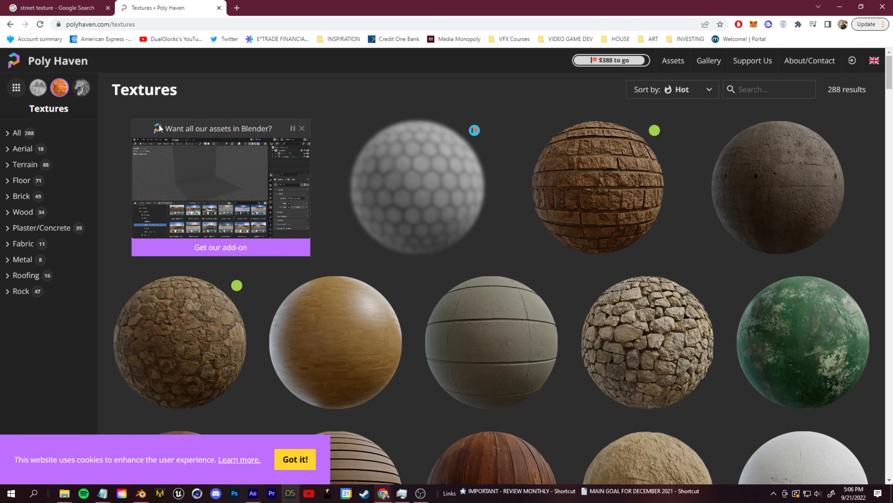
pyautogui.scroll(-5, 508, 125)
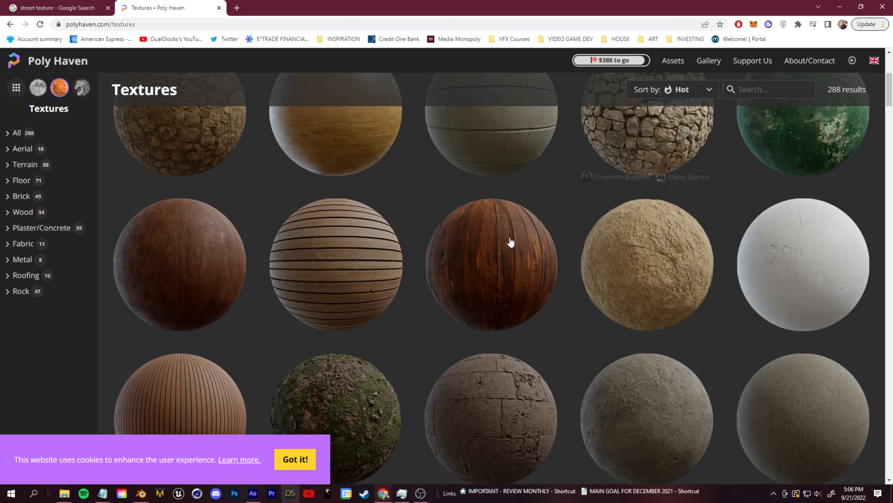
pyautogui.scroll(5, 509, 125)
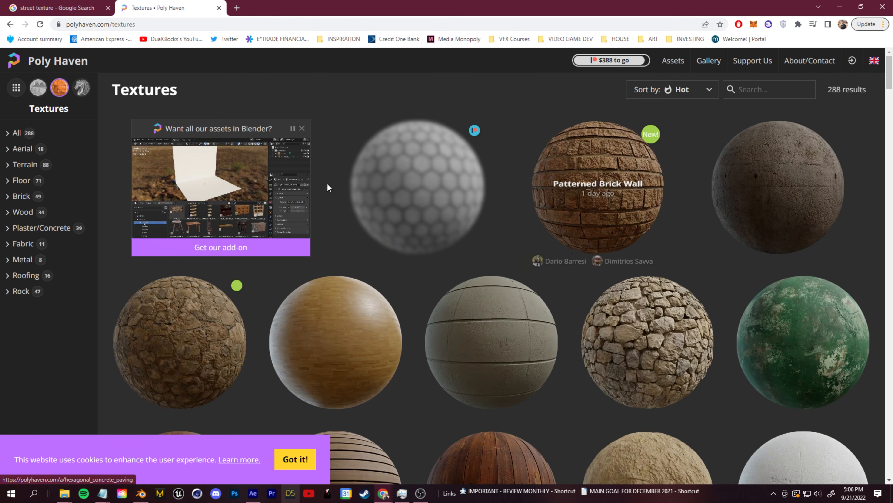
# Search the Poly Haven textures for road, open Asphalt 02 and download its 4K Blender version
pyautogui.click(773, 91)
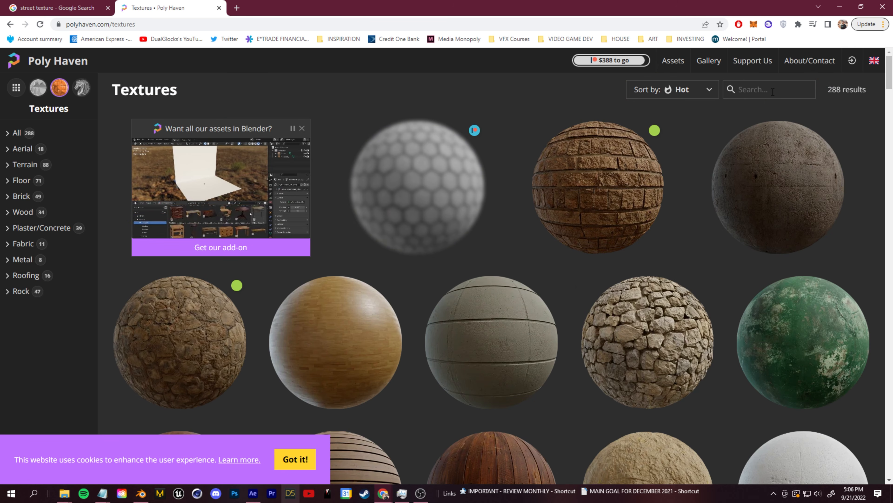
pyautogui.write('road')
pyautogui.click(633, 211)
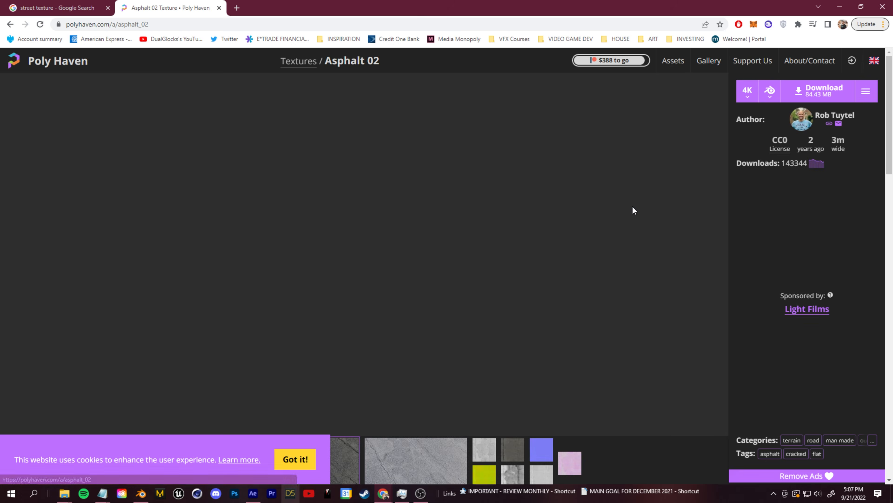
# Save the black asphalt road image from Google Images to the BLENDER BEGINNER TUT folder and place that folder's window over Blender
pyautogui.hotkey('ctrl', 'shift', 'Tab')
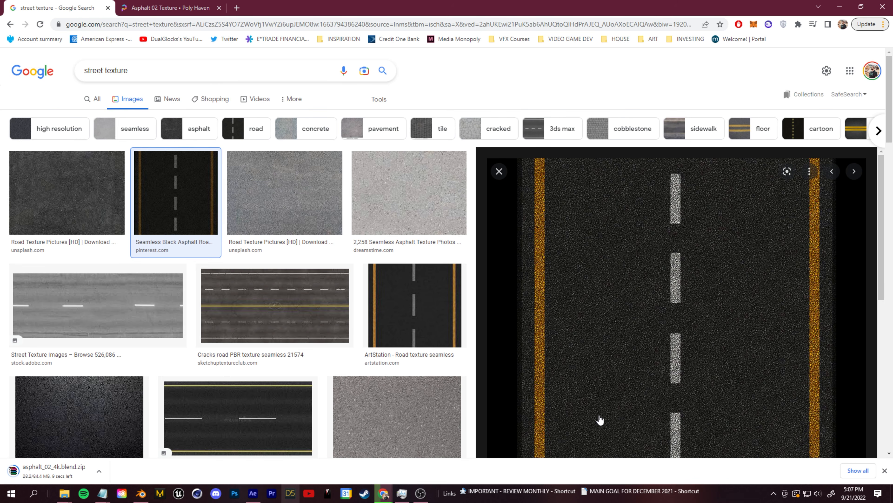
pyautogui.rightClick(670, 256)
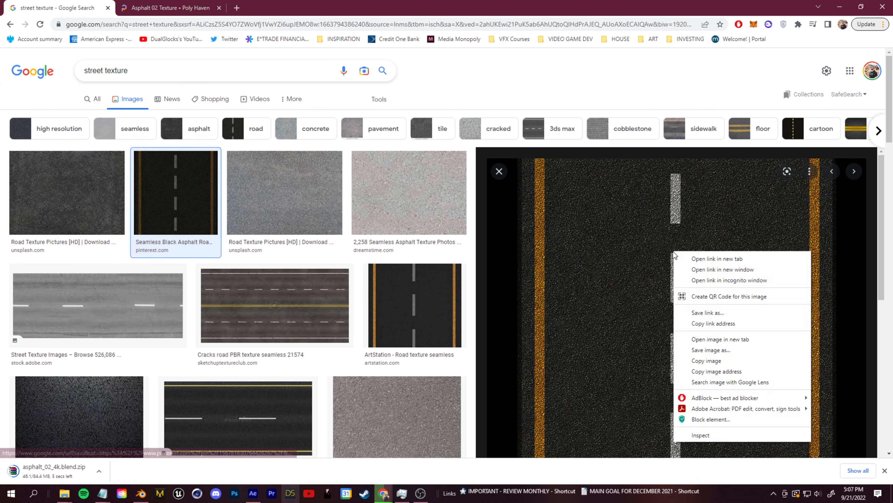
pyautogui.click(723, 348)
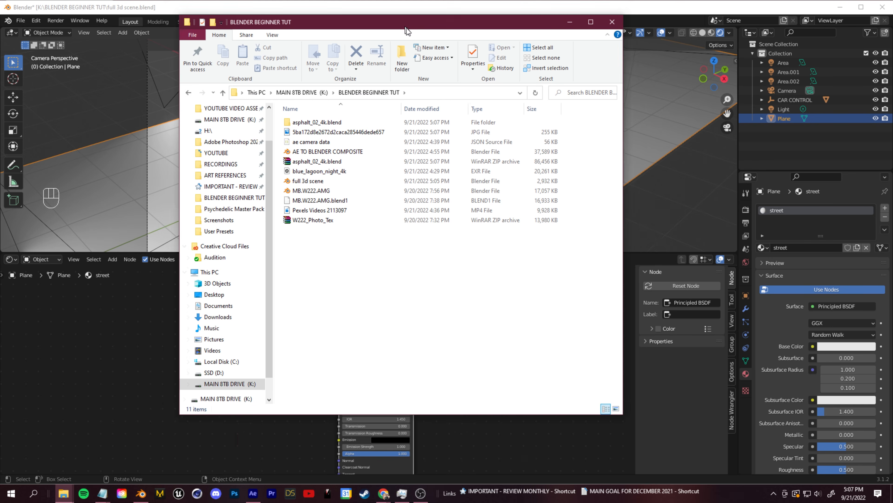
pyautogui.moveTo(406, 31); pyautogui.dragTo(461, 72)
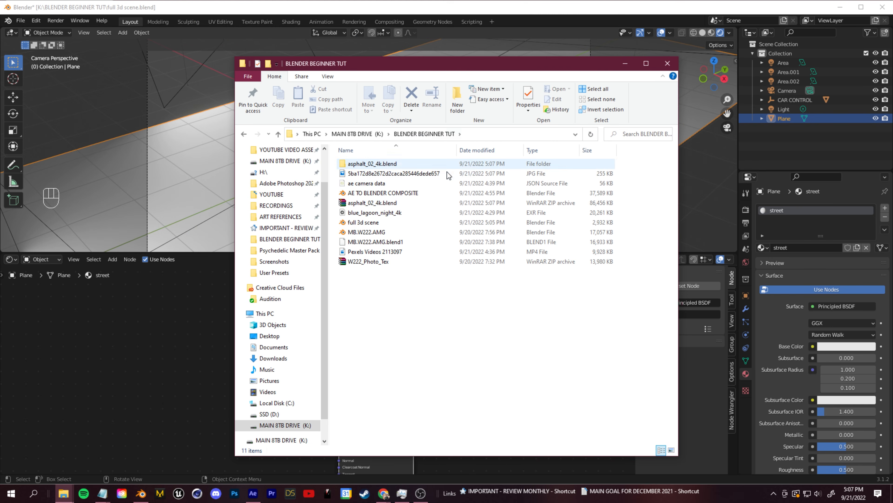
# Open the textures folder inside asphalt_02_4k.blend and move its window aside to reveal the street material's nodes
pyautogui.doubleClick(391, 163)
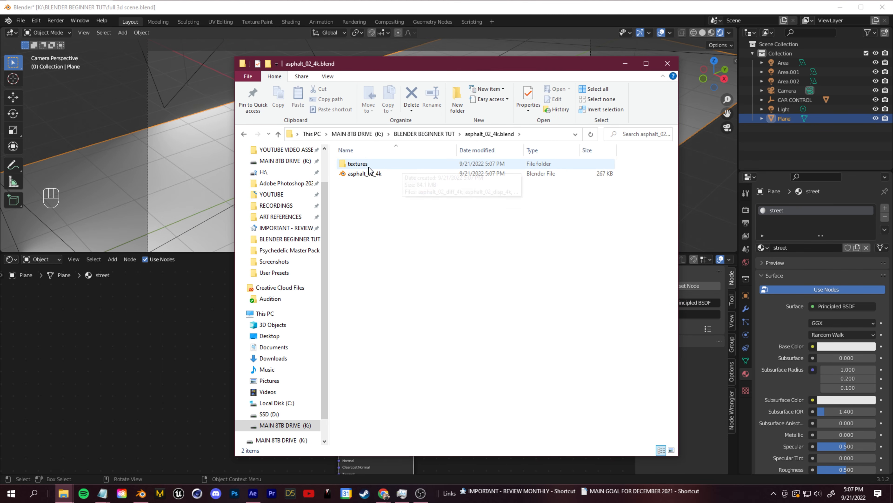
pyautogui.doubleClick(383, 165)
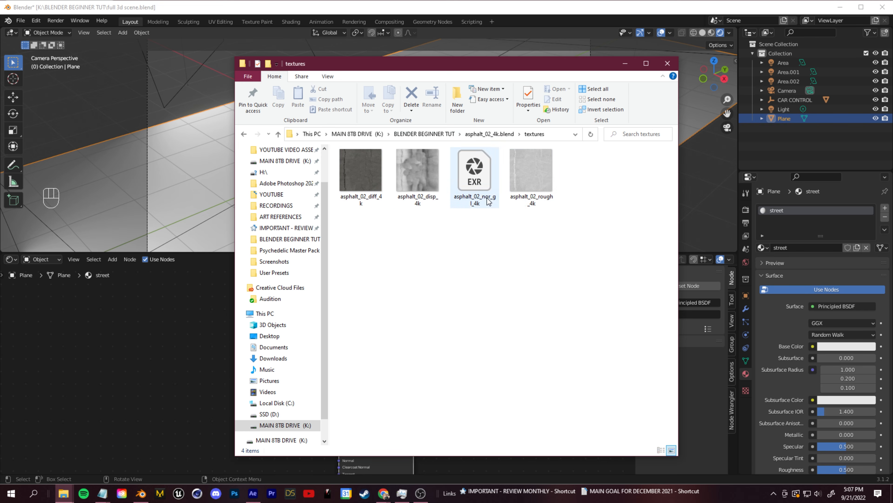
pyautogui.moveTo(423, 60); pyautogui.dragTo(671, 63)
pyautogui.keyDown('shift'); pyautogui.moveTo(291, 360); pyautogui.dragTo(224, 345, button='middle'); pyautogui.keyUp('shift')
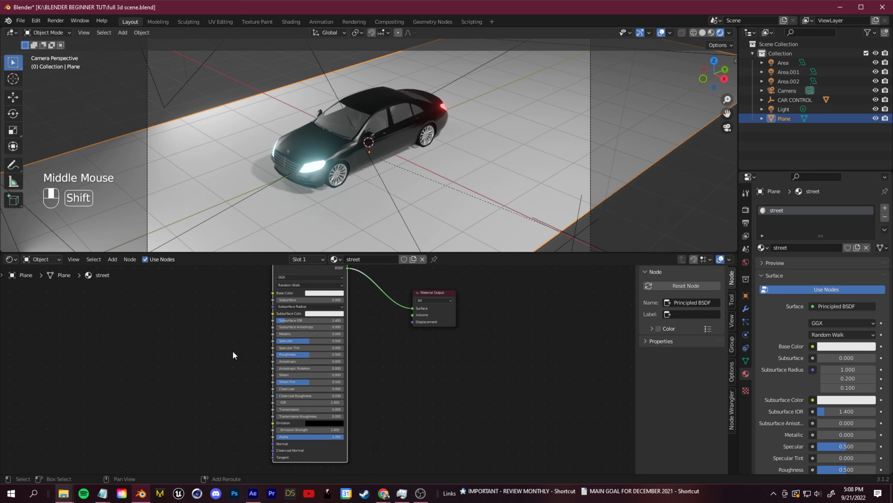
pyautogui.scroll(2, 253, 344)
pyautogui.keyDown('shift'); pyautogui.moveTo(230, 305); pyautogui.dragTo(257, 377, button='middle'); pyautogui.keyUp('shift')
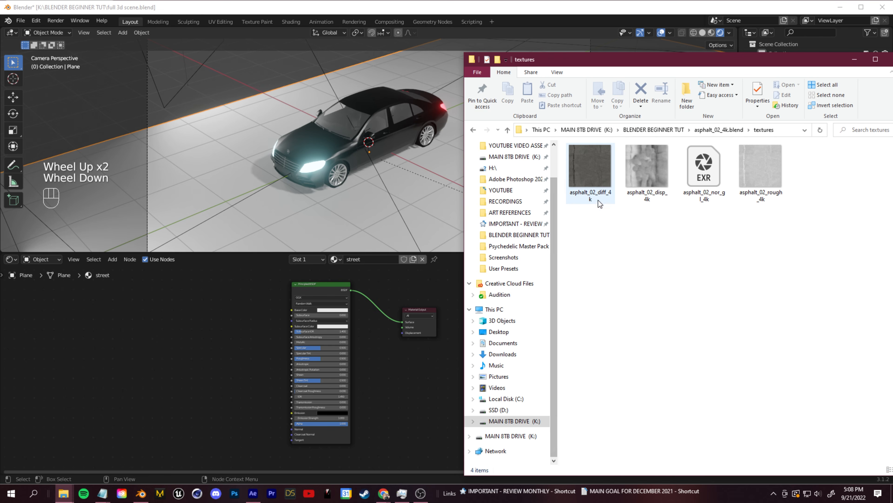
# Go through the diffuse, displacement, normal and roughness maps in the asphalt textures folder
pyautogui.click(601, 200)
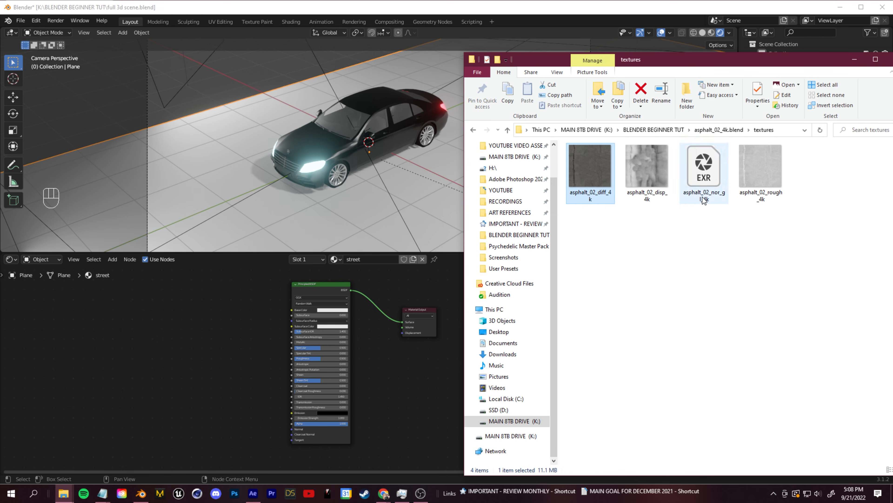
pyautogui.click(662, 202)
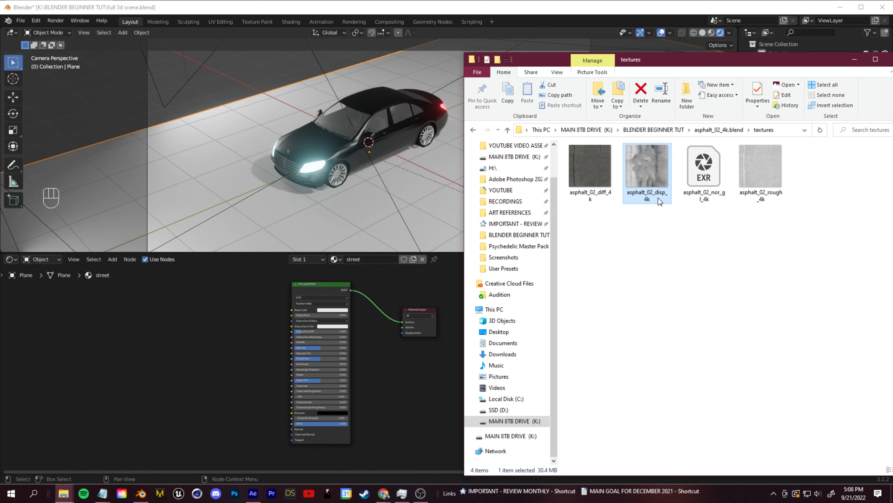
pyautogui.click(724, 203)
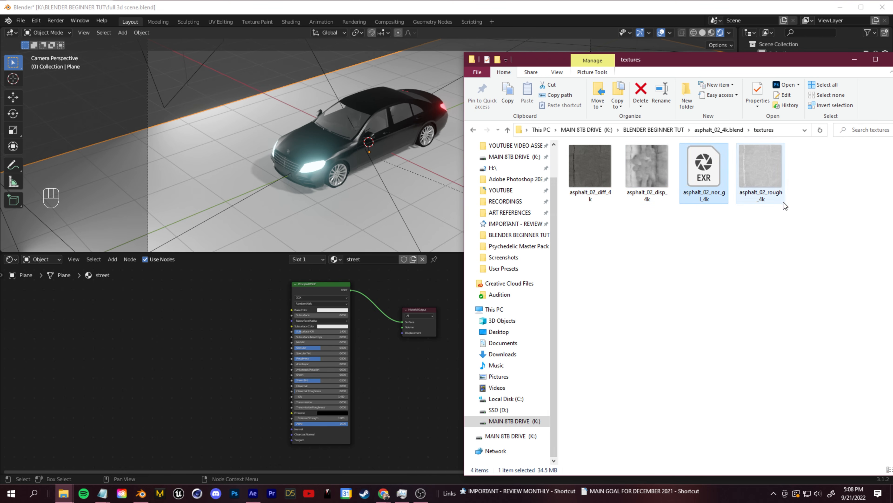
pyautogui.click(769, 206)
pyautogui.moveTo(788, 243); pyautogui.dragTo(649, 210)
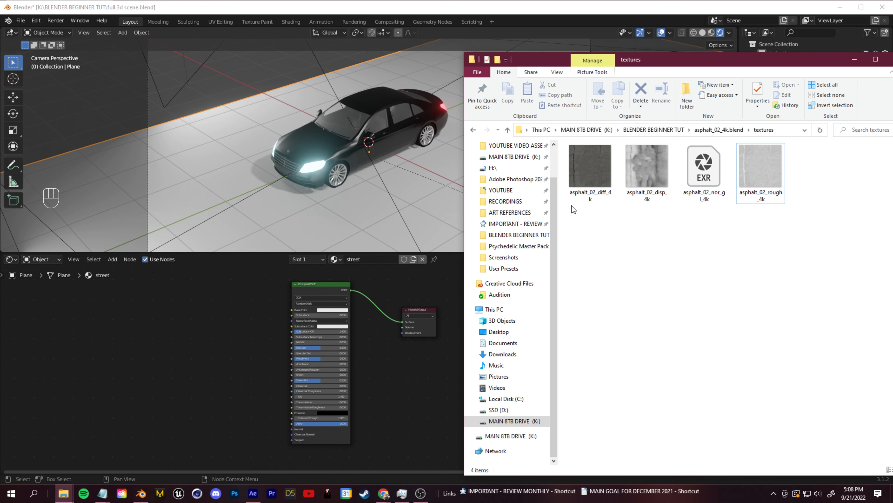
pyautogui.click(771, 162)
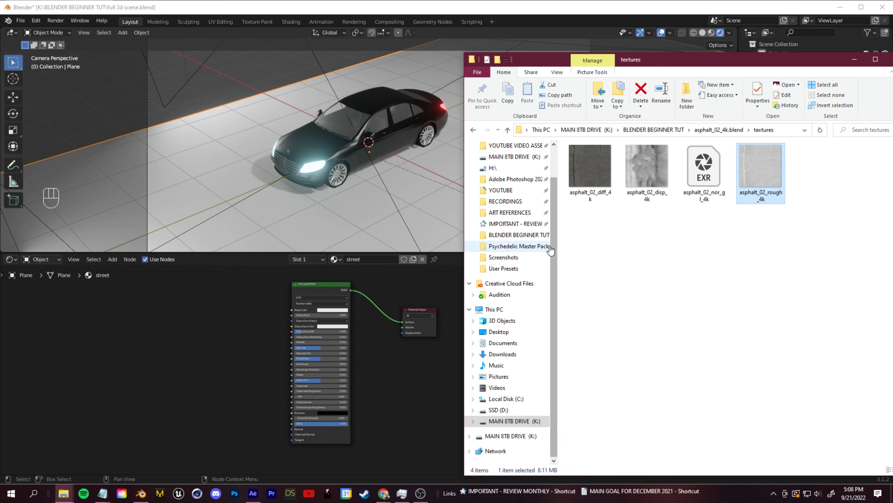
pyautogui.click(598, 170)
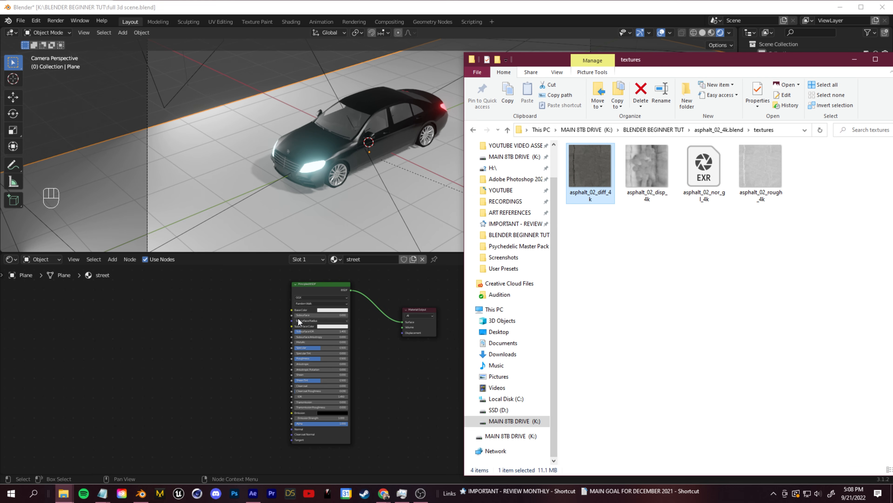
# Add an Image Texture node beside the Principled BSDF in the street material
pyautogui.click(133, 337)
pyautogui.keyDown('shift'); pyautogui.moveTo(157, 366); pyautogui.dragTo(259, 363, button='middle'); pyautogui.keyUp('shift')
pyautogui.hotkey('shift', 'a')
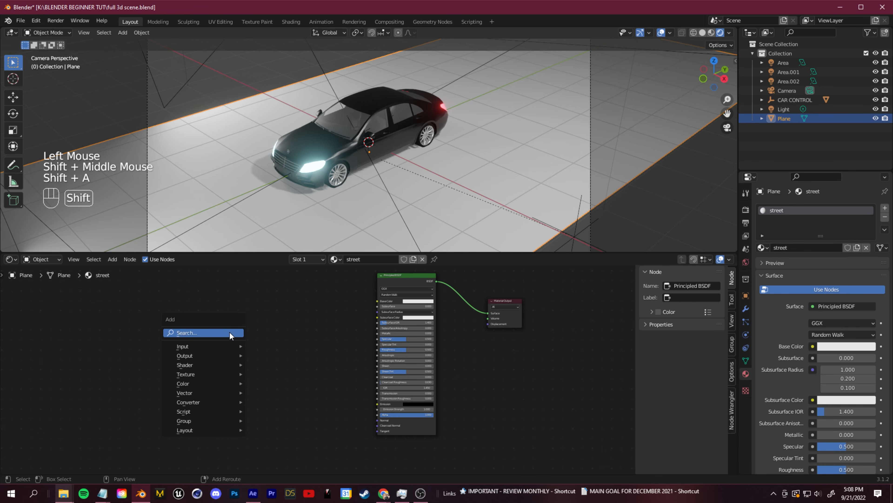
pyautogui.click(233, 334)
pyautogui.write('image')
pyautogui.click(236, 353)
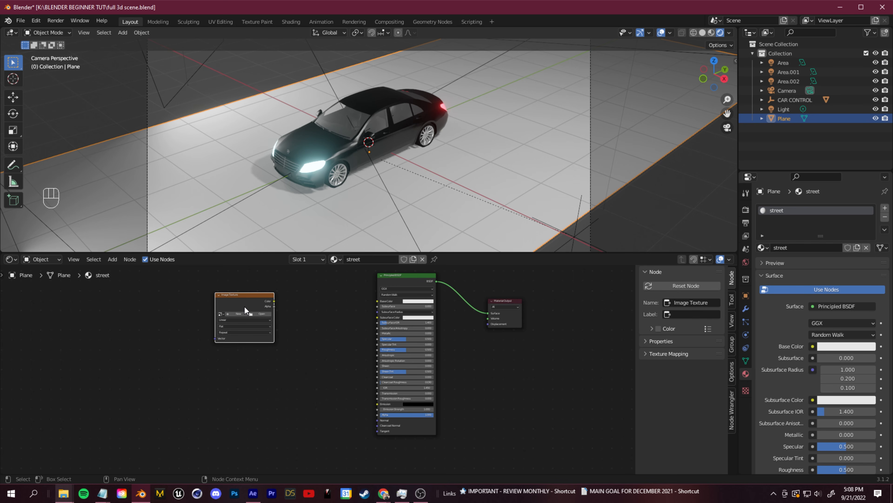
# Duplicate the empty Image Texture node to stack three copies in a column below it
pyautogui.press('shift')
pyautogui.hotkey('shift', 'd')
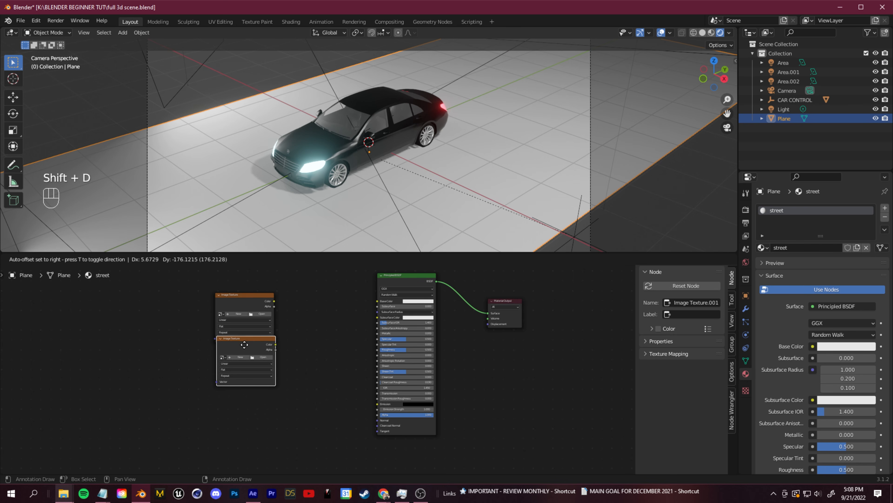
pyautogui.click(246, 366)
pyautogui.hotkey('shift', 'd')
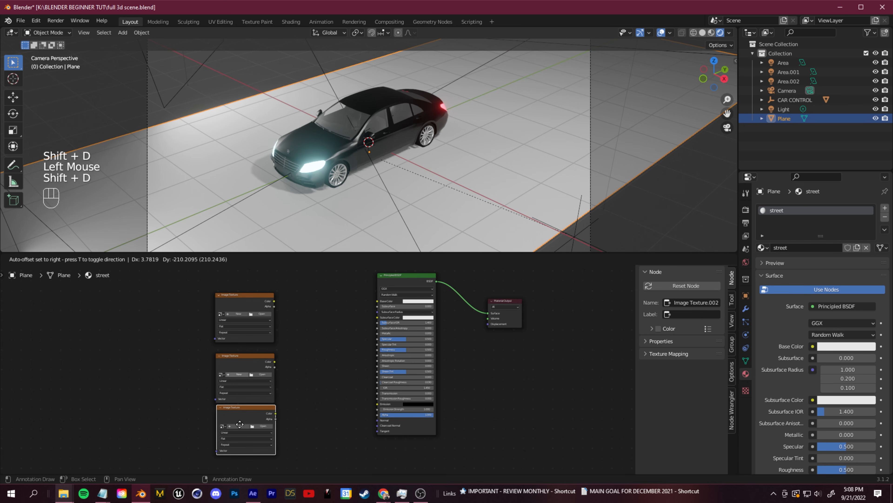
pyautogui.click(245, 427)
# Load asphalt_02_diff_4k.jpg into the top Image Texture node and connect its Color to the Principled BSDF's Base Color
pyautogui.keyDown('shift'); pyautogui.moveTo(253, 310); pyautogui.dragTo(250, 339, button='middle'); pyautogui.keyUp('shift')
pyautogui.scroll(3, 250, 340)
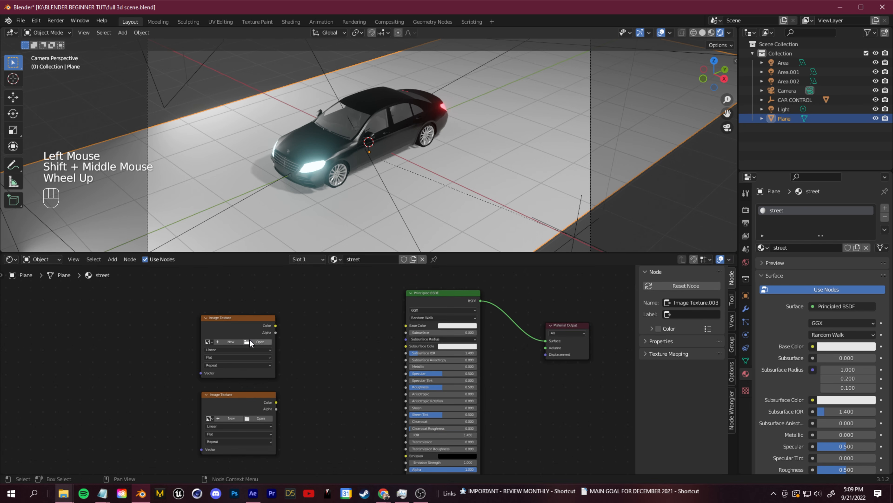
pyautogui.click(251, 341)
pyautogui.moveTo(370, 112)
pyautogui.mouseDown()
pyautogui.moveTo(388, 142)
pyautogui.moveTo(358, 122)
pyautogui.mouseUp()
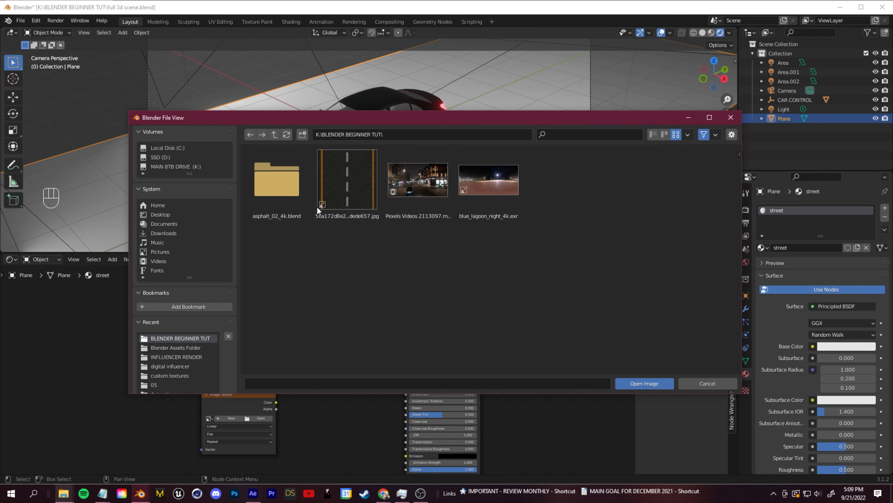
pyautogui.click(294, 190)
pyautogui.click(290, 192)
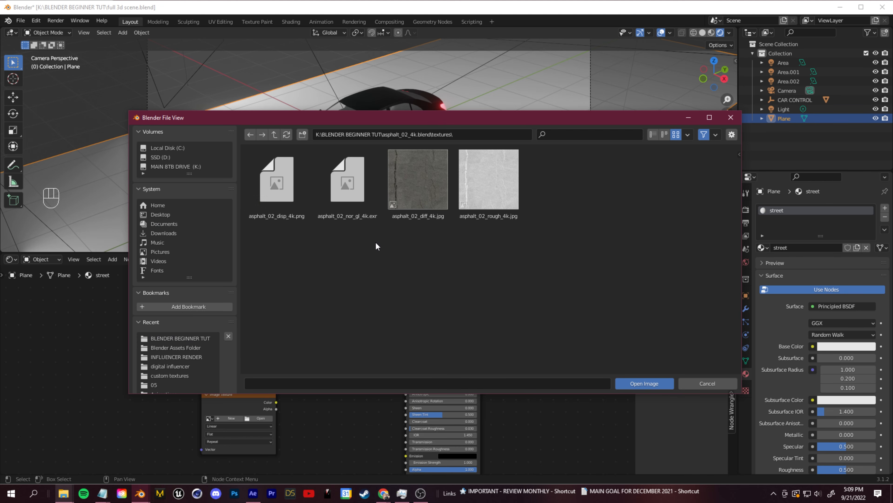
pyautogui.click(425, 199)
pyautogui.click(656, 387)
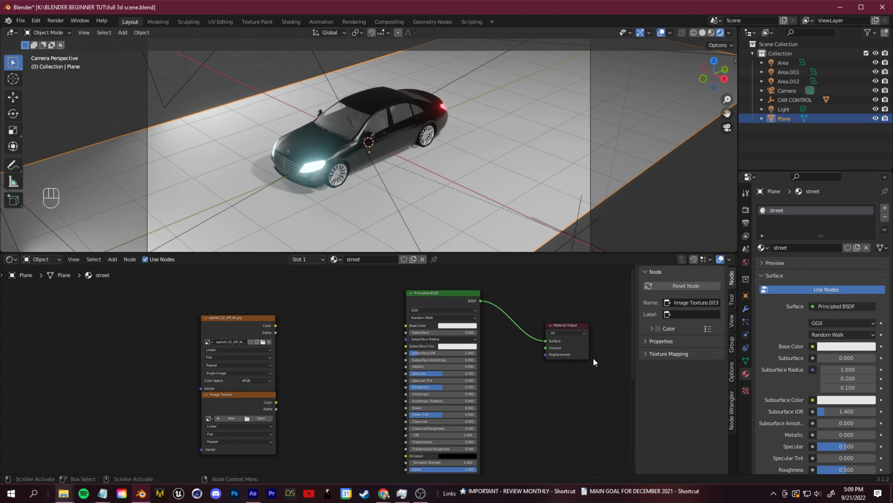
pyautogui.moveTo(276, 325); pyautogui.dragTo(406, 326)
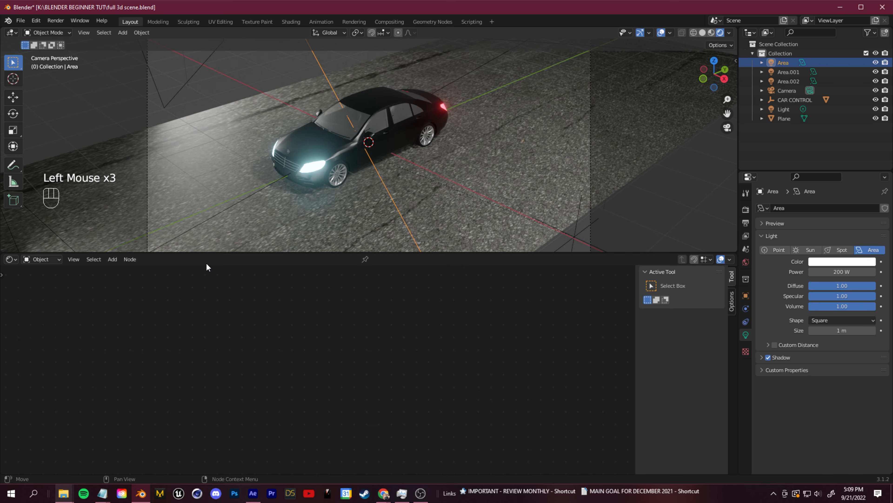
pyautogui.click(394, 215)
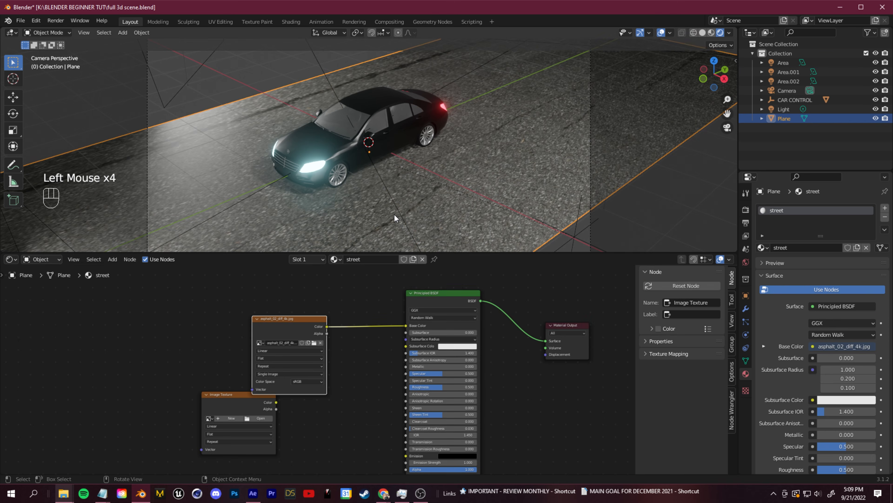
# Examine how the asphalt texture covers the street plane around the car and show the plane's object transform settings
pyautogui.scroll(-6, 395, 191)
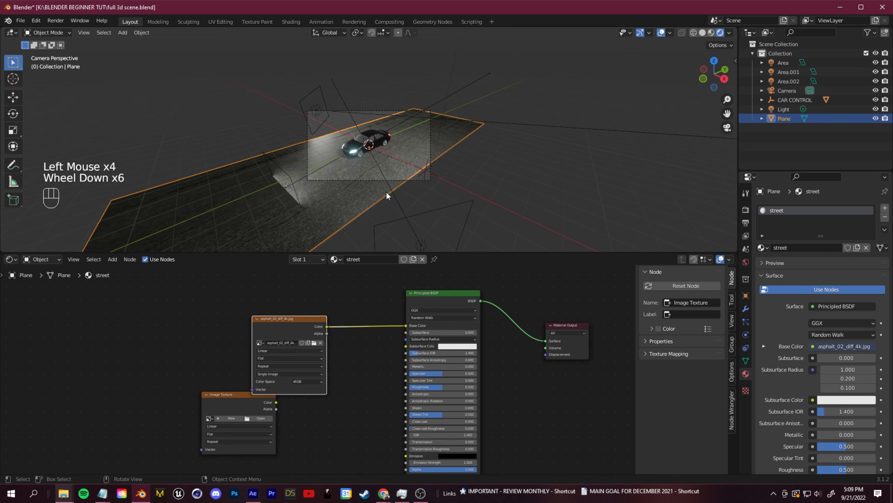
pyautogui.scroll(2, 379, 187)
pyautogui.scroll(1, 377, 189)
pyautogui.scroll(-1, 419, 174)
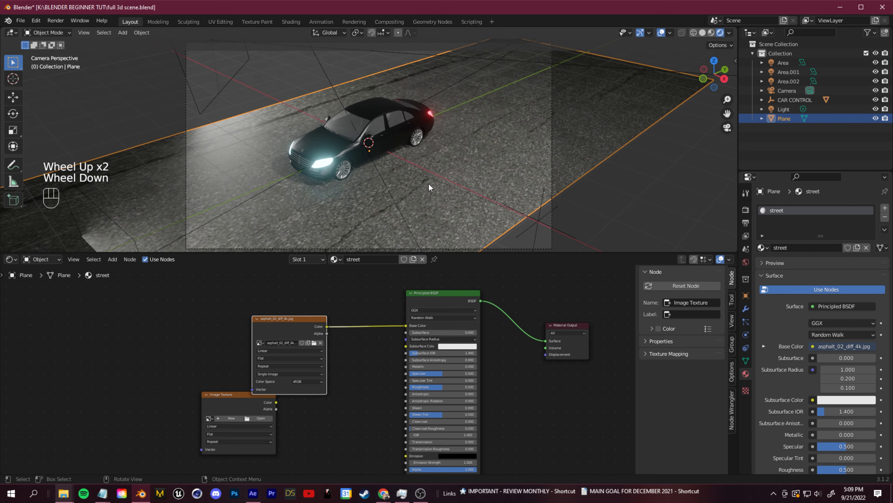
pyautogui.scroll(2, 428, 184)
pyautogui.scroll(-2, 402, 221)
pyautogui.scroll(-2, 401, 225)
pyautogui.scroll(1, 401, 225)
pyautogui.scroll(1, 401, 226)
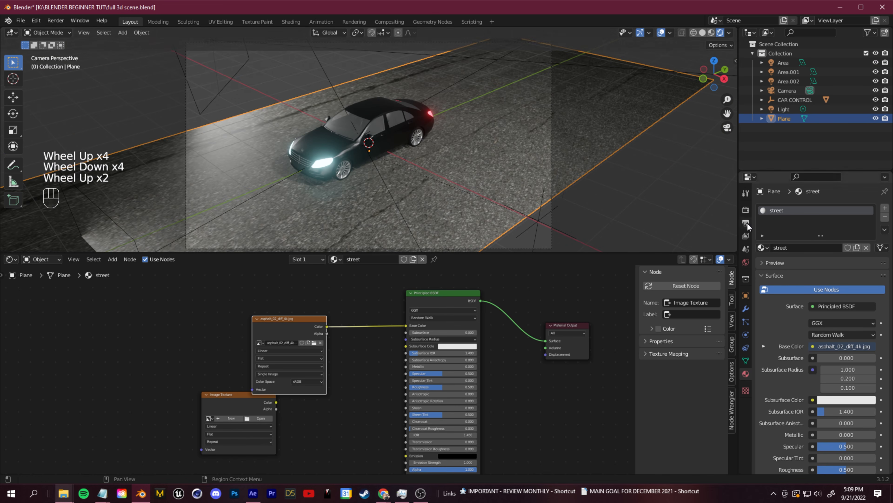
pyautogui.click(505, 169)
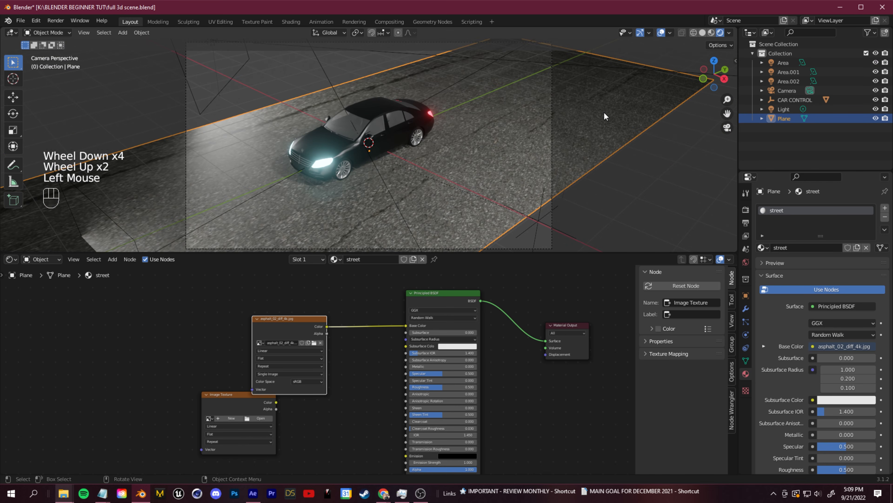
pyautogui.click(398, 170)
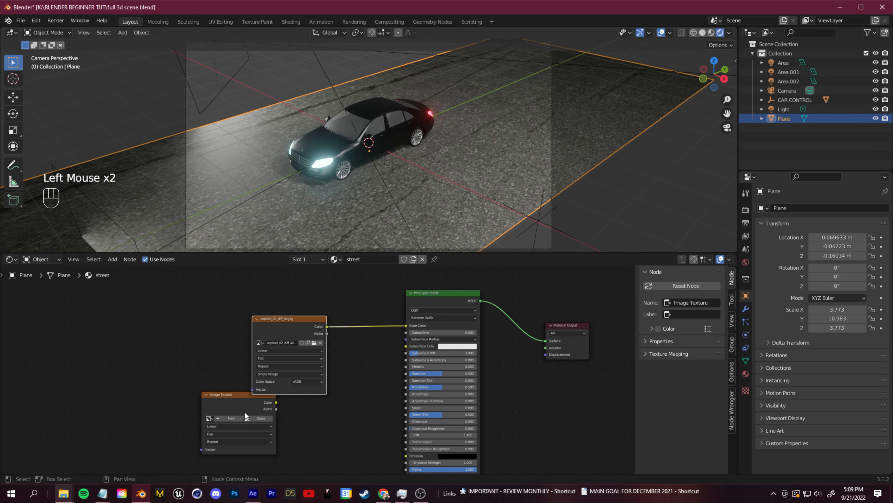
# Space out the image nodes and choose asphalt_02_nor_gl_4k.exr as the image for the second Image Texture node
pyautogui.moveTo(244, 412); pyautogui.dragTo(276, 433)
pyautogui.moveTo(299, 318); pyautogui.dragTo(299, 262)
pyautogui.moveTo(280, 423); pyautogui.dragTo(298, 366)
pyautogui.keyDown('shift'); pyautogui.moveTo(352, 386); pyautogui.dragTo(336, 359, button='middle'); pyautogui.keyUp('shift')
pyautogui.click(297, 356)
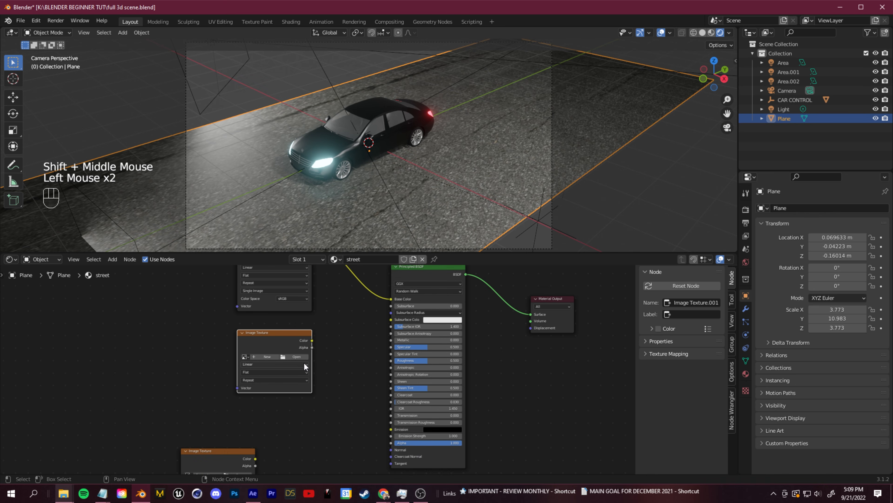
pyautogui.click(299, 355)
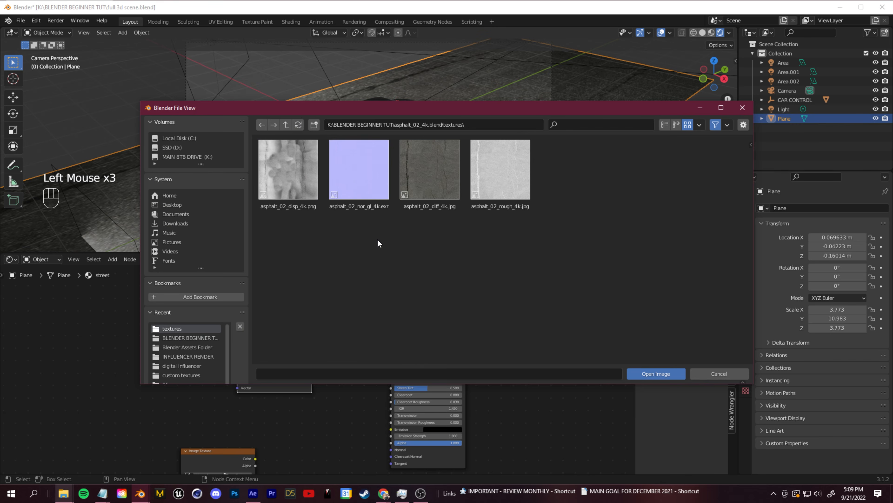
pyautogui.click(360, 186)
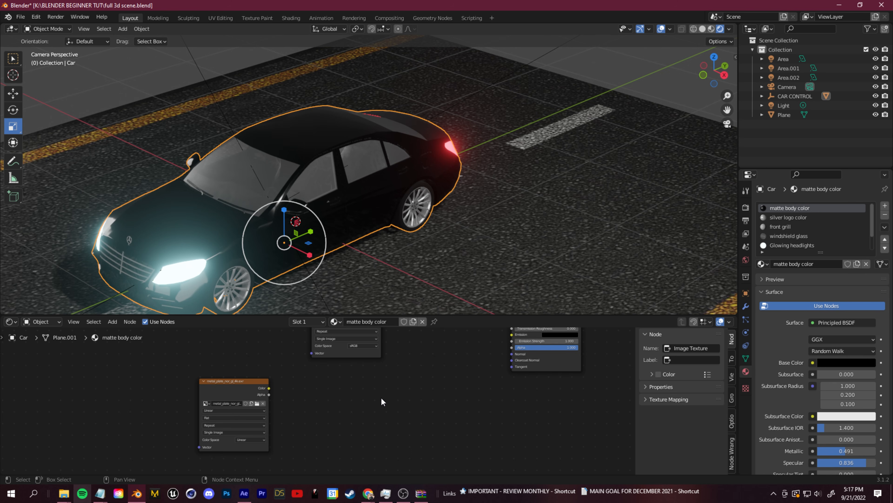
# Add a Normal Map node to the matte body color material and link it between the metal plate texture's color and the shader's Normal input
pyautogui.hotkey('shift', 'a')
pyautogui.click(365, 377)
pyautogui.write('normal')
pyautogui.click(424, 395)
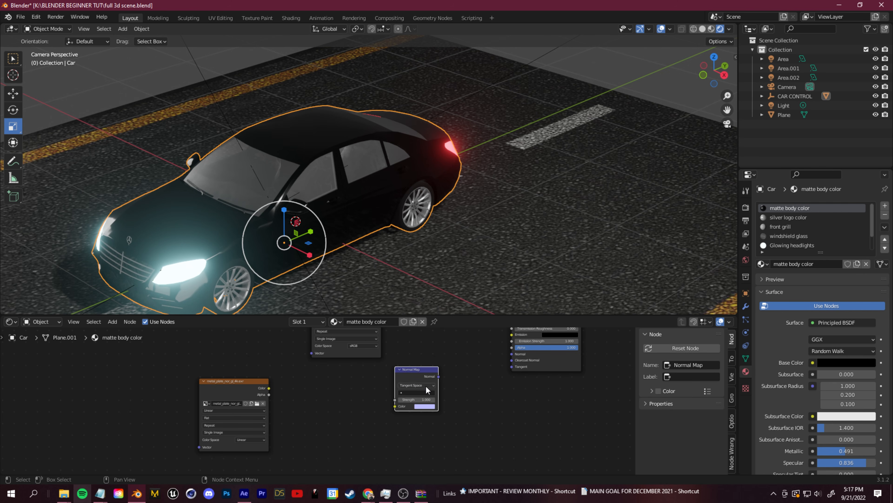
pyautogui.moveTo(439, 376); pyautogui.dragTo(512, 354)
pyautogui.moveTo(268, 387); pyautogui.dragTo(467, 399)
pyautogui.scroll(3, 378, 230)
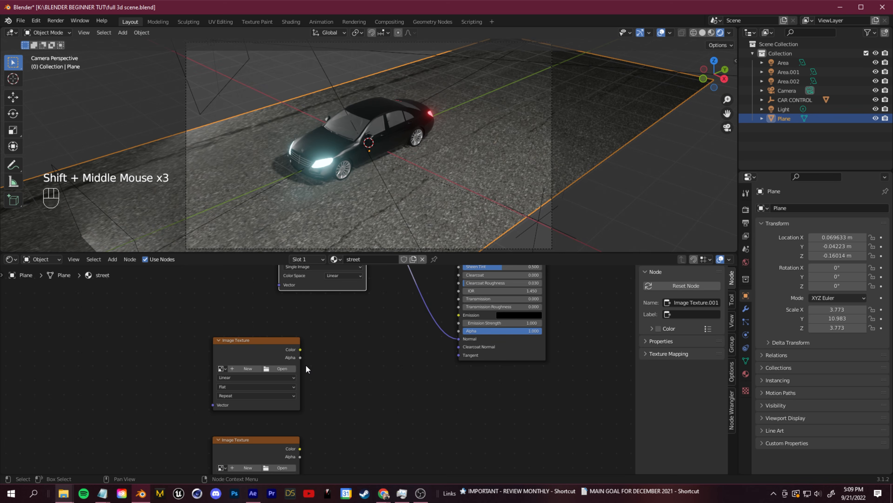
# Load asphalt_02_rough_4k.jpg into the upper empty image texture node and link its color to the shader's Roughness input
pyautogui.click(283, 369)
pyautogui.click(297, 190)
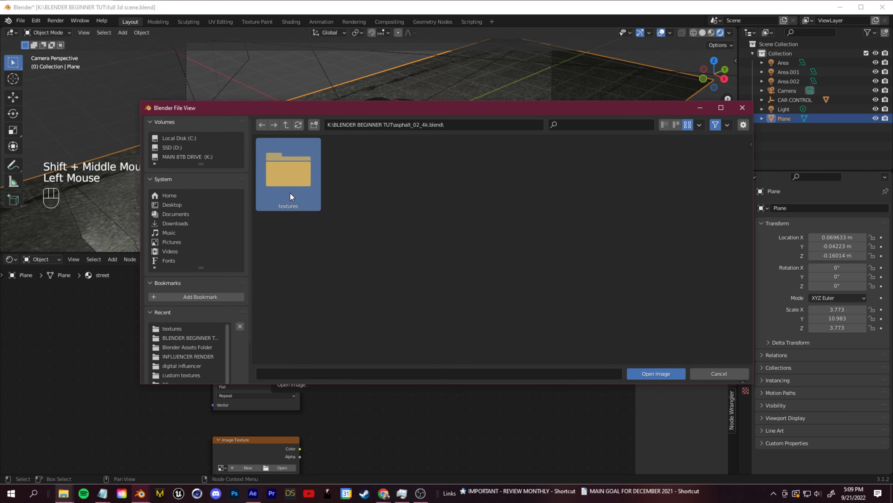
pyautogui.click(290, 192)
pyautogui.click(510, 203)
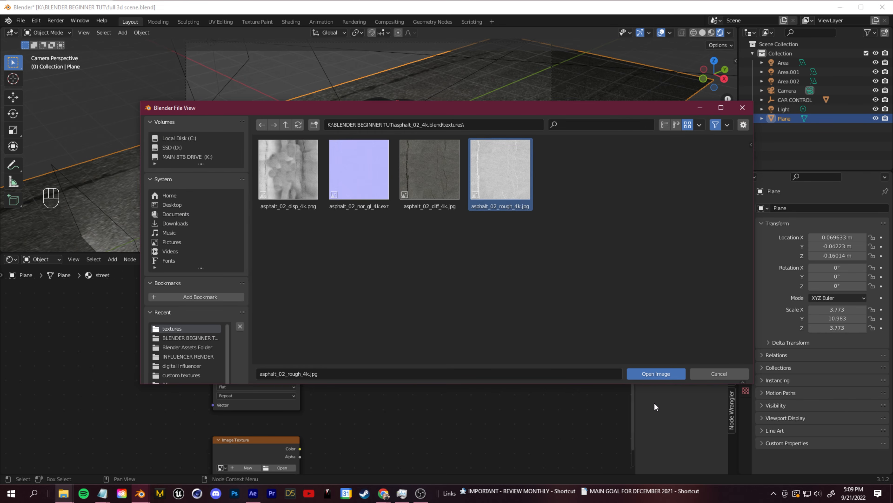
pyautogui.click(645, 374)
pyautogui.moveTo(301, 378); pyautogui.dragTo(457, 352)
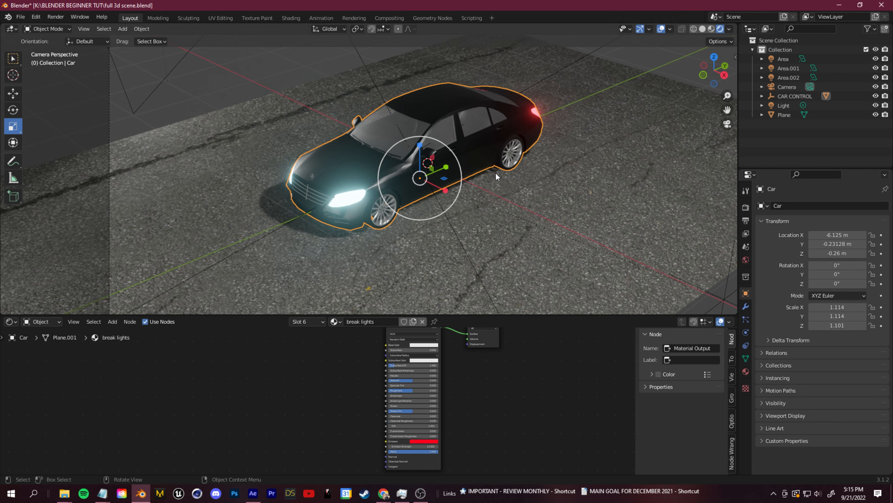
# Replace the asphalt_02_diff_4k.jpg image in the plane's street material with the lane-marked road image 5ba172d8e2672d2caca285446dede657.jpg
pyautogui.click(512, 266)
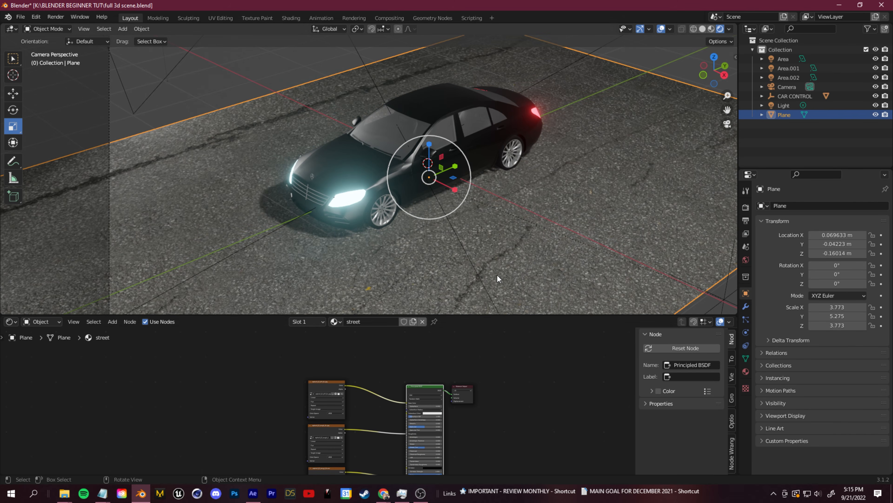
pyautogui.moveTo(512, 403); pyautogui.dragTo(553, 374, button='middle')
pyautogui.scroll(4, 411, 371)
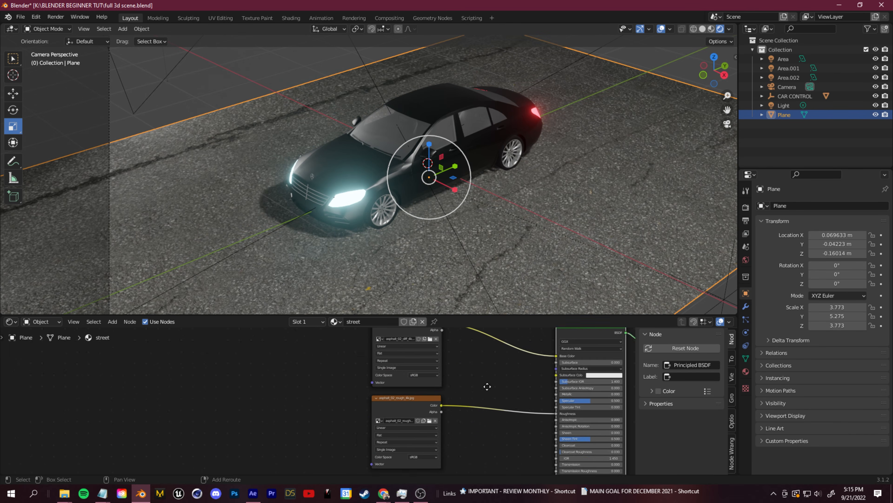
pyautogui.scroll(4, 446, 431)
pyautogui.moveTo(520, 451); pyautogui.dragTo(452, 407, button='middle')
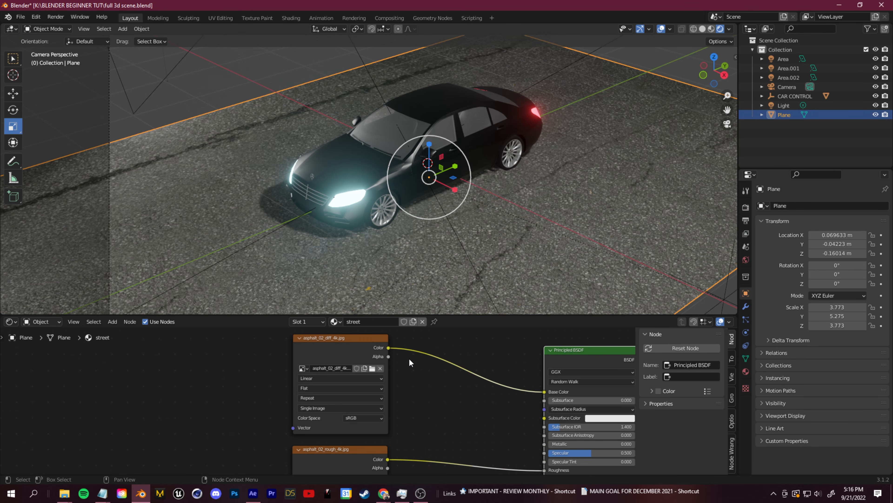
pyautogui.click(372, 368)
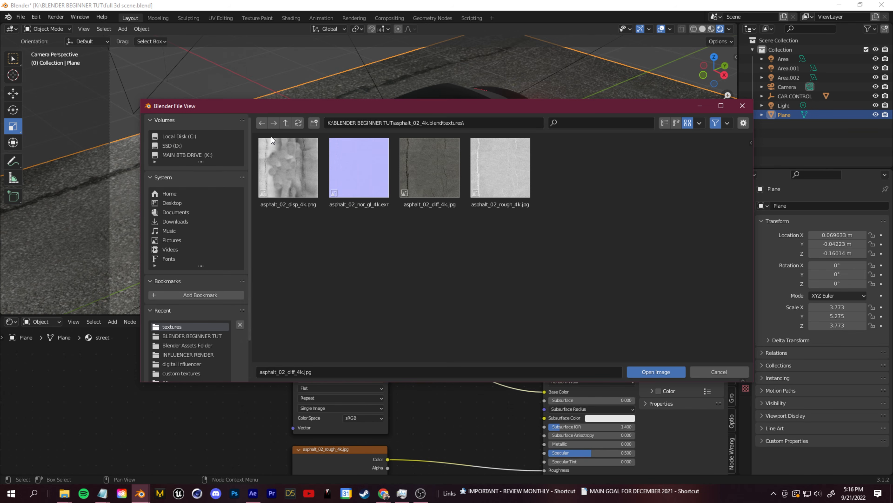
pyautogui.click(187, 337)
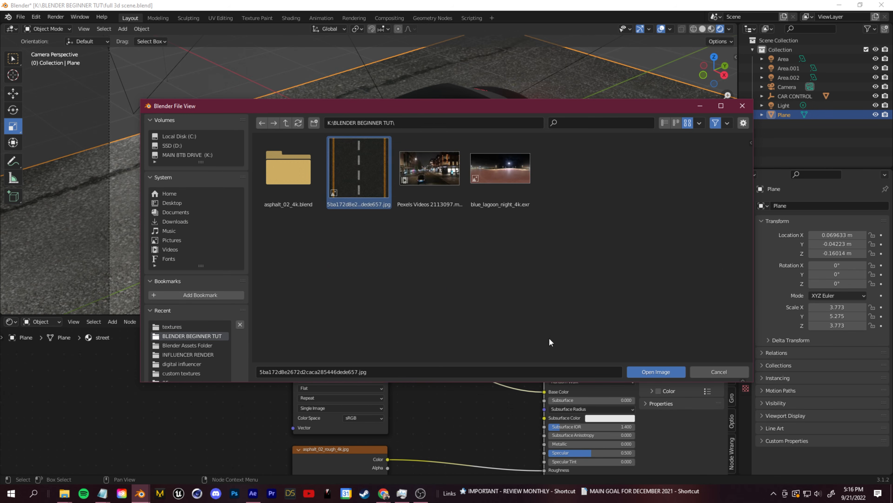
pyautogui.click(655, 372)
pyautogui.scroll(3, 346, 242)
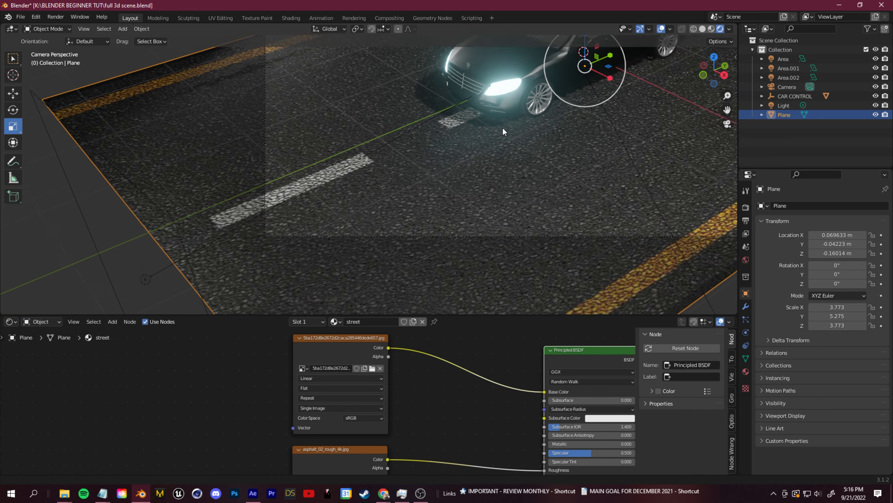
pyautogui.scroll(-5, 387, 207)
pyautogui.scroll(5, 387, 206)
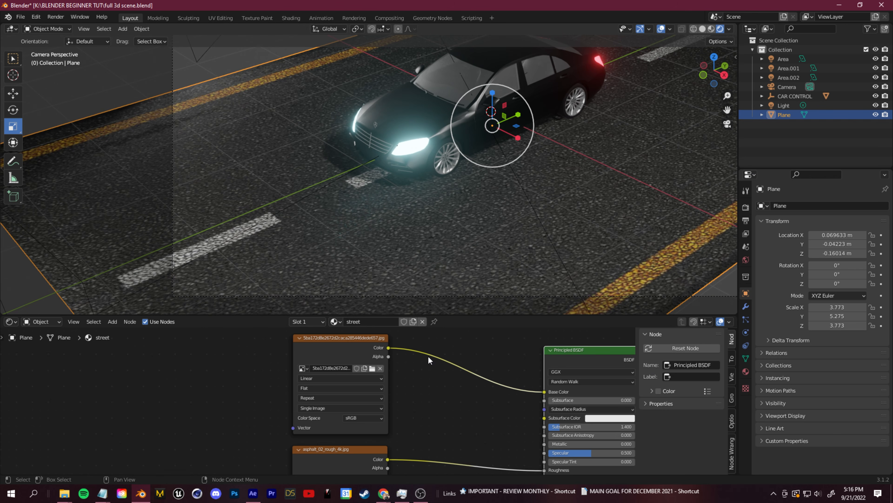
# Try the street material without its roughness and normal texture links, and undo the disconnection
pyautogui.moveTo(476, 407); pyautogui.dragTo(334, 308, button='middle')
pyautogui.moveTo(403, 370); pyautogui.dragTo(350, 391)
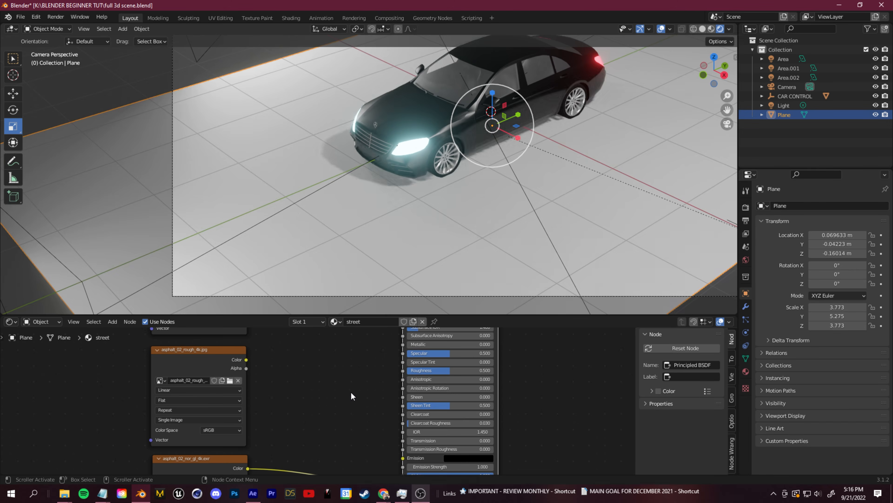
pyautogui.moveTo(391, 468); pyautogui.dragTo(389, 380, button='middle')
pyautogui.moveTo(398, 397); pyautogui.dragTo(438, 344)
pyautogui.moveTo(499, 271); pyautogui.dragTo(398, 279, button='middle')
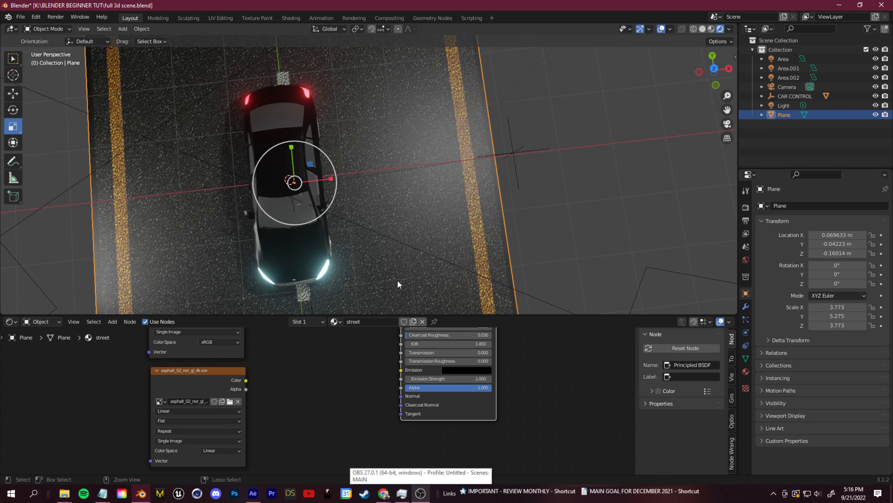
pyautogui.hotkey('ctrl', 'z')
pyautogui.moveTo(324, 374); pyautogui.dragTo(328, 395, button='middle')
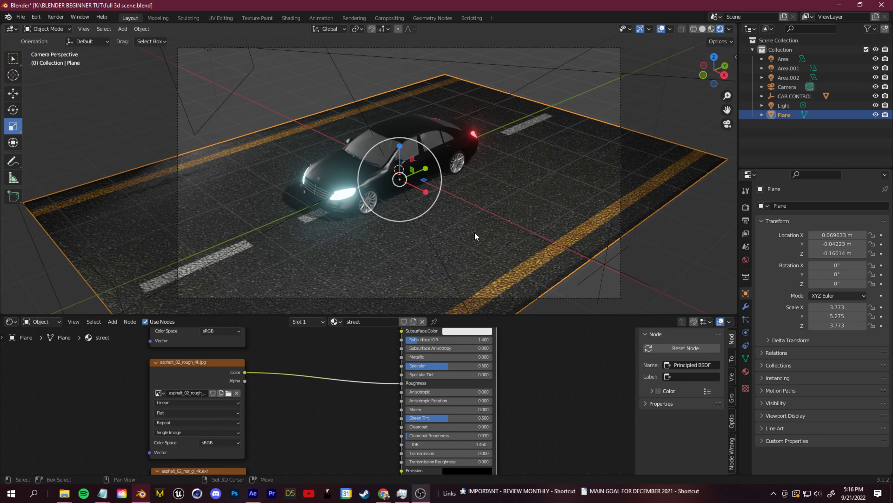
# Switch to Chrome, open the downloaded metal_plate_4k.blend.zip archive and start extracting its contents
pyautogui.click(383, 492)
pyautogui.click(531, 462)
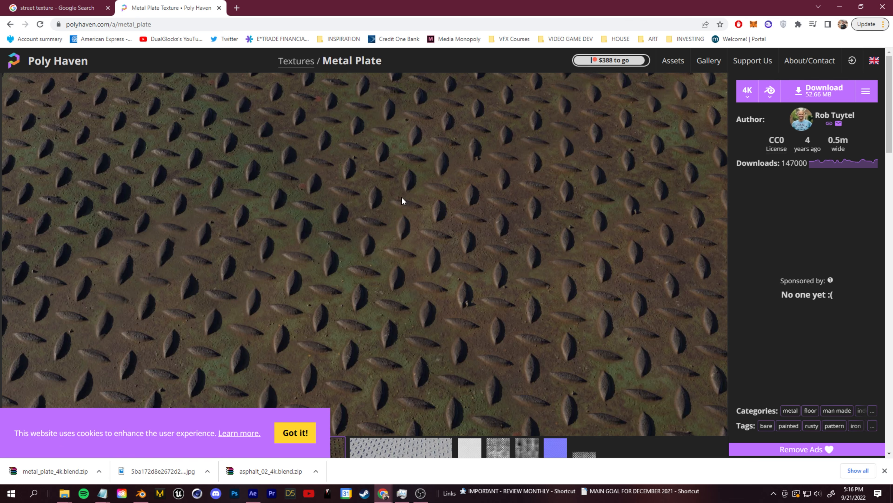
pyautogui.scroll(-10, 401, 196)
pyautogui.scroll(10, 230, 255)
pyautogui.click(55, 471)
pyautogui.click(101, 165)
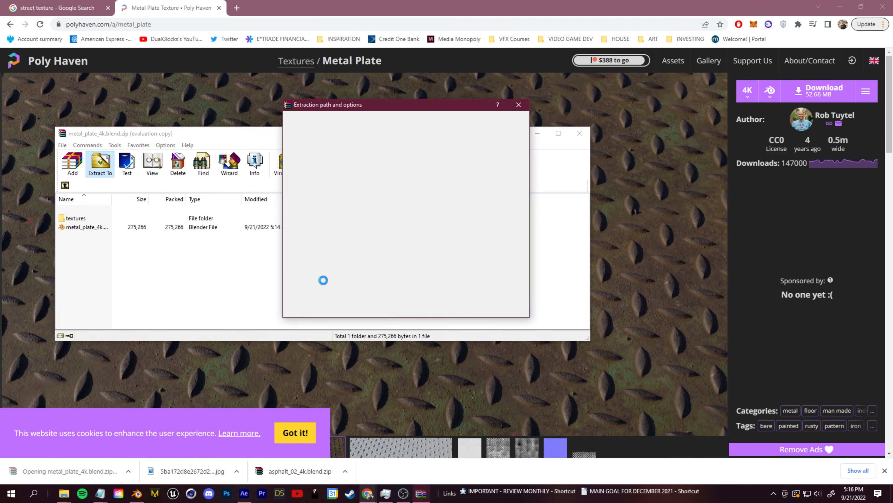
pyautogui.click(465, 215)
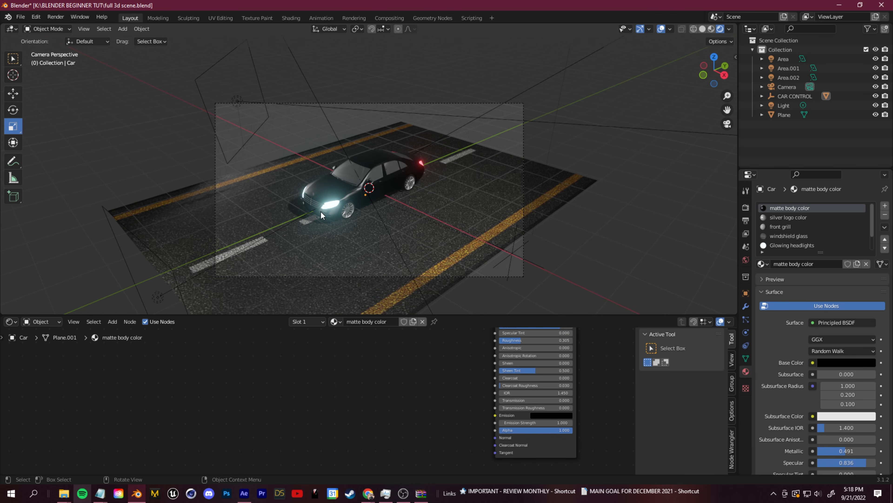
# Select the car, enter Edit Mode with face selection, and select both faces of the front license plate
pyautogui.click(321, 211)
pyautogui.moveTo(318, 243); pyautogui.dragTo(515, 228, button='middle')
pyautogui.scroll(3, 377, 226)
pyautogui.scroll(3, 520, 251)
pyautogui.click(413, 141)
pyautogui.click(473, 155)
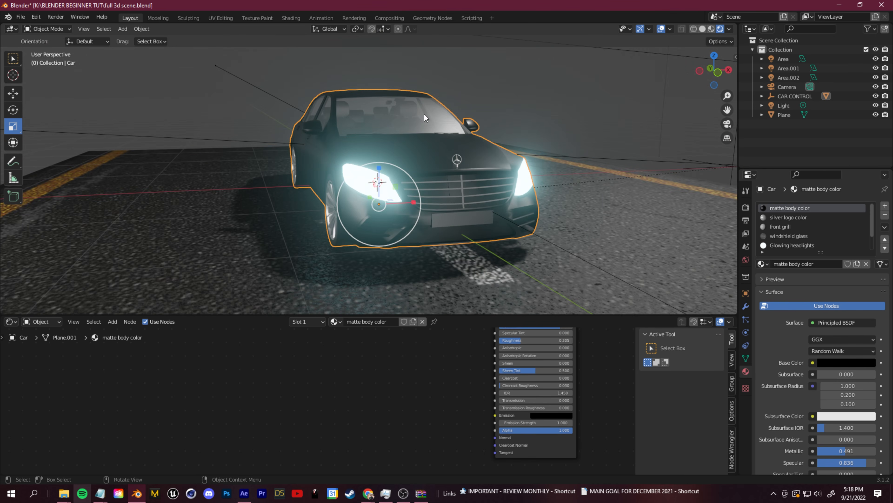
pyautogui.moveTo(549, 259); pyautogui.dragTo(479, 250, button='middle')
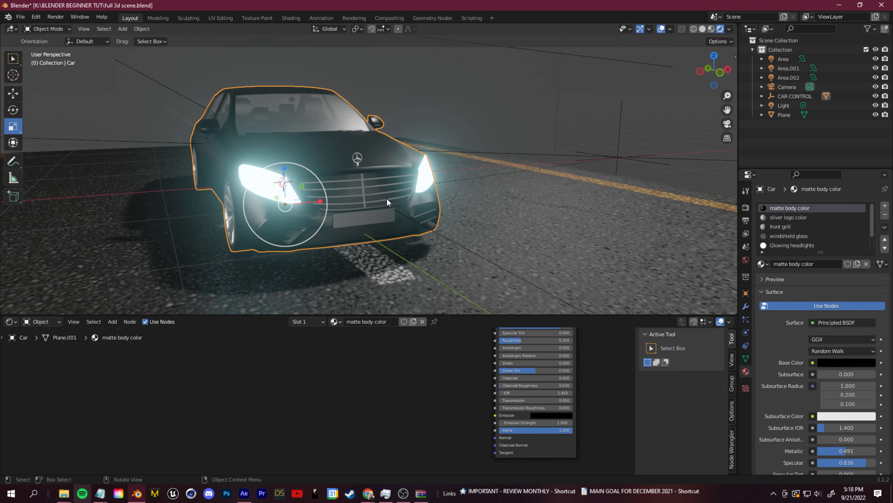
pyautogui.press('Tab')
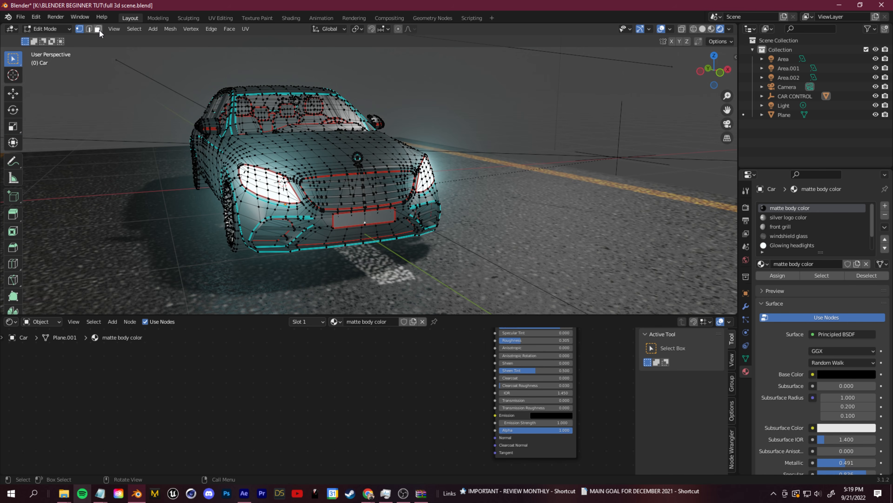
pyautogui.click(98, 29)
pyautogui.click(351, 221)
pyautogui.keyDown('shift'); pyautogui.click(382, 218); pyautogui.keyUp('shift')
pyautogui.scroll(3, 381, 218)
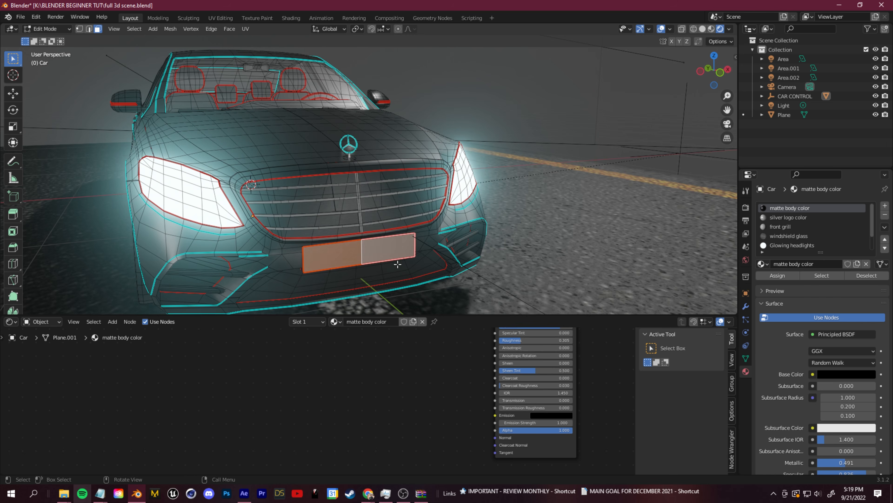
pyautogui.moveTo(386, 255); pyautogui.dragTo(364, 250, button='middle')
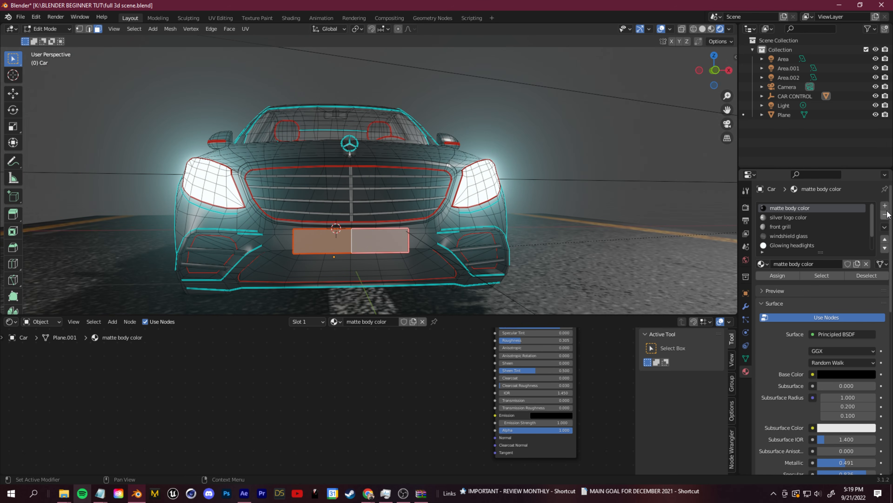
# Create a new material named license plate on the car and assign it to the selected plate faces
pyautogui.click(885, 205)
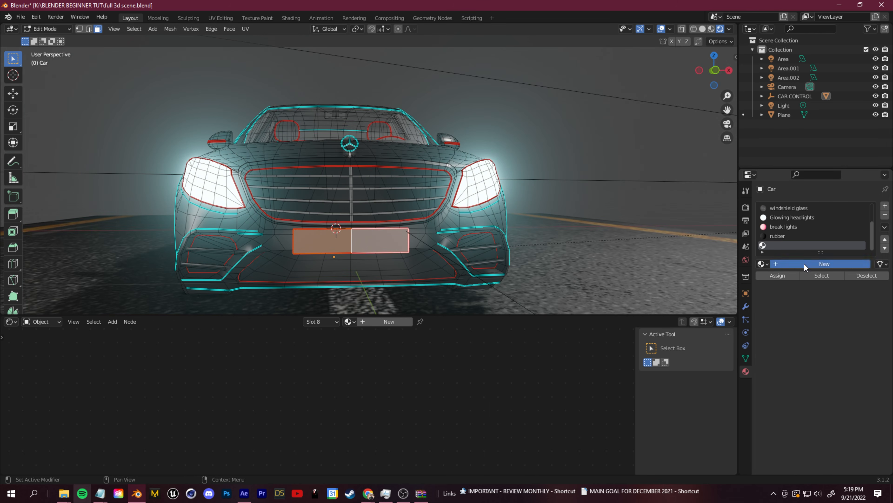
pyautogui.click(808, 263)
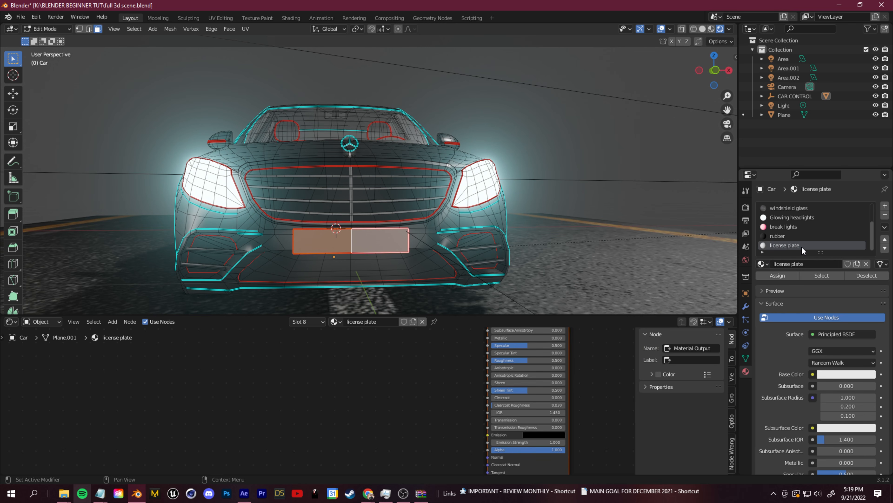
pyautogui.click(778, 277)
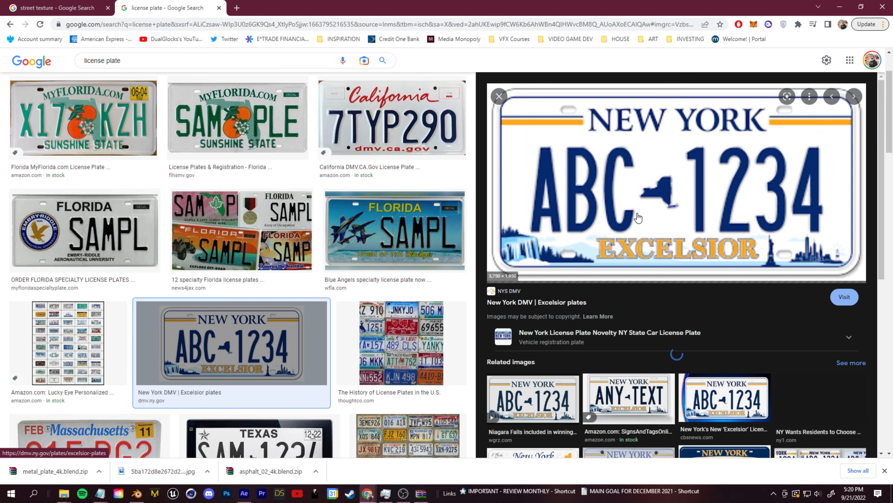
# Save the New York Excelsior license plate image from the Google results and switch back to Blender
pyautogui.rightClick(642, 192)
pyautogui.click(688, 289)
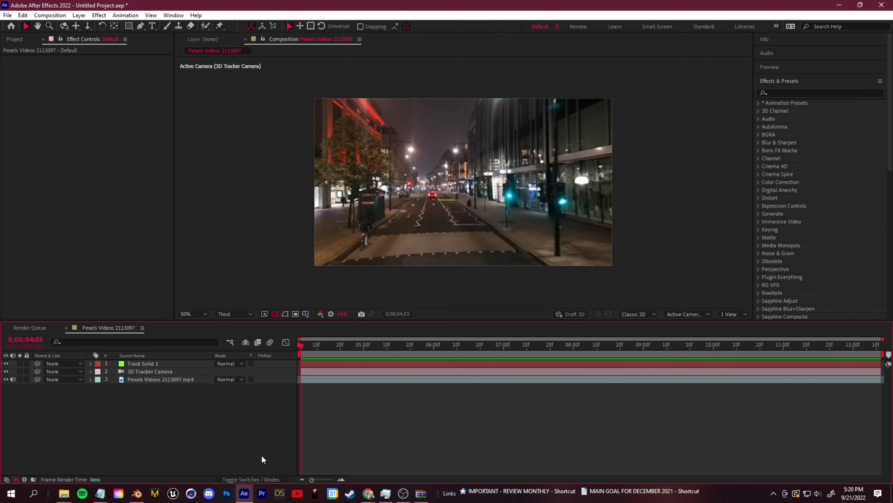
pyautogui.click(135, 495)
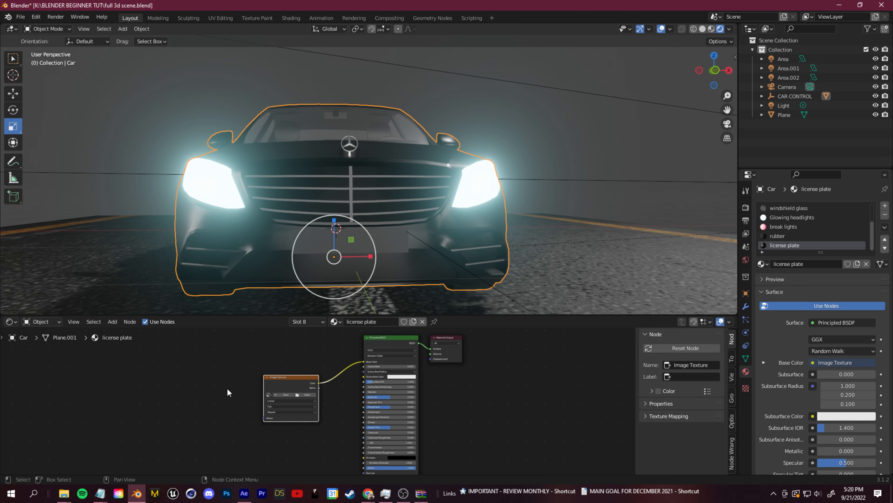
# Load excelsior_embossed_plate_3d_master.jpg into the license plate material's image texture node
pyautogui.click(307, 394)
pyautogui.doubleClick(419, 203)
pyautogui.keyDown('shift'); pyautogui.moveTo(348, 264); pyautogui.dragTo(486, 239, button='middle'); pyautogui.keyUp('shift')
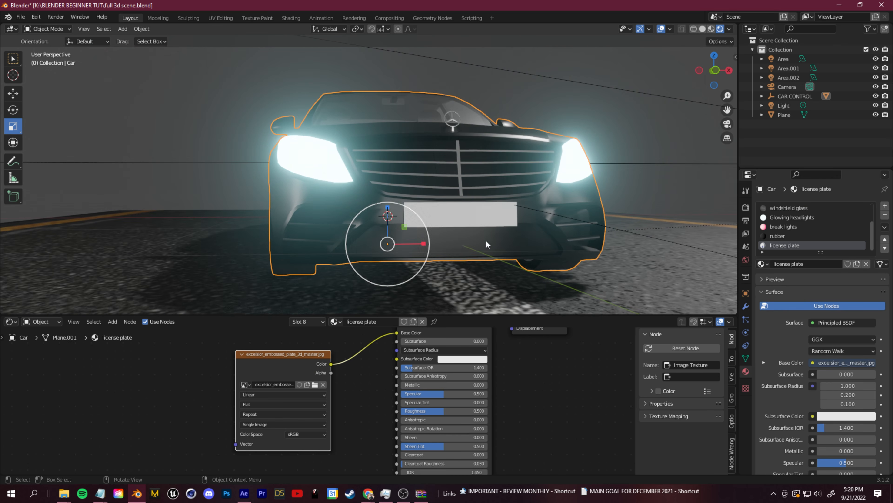
pyautogui.moveTo(271, 369); pyautogui.dragTo(299, 372)
pyautogui.moveTo(170, 396); pyautogui.dragTo(283, 400, button='middle')
pyautogui.scroll(-5, 288, 390)
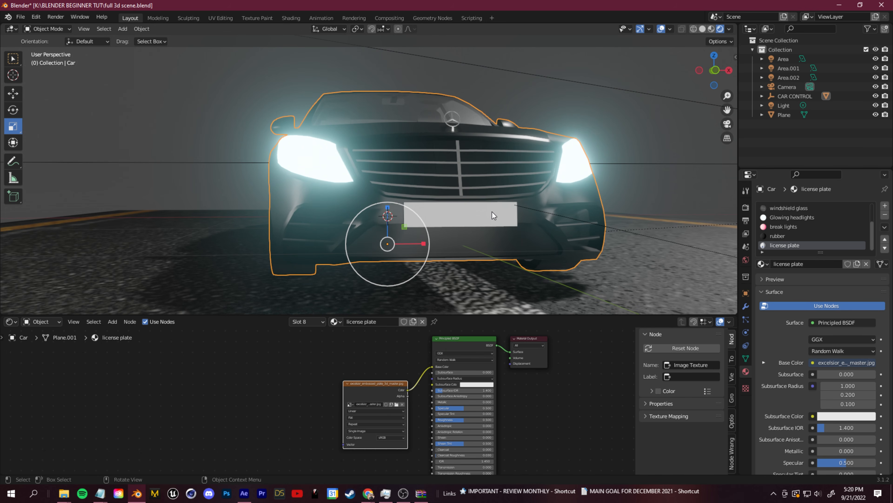
# Add a Mapping node beside the image texture in the license plate material
pyautogui.click(181, 385)
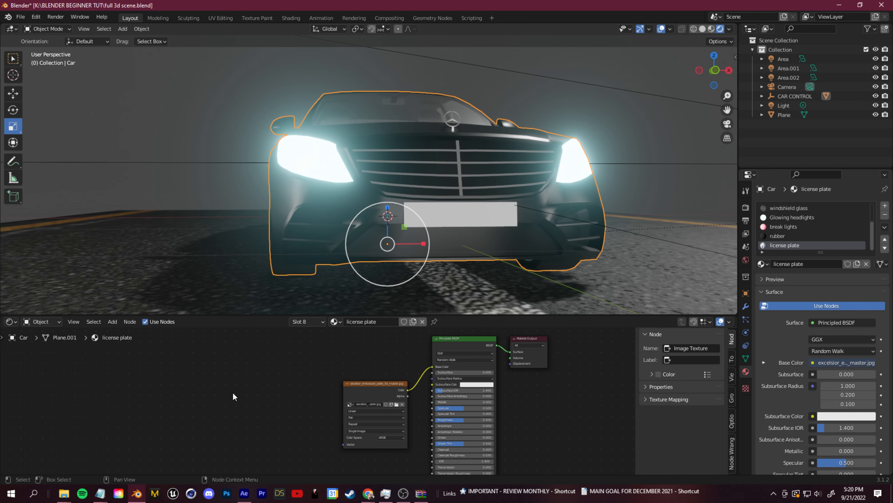
pyautogui.hotkey('shift', 'a')
pyautogui.click(211, 375)
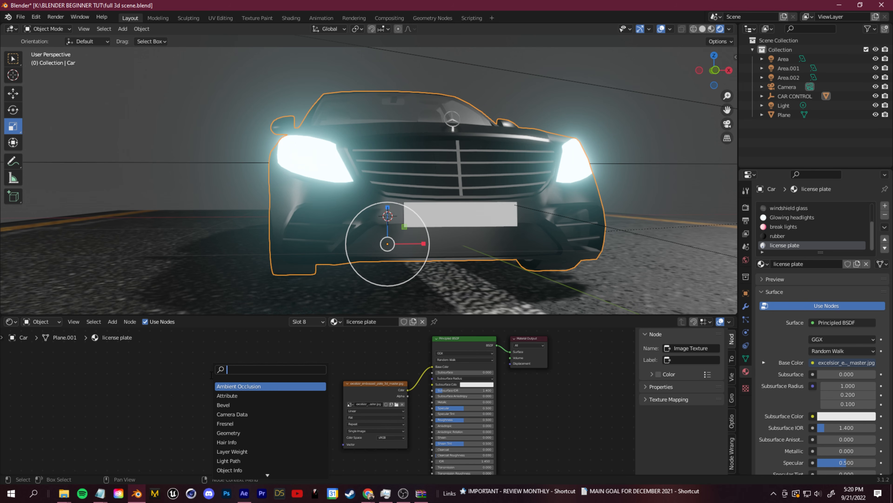
pyautogui.write('mapping')
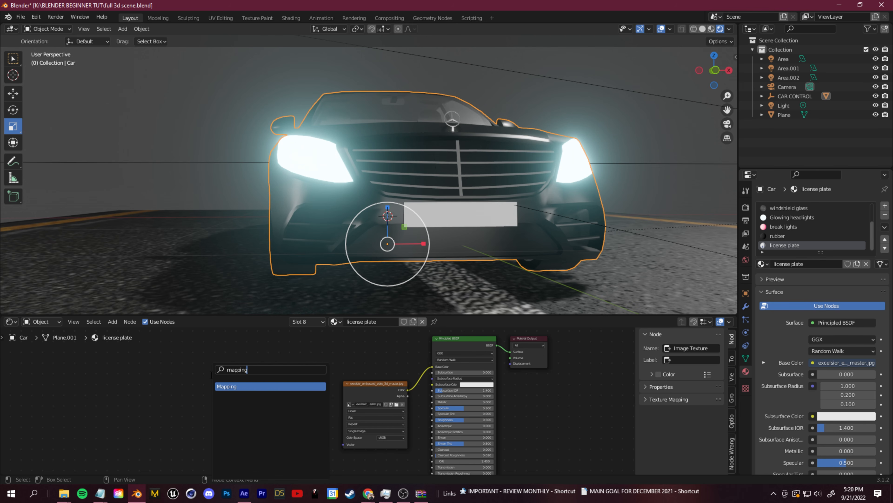
pyautogui.press('Return')
pyautogui.click(172, 396)
# Add a Texture Coordinate node before the Mapping node in the license plate material
pyautogui.hotkey('shift', 'a')
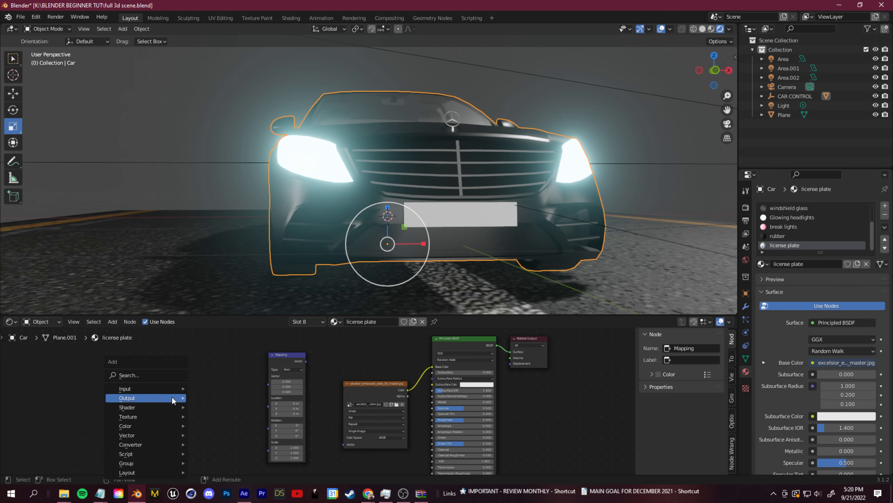
pyautogui.click(159, 375)
pyautogui.write('texture coor')
pyautogui.press('Return')
pyautogui.click(140, 378)
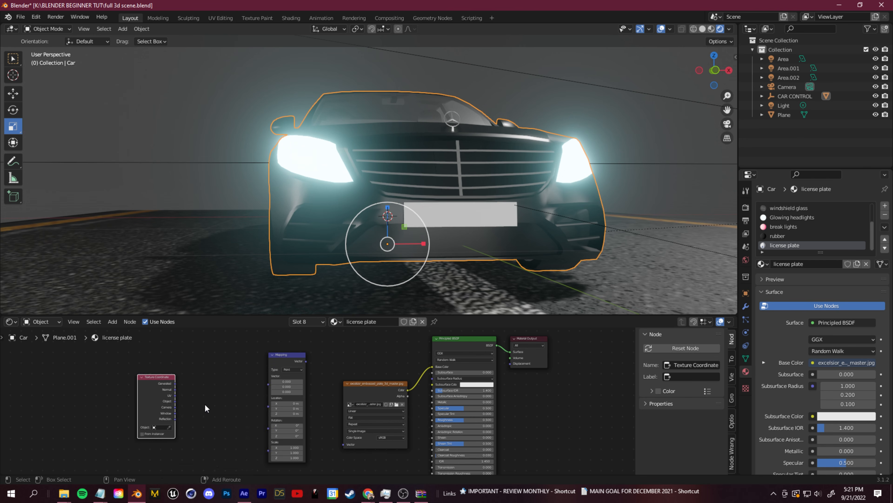
# Link the Texture Coordinate's Object output to the Mapping node and the Mapping output to the license plate image texture's vector input
pyautogui.moveTo(197, 417); pyautogui.dragTo(290, 403, button='middle')
pyautogui.scroll(2, 291, 402)
pyautogui.moveTo(382, 334); pyautogui.dragTo(388, 359)
pyautogui.moveTo(456, 433); pyautogui.dragTo(460, 406)
pyautogui.moveTo(492, 365); pyautogui.dragTo(457, 435)
pyautogui.moveTo(238, 363); pyautogui.dragTo(254, 364)
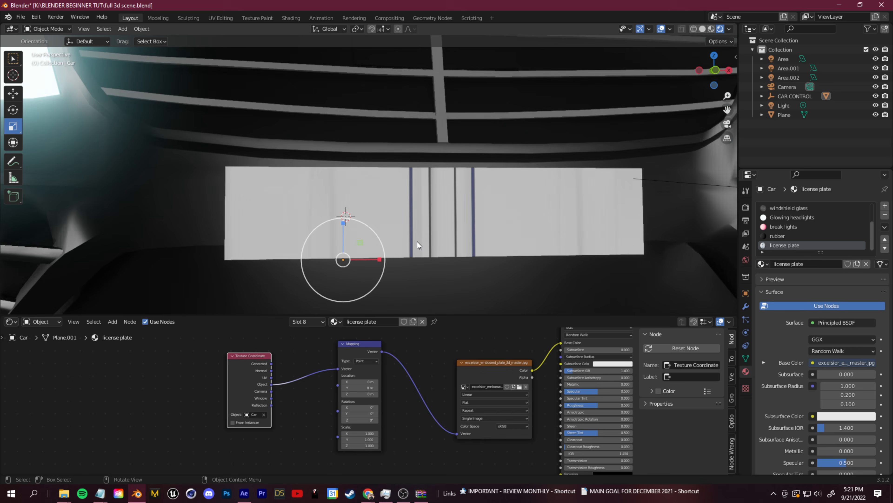
# Switch the license plate texture to UV coordinates and shift its mapping location to X -29.2 m and Y 26.8 m
pyautogui.scroll(1, 425, 252)
pyautogui.scroll(-1, 425, 252)
pyautogui.moveTo(306, 438); pyautogui.dragTo(322, 384, button='middle')
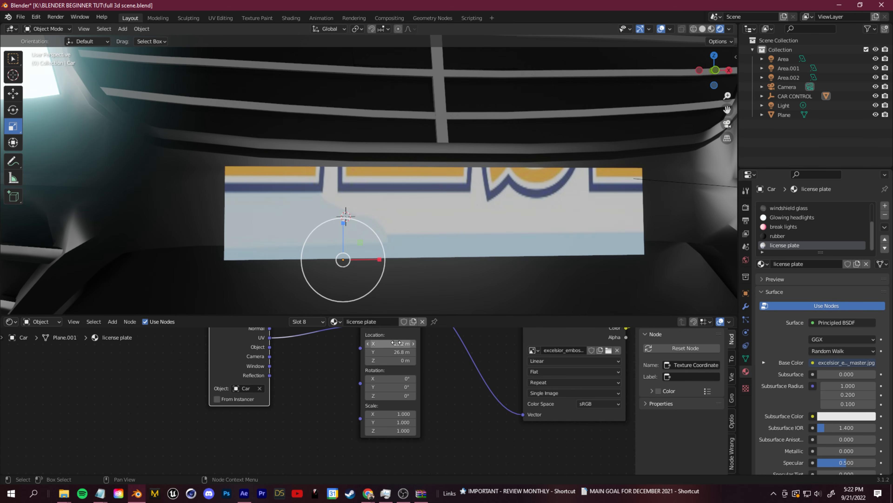
pyautogui.moveTo(396, 342)
pyautogui.mouseDown()
pyautogui.moveTo(415, 342)
pyautogui.moveTo(396, 342)
pyautogui.mouseUp()
# Try mapping scales from 0.5 down to 0.1 on all axes and shift the plate texture's Y location to 86.7 m
pyautogui.click(397, 415)
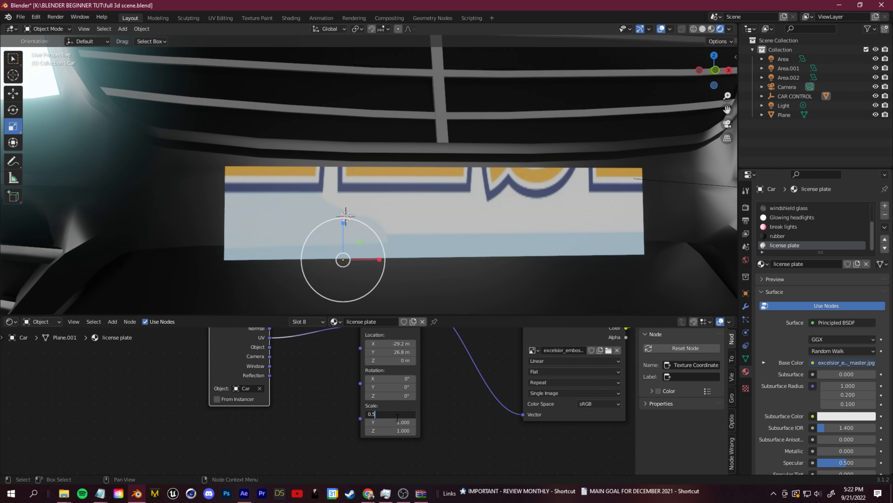
pyautogui.write('0.5')
pyautogui.click(400, 423)
pyautogui.write('0.5')
pyautogui.press('Tab')
pyautogui.write('0.5')
pyautogui.press('Tab')
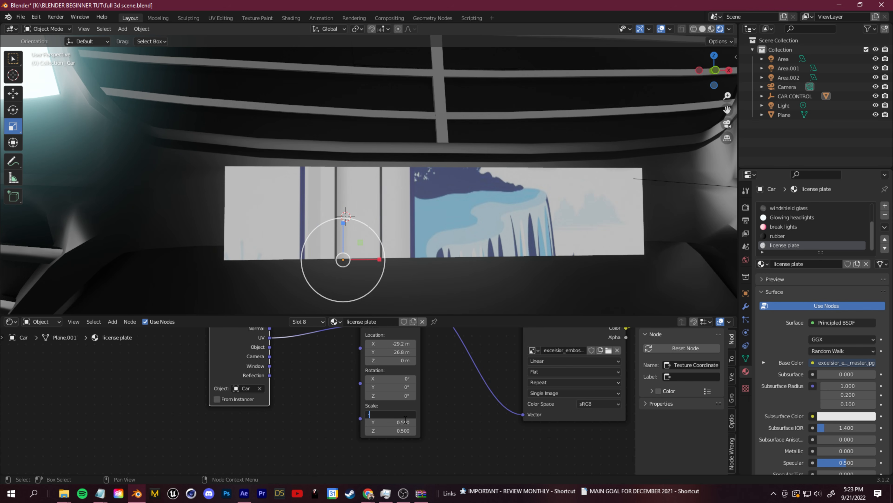
pyautogui.write('0.2')
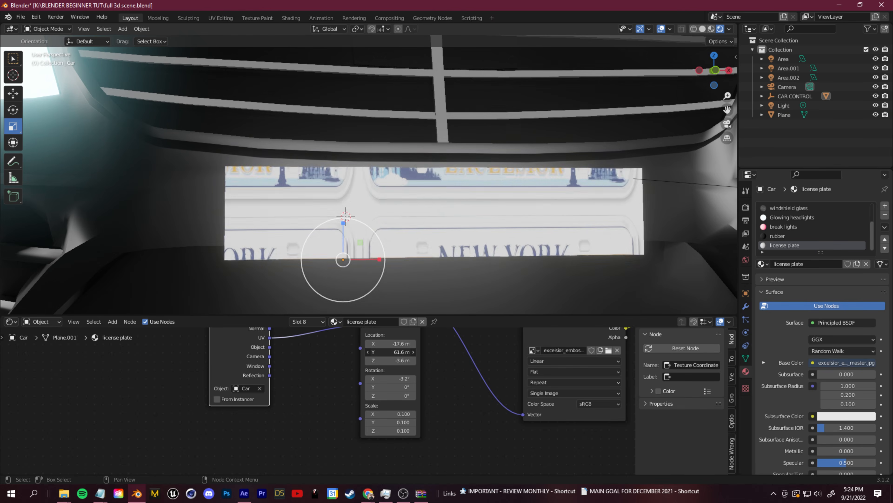
pyautogui.moveTo(390, 352); pyautogui.dragTo(661, 352)
# Show excelsior_embossed_plate_3d_master.jpg in the lower area's image editor and put the car in Edit Mode
pyautogui.click(10, 322)
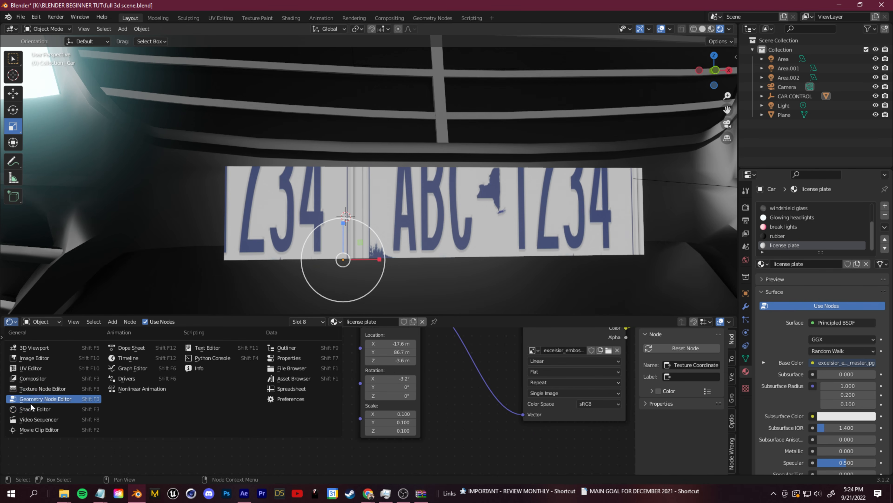
pyautogui.click(39, 358)
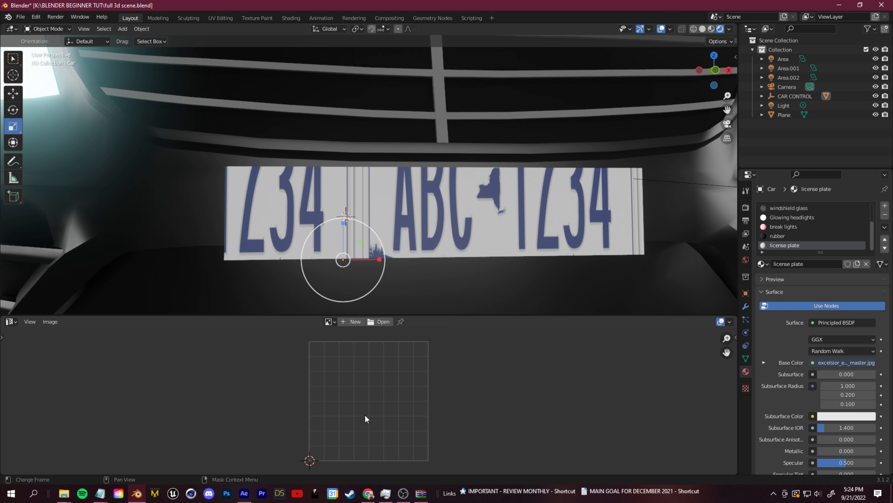
pyautogui.click(329, 321)
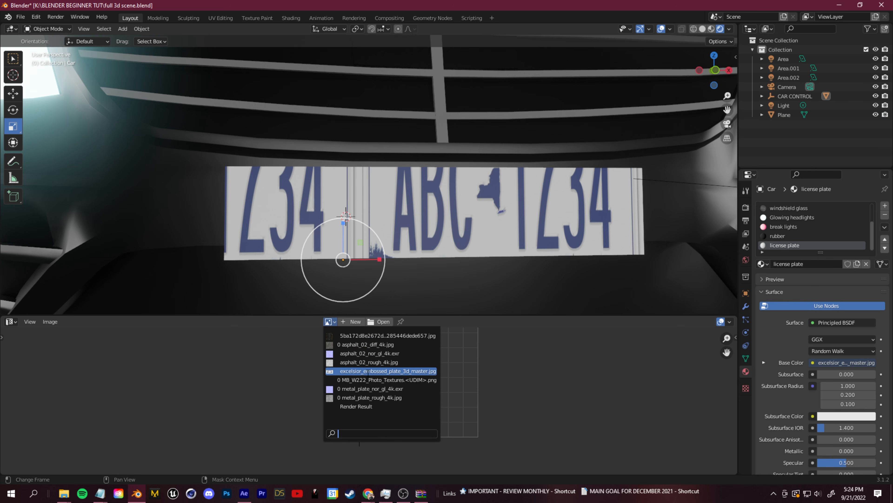
pyautogui.click(348, 371)
pyautogui.press('Tab')
pyautogui.scroll(-3, 259, 148)
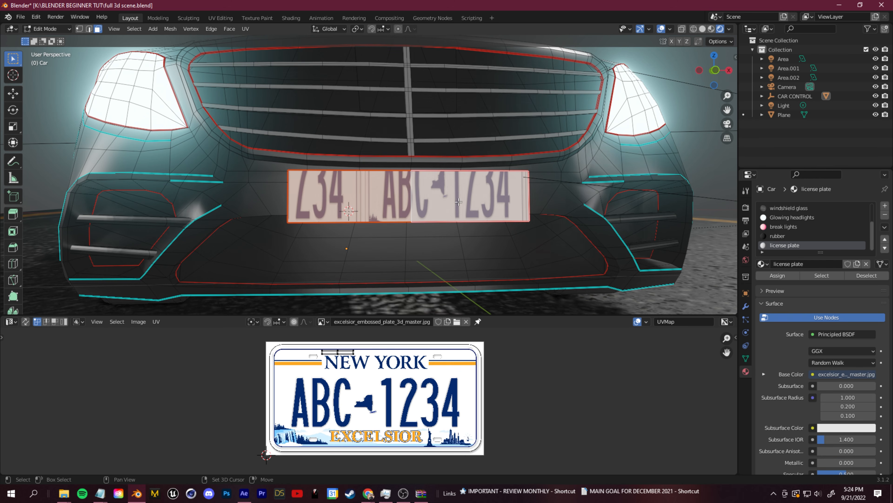
# Unwrap the license plate faces and move their whole UV layout over the plate image
pyautogui.press('u')
pyautogui.click(437, 201)
pyautogui.scroll(2, 270, 399)
pyautogui.scroll(-3, 270, 398)
pyautogui.moveTo(270, 398); pyautogui.dragTo(516, 461)
pyautogui.click(244, 366)
pyautogui.moveTo(208, 362); pyautogui.dragTo(509, 473)
pyautogui.press('g')
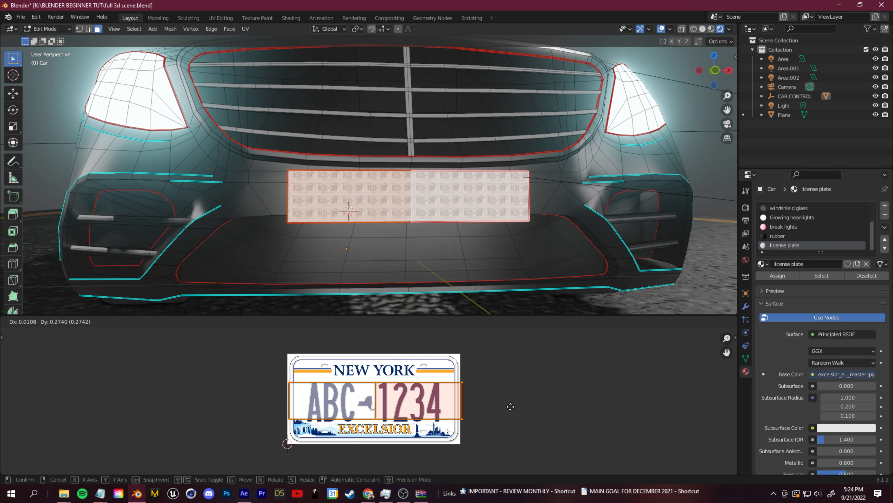
# Scale the plate's UV layout and move its outer vertices to the corners of the plate image
pyautogui.press('s')
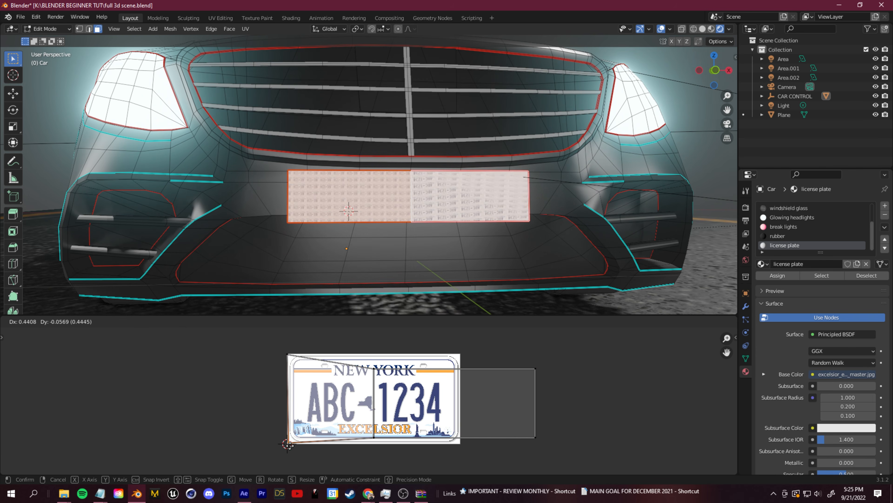
pyautogui.click(359, 392)
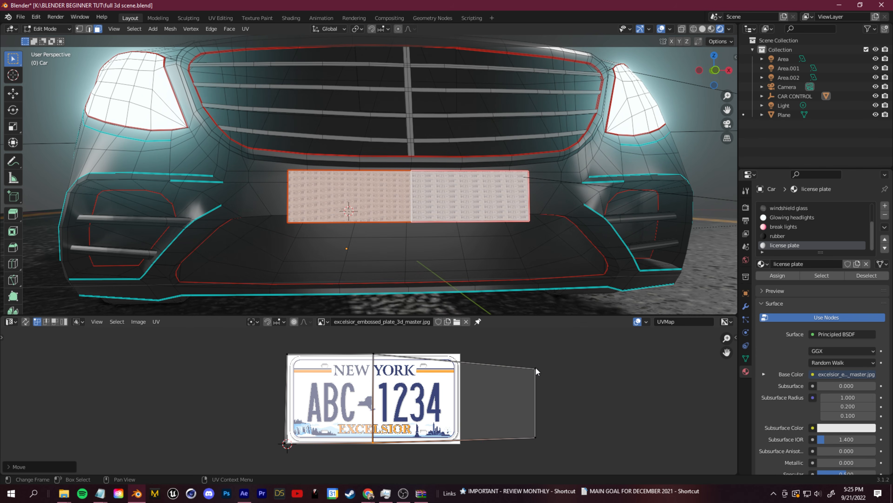
pyautogui.click(536, 370)
pyautogui.press('g')
pyautogui.click(461, 354)
pyautogui.click(535, 436)
pyautogui.press('g')
pyautogui.click(526, 436)
# Return to the Shader Editor and set the plate Mapping node's scale to 1 on all axes and its X and Y location to 0 m
pyautogui.click(11, 322)
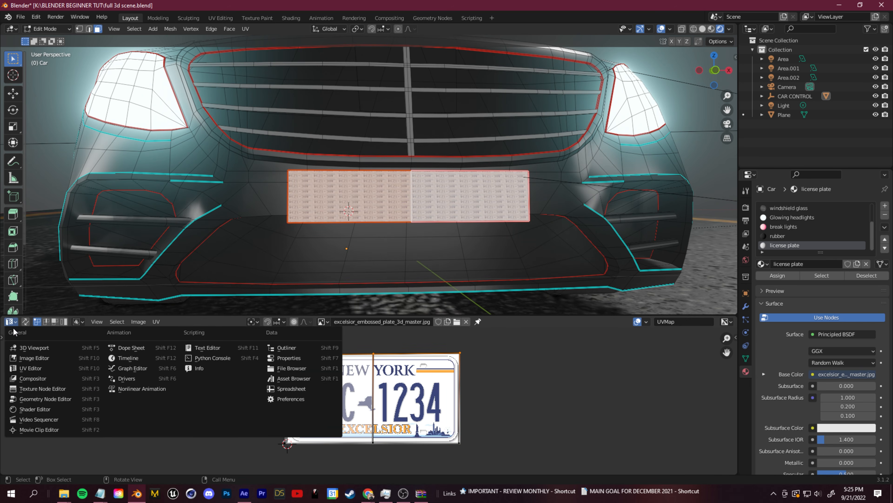
pyautogui.click(36, 409)
pyautogui.click(400, 414)
pyautogui.write('1')
pyautogui.press('Return')
pyautogui.click(401, 422)
pyautogui.write('1')
pyautogui.press('Return')
pyautogui.click(401, 431)
pyautogui.write('1')
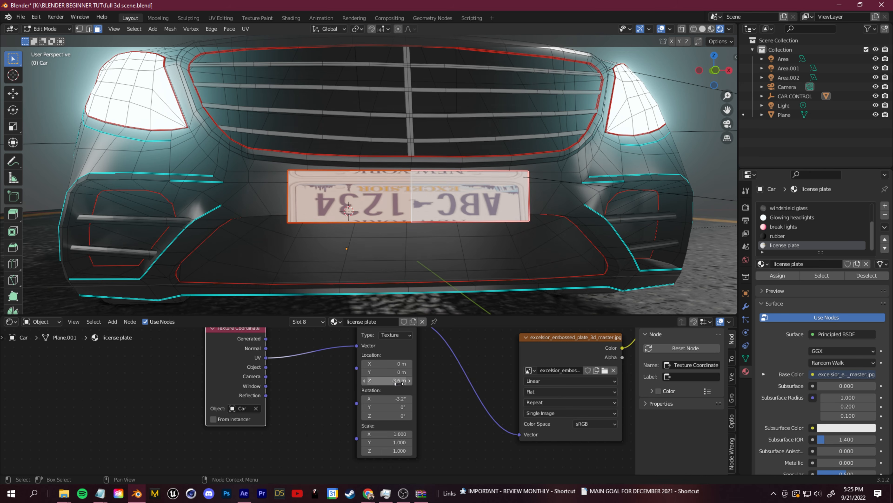
# Set the plate Mapping node's Z location to 0 m and its X rotation to 0°
pyautogui.click(399, 382)
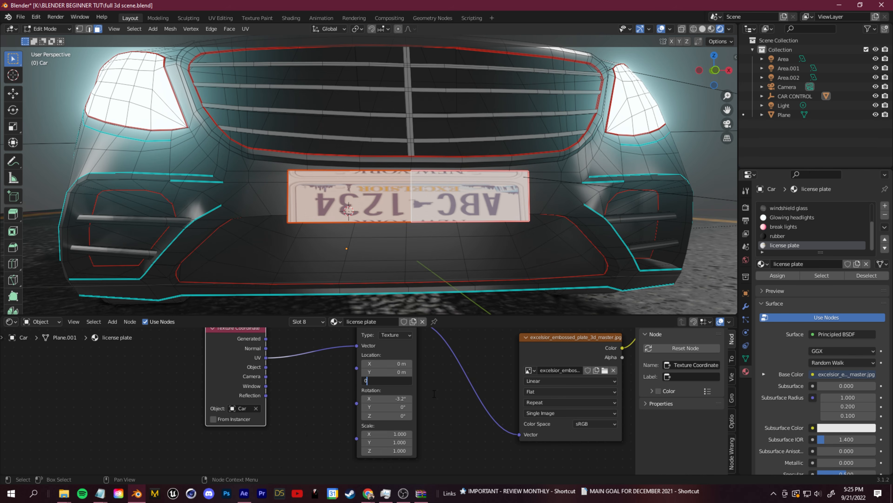
pyautogui.write('0')
pyautogui.press('Return')
pyautogui.click(397, 399)
pyautogui.write('0')
pyautogui.press('Return')
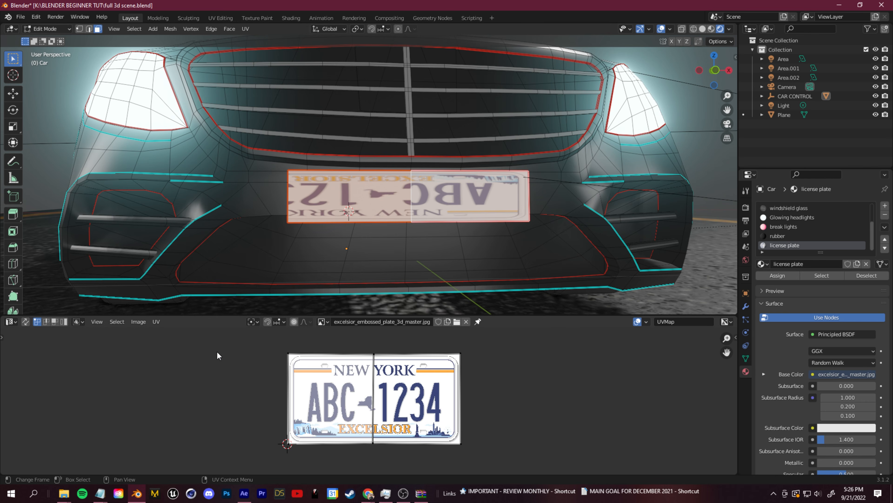
# Rotate the plate's whole UV layout so the text reads upright, and set the Mapping node's Y rotation to 0° and X scale to 1
pyautogui.moveTo(216, 351); pyautogui.dragTo(580, 461)
pyautogui.press('r')
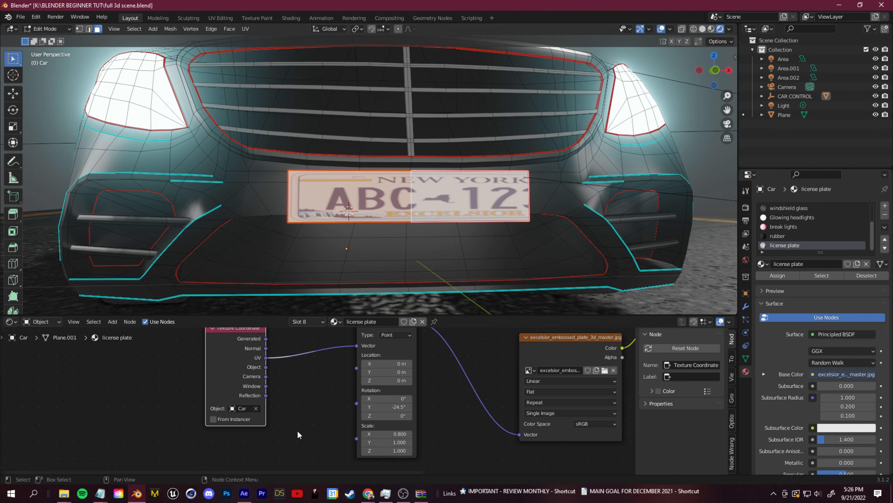
pyautogui.click(400, 407)
pyautogui.write('0')
pyautogui.press('Return')
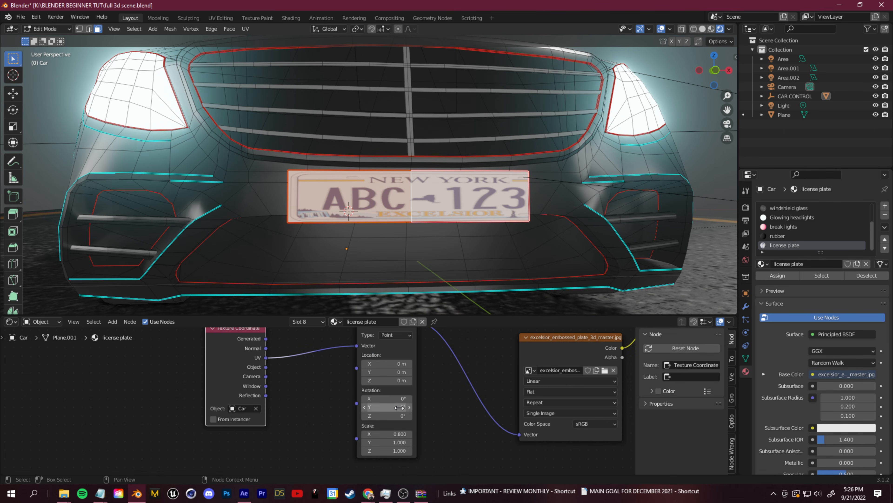
pyautogui.click(387, 433)
pyautogui.write('1')
pyautogui.press('Return')
# Return to Object Mode and bring up the road plane's street material with the whole scene in camera view
pyautogui.click(267, 197)
pyautogui.click(48, 29)
pyautogui.click(51, 40)
pyautogui.moveTo(424, 212); pyautogui.dragTo(464, 117, button='middle')
pyautogui.scroll(-7, 435, 229)
pyautogui.scroll(4, 448, 208)
pyautogui.scroll(-4, 424, 270)
pyautogui.moveTo(456, 230); pyautogui.dragTo(424, 222, button='middle')
pyautogui.scroll(3, 424, 222)
pyautogui.moveTo(453, 255); pyautogui.dragTo(470, 230, button='middle')
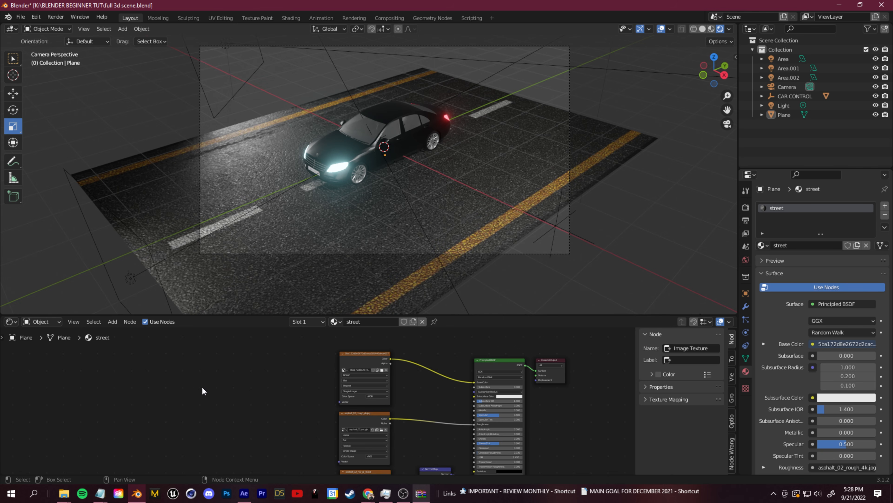
# Search the add-ons in Preferences for "node" to check that Node Wrangler is enabled, and close Preferences
pyautogui.moveTo(328, 399); pyautogui.dragTo(283, 404, button='middle')
pyautogui.click(36, 20)
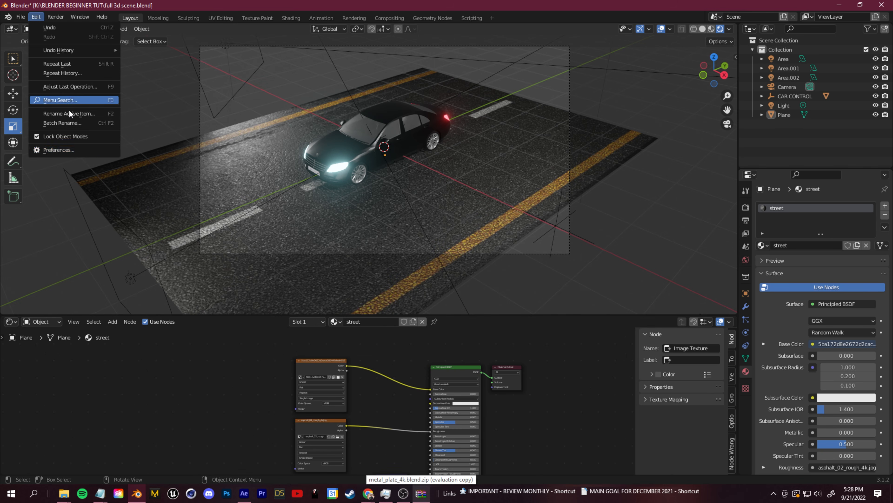
pyautogui.click(58, 151)
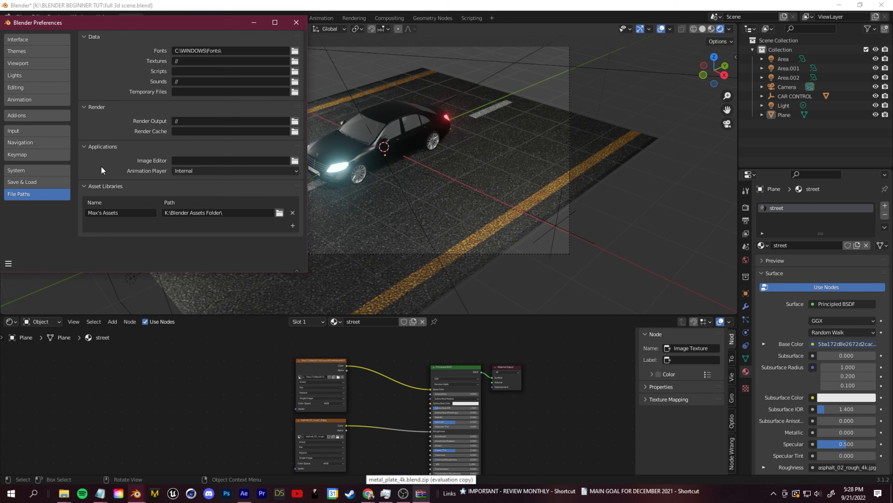
pyautogui.click(20, 114)
pyautogui.click(273, 50)
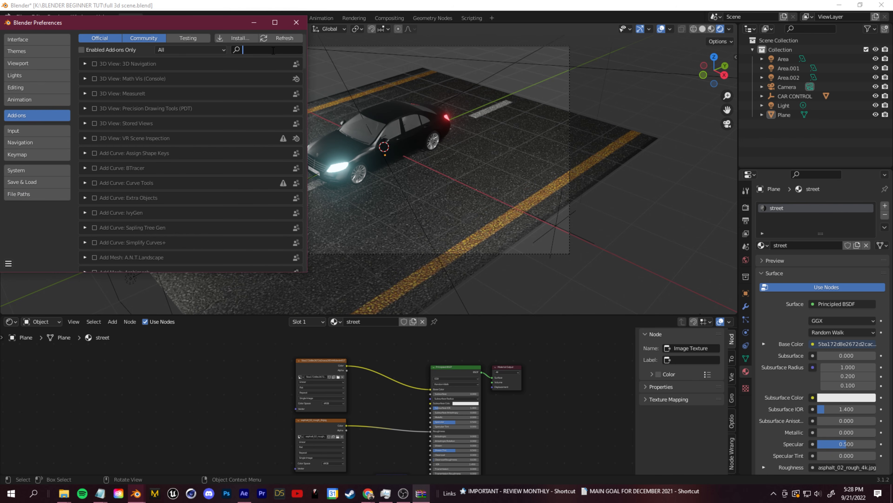
pyautogui.write('node')
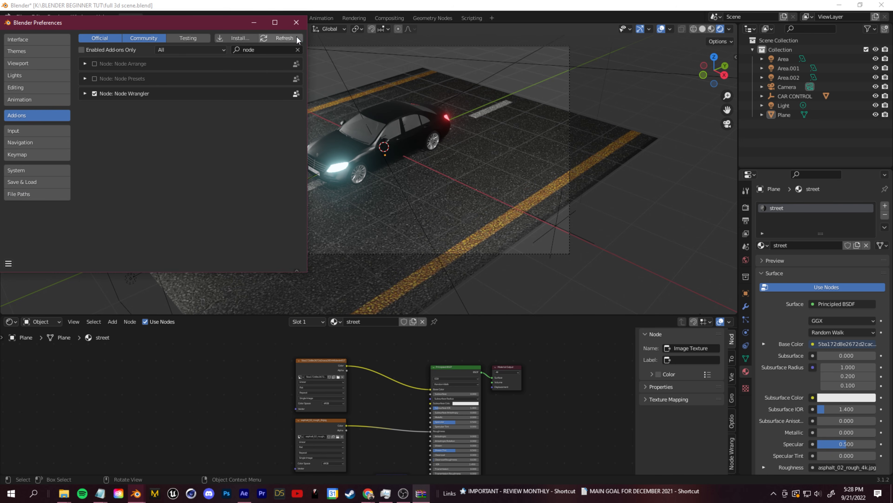
pyautogui.click(296, 22)
# Add linked Mapping and Texture Coordinate nodes to the street's base color image texture with Node Wrangler
pyautogui.scroll(3, 372, 405)
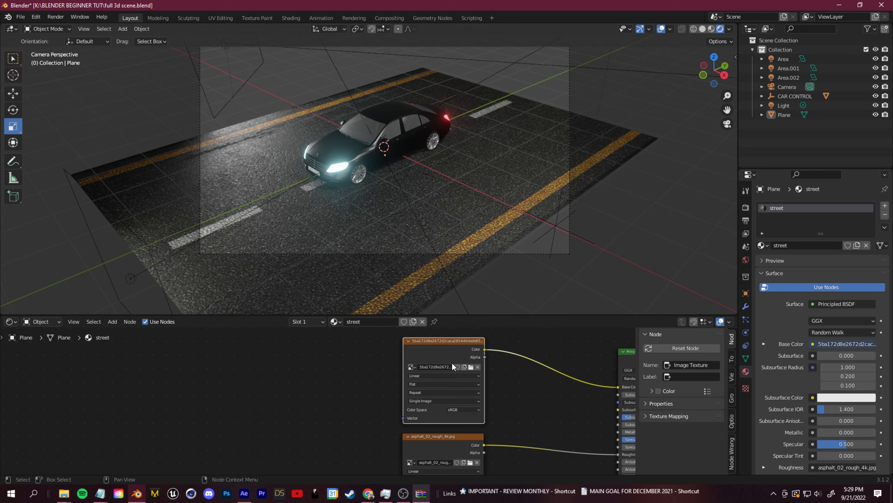
pyautogui.moveTo(452, 362); pyautogui.dragTo(420, 357, button='middle')
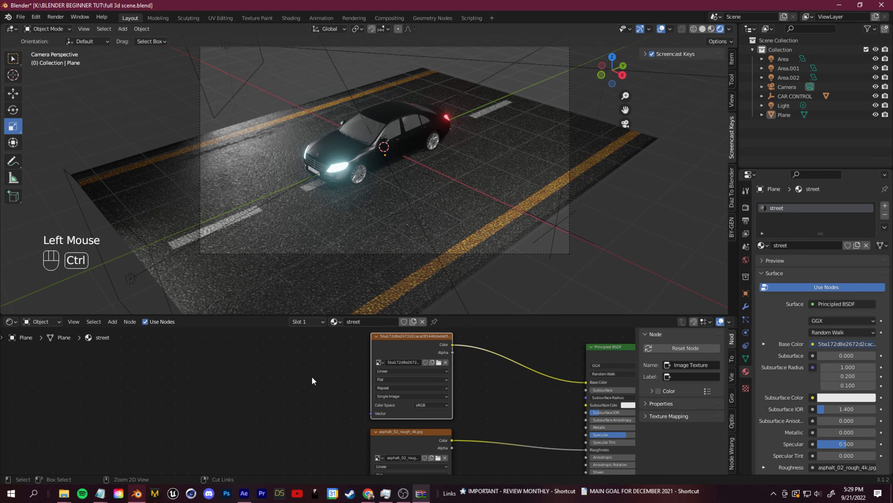
pyautogui.hotkey('ctrl', 't')
pyautogui.moveTo(272, 324); pyautogui.dragTo(381, 329, button='middle')
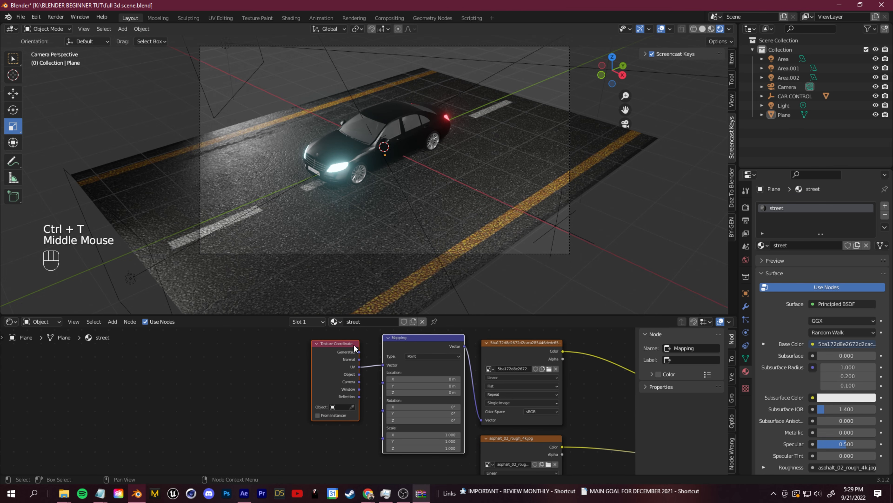
# Try an X scale of 1.2 in the street's Mapping node and undo it
pyautogui.moveTo(423, 435)
pyautogui.mouseDown()
pyautogui.moveTo(458, 434)
pyautogui.moveTo(398, 435)
pyautogui.moveTo(422, 434)
pyautogui.mouseUp()
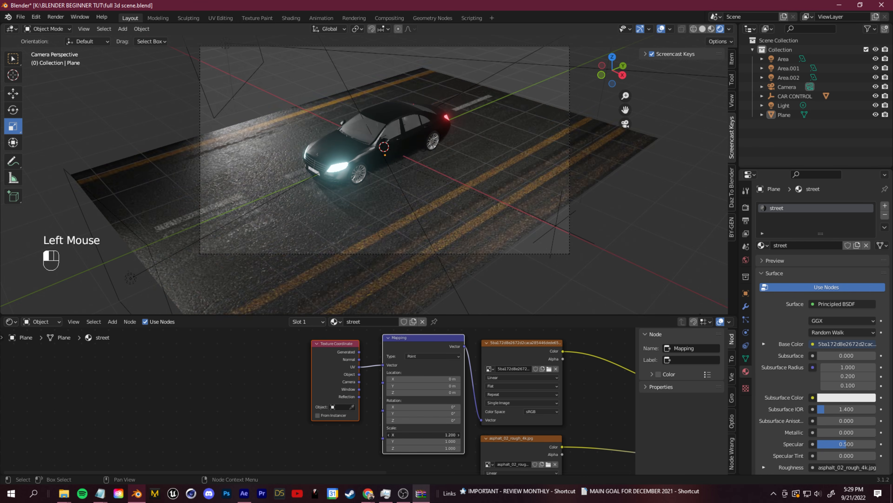
pyautogui.hotkey('ctrl', 'z')
pyautogui.scroll(-2, 412, 208)
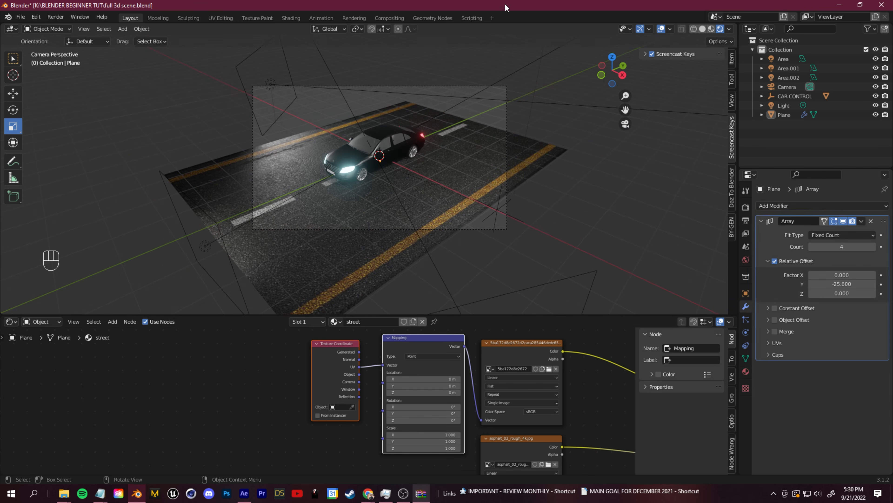
# Remove the road plane's existing Array modifier and add a new Array modifier to the plane
pyautogui.keyDown('shift'); pyautogui.moveTo(499, 176); pyautogui.dragTo(538, 221, button='middle'); pyautogui.keyUp('shift')
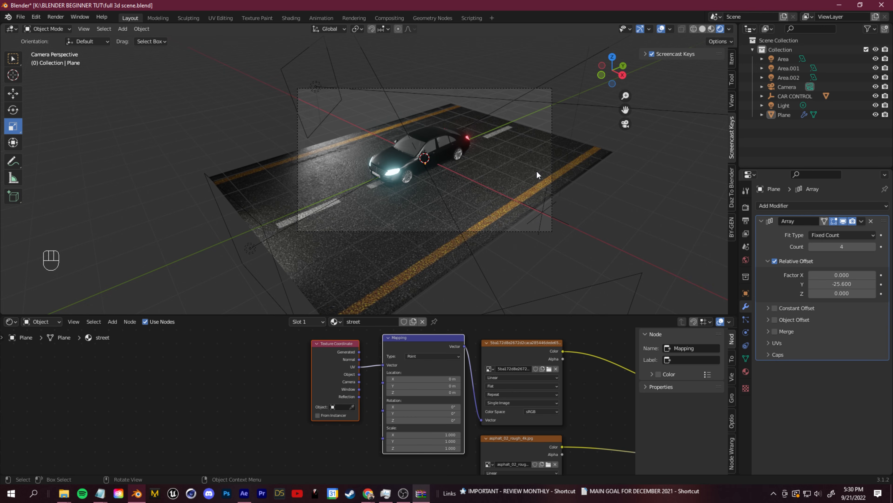
pyautogui.click(871, 221)
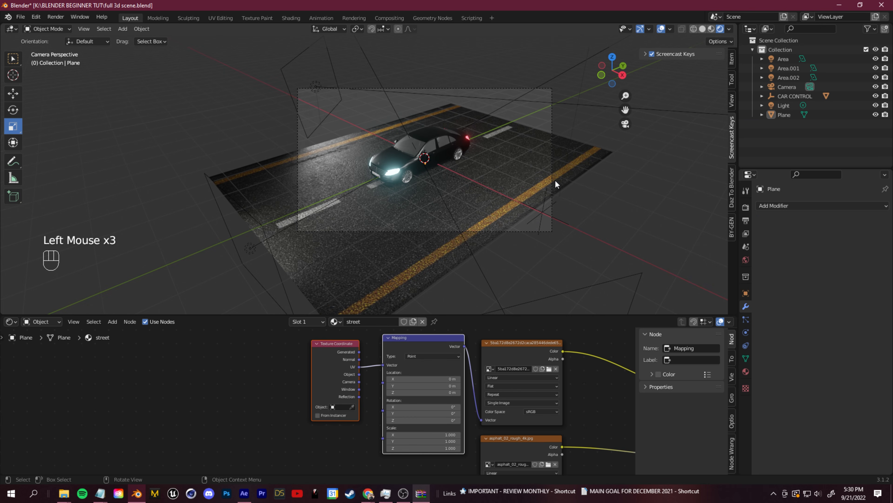
pyautogui.click(533, 173)
pyautogui.click(745, 293)
pyautogui.click(746, 306)
pyautogui.click(823, 206)
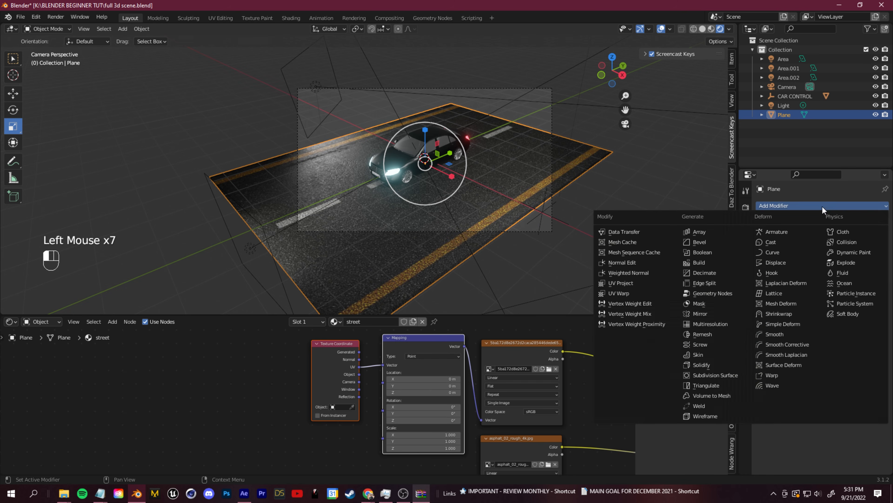
pyautogui.click(712, 233)
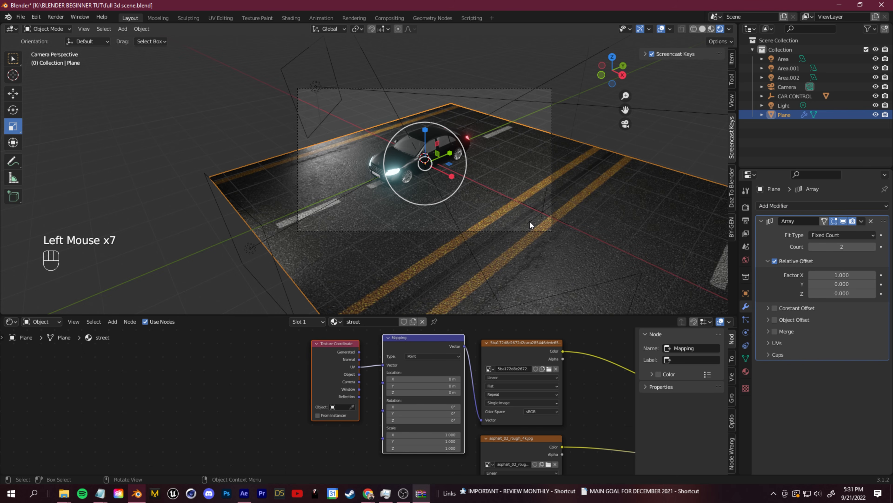
# Set the road plane's Array relative offset to 0 on X and 1 on Y so copies run lengthwise
pyautogui.scroll(-3, 527, 270)
pyautogui.scroll(2, 440, 229)
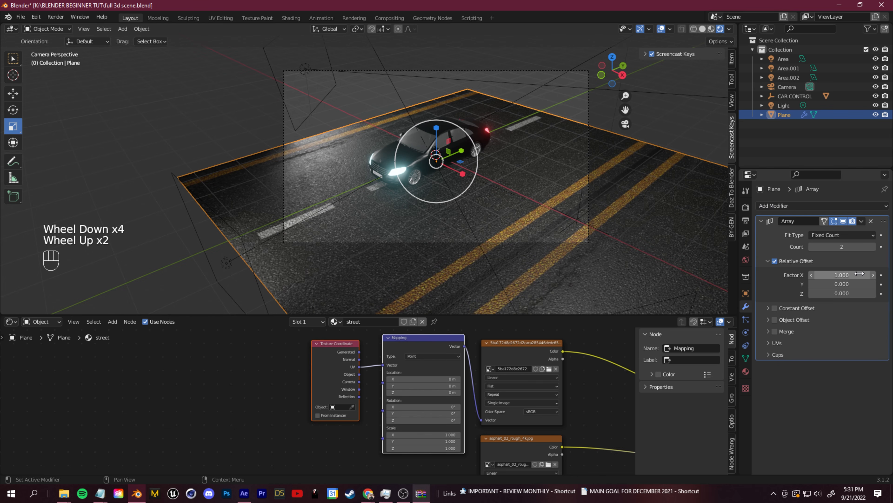
pyautogui.moveTo(860, 273); pyautogui.dragTo(850, 273)
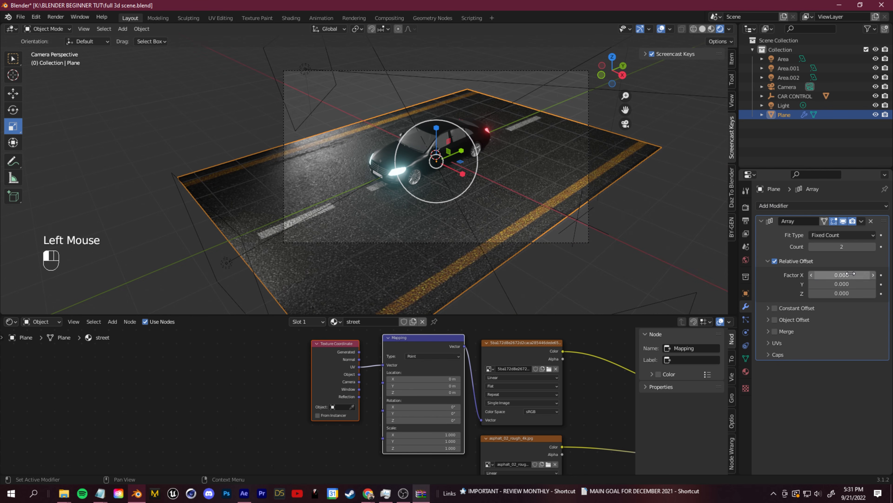
pyautogui.doubleClick(848, 284)
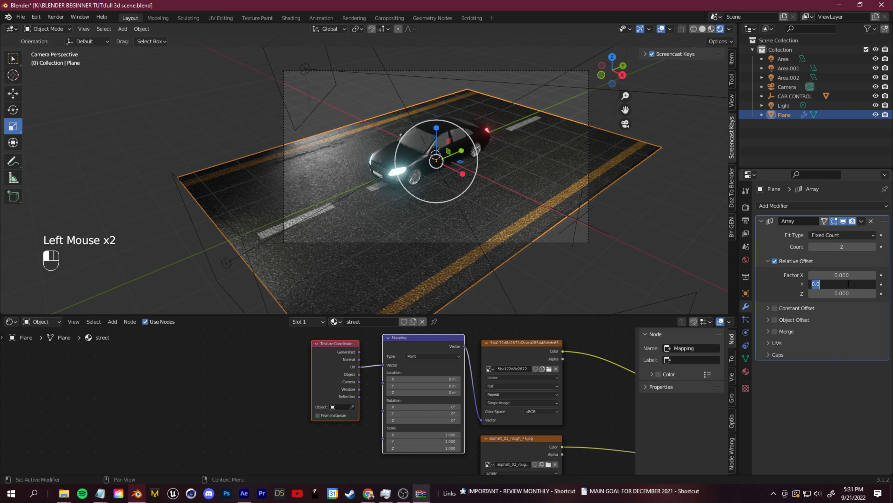
pyautogui.write('1')
pyautogui.press('Return')
pyautogui.scroll(1, 562, 176)
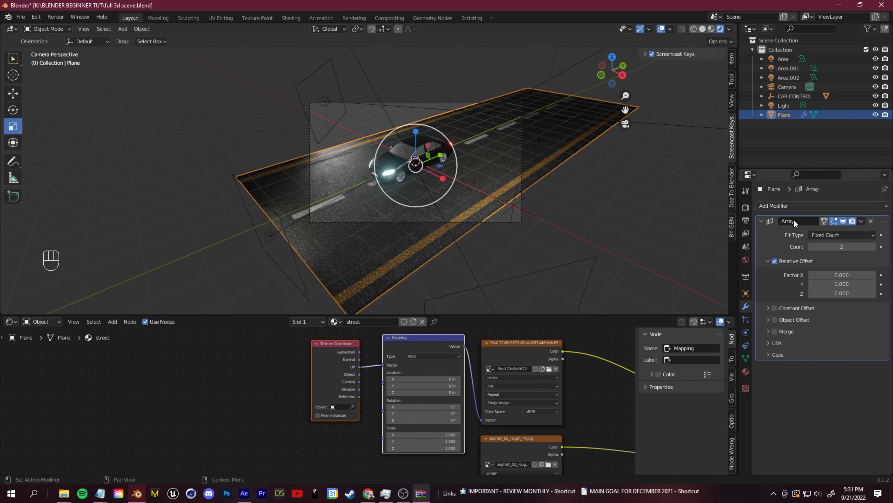
# Raise the road Array modifier's count to 10, and increase it further to 25
pyautogui.click(847, 247)
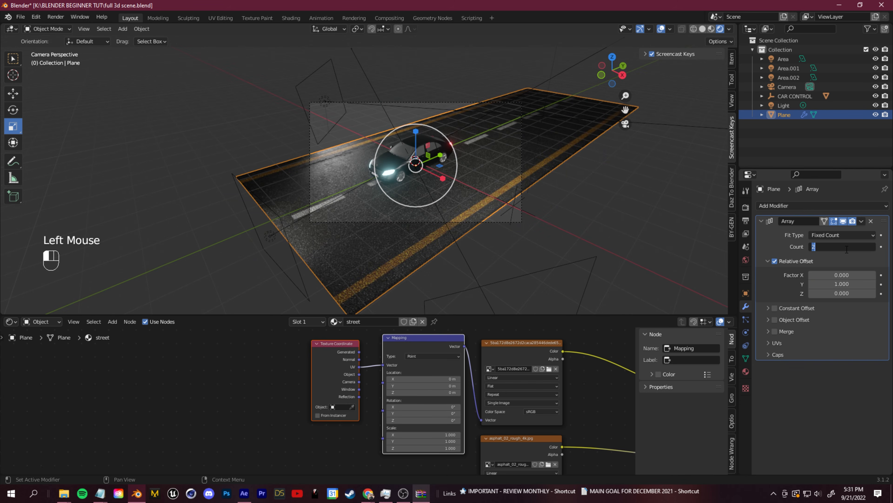
pyautogui.scroll(-1, 469, 170)
pyautogui.scroll(3, 469, 173)
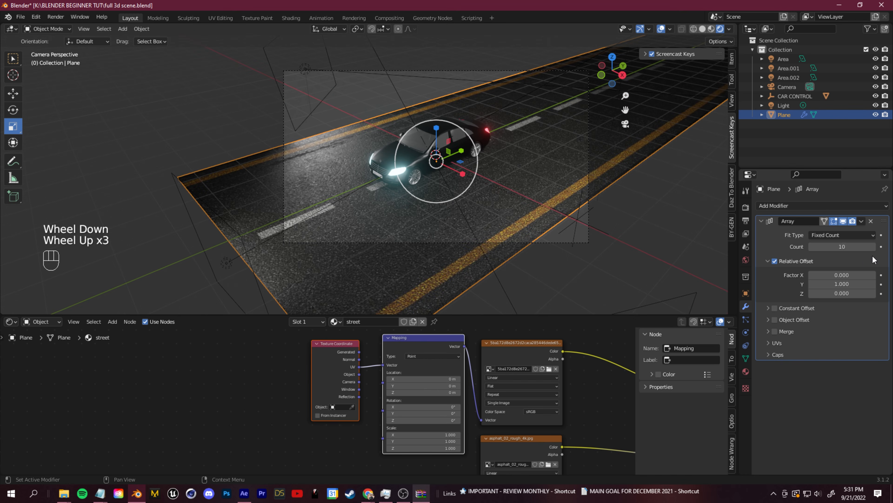
pyautogui.click(859, 248)
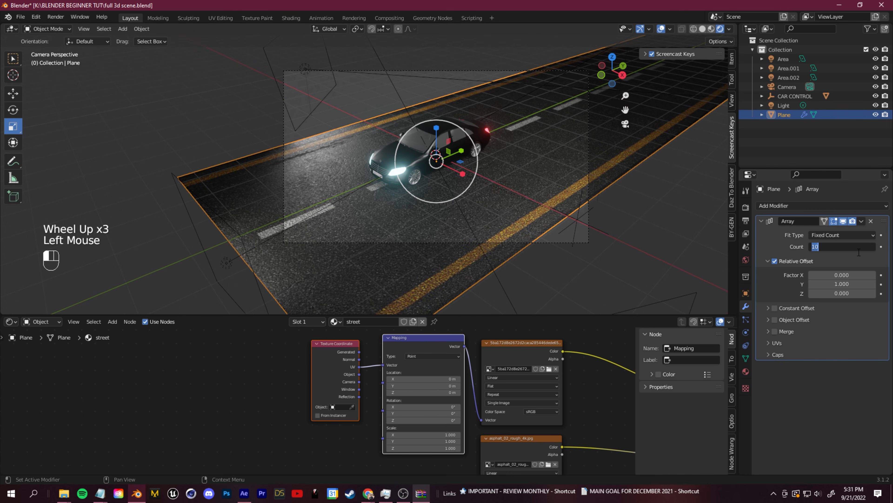
pyautogui.scroll(-1, 583, 245)
pyautogui.scroll(5, 582, 245)
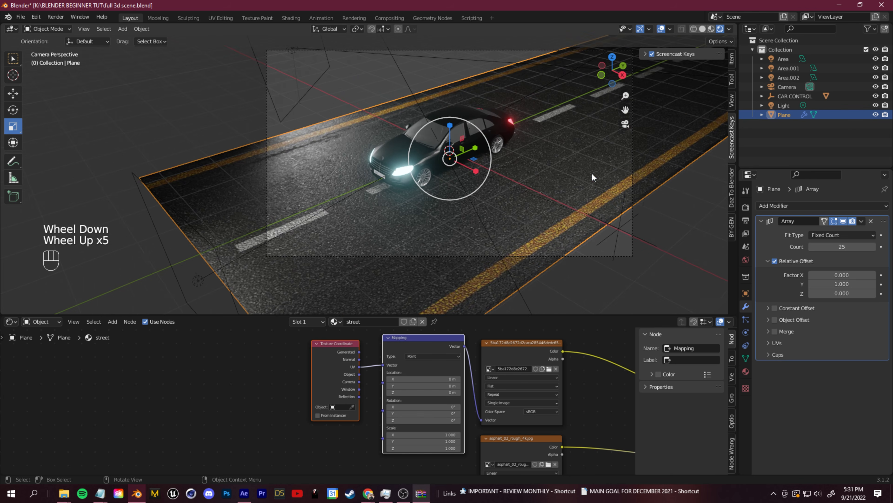
pyautogui.scroll(-1, 582, 245)
# Move the arrayed road plane along Y to about -125.45 m so the road extends past both ends of the car
pyautogui.click(565, 190)
pyautogui.click(13, 94)
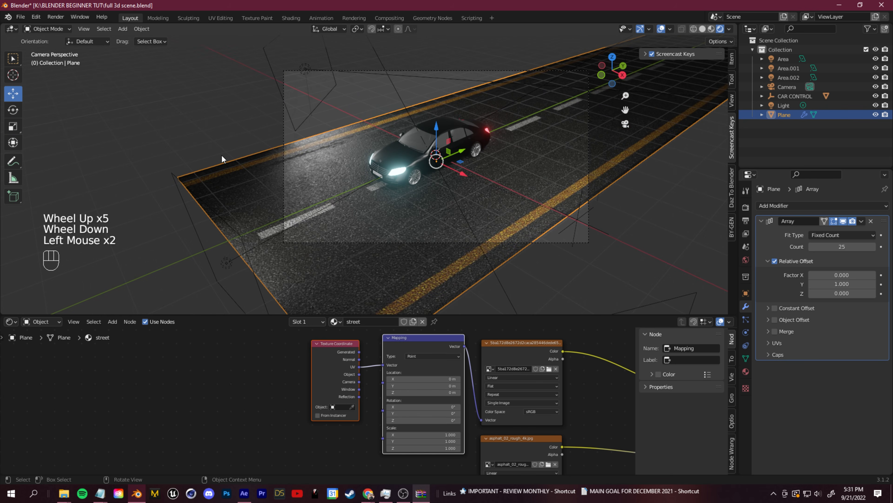
pyautogui.moveTo(464, 157); pyautogui.dragTo(474, 221)
pyautogui.scroll(-2, 480, 163)
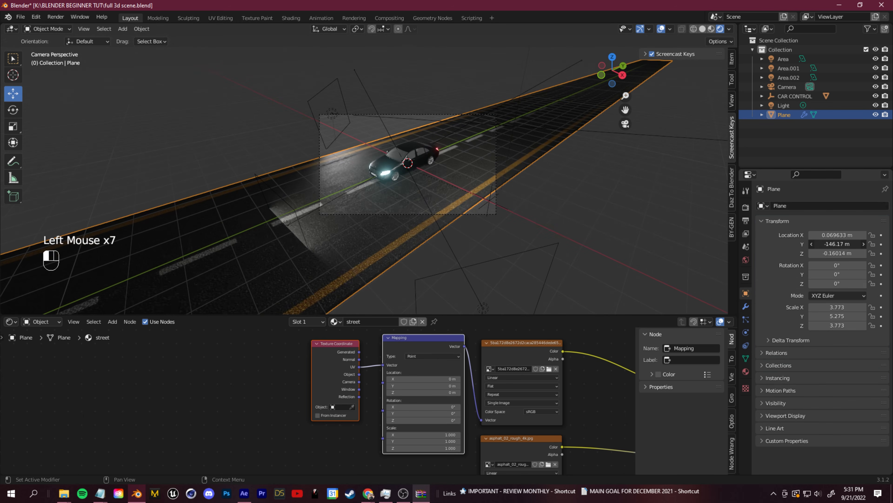
pyautogui.moveTo(837, 244); pyautogui.dragTo(815, 244)
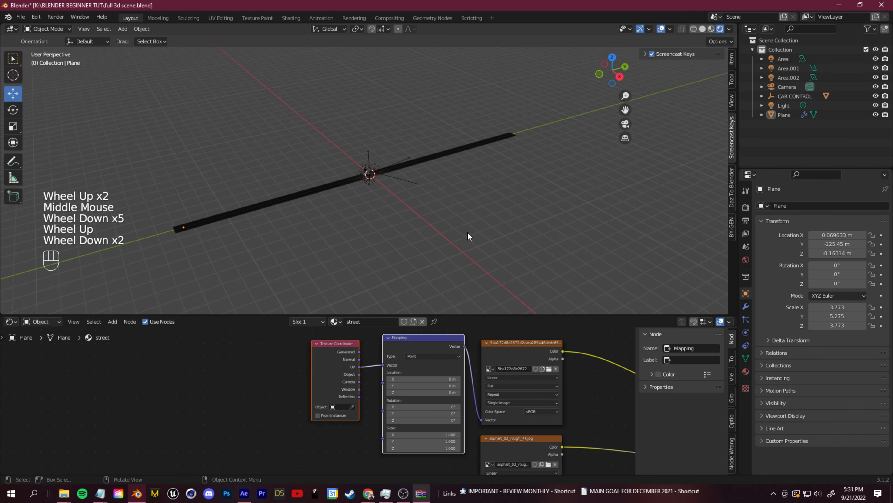
pyautogui.scroll(1, 446, 229)
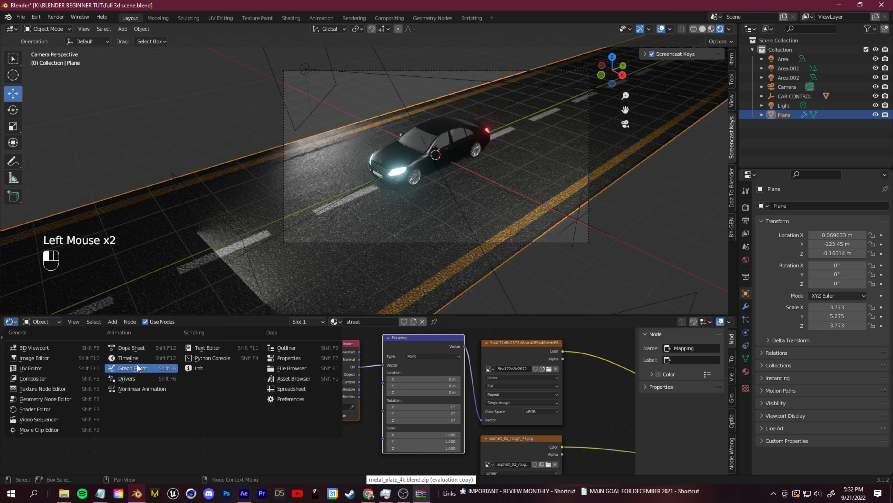
# Change the shader editor area to a Timeline and keyframe the road plane's location, rotation and scale at frame 0
pyautogui.click(128, 357)
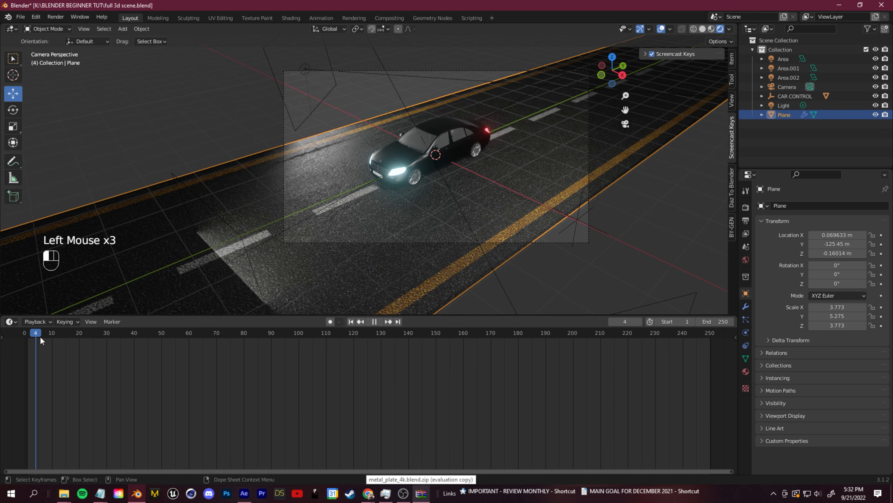
pyautogui.moveTo(275, 359); pyautogui.dragTo(11, 359)
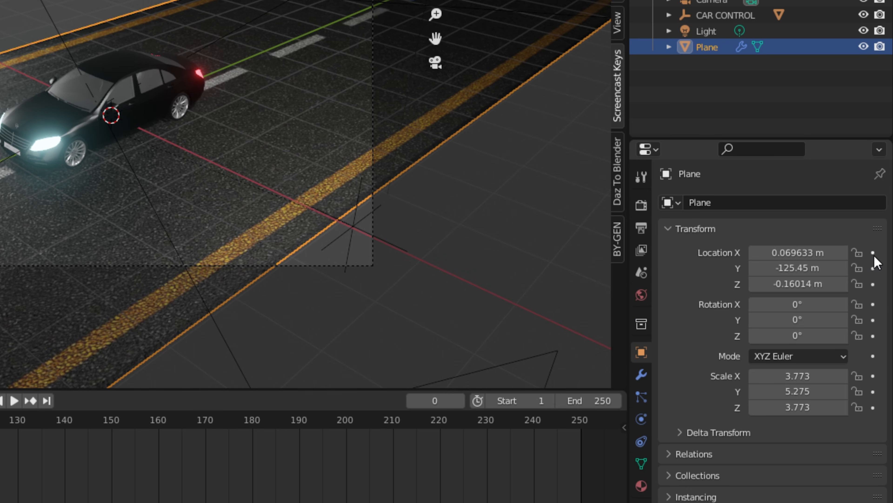
pyautogui.moveTo(873, 253); pyautogui.dragTo(877, 418)
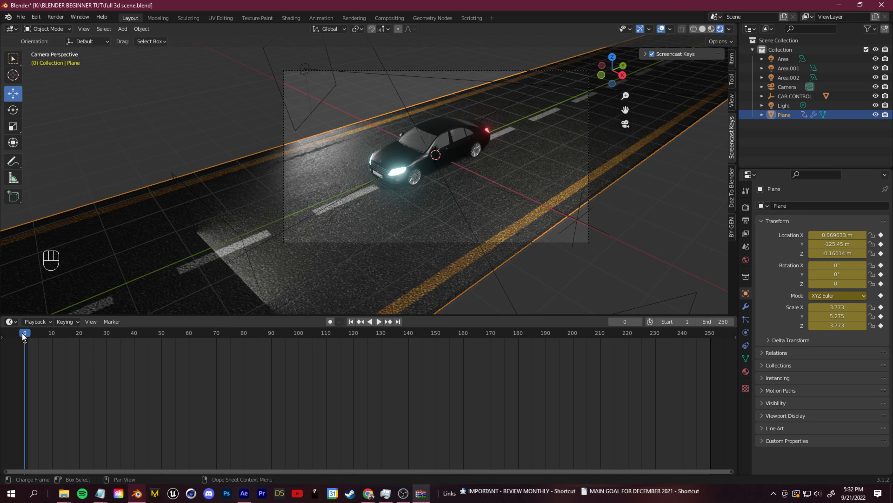
# Try changing the road plane's Y location to -2.0515 m at frame 250 without a keyframe, and play the timeline
pyautogui.moveTo(23, 333); pyautogui.dragTo(714, 331)
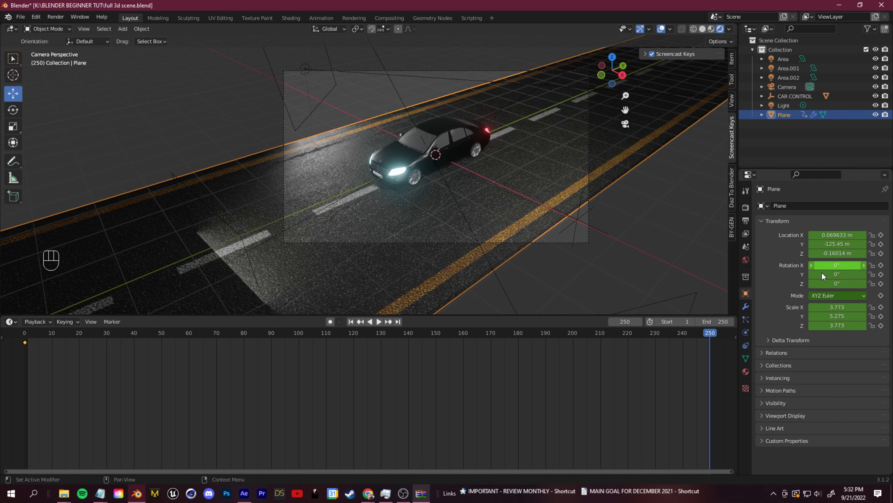
pyautogui.moveTo(839, 244)
pyautogui.mouseDown()
pyautogui.moveTo(777, 243)
pyautogui.moveTo(868, 243)
pyautogui.moveTo(849, 243)
pyautogui.mouseUp()
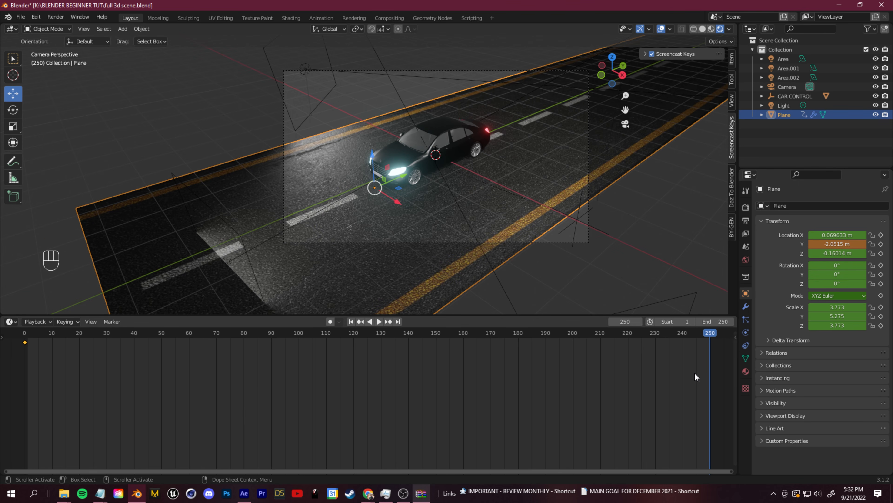
pyautogui.moveTo(710, 339); pyautogui.dragTo(9, 344)
pyautogui.press('space')
pyautogui.press('space')
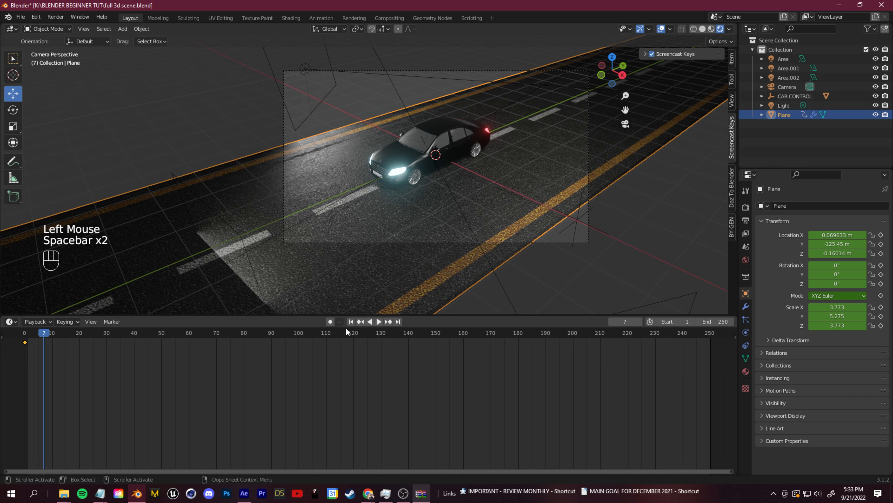
# Set the road plane's Y location to -1.9515 m at frame 250, keyframe it, and play the animation
pyautogui.moveTo(545, 366); pyautogui.dragTo(681, 366)
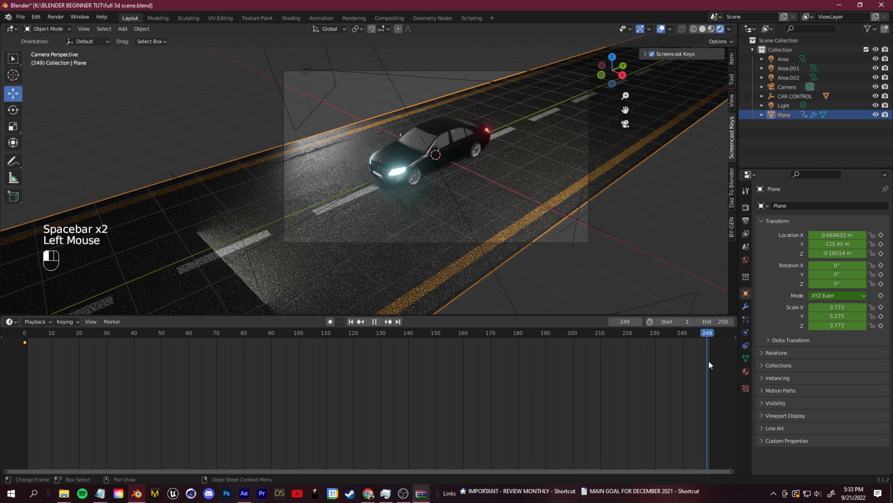
pyautogui.moveTo(837, 243); pyautogui.dragTo(875, 248)
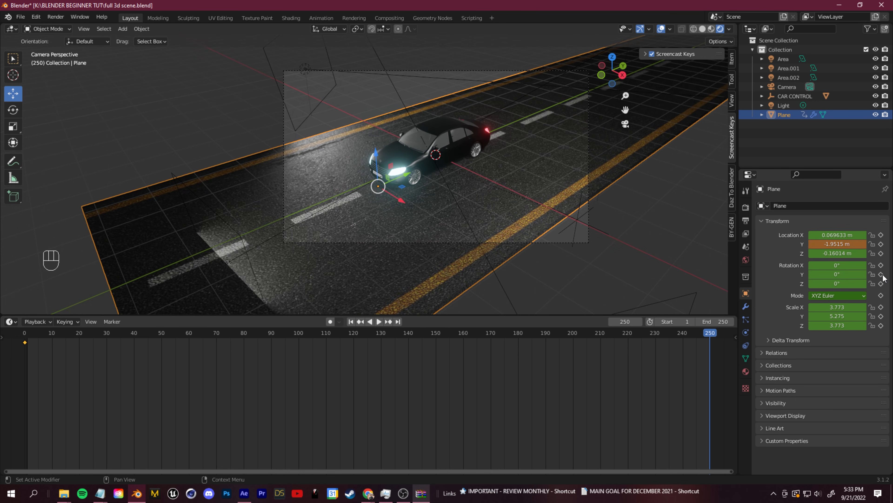
pyautogui.click(881, 244)
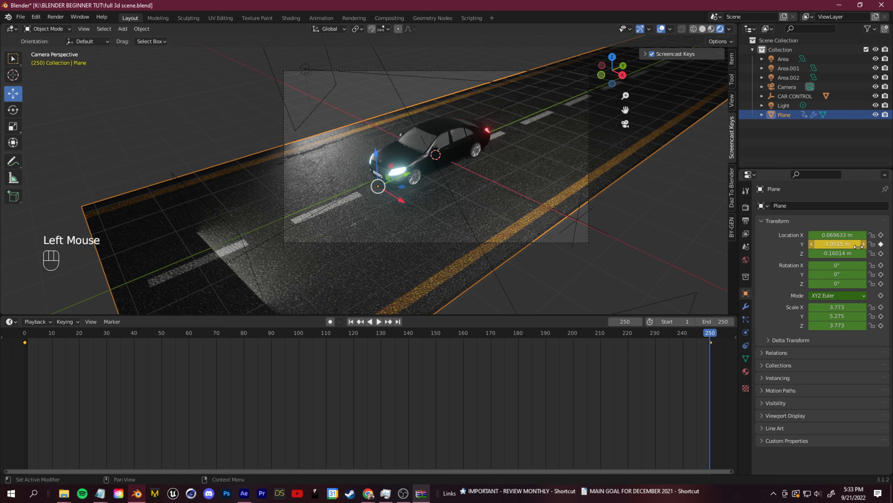
pyautogui.click(711, 341)
pyautogui.moveTo(710, 337); pyautogui.dragTo(109, 357)
pyautogui.press('space')
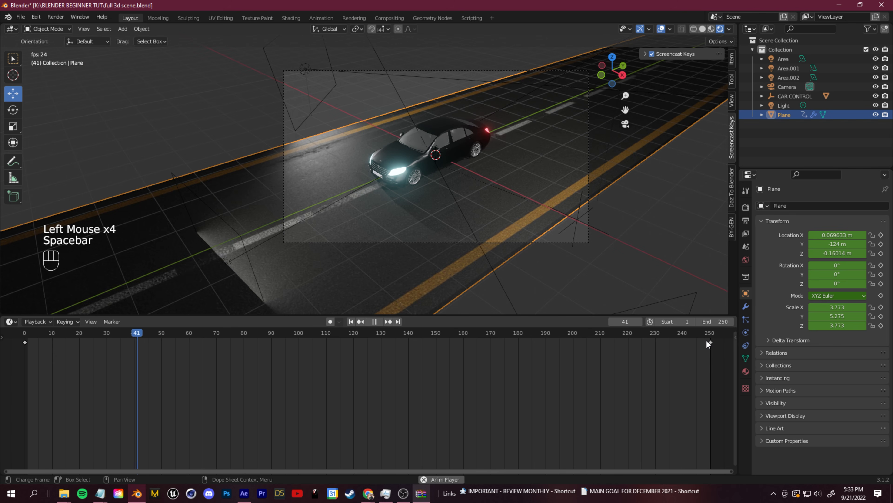
# Stop playback, return to frame 250, and adjust the road plane's keyframed Y location to about -1.15 m
pyautogui.press('space')
pyautogui.click(651, 338)
pyautogui.click(164, 343)
pyautogui.click(711, 338)
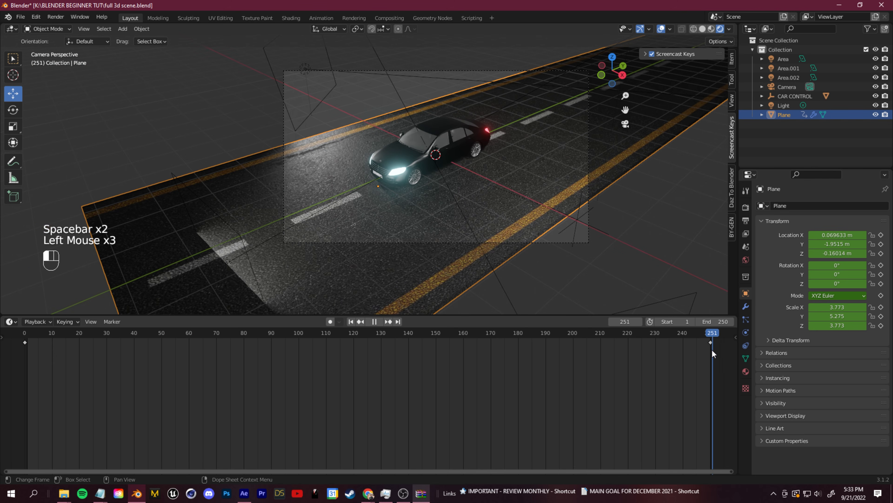
pyautogui.click(710, 342)
pyautogui.click(712, 341)
pyautogui.moveTo(833, 245); pyautogui.dragTo(861, 245)
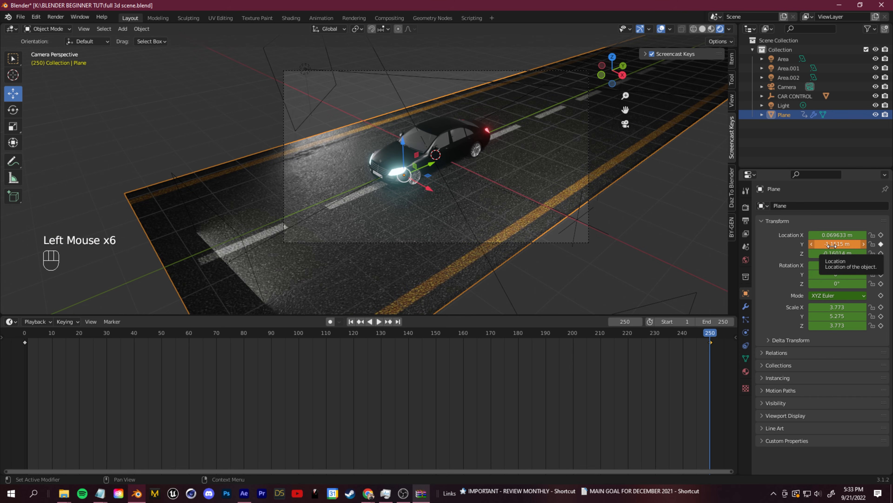
# Play and scrub the road animation between frames 0 and 250 to check the motion beneath the car
pyautogui.moveTo(620, 362); pyautogui.dragTo(443, 365)
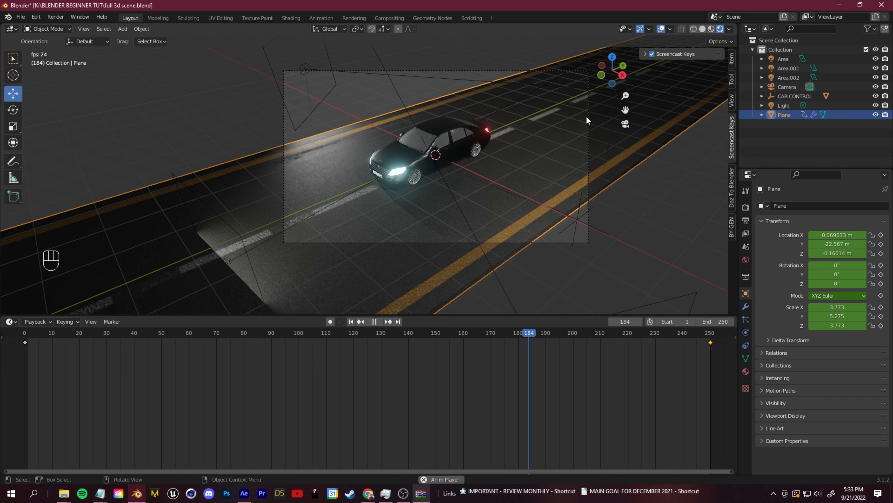
pyautogui.press('space')
pyautogui.moveTo(647, 339); pyautogui.dragTo(601, 343)
pyautogui.click(44, 348)
pyautogui.moveTo(25, 343); pyautogui.dragTo(713, 355)
pyautogui.moveTo(710, 343); pyautogui.dragTo(193, 361)
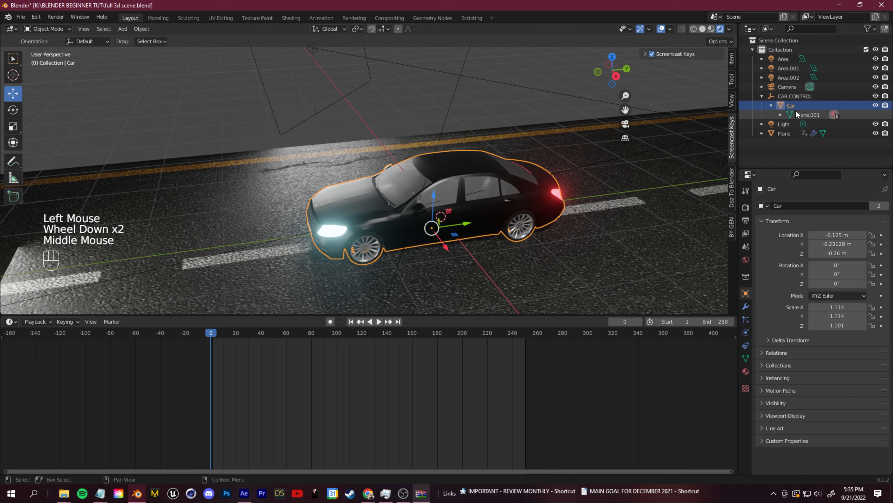
# Select the Car object under CAR CONTROL and enter Edit Mode on its mesh
pyautogui.click(800, 105)
pyautogui.click(771, 106)
pyautogui.click(771, 105)
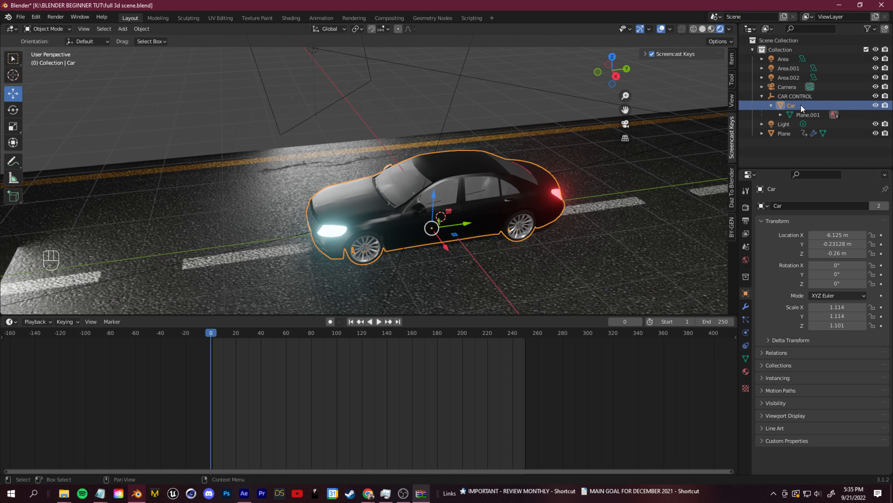
pyautogui.doubleClick(801, 105)
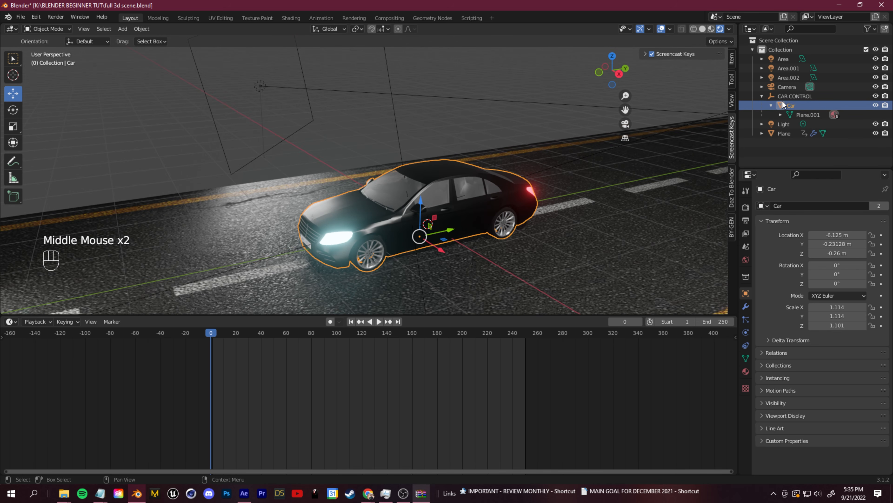
pyautogui.click(451, 175)
pyautogui.press('Tab')
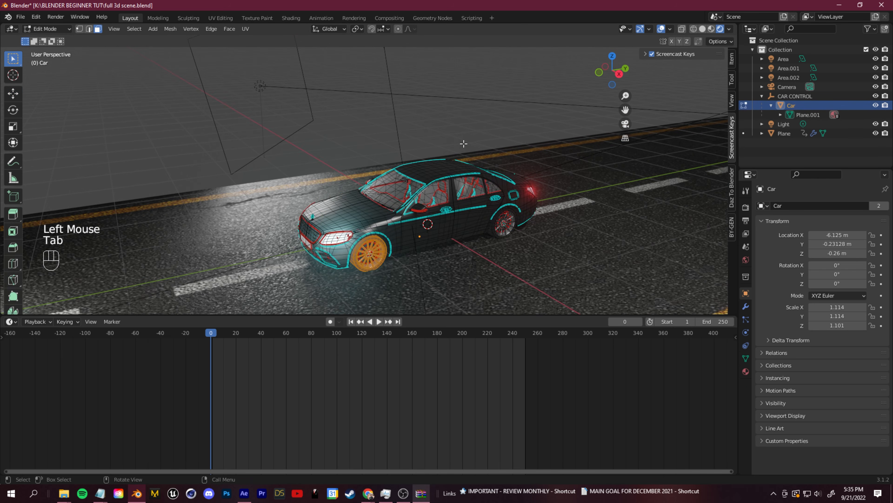
# Select all linked geometry of the front wheel's rim, starting from one of its faces
pyautogui.scroll(2, 464, 144)
pyautogui.moveTo(446, 281); pyautogui.dragTo(436, 268, button='middle')
pyautogui.click(436, 268)
pyautogui.moveTo(437, 267); pyautogui.dragTo(424, 178, button='middle')
pyautogui.moveTo(424, 178); pyautogui.dragTo(391, 107, button='middle')
pyautogui.scroll(2, 395, 182)
pyautogui.click(348, 120)
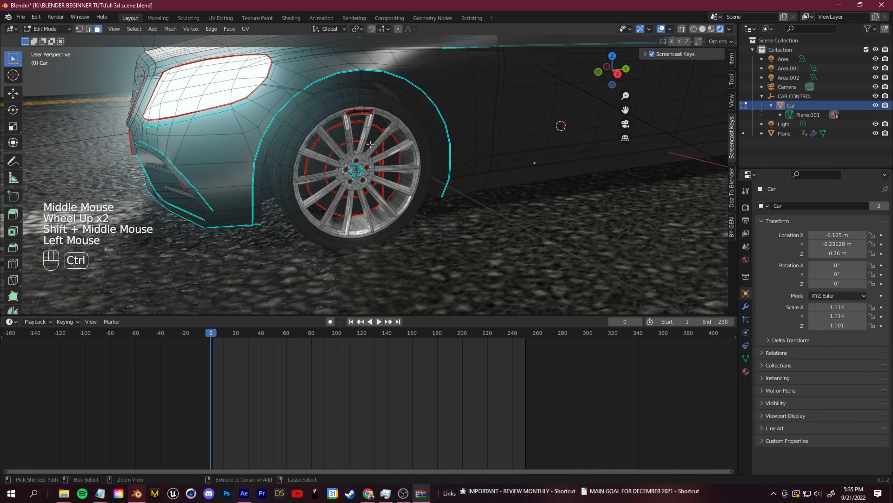
pyautogui.hotkey('ctrl', 'l')
pyautogui.scroll(1, 375, 192)
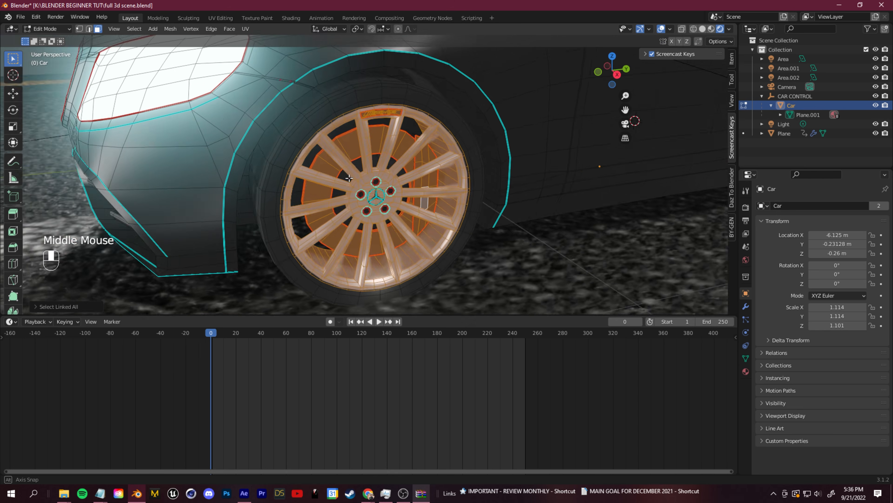
# Add the front tire's linked geometry to the rim selection and separate the selected wheel from the car mesh
pyautogui.moveTo(422, 197); pyautogui.dragTo(405, 193, button='middle')
pyautogui.scroll(1, 404, 190)
pyautogui.keyDown('shift'); pyautogui.click(401, 64); pyautogui.keyUp('shift')
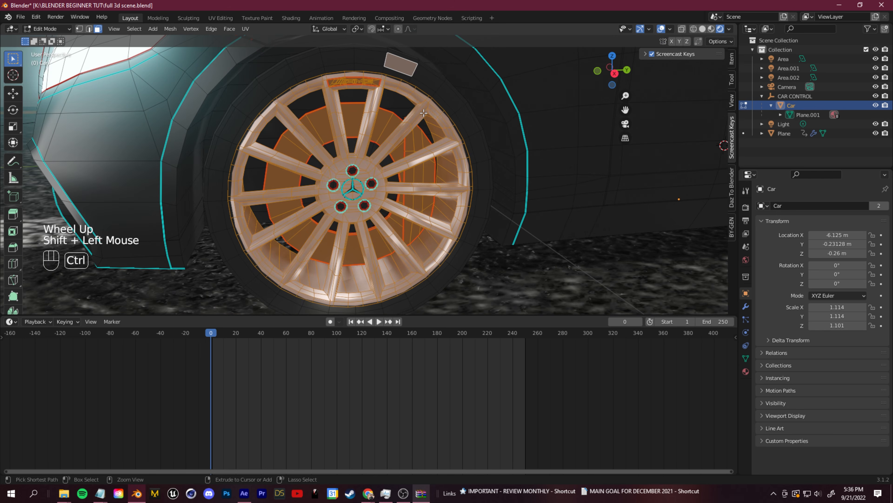
pyautogui.hotkey('ctrl', 'l')
pyautogui.scroll(-1, 424, 113)
pyautogui.moveTo(424, 113); pyautogui.dragTo(439, 194, button='middle')
pyautogui.scroll(-1, 439, 193)
pyautogui.scroll(2, 440, 197)
pyautogui.rightClick(416, 217)
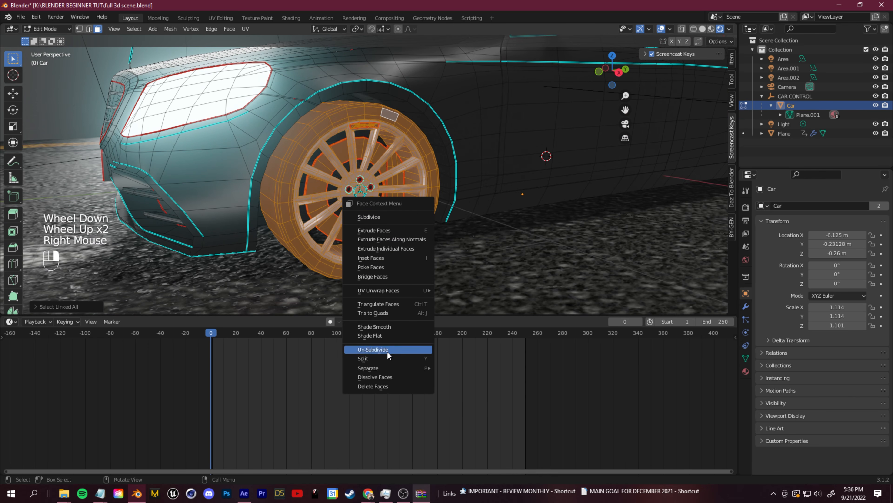
pyautogui.moveTo(383, 369)
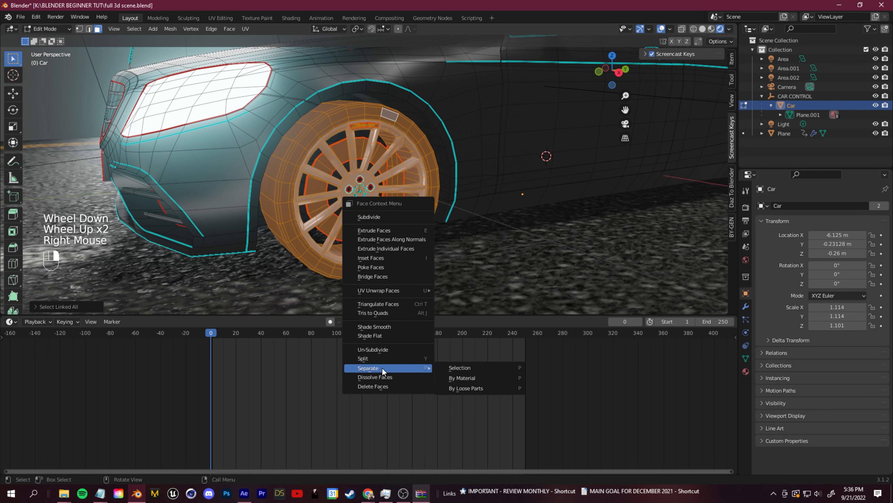
pyautogui.click(454, 368)
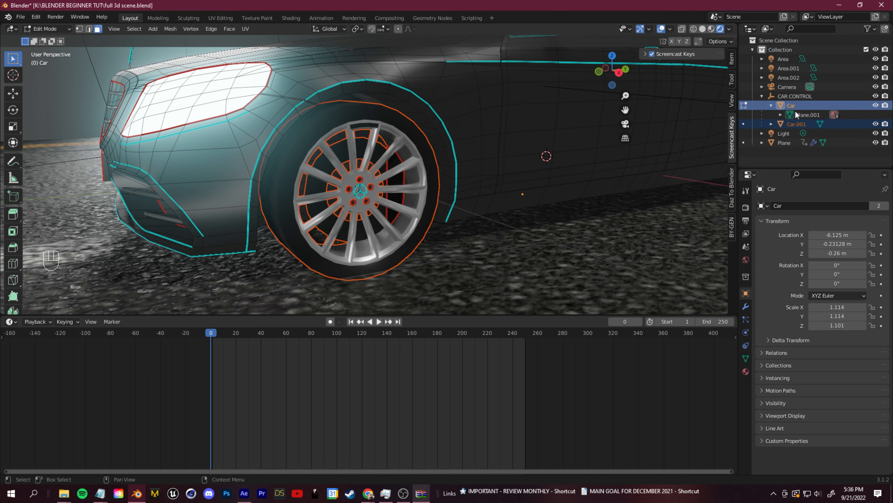
# Rename the separated Car.001 object to wheel and return to Object Mode
pyautogui.doubleClick(800, 125)
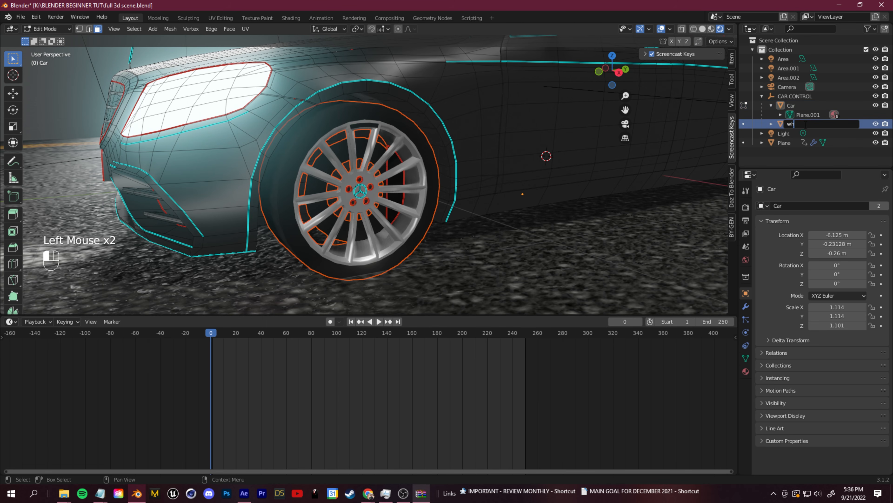
pyautogui.press('Return')
pyautogui.click(744, 105)
pyautogui.click(799, 155)
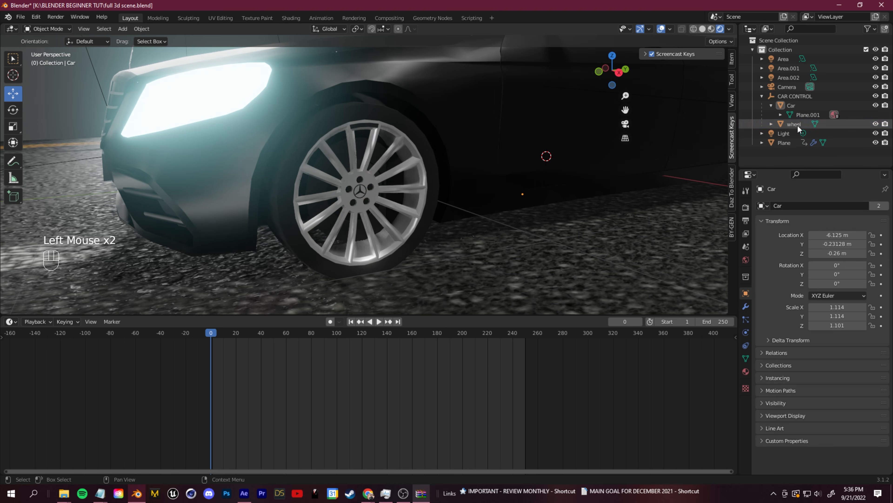
# Try moving the separated wheel away from the car, and undo the move
pyautogui.click(798, 125)
pyautogui.press('g')
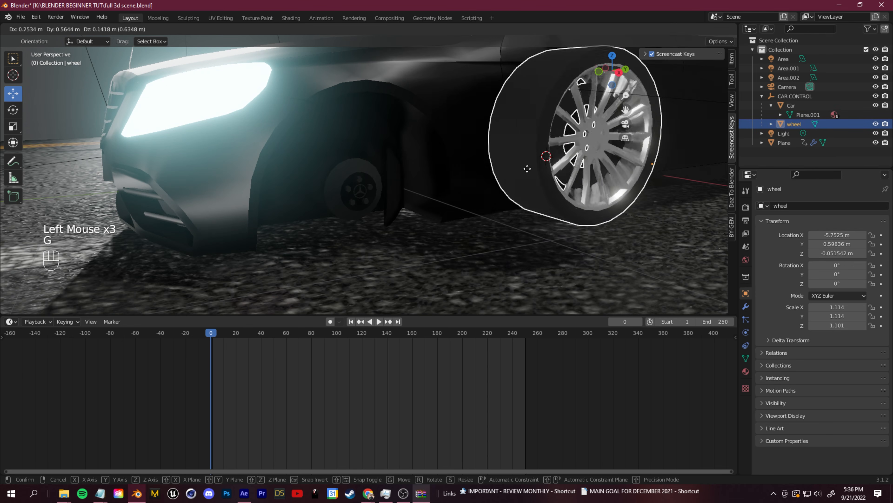
pyautogui.click(541, 178)
pyautogui.hotkey('ctrl', 'z')
# Try rotating the wheel on the X axis around its current origin, and undo the rotation
pyautogui.scroll(-1, 457, 180)
pyautogui.moveTo(387, 176); pyautogui.dragTo(400, 192, button='middle')
pyautogui.scroll(-2, 447, 214)
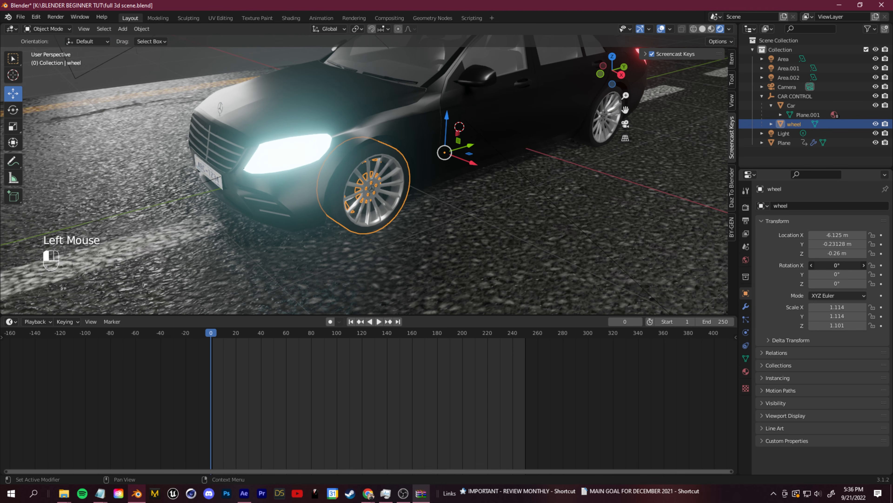
pyautogui.moveTo(837, 265); pyautogui.dragTo(873, 265)
pyautogui.hotkey('ctrl', 'z')
pyautogui.hotkey('ctrl', 'z')
pyautogui.hotkey('ctrl', 'z')
pyautogui.hotkey('ctrl', 'z')
# Set the wheel's origin to its geometry, test its X rotation, and undo the test rotation
pyautogui.moveTo(436, 172); pyautogui.dragTo(396, 193, button='middle')
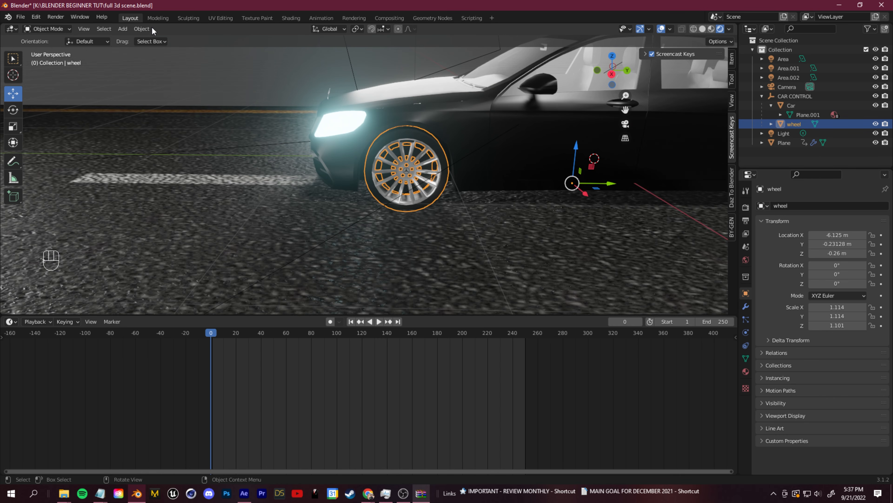
pyautogui.scroll(1, 475, 197)
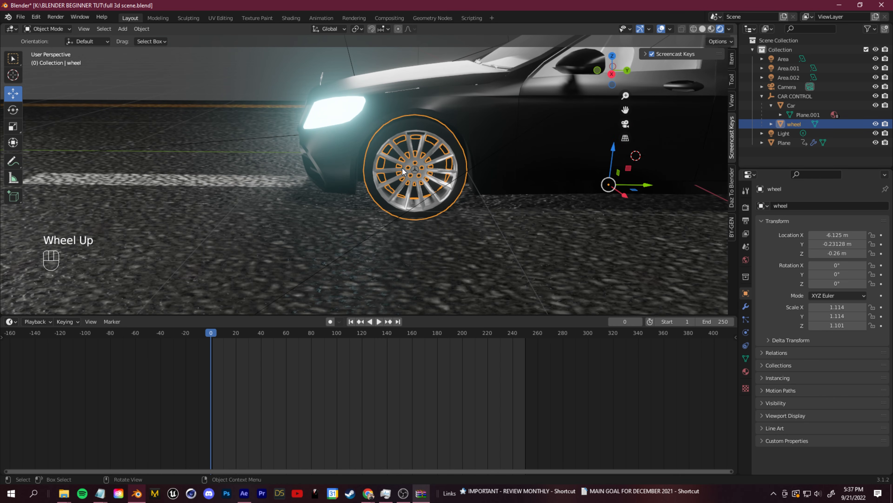
pyautogui.click(796, 125)
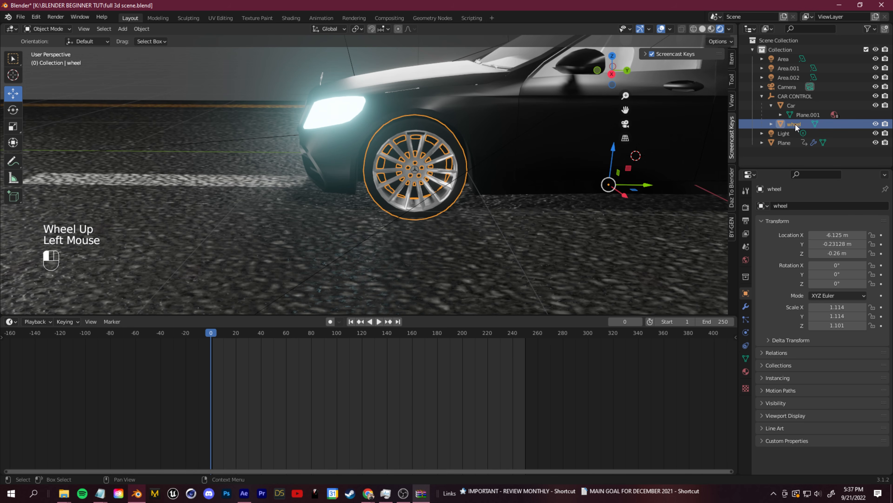
pyautogui.click(142, 30)
pyautogui.moveTo(165, 47)
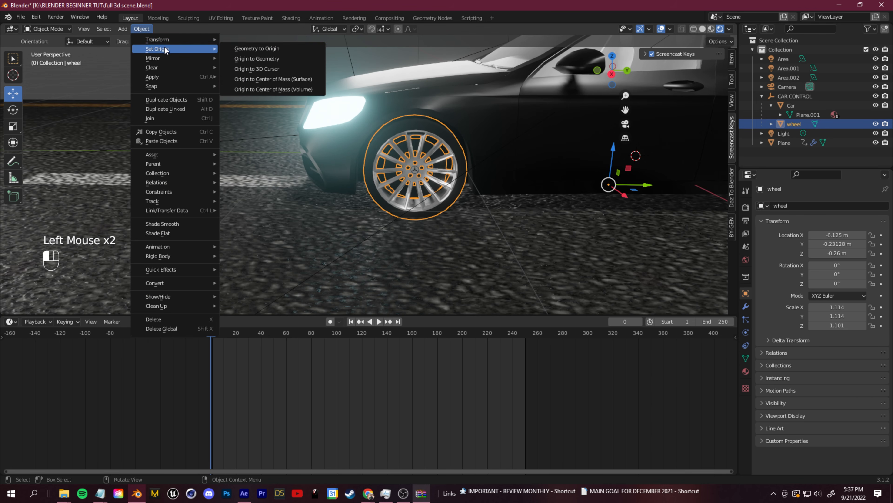
pyautogui.click(247, 59)
pyautogui.moveTo(514, 223); pyautogui.dragTo(428, 167, button='middle')
pyautogui.moveTo(841, 263); pyautogui.dragTo(791, 274)
pyautogui.hotkey('ctrl', 'z')
pyautogui.hotkey('ctrl', 'z')
# Place the 3D cursor at the centre of the wheel's hub and set the wheel's origin to the 3D cursor
pyautogui.scroll(2, 532, 171)
pyautogui.keyDown('shift'); pyautogui.moveTo(532, 171); pyautogui.dragTo(489, 245, button='middle'); pyautogui.keyUp('shift')
pyautogui.scroll(1, 499, 196)
pyautogui.click(14, 78)
pyautogui.click(395, 164)
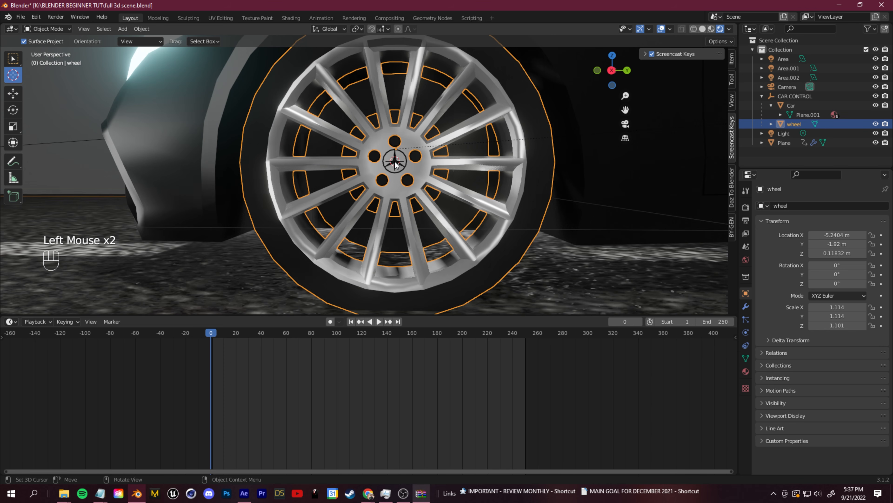
pyautogui.click(141, 29)
pyautogui.moveTo(203, 52)
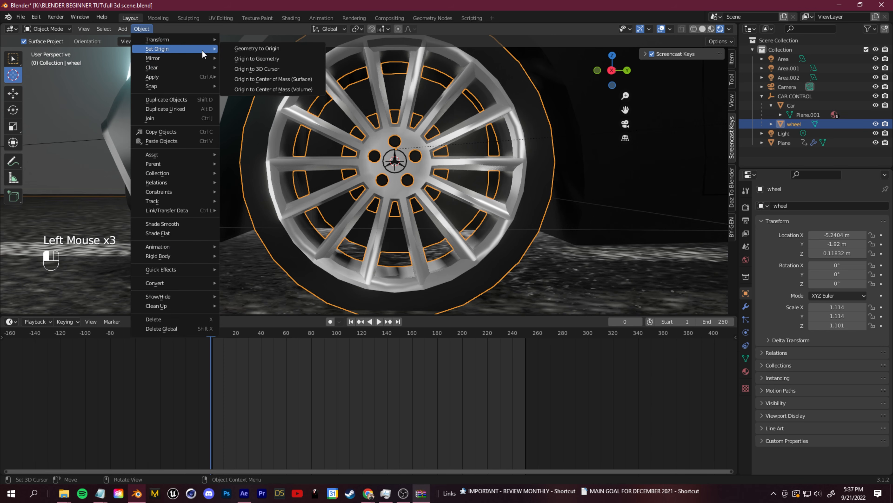
pyautogui.click(261, 72)
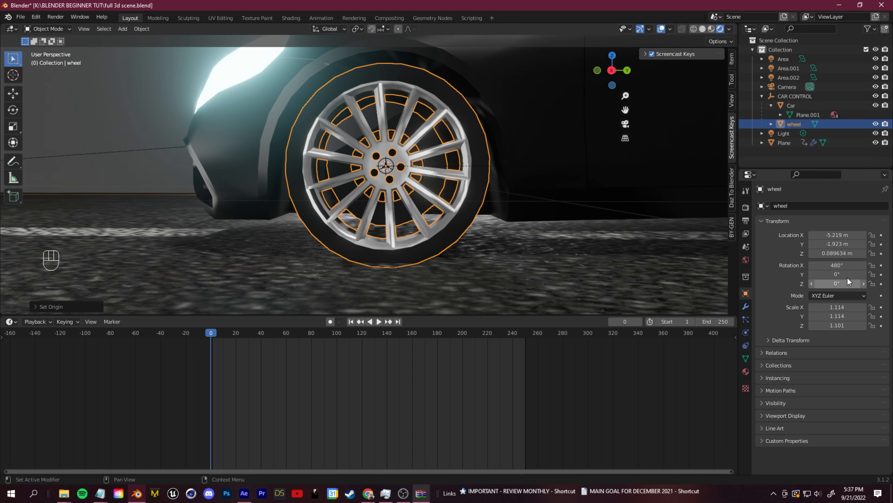
# Test the wheel's X rotation around its hub origin, and undo the test rotations
pyautogui.moveTo(837, 265); pyautogui.dragTo(855, 265)
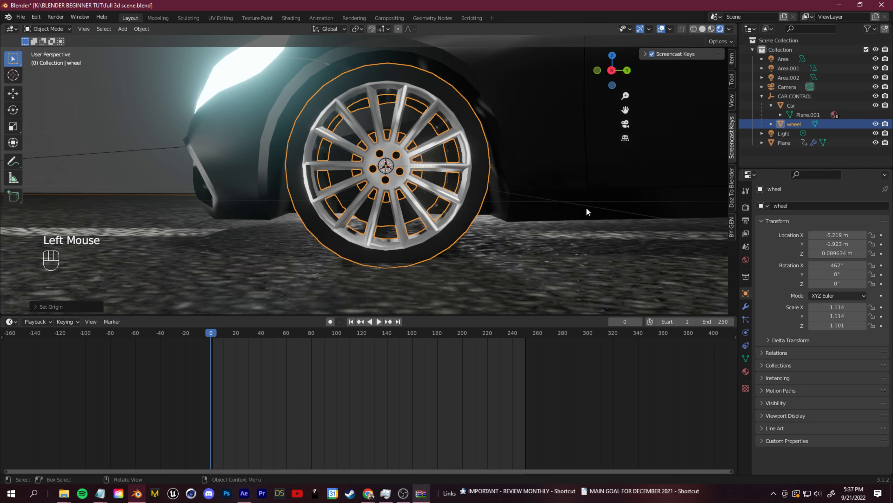
pyautogui.hotkey('ctrl', 'z')
pyautogui.scroll(-2, 586, 210)
pyautogui.moveTo(586, 209); pyautogui.dragTo(247, 297, button='middle')
pyautogui.moveTo(214, 336); pyautogui.dragTo(211, 355)
pyautogui.moveTo(828, 265); pyautogui.dragTo(761, 265)
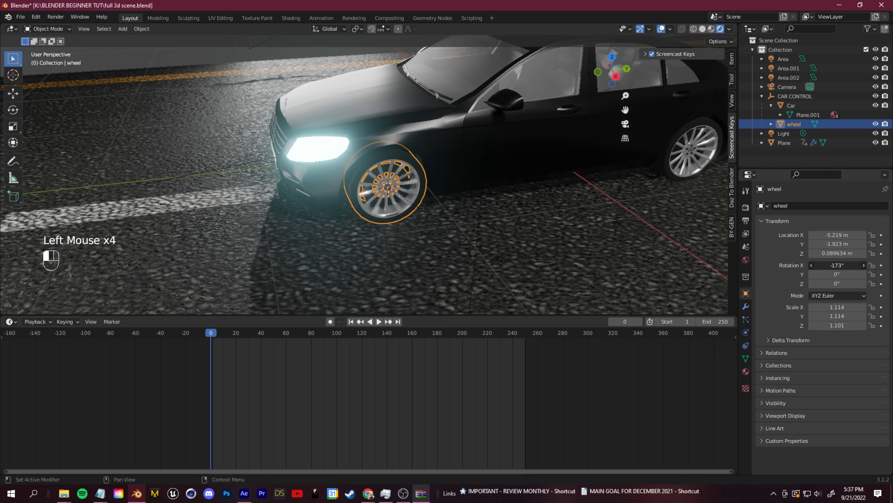
pyautogui.hotkey('ctrl', 'z')
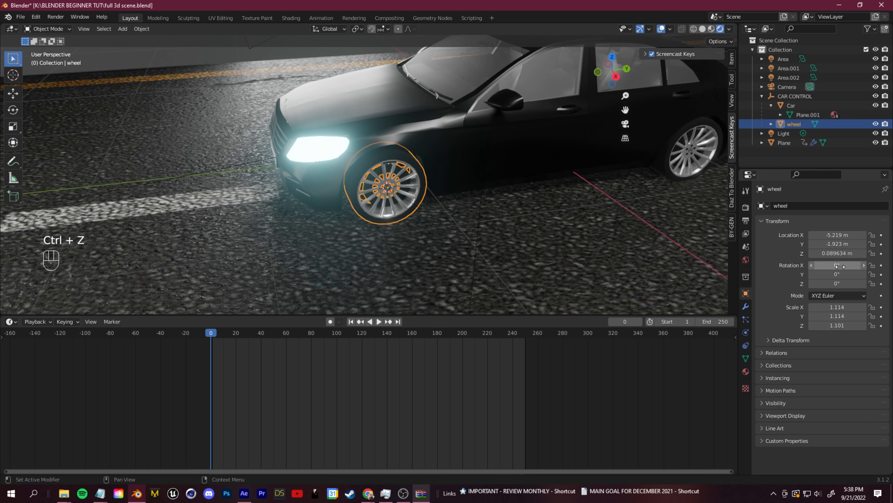
# Keyframe the wheel's X rotation at 0° on frame 0 and at -2942° on frame 249
pyautogui.press('i')
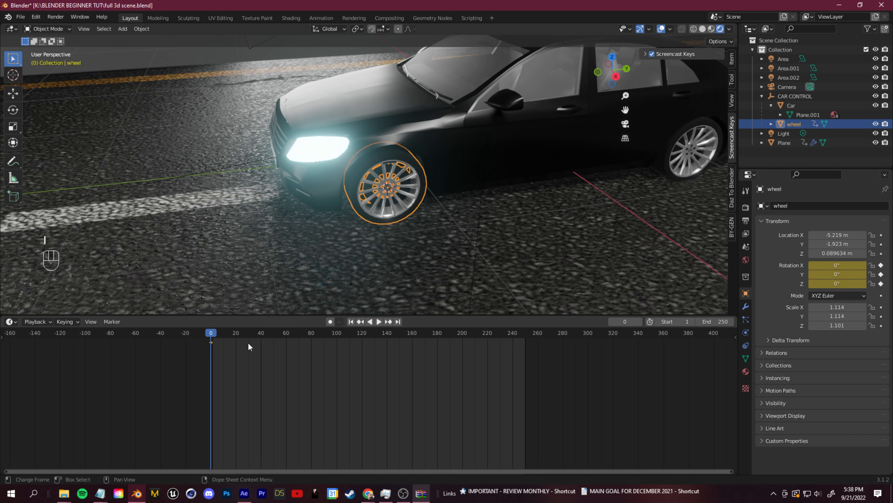
pyautogui.click(523, 333)
pyautogui.click(838, 265)
pyautogui.write('-40')
pyautogui.press('Return')
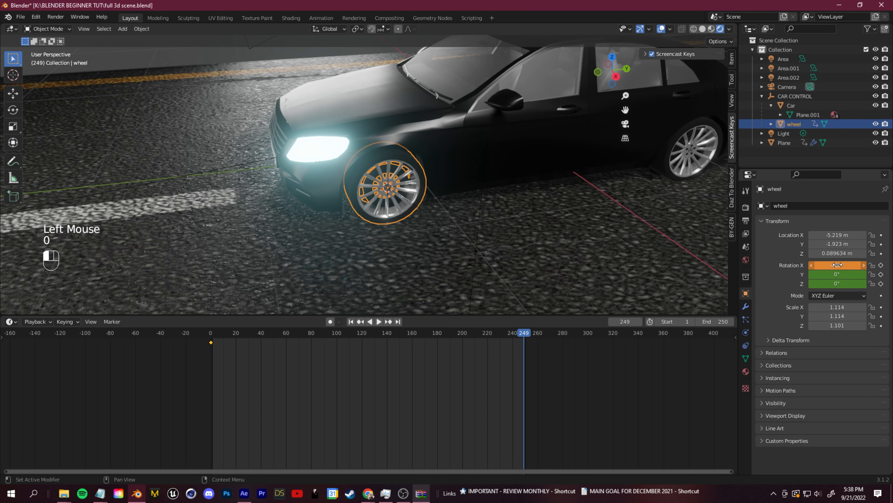
pyautogui.press('i')
# Move the wheel's first rotation keyframe before frame 0 and its last one past frame 250, and play the animation
pyautogui.moveTo(557, 351); pyautogui.dragTo(173, 373)
pyautogui.press('space')
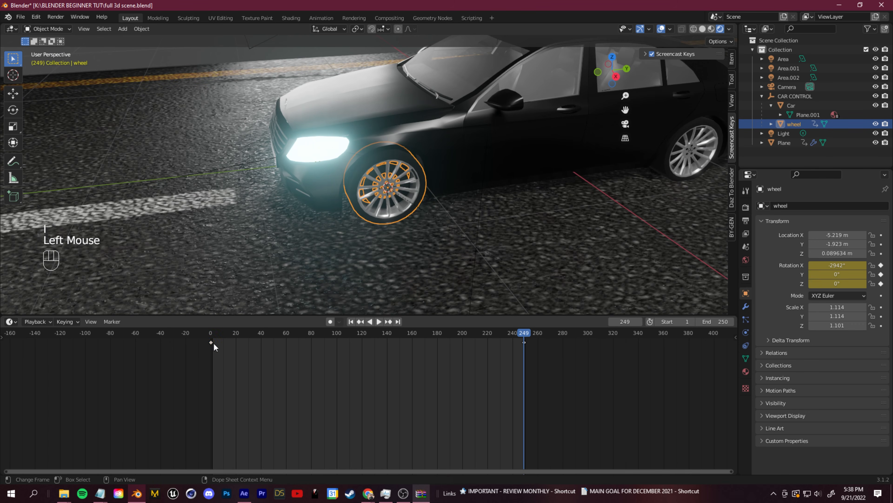
pyautogui.moveTo(213, 343); pyautogui.dragTo(170, 350)
pyautogui.click(524, 342)
pyautogui.moveTo(526, 343); pyautogui.dragTo(211, 366)
pyautogui.press('space')
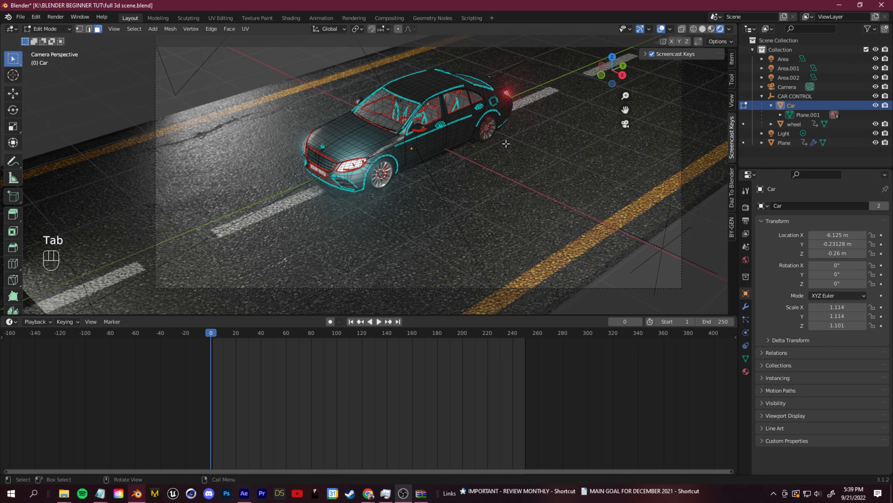
# Select all linked geometry of the rear wheel in the Car mesh, starting from faces on its rim
pyautogui.scroll(1, 506, 144)
pyautogui.moveTo(505, 143); pyautogui.dragTo(404, 169, button='middle')
pyautogui.scroll(2, 505, 191)
pyautogui.scroll(1, 405, 169)
pyautogui.click(404, 169)
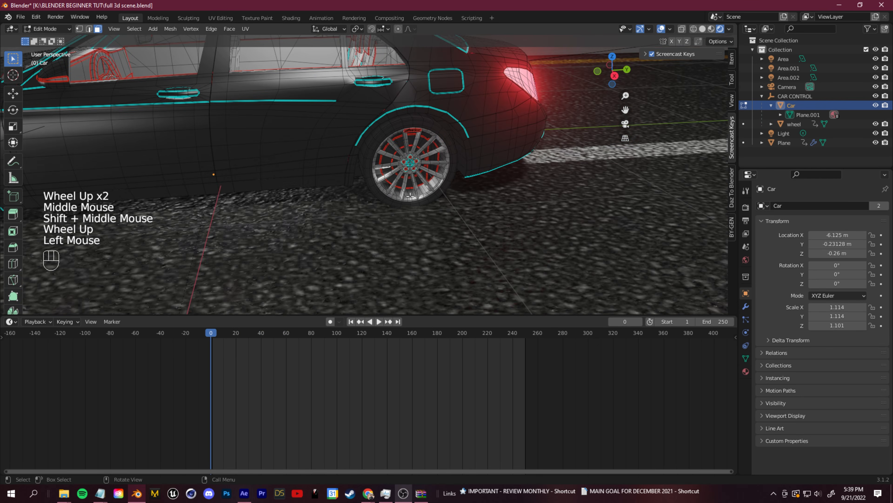
pyautogui.scroll(2, 404, 168)
pyautogui.click(403, 168)
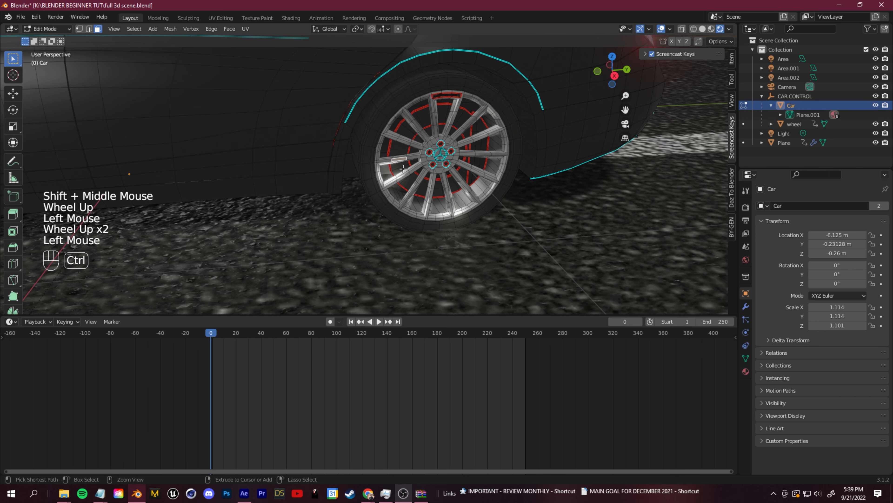
pyautogui.hotkey('ctrl', 'k')
pyautogui.keyDown('ctrl'); pyautogui.click(428, 166); pyautogui.keyUp('ctrl')
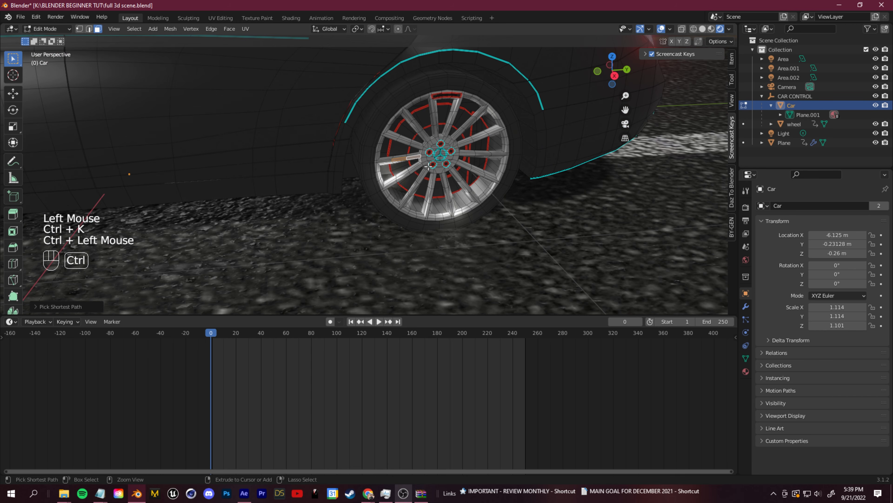
pyautogui.scroll(2, 427, 166)
pyautogui.keyDown('shift'); pyautogui.click(427, 166); pyautogui.keyUp('shift')
pyautogui.hotkey('ctrl', 'l')
pyautogui.click(134, 28)
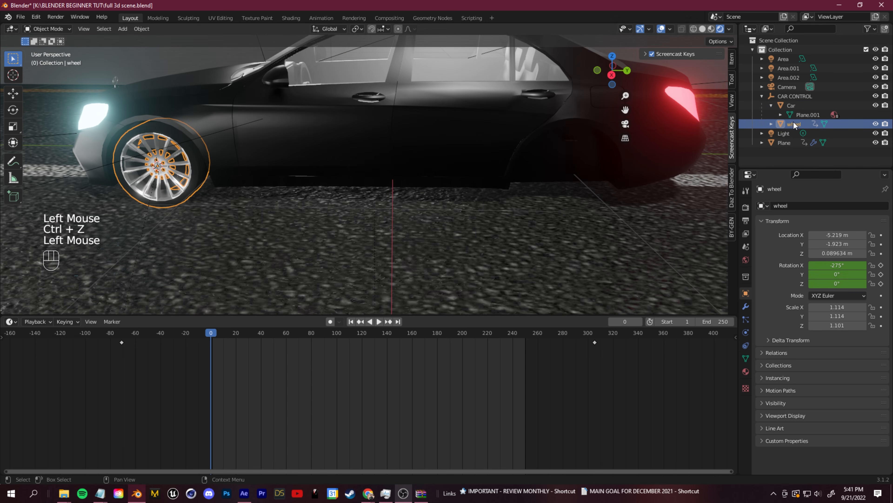
# Duplicate the animated wheel along the Y axis into the rear wheel arch, at about Y 1.31 m, and play the animation
pyautogui.hotkey('shift', 'd')
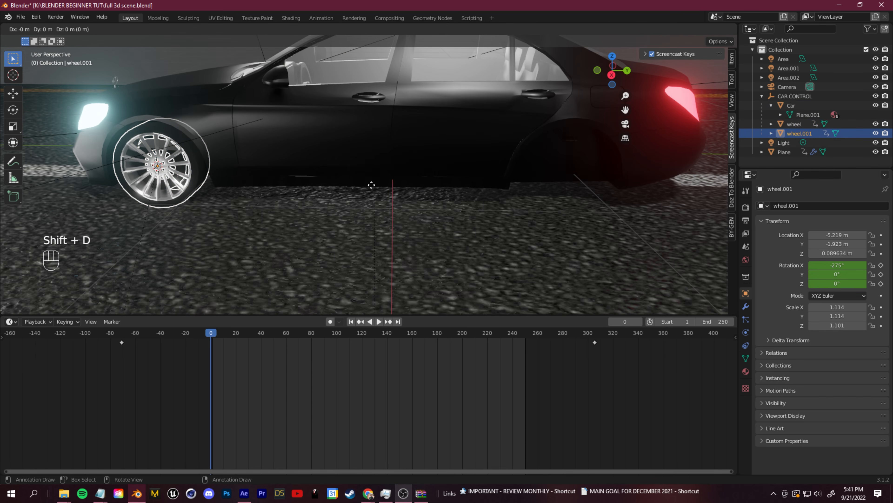
pyautogui.press('y')
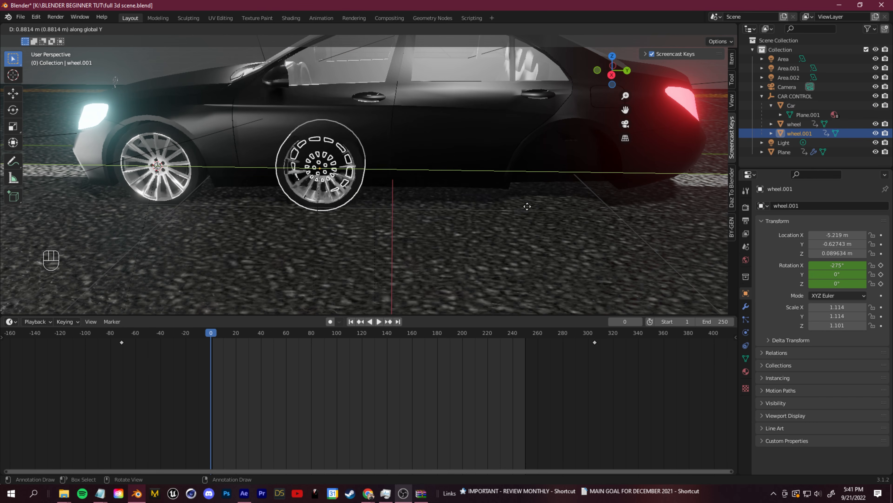
pyautogui.click(49, 202)
pyautogui.moveTo(473, 370); pyautogui.dragTo(230, 371)
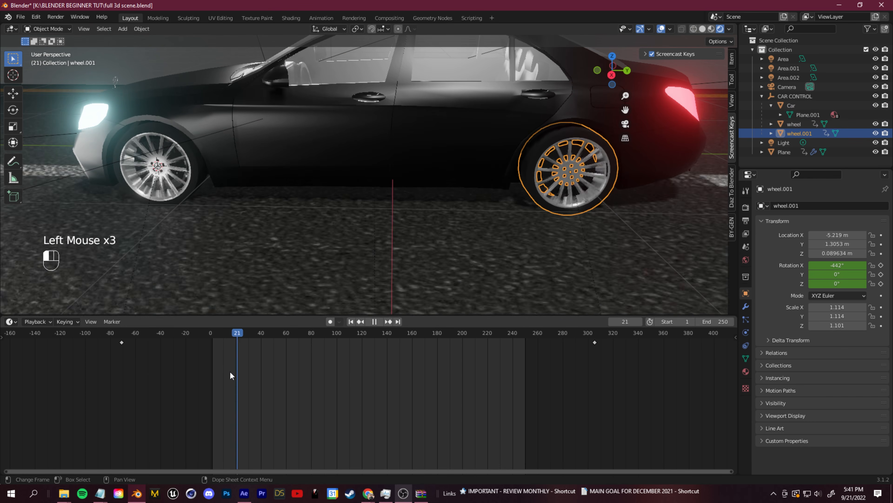
pyautogui.press('space')
pyautogui.click(370, 390)
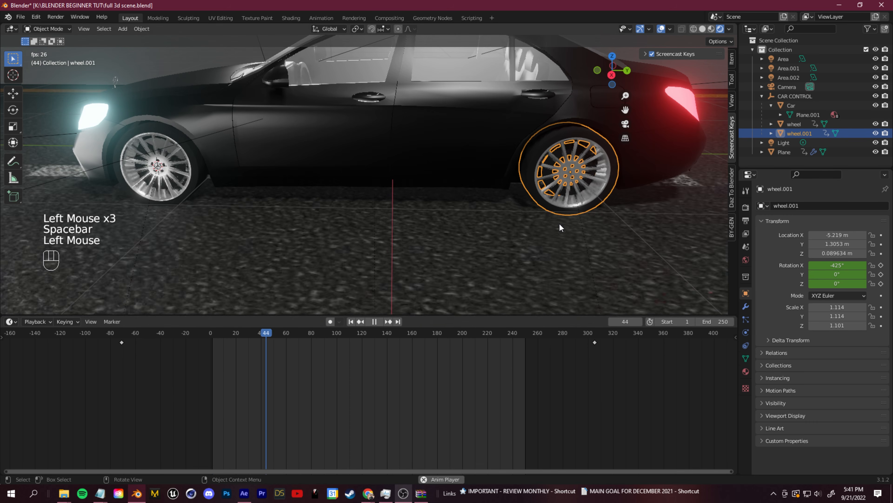
pyautogui.click(624, 129)
pyautogui.click(561, 393)
pyautogui.click(614, 274)
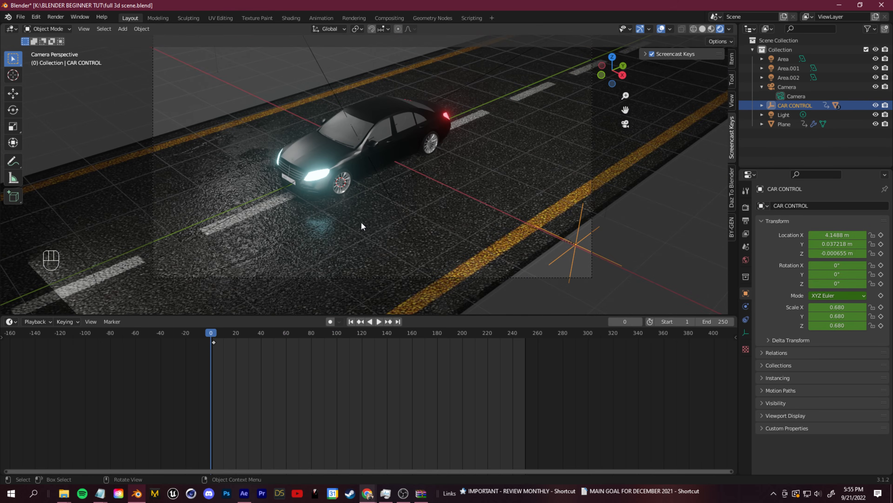
# Play the animation through the camera to check the spinning wheels and the moving road
pyautogui.scroll(-2, 361, 221)
pyautogui.scroll(2, 305, 219)
pyautogui.keyDown('shift'); pyautogui.moveTo(306, 220); pyautogui.dragTo(353, 215, button='middle'); pyautogui.keyUp('shift')
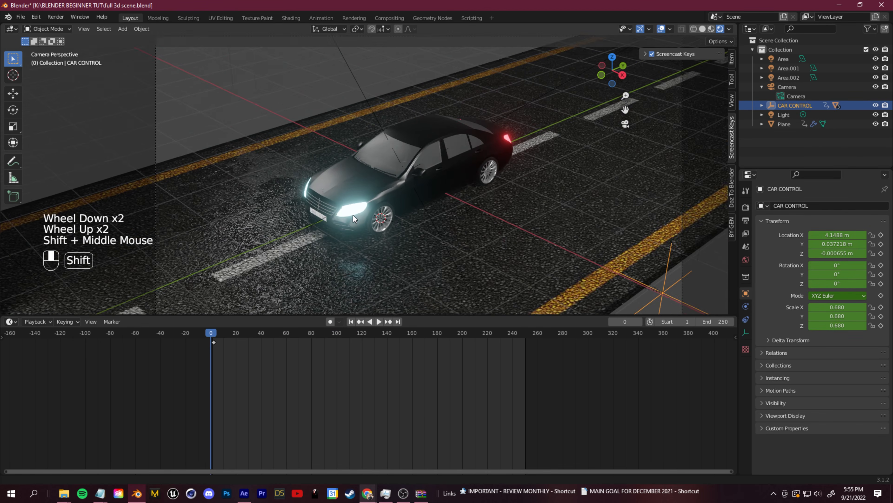
pyautogui.scroll(-2, 325, 215)
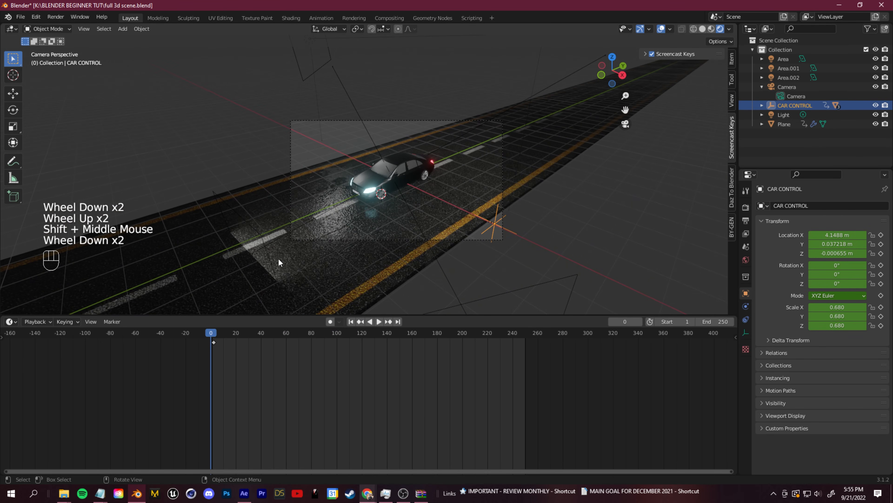
pyautogui.click(533, 383)
pyautogui.press('space')
pyautogui.scroll(4, 444, 268)
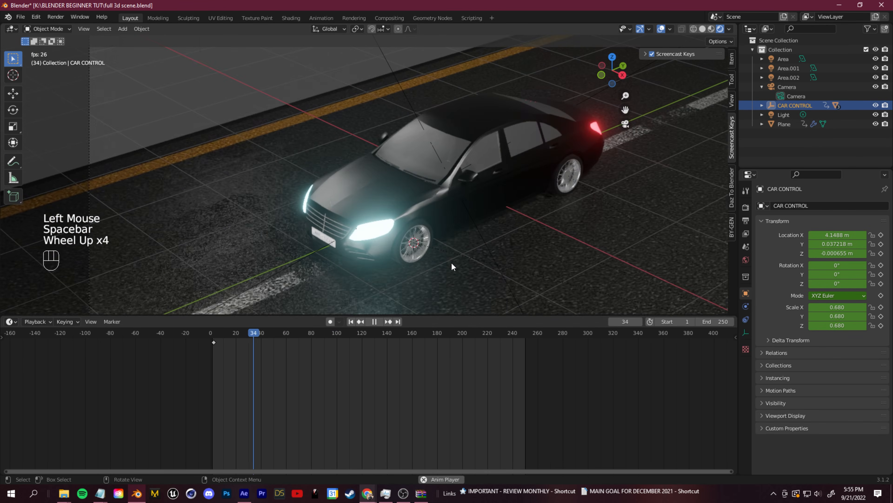
# Delete the CAR CONTROL keyframe at frame 1, deselect the object, and replay the animation in the camera view
pyautogui.click(212, 340)
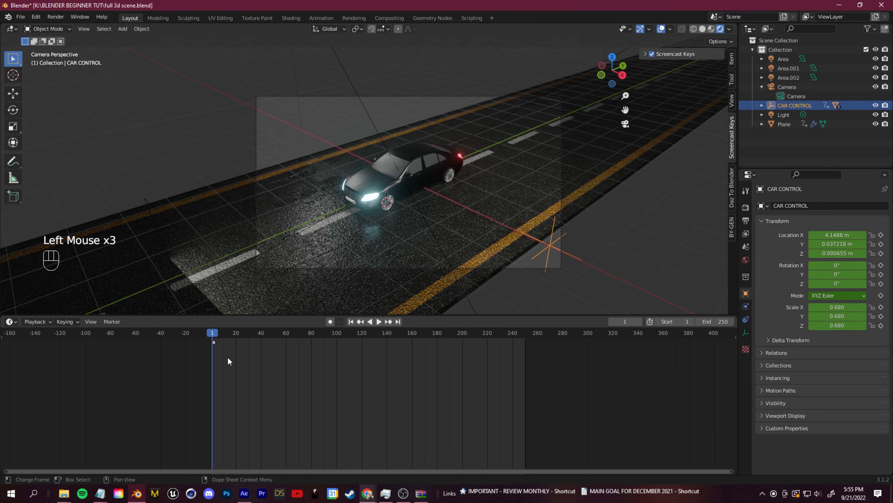
pyautogui.press('BackSpace')
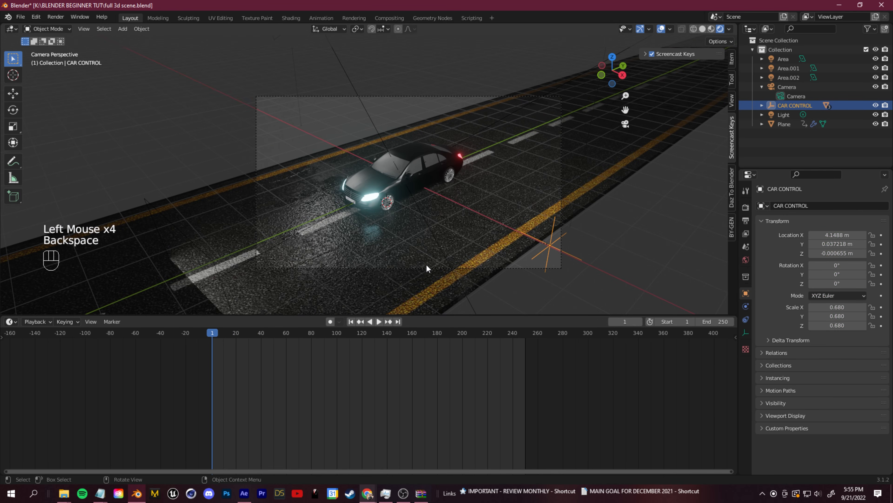
pyautogui.click(640, 267)
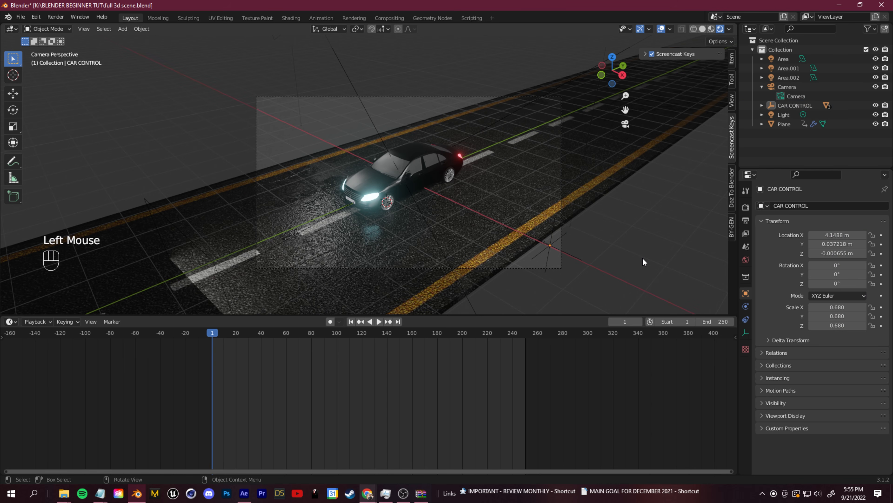
pyautogui.scroll(1, 511, 267)
pyautogui.scroll(1, 513, 262)
pyautogui.press('space')
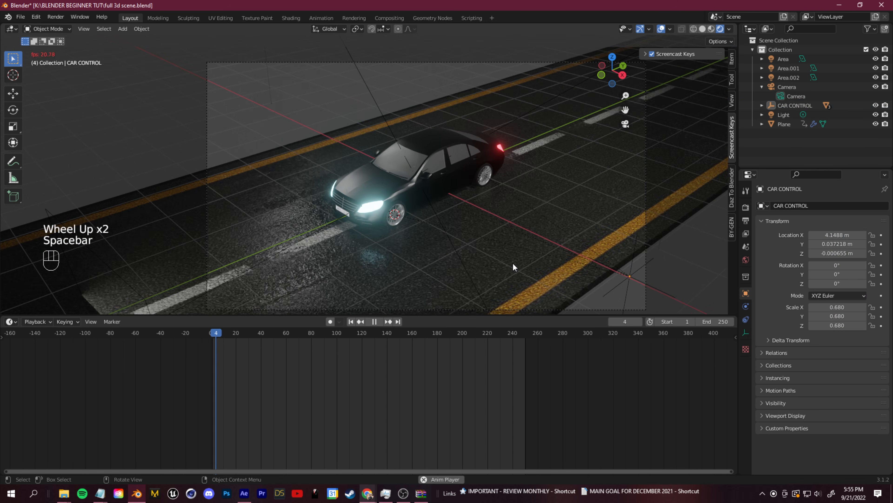
pyautogui.scroll(-1, 494, 265)
pyautogui.scroll(1, 465, 266)
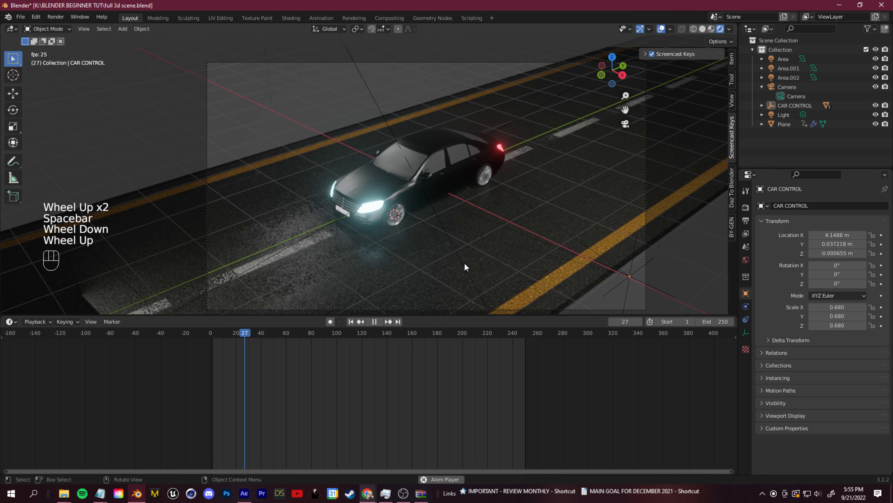
# Select the car body, stop the playback and return to frame 1
pyautogui.click(404, 208)
pyautogui.click(479, 242)
pyautogui.click(410, 196)
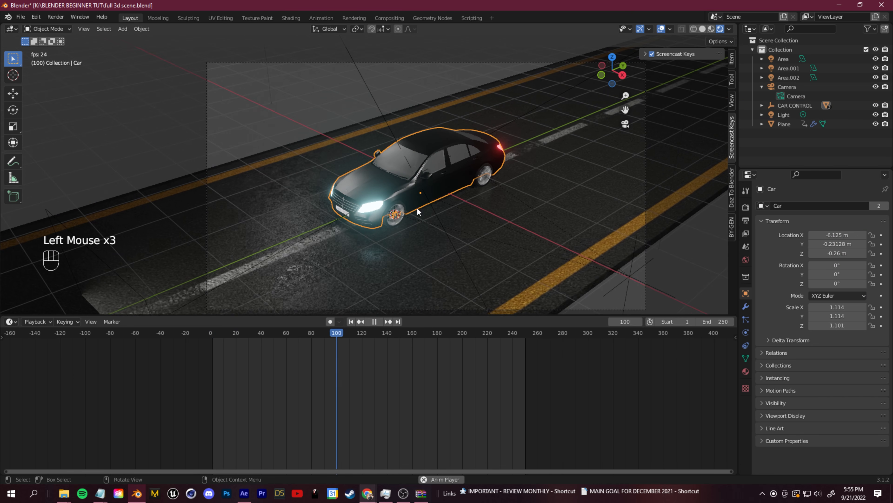
pyautogui.press('space')
pyautogui.click(350, 322)
pyautogui.click(409, 193)
pyautogui.click(399, 186)
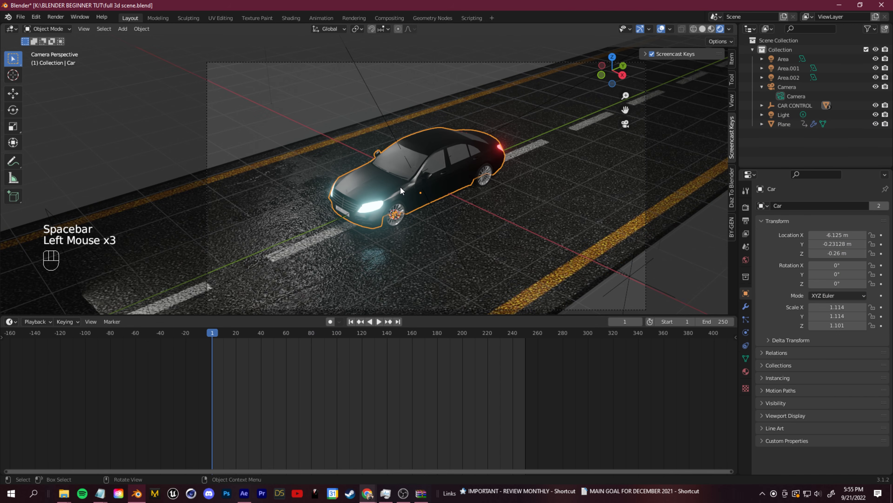
# Change the timeline area to the Graph Editor, keeping the car body selected
pyautogui.click(10, 321)
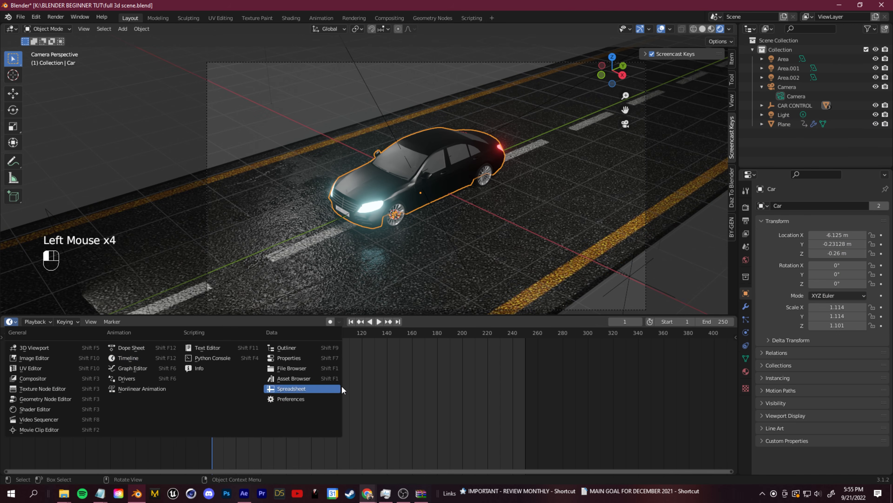
pyautogui.click(14, 323)
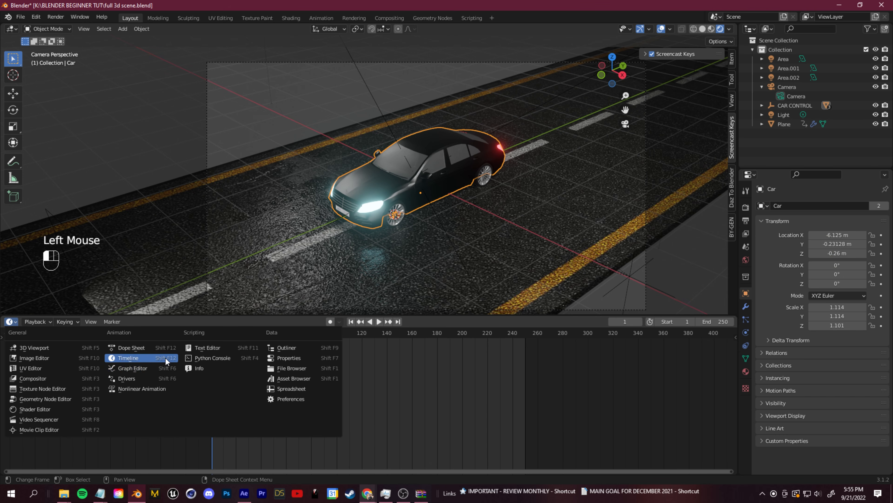
pyautogui.click(150, 367)
pyautogui.scroll(-2, 317, 340)
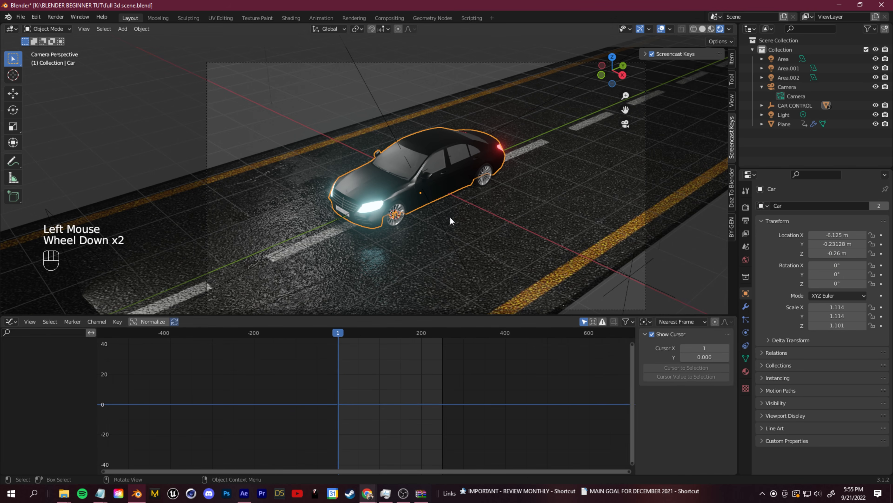
pyautogui.click(435, 194)
pyautogui.click(436, 194)
pyautogui.scroll(-1, 35, 404)
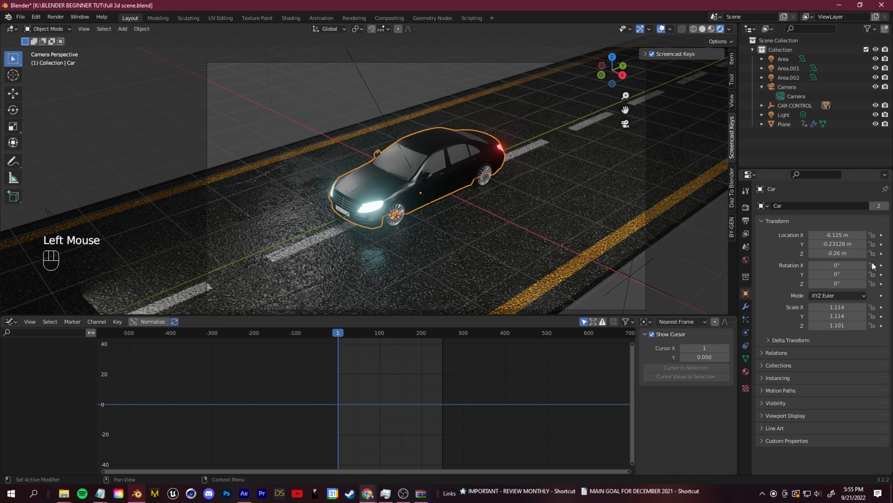
# Keyframe the car body's Z location at frame 1 and select its Z Location curve
pyautogui.moveTo(837, 253); pyautogui.dragTo(812, 253)
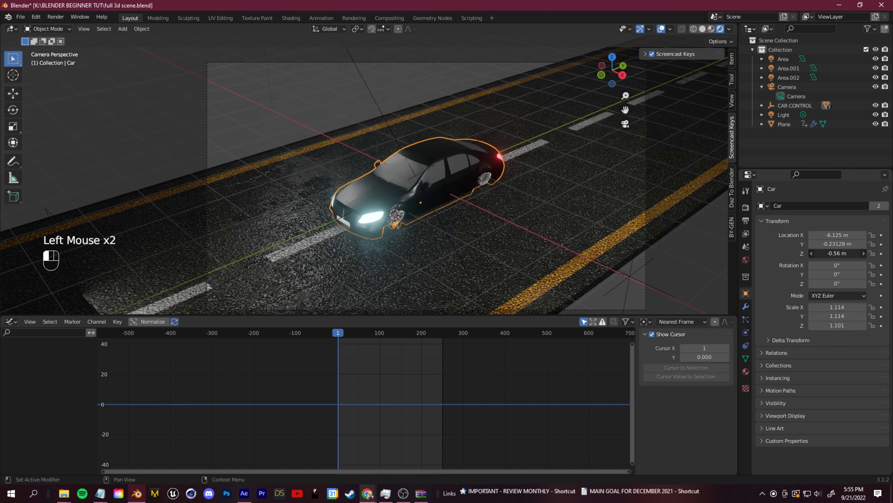
pyautogui.hotkey('ctrl', 'z')
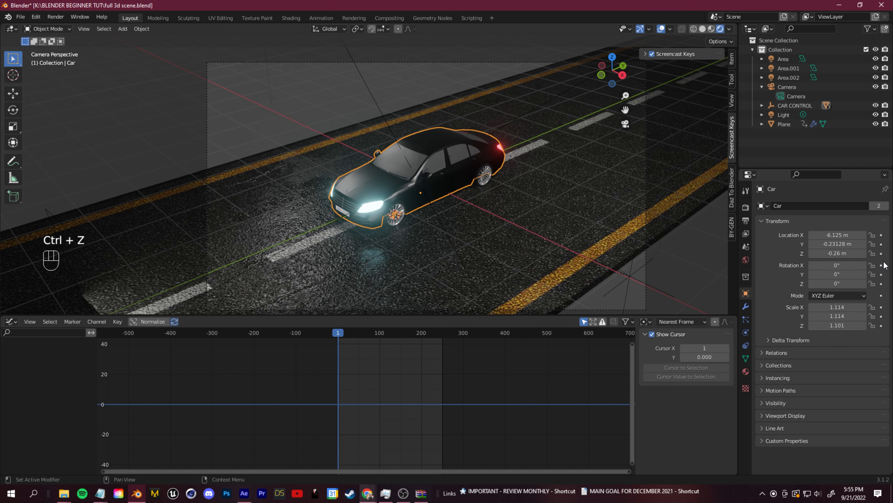
pyautogui.click(881, 253)
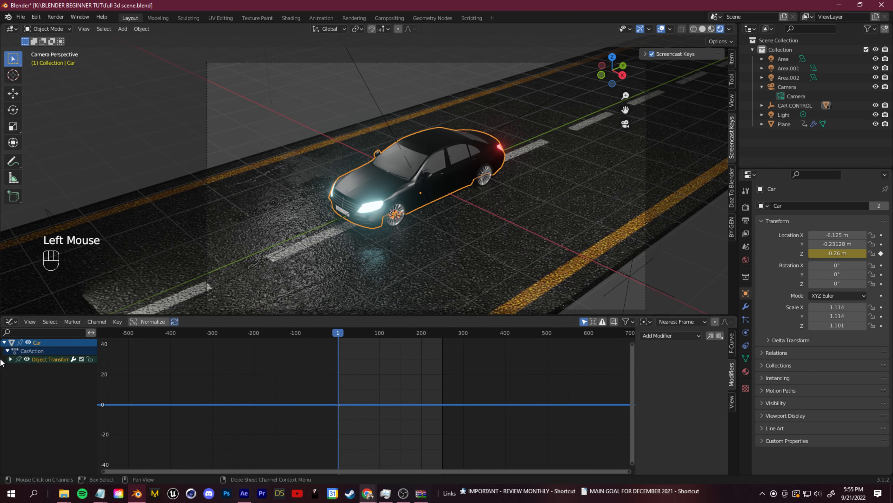
pyautogui.doubleClick(40, 366)
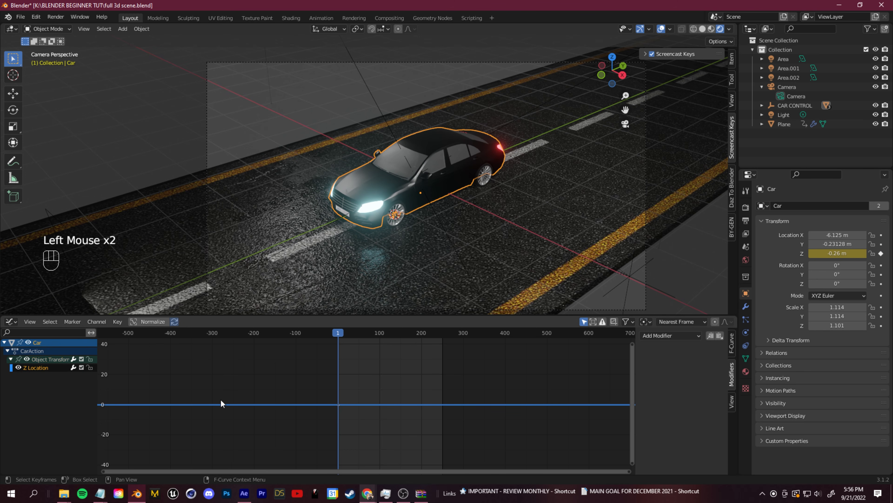
# Add a Noise modifier to the car body's Z Location curve
pyautogui.press('n')
pyautogui.press('n')
pyautogui.press('n')
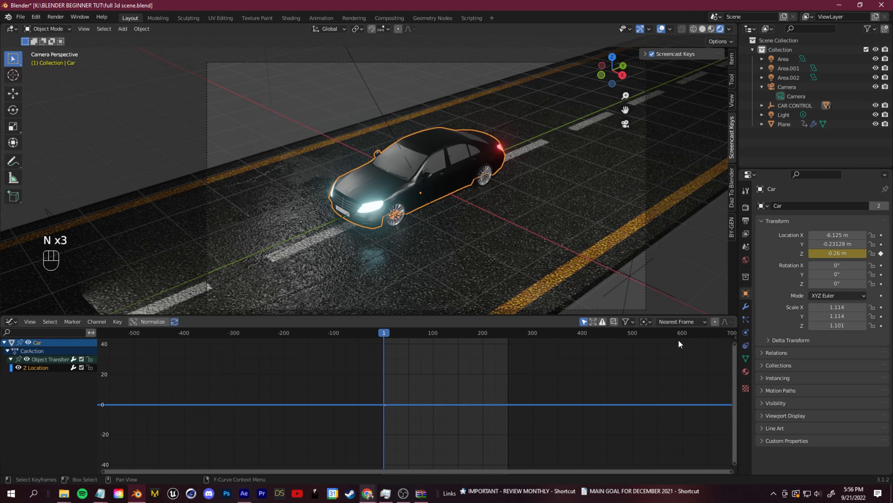
pyautogui.press('n')
pyautogui.press('n')
pyautogui.press('n')
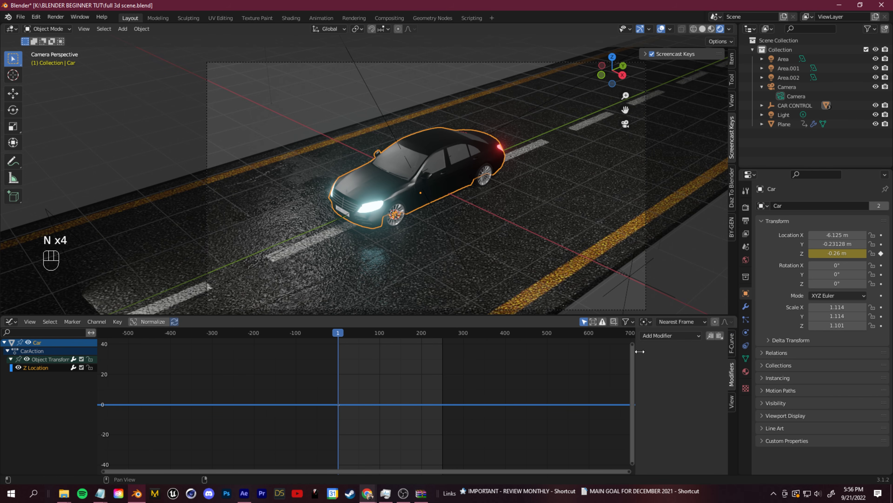
pyautogui.click(734, 344)
pyautogui.click(734, 369)
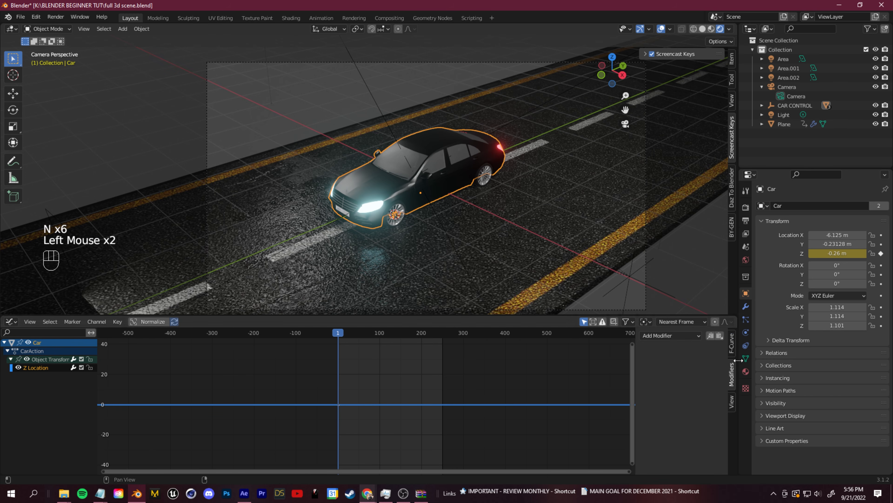
pyautogui.click(673, 335)
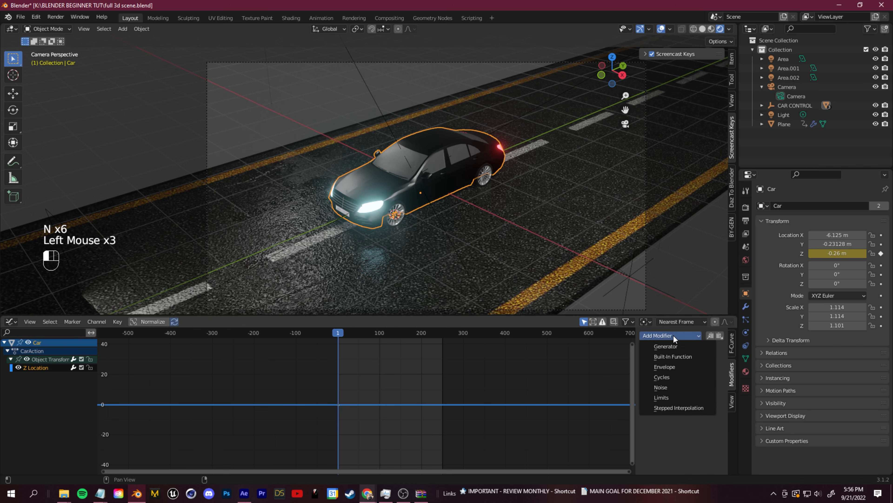
pyautogui.click(670, 388)
pyautogui.scroll(2, 359, 415)
pyautogui.scroll(8, 360, 415)
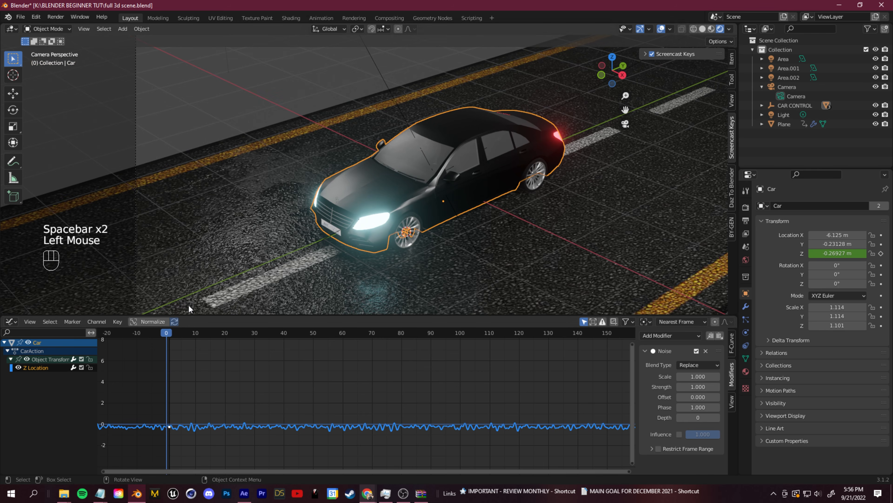
# Set the Noise modifier's scale to 19.5 and its strength to 0.2 on the car body's Z Location curve
pyautogui.moveTo(169, 334)
pyautogui.mouseDown()
pyautogui.moveTo(534, 340)
pyautogui.moveTo(156, 356)
pyautogui.moveTo(157, 344)
pyautogui.mouseUp()
pyautogui.moveTo(690, 376); pyautogui.dragTo(700, 376)
pyautogui.press('space')
pyautogui.press('space')
pyautogui.click(698, 387)
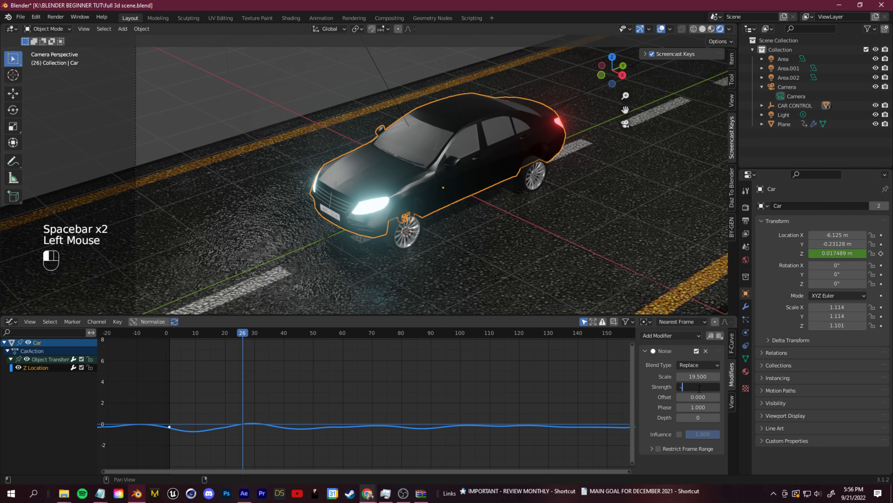
pyautogui.press('BackSpace')
pyautogui.write('0.2')
pyautogui.press('Return')
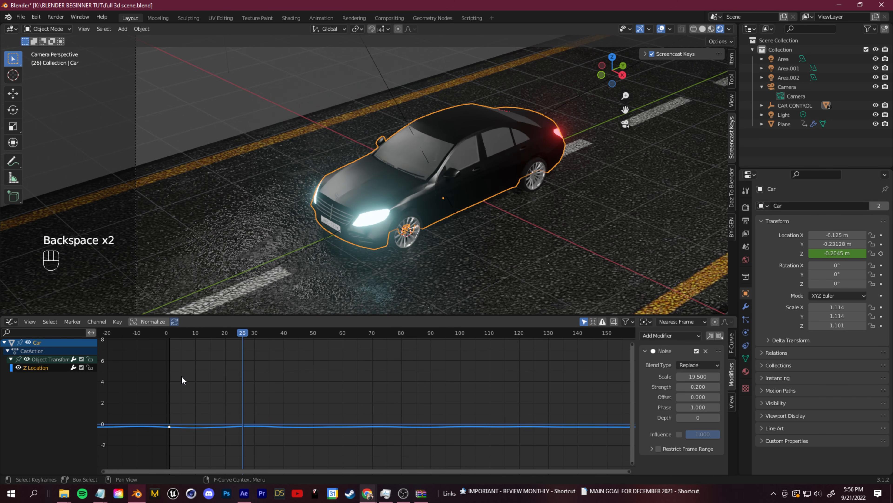
# Play the animation to check how the car body bounces on the road
pyautogui.click(335, 374)
pyautogui.press('space')
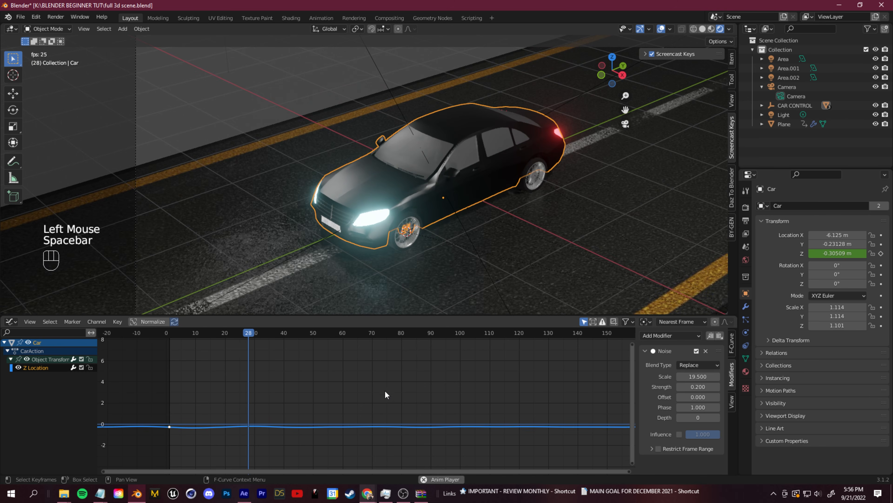
pyautogui.scroll(1, 429, 310)
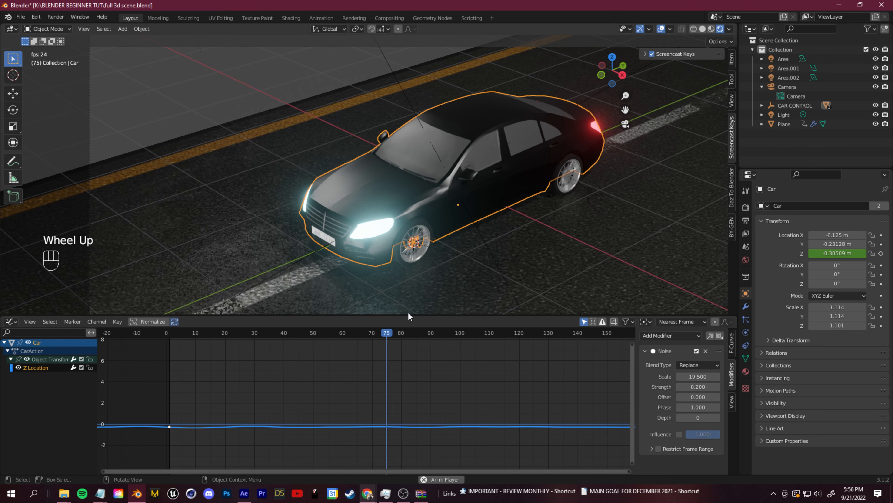
pyautogui.press('space')
pyautogui.scroll(-3, 619, 387)
# Try a different Noise scale on the car body's Z Location curve, preview it, and undo the change
pyautogui.moveTo(688, 377); pyautogui.dragTo(739, 377)
pyautogui.press('space')
pyautogui.press('space')
pyautogui.hotkey('ctrl', 'z')
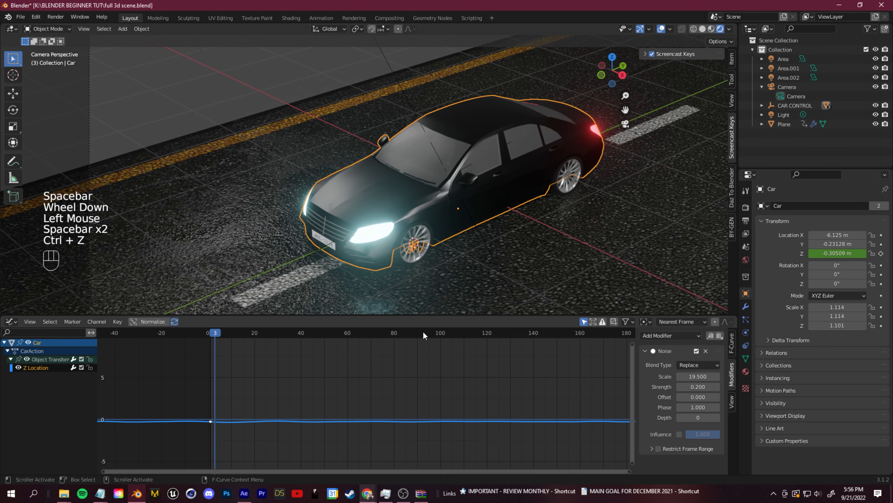
# Replay the animation in the camera view to examine the car body's bounce from near and far
pyautogui.press('space')
pyautogui.scroll(-2, 319, 250)
pyautogui.scroll(1, 337, 261)
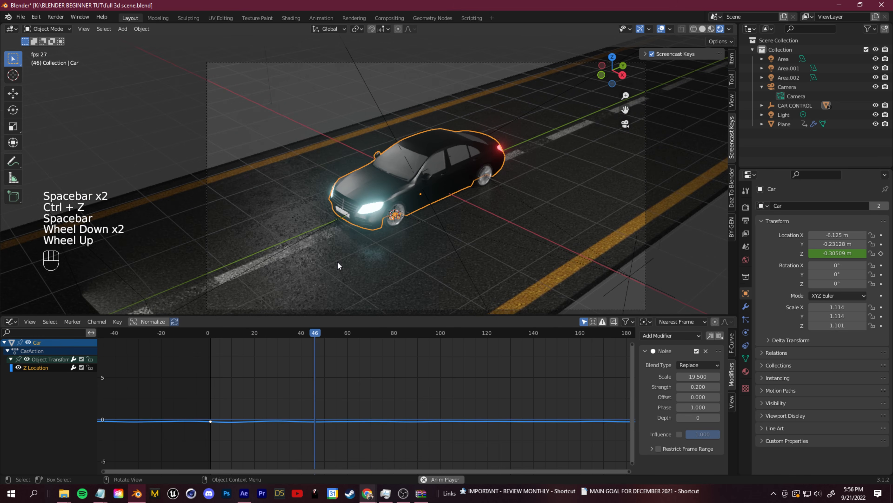
pyautogui.scroll(1, 337, 263)
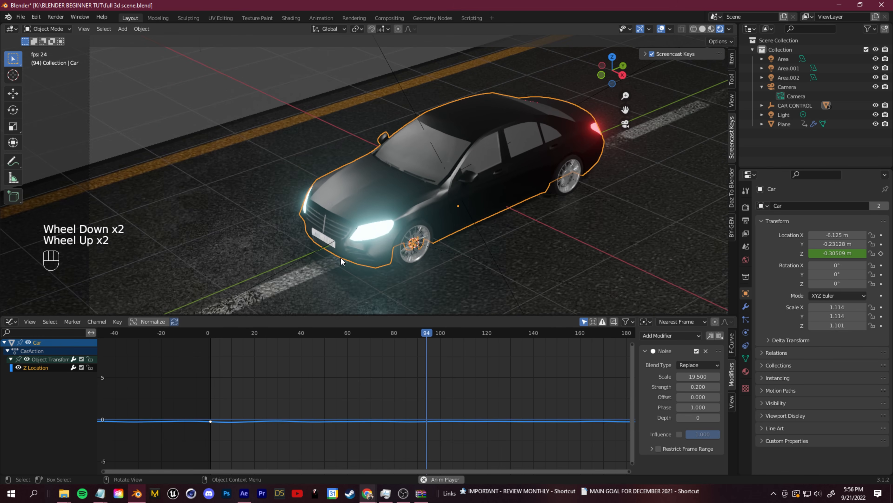
pyautogui.scroll(-2, 339, 259)
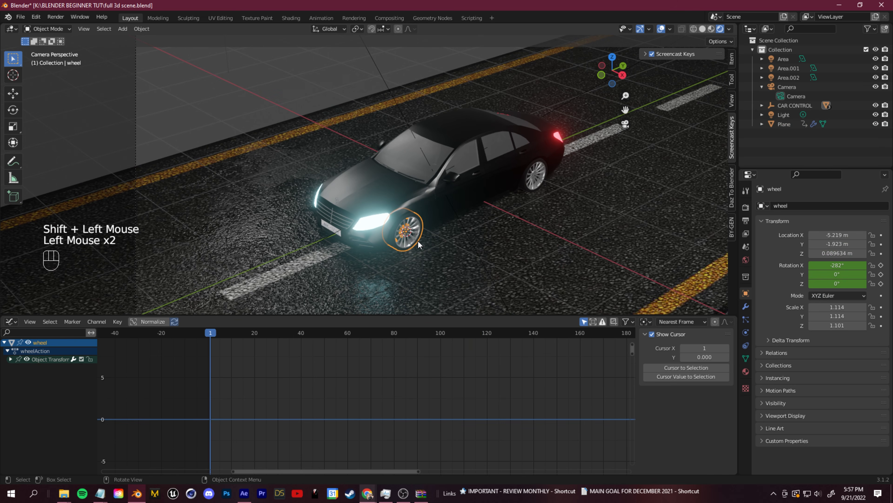
# Keyframe the front wheel's Z location at frame 1 and select its Z Location curve
pyautogui.click(881, 254)
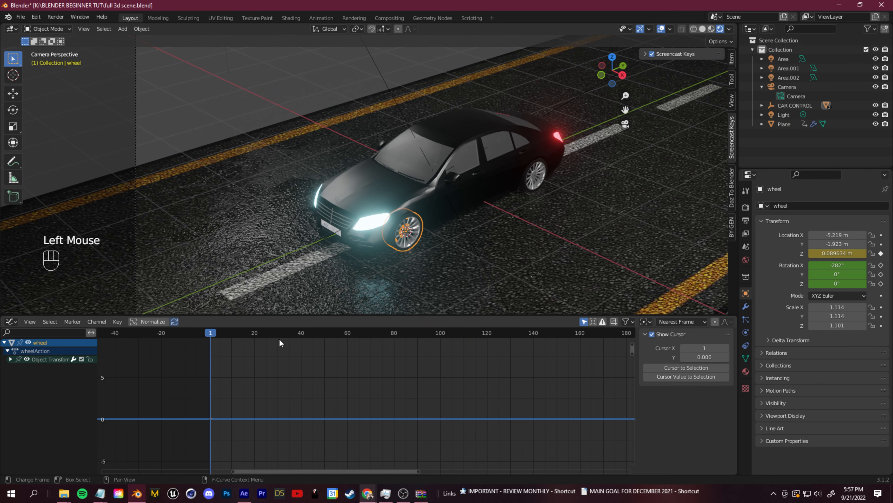
pyautogui.click(11, 359)
pyautogui.click(34, 392)
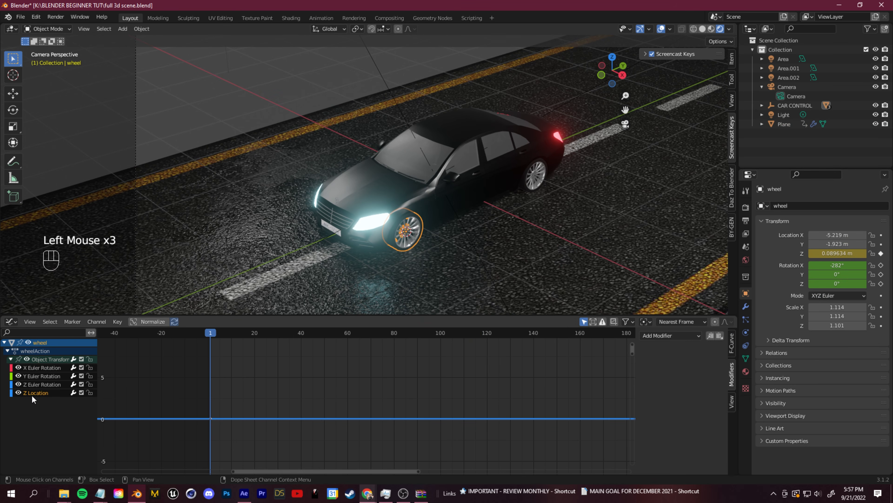
# Add a Noise modifier to the front wheel's Z Location curve and set its strength to 0.1
pyautogui.click(670, 335)
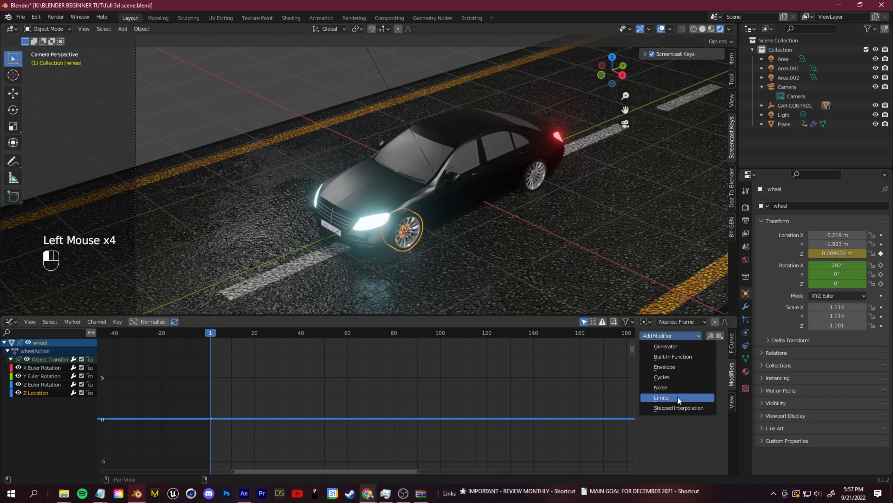
pyautogui.click(686, 387)
pyautogui.press('space')
pyautogui.press('space')
pyautogui.click(699, 386)
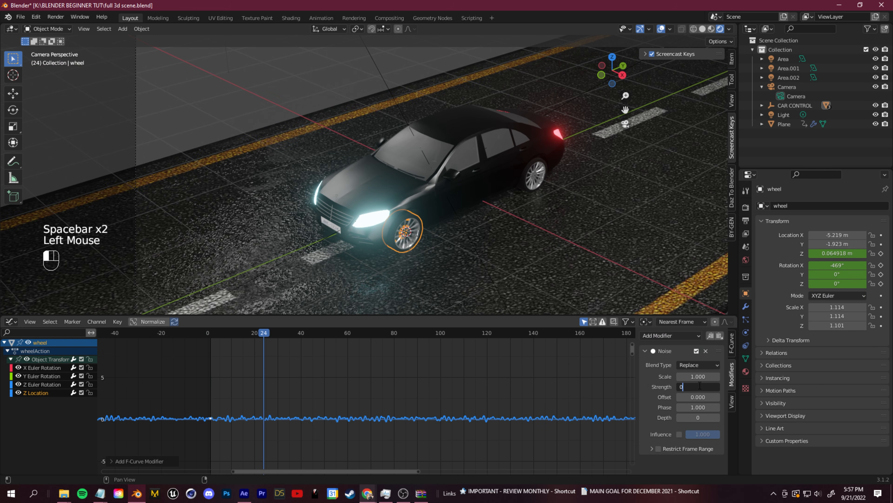
pyautogui.press('BackSpace')
pyautogui.press('BackSpace')
# Play the animation through the camera to check the movement of the wheel, car body and road
pyautogui.press('space')
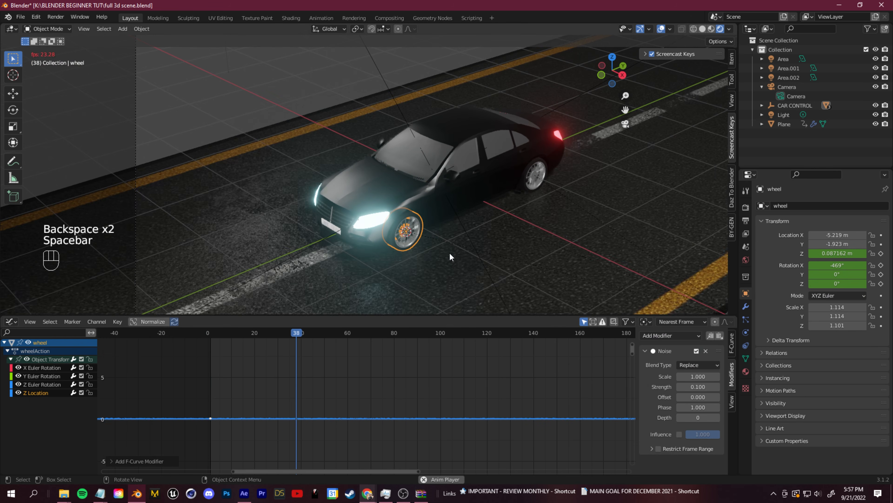
pyautogui.click(543, 304)
pyautogui.click(255, 92)
pyautogui.scroll(2, 389, 268)
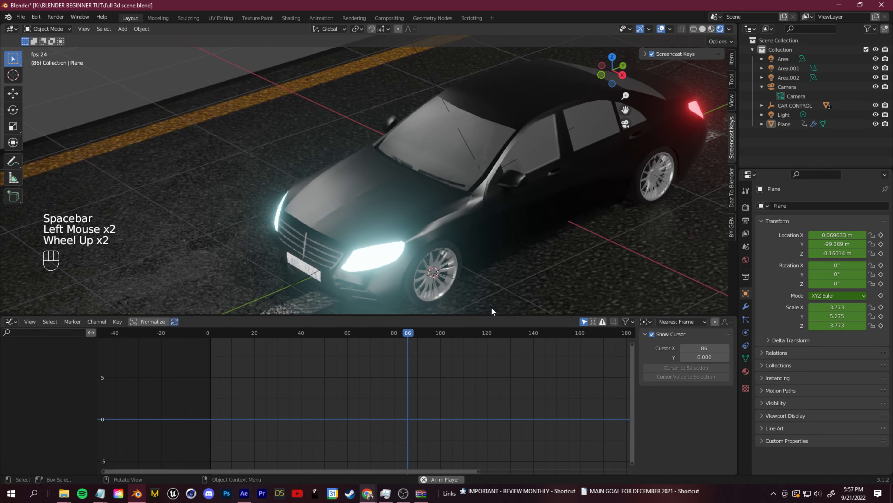
pyautogui.scroll(-1, 491, 306)
pyautogui.click(435, 267)
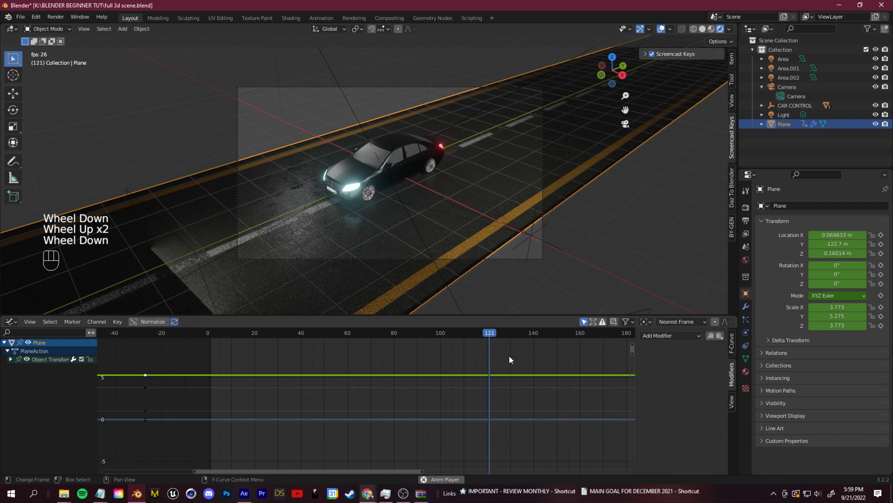
pyautogui.press('space')
pyautogui.press('space')
pyautogui.press('space')
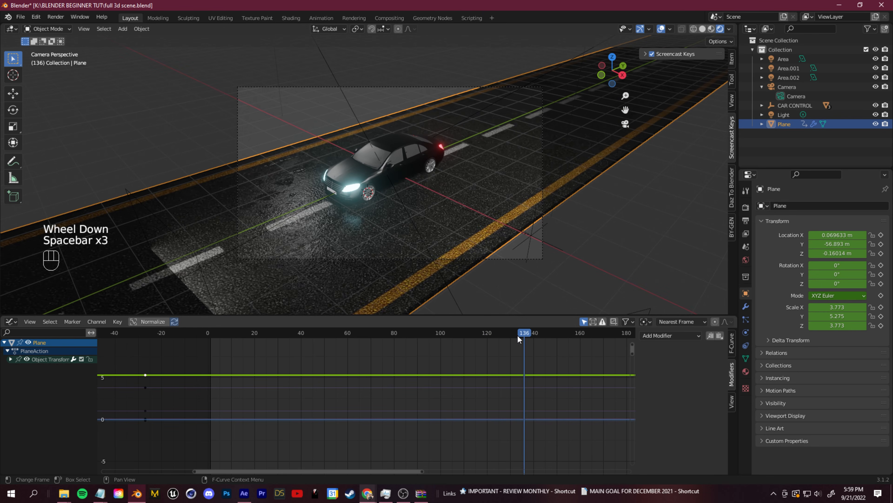
# Inspect the full road from outside the camera at frame 0, and return to the camera view of the car
pyautogui.click(619, 368)
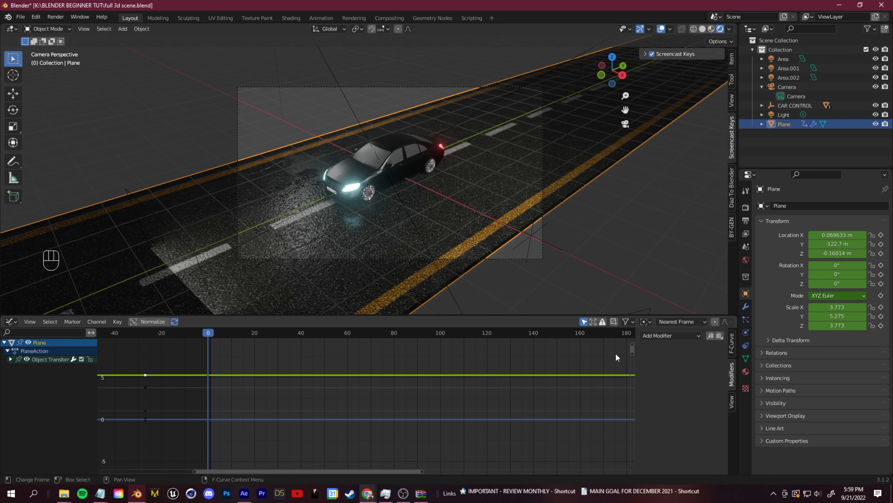
pyautogui.scroll(-3, 468, 161)
pyautogui.moveTo(443, 168); pyautogui.dragTo(540, 161, button='middle')
pyautogui.scroll(-4, 435, 222)
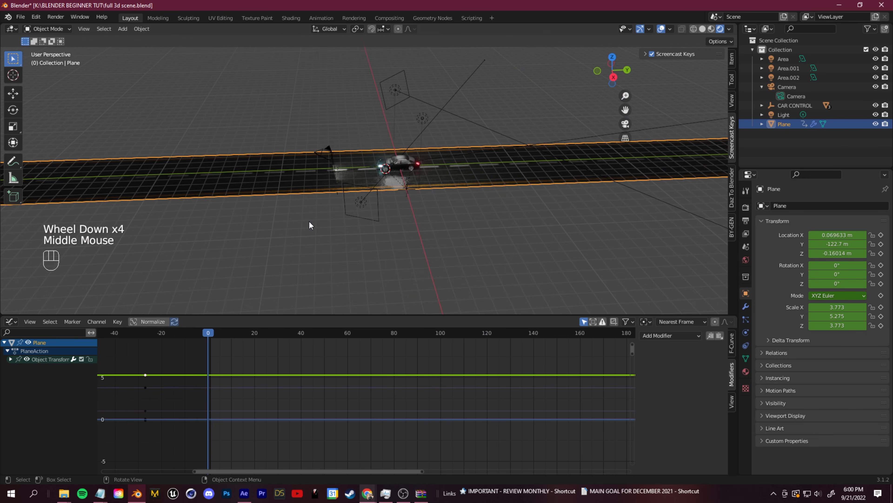
pyautogui.scroll(3, 336, 167)
pyautogui.click(625, 126)
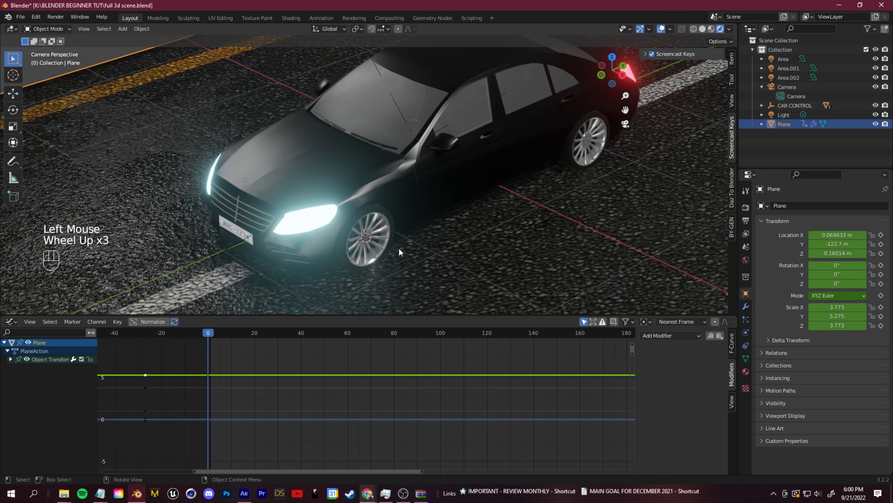
pyautogui.scroll(-3, 387, 225)
pyautogui.scroll(2, 419, 243)
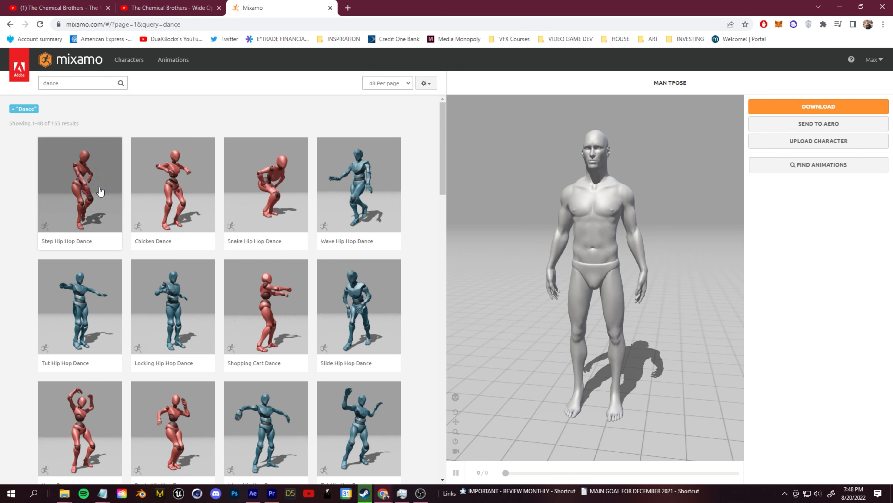
# Preview the Step Hip Hop Dance and Slide Hip Hop Dance animations on the Mixamo character
pyautogui.click(100, 191)
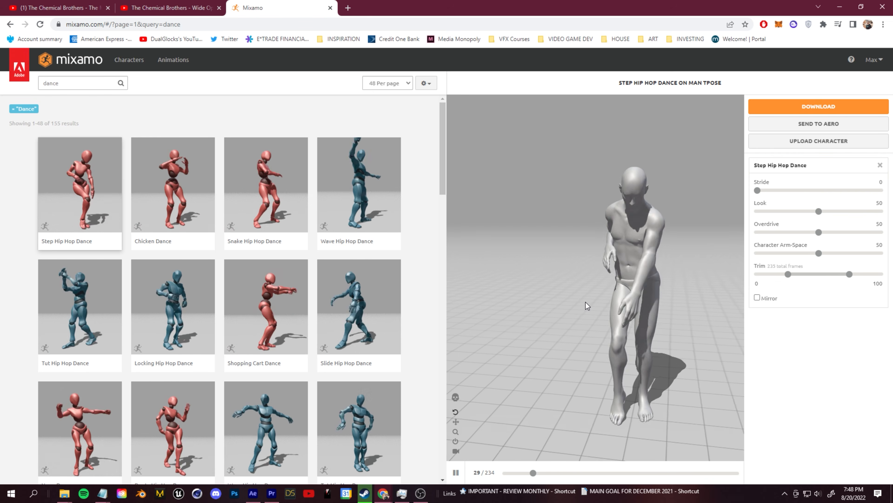
pyautogui.click(321, 359)
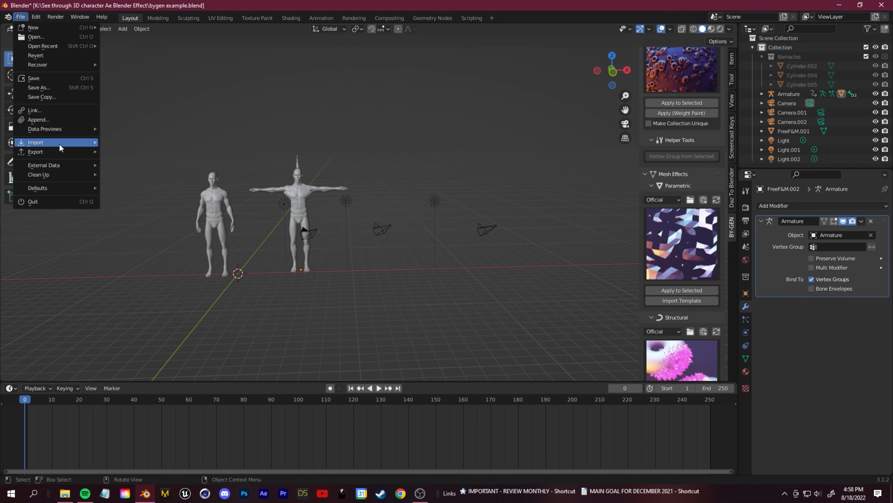
# Switch to Blender and import the character's FBX file into the scene with the two human figures
pyautogui.moveTo(62, 144)
pyautogui.click(156, 216)
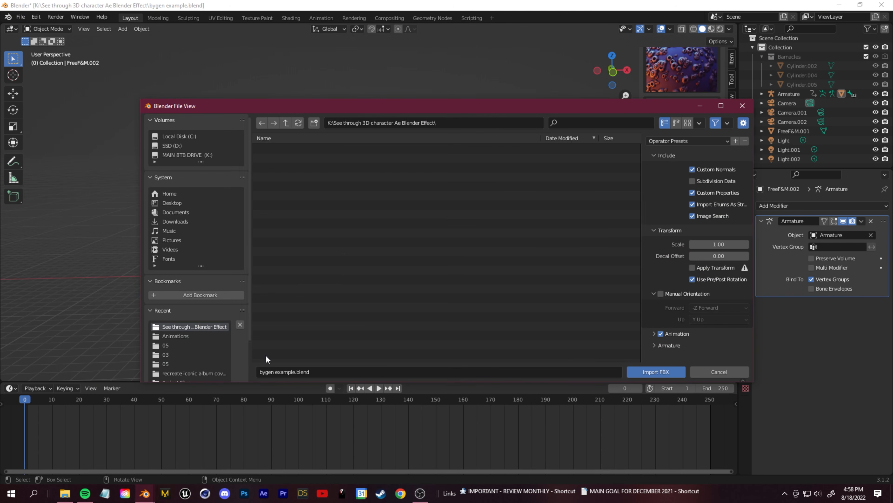
pyautogui.click(317, 232)
pyautogui.click(657, 372)
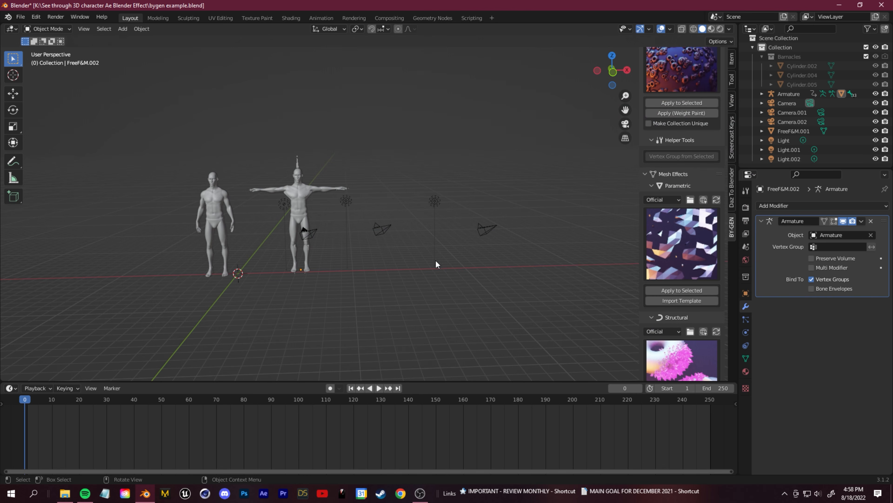
# Move the imported character armature beside the T-posed figure, away from the other model, and start playback
pyautogui.press('g')
pyautogui.click(450, 226)
pyautogui.click(465, 302)
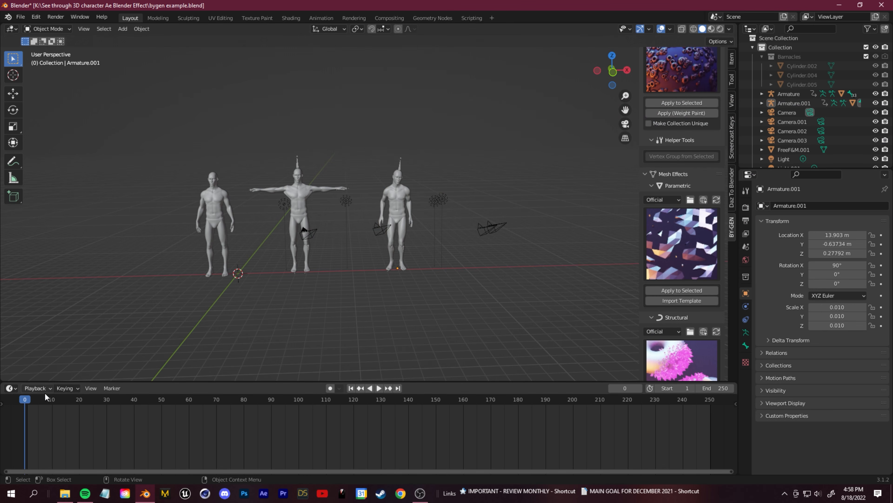
pyautogui.press('space')
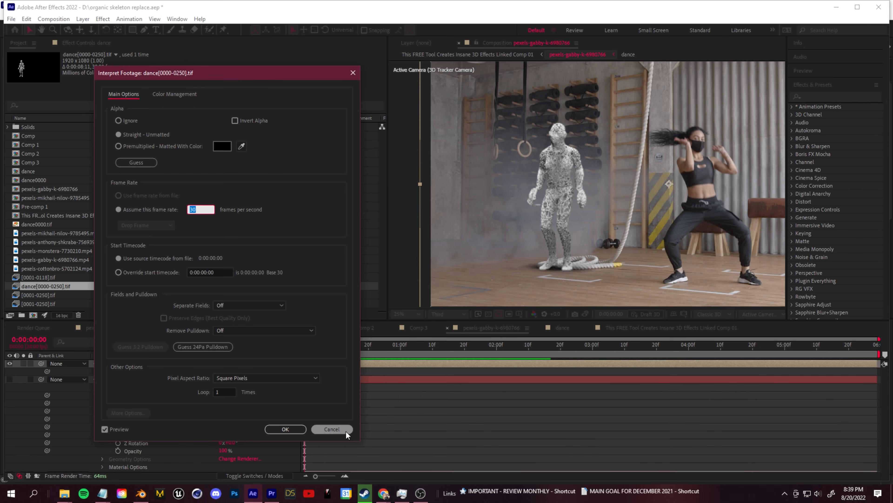
# Close the Interpret Footage settings of dance[0000-0250].tif in After Effects without applying changes
pyautogui.click(347, 431)
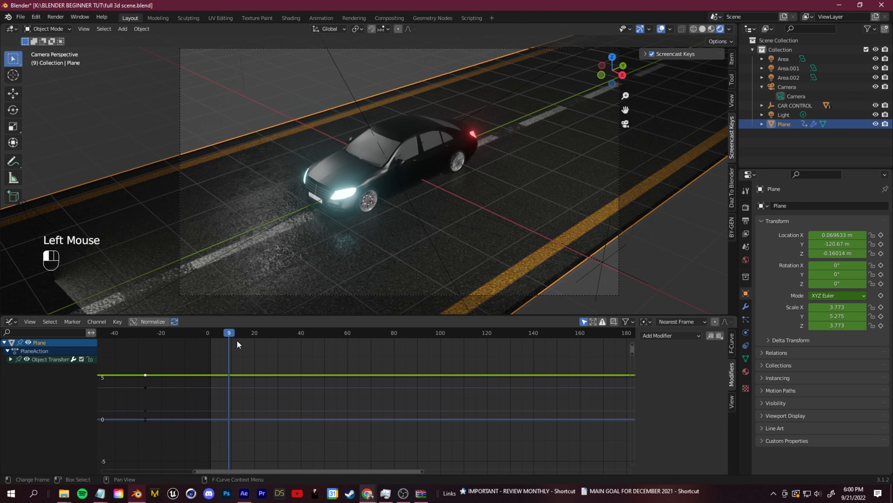
# Play the Blender car scene through the camera from frame 28, stop it and return to frame 0
pyautogui.moveTo(236, 339); pyautogui.dragTo(273, 345)
pyautogui.moveTo(358, 358); pyautogui.dragTo(413, 355)
pyautogui.press('space')
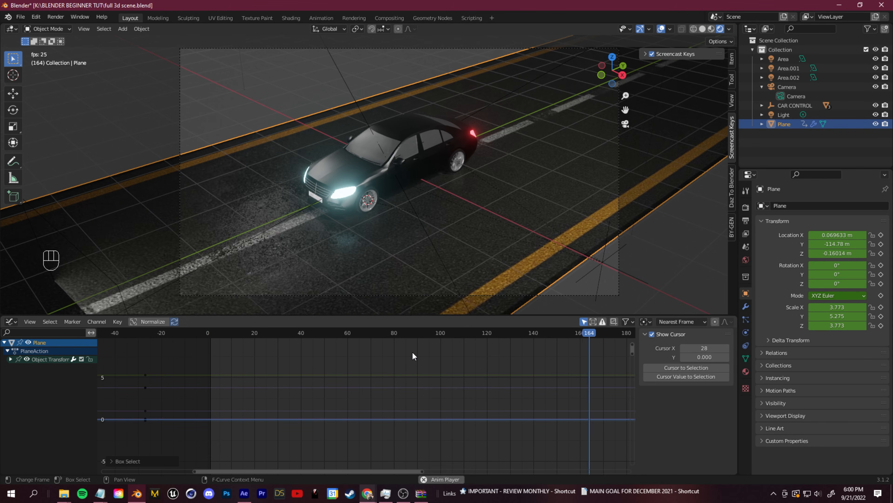
pyautogui.press('space')
pyautogui.moveTo(594, 333); pyautogui.dragTo(204, 363)
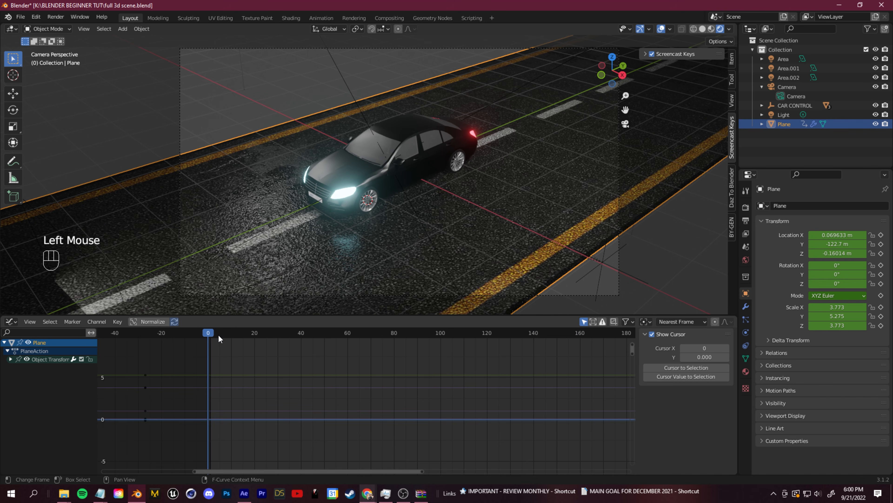
# Open the scene's render properties, replay the car animation from frame 59 and return to frame 1
pyautogui.click(745, 207)
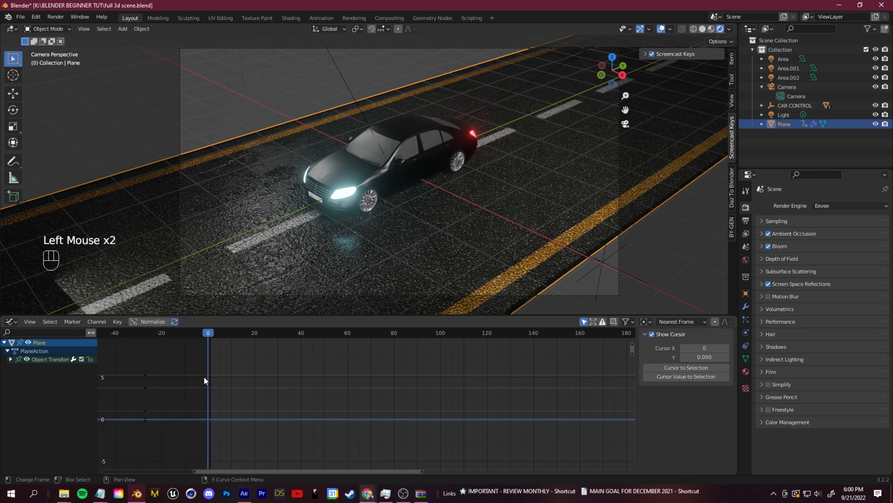
pyautogui.click(323, 342)
pyautogui.press('space')
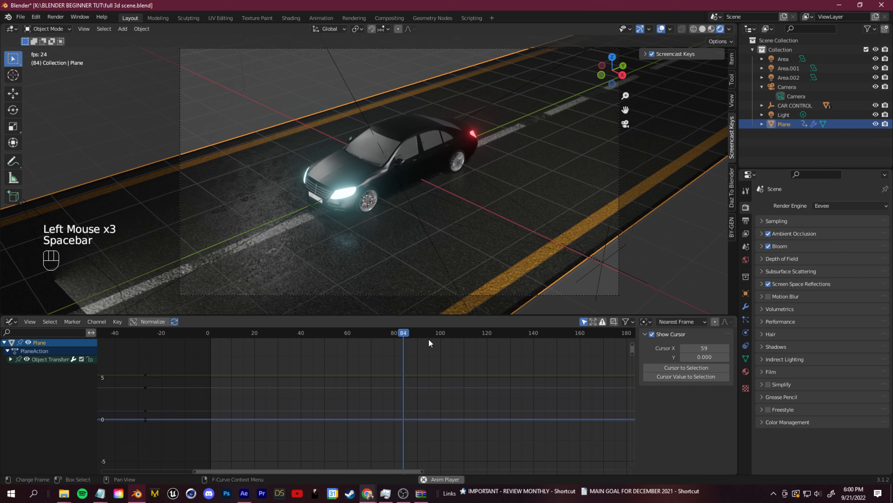
pyautogui.press('space')
pyautogui.click(208, 362)
# Switch Ambient Occlusion and Bloom off and on to compare their effect, leaving both enabled
pyautogui.click(773, 238)
pyautogui.click(771, 236)
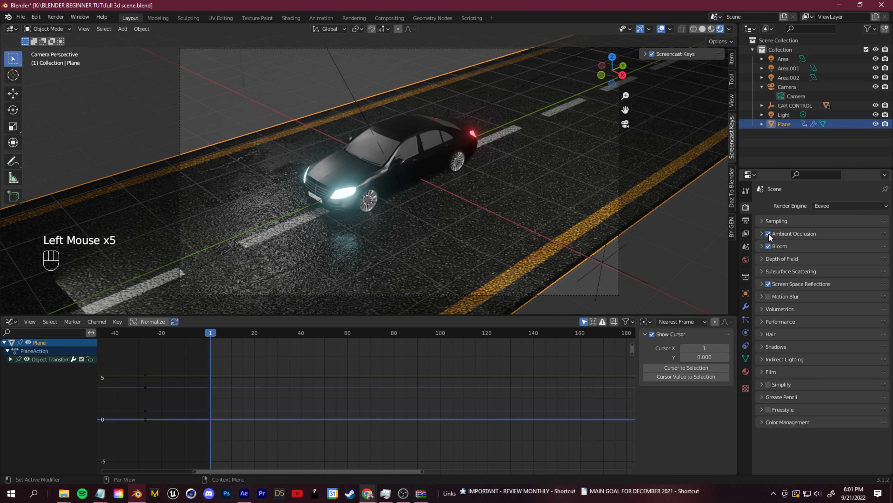
pyautogui.click(768, 245)
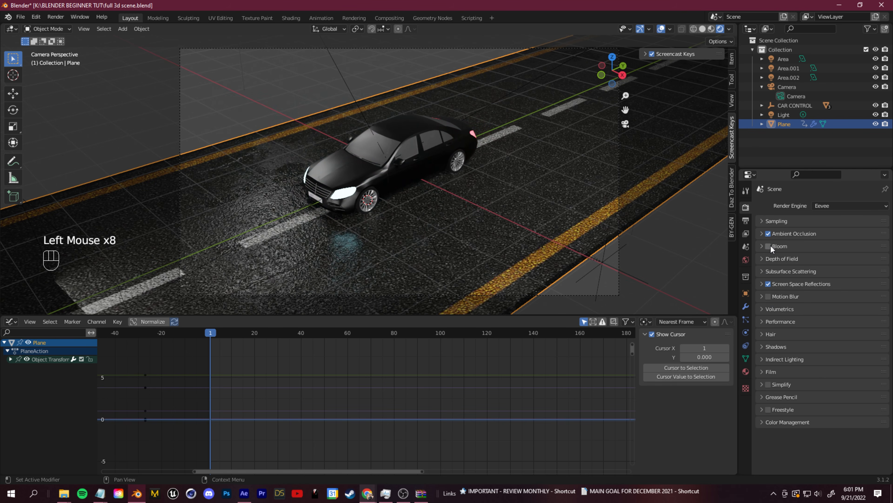
pyautogui.click(768, 246)
pyautogui.click(767, 246)
pyautogui.click(767, 246)
# Compare the car and road with Screen Space Reflections off and on, leaving the option enabled
pyautogui.click(768, 283)
pyautogui.click(767, 285)
pyautogui.click(768, 285)
pyautogui.scroll(2, 389, 279)
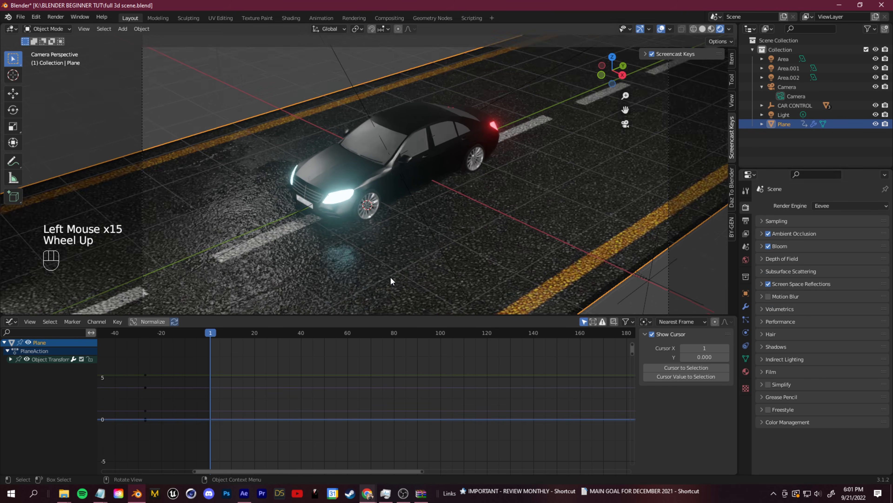
pyautogui.click(766, 285)
pyautogui.click(767, 285)
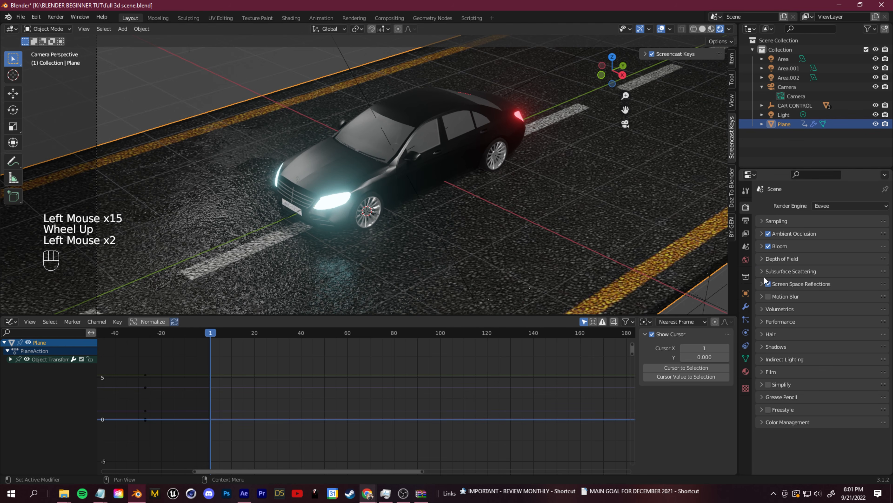
pyautogui.click(770, 286)
pyautogui.click(770, 286)
pyautogui.click(769, 286)
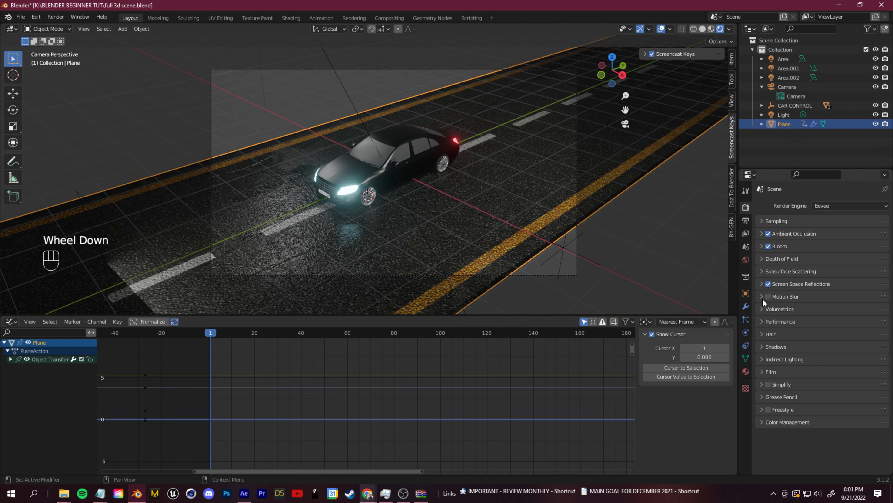
# Enable Motion Blur in the Eevee render settings and play the car animation through the camera
pyautogui.click(762, 297)
pyautogui.click(769, 297)
pyautogui.press('space')
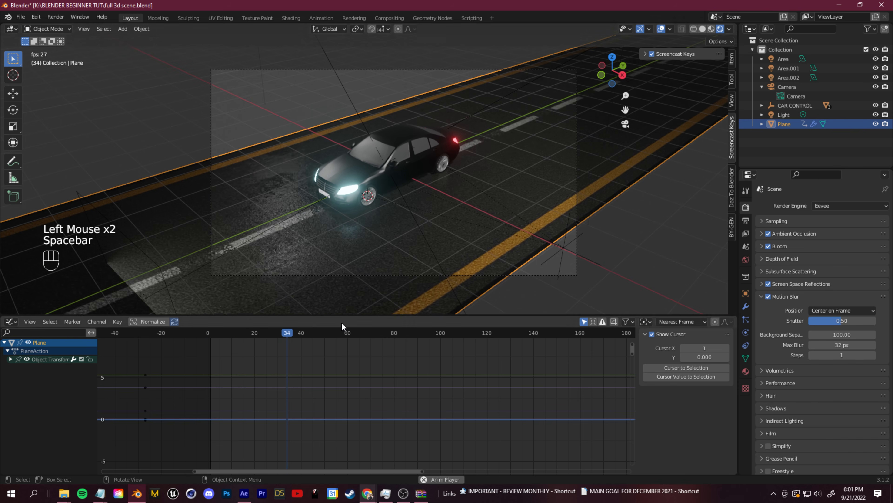
pyautogui.scroll(2, 327, 288)
pyautogui.scroll(-1, 414, 280)
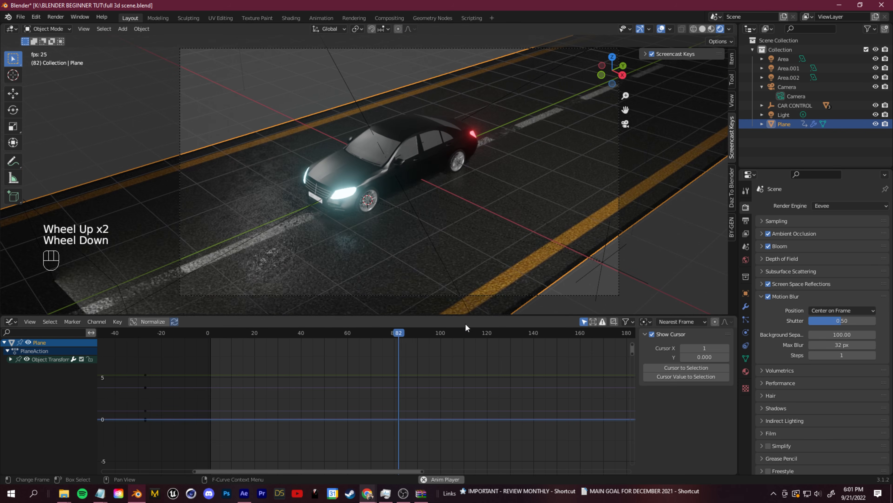
pyautogui.press('space')
# Render frame 82 as a still image, inspect the motion blur on the road up close and close the render
pyautogui.click(393, 334)
pyautogui.click(56, 17)
pyautogui.click(70, 27)
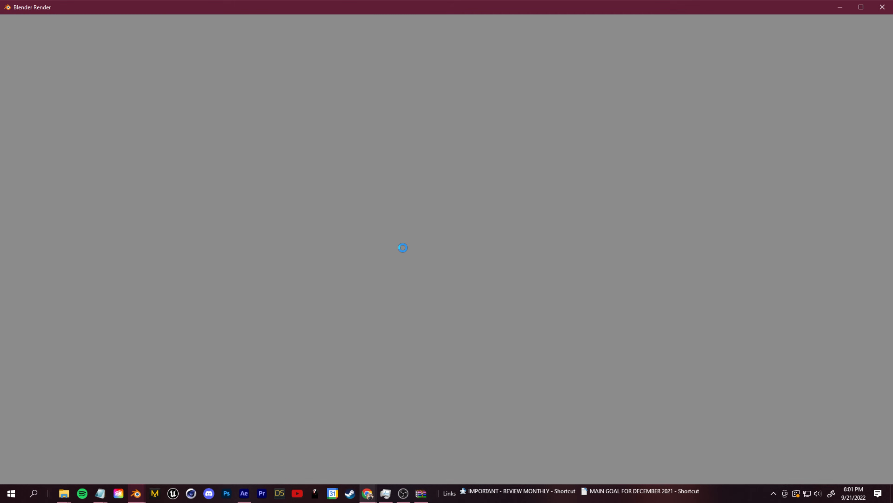
pyautogui.scroll(4, 430, 275)
pyautogui.scroll(-4, 436, 357)
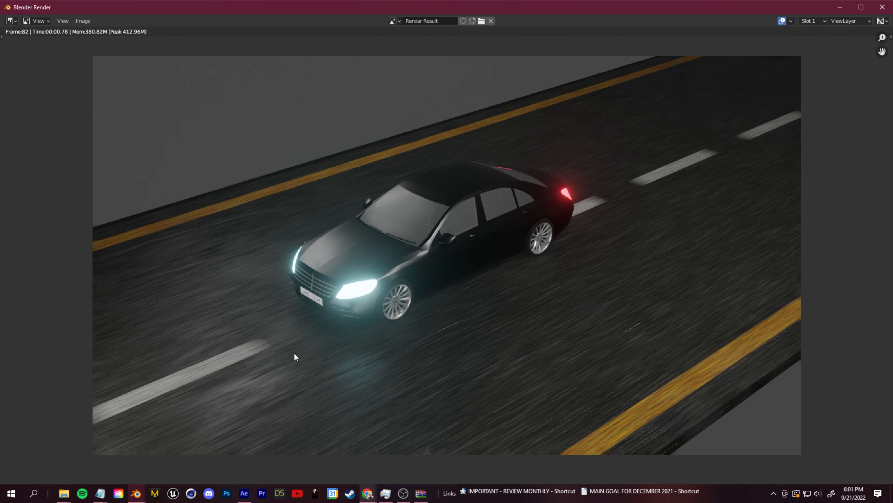
pyautogui.click(882, 7)
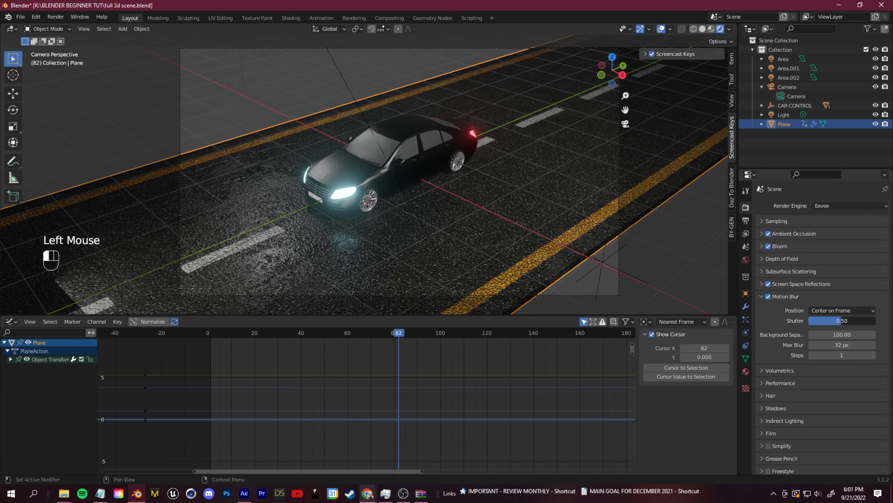
# Enable the Transparent background option in the Film render settings
pyautogui.scroll(-2, 794, 398)
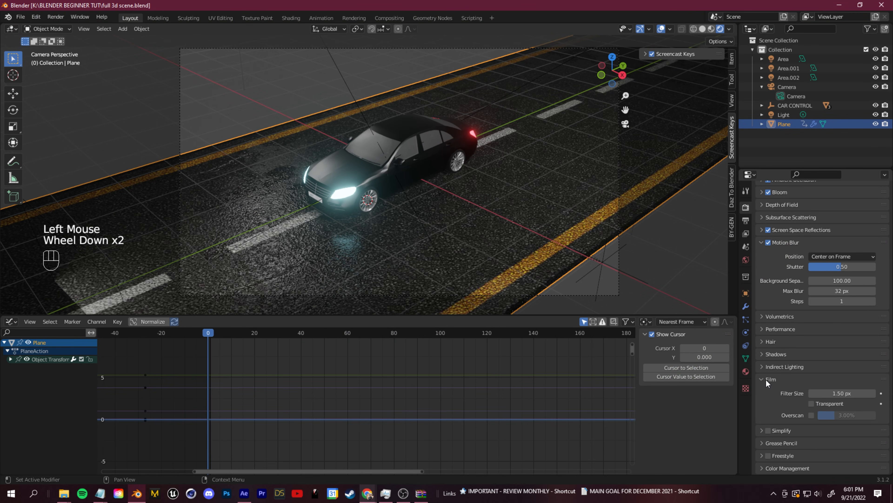
pyautogui.click(815, 403)
pyautogui.click(814, 403)
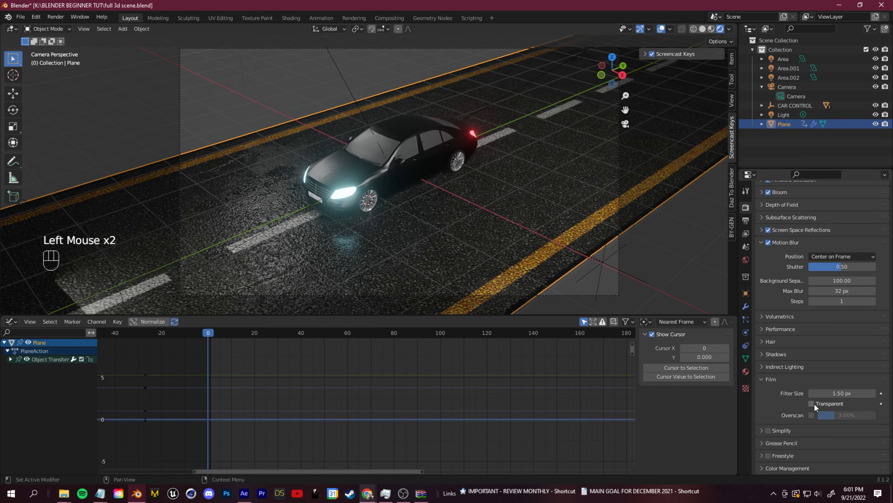
pyautogui.click(813, 403)
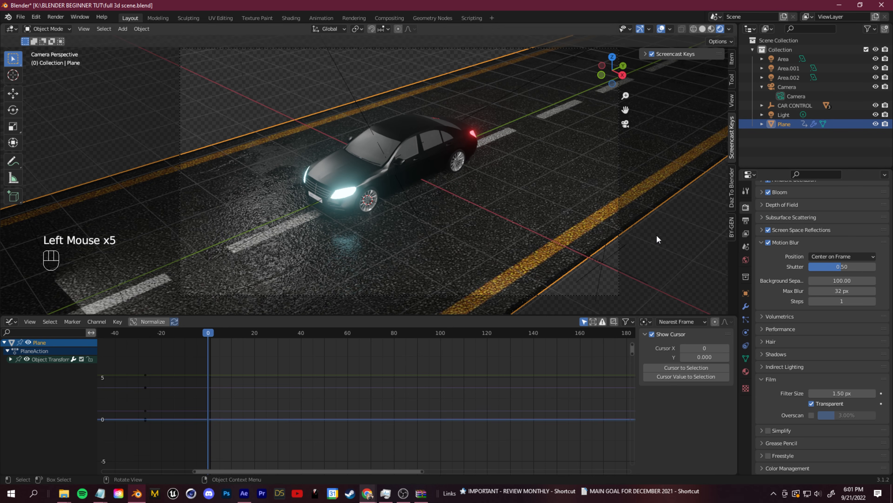
# Play the animation in two stretches to check the car and road against the transparent background
pyautogui.press('space')
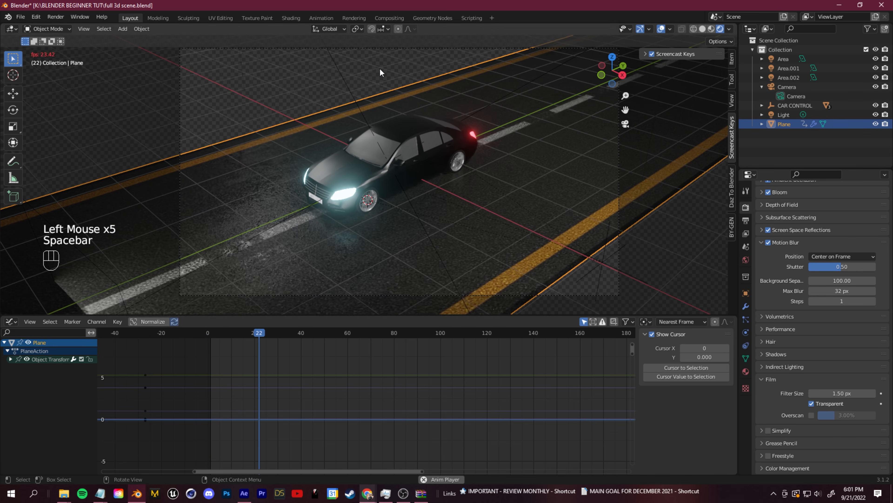
pyautogui.press('space')
pyautogui.click(359, 356)
pyautogui.press('space')
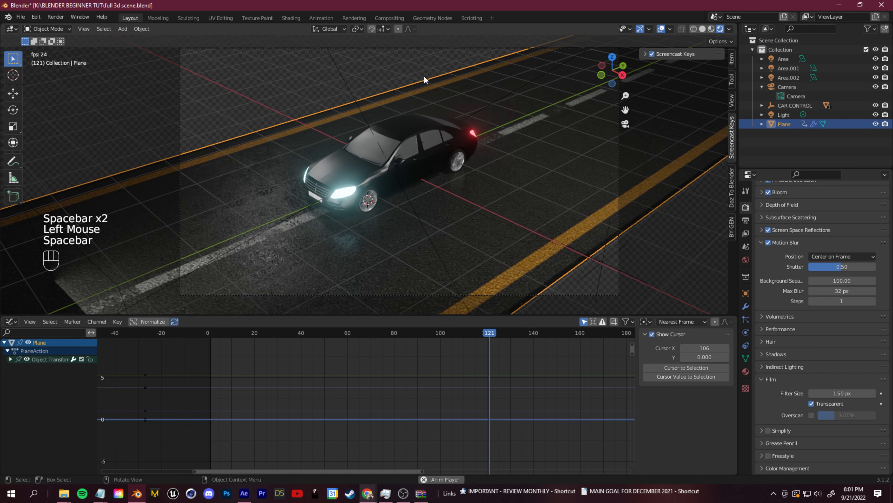
pyautogui.press('space')
# Inspect the full length of the road around the camera frame and return the playhead to the animation's start
pyautogui.scroll(-3, 313, 209)
pyautogui.scroll(3, 408, 246)
pyautogui.scroll(-3, 408, 247)
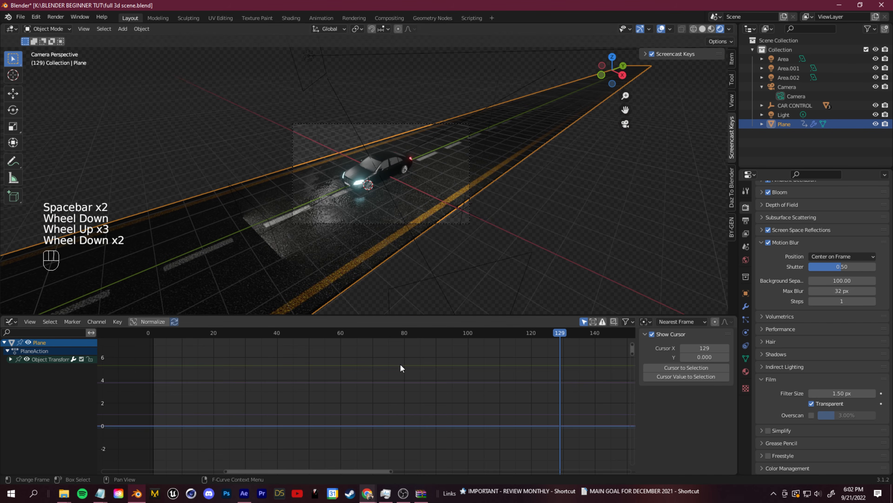
pyautogui.keyDown('shift'); pyautogui.moveTo(381, 213); pyautogui.dragTo(404, 246, button='middle'); pyautogui.keyUp('shift')
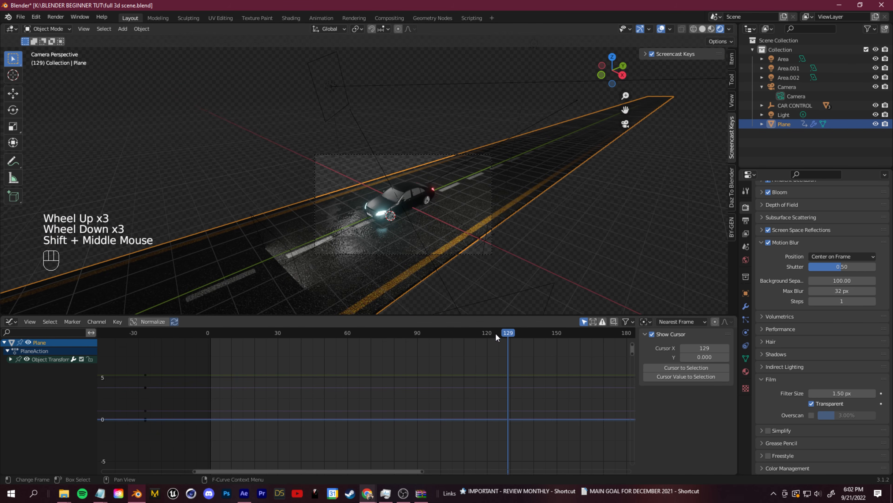
pyautogui.click(208, 332)
pyautogui.scroll(2, 361, 233)
# Play the animation close up on the car, review the render Sampling settings and rewind to frame 6
pyautogui.press('space')
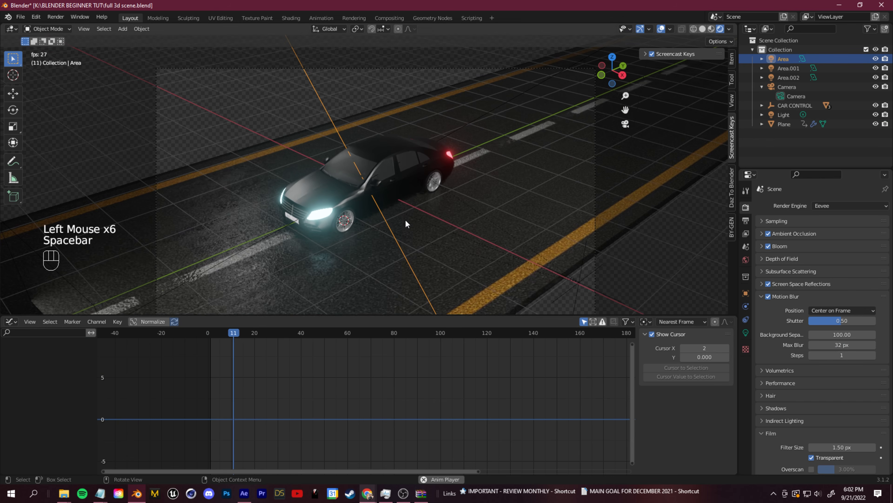
pyautogui.scroll(1, 443, 245)
pyautogui.scroll(-1, 448, 248)
pyautogui.click(774, 221)
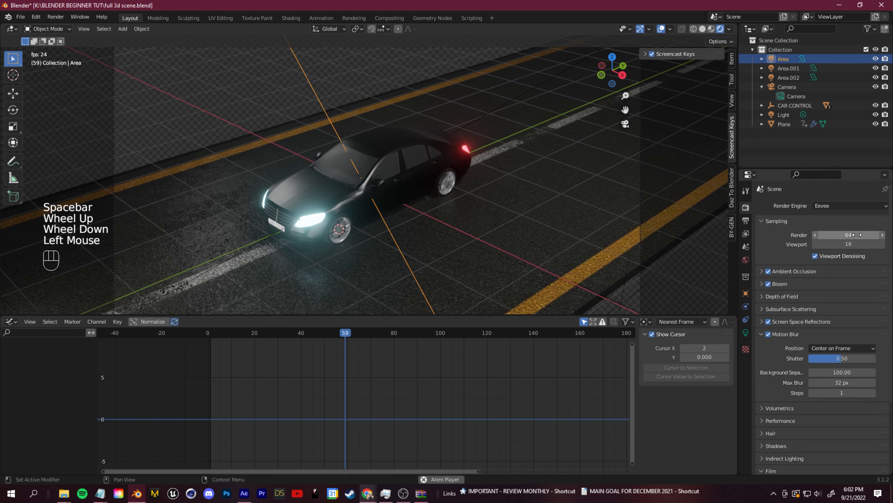
pyautogui.scroll(2, 294, 246)
pyautogui.scroll(-1, 294, 245)
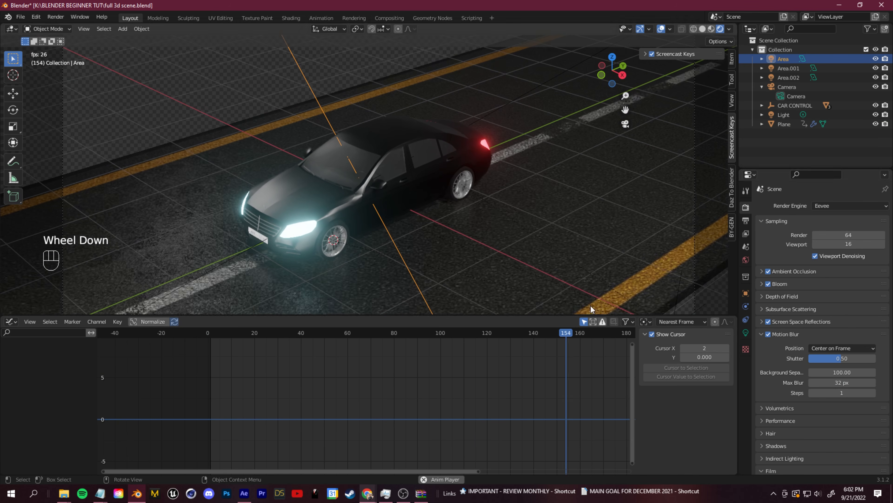
pyautogui.press('space')
pyautogui.click(208, 332)
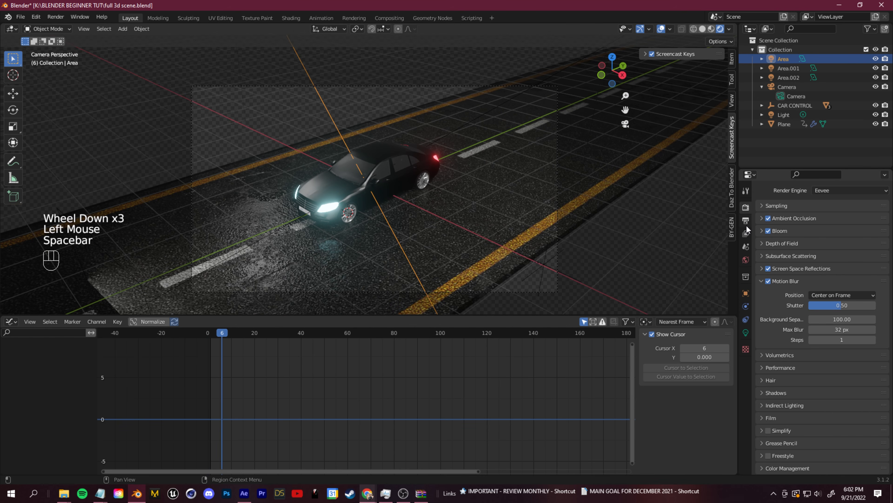
# Open the output properties, move the playhead to frame 1 and review the frame range
pyautogui.click(746, 222)
pyautogui.click(217, 335)
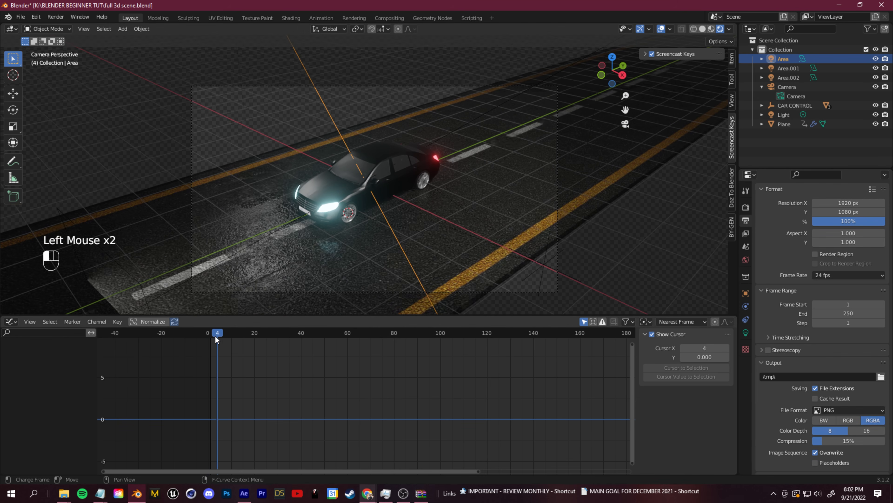
pyautogui.moveTo(215, 335); pyautogui.dragTo(210, 335)
pyautogui.scroll(3, 776, 190)
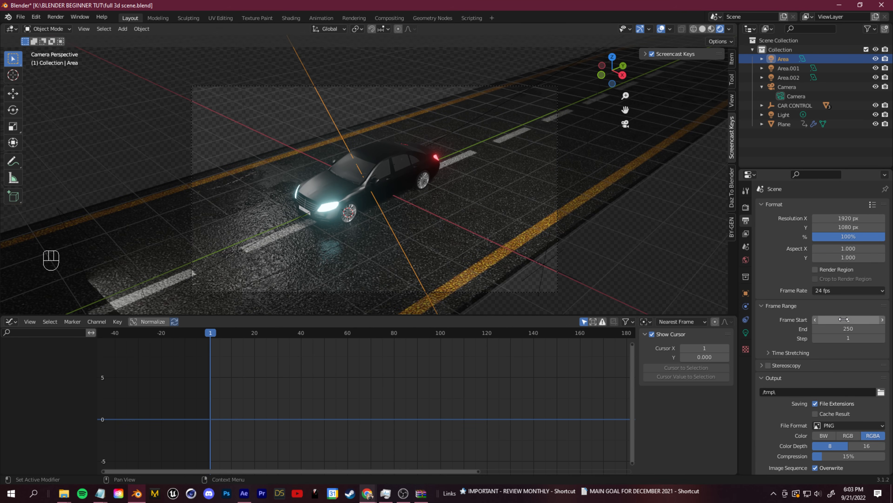
pyautogui.scroll(1, 443, 395)
pyautogui.scroll(-3, 425, 398)
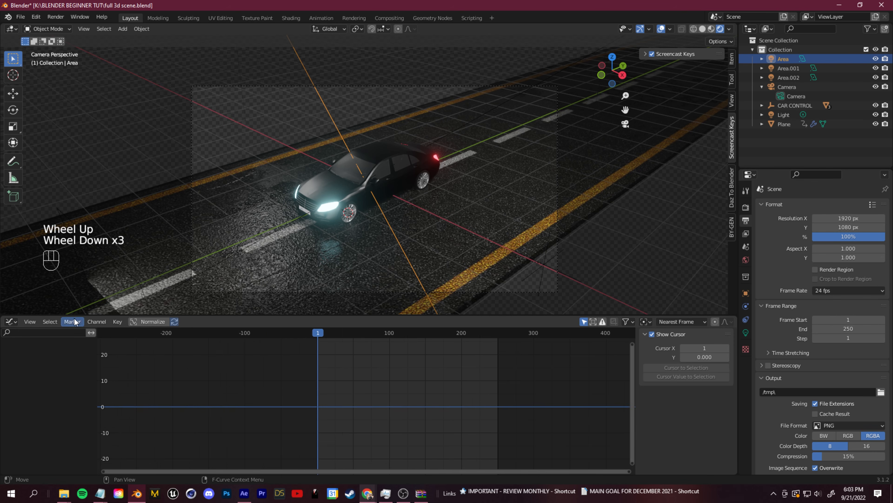
# Switch the graph editor area to the Timeline and set the animation's end frame to 206
pyautogui.click(11, 322)
pyautogui.click(128, 357)
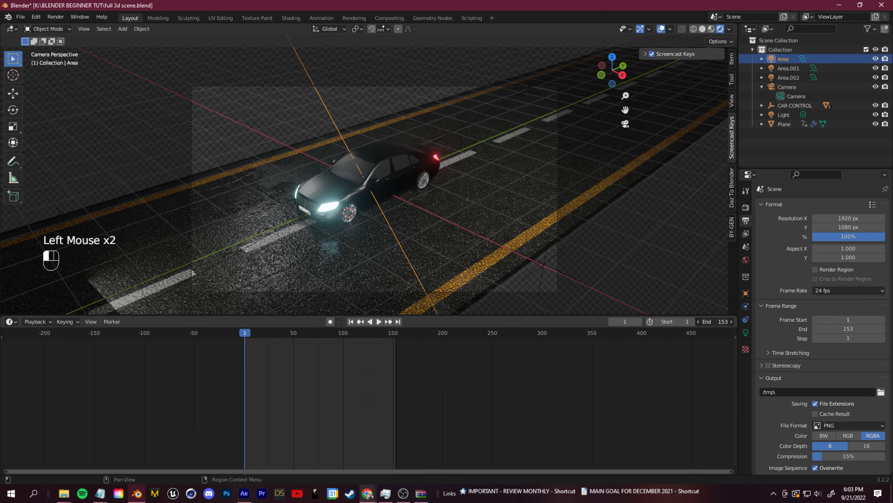
pyautogui.moveTo(856, 329); pyautogui.dragTo(855, 333)
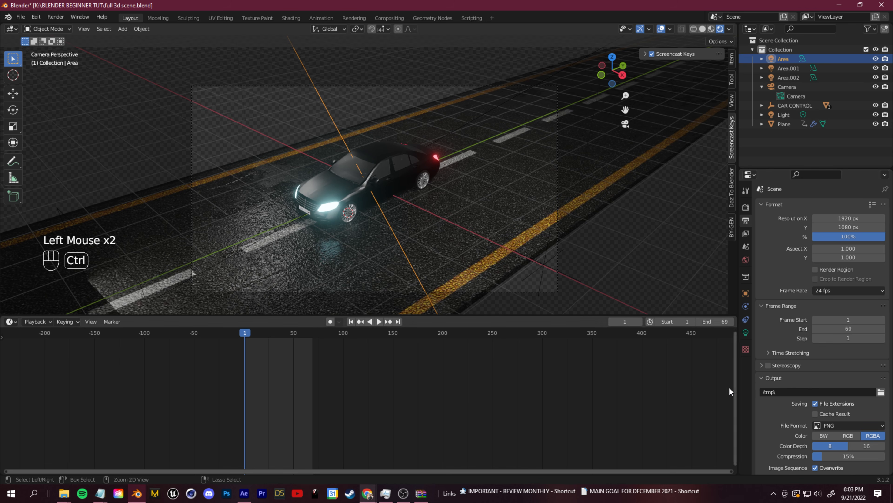
pyautogui.hotkey('ctrl', 'z')
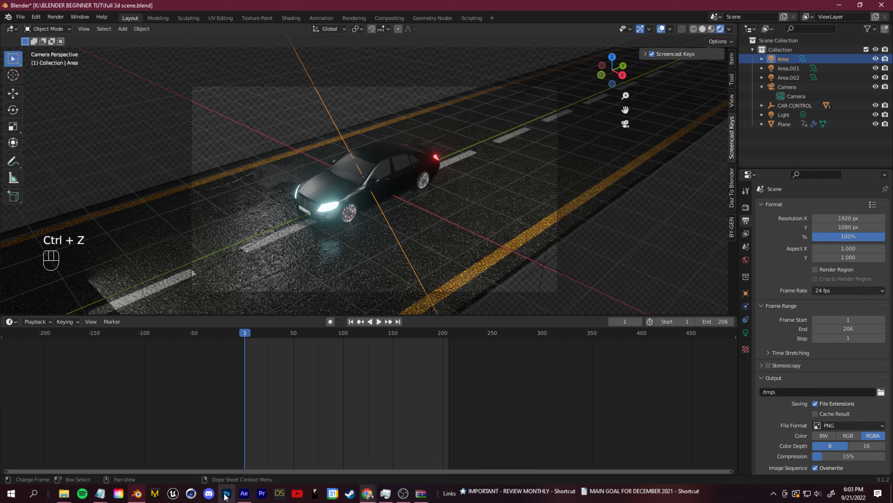
# Switch to After Effects and widen the list of project items to check the frame rate of Pexels Videos 2113097.mp4
pyautogui.click(250, 495)
pyautogui.click(156, 379)
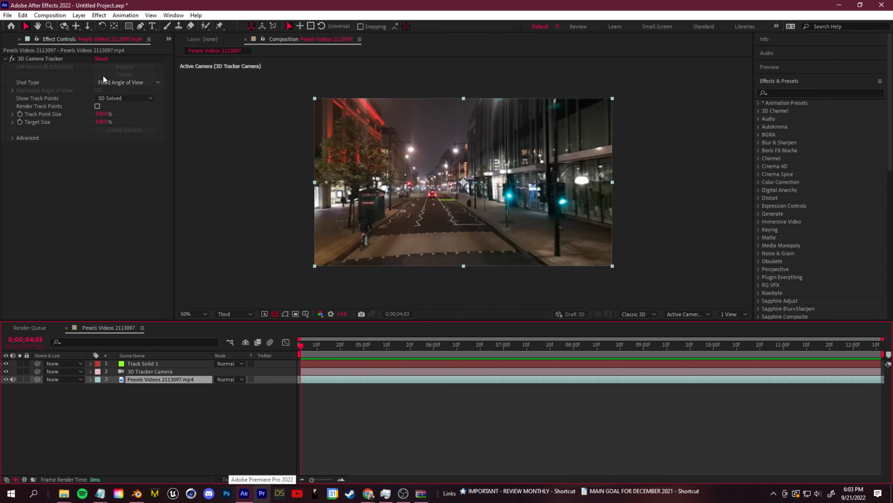
pyautogui.click(169, 39)
pyautogui.click(201, 53)
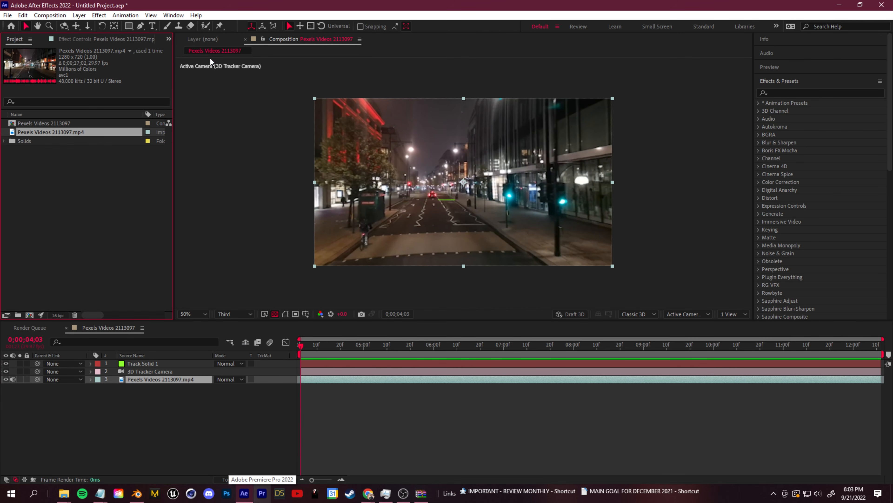
pyautogui.moveTo(172, 124); pyautogui.dragTo(412, 123)
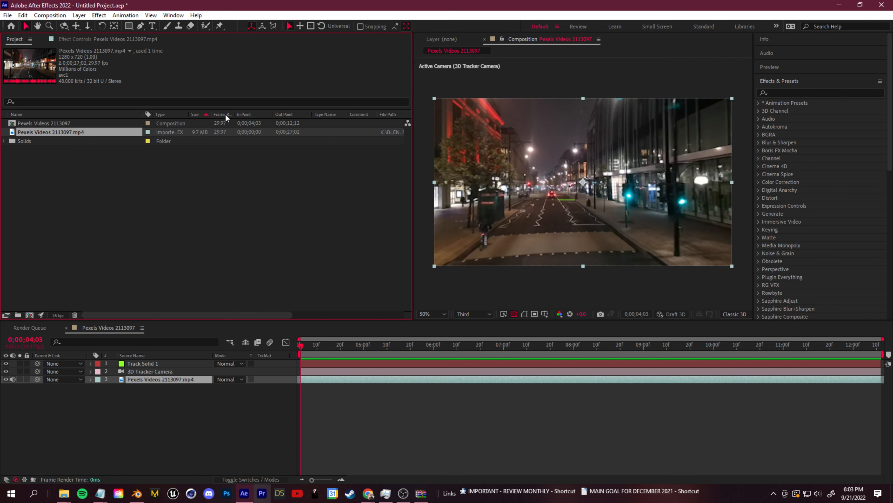
# Switch back to Blender and set the output frame rate to 29.97 fps
pyautogui.click(137, 493)
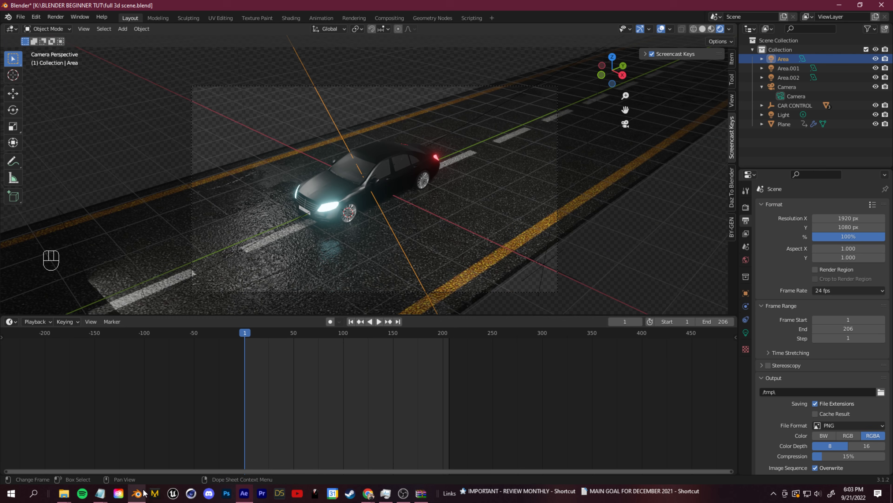
pyautogui.click(836, 289)
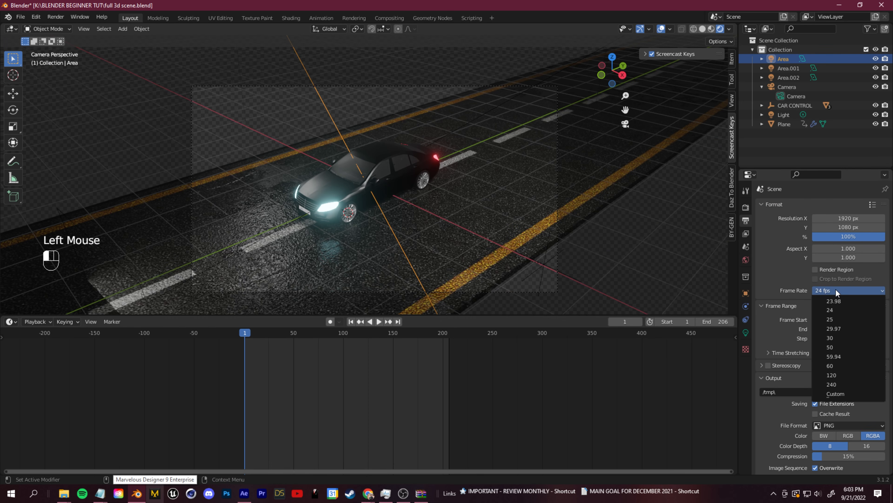
pyautogui.click(844, 328)
pyautogui.scroll(-3, 233, 321)
pyautogui.scroll(2, 233, 321)
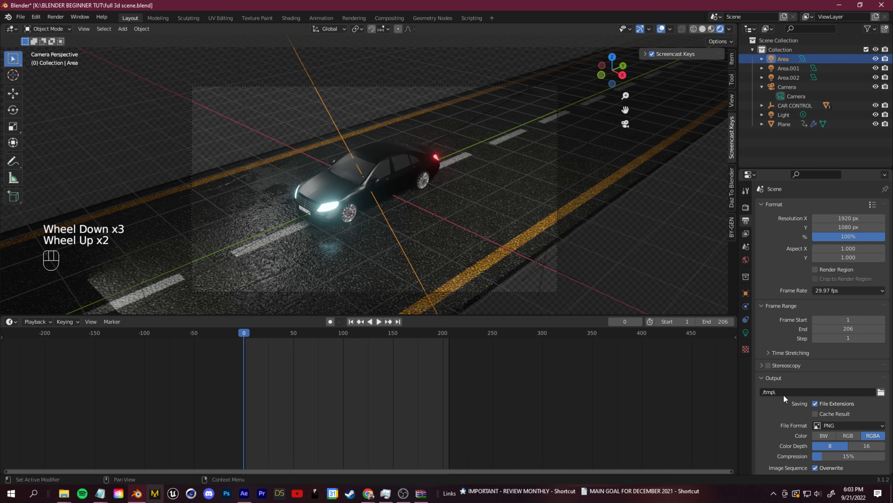
# Set the output file format to TIFF
pyautogui.scroll(-2, 783, 394)
pyautogui.click(847, 389)
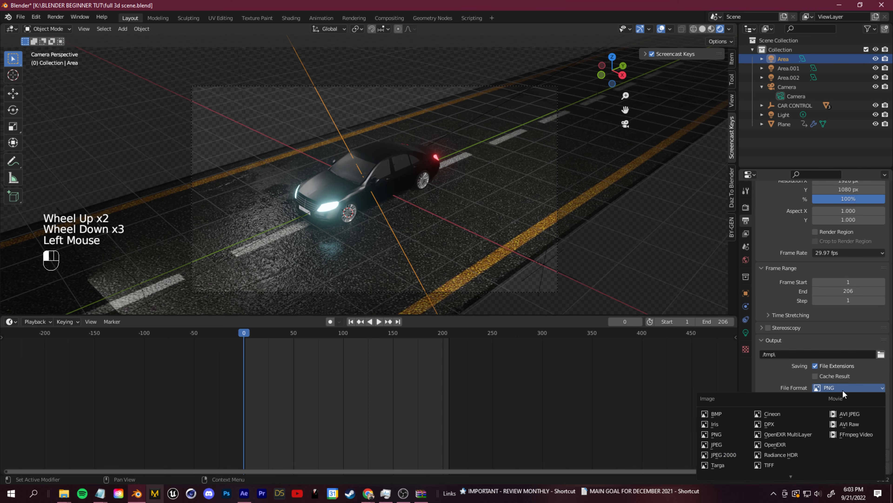
pyautogui.click(764, 465)
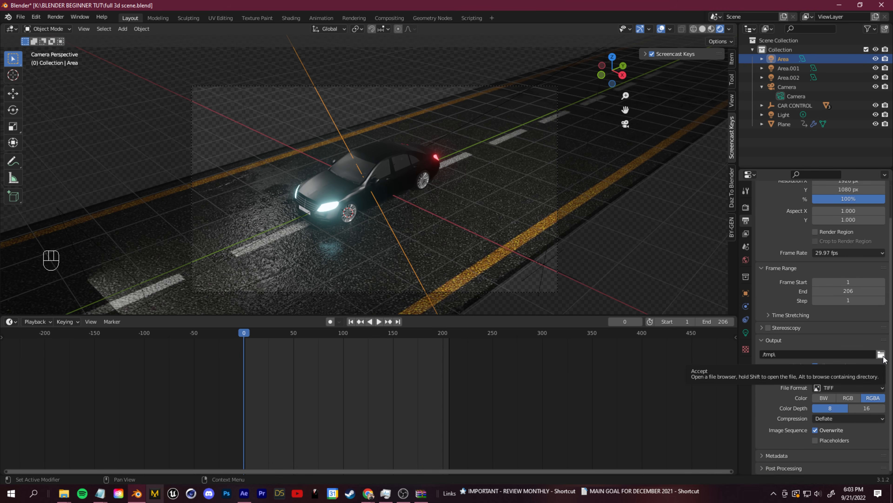
# Browse for the render output location and go to the BLENDER BEGINNER TUT folder
pyautogui.click(881, 355)
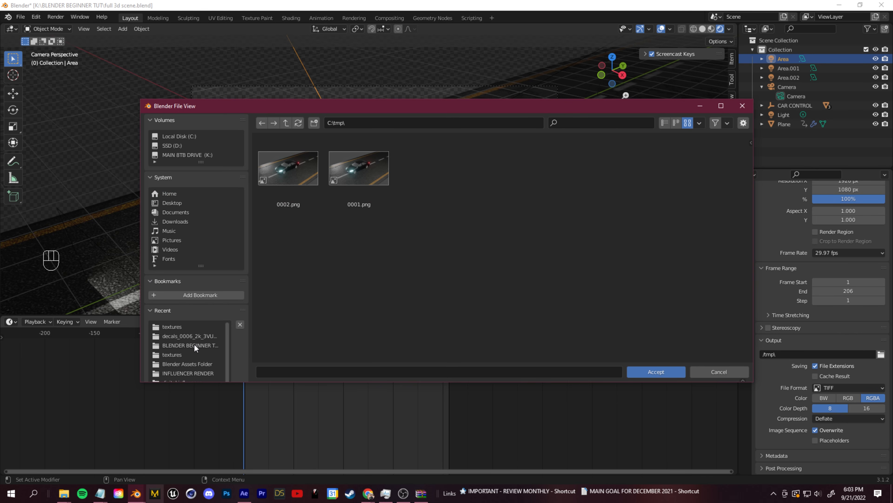
pyautogui.click(194, 343)
pyautogui.scroll(-2, 394, 287)
pyautogui.scroll(2, 394, 287)
pyautogui.scroll(-2, 327, 228)
pyautogui.scroll(2, 327, 227)
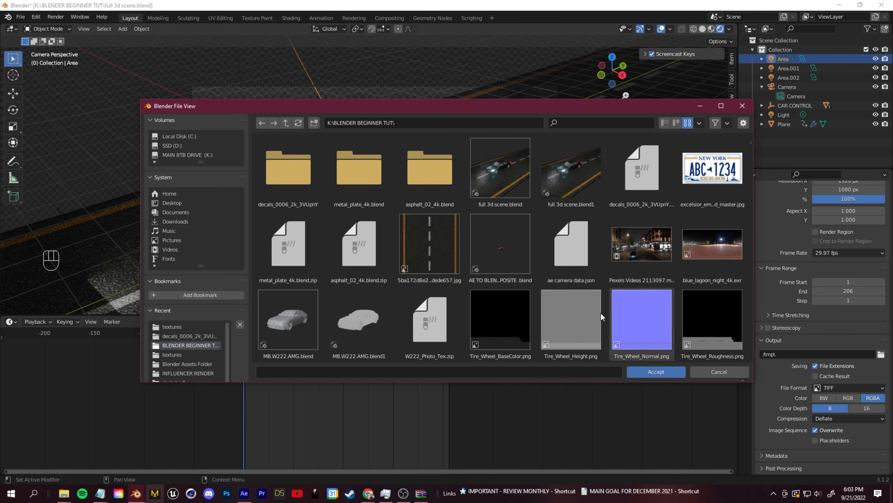
# Create a new folder named CAR SCENE RENDER inside BLENDER BEGINNER TUT
pyautogui.moveTo(454, 108); pyautogui.dragTo(308, 48)
pyautogui.scroll(-2, 338, 238)
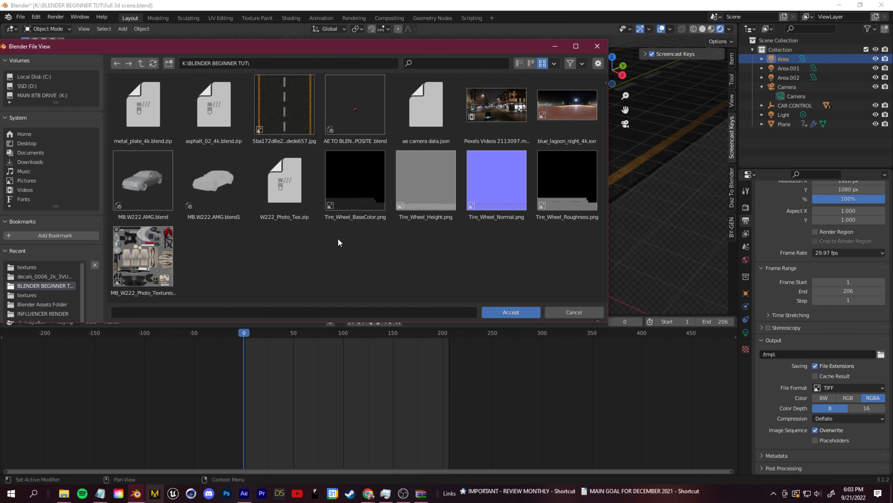
pyautogui.rightClick(329, 266)
pyautogui.rightClick(270, 241)
pyautogui.scroll(2, 202, 253)
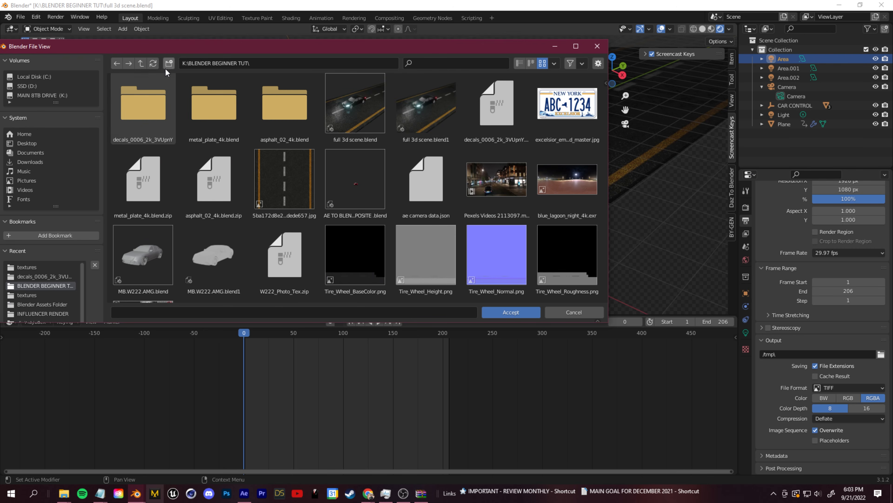
pyautogui.click(169, 64)
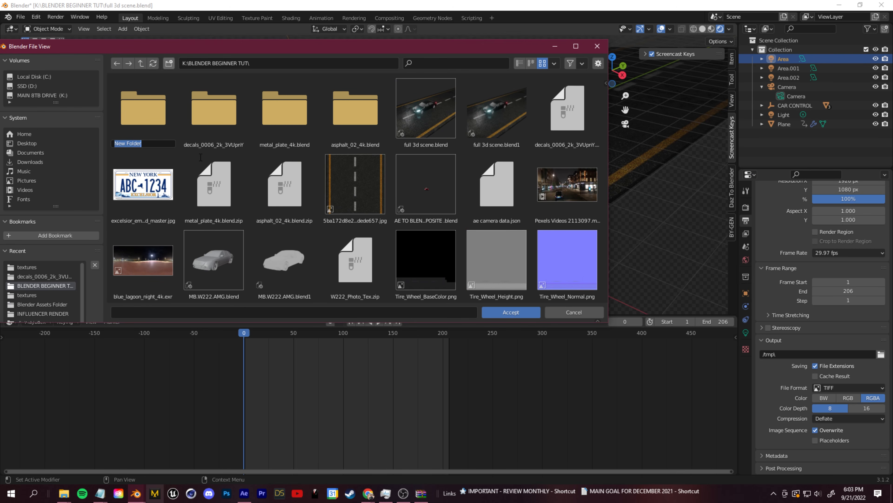
pyautogui.write('CAR SCENE RENDER')
pyautogui.press('Return')
# Open the CAR SCENE RENDER folder and accept it as the output path with the file name prefix car
pyautogui.click(174, 127)
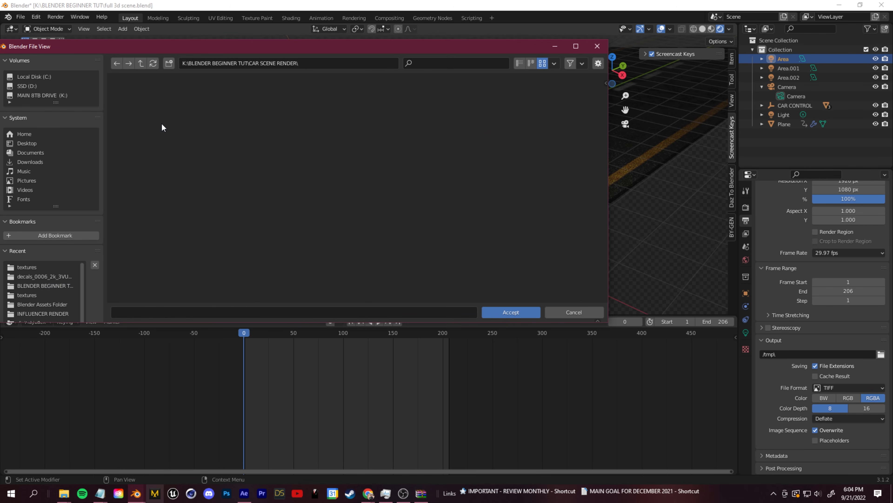
pyautogui.click(179, 312)
pyautogui.click(520, 314)
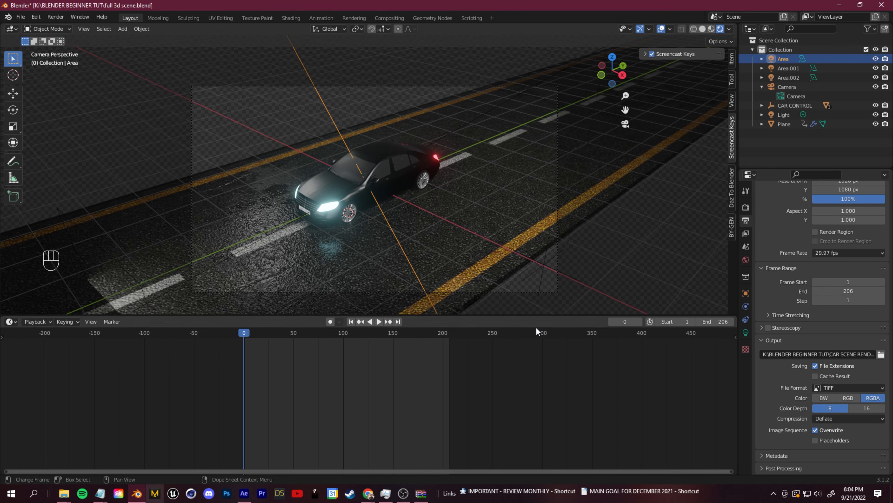
# Render the full animation and show the whole frame in the render window
pyautogui.click(55, 16)
pyautogui.click(71, 37)
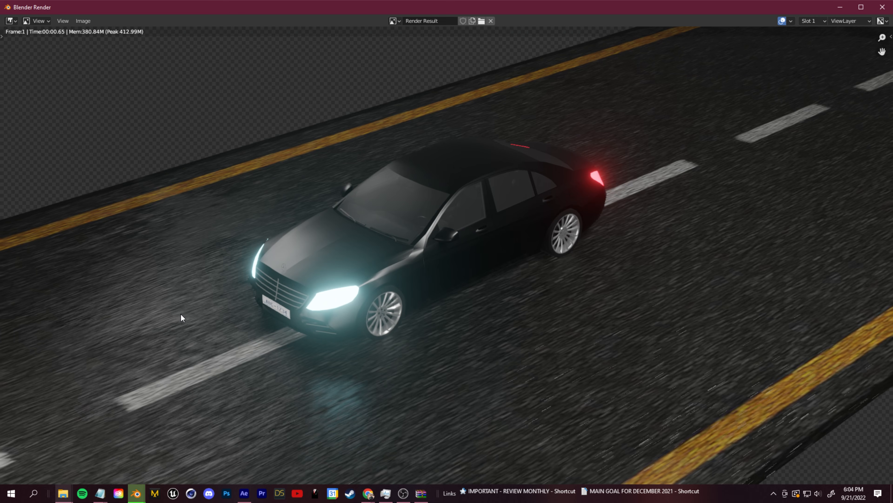
pyautogui.scroll(-3, 192, 319)
# Open the CAR SCENE RENDER folder in File Explorer and check the rendered frames being saved beside the render view
pyautogui.click(63, 493)
pyautogui.click(483, 110)
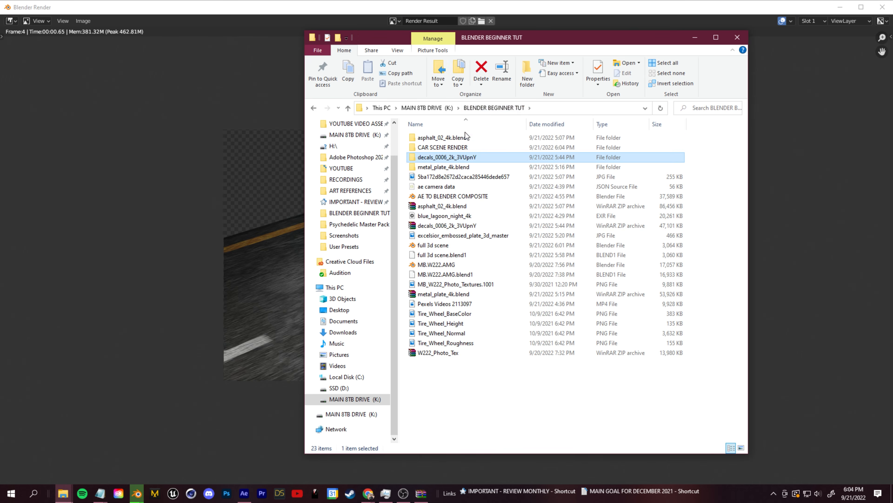
pyautogui.doubleClick(470, 145)
pyautogui.moveTo(525, 40); pyautogui.dragTo(145, 45)
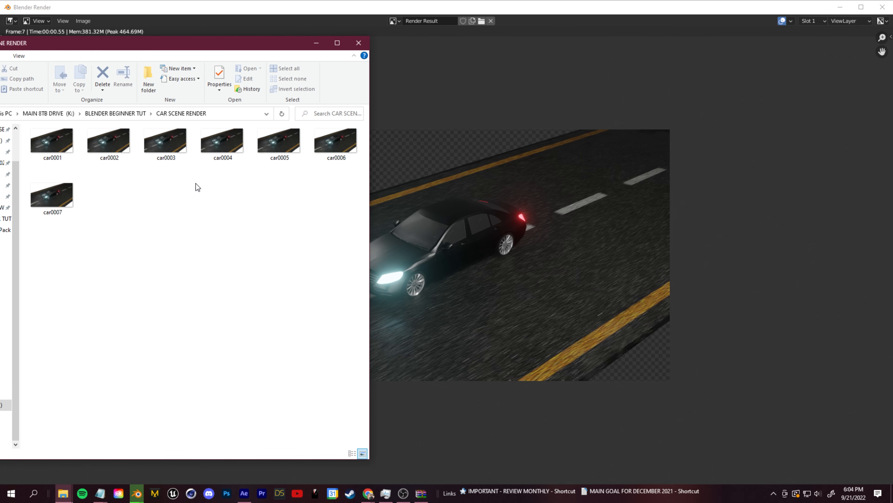
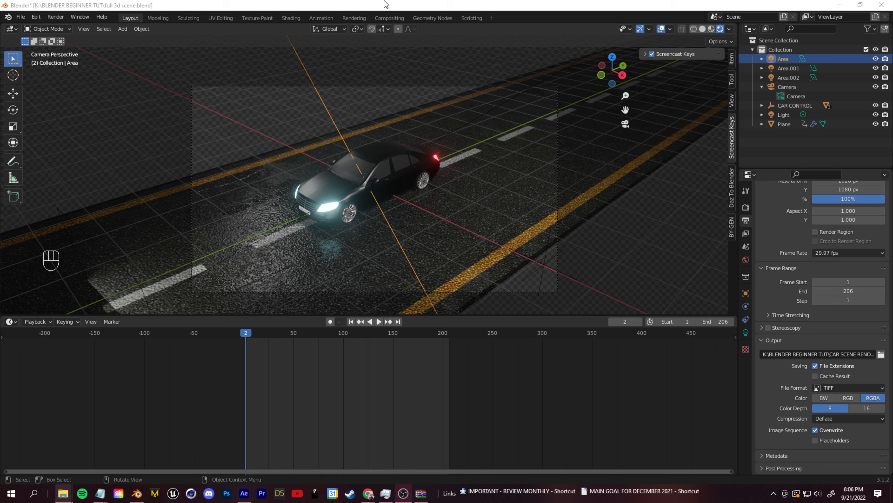
# Switch to After Effects, import the TIFF sequence starting at car0001 as footage with its own composition, and return to the Pexels Videos 2113097 timeline
pyautogui.click(418, 2)
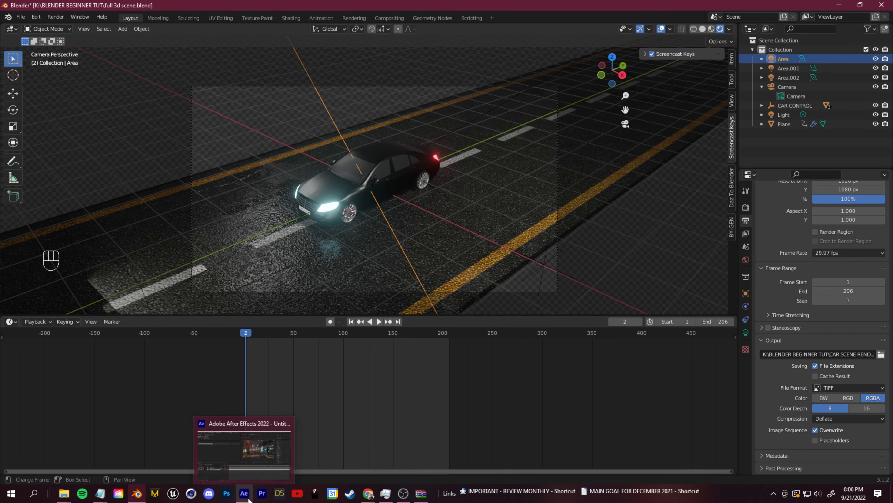
pyautogui.click(244, 492)
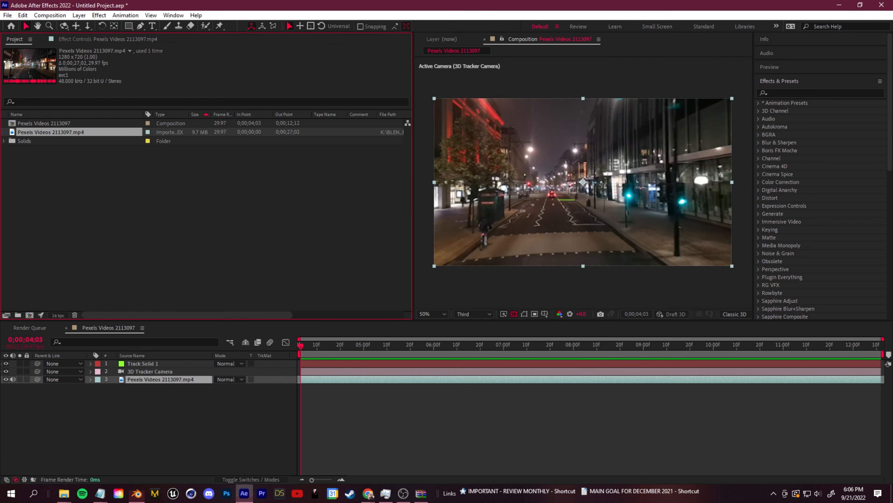
pyautogui.click(206, 215)
pyautogui.rightClick(108, 172)
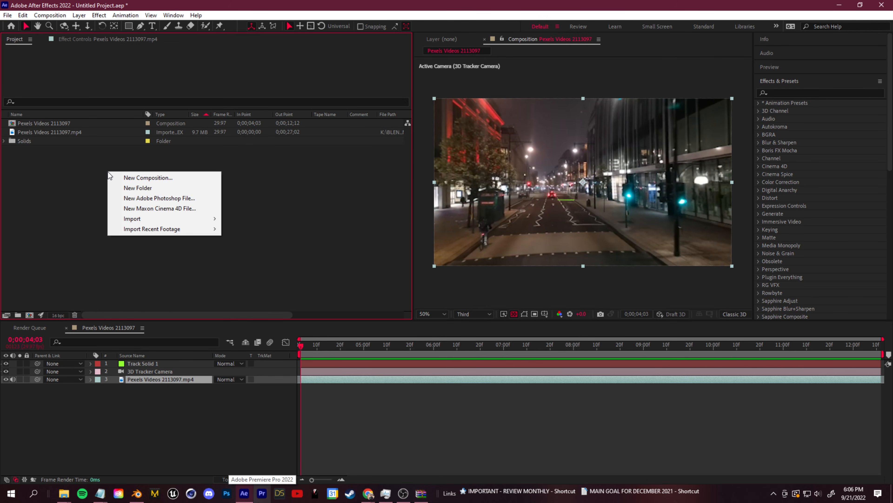
pyautogui.moveTo(164, 217)
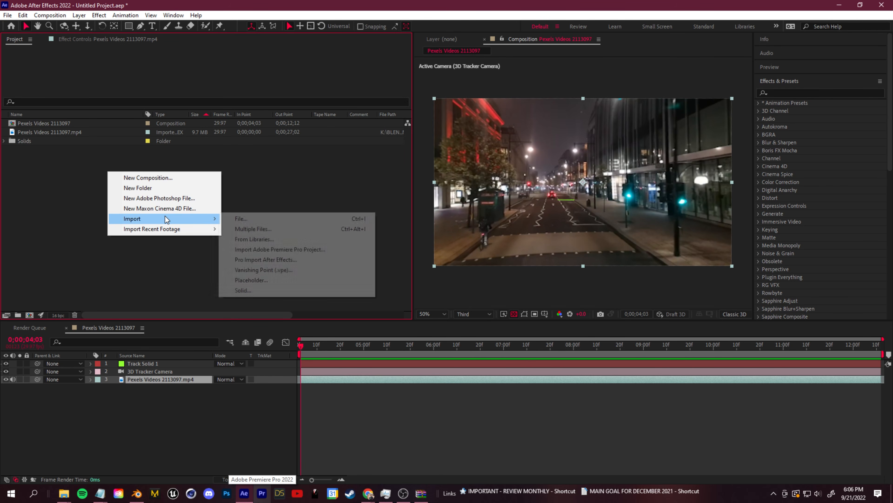
pyautogui.click(302, 229)
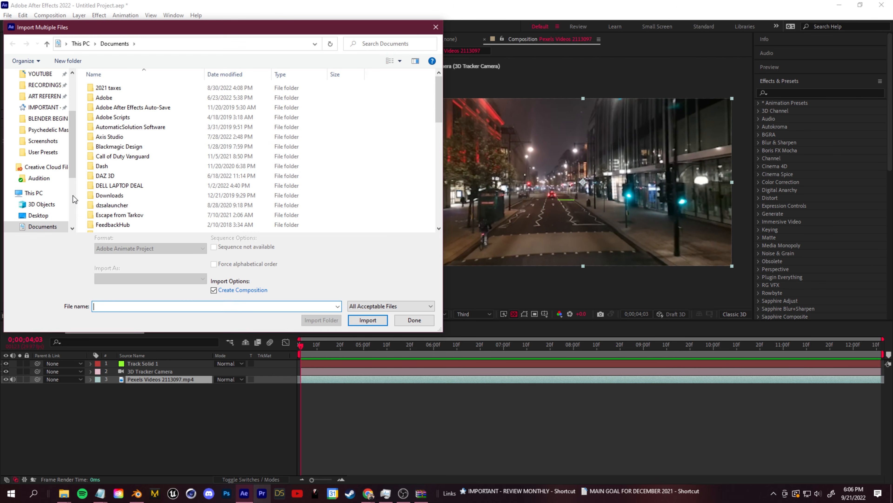
pyautogui.scroll(-5, 53, 207)
pyautogui.click(58, 227)
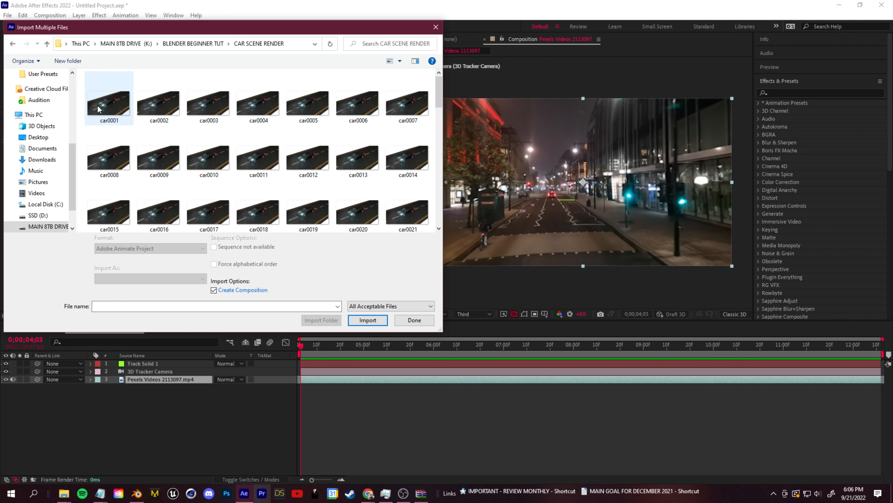
pyautogui.click(97, 106)
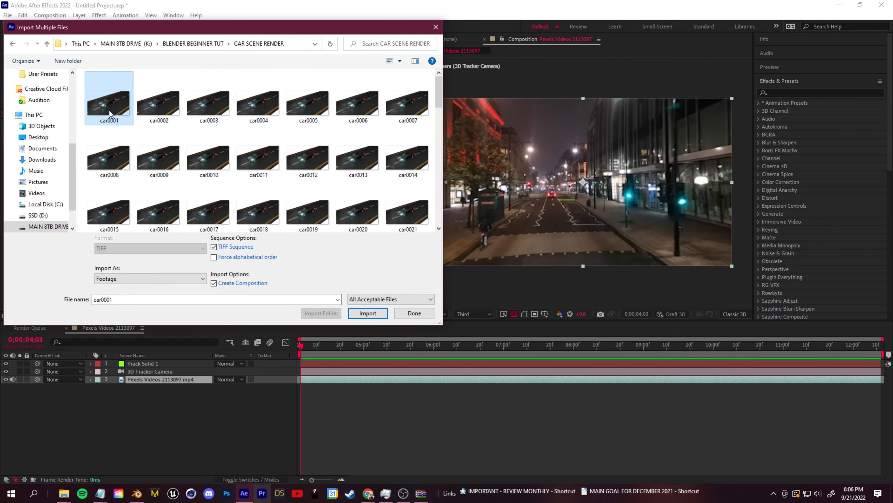
pyautogui.click(376, 311)
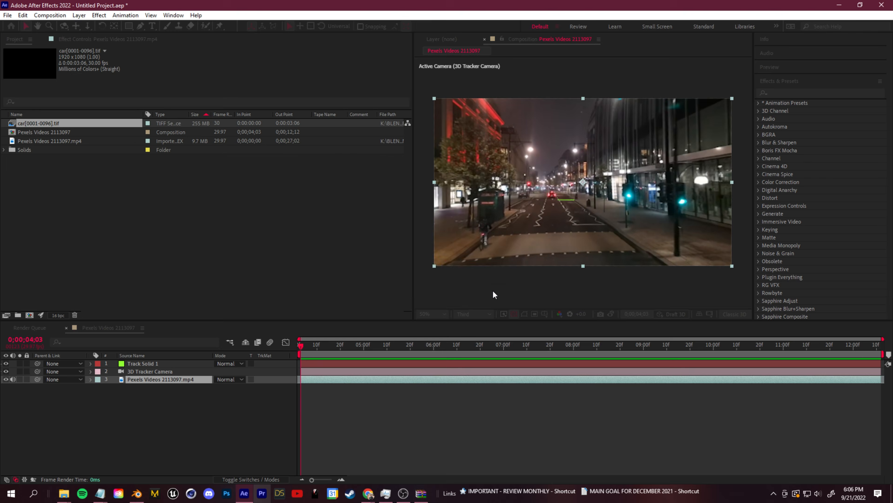
pyautogui.click(112, 332)
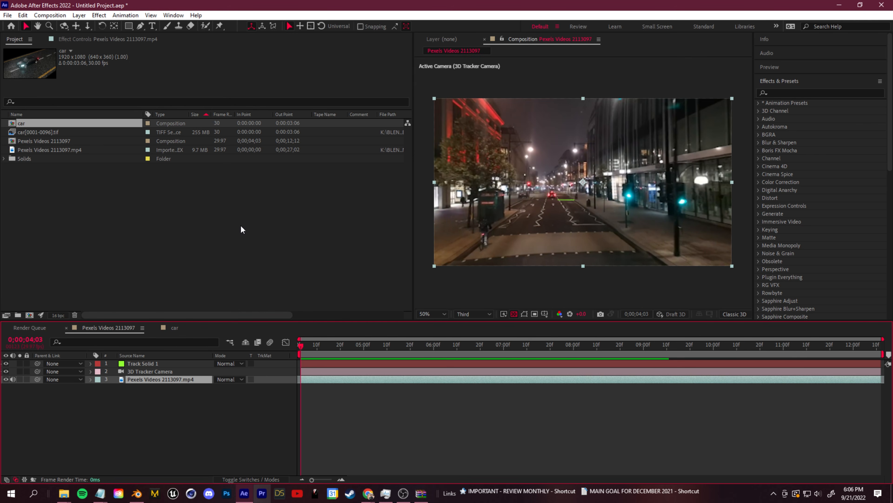
# Interpret the car[0001-0096].tif footage at a frame rate of 29.97 frames per second
pyautogui.click(57, 133)
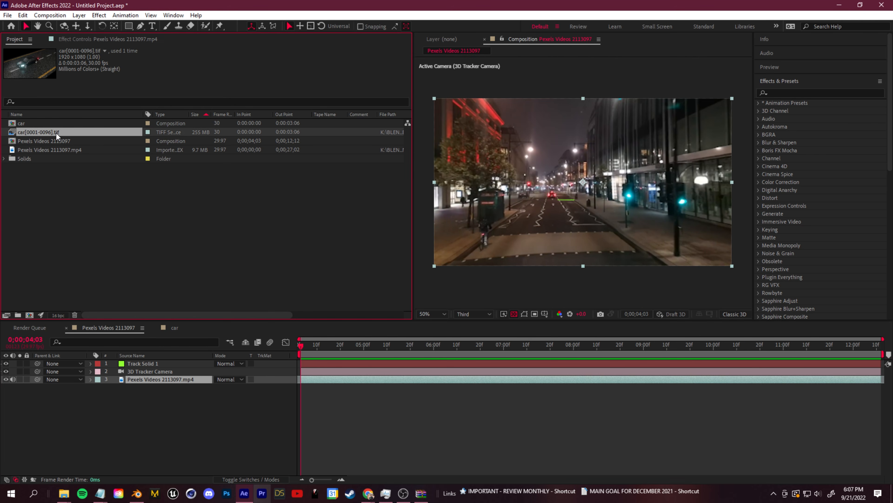
pyautogui.click(225, 142)
pyautogui.click(224, 149)
pyautogui.click(225, 141)
pyautogui.click(224, 131)
pyautogui.rightClick(96, 131)
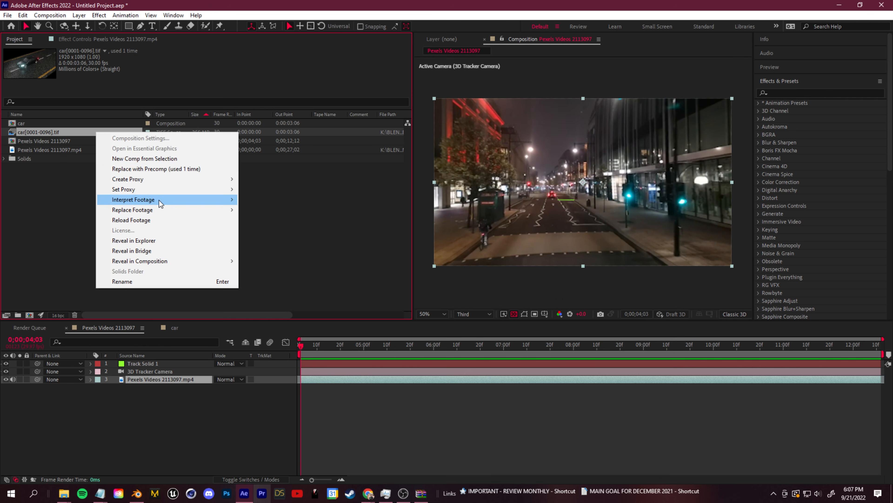
pyautogui.moveTo(158, 201)
pyautogui.click(268, 199)
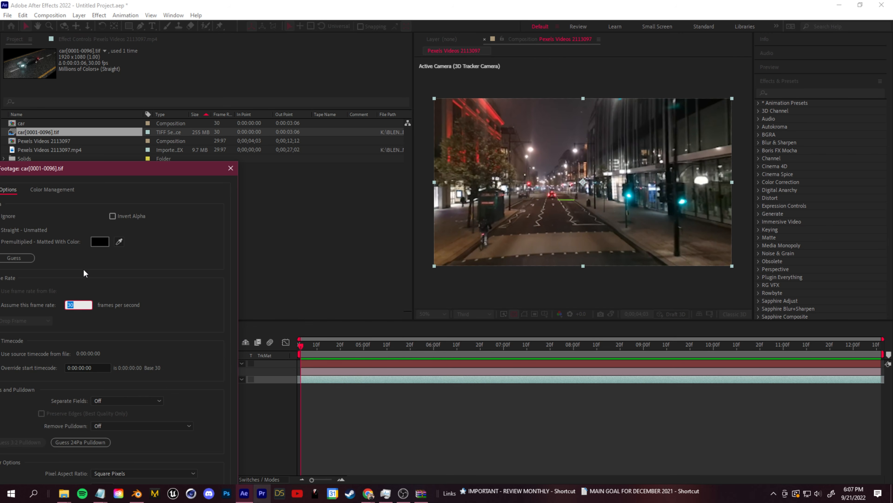
pyautogui.write('29.97')
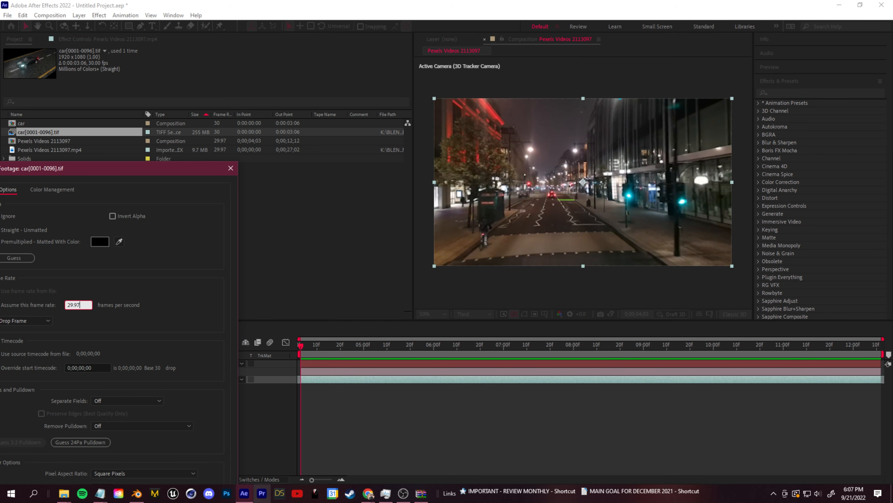
pyautogui.press('Return')
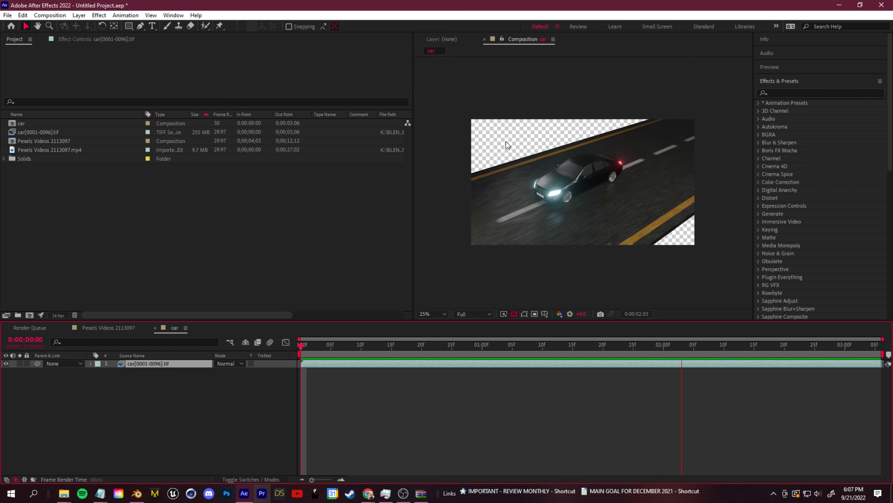
# Play the car composition and inspect the rendered car and its transparent background
pyautogui.scroll(2, 579, 276)
pyautogui.scroll(-2, 562, 277)
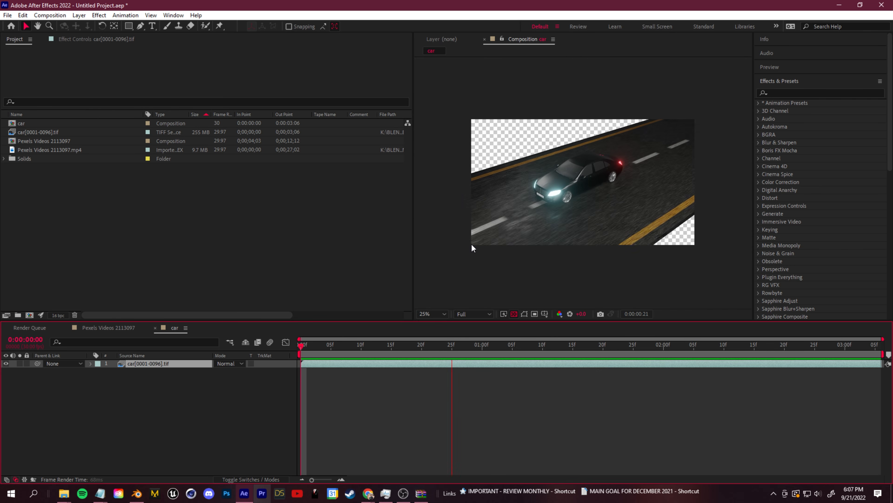
pyautogui.scroll(2, 521, 242)
pyautogui.scroll(-2, 513, 235)
pyautogui.scroll(2, 588, 259)
pyautogui.scroll(-2, 577, 258)
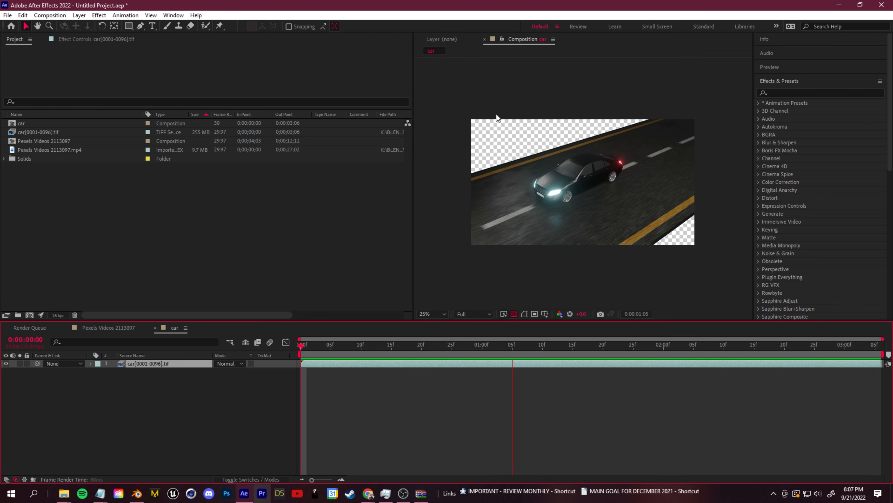
pyautogui.click(337, 344)
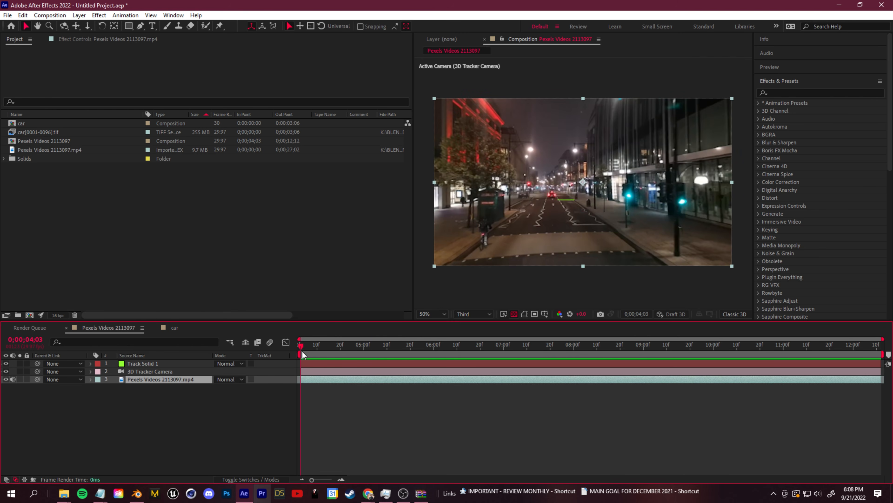
# Scrub the Pexels Videos 2113097 timeline to 0;00;04;06, switch to Blender and open AE TO BLENDER COMPOSITE .blend
pyautogui.moveTo(302, 351); pyautogui.dragTo(251, 461)
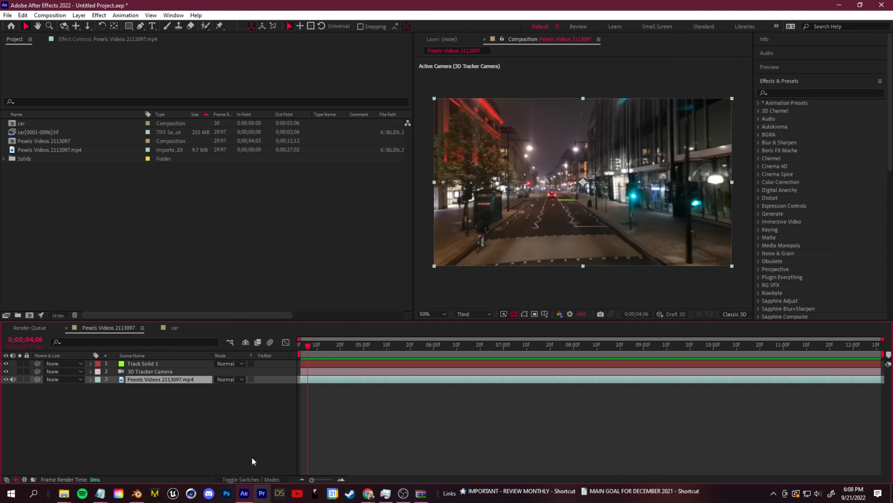
pyautogui.click(136, 493)
pyautogui.click(23, 19)
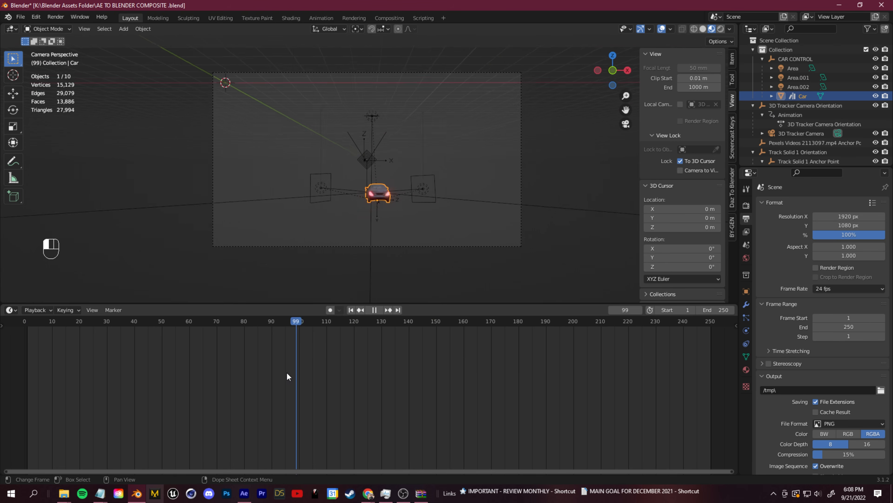
# Scrub to the point where the car has driven out of the camera view and end the frame range at 185
pyautogui.moveTo(287, 375); pyautogui.dragTo(527, 380)
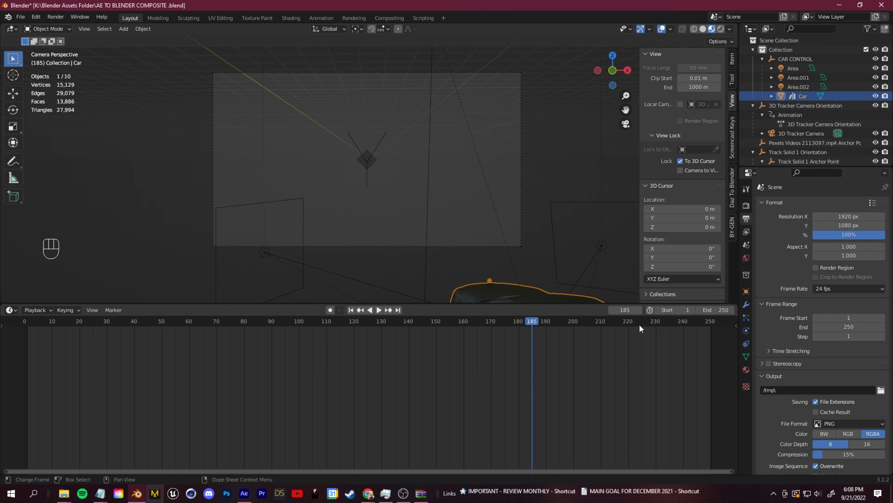
pyautogui.click(725, 311)
pyautogui.write('185')
pyautogui.press('Return')
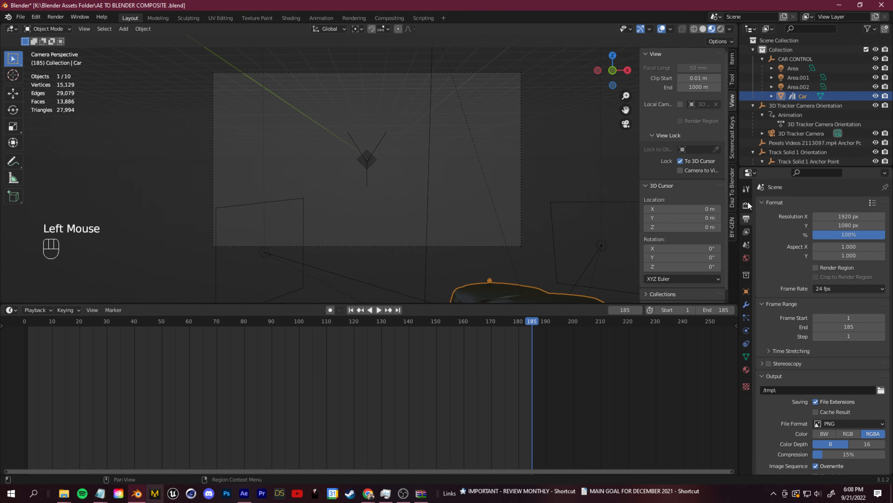
# Set the render engine to Eevee and create an output folder named BLENDER COMPOSITE TO AE inside BLENDER BEGINNER TUT
pyautogui.click(746, 205)
pyautogui.click(844, 204)
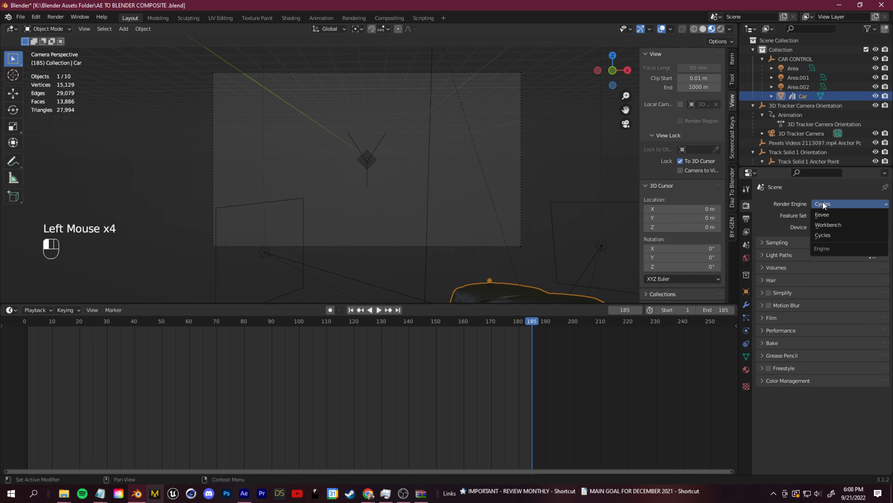
pyautogui.click(830, 219)
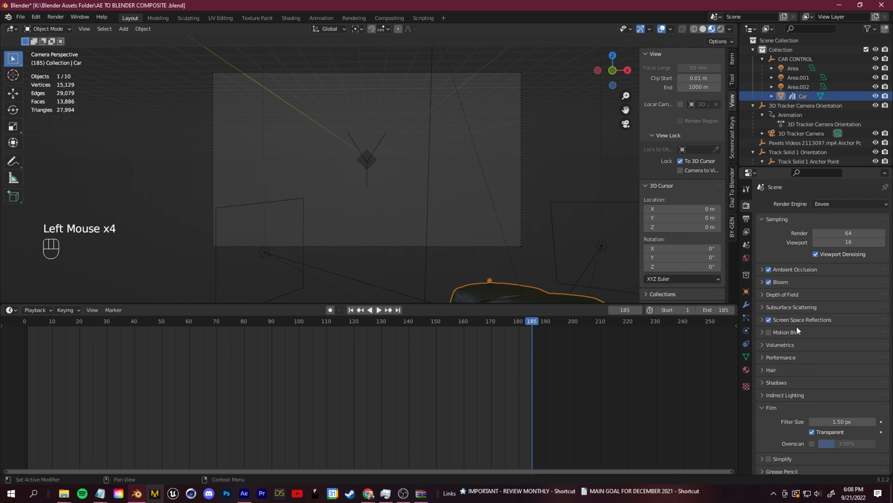
pyautogui.click(316, 123)
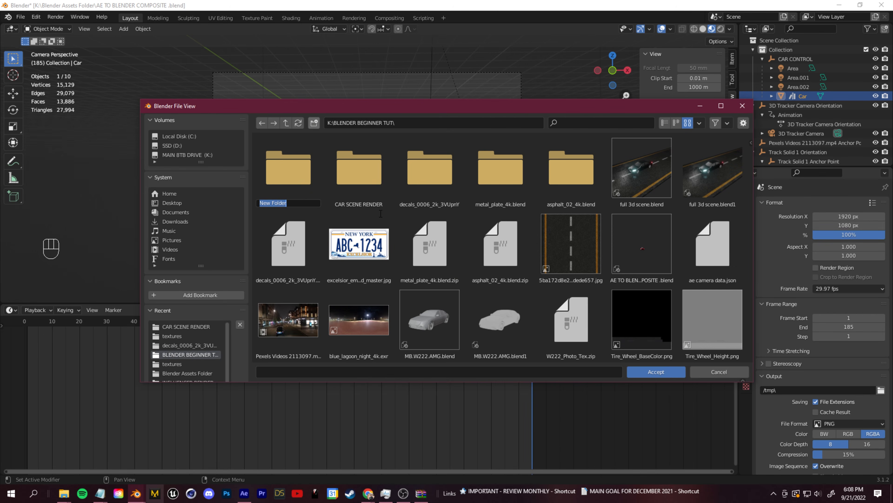
pyautogui.write('B')
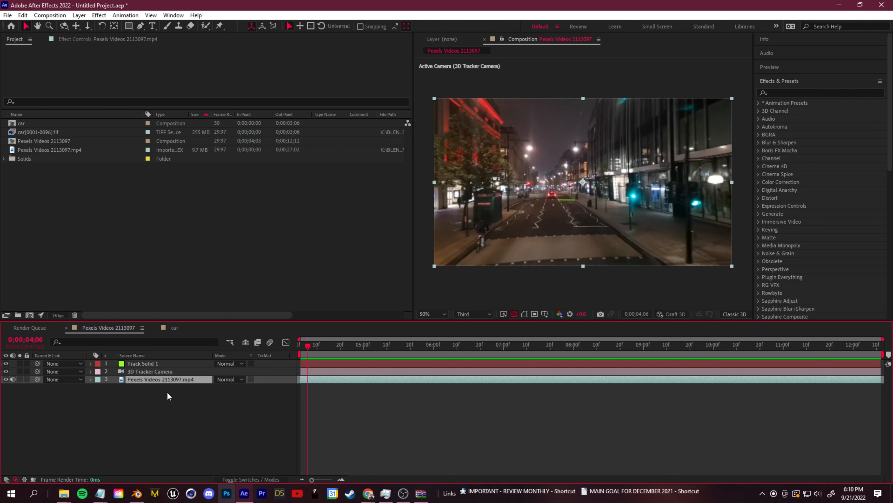
# In After Effects, import the car0001 PNG sequence from BLENDER COMPOSITE TO AE with its own composition and interpret it at 29.97 fps
pyautogui.hotkey('ctrl', 'alt', 'i')
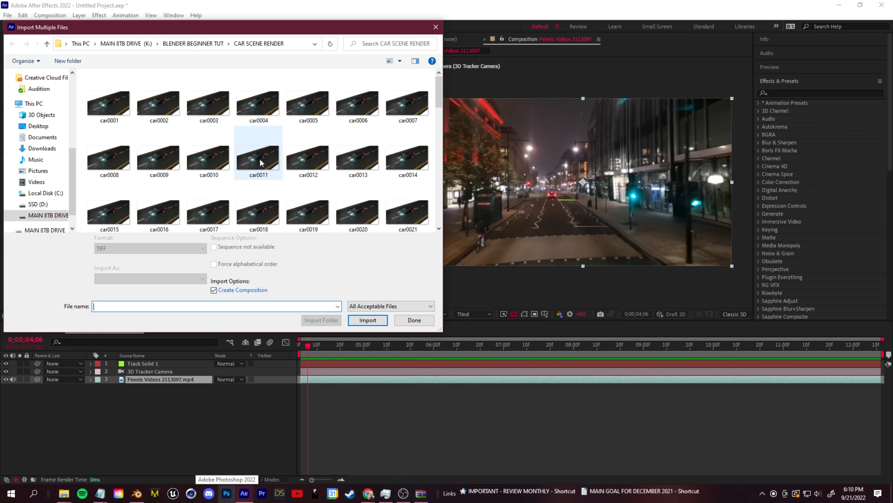
pyautogui.click(205, 45)
pyautogui.doubleClick(158, 103)
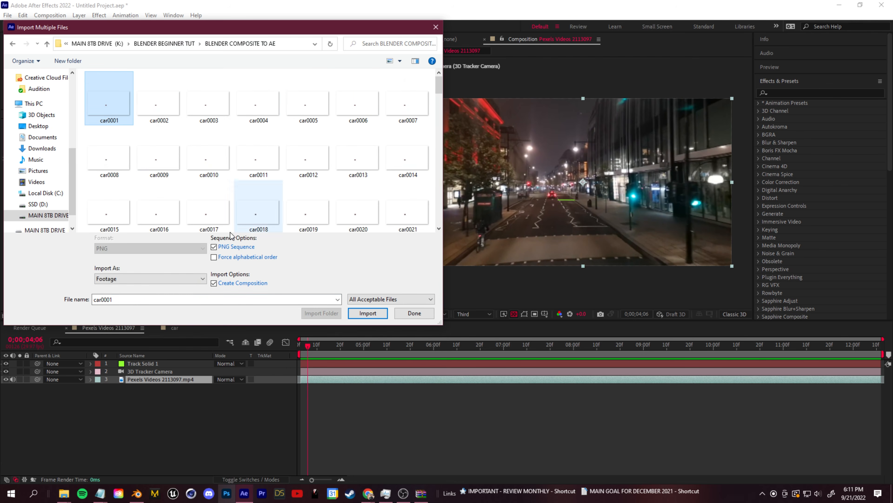
pyautogui.click(380, 311)
pyautogui.rightClick(75, 130)
pyautogui.click(36, 141)
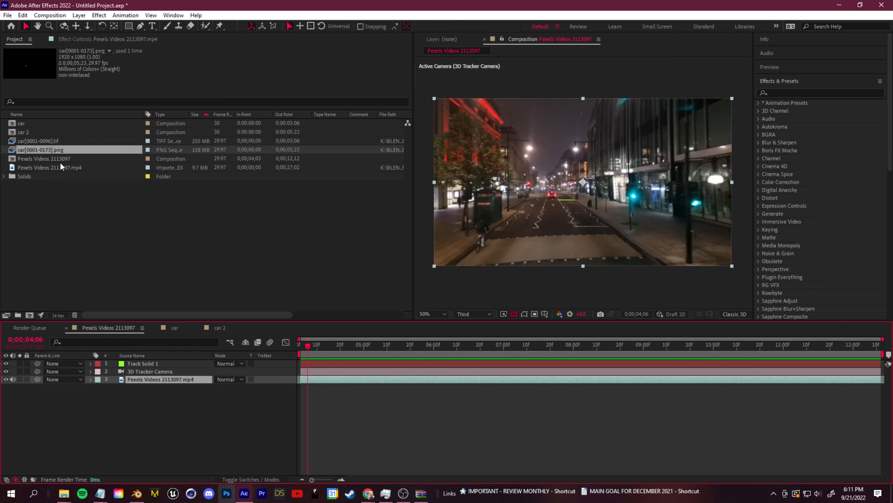
# Place car[0001-0173].png above Track Solid 1 in the Pexels Videos 2113097 composition and fit it to the composition
pyautogui.moveTo(98, 150); pyautogui.dragTo(149, 363)
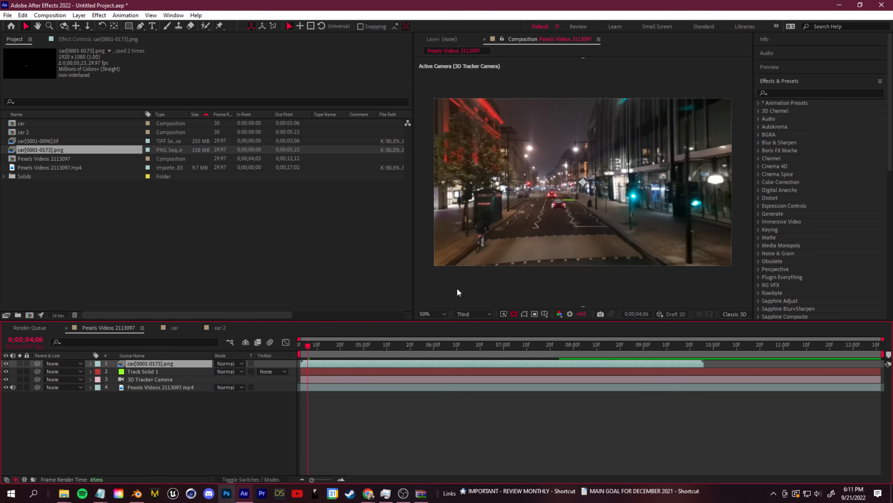
pyautogui.rightClick(146, 367)
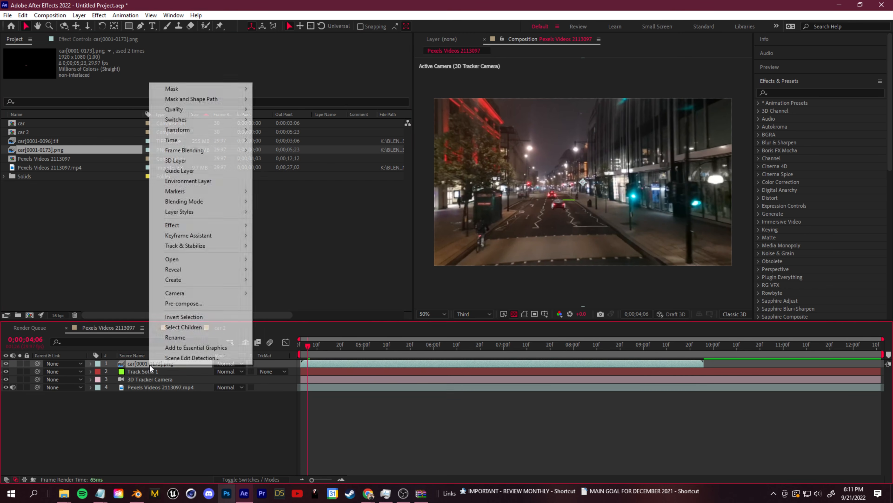
pyautogui.moveTo(210, 136)
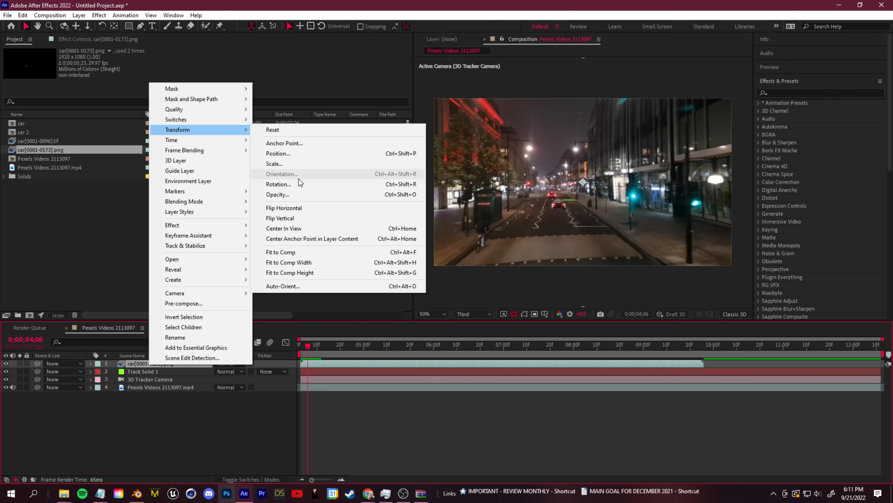
pyautogui.click(291, 258)
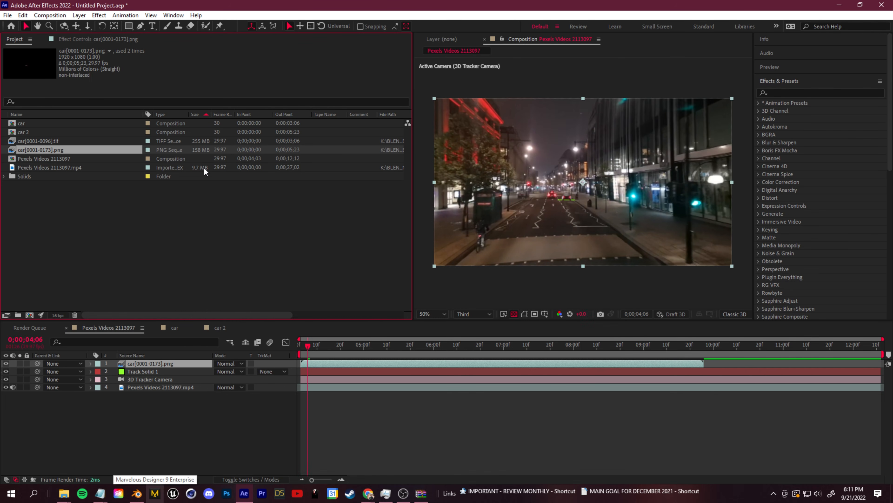
# Hide the Track Solid 1 layer, play the composite and examine the car up close at 0;00;08;27
pyautogui.click(6, 371)
pyautogui.press('space')
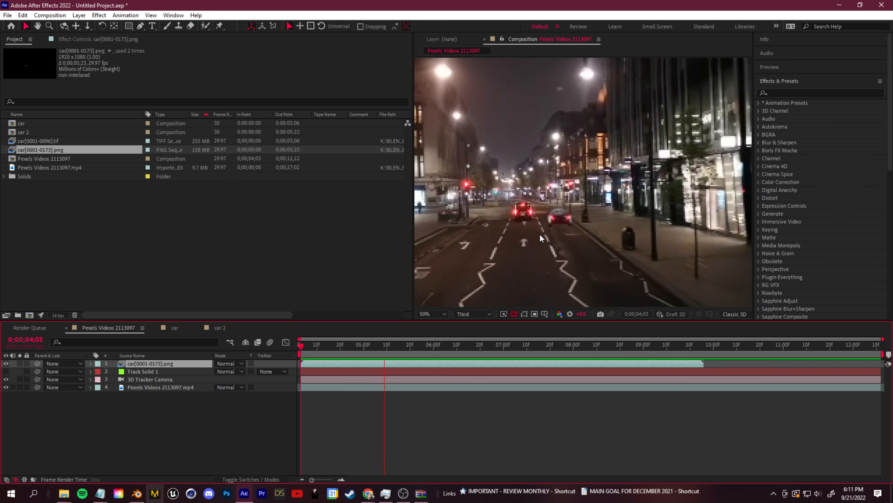
pyautogui.moveTo(566, 347); pyautogui.dragTo(638, 354)
pyautogui.scroll(1, 657, 245)
pyautogui.moveTo(667, 247); pyautogui.dragTo(607, 197)
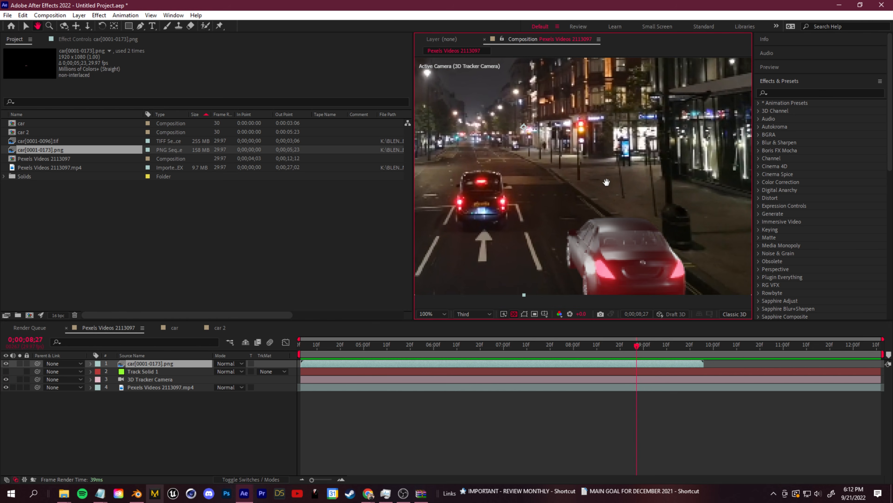
# Set the composition preview resolution to Full and scrub through the shot to check the car's motion
pyautogui.click(489, 314)
pyautogui.click(469, 336)
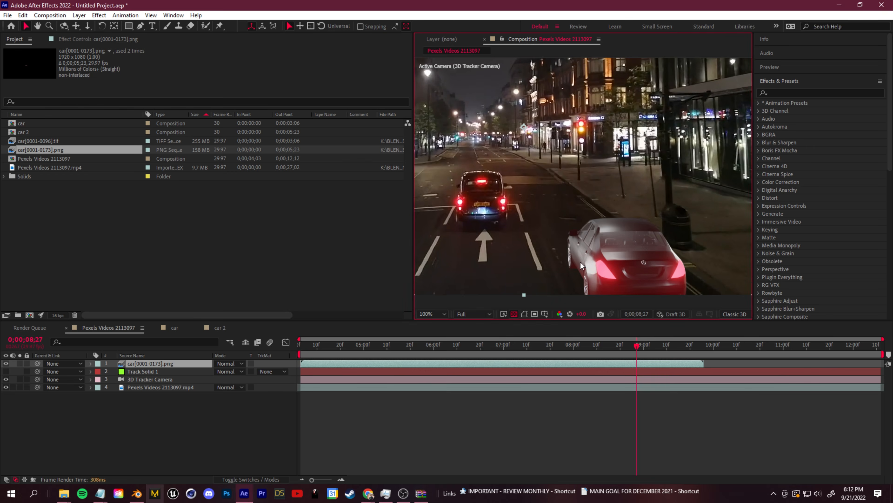
pyautogui.scroll(-1, 582, 260)
pyautogui.moveTo(591, 356); pyautogui.dragTo(643, 372)
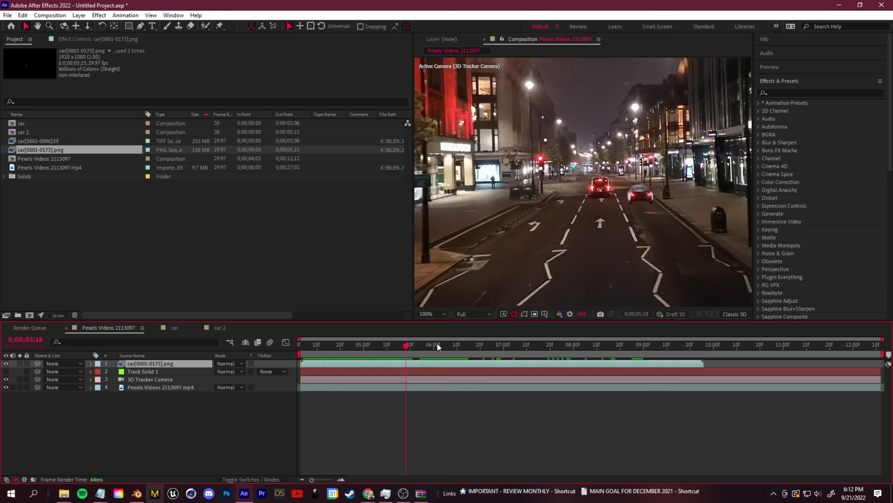
# Move to 0;00;08;14 and compare the car's sharpness and grain with the surrounding street footage
pyautogui.moveTo(437, 344); pyautogui.dragTo(607, 350)
pyautogui.moveTo(596, 224); pyautogui.dragTo(497, 197, button='middle')
pyautogui.scroll(1, 497, 198)
pyautogui.moveTo(505, 249); pyautogui.dragTo(627, 179, button='middle')
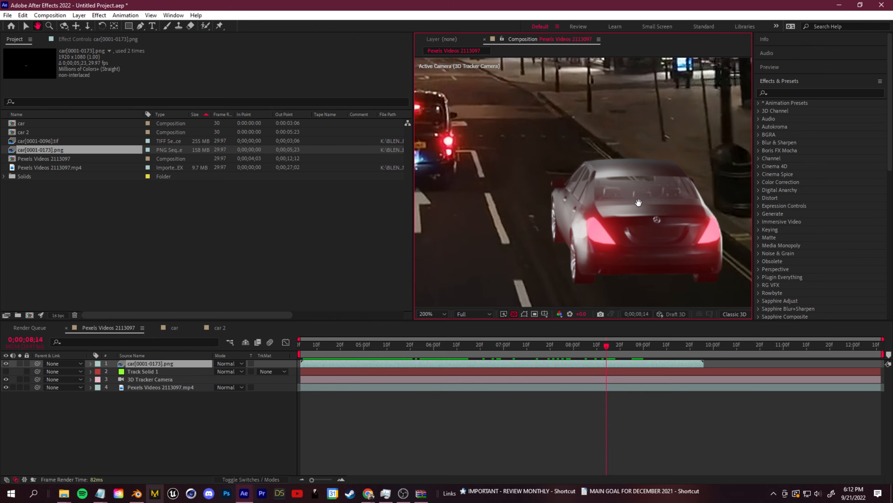
pyautogui.moveTo(518, 181); pyautogui.dragTo(732, 214)
pyautogui.scroll(1, 628, 202)
pyautogui.moveTo(665, 133); pyautogui.dragTo(454, 138)
pyautogui.scroll(-1, 454, 138)
pyautogui.moveTo(648, 239); pyautogui.dragTo(557, 211)
pyautogui.press('v')
# Apply Camera Lens Blur to the car[0001-0173].png layer with a blur radius of 1
pyautogui.click(796, 92)
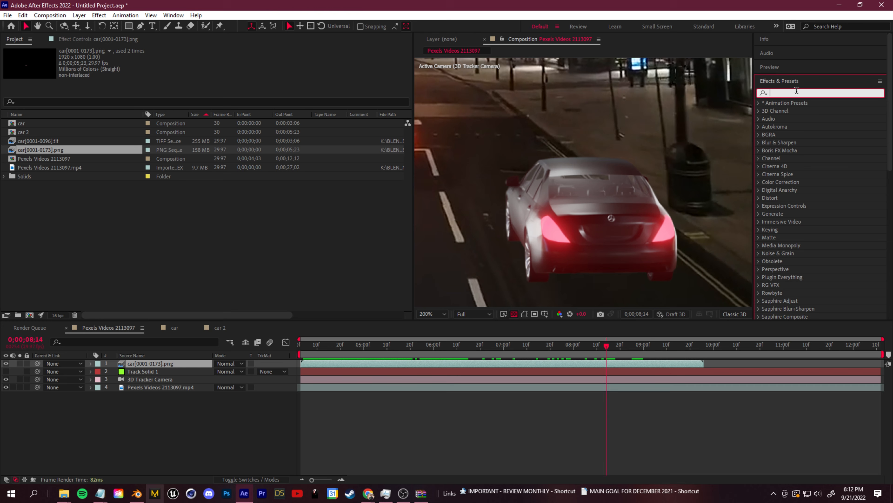
pyautogui.write('camera')
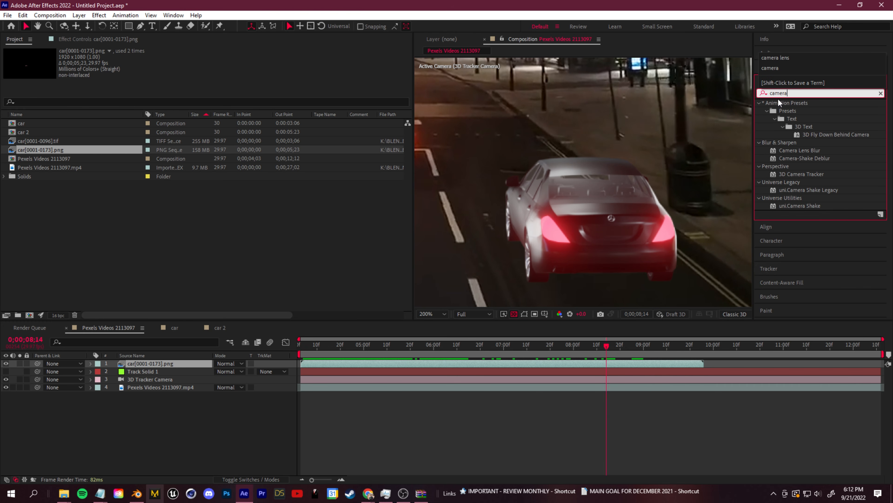
pyautogui.moveTo(800, 150); pyautogui.dragTo(169, 363)
pyautogui.moveTo(207, 67); pyautogui.dragTo(209, 70)
pyautogui.write('1')
pyautogui.press('Return')
pyautogui.scroll(-1, 517, 209)
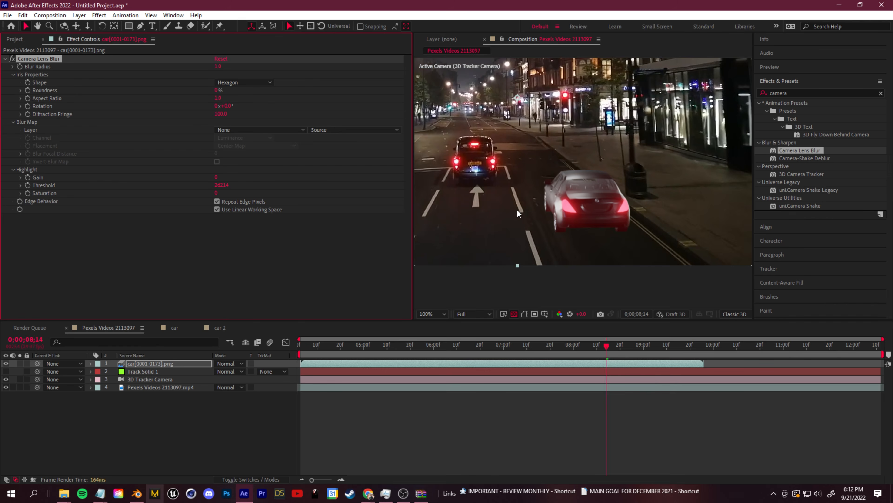
# Add the Noise effect to the car layer with an amount of 4% and check the car at 0;00;08;26
pyautogui.click(806, 93)
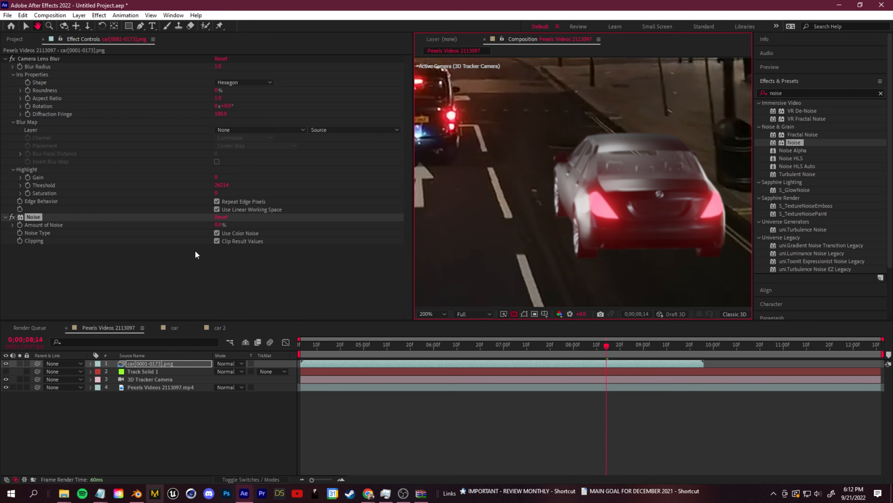
pyautogui.press('h')
pyautogui.scroll(-1, 598, 246)
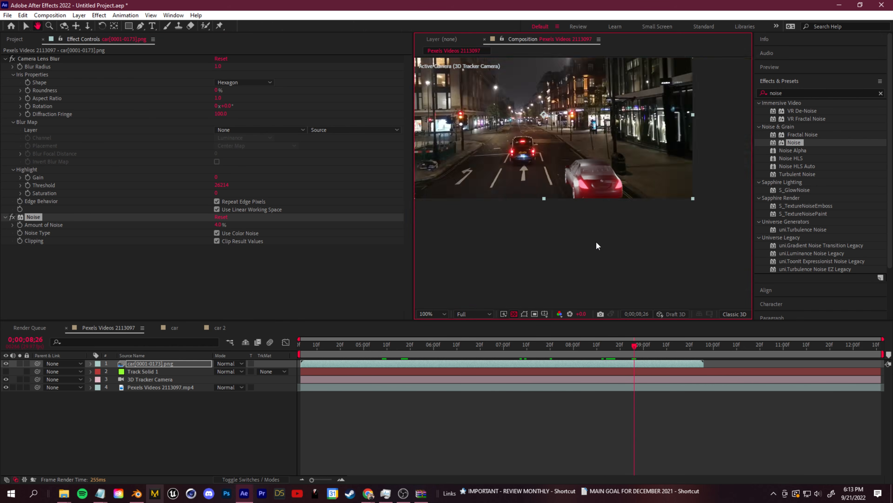
pyautogui.scroll(1, 597, 242)
# Apply Curves to the car layer and pull the RGB curve down to darken the car
pyautogui.click(804, 91)
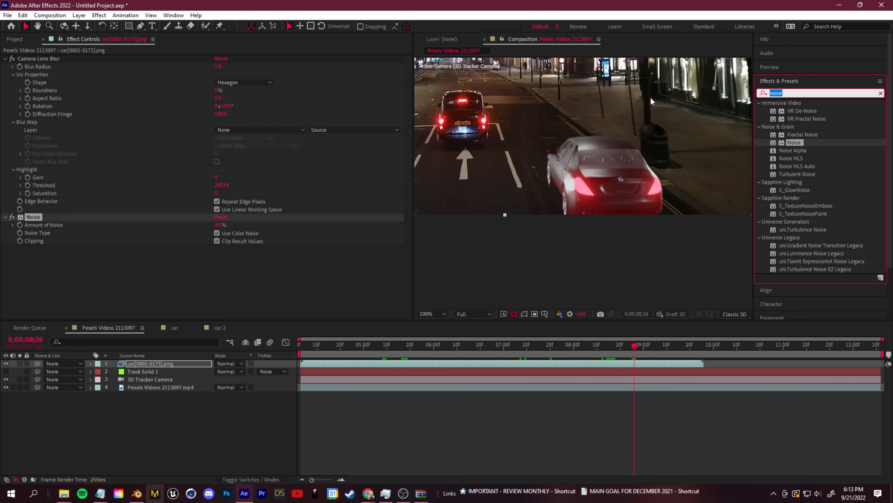
pyautogui.write('curves')
pyautogui.moveTo(794, 143); pyautogui.dragTo(107, 216)
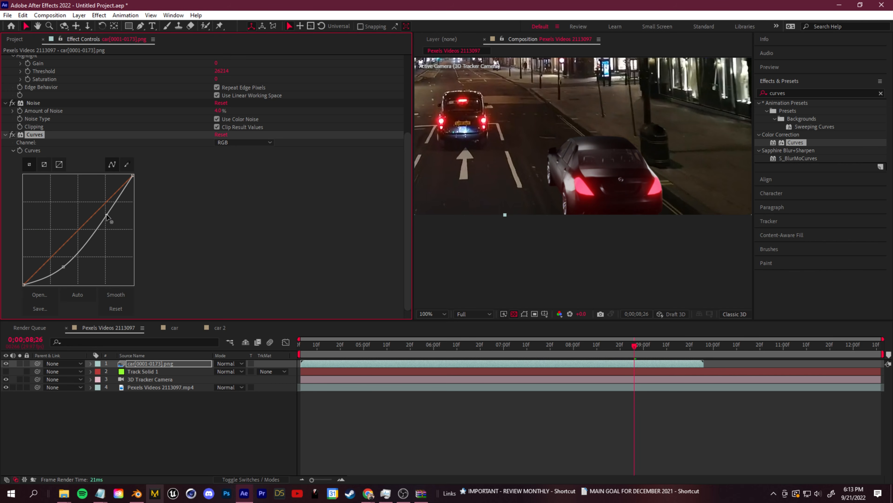
# Add a low shadow point to the car's RGB curve and compare its dark tones with the street and taxi at 0;00;08;21
pyautogui.moveTo(41, 278)
pyautogui.mouseDown()
pyautogui.moveTo(44, 287)
pyautogui.moveTo(40, 270)
pyautogui.moveTo(42, 278)
pyautogui.mouseUp()
pyautogui.moveTo(616, 348)
pyautogui.mouseDown()
pyautogui.moveTo(593, 350)
pyautogui.moveTo(623, 347)
pyautogui.mouseUp()
pyautogui.moveTo(477, 167); pyautogui.dragTo(492, 233, button='middle')
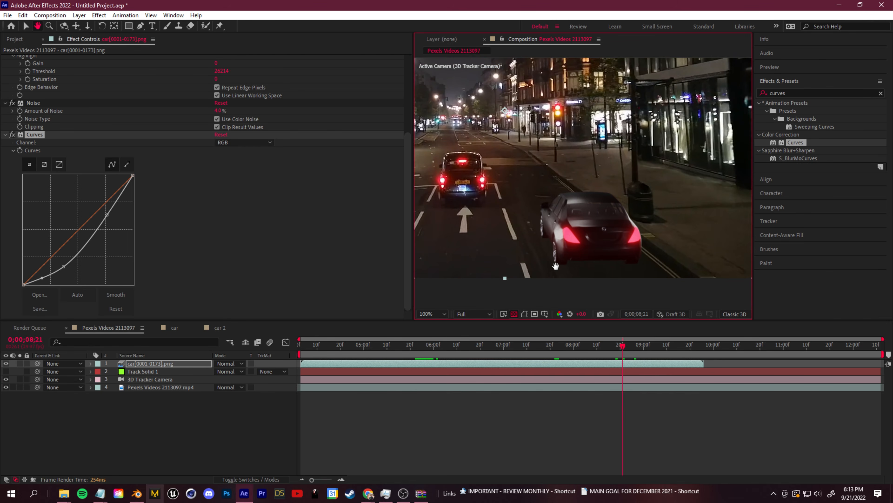
pyautogui.moveTo(488, 209); pyautogui.dragTo(533, 188)
pyautogui.scroll(1, 532, 234)
pyautogui.moveTo(498, 254); pyautogui.dragTo(437, 180)
pyautogui.moveTo(586, 212); pyautogui.dragTo(687, 234)
pyautogui.scroll(1, 621, 145)
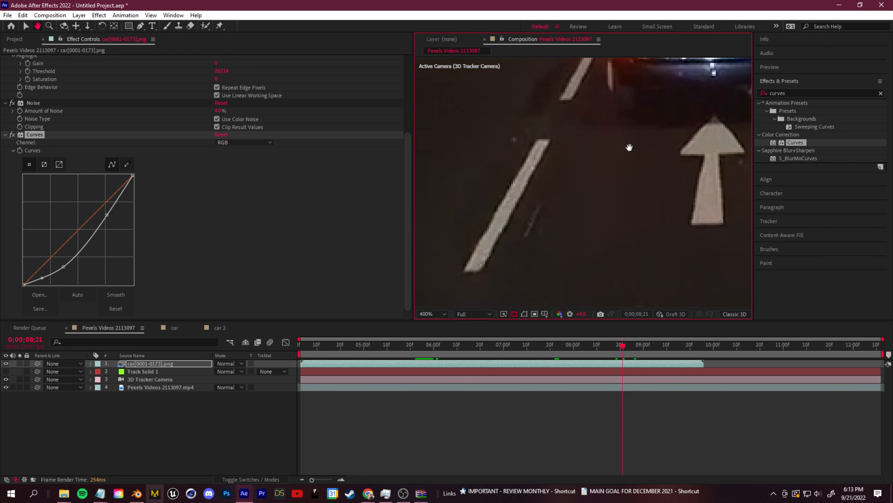
pyautogui.scroll(-3, 546, 258)
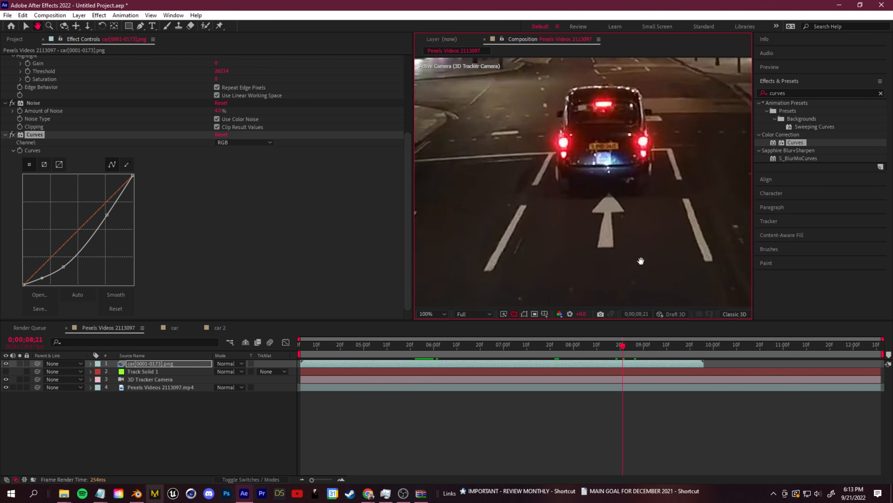
# At 0;00;08;06, make Track Solid 1 visible and apply a Fill effect with black colour to it
pyautogui.click(587, 344)
pyautogui.click(6, 372)
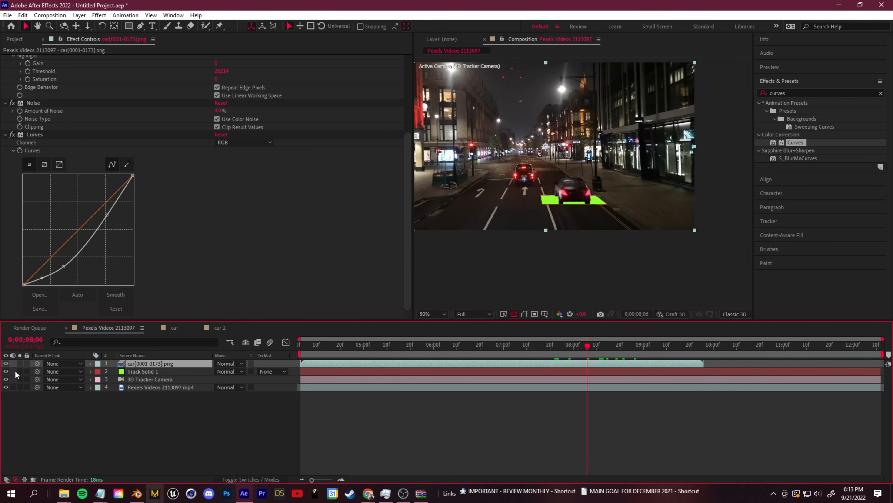
pyautogui.click(127, 371)
pyautogui.click(798, 93)
pyautogui.write('fill')
pyautogui.doubleClick(791, 159)
pyautogui.click(219, 83)
pyautogui.click(69, 278)
pyautogui.press('Return')
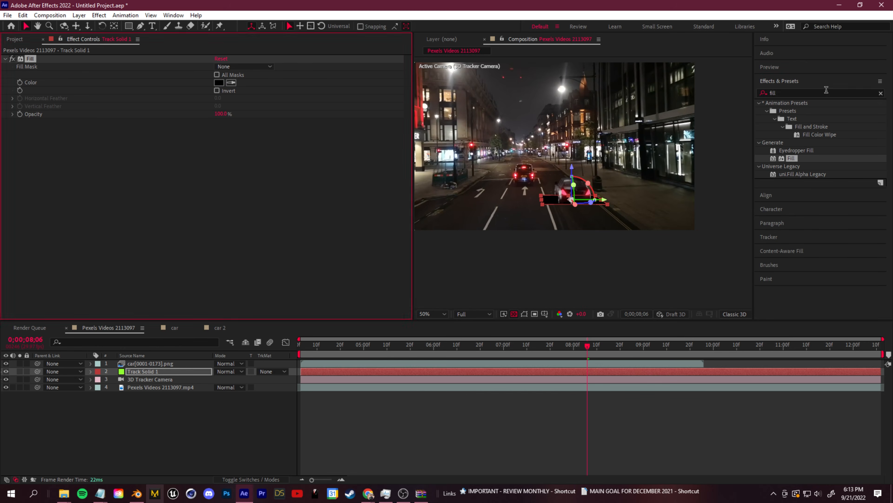
# Try Gaussian Blur on Track Solid 1 and remove the effect
pyautogui.moveTo(826, 92); pyautogui.dragTo(669, 90)
pyautogui.write('gaussian')
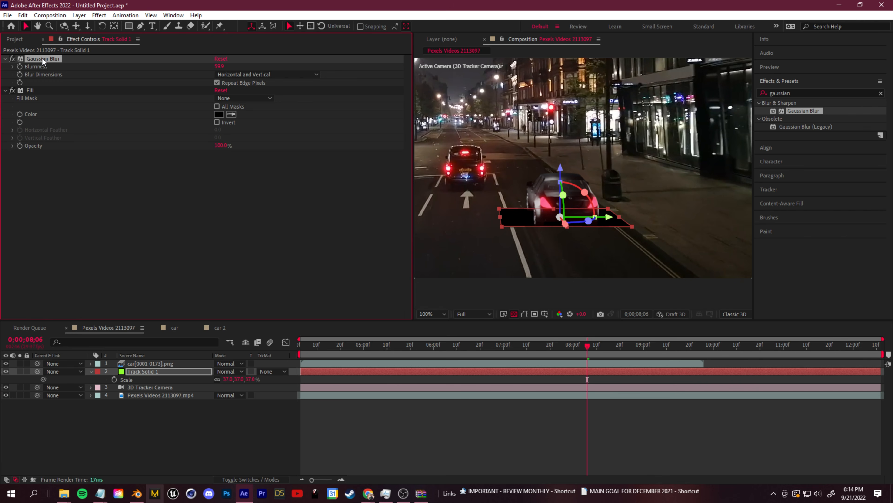
pyautogui.press('Delete')
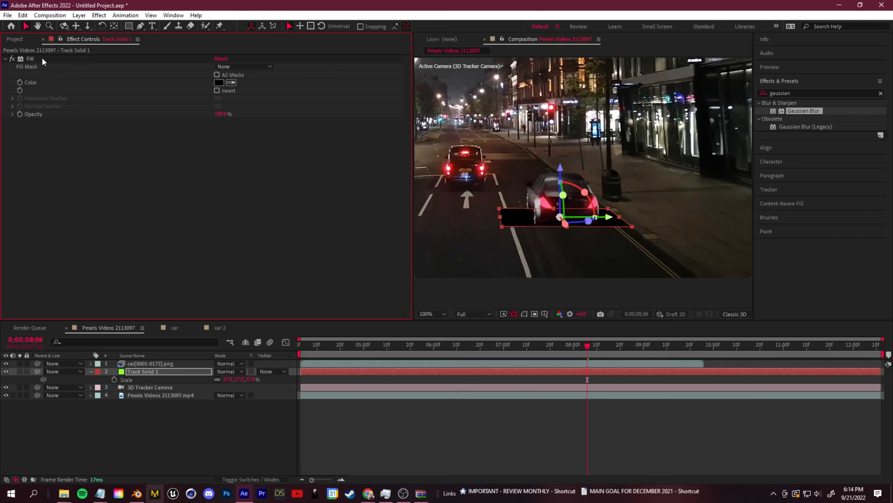
# Pre-compose Track Solid 1 with all attributes moved into the new composition and enable Collapse Transformations on the resulting layer
pyautogui.rightClick(172, 375)
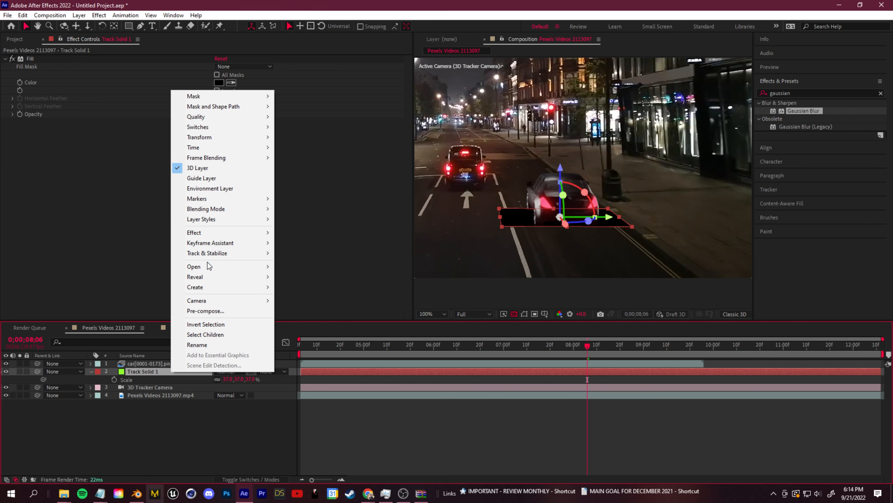
pyautogui.click(206, 310)
pyautogui.click(201, 189)
pyautogui.click(301, 245)
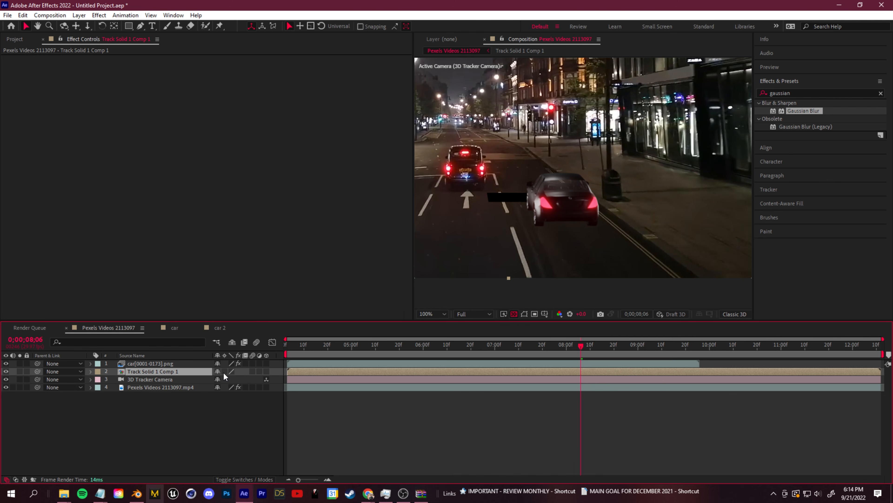
pyautogui.click(225, 371)
# Apply Gaussian Blur to Track Solid 1 Comp 1 and draw a closed Pen tool mask around the car's shadow area
pyautogui.moveTo(805, 111); pyautogui.dragTo(491, 77)
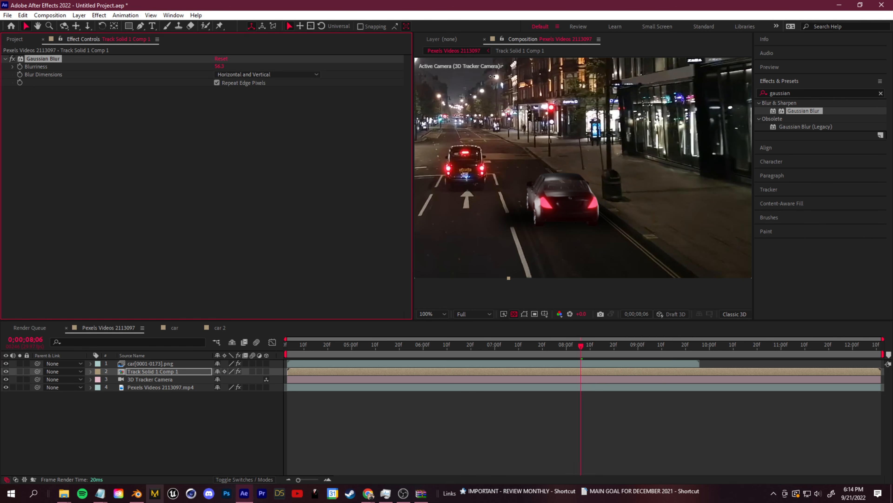
pyautogui.press('g')
pyautogui.moveTo(606, 235); pyautogui.dragTo(615, 225)
pyautogui.moveTo(618, 185); pyautogui.dragTo(609, 172)
pyautogui.moveTo(533, 150); pyautogui.dragTo(508, 155)
pyautogui.click(512, 189)
pyautogui.moveTo(520, 241); pyautogui.dragTo(535, 237)
pyautogui.moveTo(607, 236); pyautogui.dragTo(633, 197)
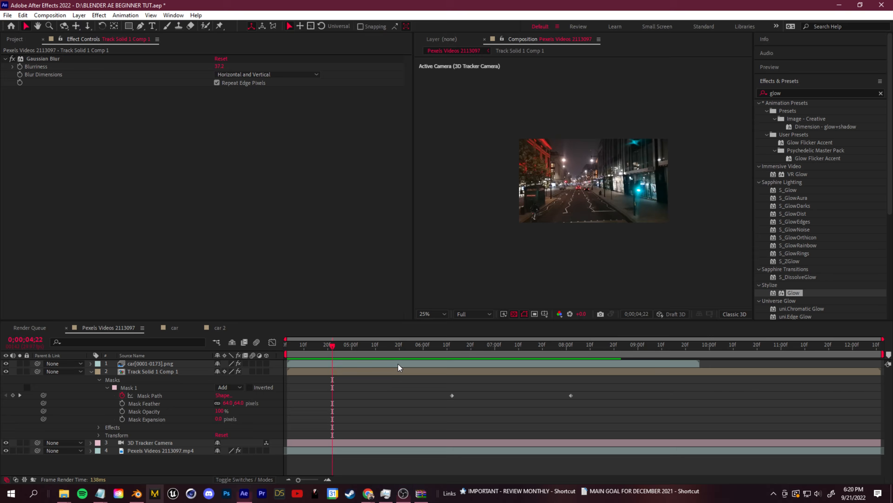
# Preview the street composite from the start and inspect the car and its shadow around 0;00;07;23
pyautogui.moveTo(355, 345); pyautogui.dragTo(292, 356)
pyautogui.press('space')
pyautogui.press('space')
pyautogui.click(497, 346)
pyautogui.scroll(2, 551, 249)
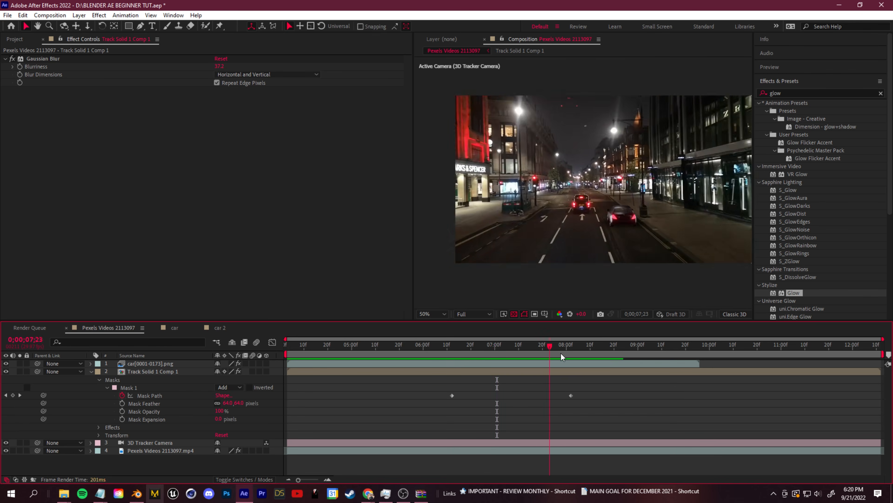
# Review the car 2 and car compositions, then return to the Pexels Videos 2113097 composition and play it
pyautogui.click(220, 328)
pyautogui.click(173, 328)
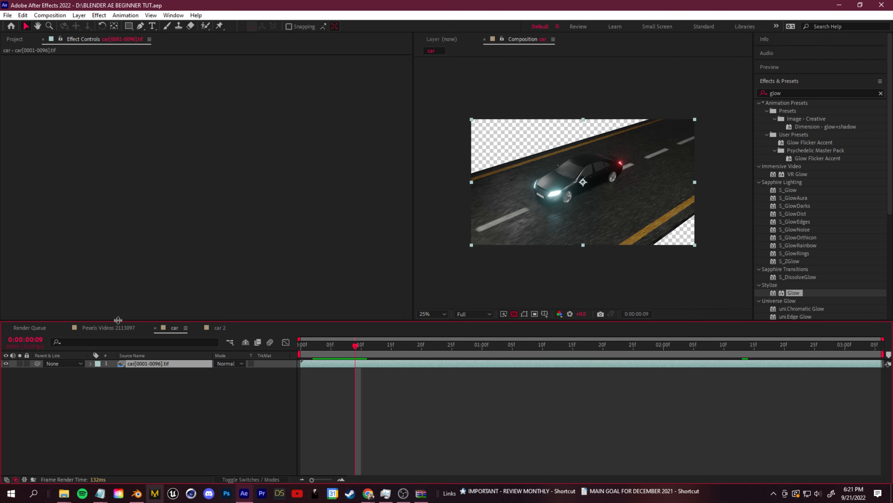
pyautogui.click(117, 329)
pyautogui.press('space')
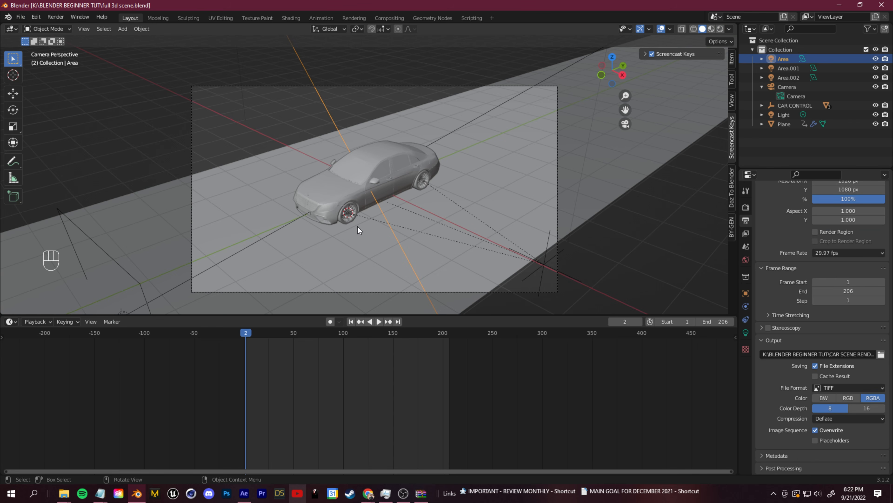
# Show the full 3d scene in Material Preview shading and play its animation while inspecting the car and moving road in camera view
pyautogui.click(712, 28)
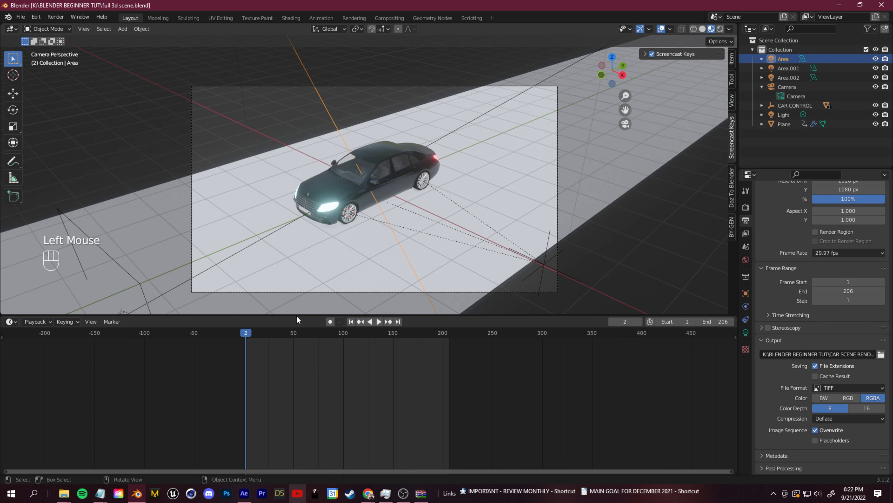
pyautogui.press('space')
pyautogui.press('space')
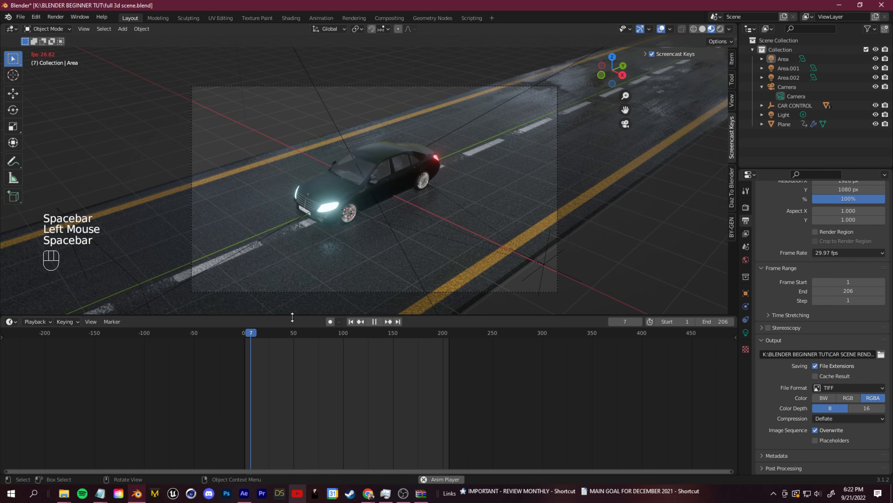
pyautogui.scroll(-3, 442, 254)
pyautogui.scroll(2, 413, 266)
pyautogui.scroll(2, 417, 266)
pyautogui.scroll(-2, 417, 265)
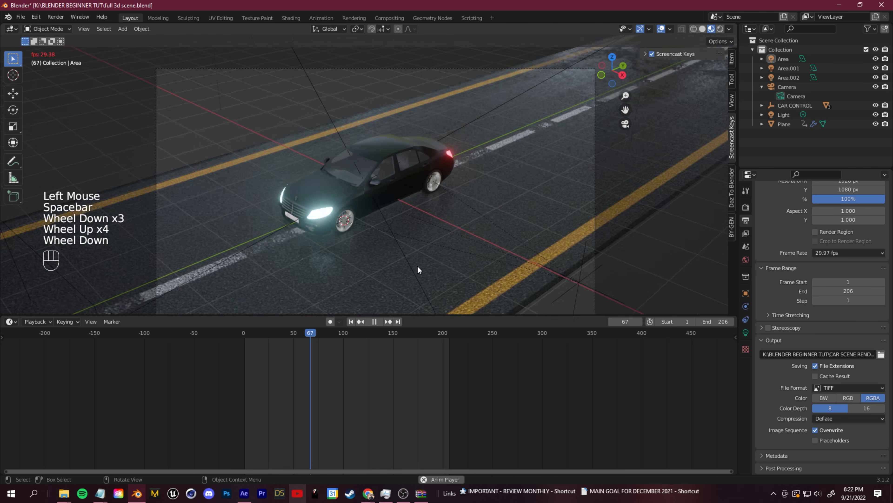
# Replay the car and road animation from frame 0 and stop playback near the end of the frame range
pyautogui.click(330, 332)
pyautogui.press('space')
pyautogui.press('space')
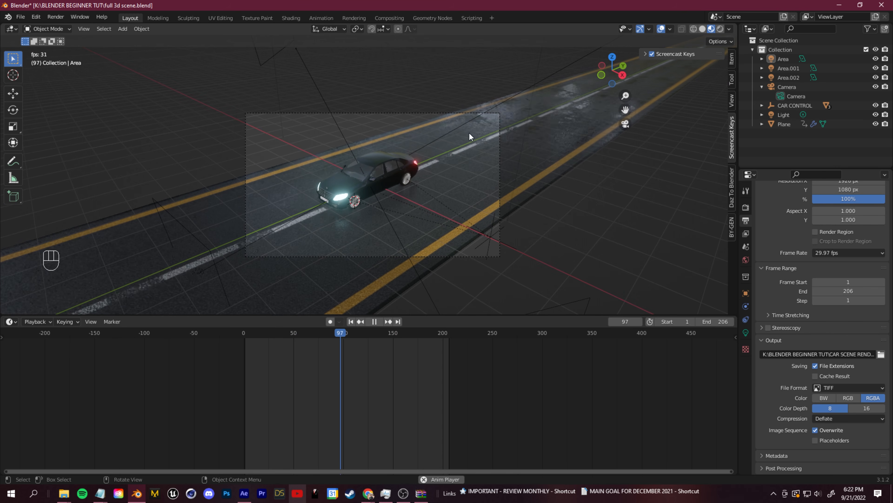
pyautogui.press('space')
pyautogui.click(233, 349)
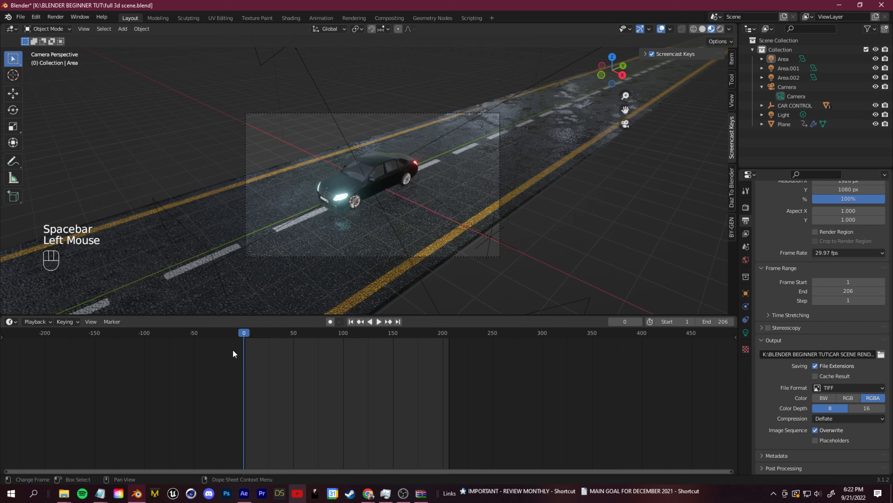
pyautogui.press('space')
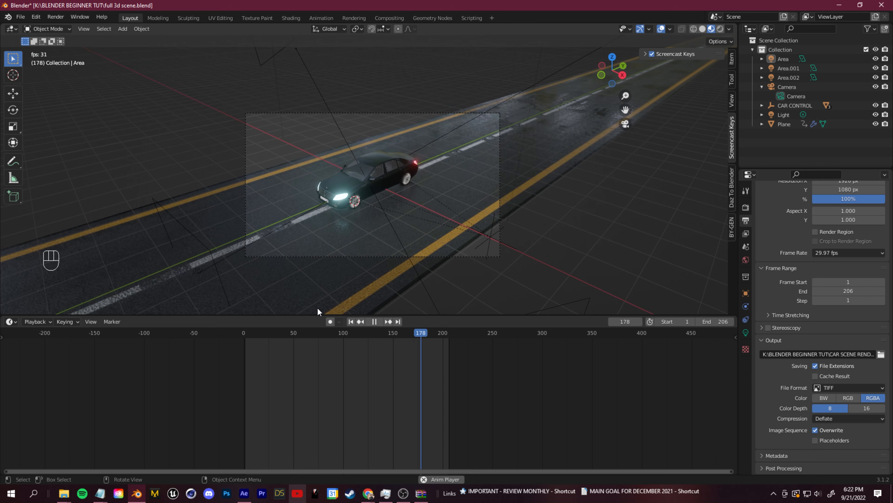
pyautogui.press('space')
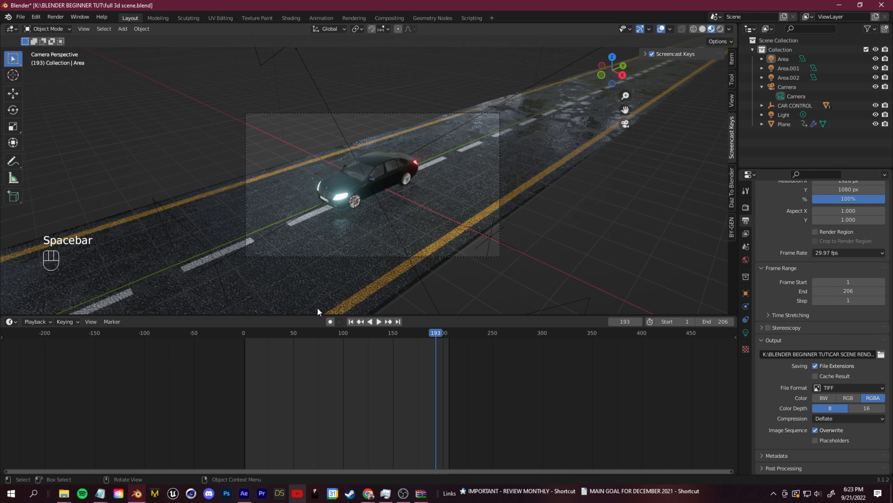